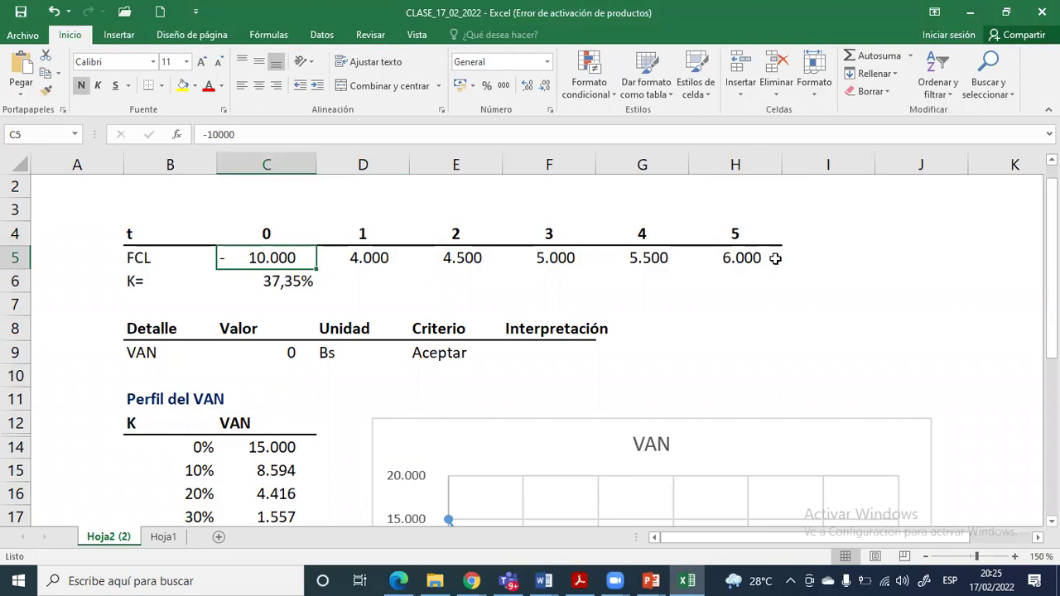
# Examine the FCL cash flows, the discount rate K in C6, and the VAN formula in C9
pyautogui.moveTo(379, 265); pyautogui.dragTo(735, 258)
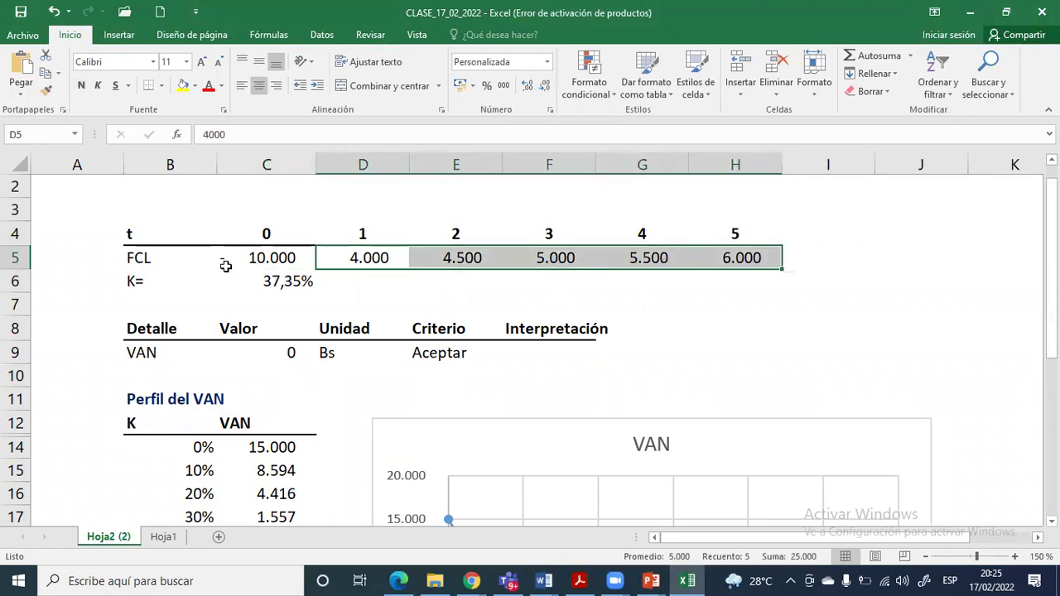
pyautogui.moveTo(153, 260); pyautogui.dragTo(756, 259)
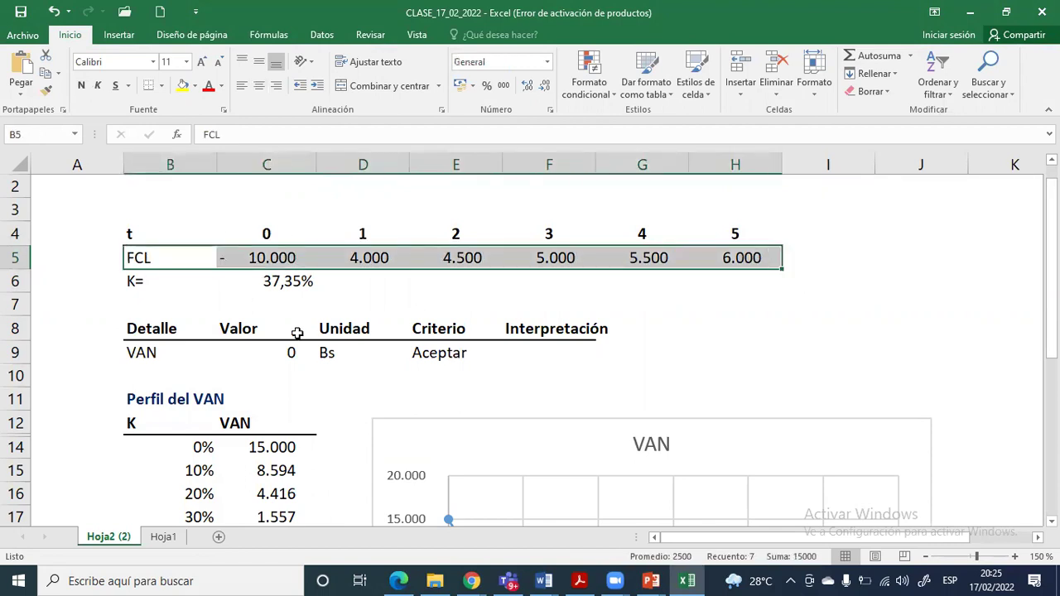
pyautogui.click(277, 353)
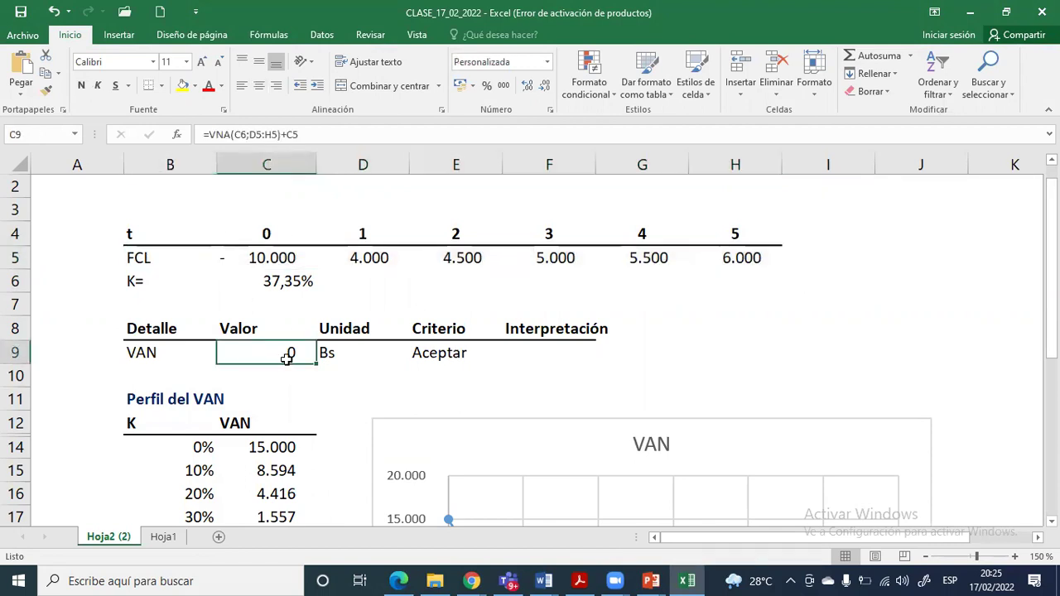
pyautogui.scroll(-1, 286, 356)
pyautogui.scroll(1, 287, 356)
pyautogui.doubleClick(295, 353)
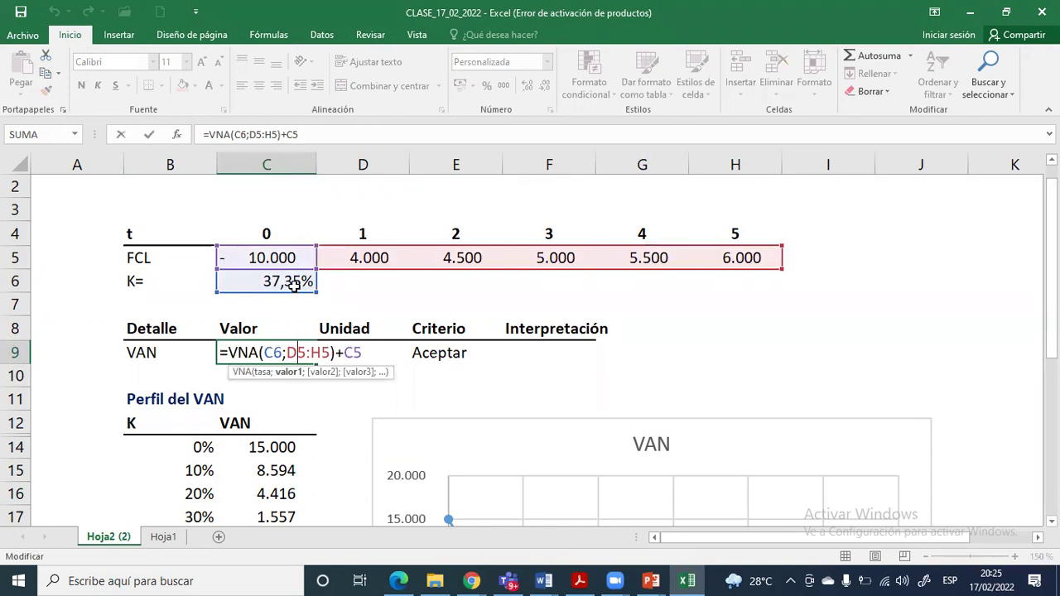
pyautogui.press('Escape')
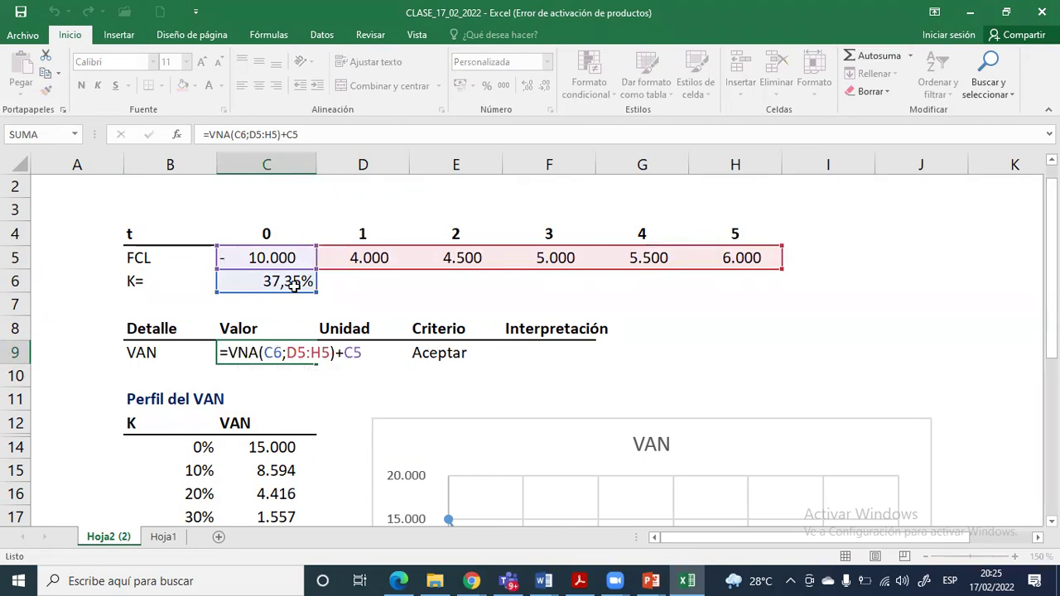
pyautogui.click(295, 282)
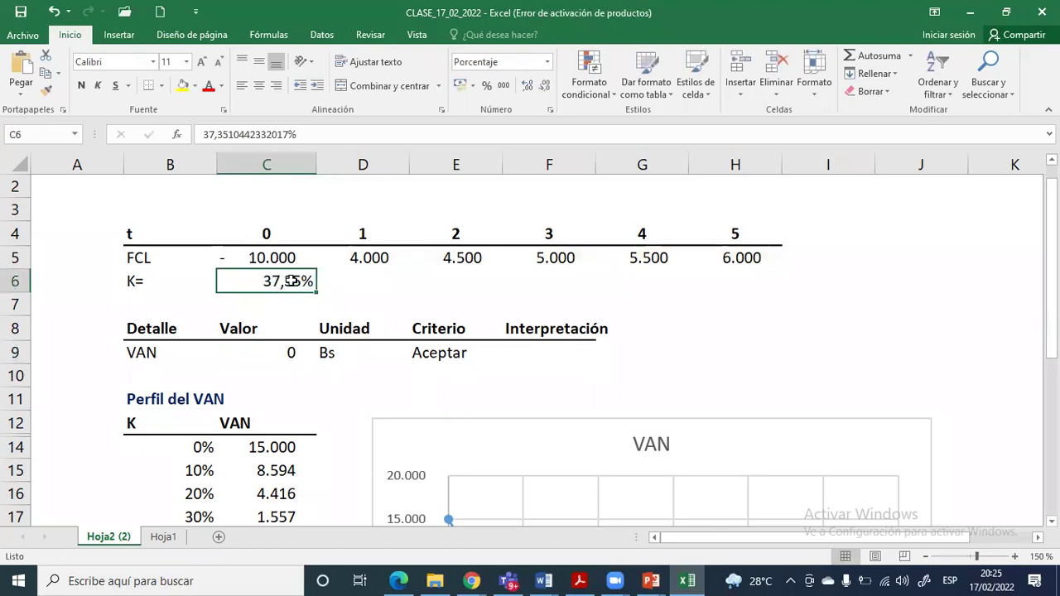
pyautogui.click(287, 350)
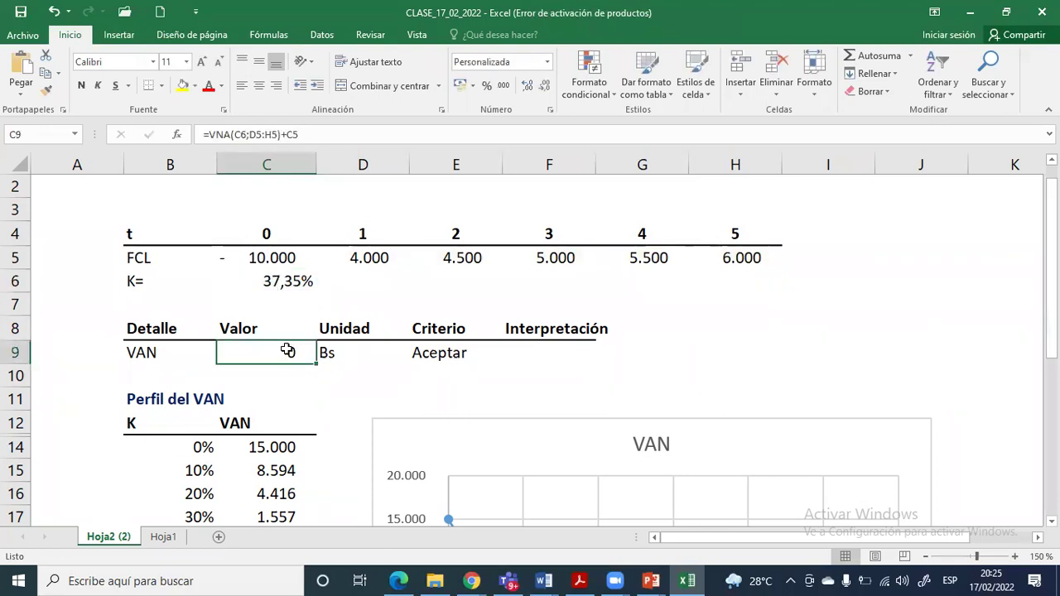
pyautogui.click(291, 283)
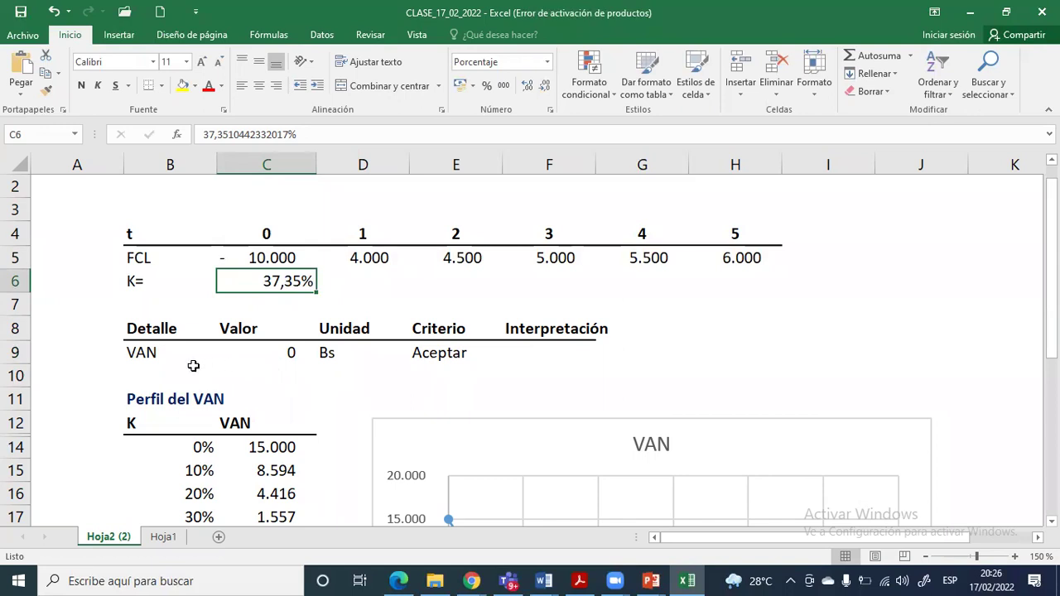
# Add a TIR row below VAN in row 10 of the indicator table, with %Anual as its unit
pyautogui.click(158, 368)
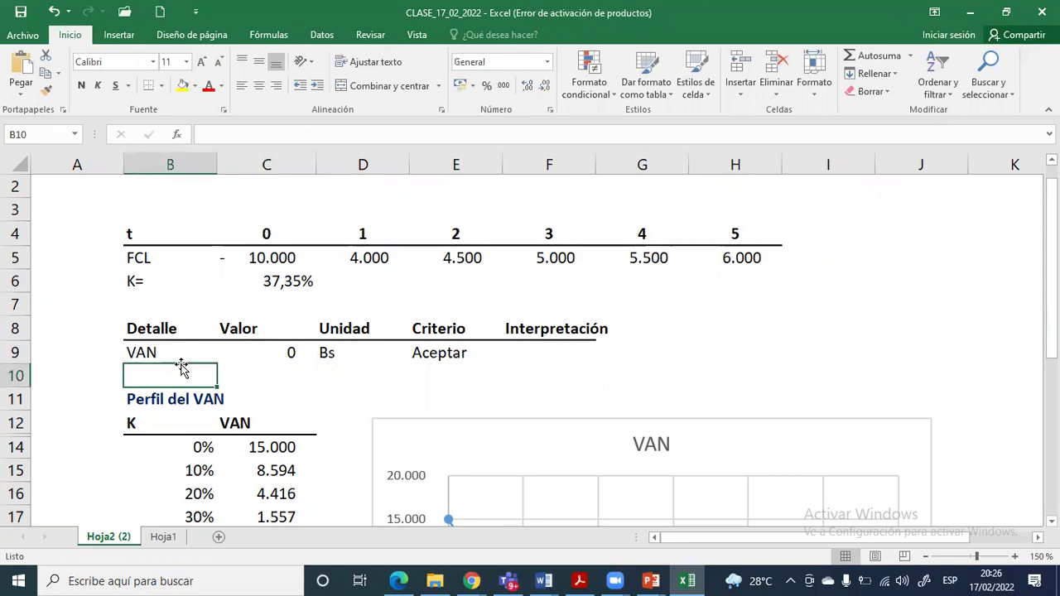
pyautogui.write('TR')
pyautogui.press('BackSpace')
pyautogui.write('IR')
pyautogui.press('Tab')
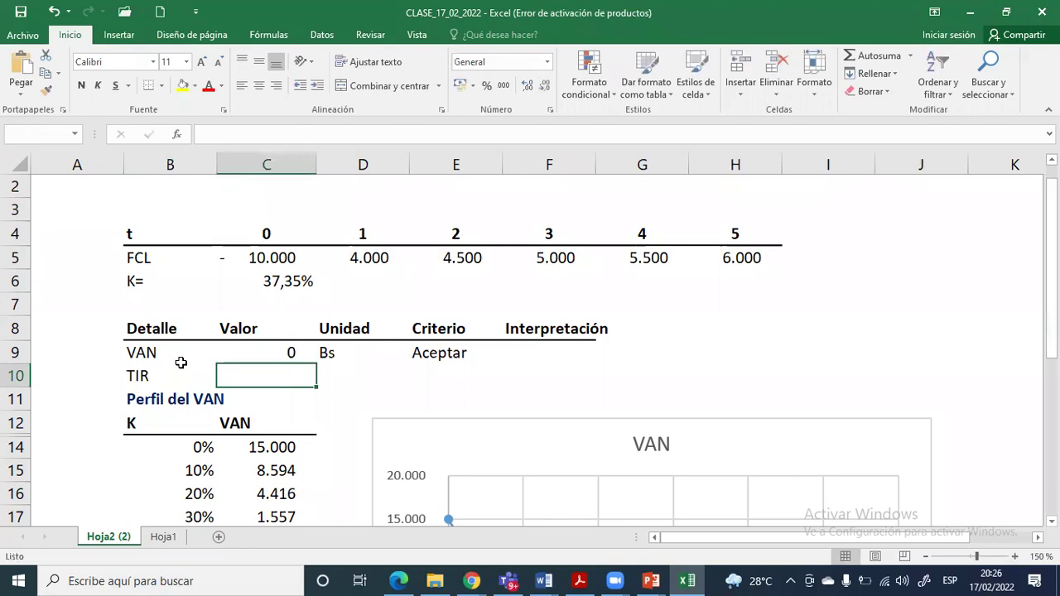
pyautogui.press('Tab')
pyautogui.write('%Abya')
pyautogui.press('BackSpace')
pyautogui.press('BackSpace')
pyautogui.press('BackSpace')
pyautogui.write('nua')
pyautogui.press('Return')
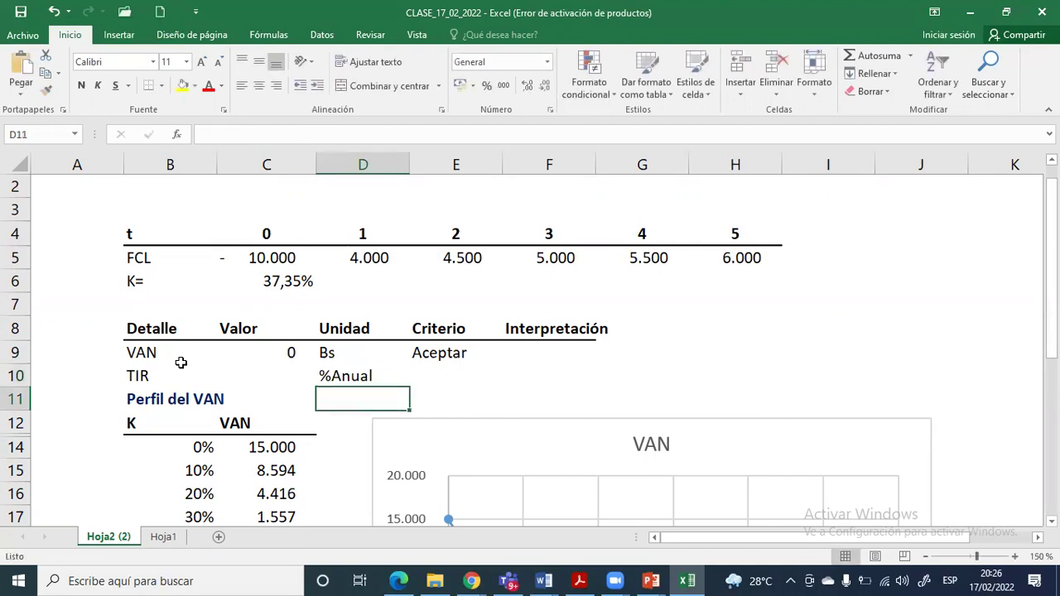
# Calculate the TIR in C10 from all the FCL cash flows with =TIR(C5:H5)
pyautogui.press('Up')
pyautogui.press('Left')
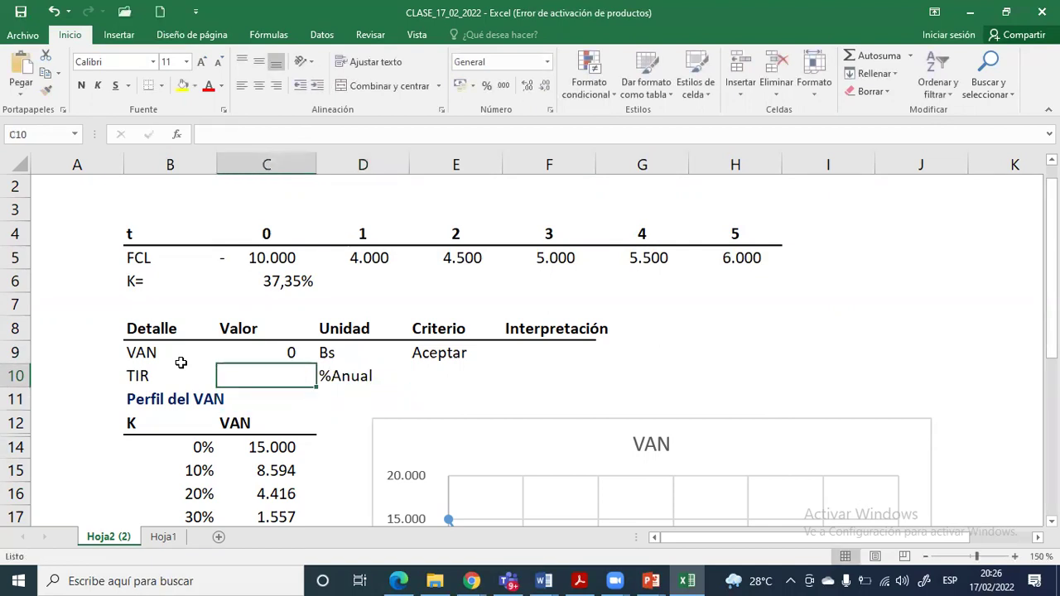
pyautogui.write('=t')
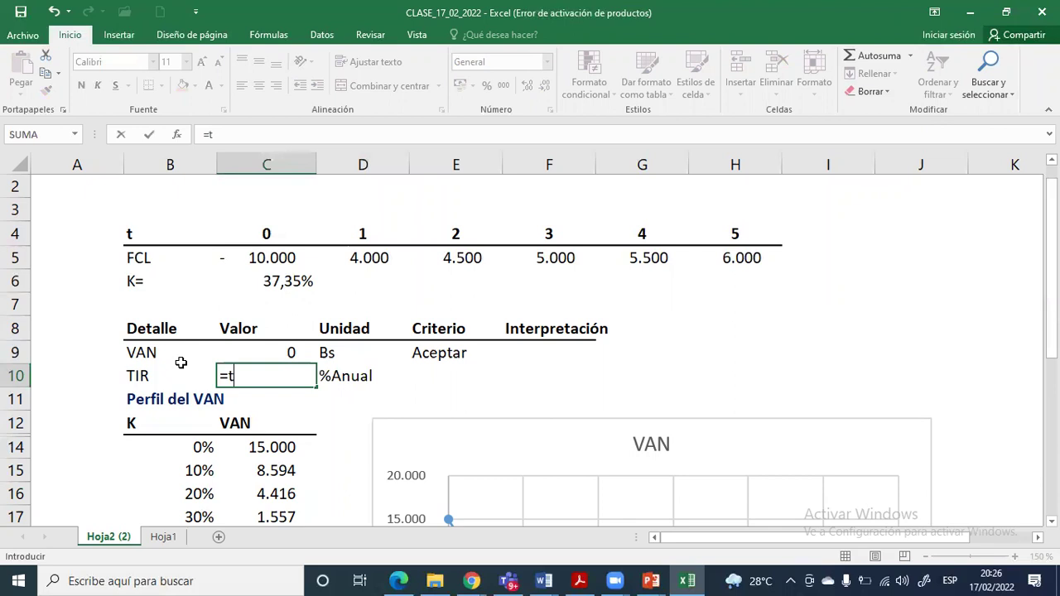
pyautogui.write('ir')
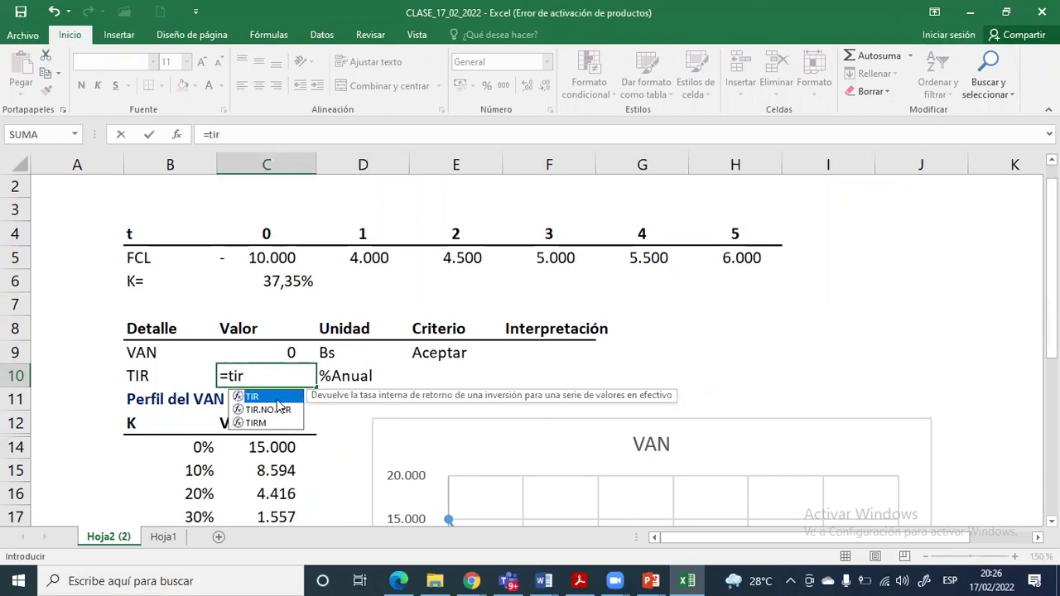
pyautogui.press('Tab')
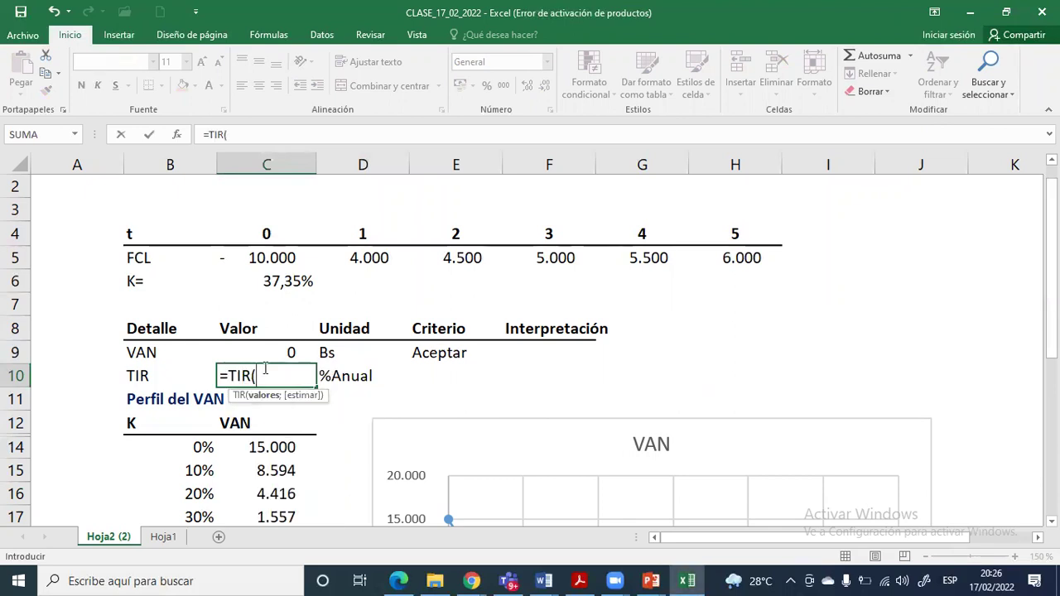
pyautogui.moveTo(250, 257); pyautogui.dragTo(702, 258)
pyautogui.write(')')
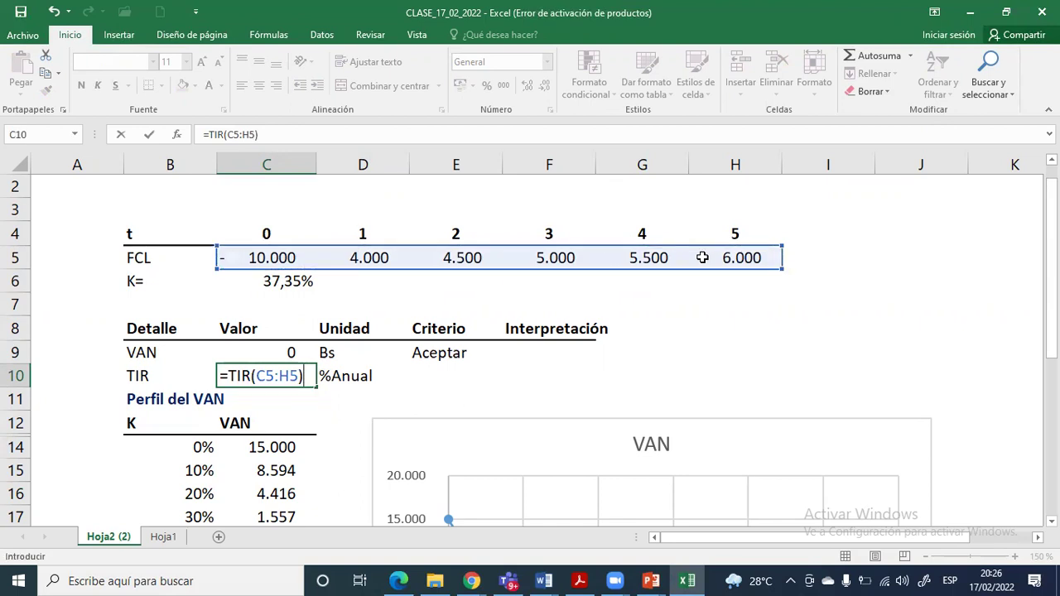
pyautogui.press('Return')
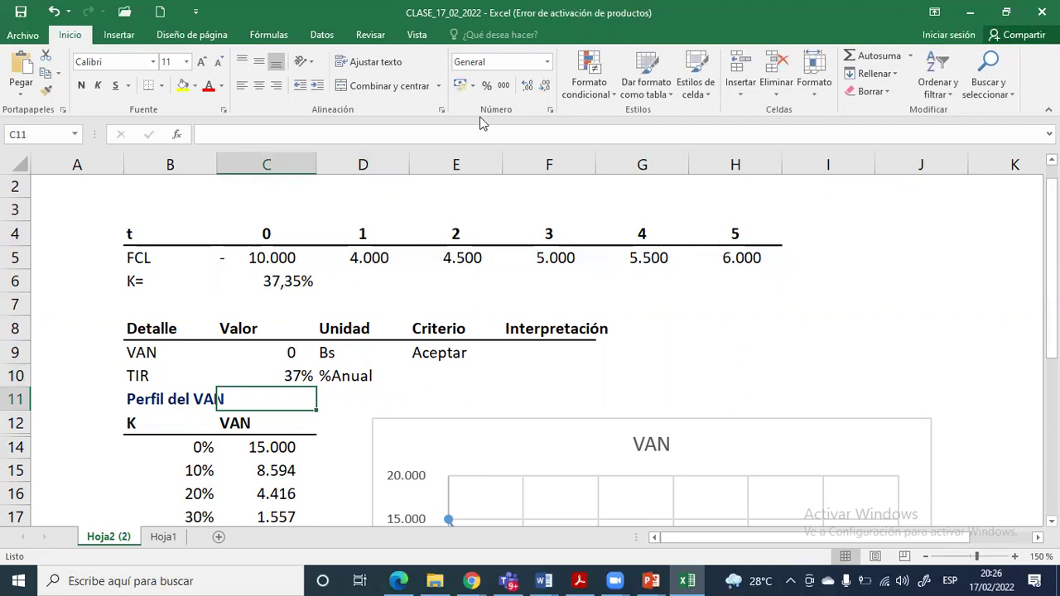
# Display the TIR value in C10 with two decimal places and check its formula without changing it
pyautogui.click(302, 374)
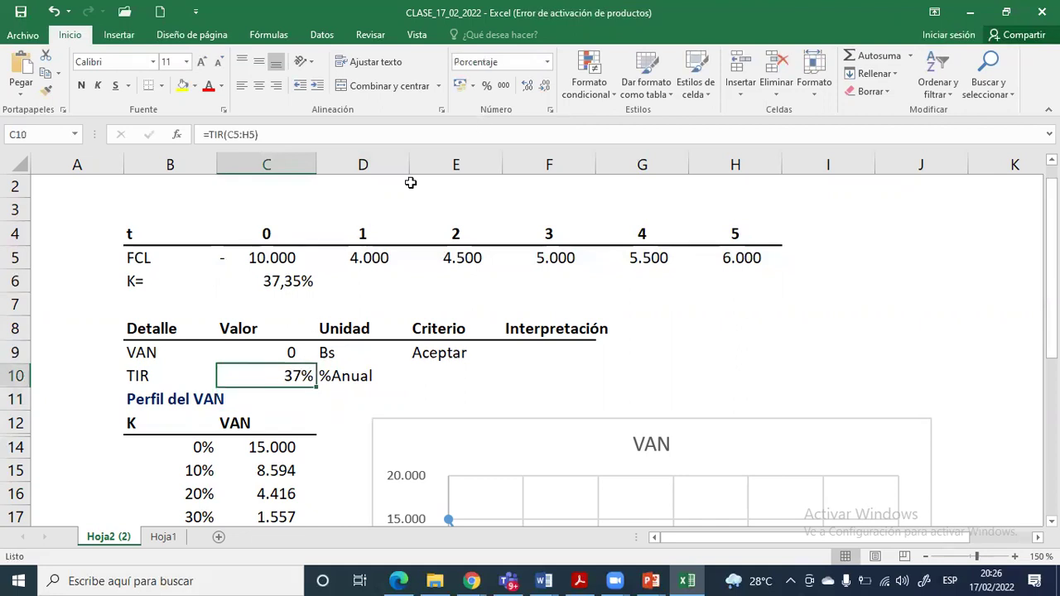
pyautogui.doubleClick(523, 85)
pyautogui.doubleClick(267, 389)
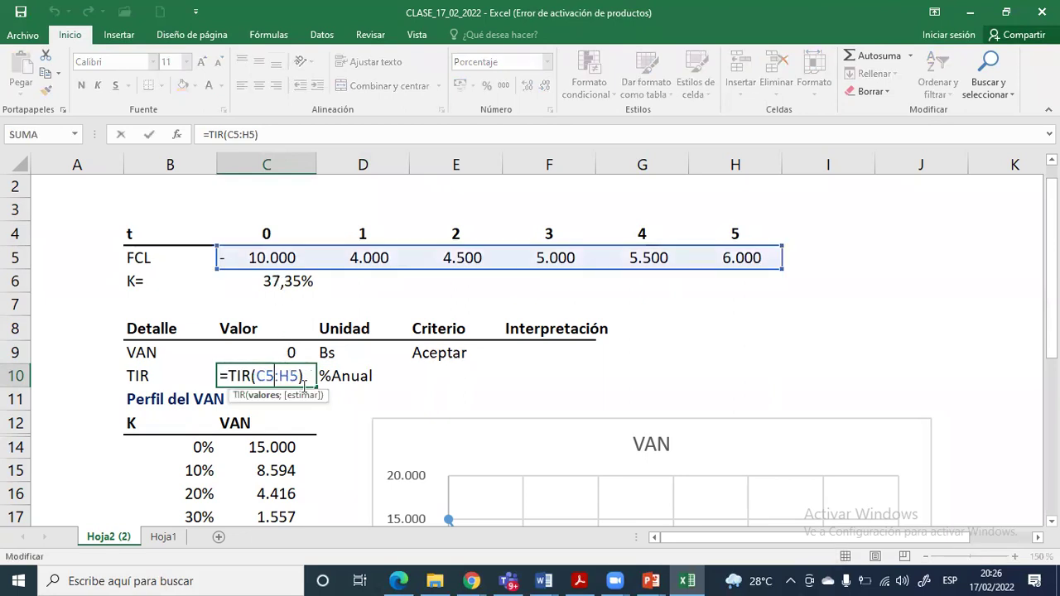
pyautogui.press('Escape')
# Set the discount rate K in C6 to 10%
pyautogui.click(300, 282)
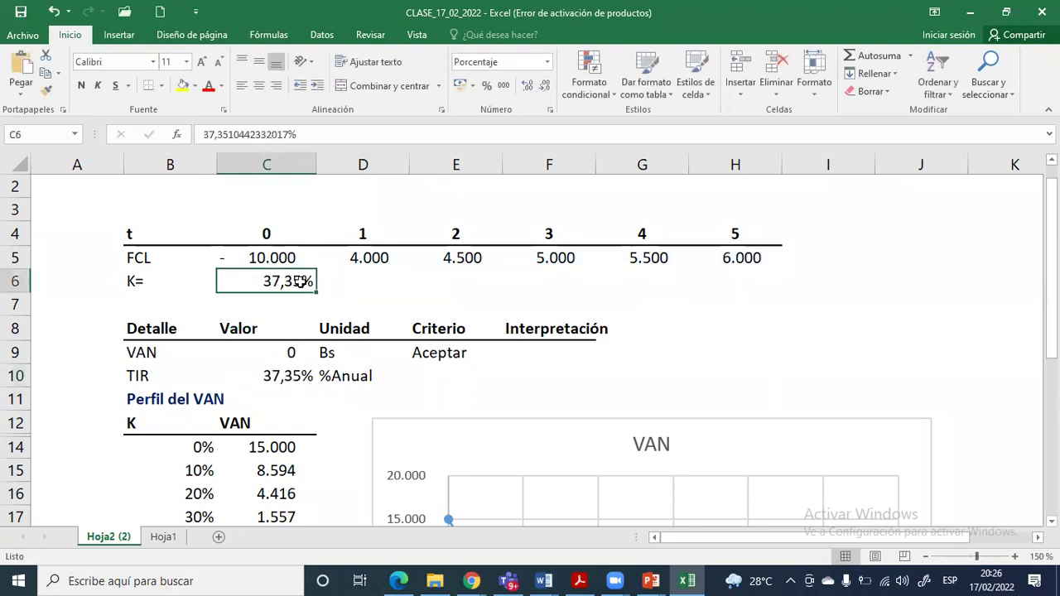
pyautogui.write('10')
pyautogui.press('Return')
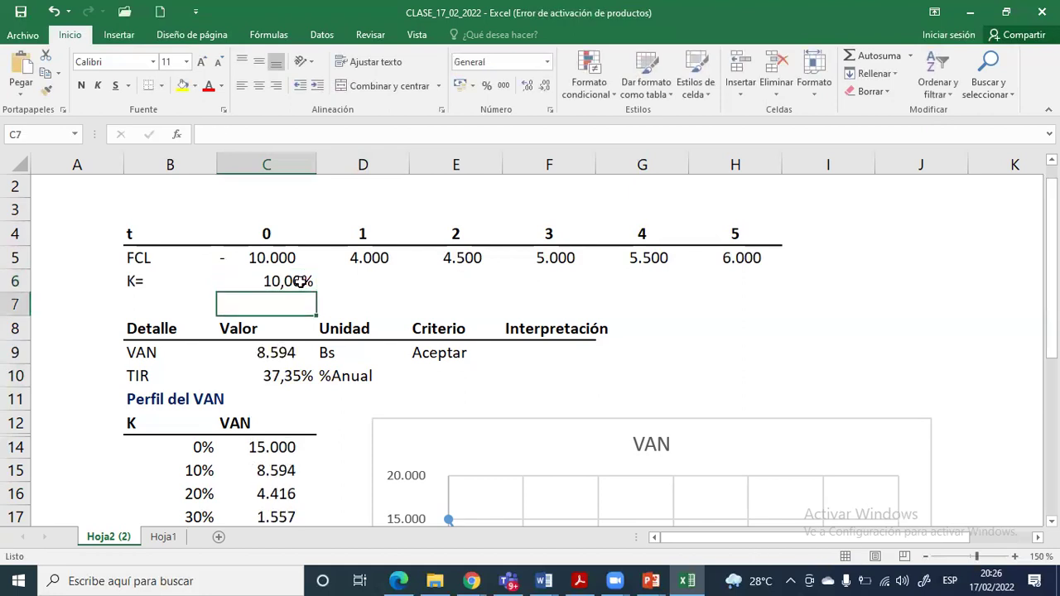
# Review the K rate, the VAN and TIR formulas, and the initial investment and yearly cash flows they use
pyautogui.click(300, 282)
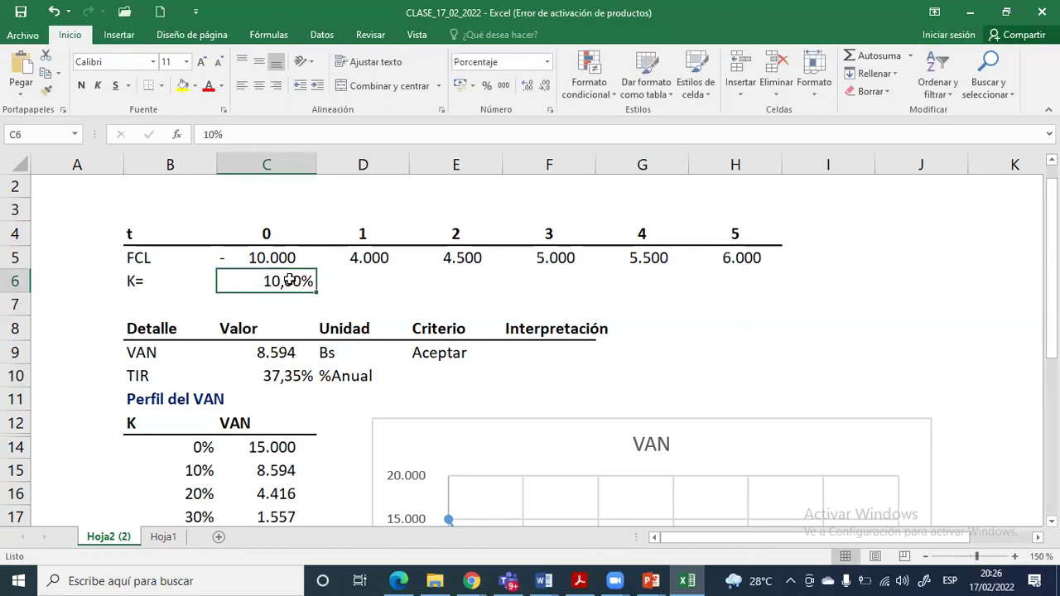
pyautogui.click(281, 352)
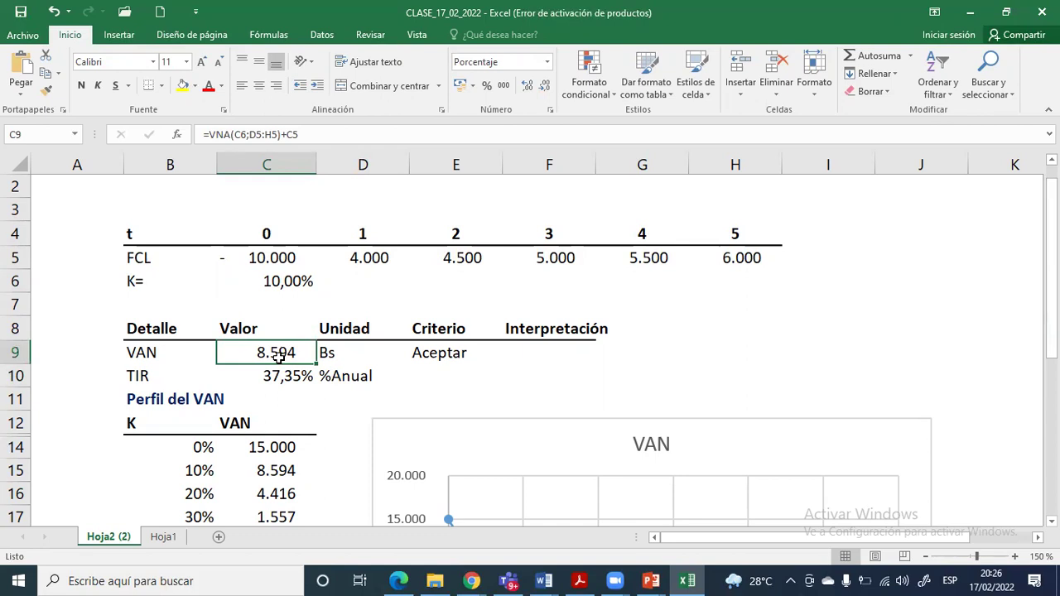
pyautogui.click(290, 260)
pyautogui.moveTo(374, 260); pyautogui.dragTo(734, 261)
pyautogui.moveTo(354, 259); pyautogui.dragTo(705, 260)
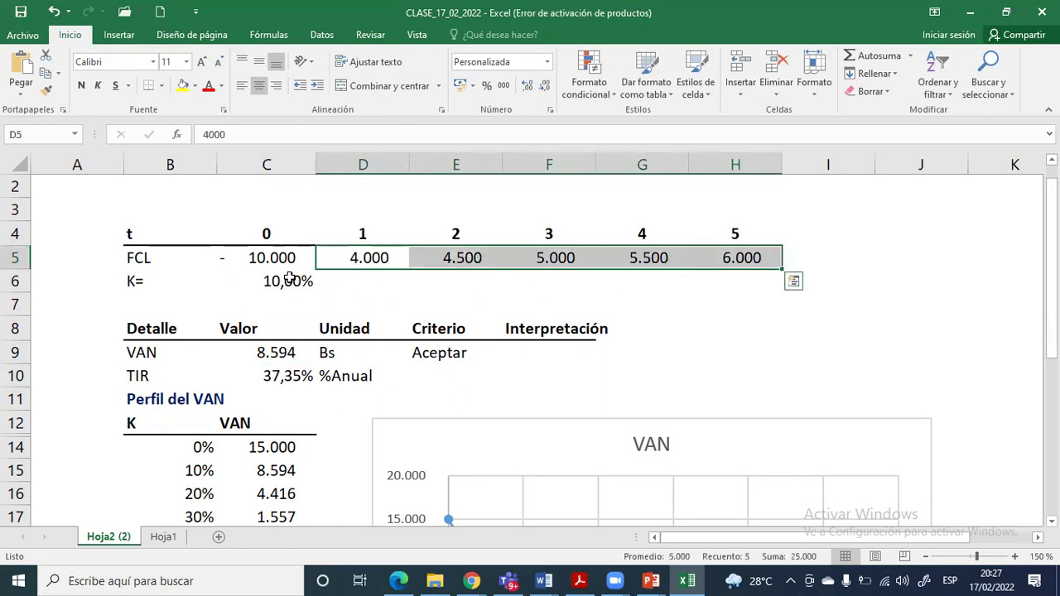
pyautogui.click(290, 279)
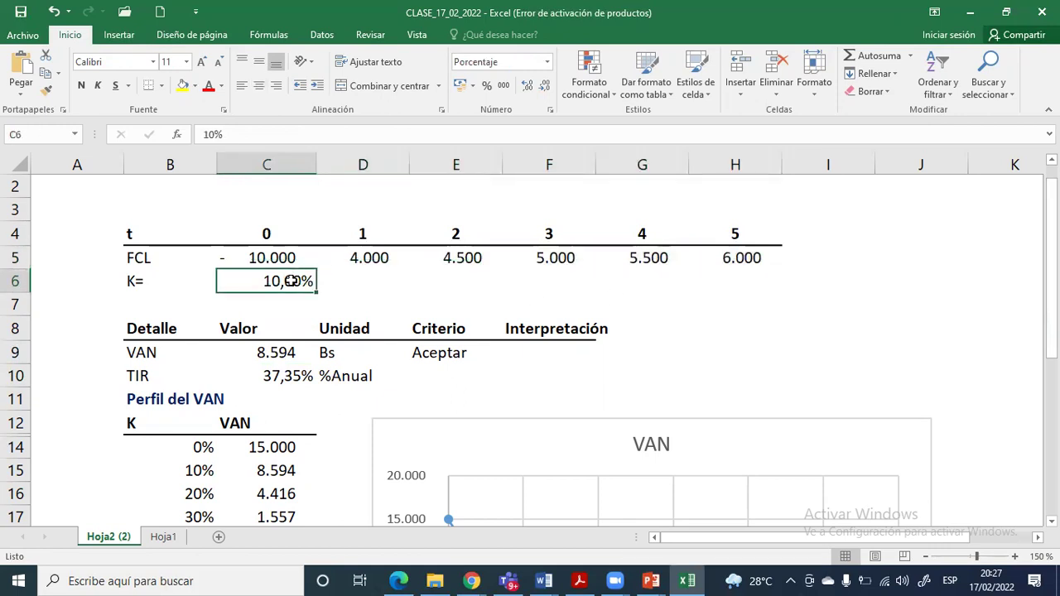
pyautogui.click(294, 352)
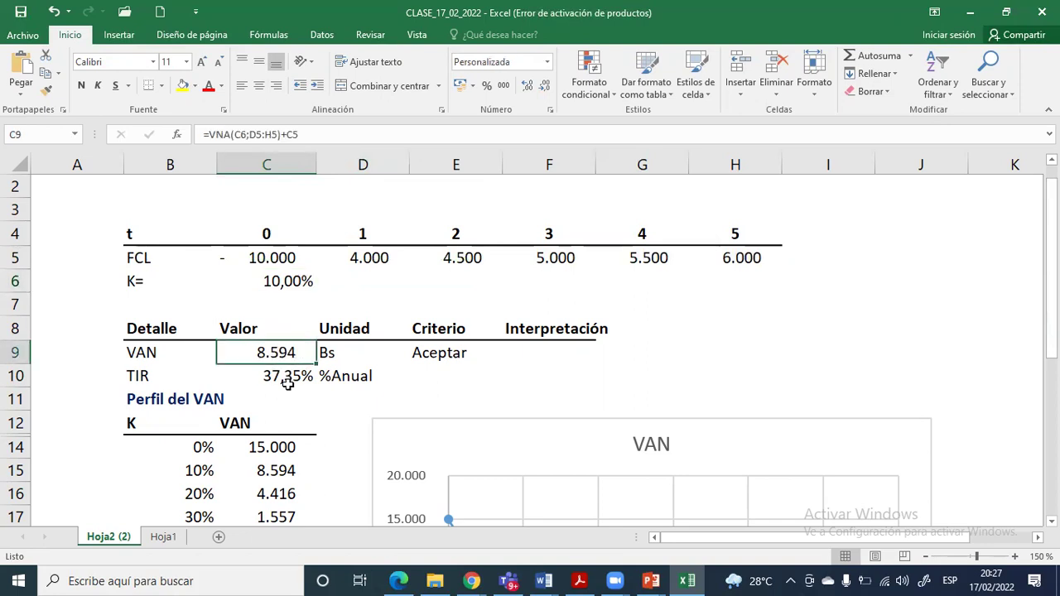
pyautogui.click(285, 377)
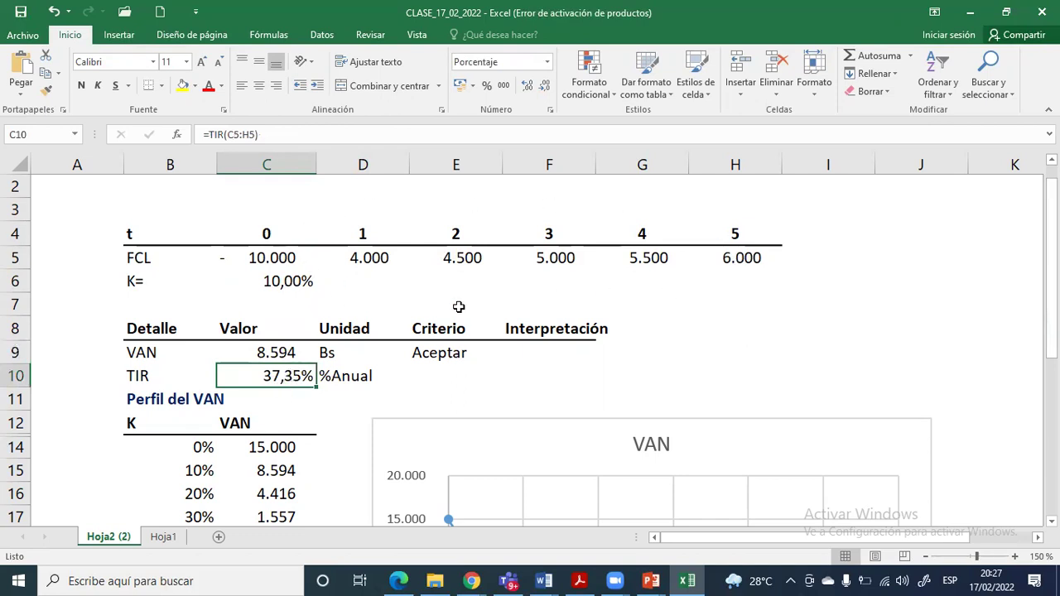
pyautogui.click(284, 261)
pyautogui.click(288, 373)
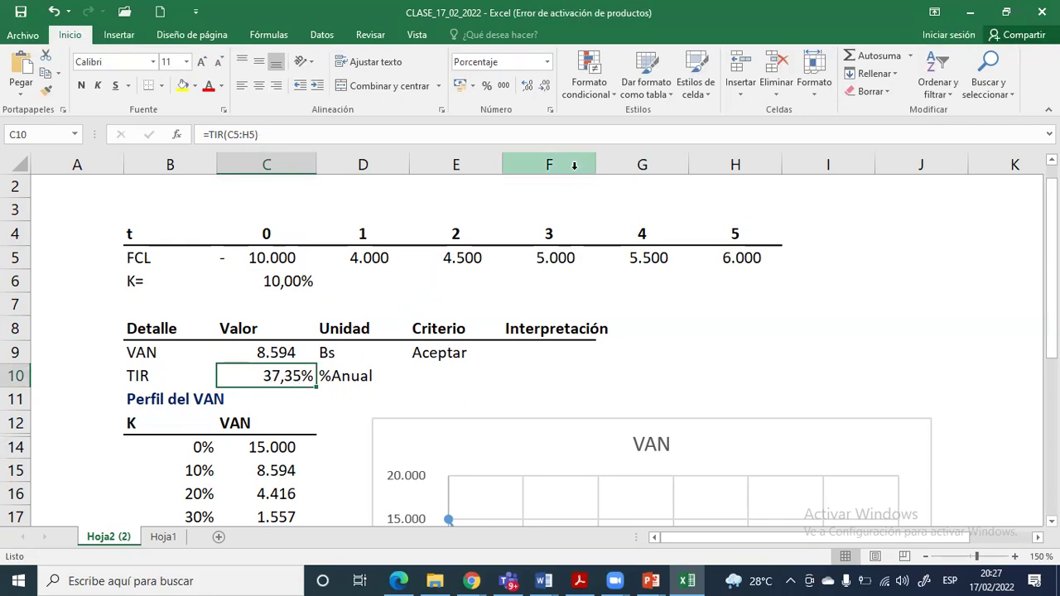
# Draw an annotation box beside the cash flow table, split it with vertical and horizontal lines, and add a downward arrow from its lower-right section
pyautogui.moveTo(780, 180); pyautogui.dragTo(899, 285)
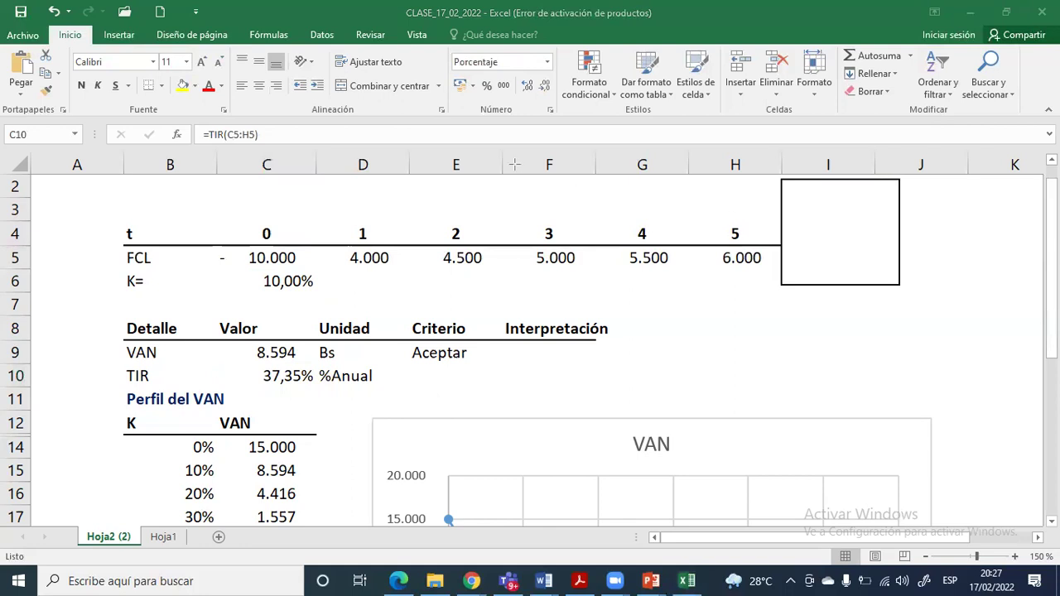
pyautogui.moveTo(836, 179); pyautogui.dragTo(836, 282)
pyautogui.moveTo(836, 232)
pyautogui.mouseDown()
pyautogui.moveTo(897, 232)
pyautogui.moveTo(869, 325)
pyautogui.mouseUp()
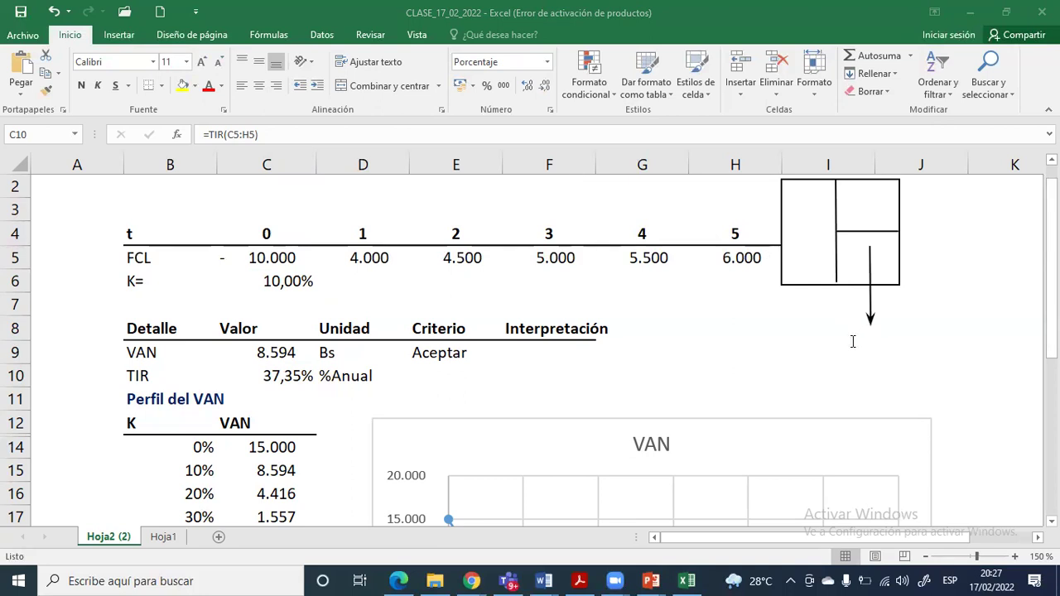
# Label the arrow from the box's lower-right section with the text annotation K=10%
pyautogui.click(857, 336)
pyautogui.write('C')
pyautogui.press('BackSpace')
pyautogui.write('K)=')
pyautogui.press('BackSpace')
pyautogui.press('BackSpace')
pyautogui.write('=10%')
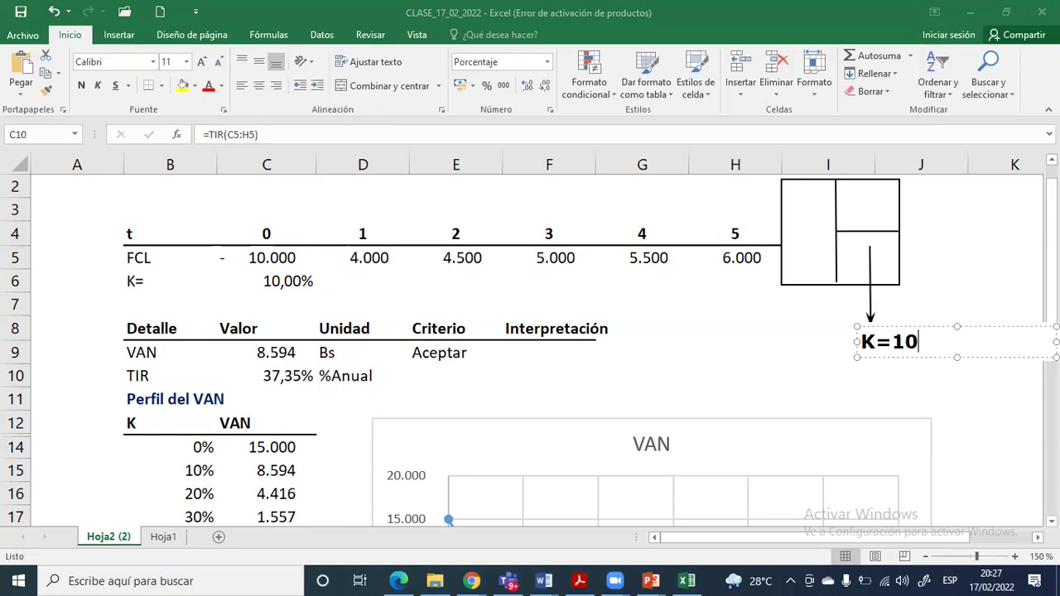
pyautogui.press('Escape')
pyautogui.press('Escape')
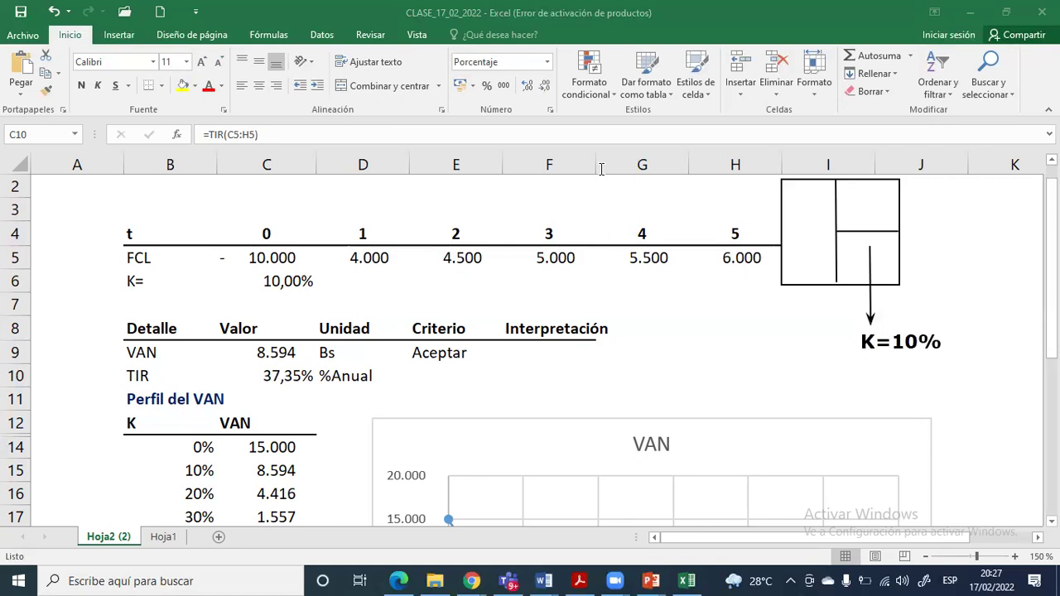
# Draw a downward arrow from the box's left section and place the text annotation TIR=37,35% beneath it, shifted slightly left
pyautogui.moveTo(805, 235); pyautogui.dragTo(808, 326)
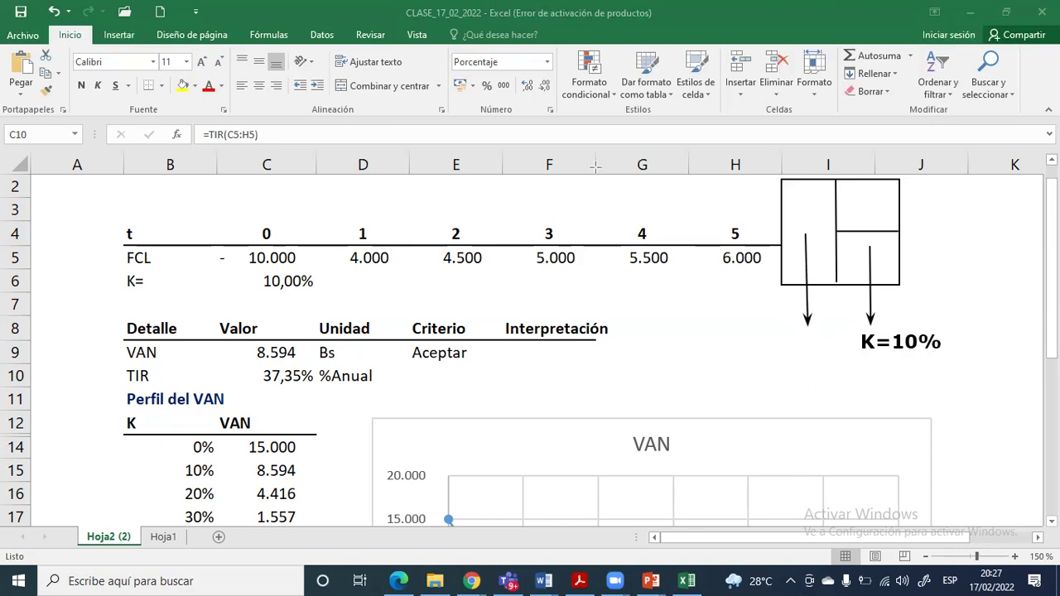
pyautogui.click(778, 342)
pyautogui.write('TIR=37,35%')
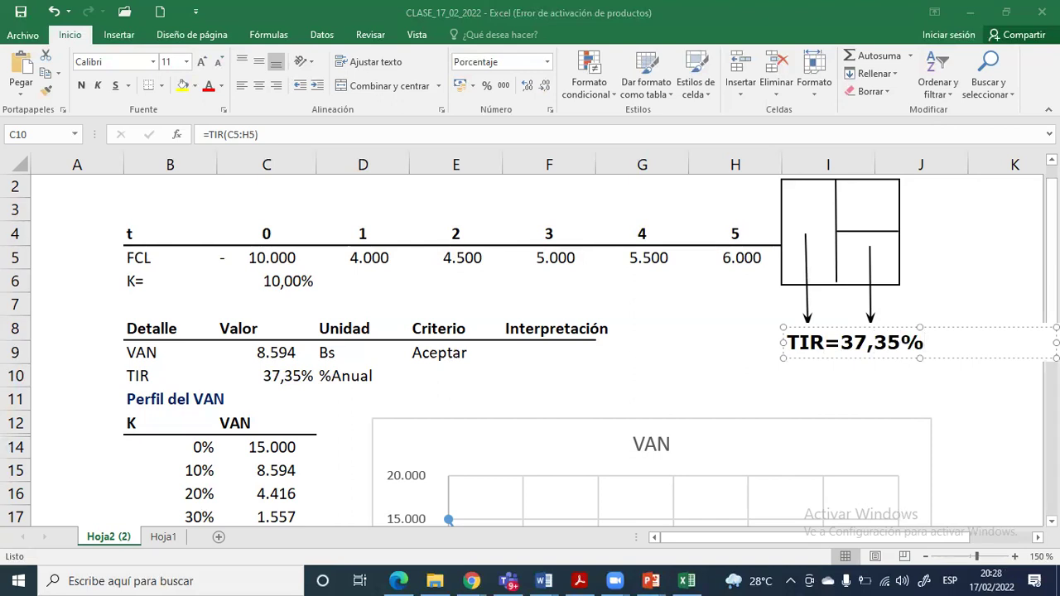
pyautogui.moveTo(813, 360); pyautogui.dragTo(761, 355)
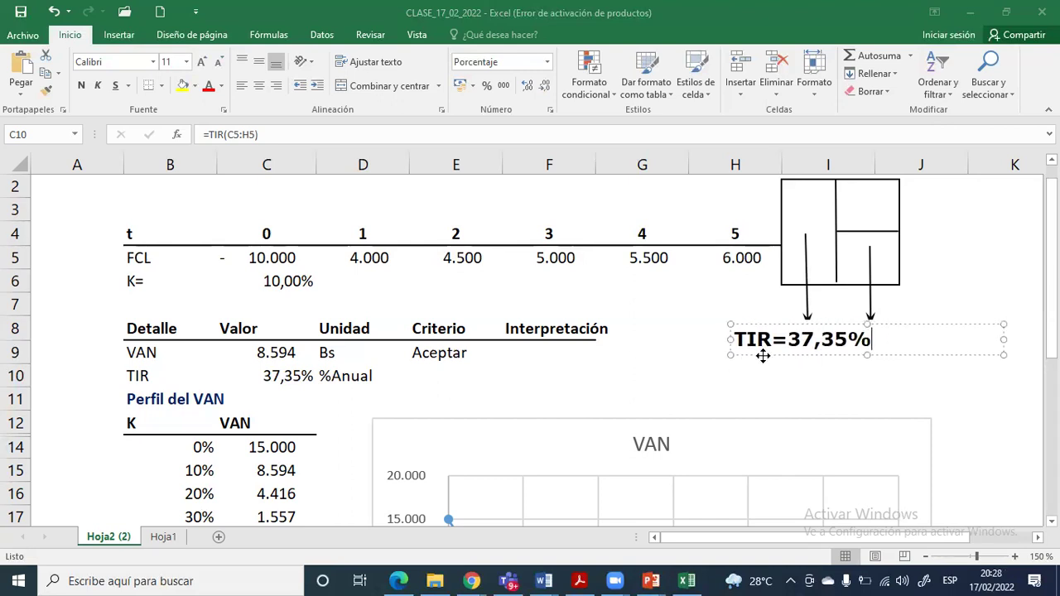
# Move the TIR=37,35% annotation leftward so it sits beside K=10% beneath the split box
pyautogui.moveTo(885, 357); pyautogui.dragTo(851, 355)
pyautogui.click(856, 369)
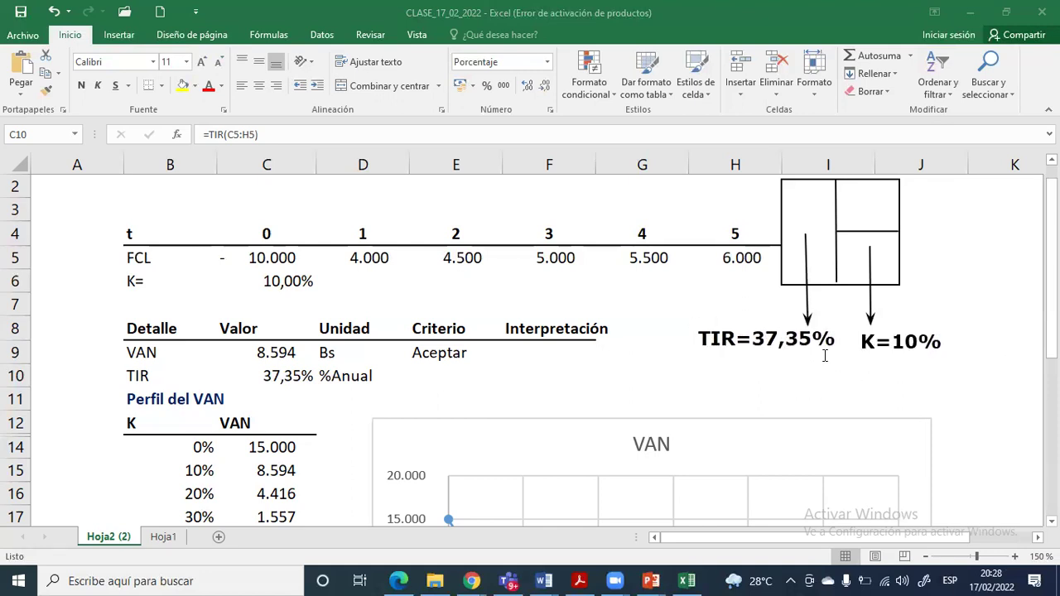
pyautogui.click(758, 353)
pyautogui.moveTo(757, 355); pyautogui.dragTo(758, 356)
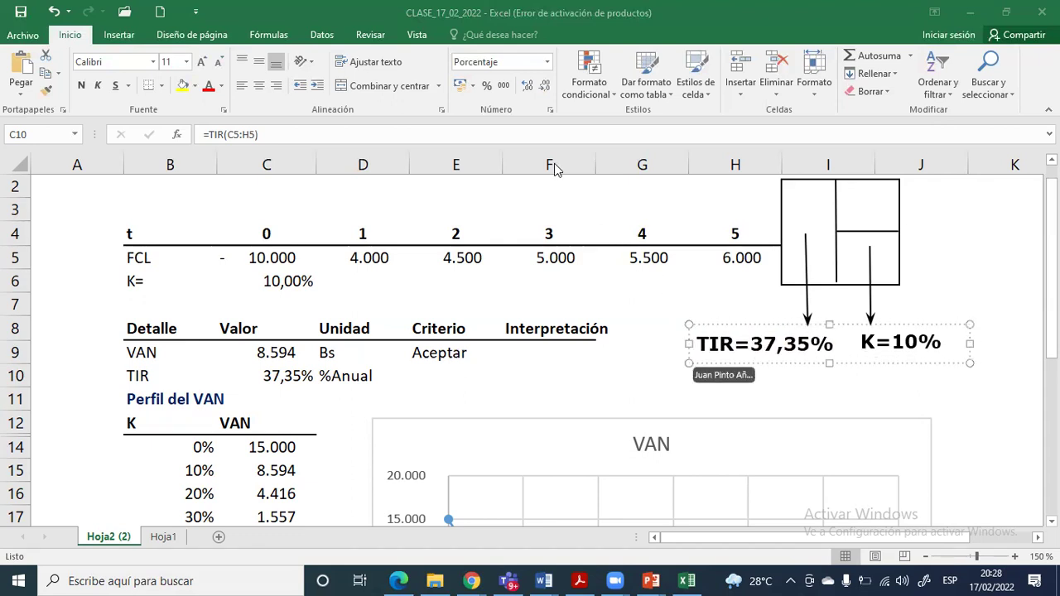
# Circle the TIR=37,35% and K=10% annotations freehand and draw a greater-than sign between them
pyautogui.moveTo(842, 335)
pyautogui.mouseDown()
pyautogui.moveTo(865, 333)
pyautogui.moveTo(753, 308)
pyautogui.moveTo(687, 331)
pyautogui.moveTo(768, 367)
pyautogui.moveTo(839, 346)
pyautogui.mouseUp()
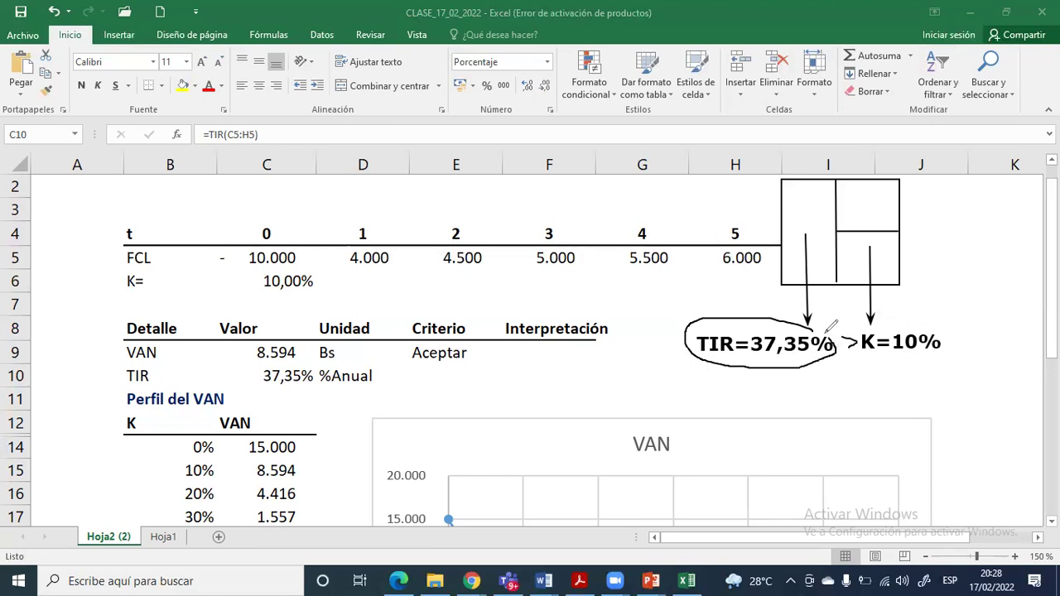
pyautogui.moveTo(943, 327)
pyautogui.mouseDown()
pyautogui.moveTo(929, 313)
pyautogui.moveTo(865, 321)
pyautogui.moveTo(858, 352)
pyautogui.moveTo(904, 362)
pyautogui.moveTo(944, 341)
pyautogui.moveTo(941, 324)
pyautogui.mouseUp()
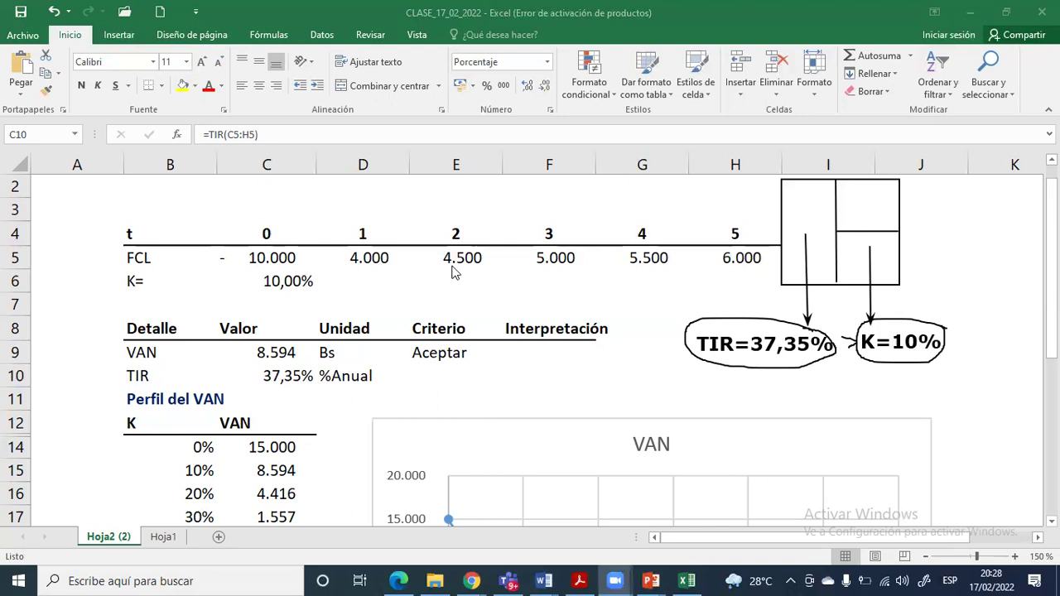
pyautogui.press('Escape')
# Try a year 1 cash flow of 2000 in the FCL row and undo the change
pyautogui.click(421, 264)
pyautogui.moveTo(377, 263); pyautogui.dragTo(742, 258)
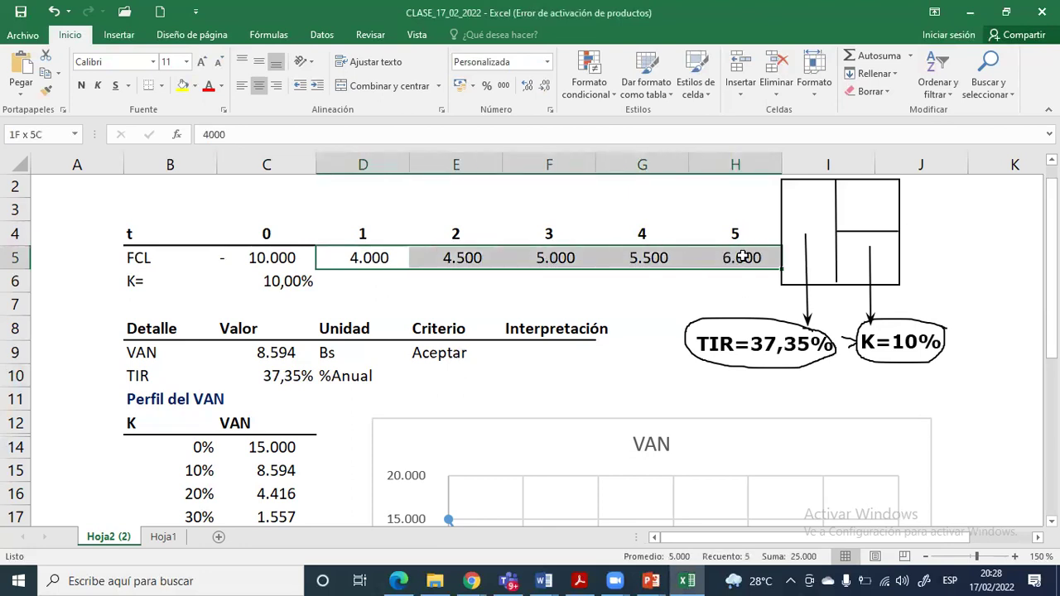
pyautogui.click(395, 257)
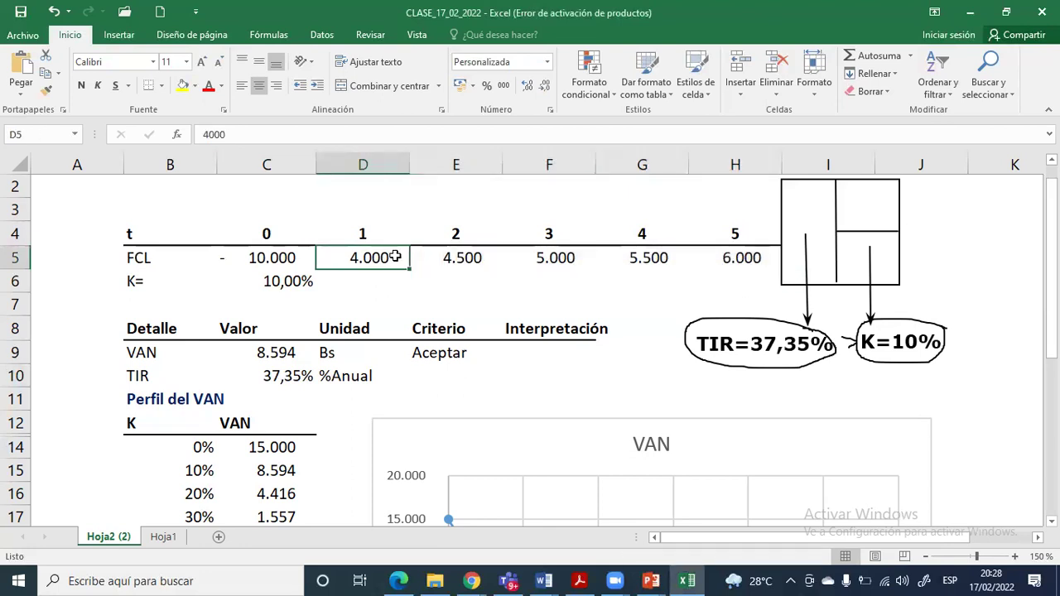
pyautogui.write('2000')
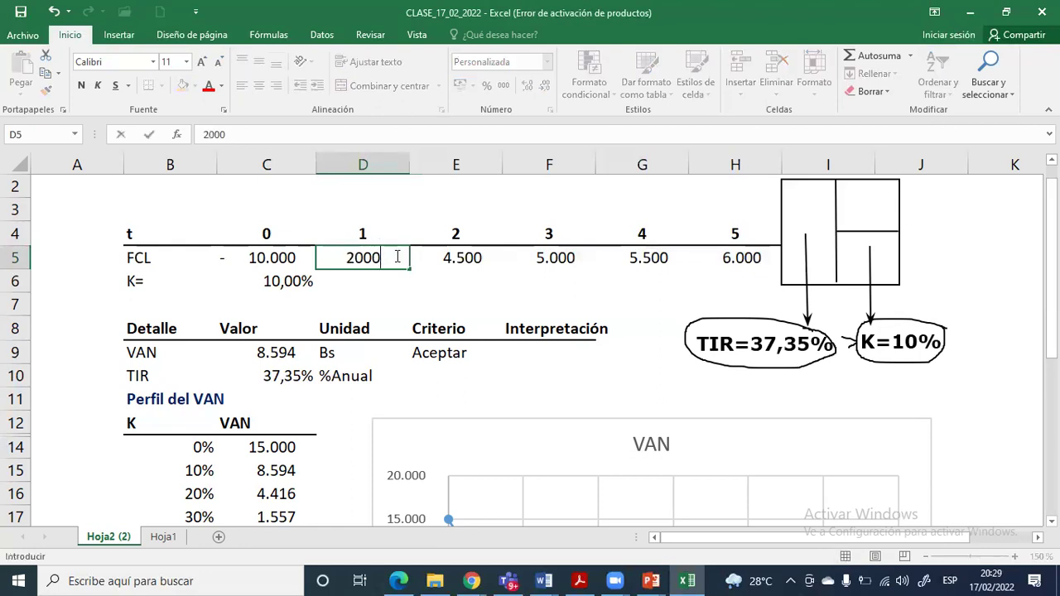
pyautogui.press('Return')
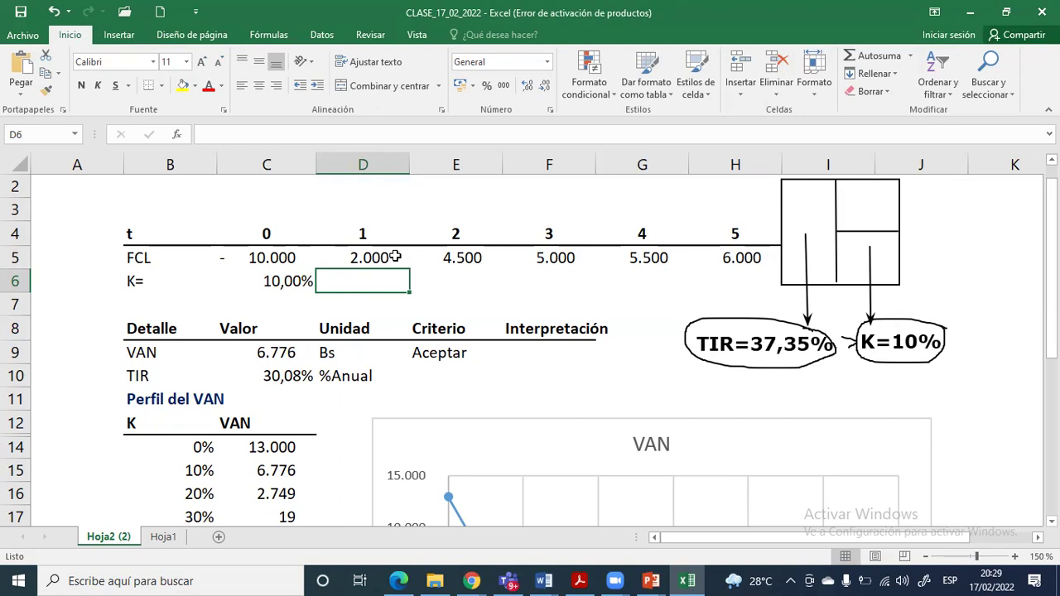
pyautogui.hotkey('ctrl', 'z')
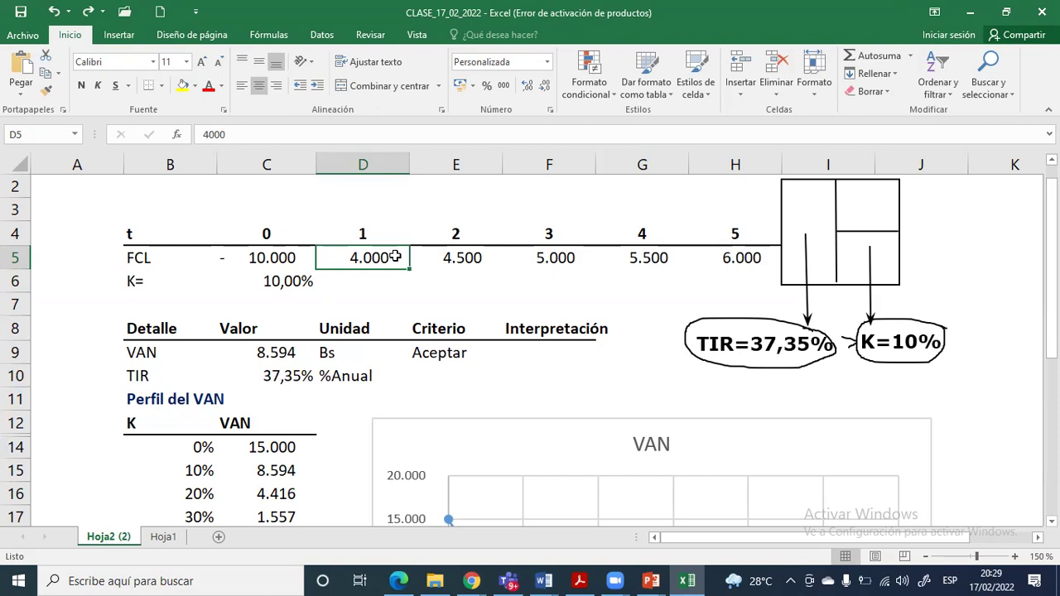
# Review the yearly cash flows, the TIR formula, the K rate, and the value and unit of VAN and TIR
pyautogui.moveTo(395, 257); pyautogui.dragTo(724, 257)
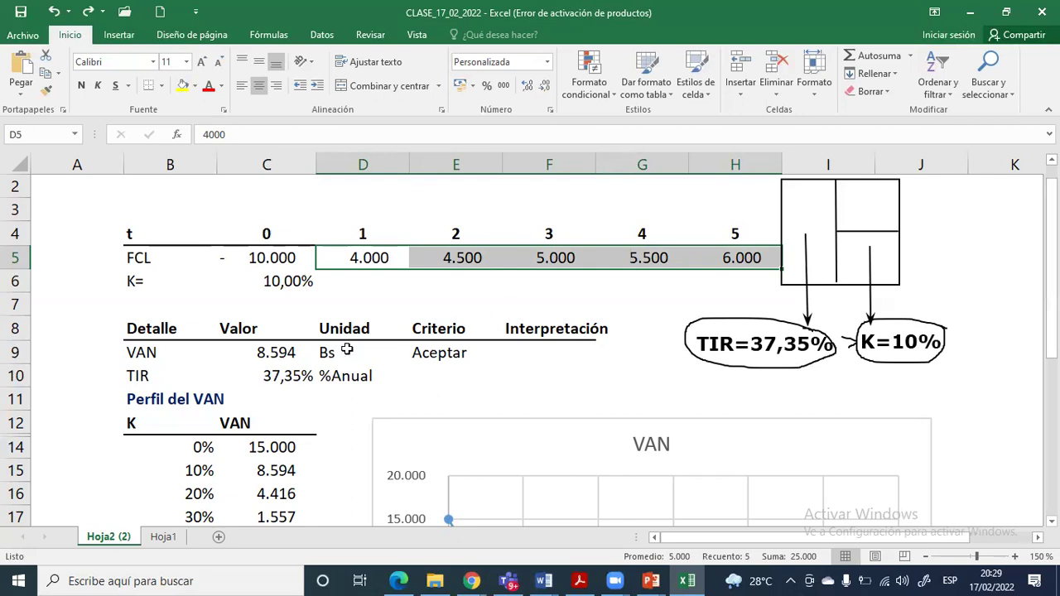
pyautogui.doubleClick(293, 375)
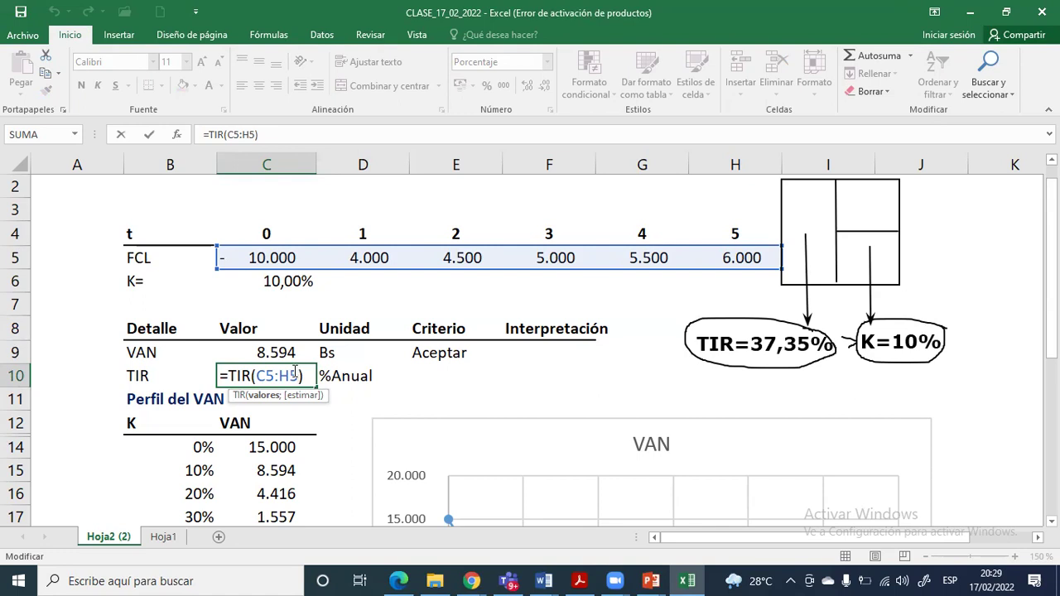
pyautogui.hotkey('ctrl', 'Return')
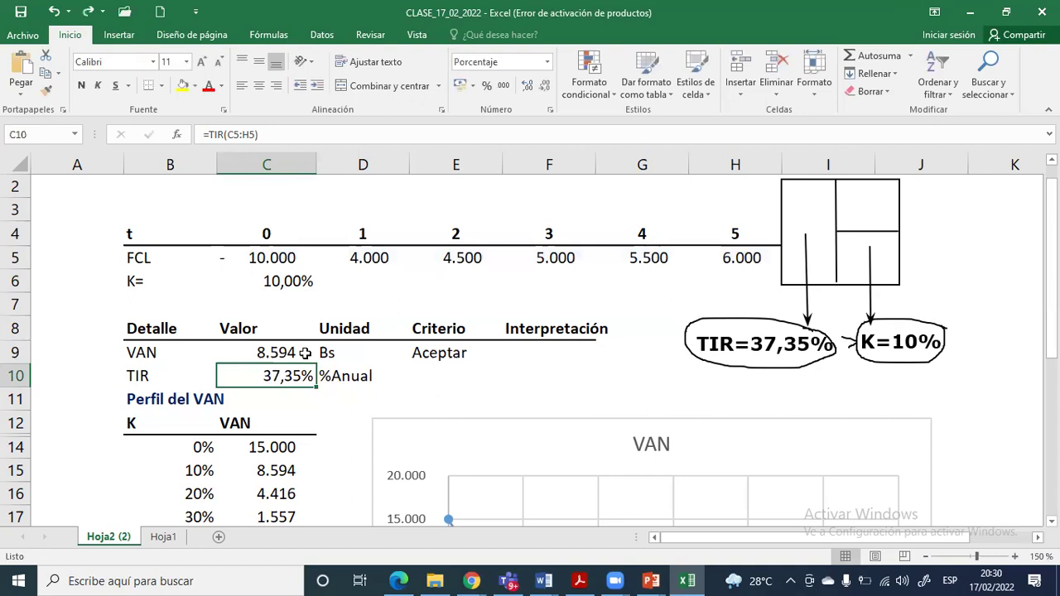
pyautogui.click(288, 355)
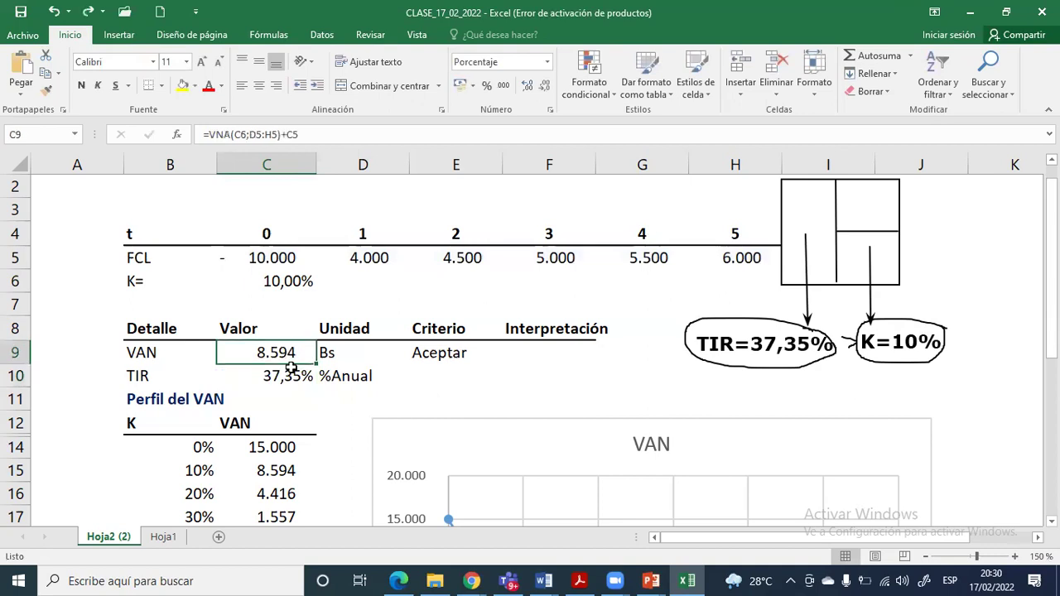
pyautogui.moveTo(291, 364); pyautogui.dragTo(288, 379)
pyautogui.moveTo(157, 355); pyautogui.dragTo(304, 376)
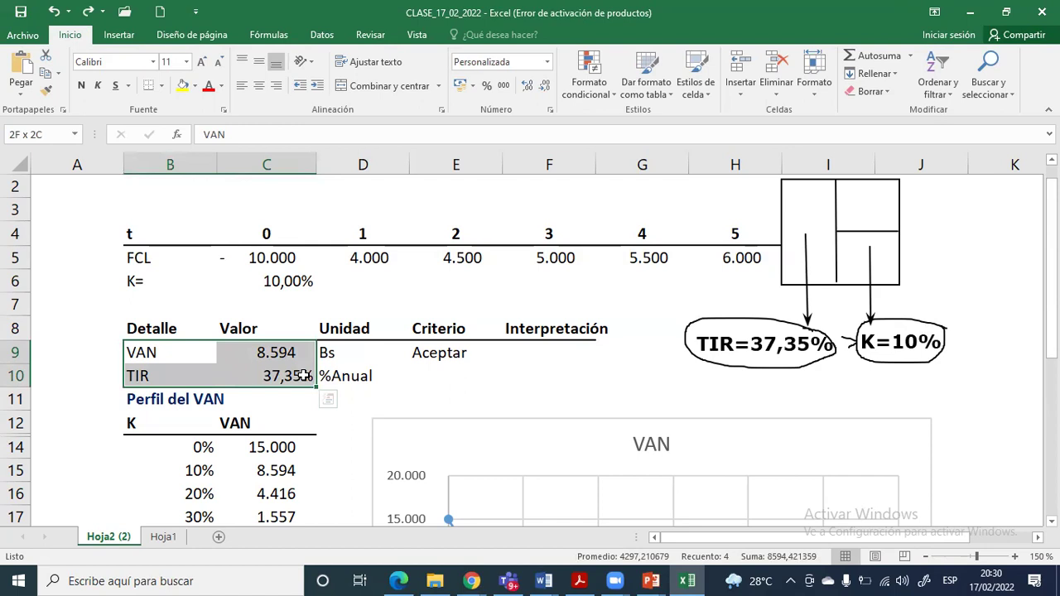
pyautogui.moveTo(147, 371); pyautogui.dragTo(334, 370)
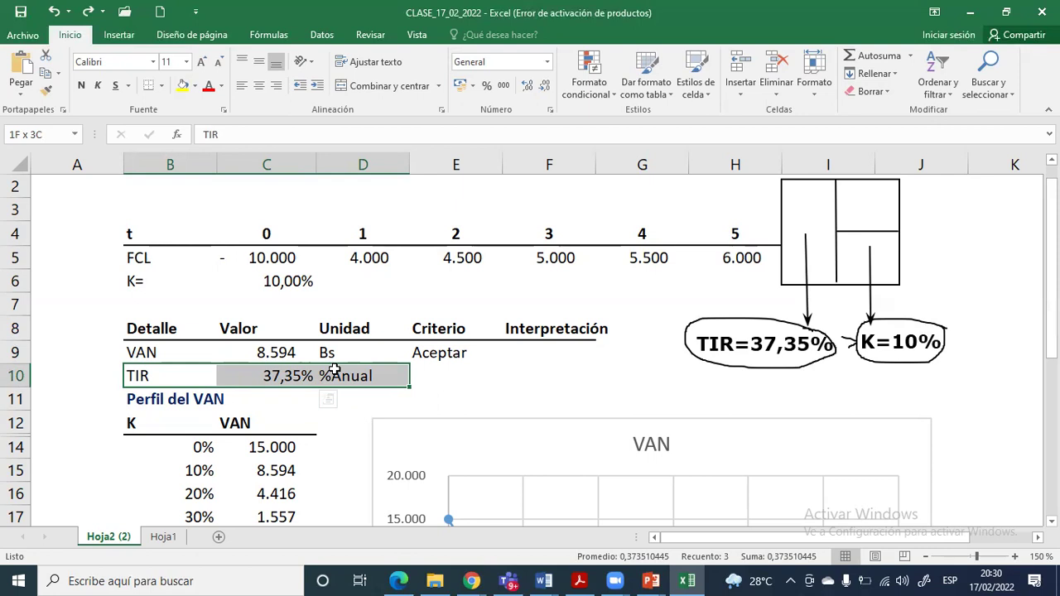
pyautogui.click(282, 377)
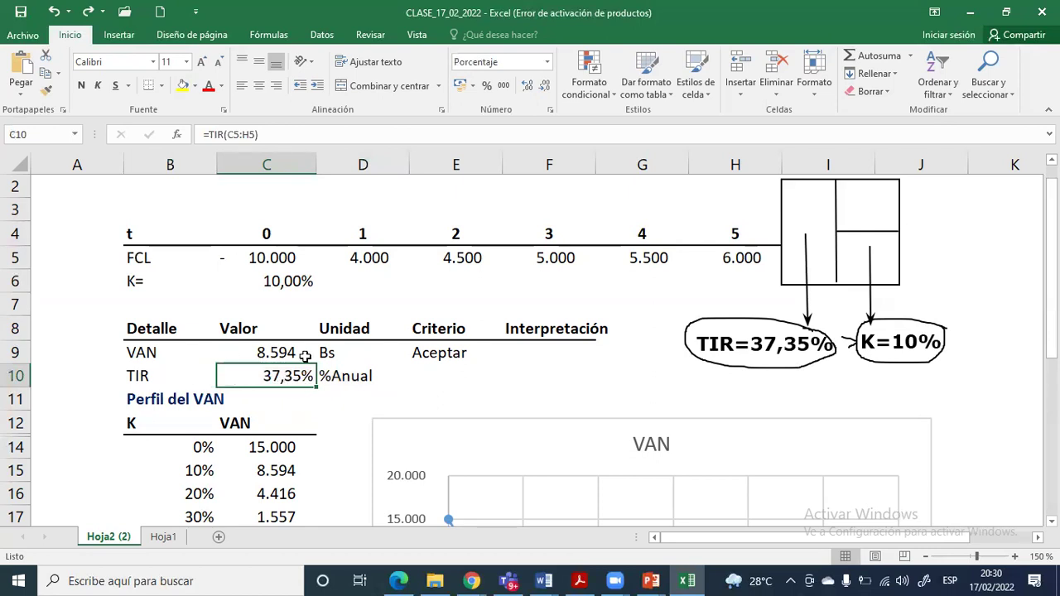
pyautogui.click(299, 280)
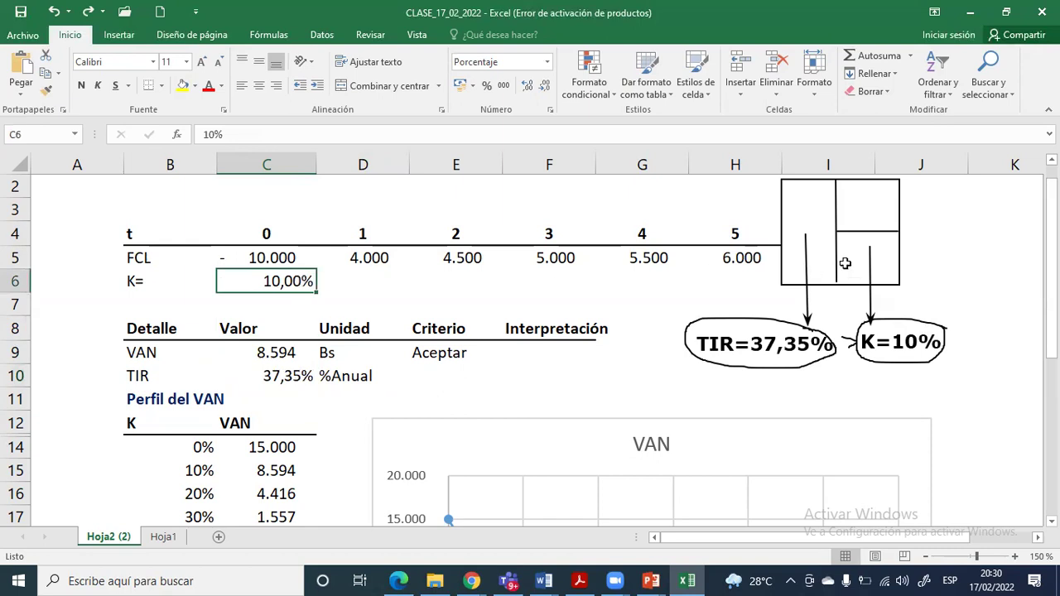
pyautogui.click(285, 381)
pyautogui.keyDown('shift'); pyautogui.click(202, 383); pyautogui.keyUp('shift')
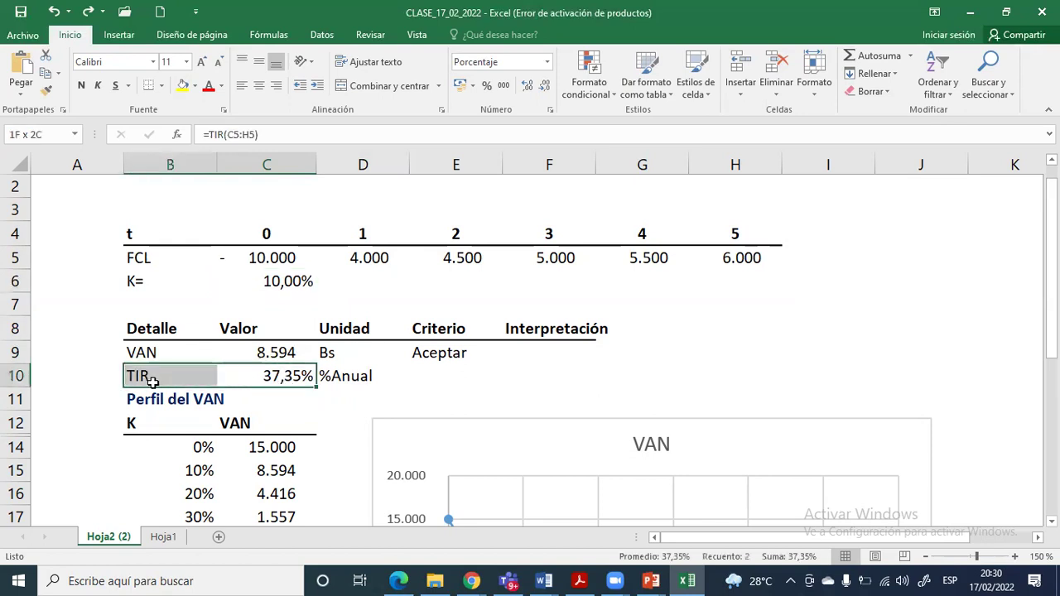
pyautogui.moveTo(149, 351); pyautogui.dragTo(402, 353)
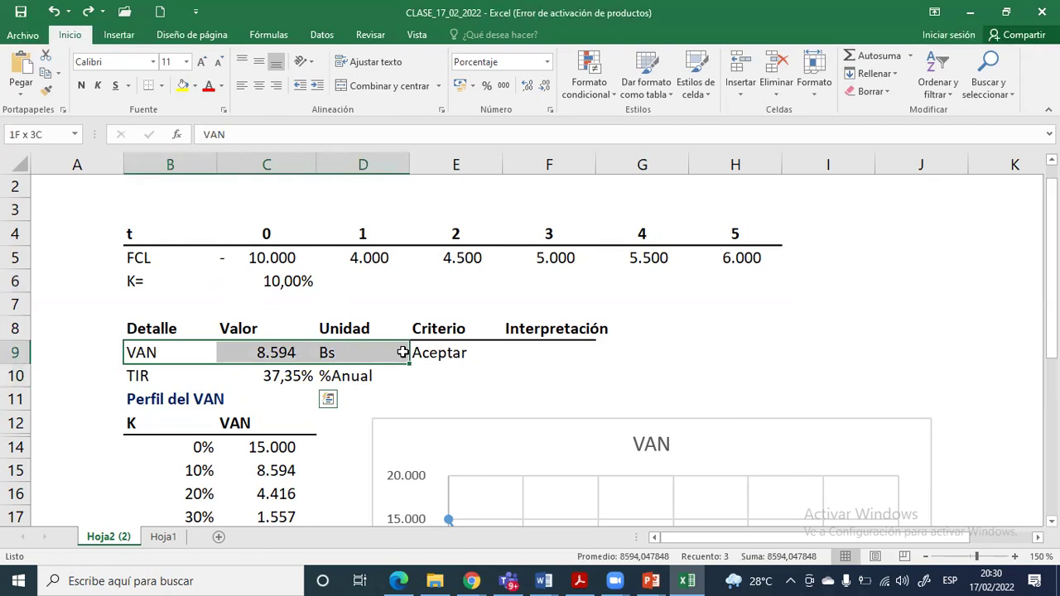
pyautogui.moveTo(151, 375); pyautogui.dragTo(332, 375)
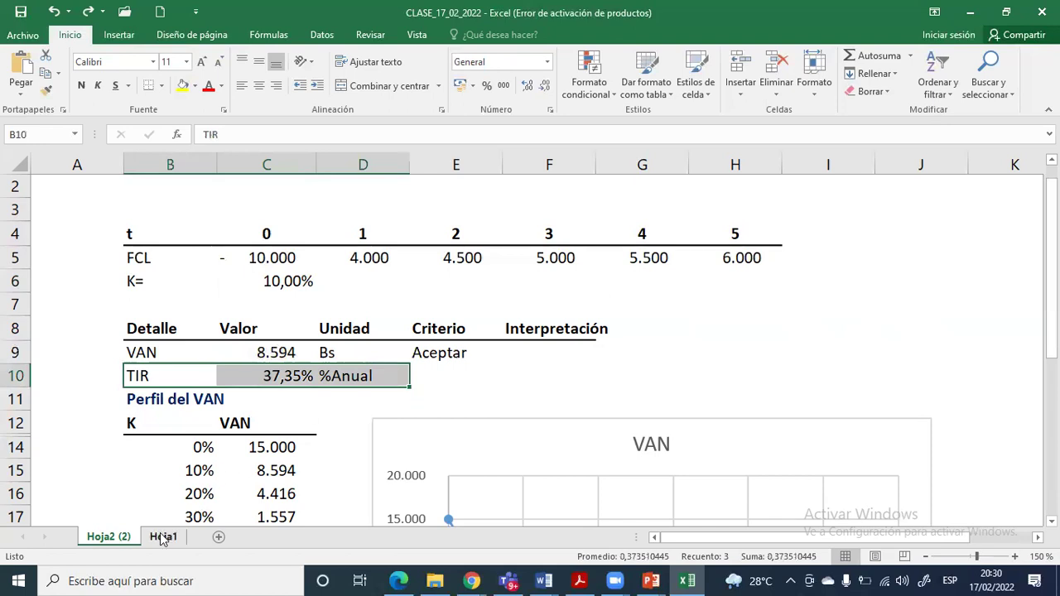
# Clear the leftover values in cells D7:D9 of sheet Hoja1
pyautogui.click(163, 536)
pyautogui.moveTo(242, 281); pyautogui.dragTo(261, 296)
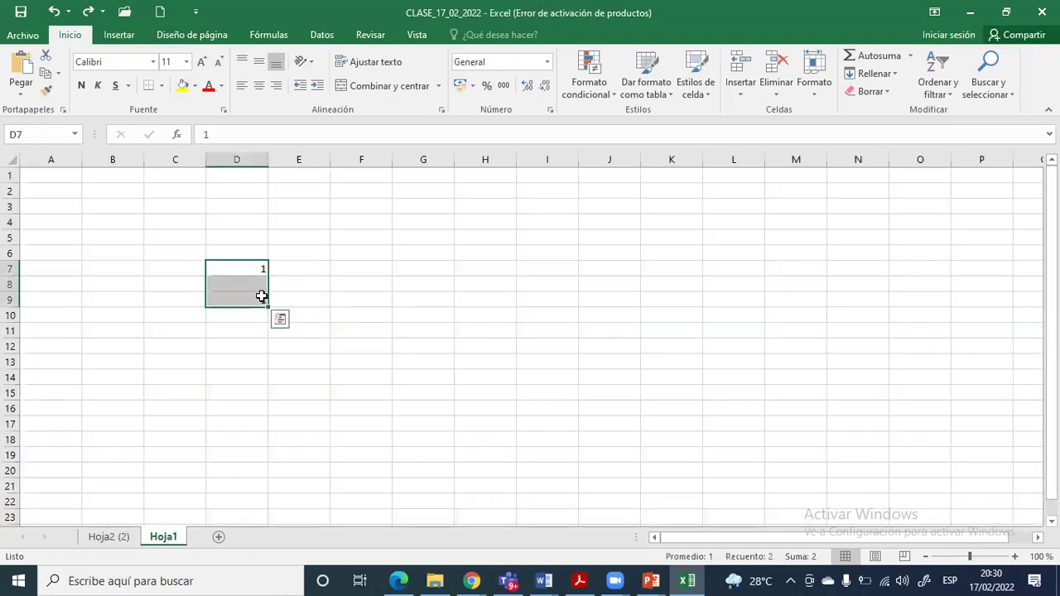
pyautogui.press('Delete')
pyautogui.click(359, 298)
# Switch to the Word document PROBLEMAS DE VALOR ACTUAL NETO and display problem 01 at 140% zoom
pyautogui.click(544, 581)
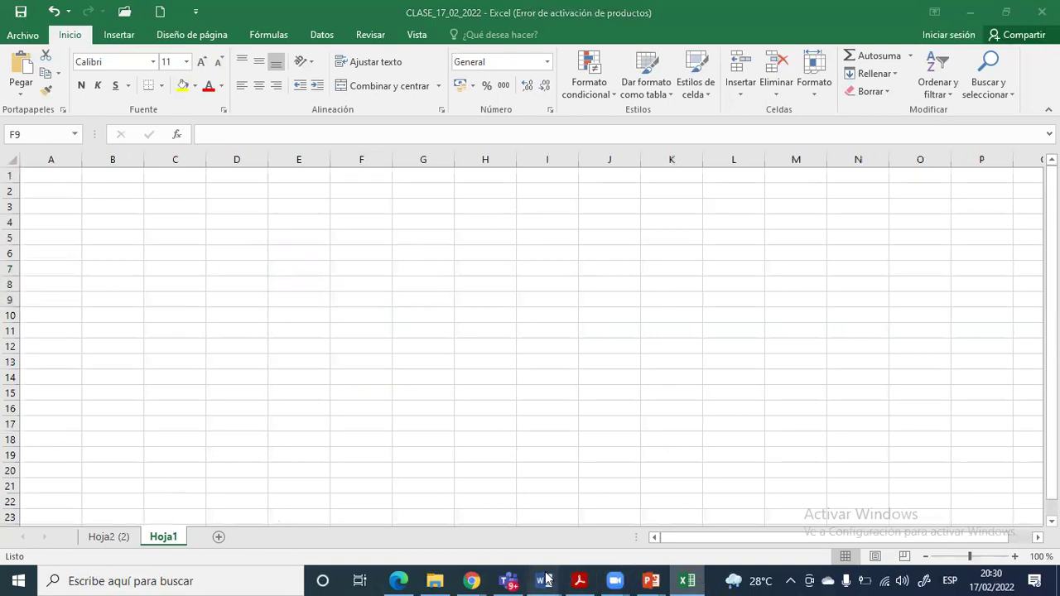
pyautogui.click(457, 505)
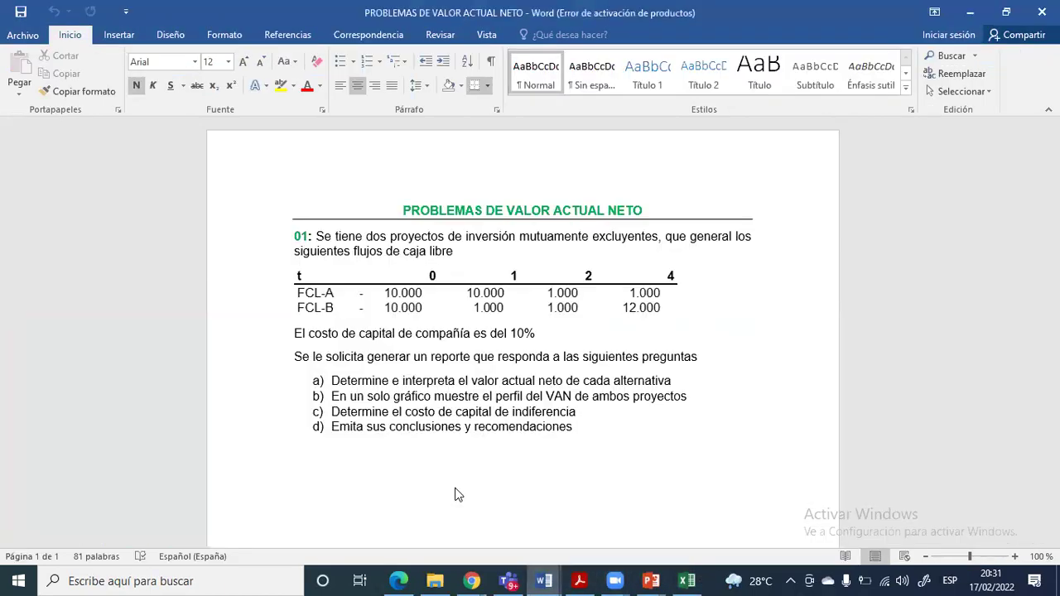
pyautogui.click(1015, 556)
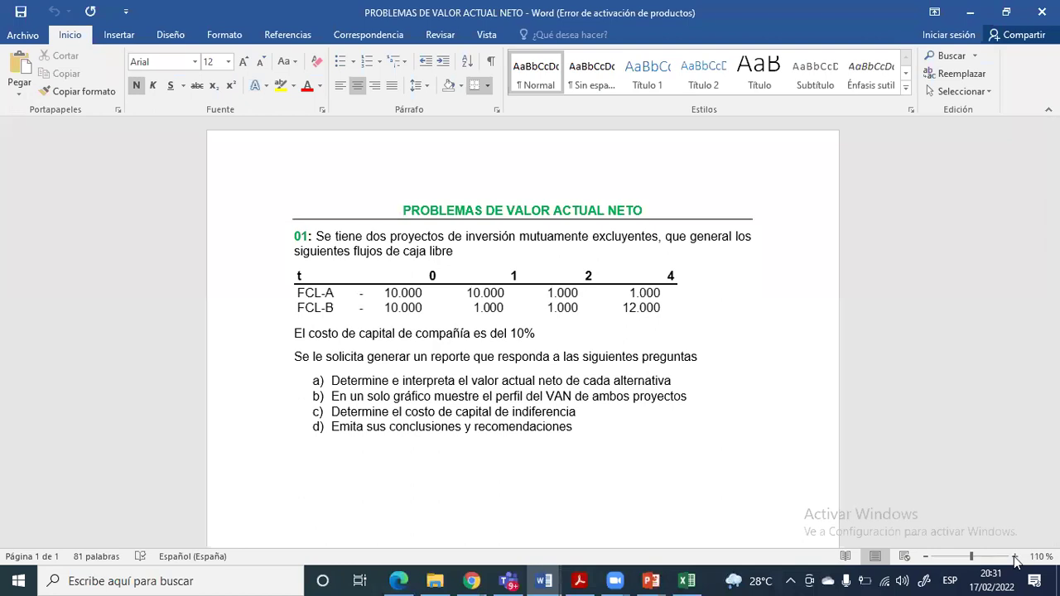
pyautogui.click(1015, 557)
pyautogui.click(1015, 556)
pyautogui.click(1013, 556)
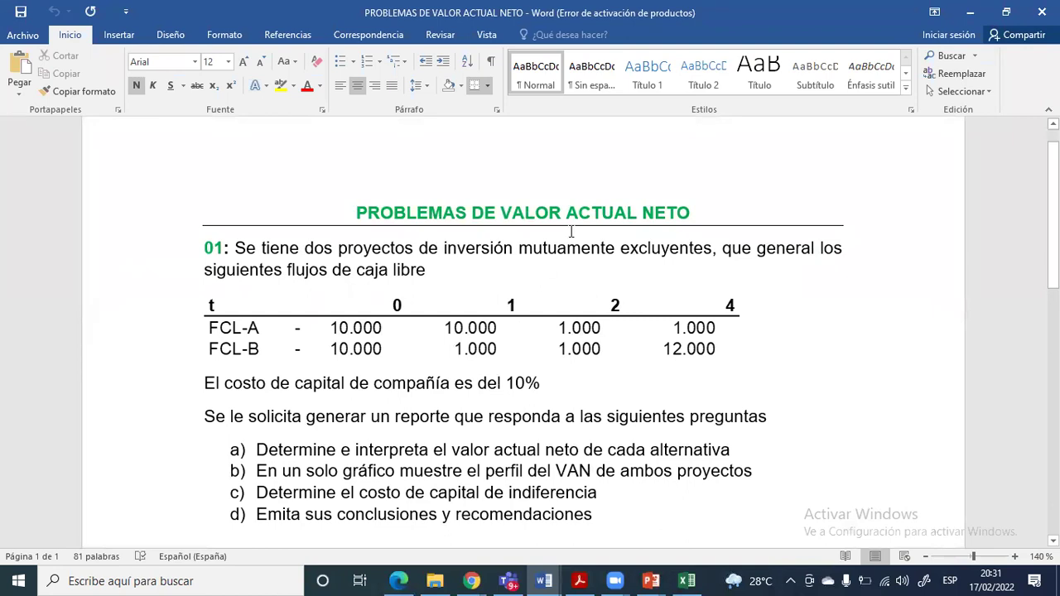
# Draw an annotation box around the cash flow table and mark the words "mutuamente excluyentes" in problem 01
pyautogui.hotkey('ctrl', '2')
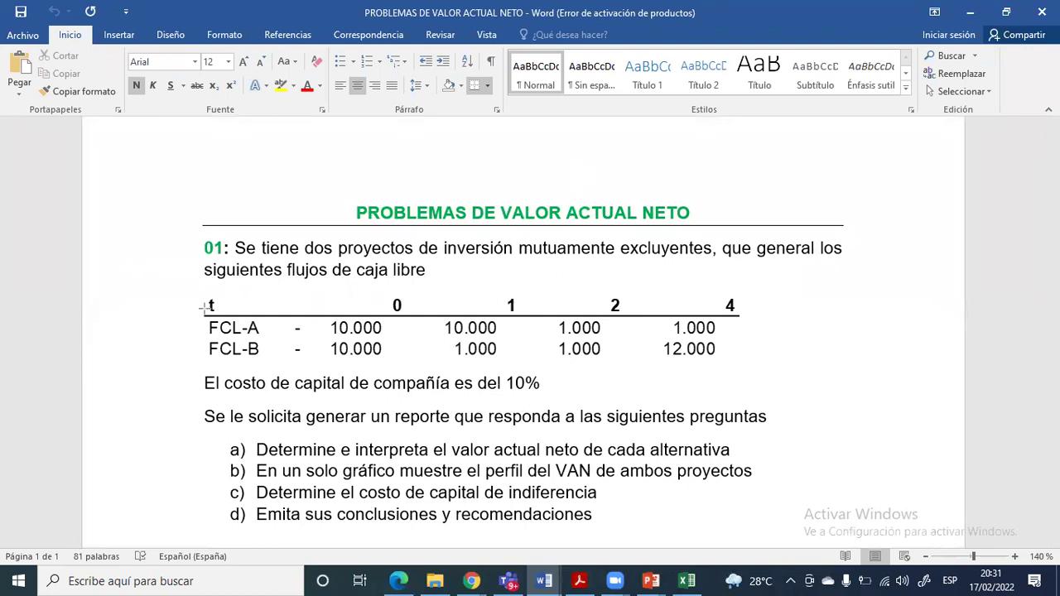
pyautogui.moveTo(188, 296)
pyautogui.mouseDown()
pyautogui.moveTo(517, 355)
pyautogui.moveTo(749, 363)
pyautogui.mouseUp()
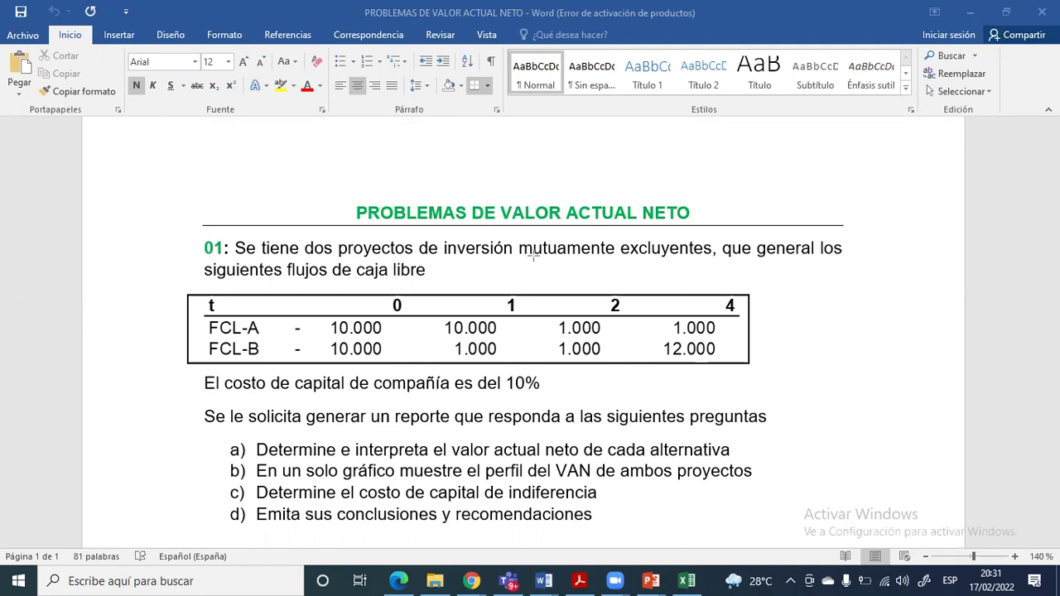
pyautogui.moveTo(519, 247); pyautogui.dragTo(708, 262)
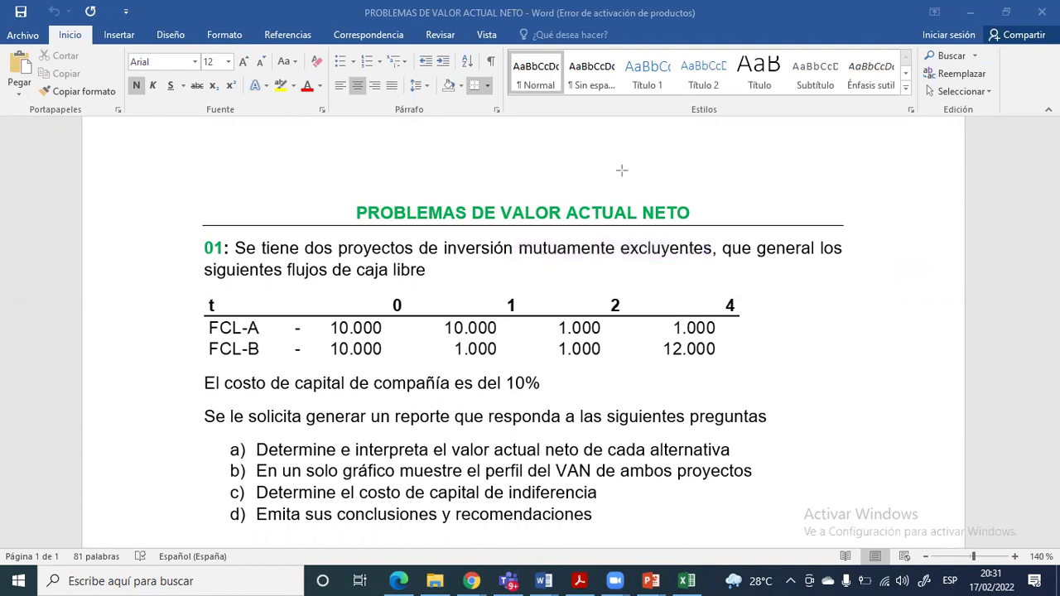
# Copy the FCL-A and FCL-B cash flow table from problem 01 into Excel sheet Hoja1, starting at cell B2
pyautogui.click(225, 322)
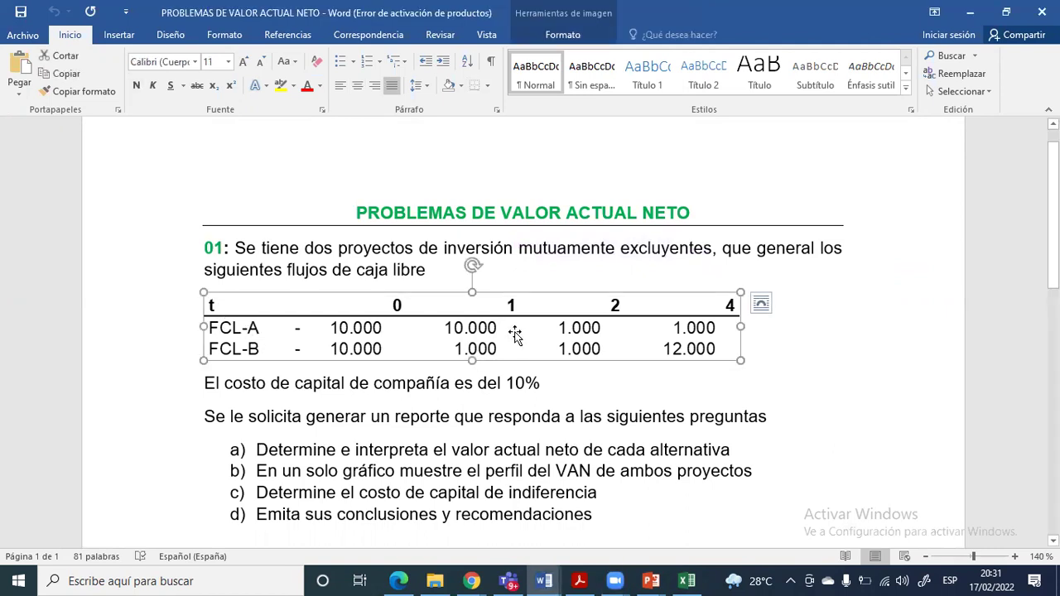
pyautogui.click(685, 580)
pyautogui.click(107, 191)
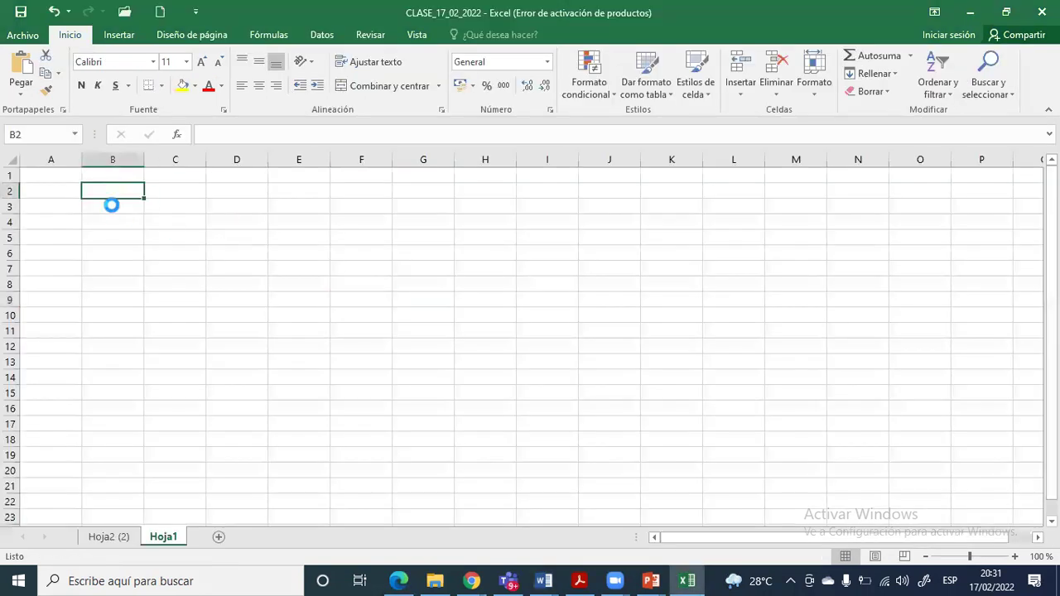
pyautogui.hotkey('ctrl', 'v')
pyautogui.click(122, 249)
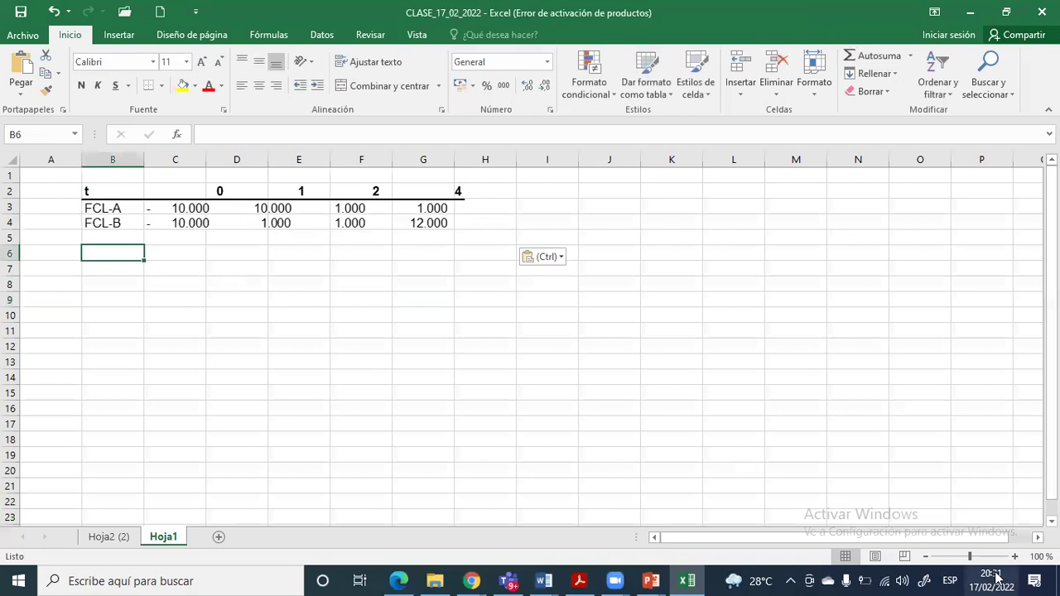
# Enter the header row t, 0, 1, 2, 3 in cells B6:F6 of sheet Hoja1
pyautogui.click(1012, 555)
pyautogui.click(1013, 556)
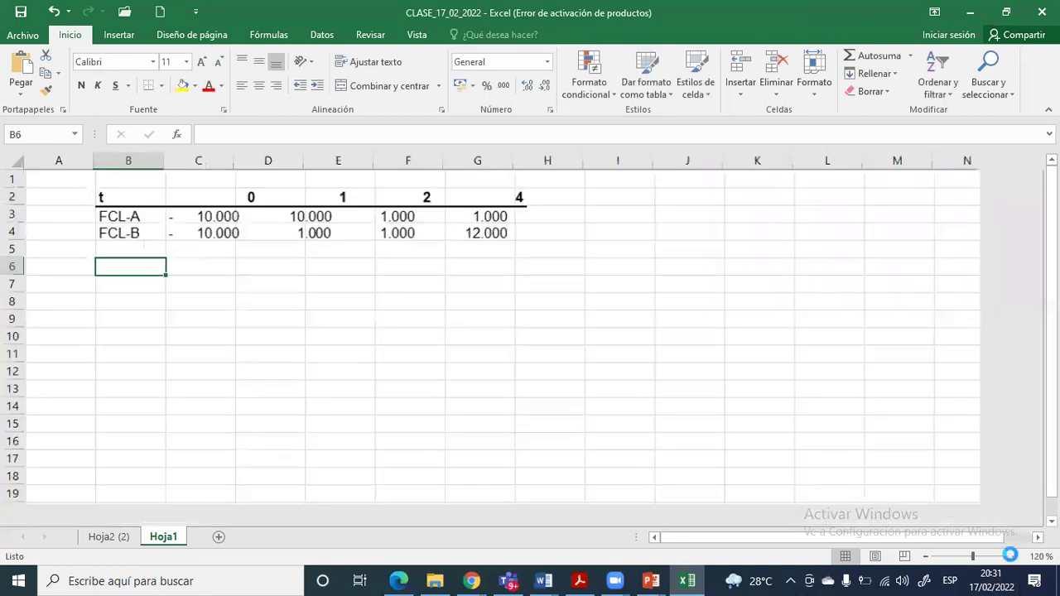
pyautogui.click(1013, 555)
pyautogui.click(1013, 556)
pyautogui.click(1013, 556)
pyautogui.click(1013, 556)
pyautogui.click(1013, 556)
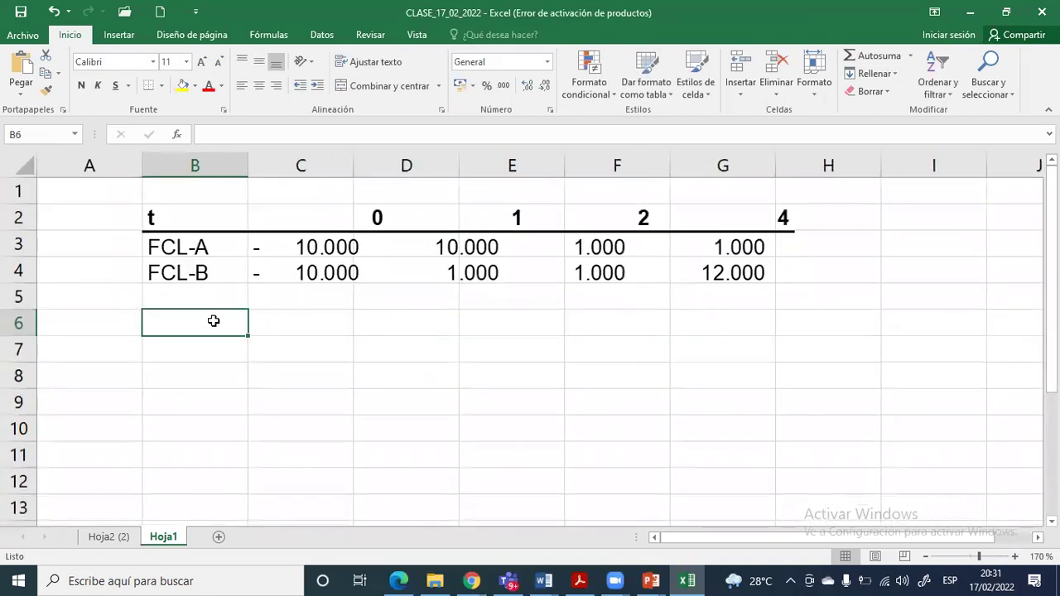
pyautogui.write('T')
pyautogui.press('Tab')
pyautogui.click(212, 322)
pyautogui.doubleClick(213, 322)
pyautogui.press('Tab')
pyautogui.click(213, 322)
pyautogui.write('t')
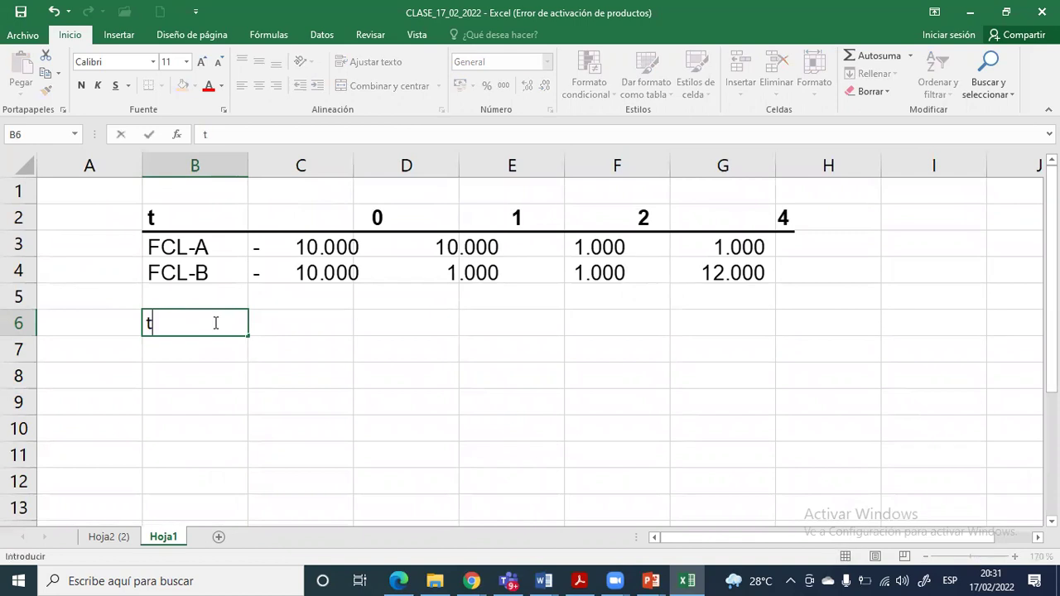
pyautogui.press('Tab')
pyautogui.write('0')
pyautogui.press('Tab')
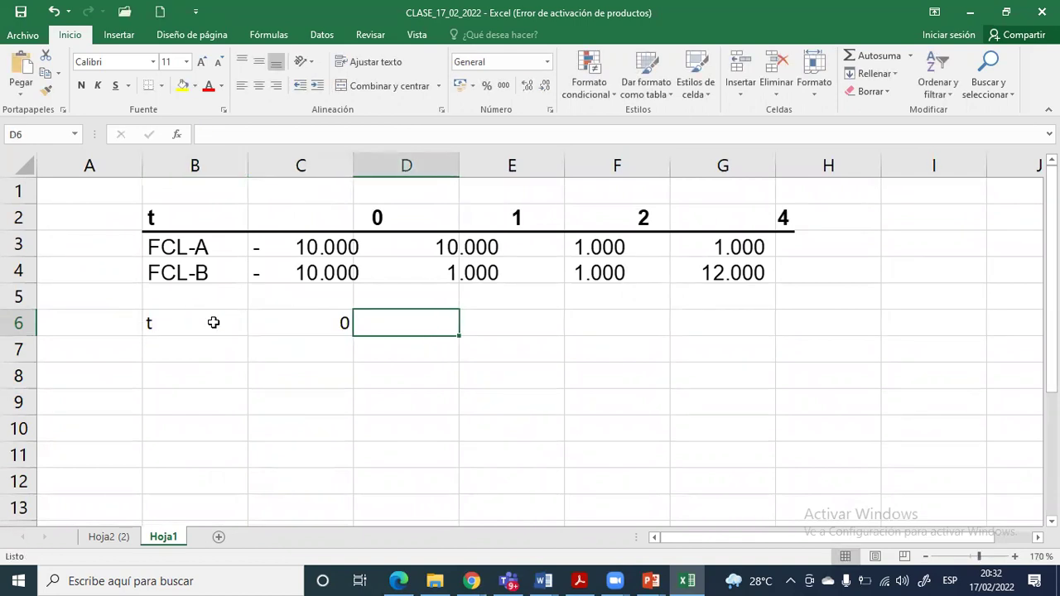
pyautogui.write('1')
pyautogui.press('Tab')
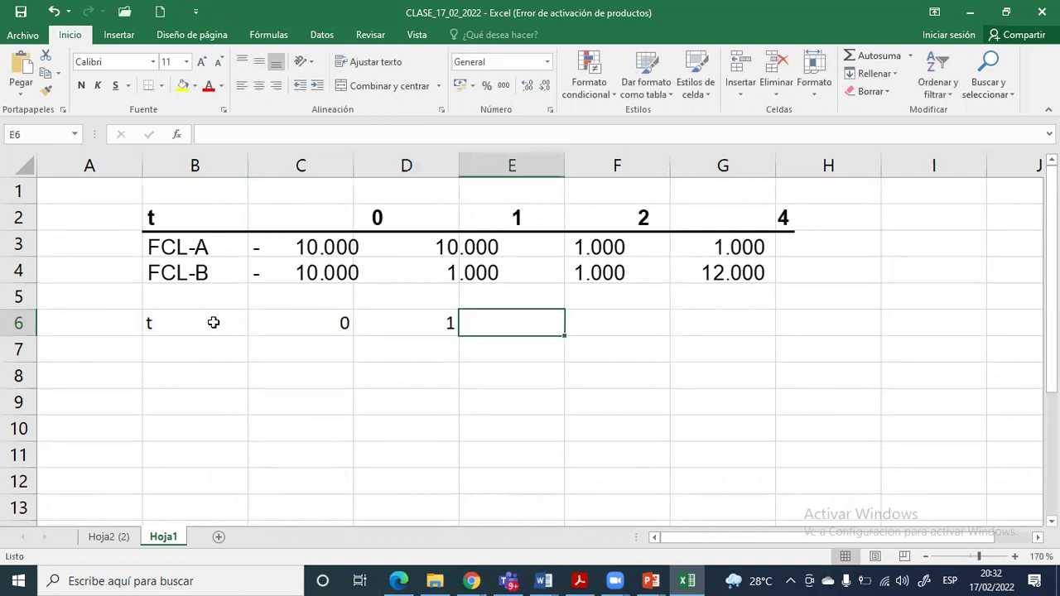
pyautogui.write('2')
pyautogui.press('Tab')
pyautogui.write('3')
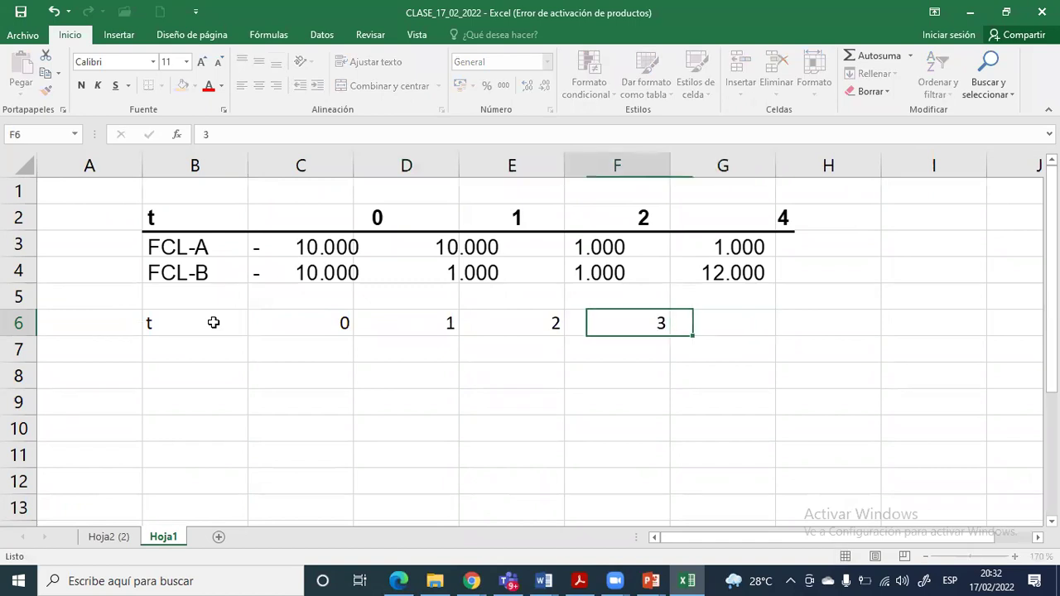
# Format the header row B6:F6 in bold with a bottom border
pyautogui.press('Left')
pyautogui.press('Left')
pyautogui.press('Left')
pyautogui.press('Left')
pyautogui.hotkey('shift', 'Right')
pyautogui.hotkey('shift', 'Right')
pyautogui.hotkey('shift', 'Right')
pyautogui.hotkey('shift', 'Right')
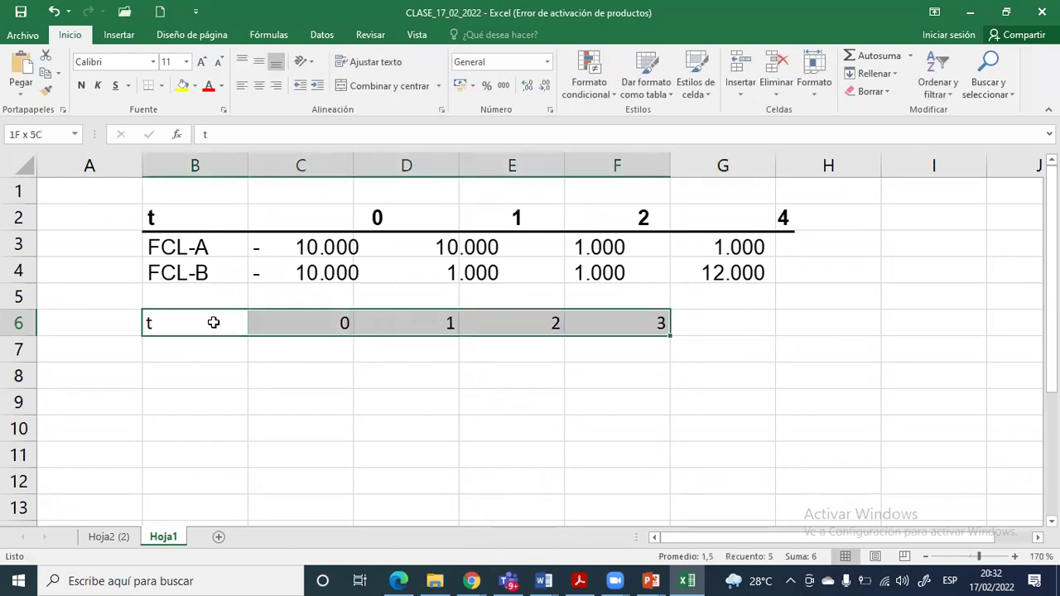
pyautogui.click(81, 85)
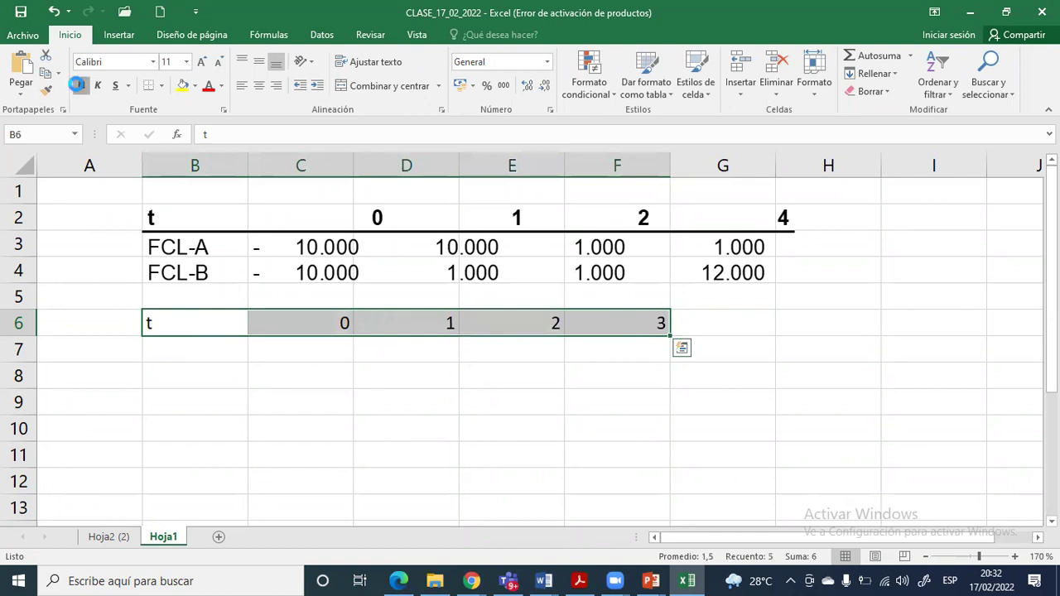
pyautogui.click(162, 85)
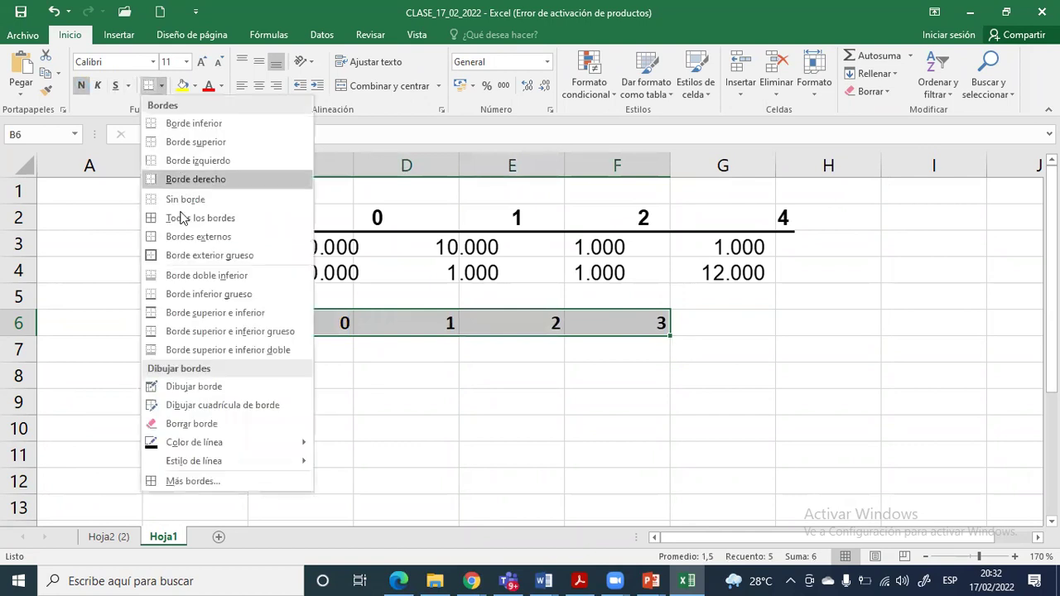
pyautogui.click(156, 312)
# Label the rows below the new header as FCL-A in B7 and FCL-B in B8
pyautogui.click(236, 348)
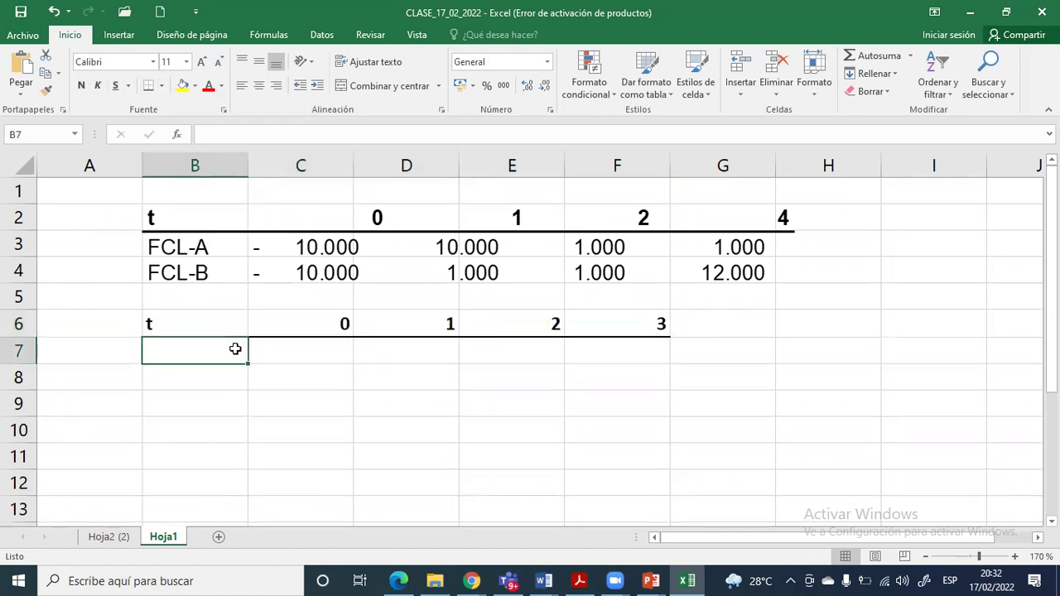
pyautogui.write('FCL-A')
pyautogui.press('Return')
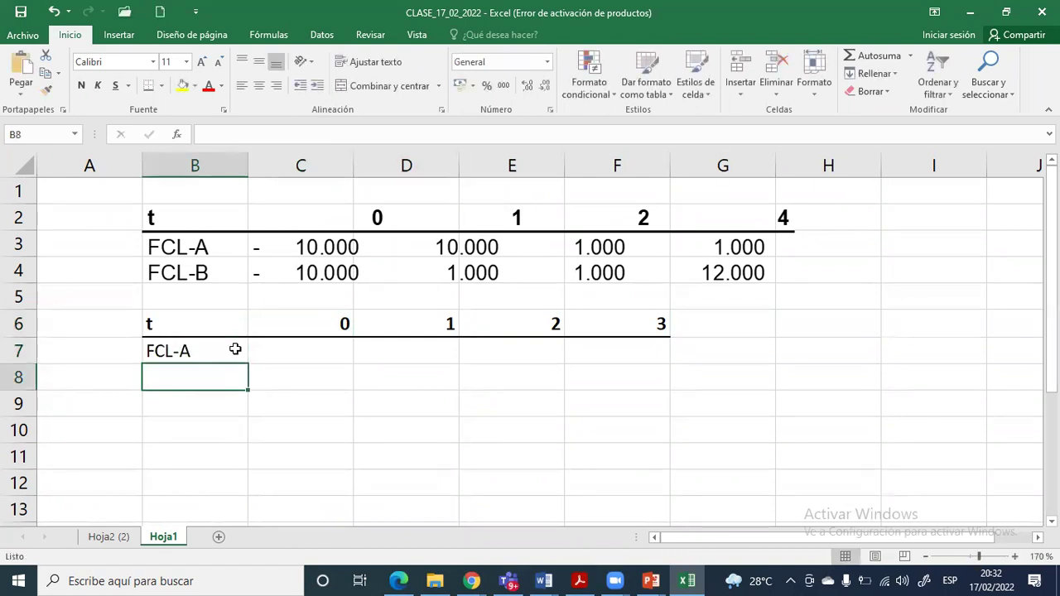
pyautogui.write('FCL-B')
pyautogui.press('Return')
# Enter the FCL-A cash flows -10000, 10000, 1000 and 1000 in cells C7:F7
pyautogui.press('Up')
pyautogui.press('Right')
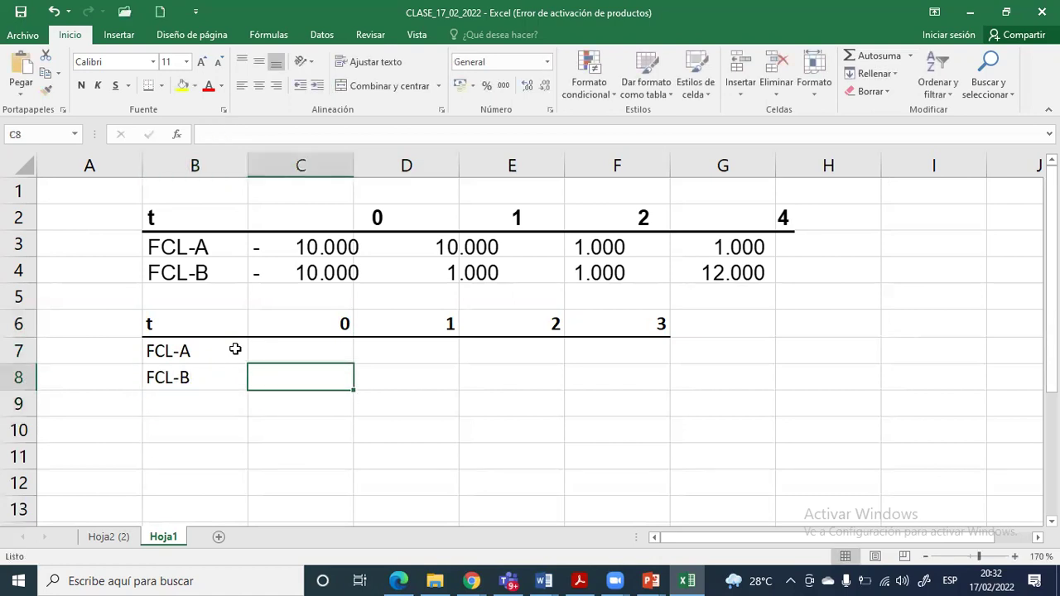
pyautogui.press('Up')
pyautogui.write('-10000')
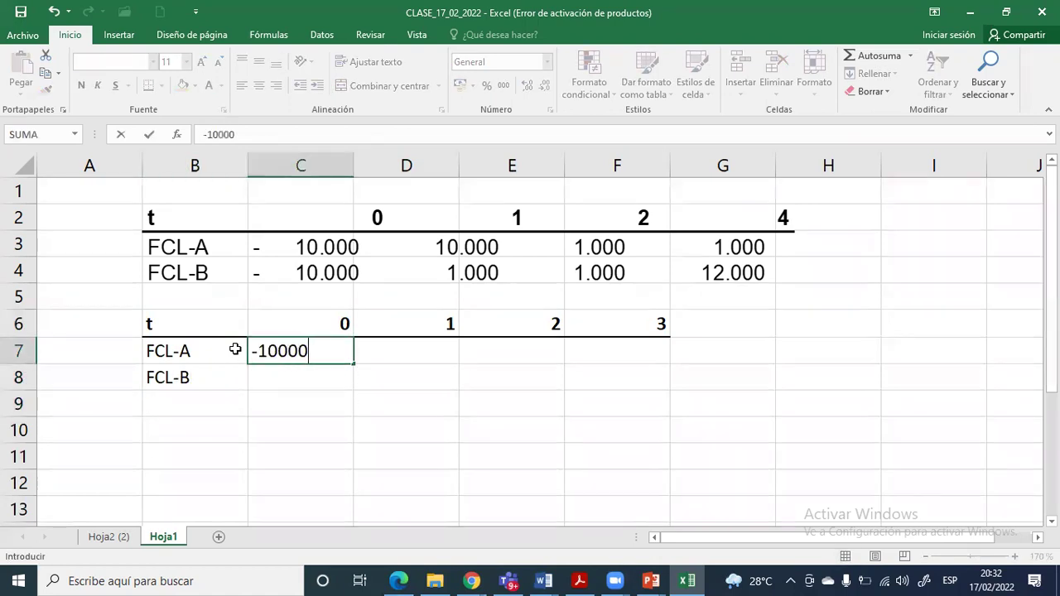
pyautogui.press('Right')
pyautogui.write('10000')
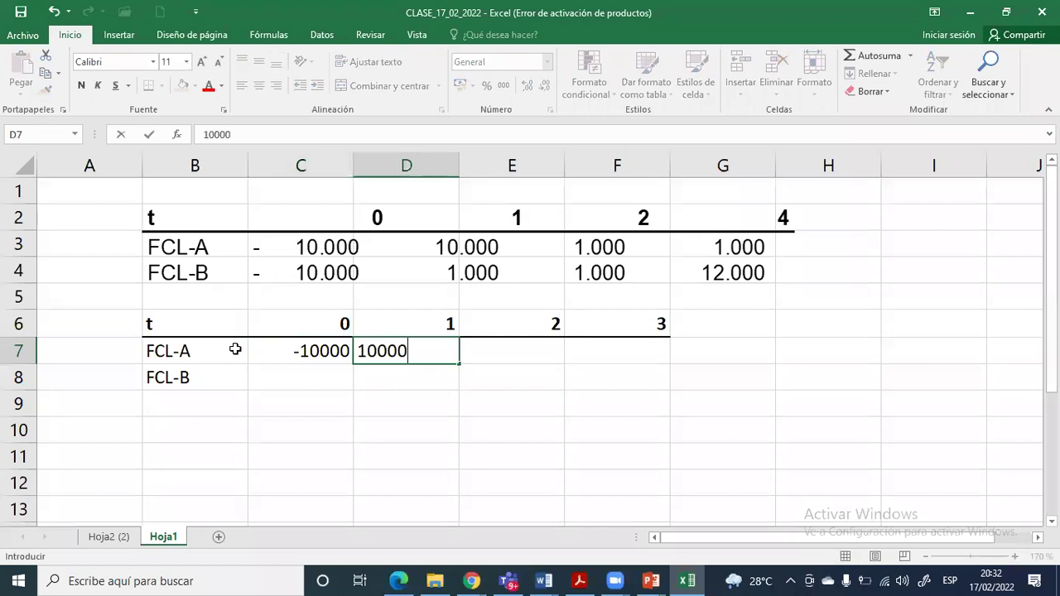
pyautogui.press('Right')
pyautogui.write('1000')
pyautogui.press('Right')
pyautogui.write('1000')
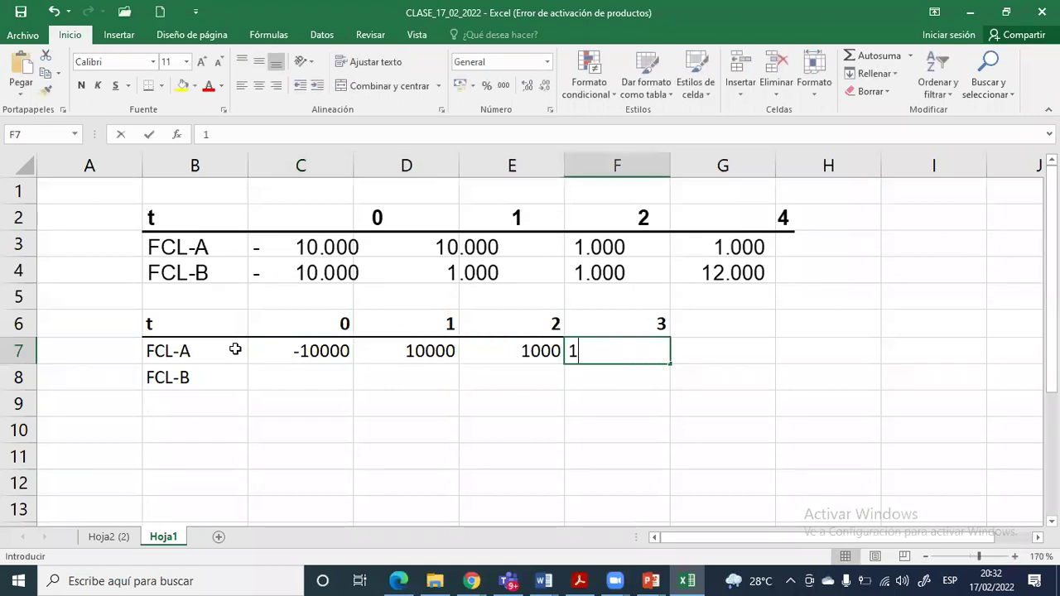
pyautogui.press('Return')
# Enter the FCL-B cash flows -10000, 1000, 1000 and 12000 in cells C8:F8
pyautogui.press('Left')
pyautogui.press('Left')
pyautogui.press('Left')
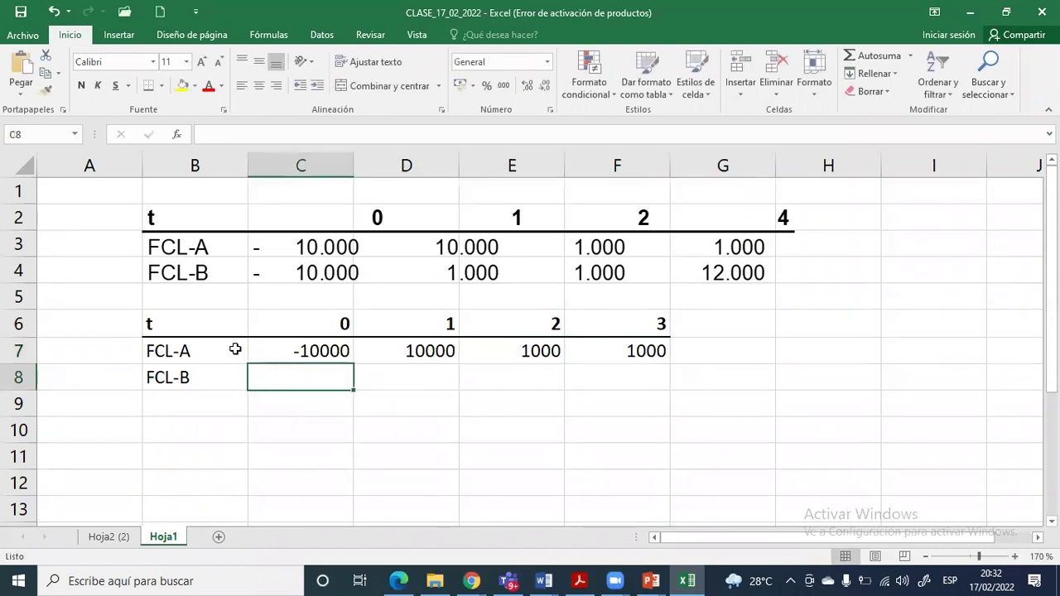
pyautogui.write('-10000')
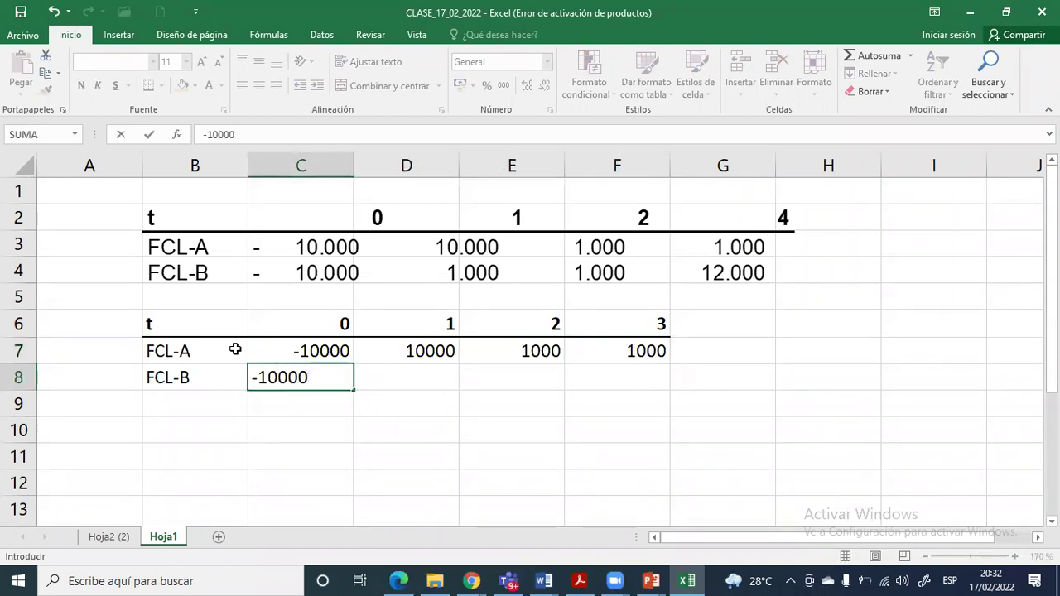
pyautogui.press('Tab')
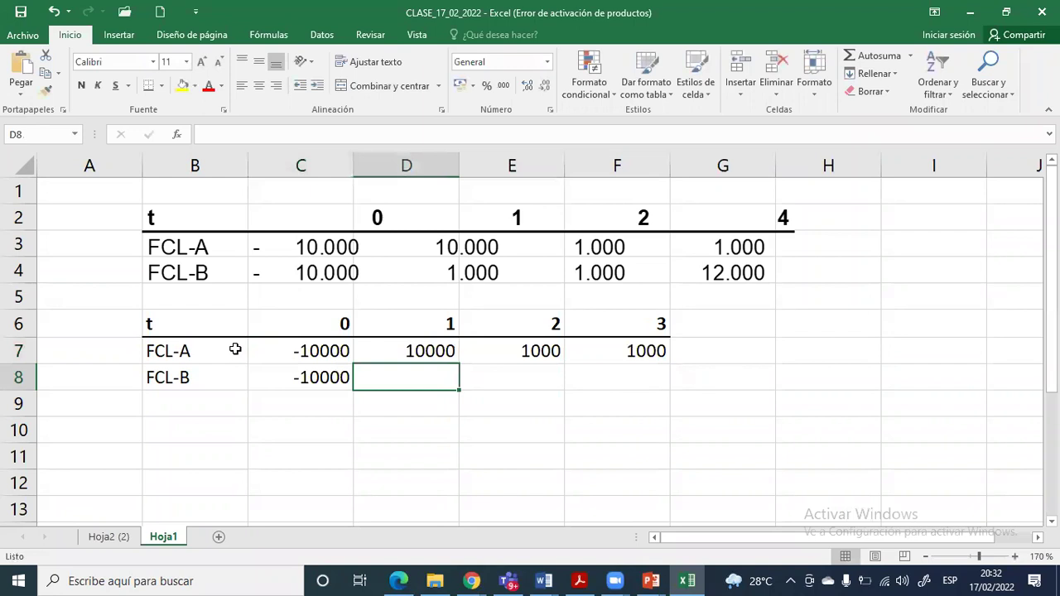
pyautogui.write('1000')
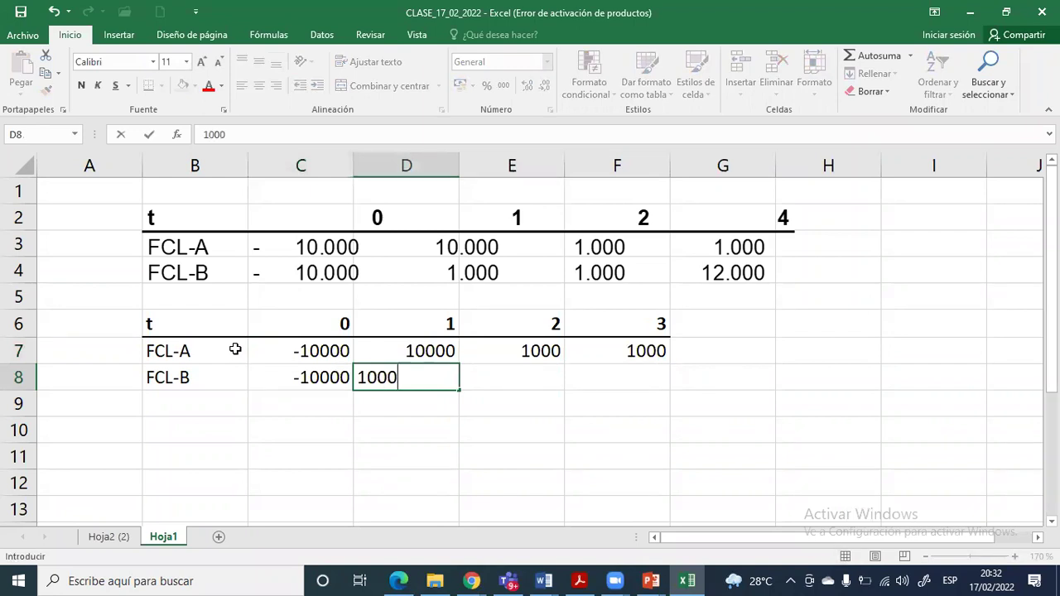
pyautogui.press('Tab')
pyautogui.write('1000')
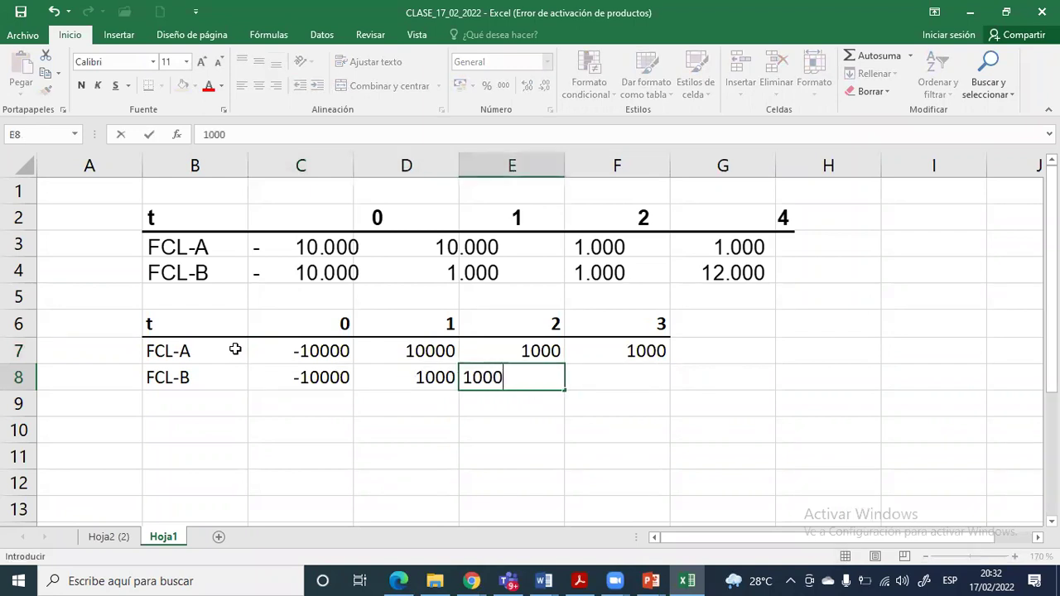
pyautogui.press('Tab')
pyautogui.write('12000')
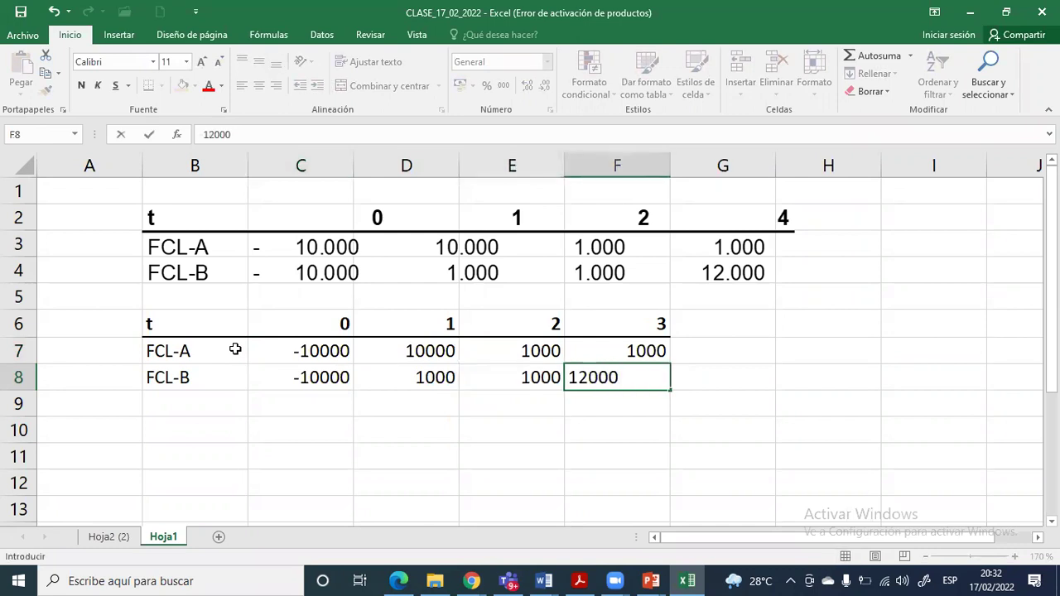
pyautogui.press('Return')
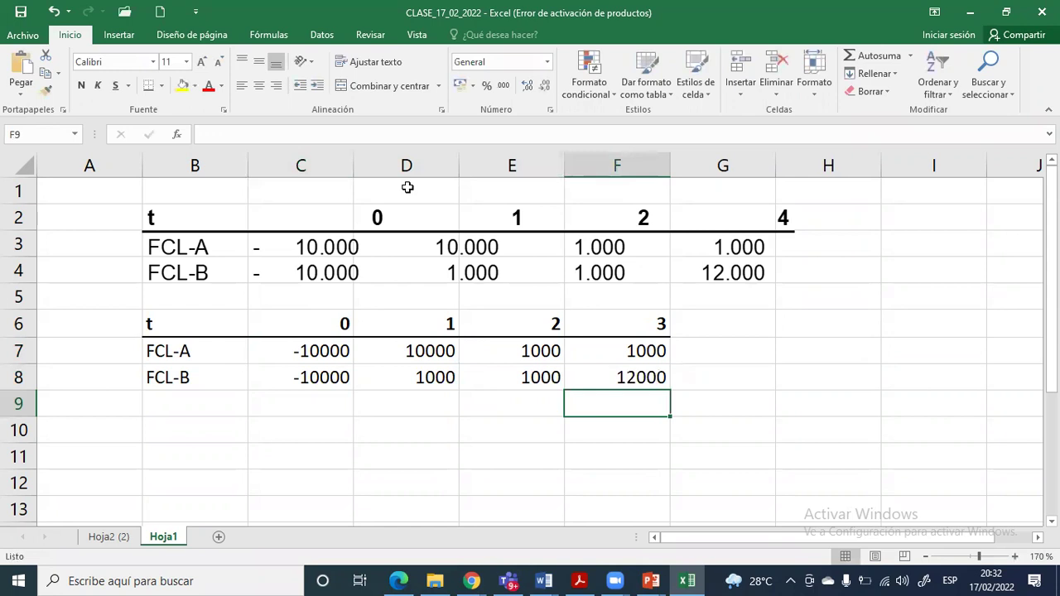
# Format the cash flows C7:F8 with thousands separators and no decimals, and delete the pasted table picture above them
pyautogui.moveTo(307, 351); pyautogui.dragTo(622, 373)
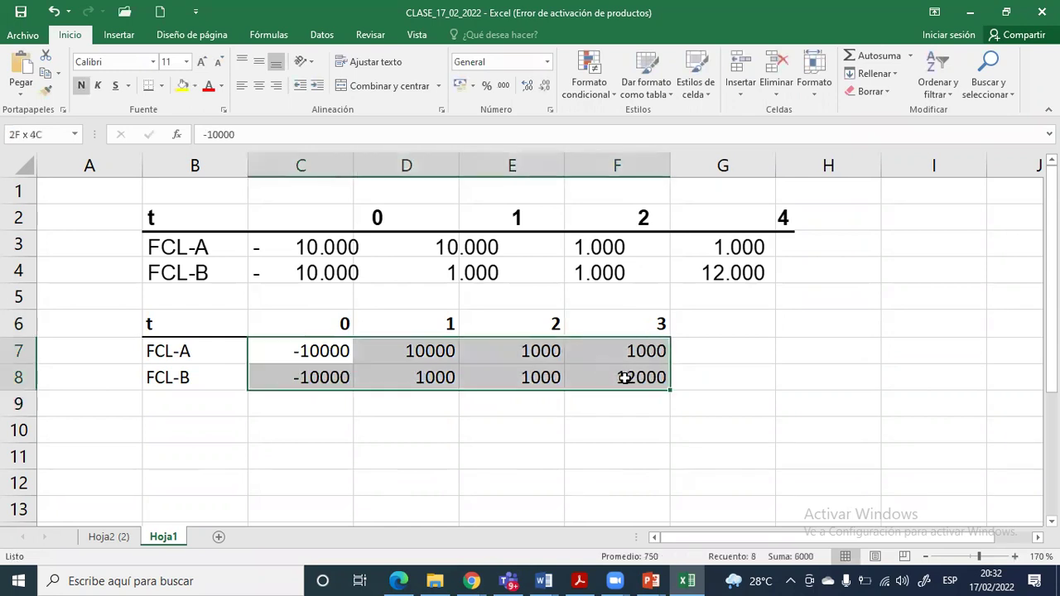
pyautogui.click(504, 86)
pyautogui.click(545, 86)
pyautogui.click(545, 85)
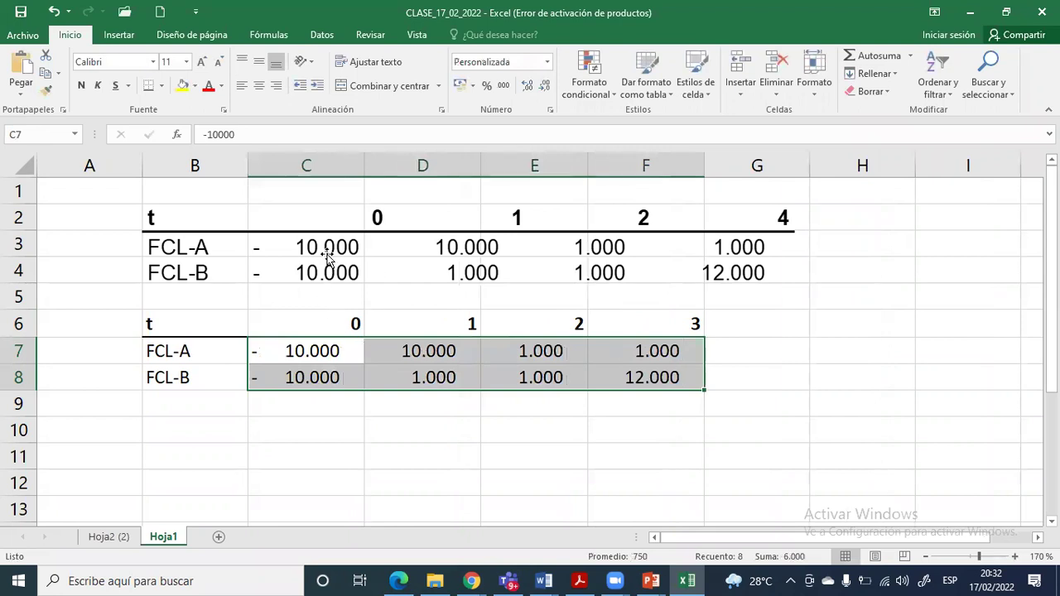
pyautogui.click(636, 262)
pyautogui.press('Delete')
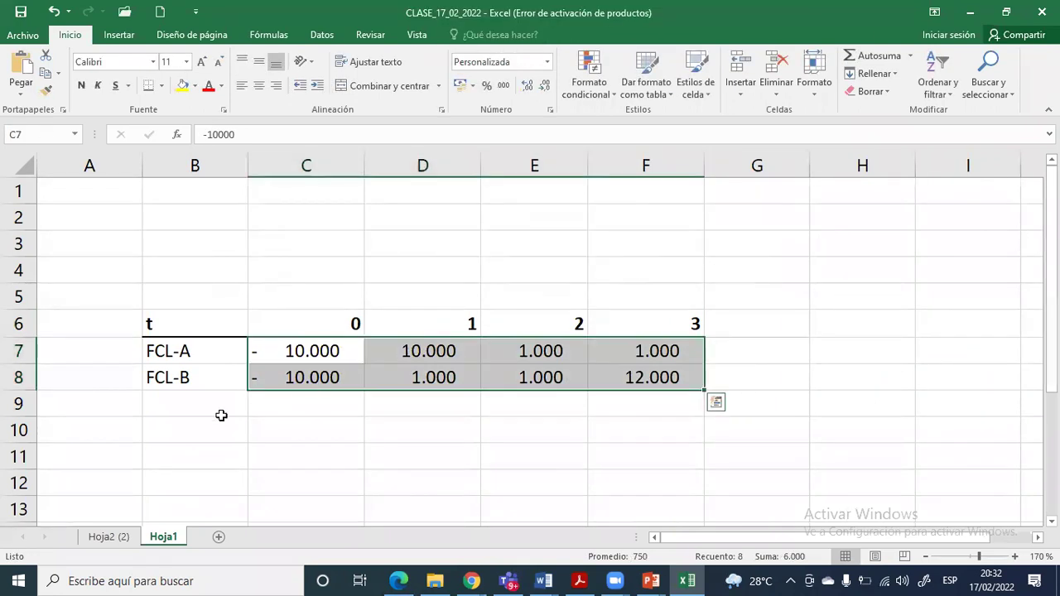
# Add the discount rate below the cash flows, with the label K= in B9 and 10% in C9
pyautogui.click(221, 417)
pyautogui.write('K=')
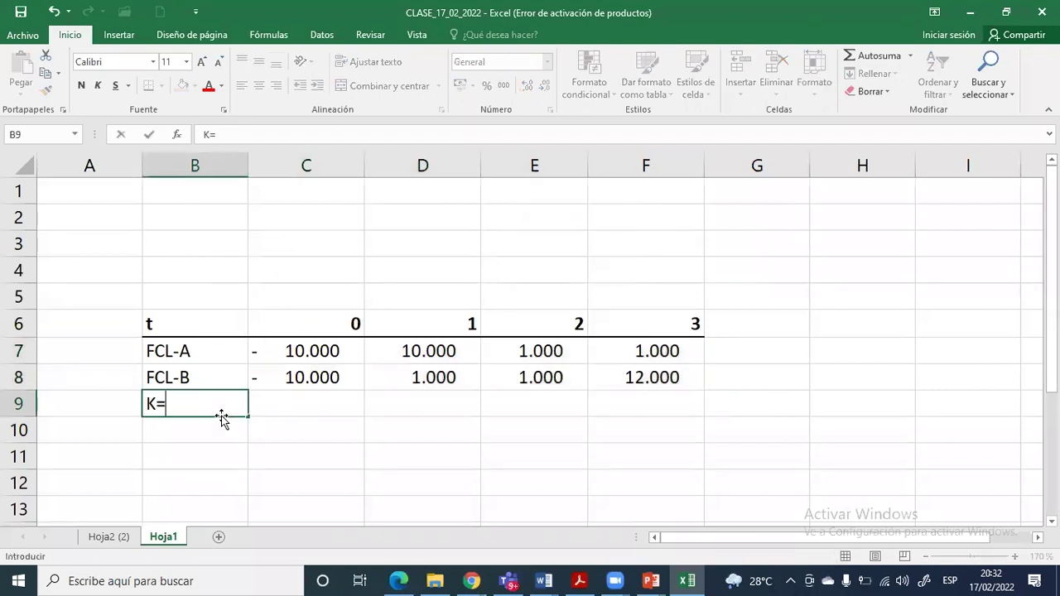
pyautogui.press('Tab')
pyautogui.write('10%')
pyautogui.click(114, 343)
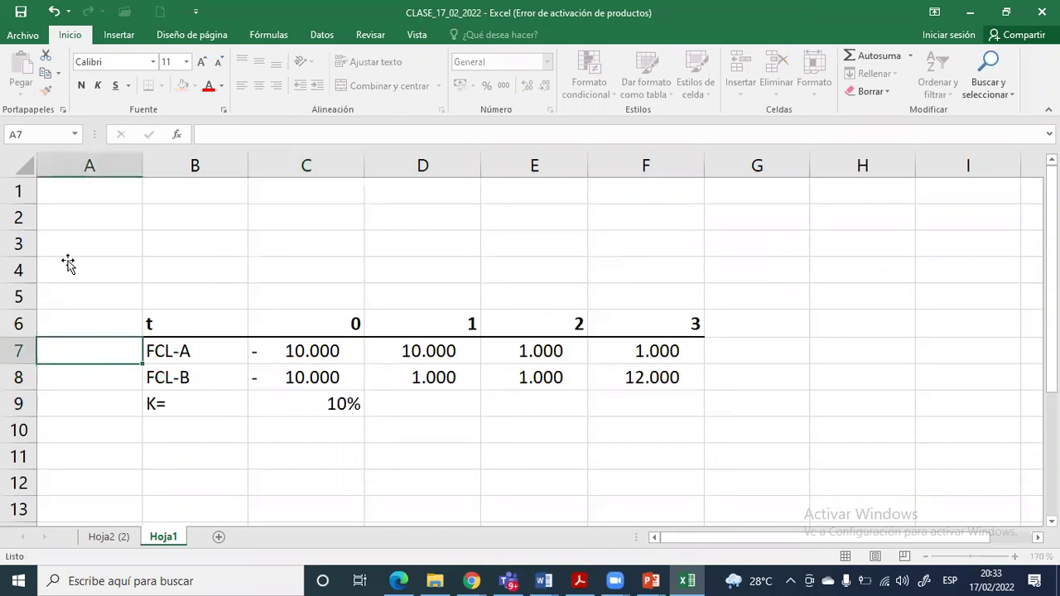
# Delete the empty rows 1 to 4 above the cash flow table
pyautogui.moveTo(19, 191); pyautogui.dragTo(18, 270)
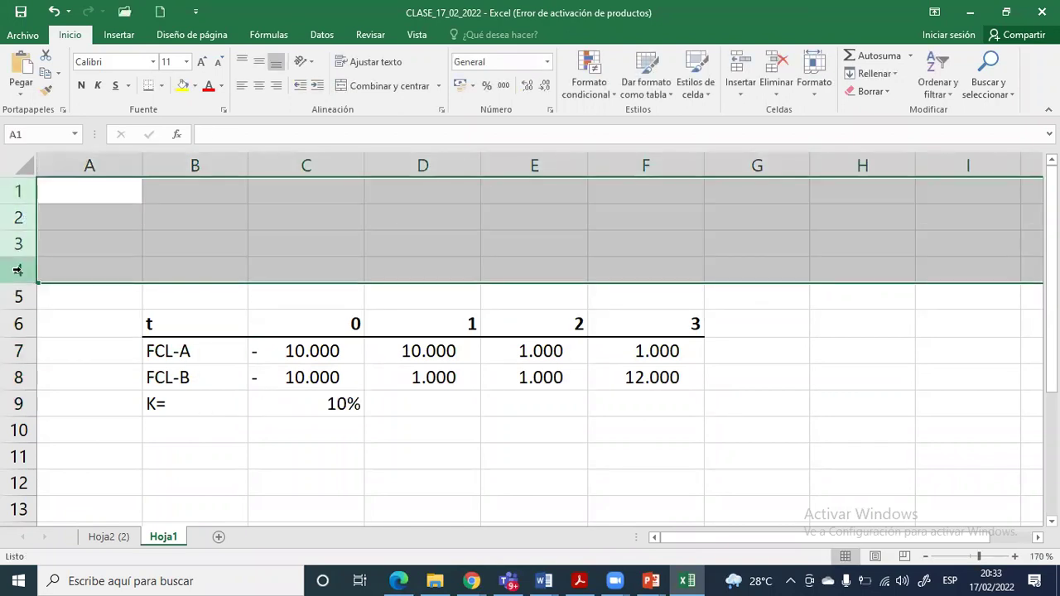
pyautogui.hotkey('ctrl', '-')
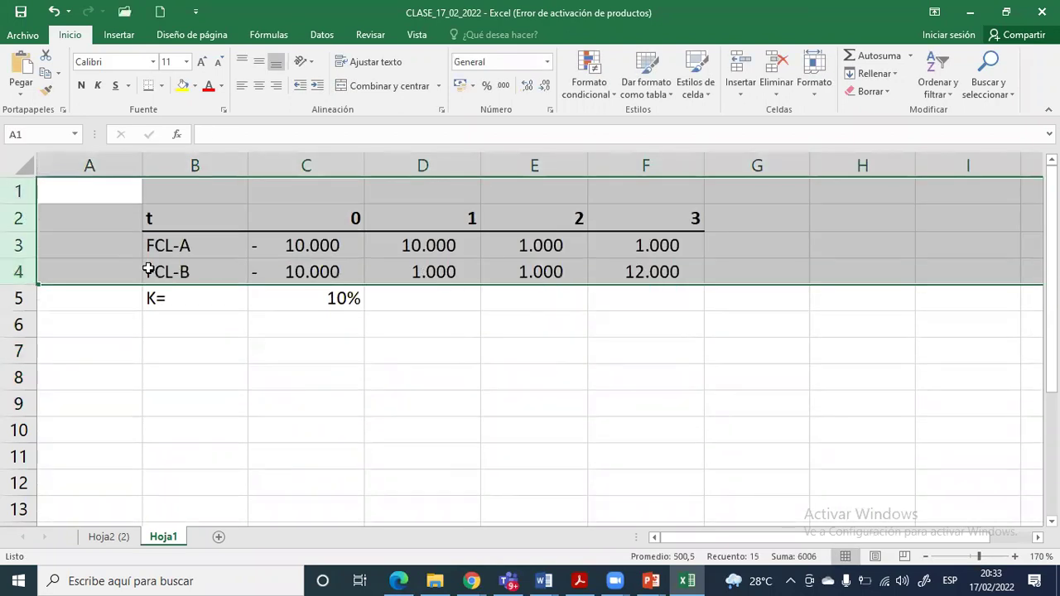
pyautogui.click(149, 269)
pyautogui.click(188, 365)
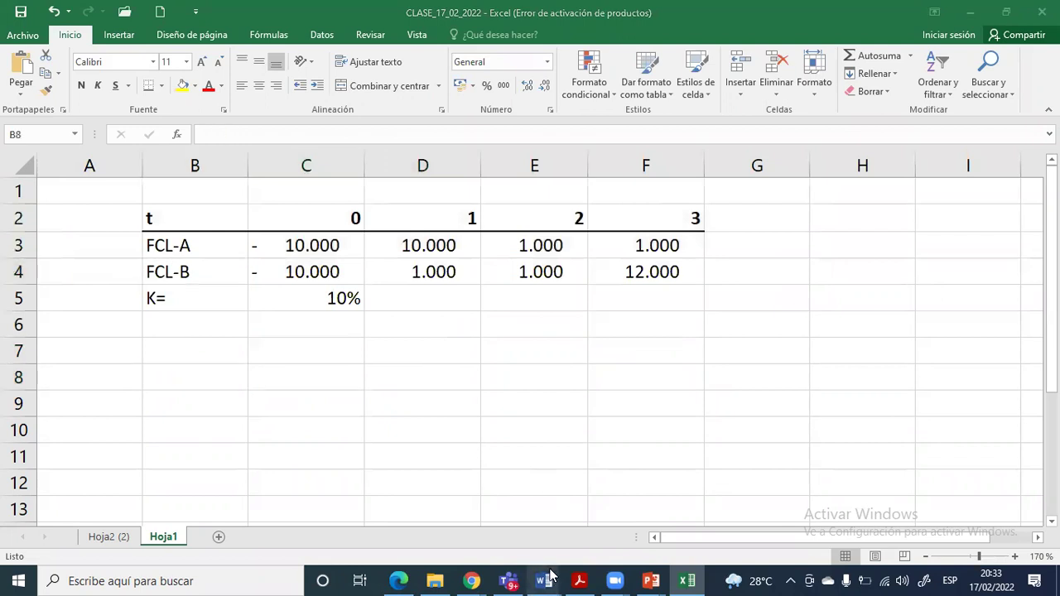
# Copy the text of question a) from the Word document into Excel cell B7 and format it in bold red
pyautogui.moveTo(544, 579)
pyautogui.click(460, 515)
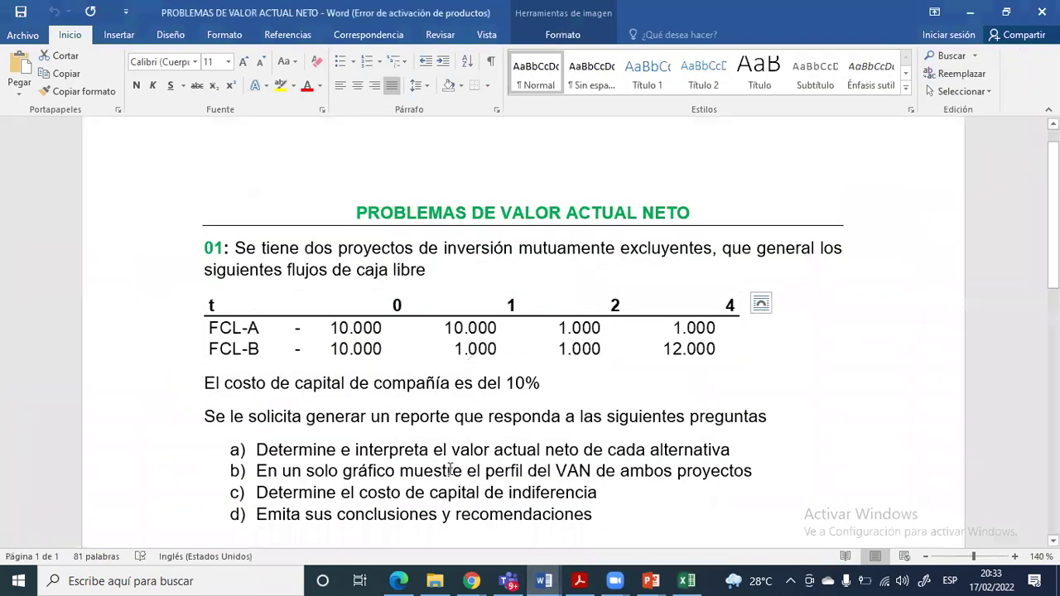
pyautogui.moveTo(737, 447); pyautogui.dragTo(263, 455)
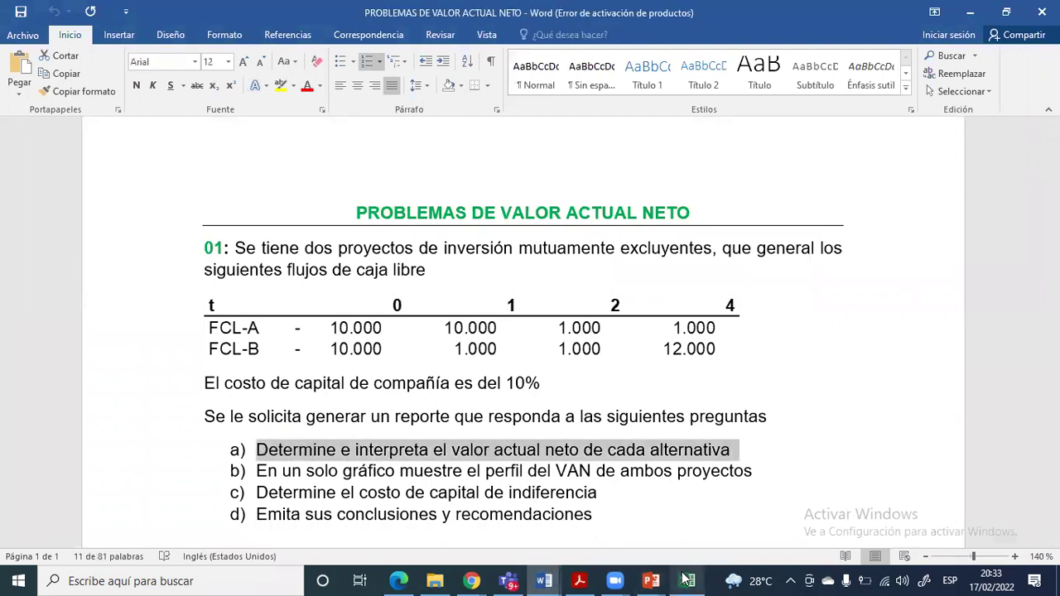
pyautogui.click(687, 579)
pyautogui.click(164, 352)
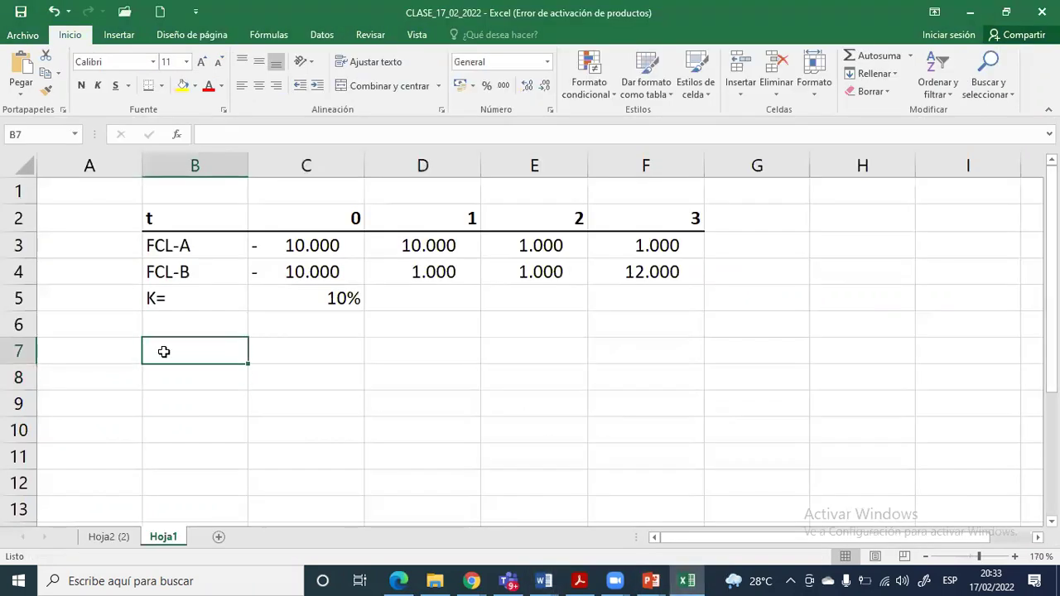
pyautogui.rightClick(164, 352)
pyautogui.click(229, 80)
pyautogui.click(81, 85)
pyautogui.click(208, 85)
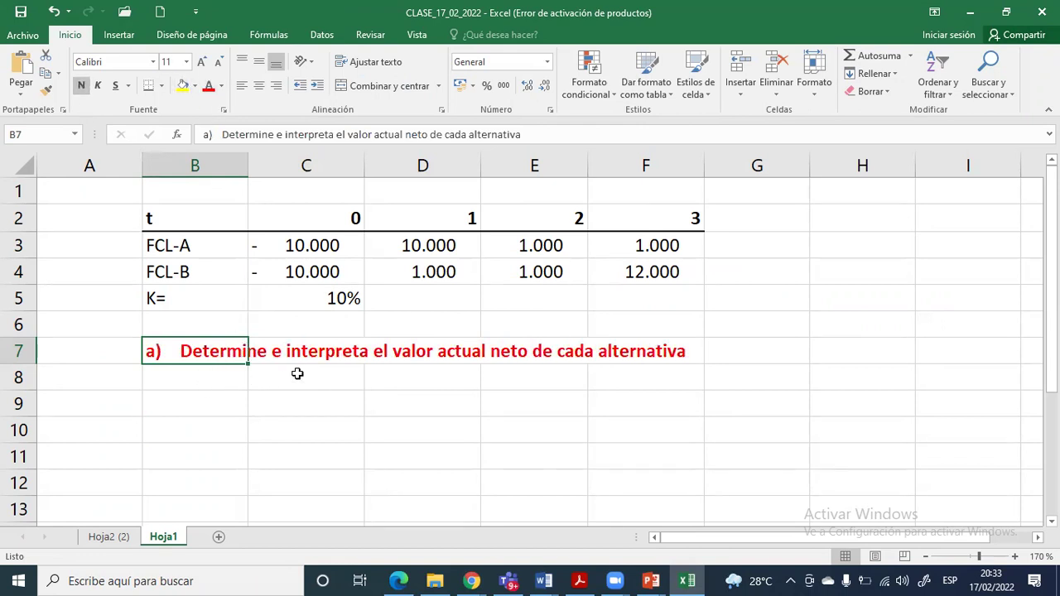
# Enter the results table headers Detalle, Valor, Unidad, Criterio and Interpretación in cells B9 to F9
pyautogui.click(179, 397)
pyautogui.write('Detalle')
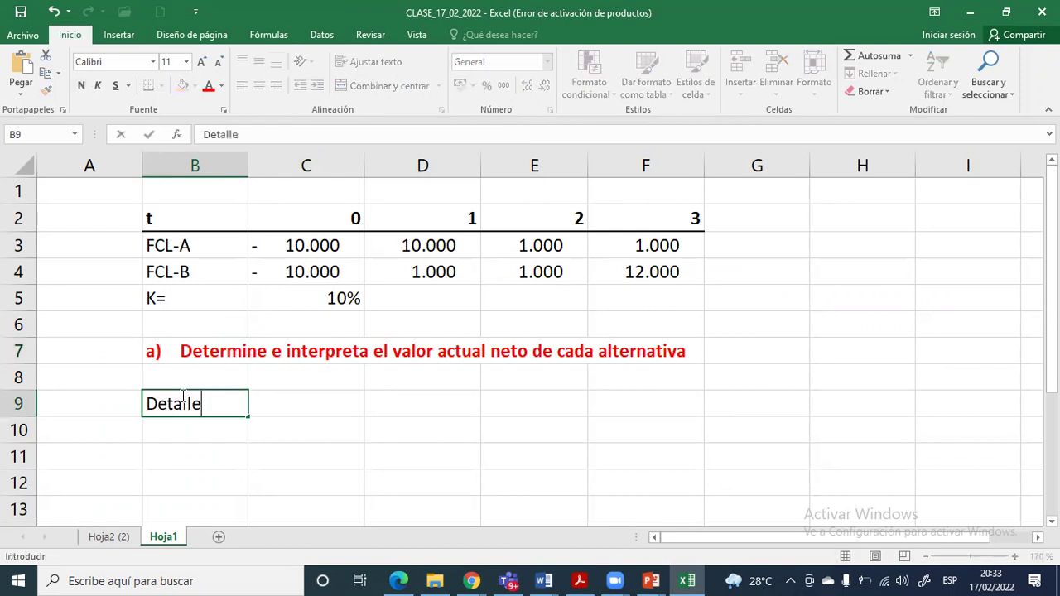
pyautogui.press('Tab')
pyautogui.write('V')
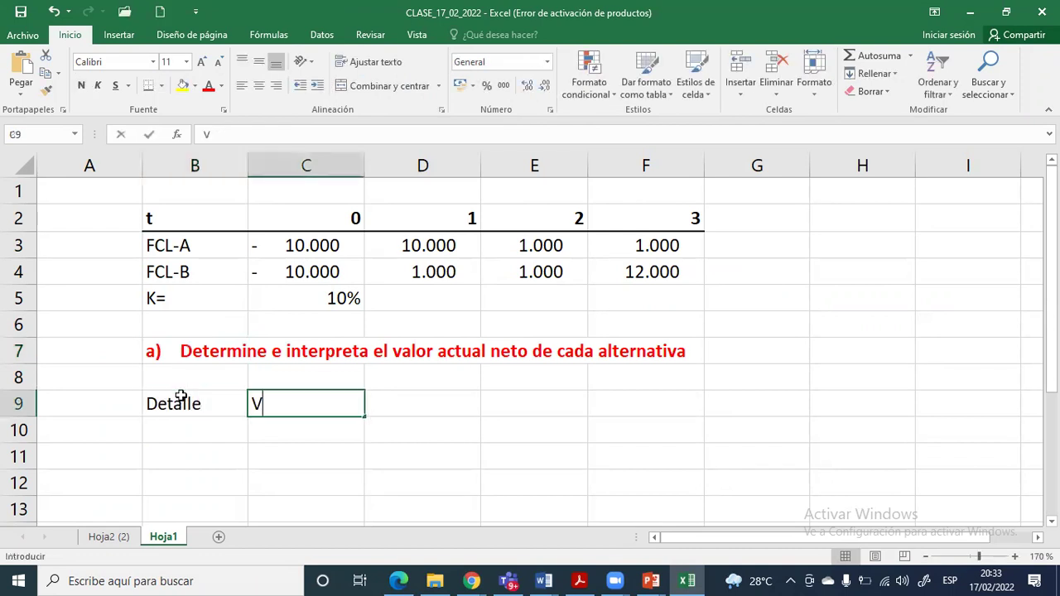
pyautogui.write('alor')
pyautogui.press('Tab')
pyautogui.write('Criterio')
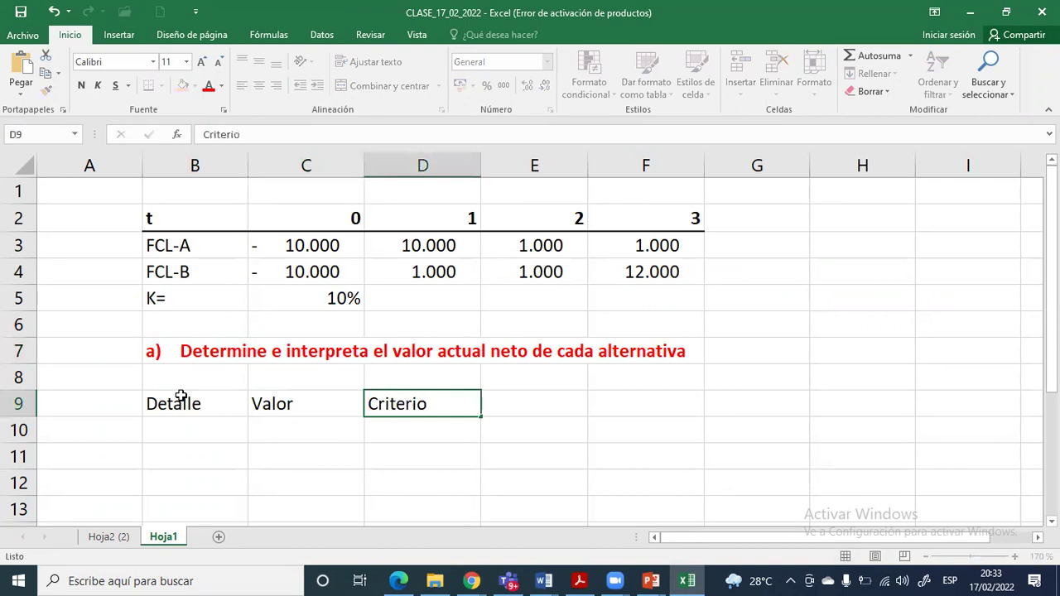
pyautogui.press('Tab')
pyautogui.press('Left')
pyautogui.press('Left')
pyautogui.press('Right')
pyautogui.write('Unidad')
pyautogui.press('Tab')
pyautogui.write('Criterio')
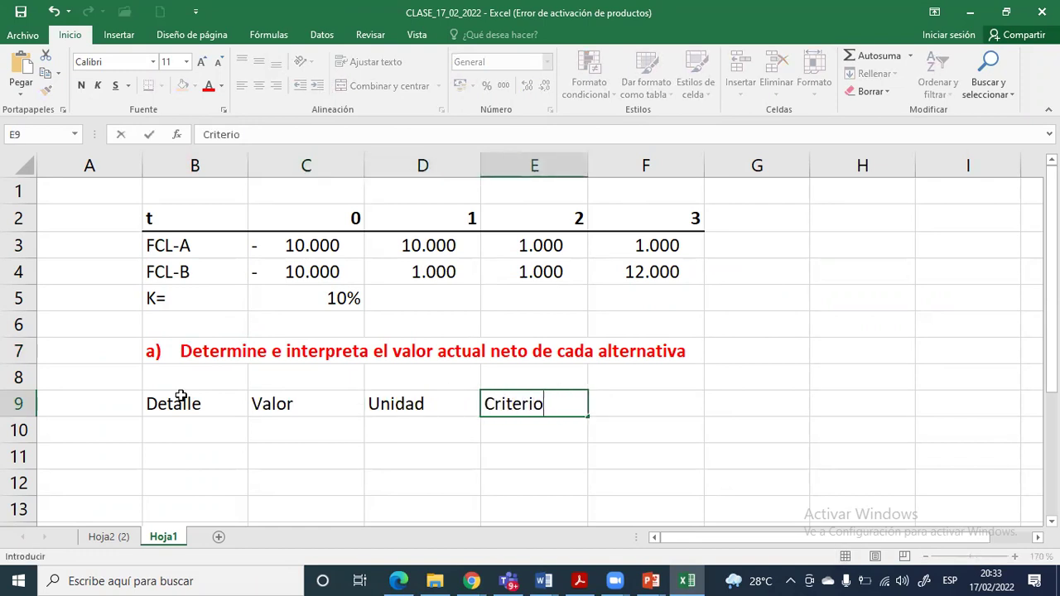
pyautogui.press('Tab')
pyautogui.write('Interpretaci')
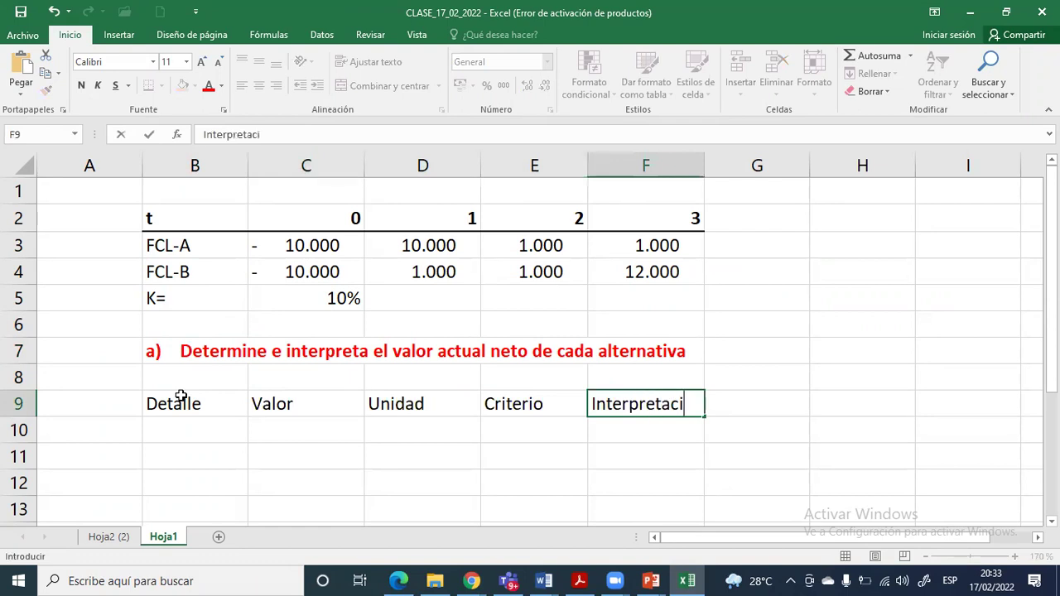
pyautogui.write('ón')
pyautogui.press('Return')
# Format the header row B9:F9 in bold with a bottom border
pyautogui.press('Up')
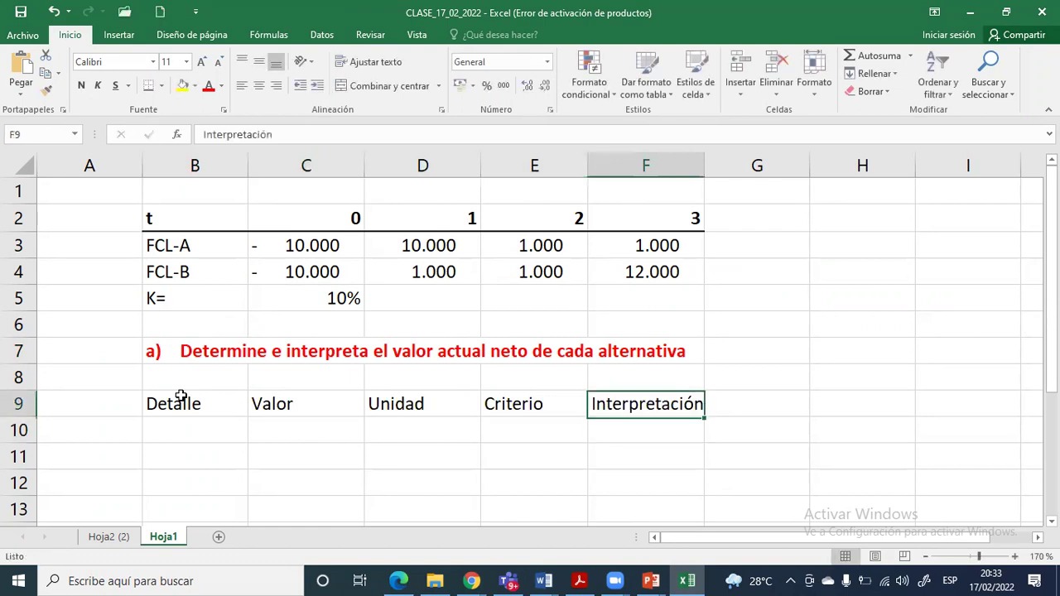
pyautogui.hotkey('shift', 'Left')
pyautogui.hotkey('shift', 'Left')
pyautogui.hotkey('shift', 'Left')
pyautogui.hotkey('shift', 'Left')
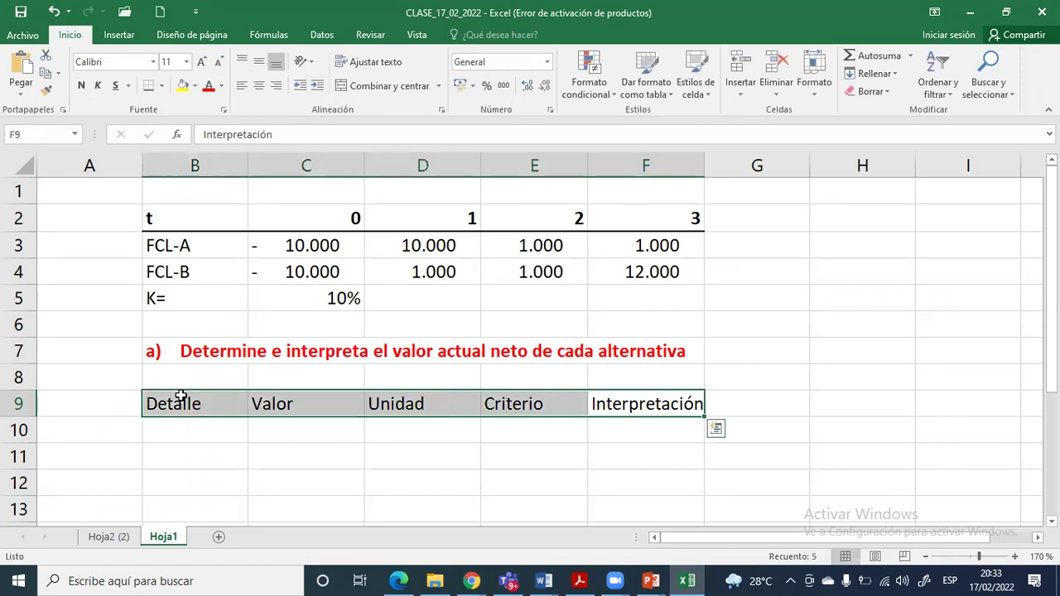
pyautogui.hotkey('ctrl', 'n')
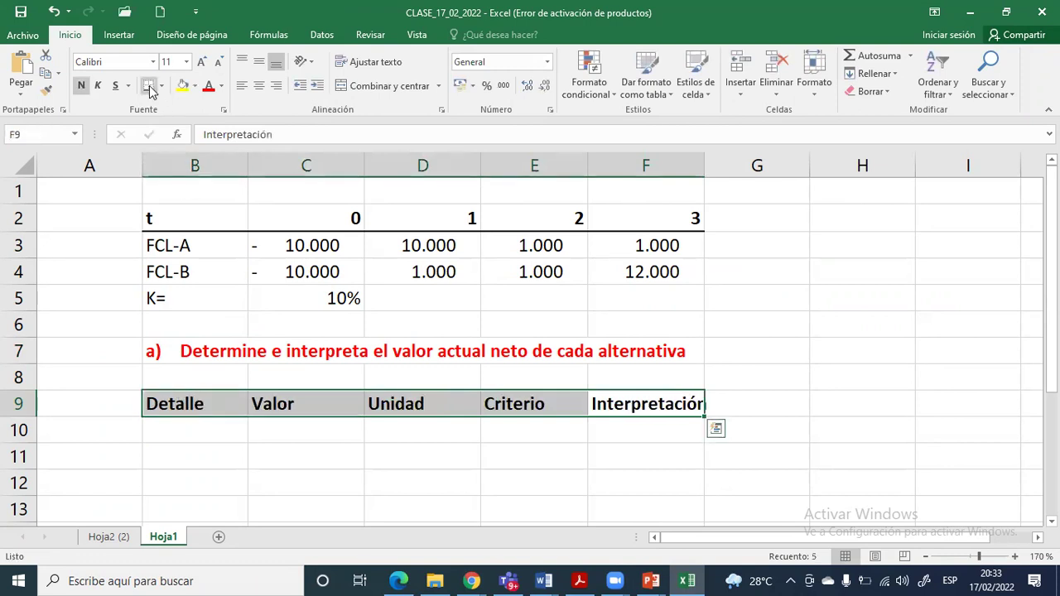
pyautogui.click(147, 85)
# Label the table rows VAN-A in B10 and VAN-B in B11
pyautogui.click(203, 429)
pyautogui.write('VA')
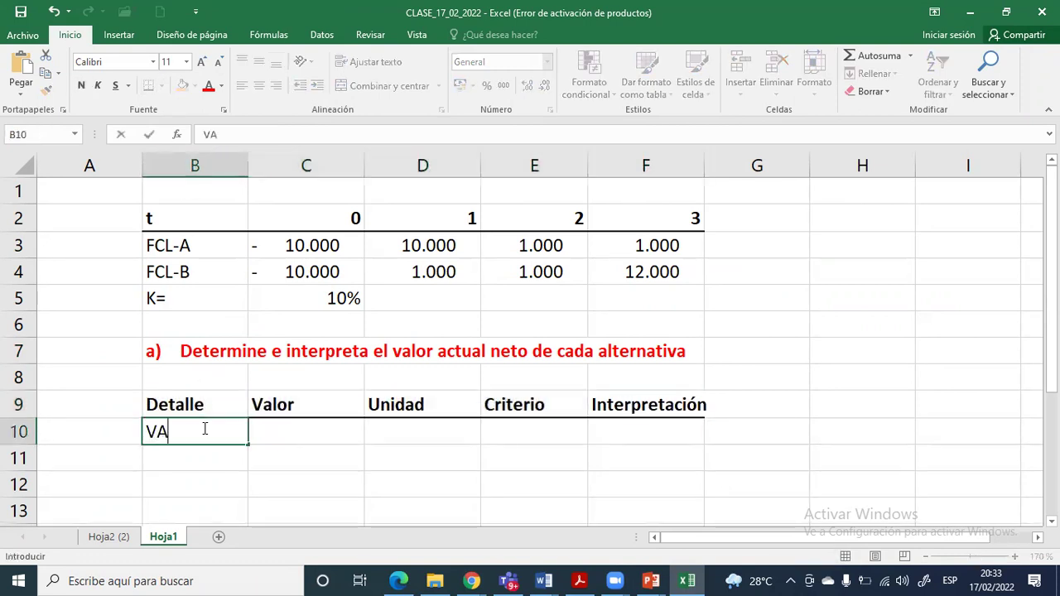
pyautogui.write('N-A')
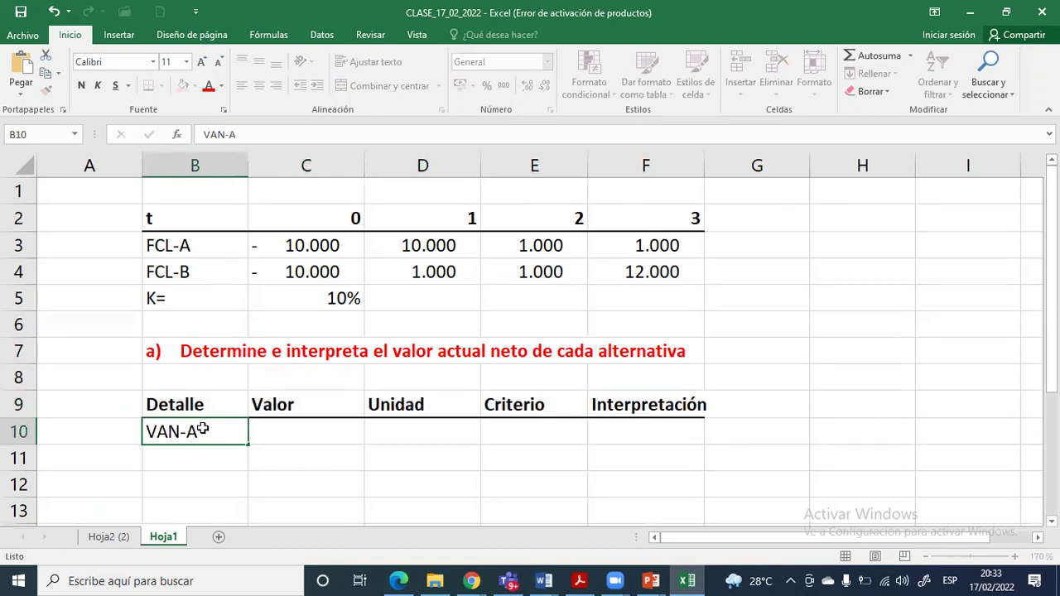
pyautogui.press('Return')
pyautogui.write('VAN-N')
pyautogui.press('Return')
pyautogui.press('Up')
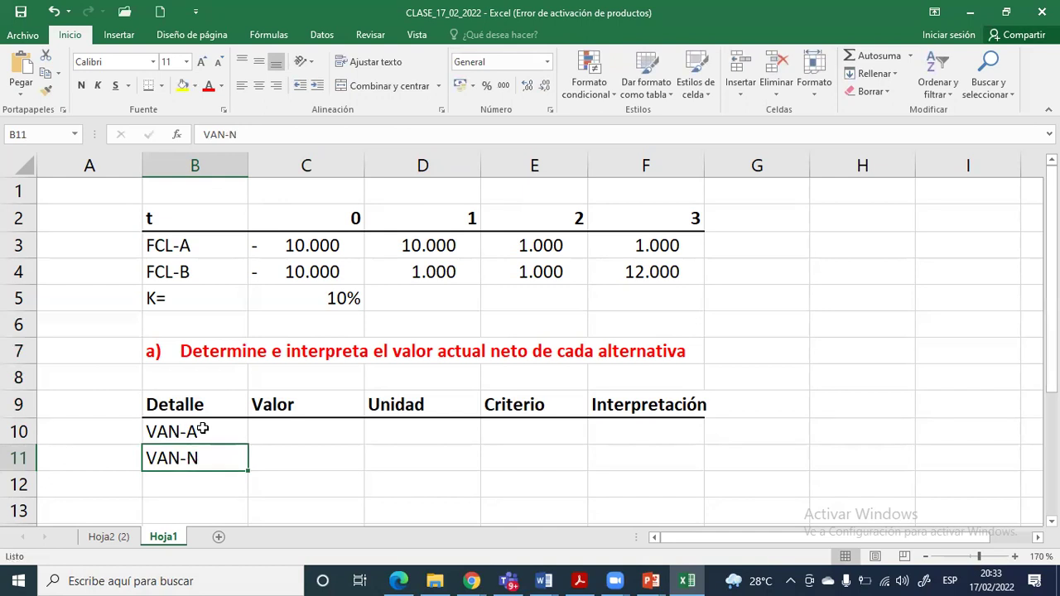
pyautogui.doubleClick(202, 458)
pyautogui.press('BackSpace')
pyautogui.write('B')
pyautogui.press('Return')
# Enter the unit Bs for both VAN rows in D10 and D11
pyautogui.press('Up')
pyautogui.press('Right')
pyautogui.press('Up')
pyautogui.press('Right')
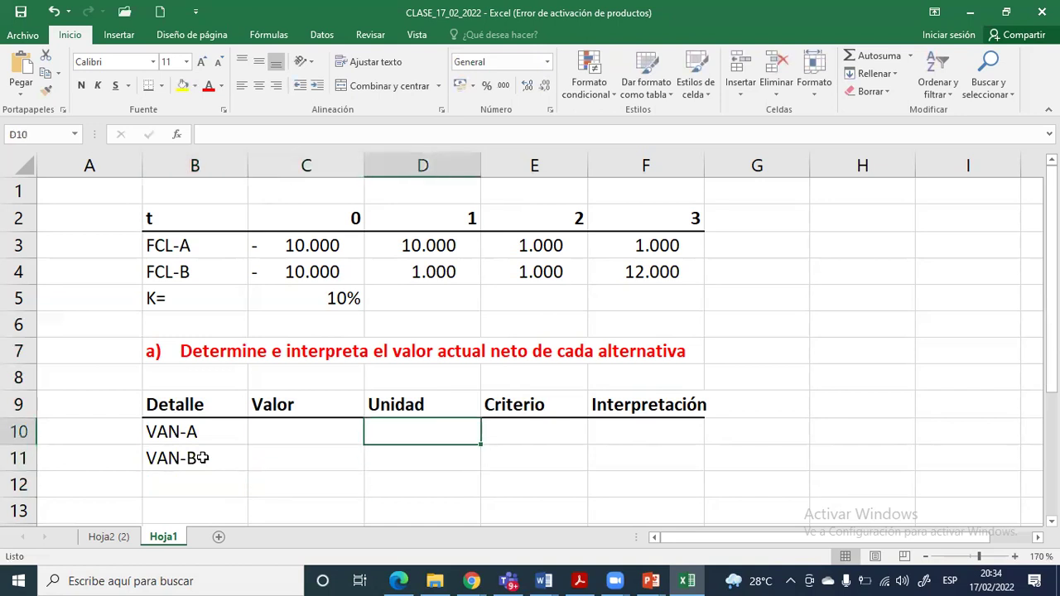
pyautogui.write('Bs')
pyautogui.press('Return')
pyautogui.write('Bs')
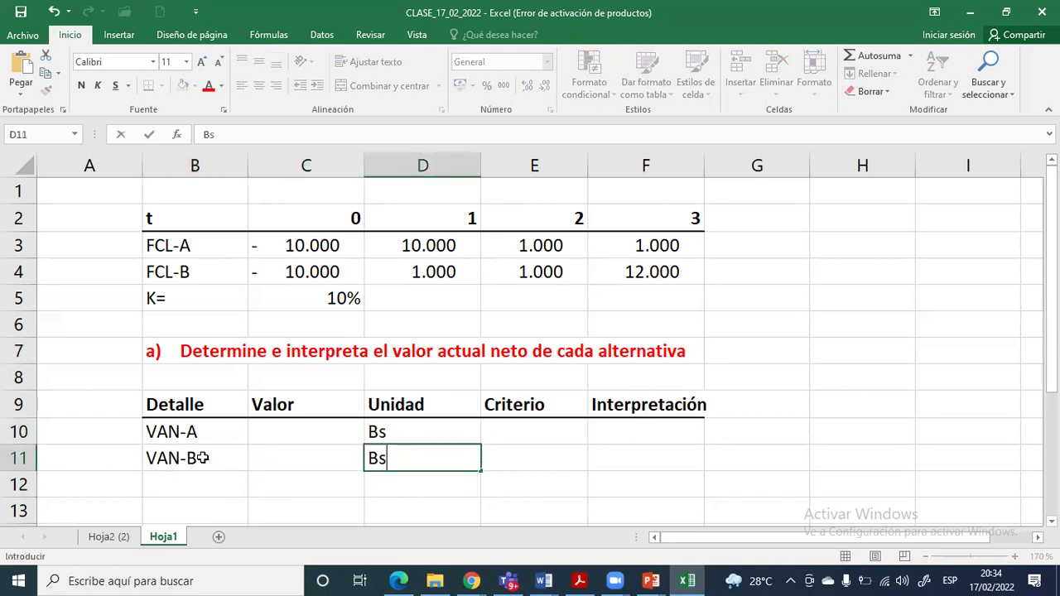
pyautogui.press('Return')
# Enter the formula =VNA(C5;D3:F3) in C10 to discount project A's cash flows of periods 1 to 3
pyautogui.press('Up')
pyautogui.press('Up')
pyautogui.press('Left')
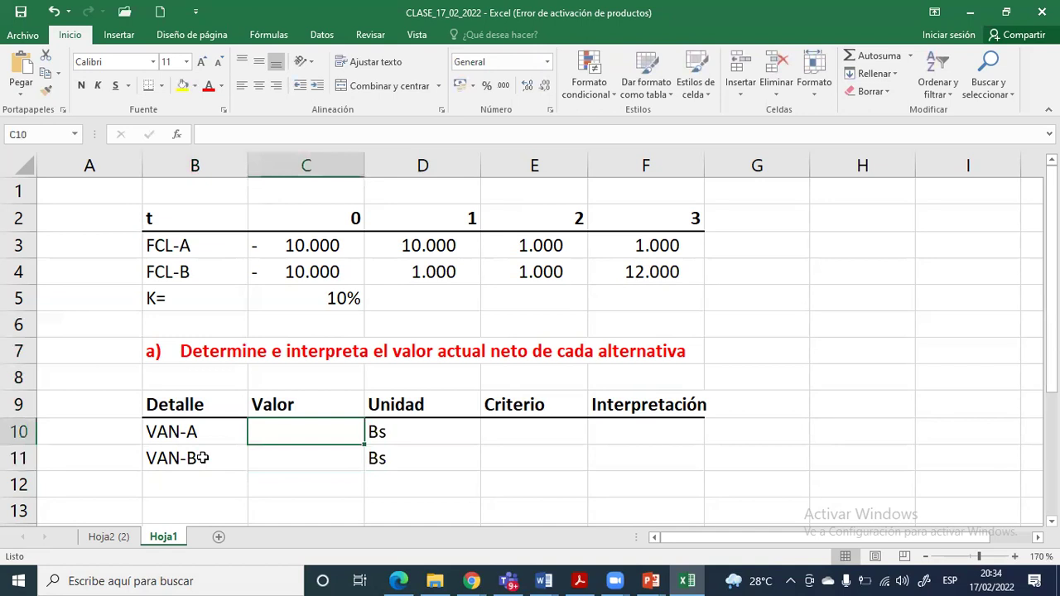
pyautogui.write('=')
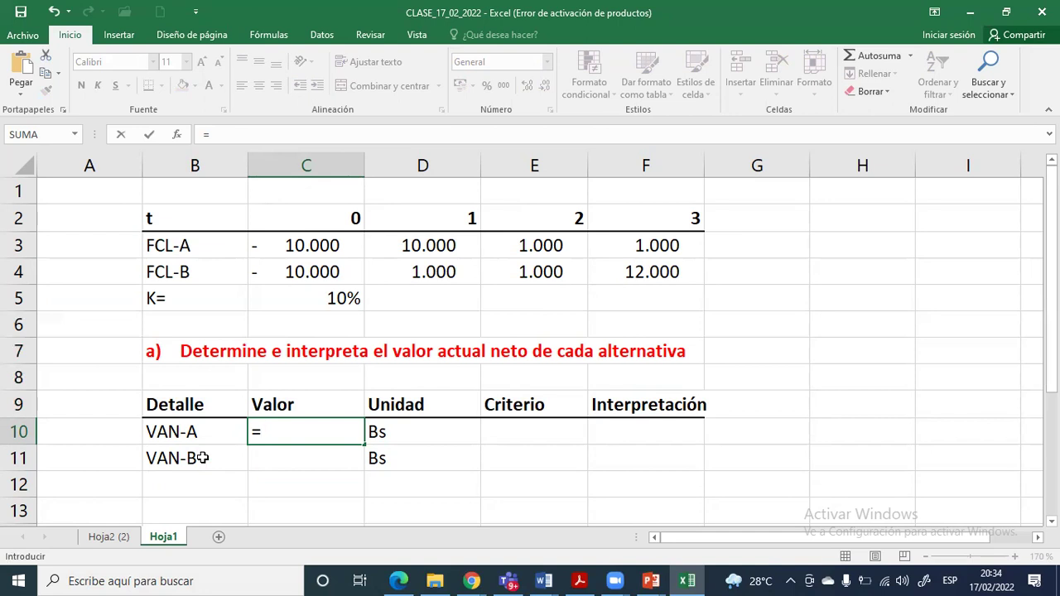
pyautogui.write('Vn')
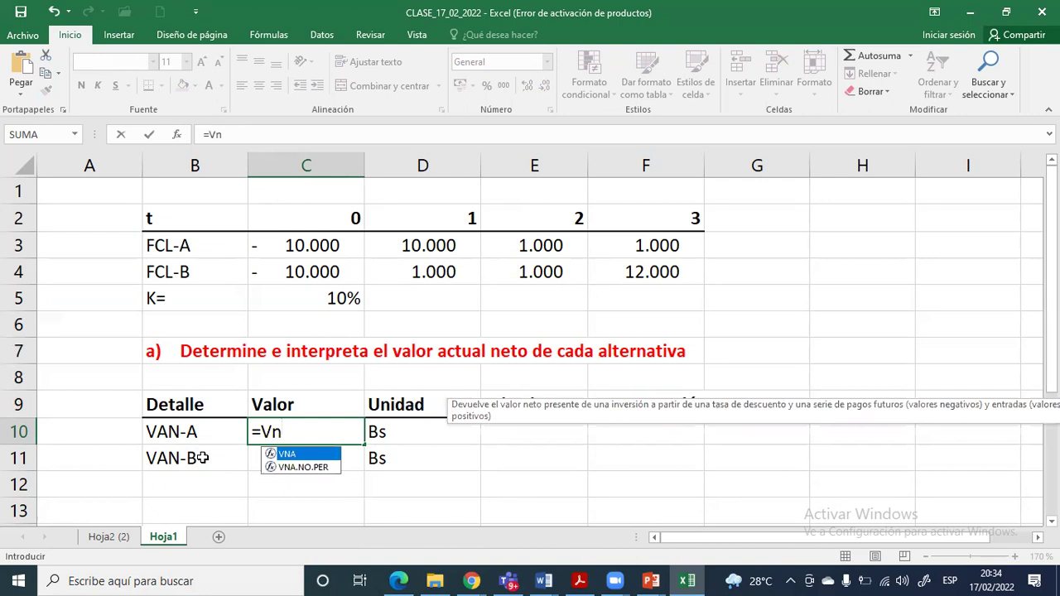
pyautogui.write('a')
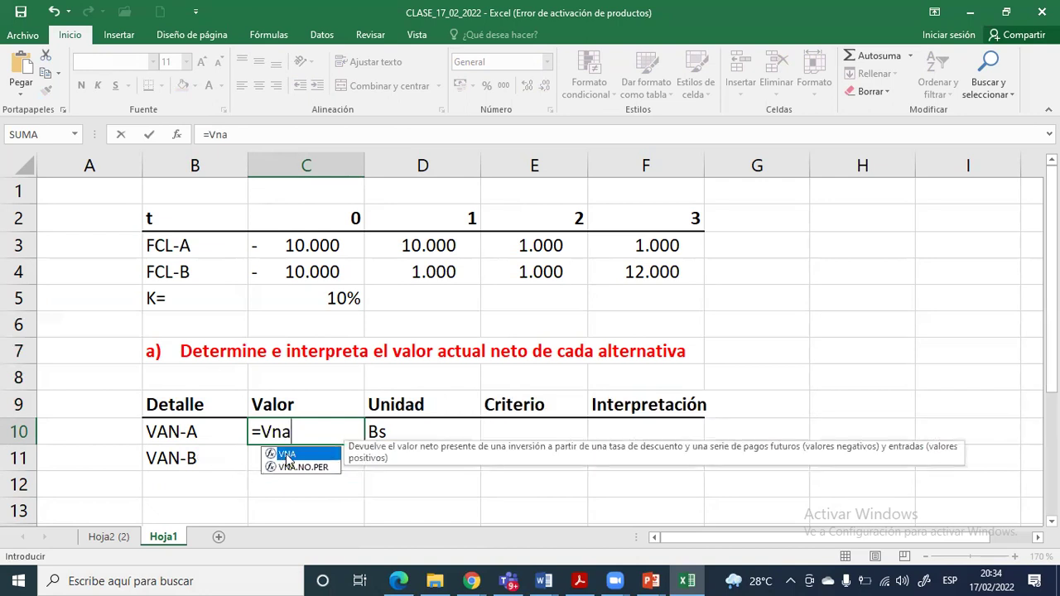
pyautogui.doubleClick(287, 458)
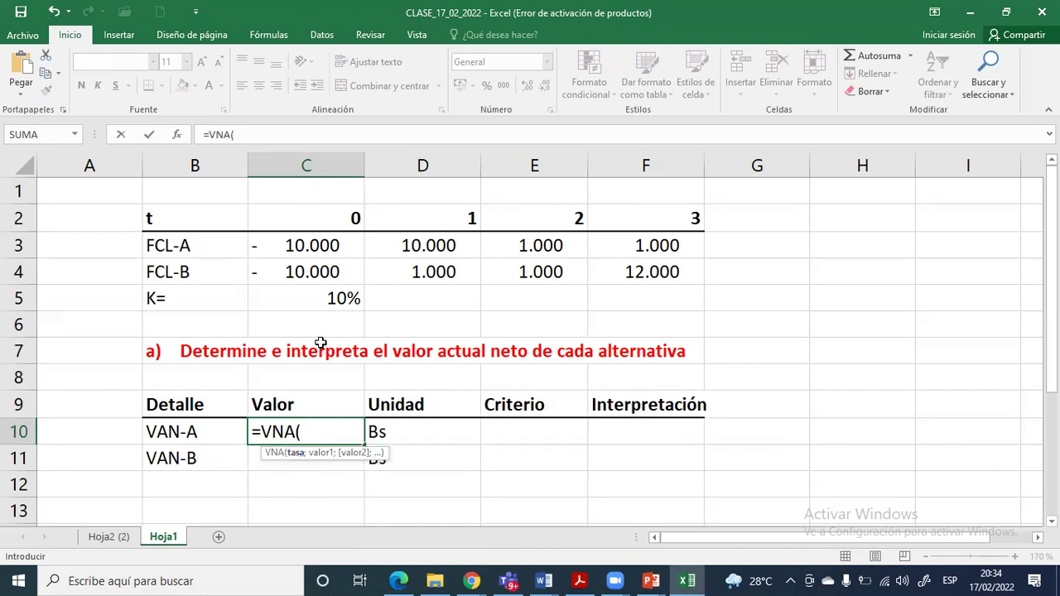
pyautogui.click(330, 303)
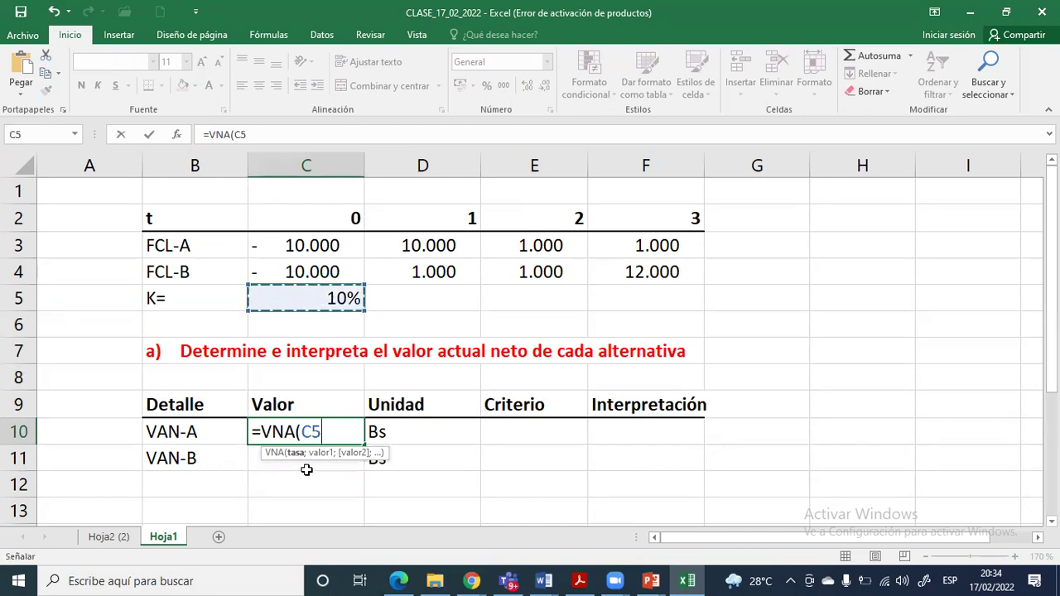
pyautogui.write(';')
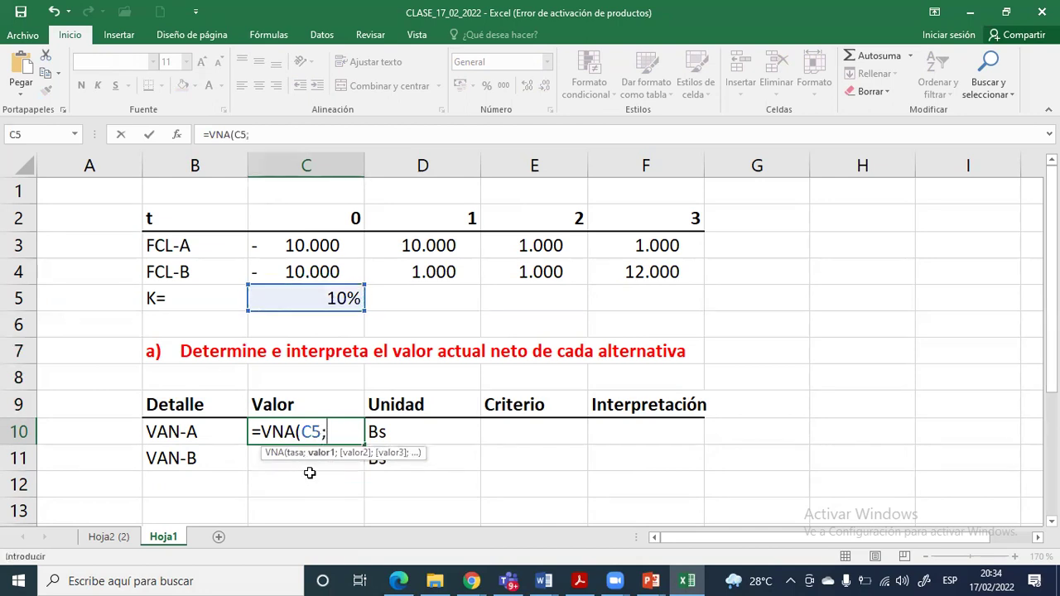
pyautogui.moveTo(426, 248); pyautogui.dragTo(602, 248)
pyautogui.write(')')
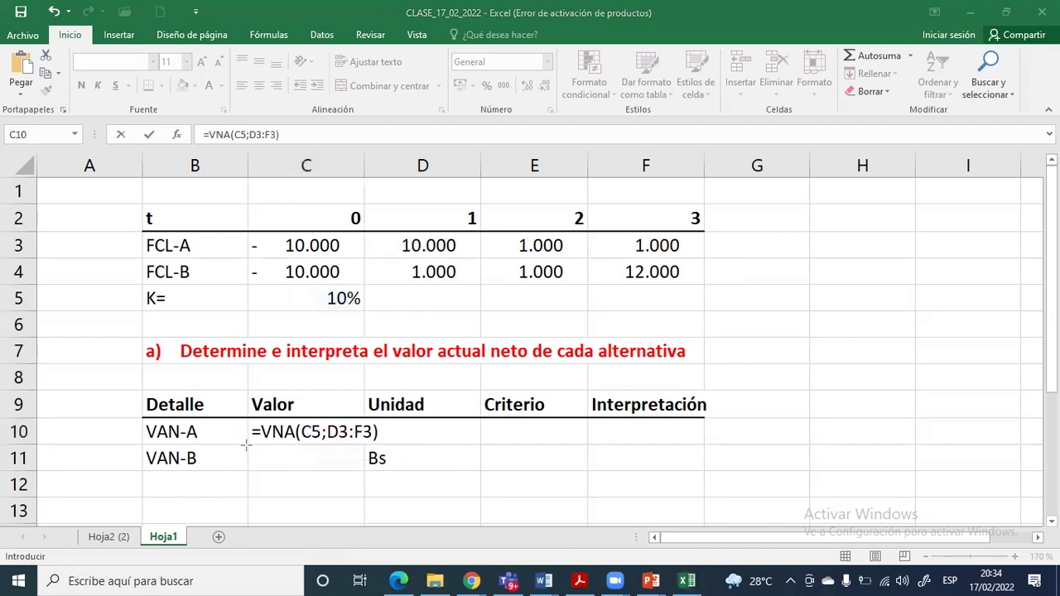
pyautogui.moveTo(253, 419); pyautogui.dragTo(379, 444)
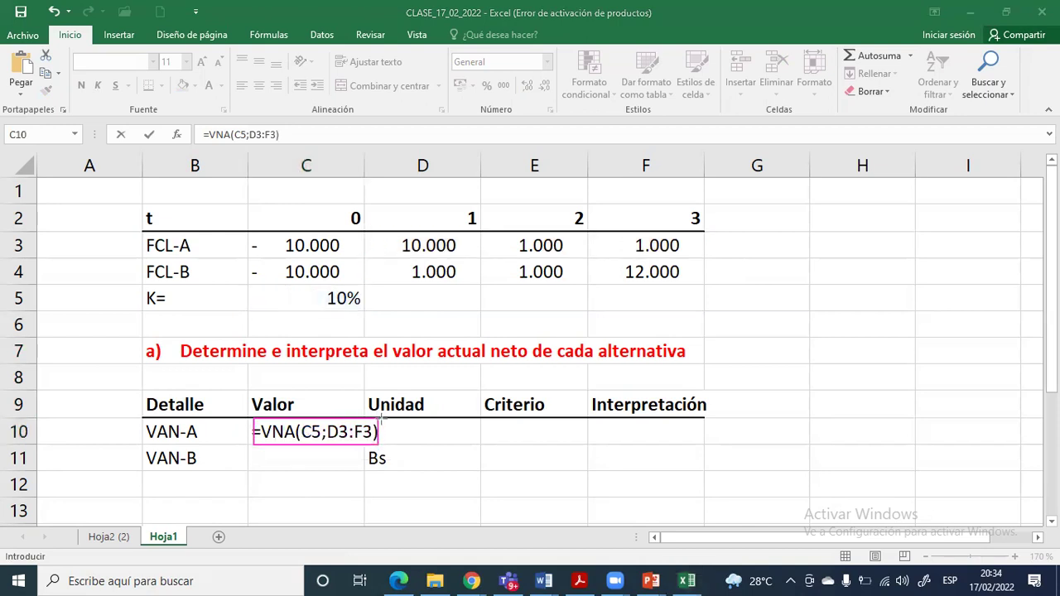
pyautogui.moveTo(390, 229); pyautogui.dragTo(696, 256)
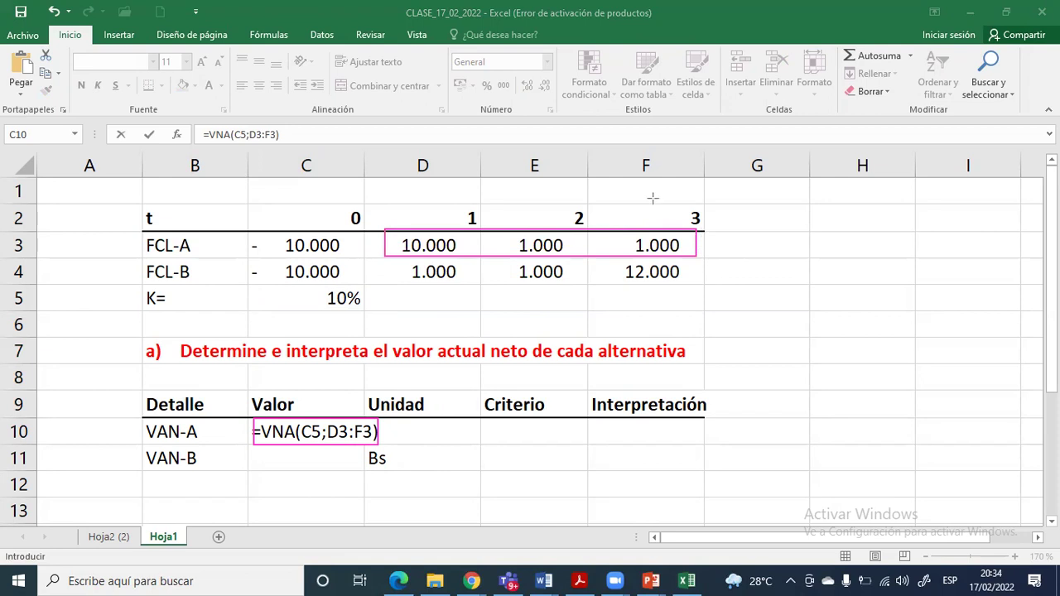
pyautogui.moveTo(462, 225); pyautogui.dragTo(378, 214)
pyautogui.moveTo(528, 230)
pyautogui.mouseDown()
pyautogui.moveTo(439, 192)
pyautogui.moveTo(381, 212)
pyautogui.mouseUp()
pyautogui.moveTo(630, 198); pyautogui.dragTo(401, 201)
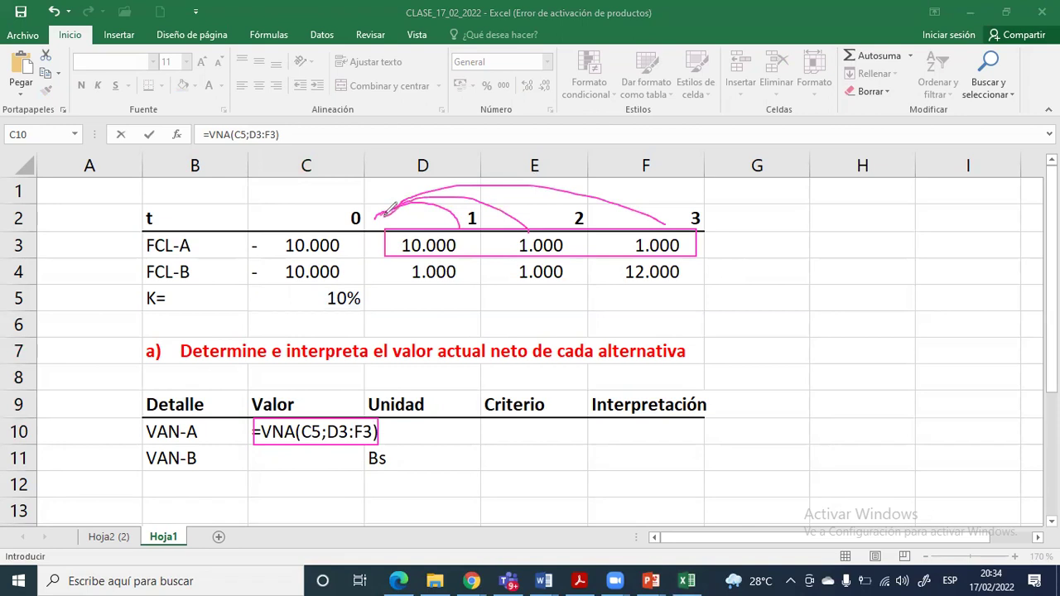
pyautogui.click(401, 424)
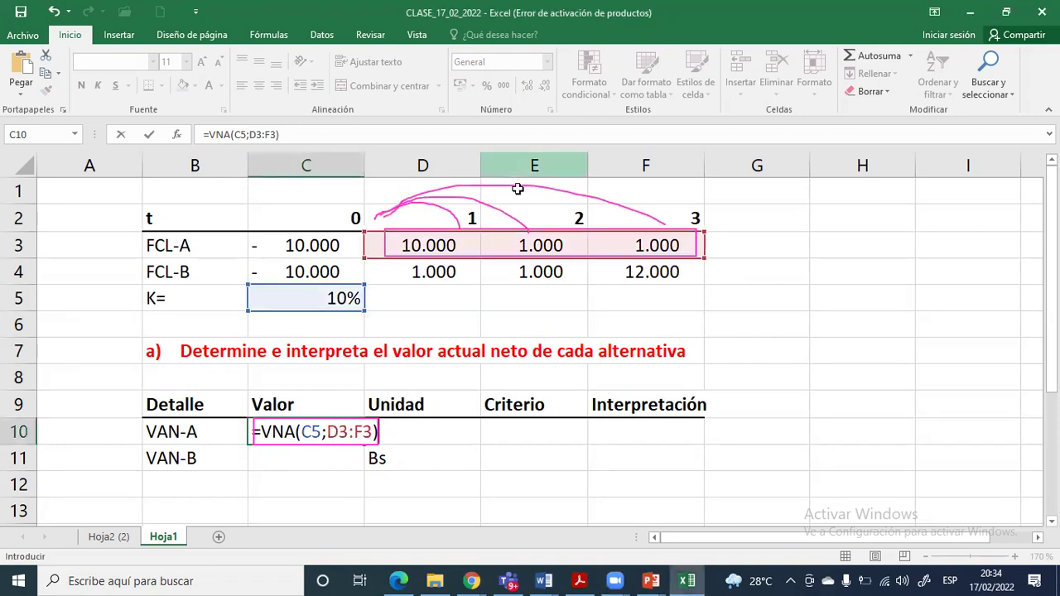
pyautogui.moveTo(243, 232); pyautogui.dragTo(356, 255)
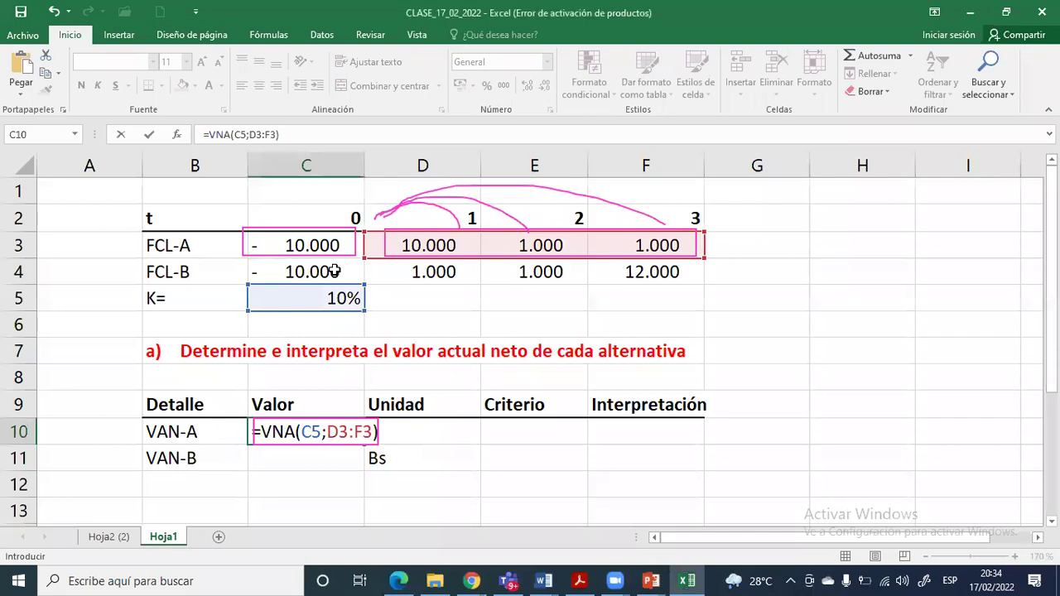
# Complete the VAN-A formula by adding project A's initial cash flow in C3, giving =VNA(C5;D3:F3)+C3
pyautogui.write('+')
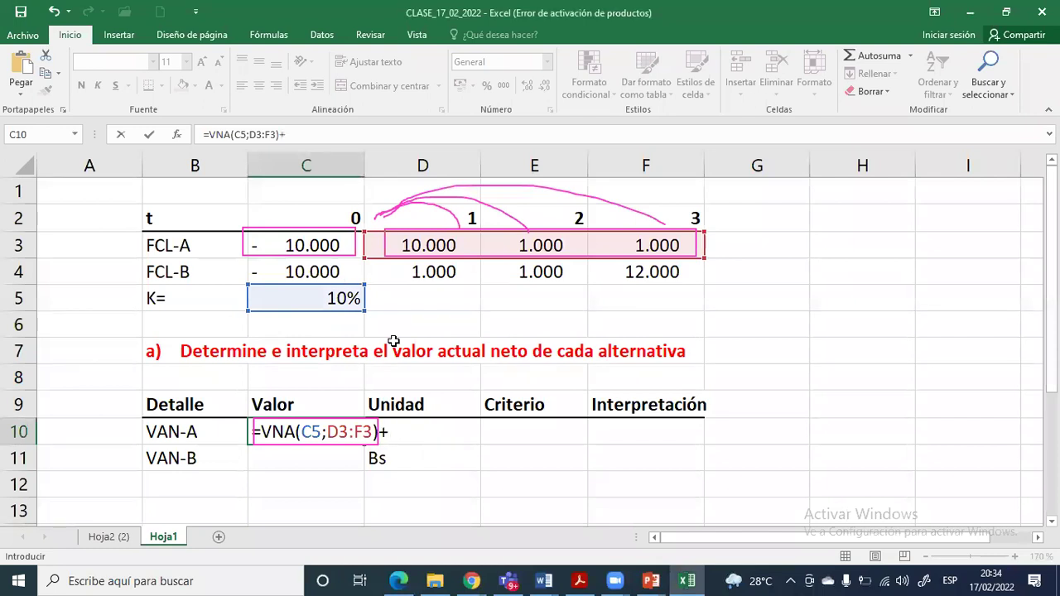
pyautogui.click(317, 249)
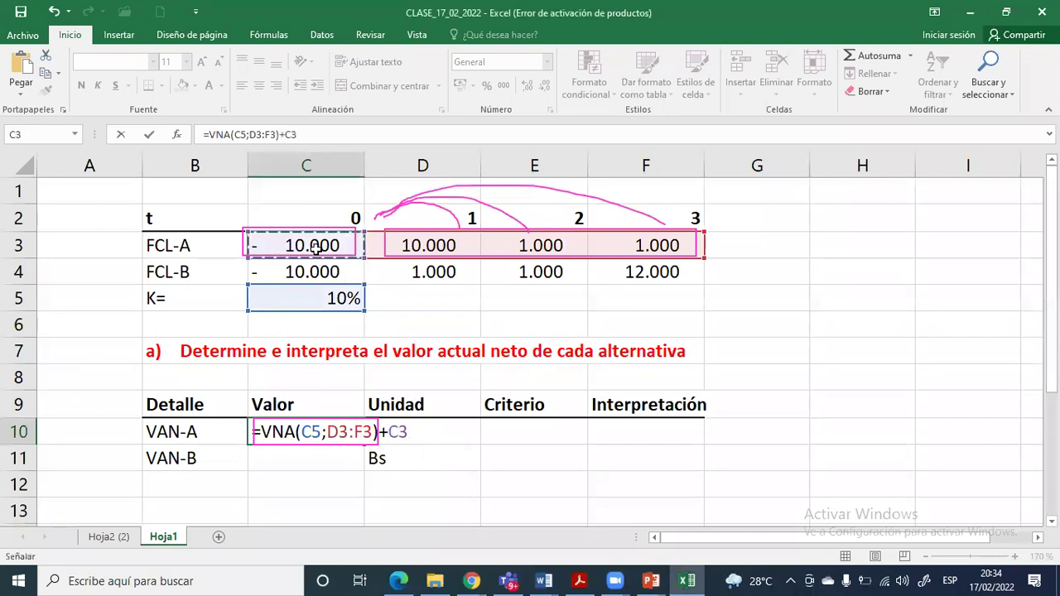
pyautogui.press('Return')
pyautogui.press('Up')
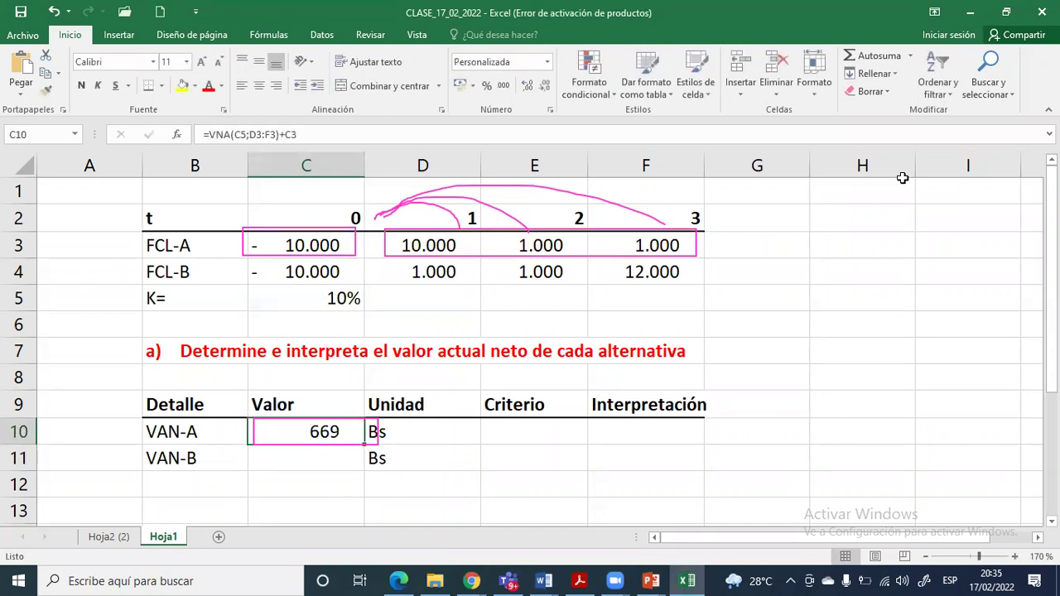
pyautogui.press('Escape')
# Calculate project B's net present value in C11 with the formula =VNA(C5;D4:F4)+C4
pyautogui.click(318, 459)
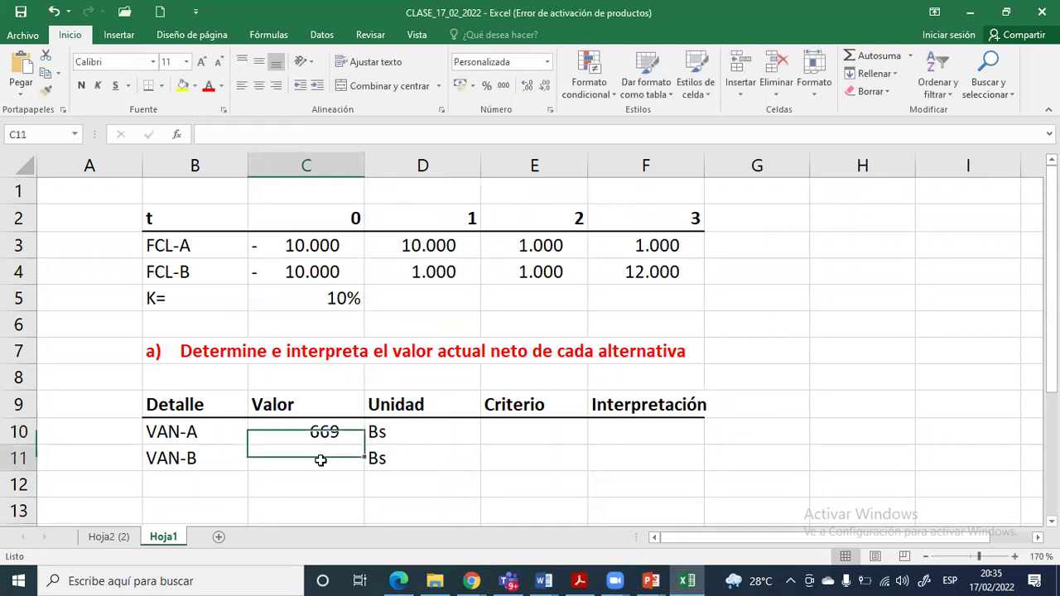
pyautogui.click(318, 432)
pyautogui.click(317, 463)
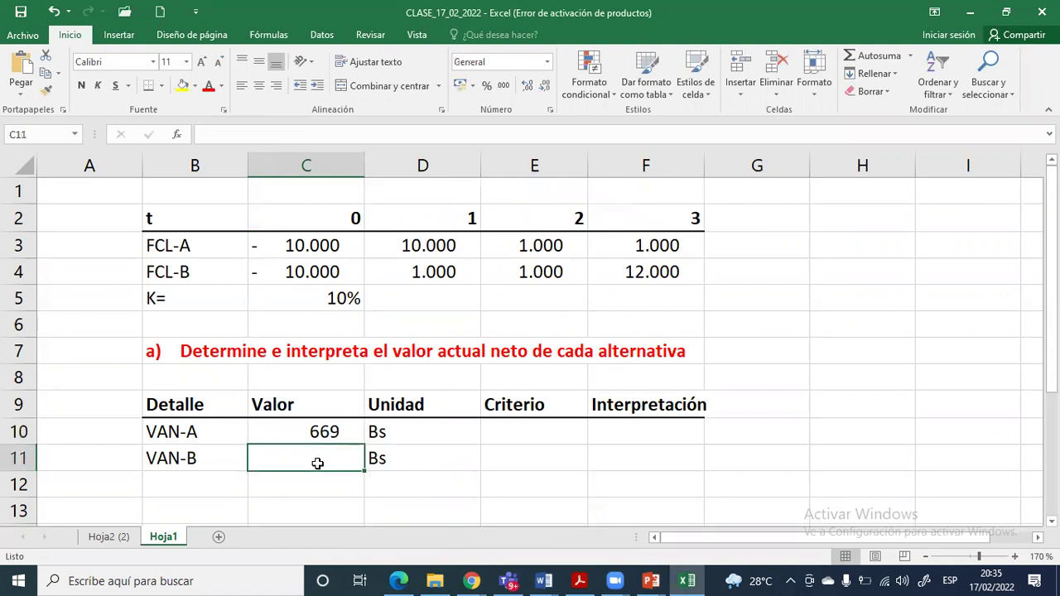
pyautogui.write('=vna')
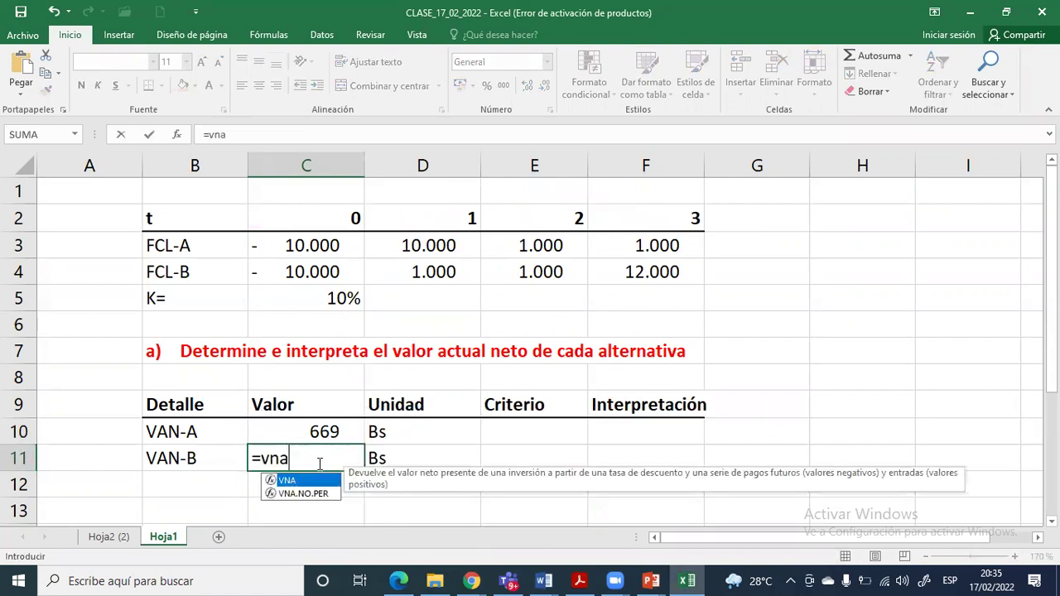
pyautogui.doubleClick(311, 481)
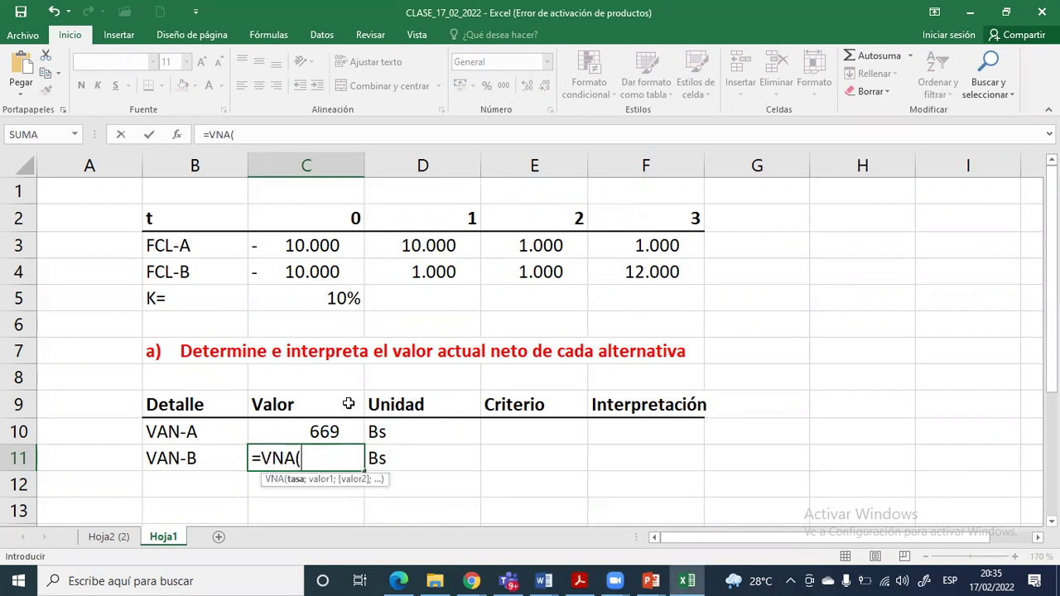
pyautogui.click(340, 299)
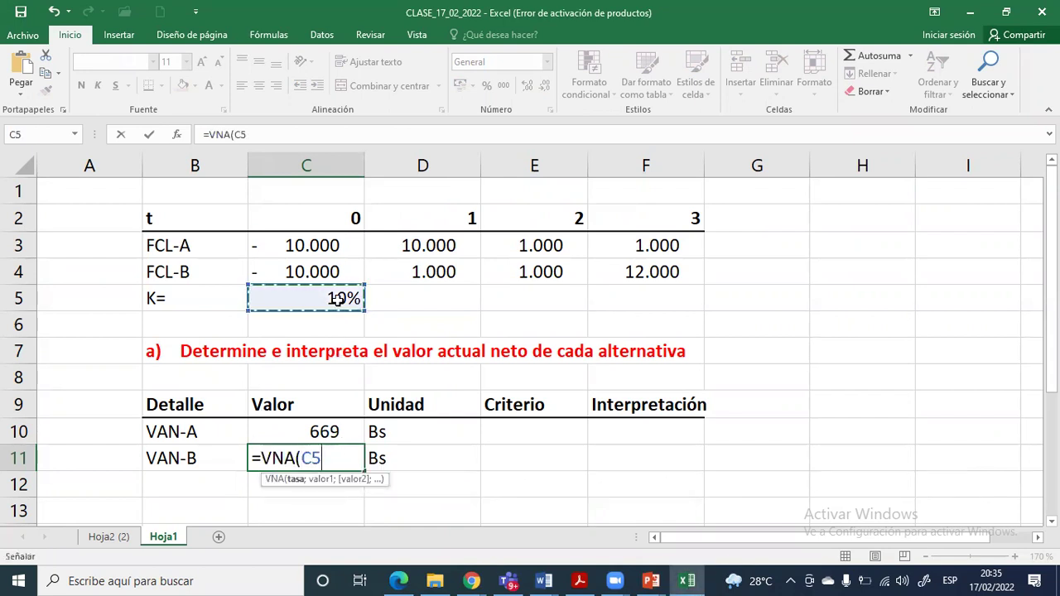
pyautogui.write(';')
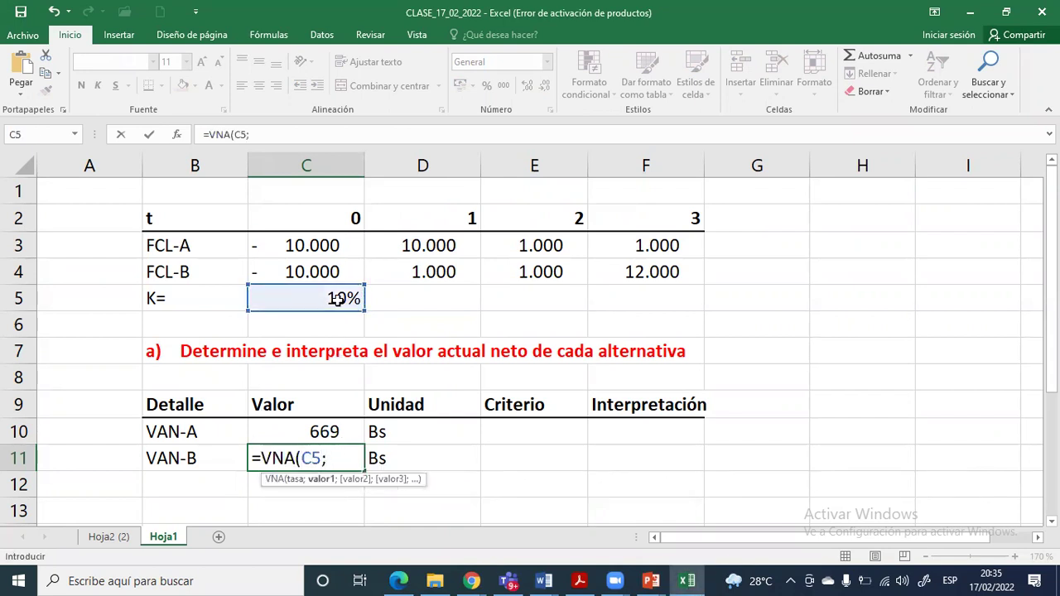
pyautogui.moveTo(433, 272); pyautogui.dragTo(592, 273)
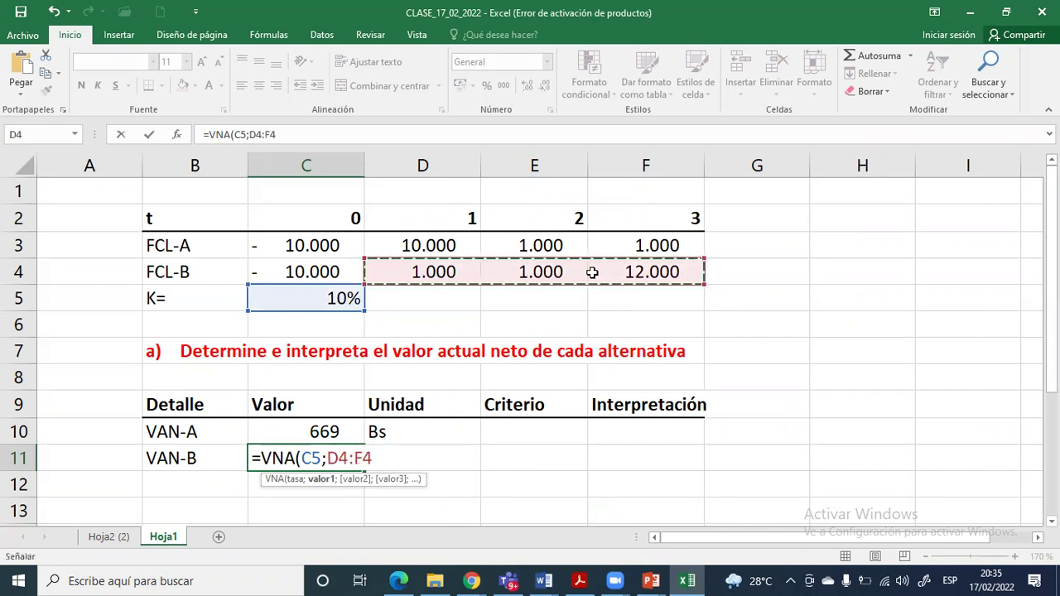
pyautogui.write(')+')
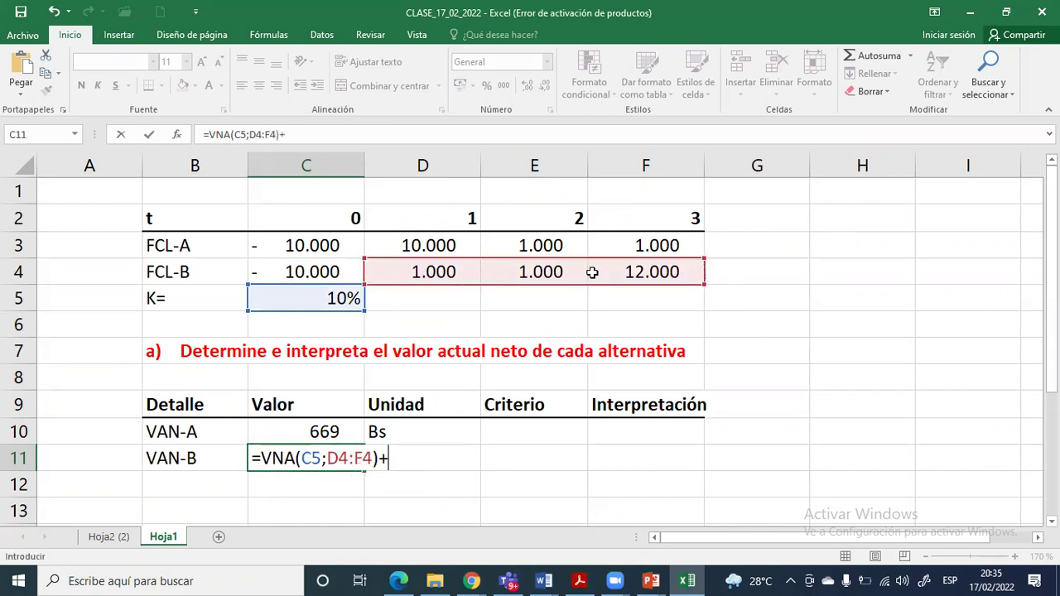
pyautogui.click(323, 270)
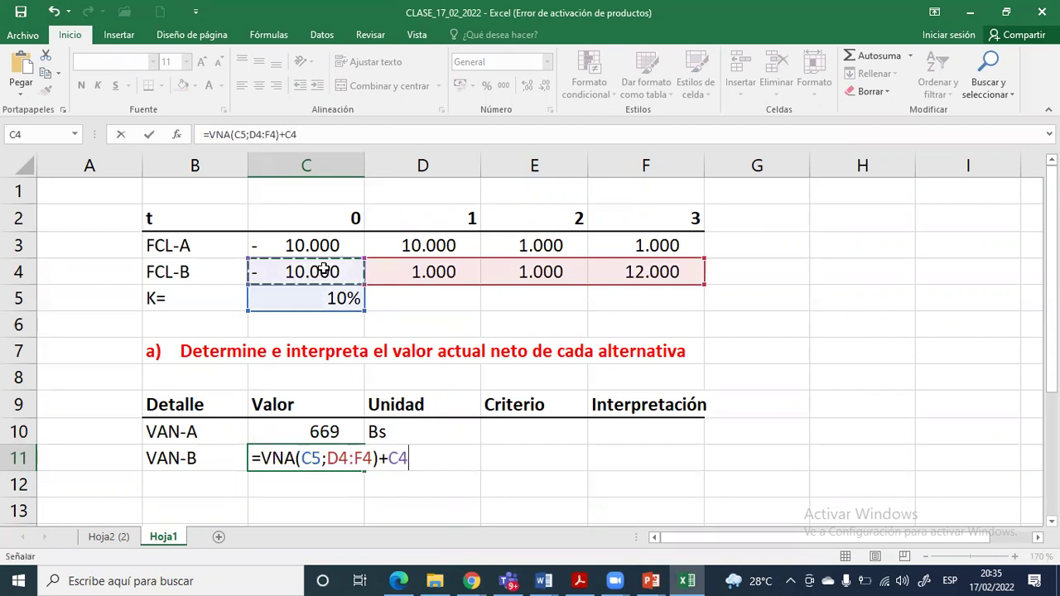
pyautogui.press('Return')
# Enter the criterion Aceptar for VAN-A in E10
pyautogui.press('Up')
pyautogui.press('Up')
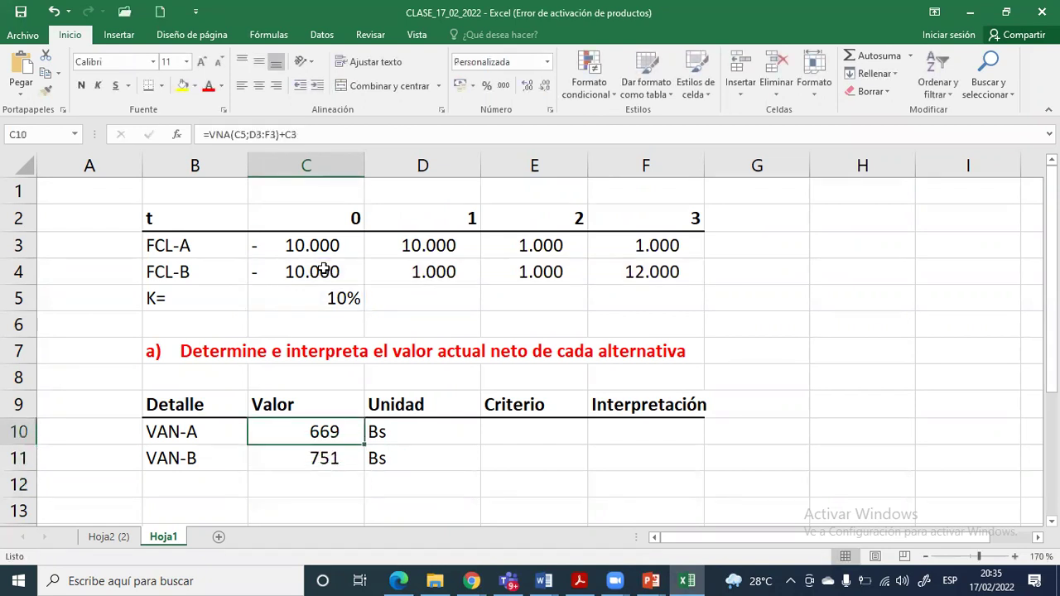
pyautogui.hotkey('shift', 'Down')
pyautogui.press('Right')
pyautogui.press('Right')
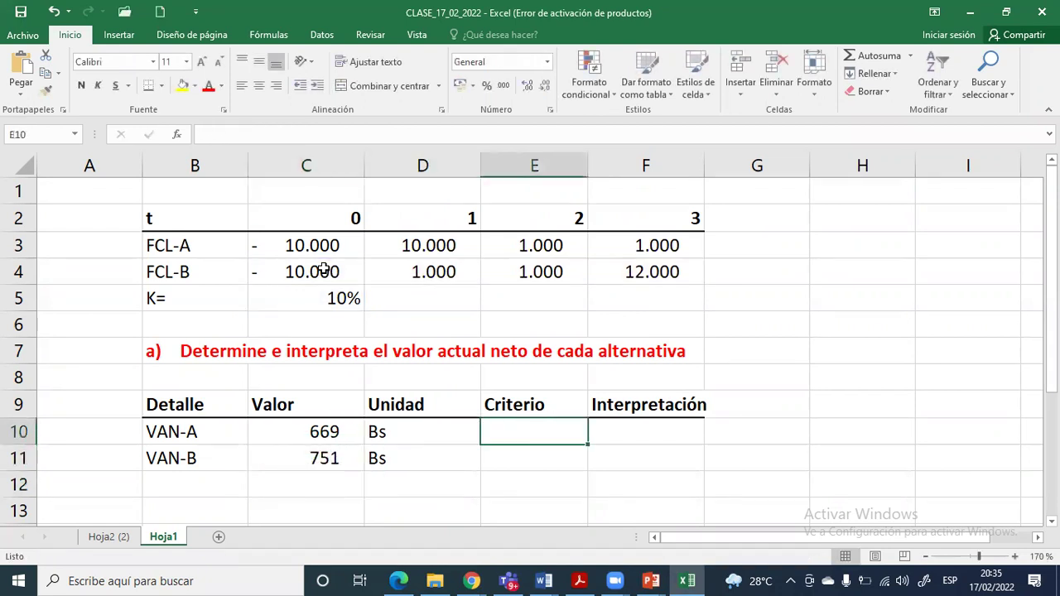
pyautogui.write('ceptar')
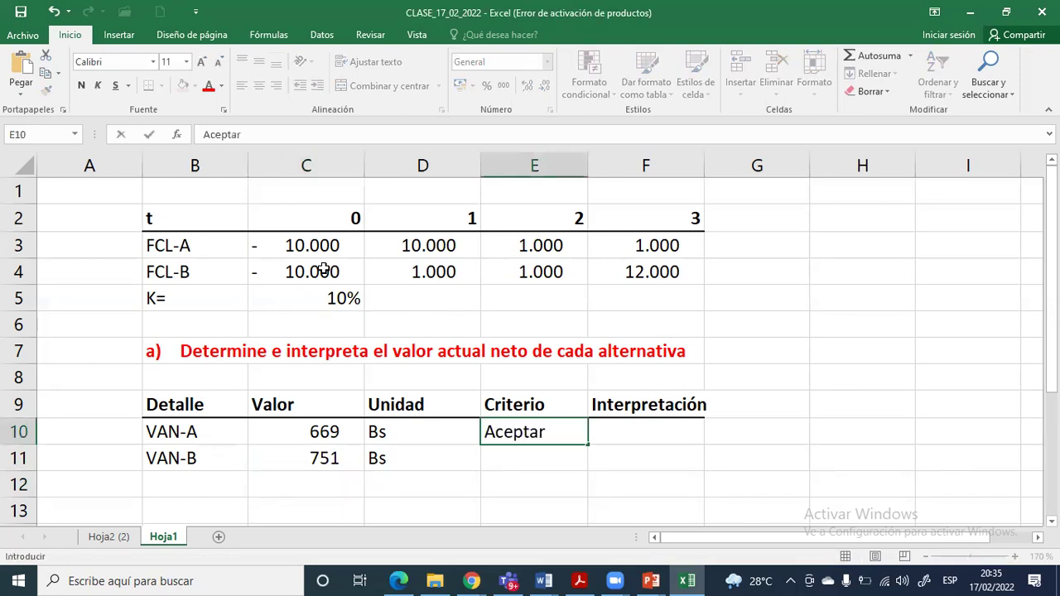
pyautogui.press('Return')
# Enter the criterion Aceptar for VAN-B in E11
pyautogui.write('Acetar')
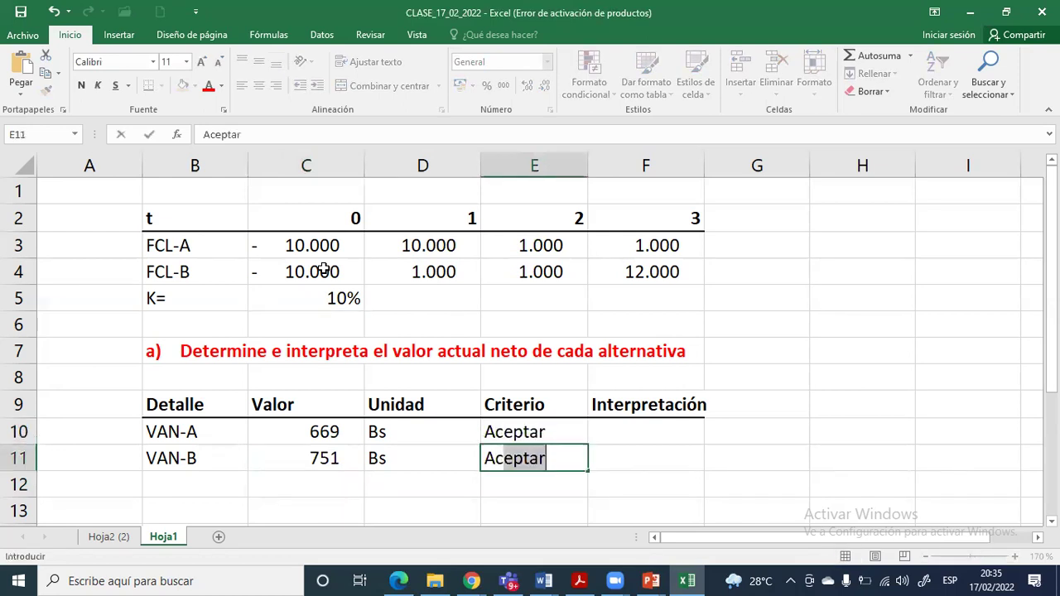
pyautogui.press('BackSpace')
pyautogui.press('BackSpace')
pyautogui.press('BackSpace')
pyautogui.write('pata')
pyautogui.press('BackSpace')
pyautogui.press('BackSpace')
pyautogui.press('BackSpace')
pyautogui.write('e')
pyautogui.press('BackSpace')
pyautogui.press('BackSpace')
pyautogui.write('eptar')
pyautogui.press('Return')
pyautogui.press('Left')
pyautogui.press('Up')
pyautogui.press('Left')
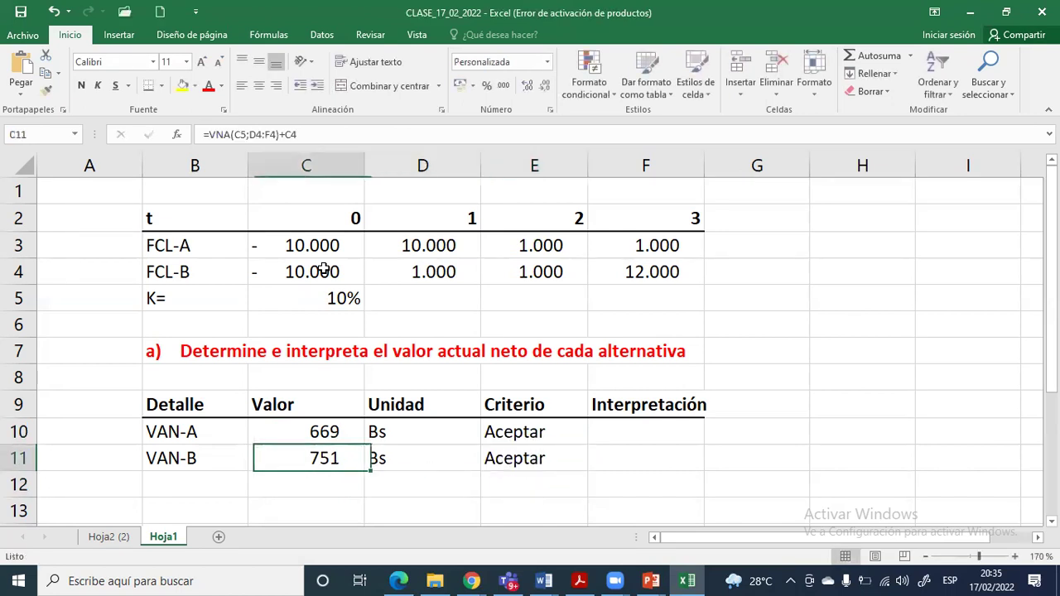
pyautogui.press('Up')
pyautogui.hotkey('shift', 'Down')
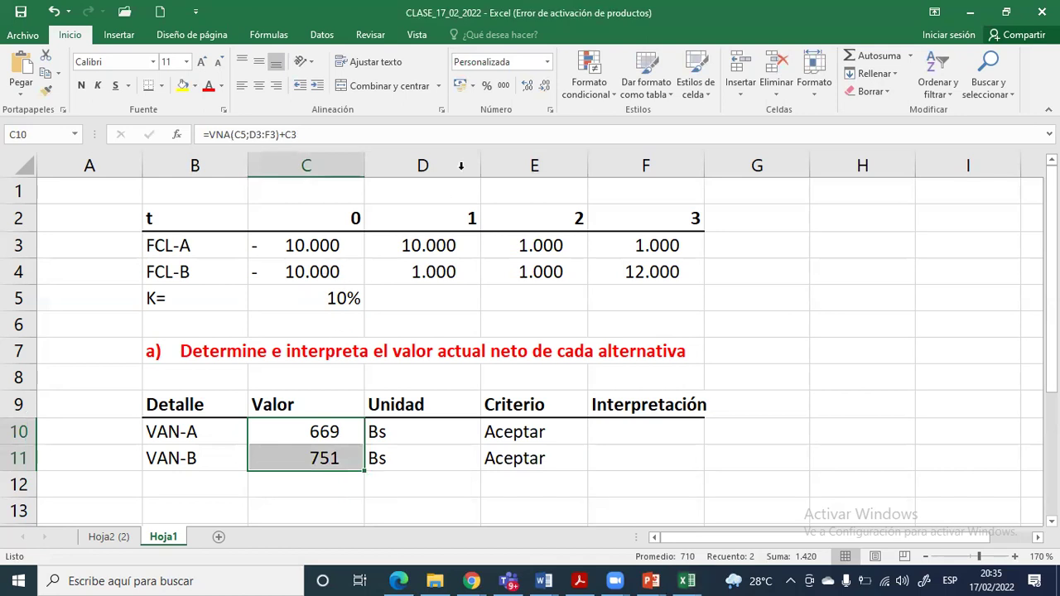
# Add the row labels TIR-A in B12 and TIR-B in B13 below the VAN rows
pyautogui.click(333, 458)
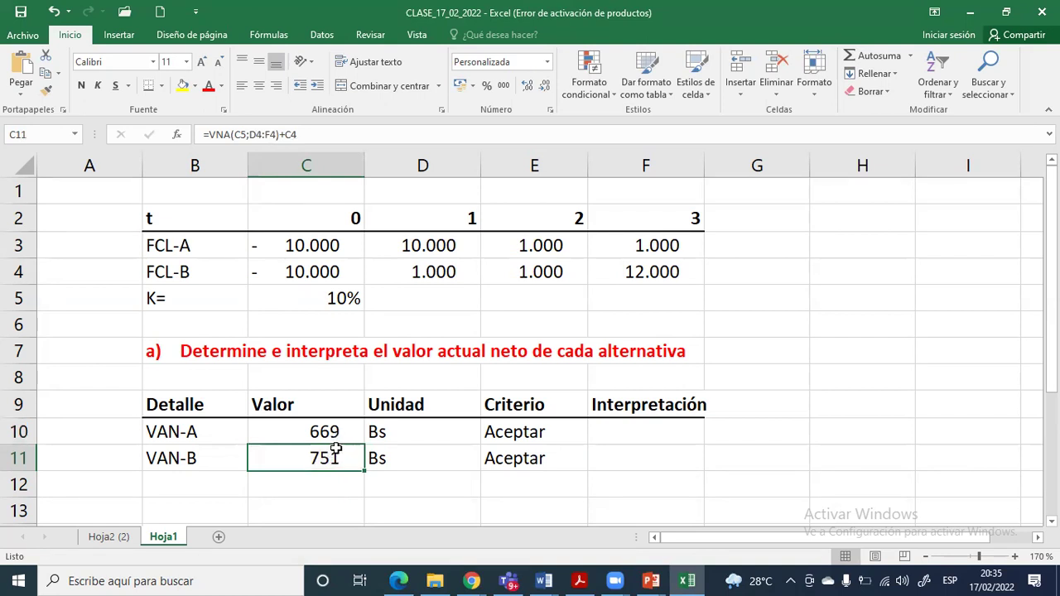
pyautogui.press('Down')
pyautogui.press('Left')
pyautogui.write('TRI')
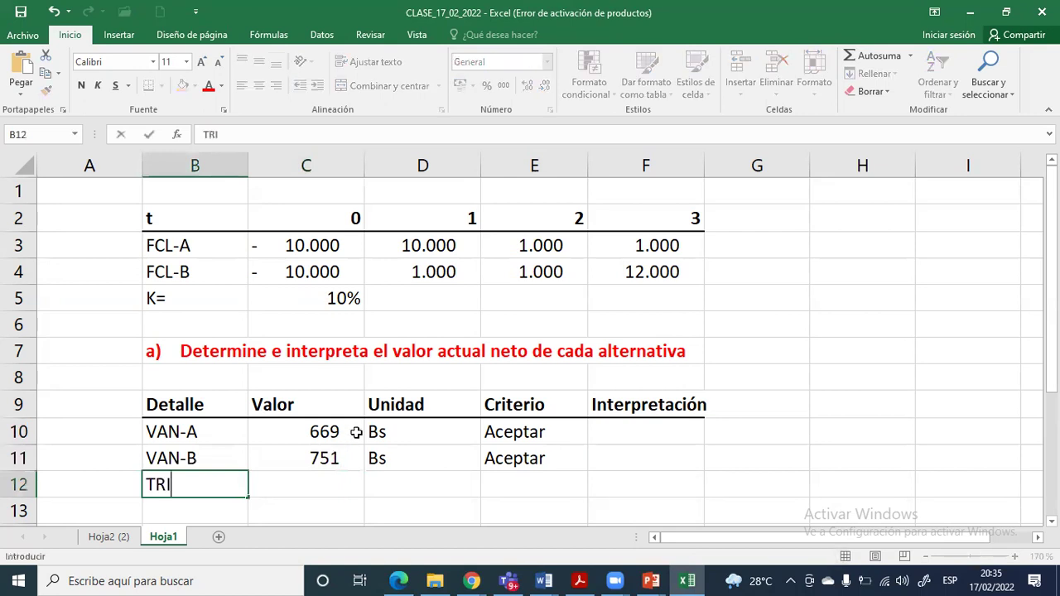
pyautogui.press('BackSpace')
pyautogui.press('BackSpace')
pyautogui.press('BackSpace')
pyautogui.write('TIR-A')
pyautogui.press('Return')
pyautogui.write('TIR-')
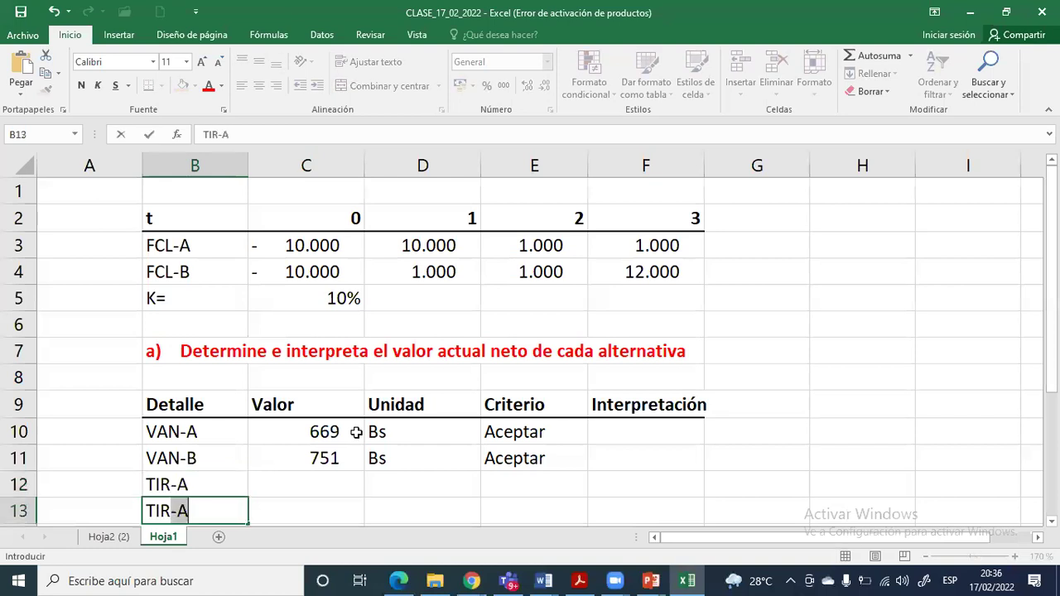
pyautogui.write('B')
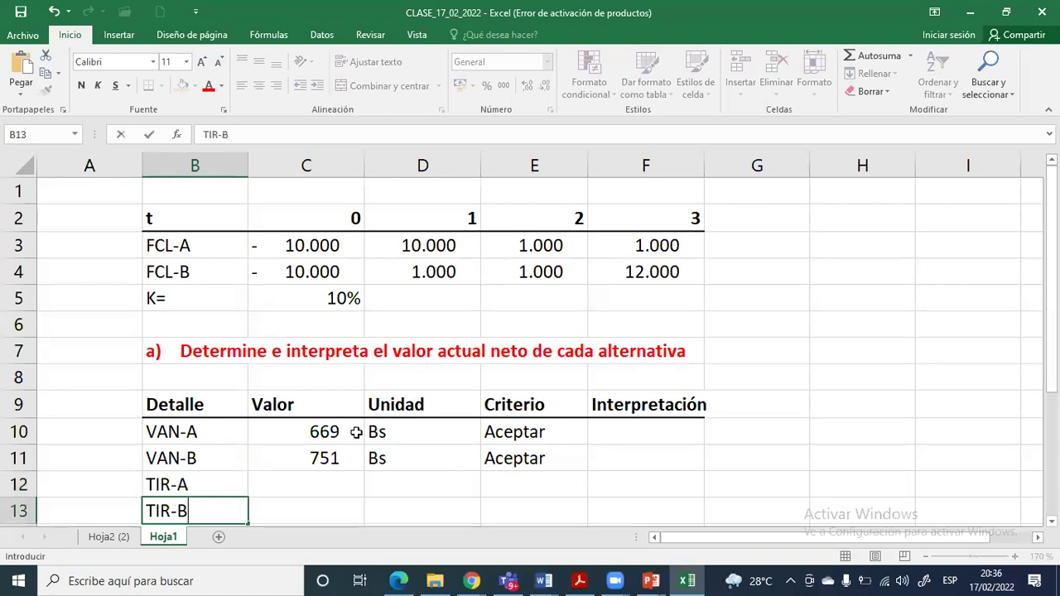
pyautogui.press('Return')
# Enter the unit %anual for TIR-A in D12 and copy it to the TIR-B row in D13
pyautogui.press('Up')
pyautogui.press('Up')
pyautogui.press('Right')
pyautogui.press('Right')
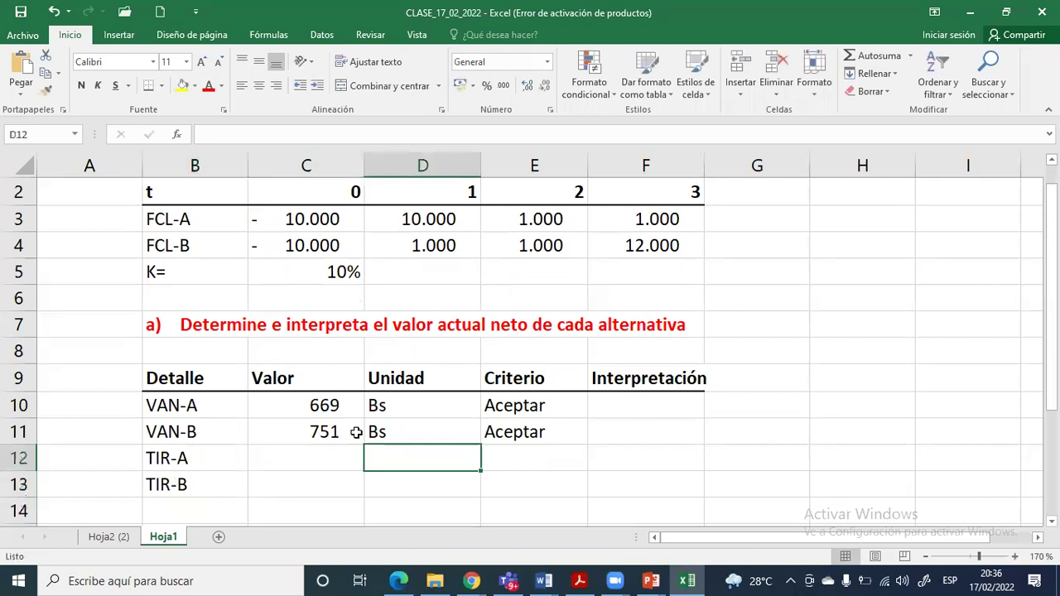
pyautogui.write('%anual')
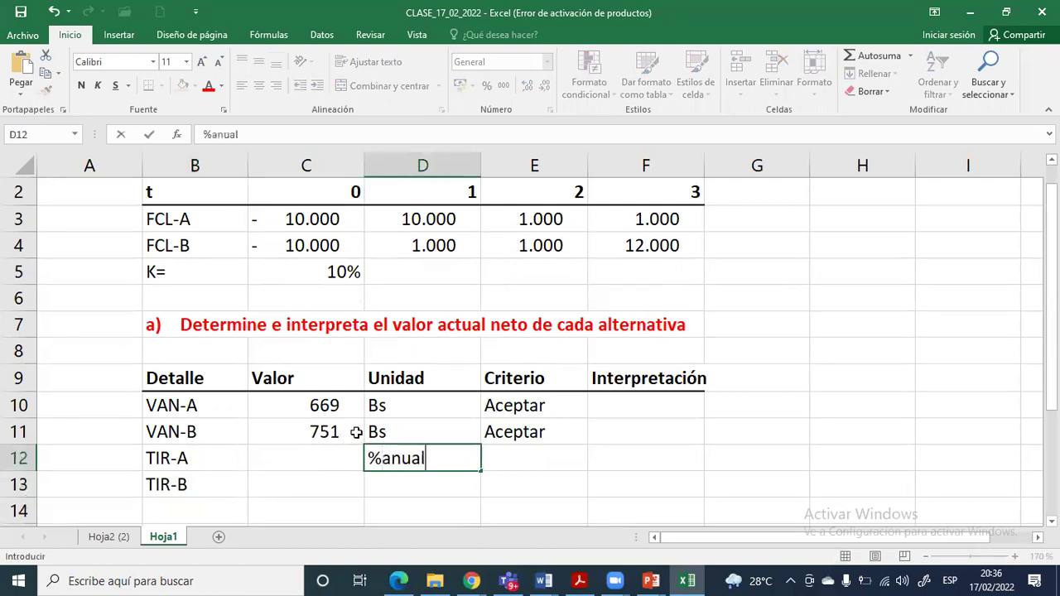
pyautogui.press('Return')
pyautogui.press('Up')
pyautogui.hotkey('ctrl', 'c')
pyautogui.hotkey('shift', 'Down')
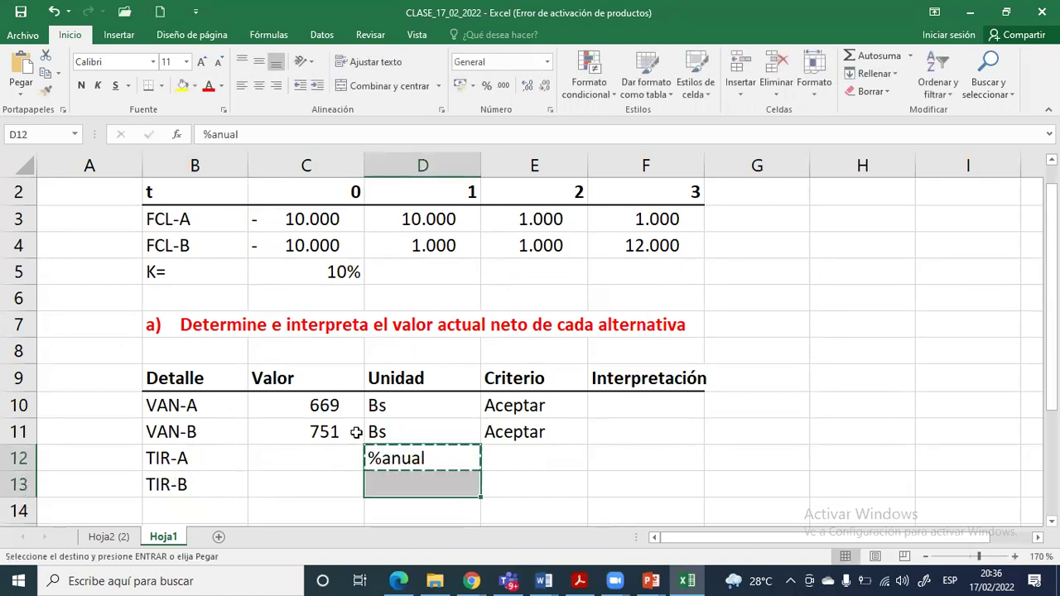
pyautogui.hotkey('ctrl', 'v')
# Calculate project A's internal rate of return in C12 with =TIR(C3:F3), covering its cash flows of periods 0 to 3
pyautogui.press('Left')
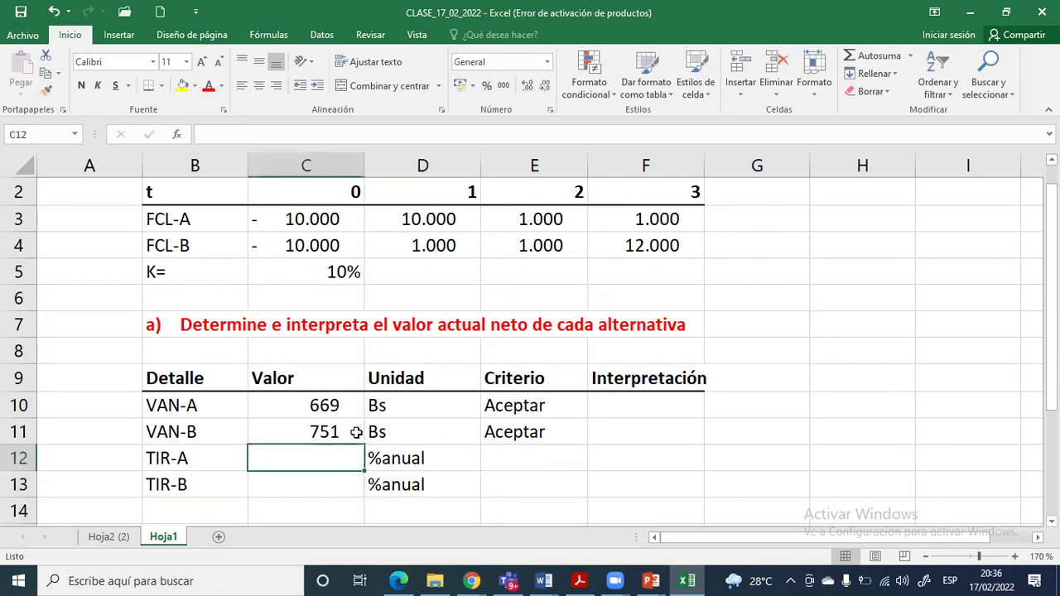
pyautogui.write('=')
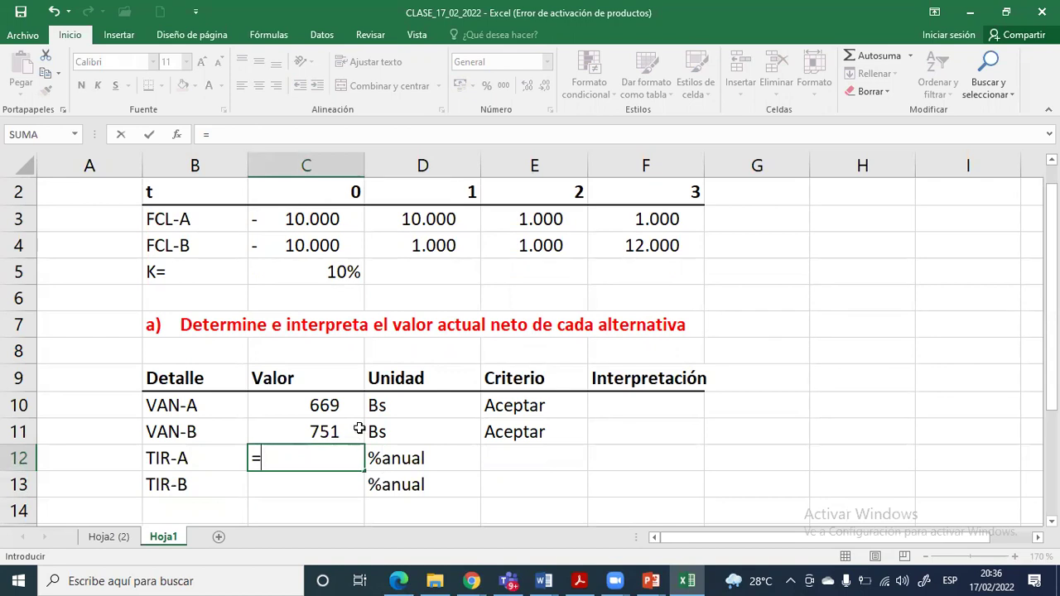
pyautogui.write('tir')
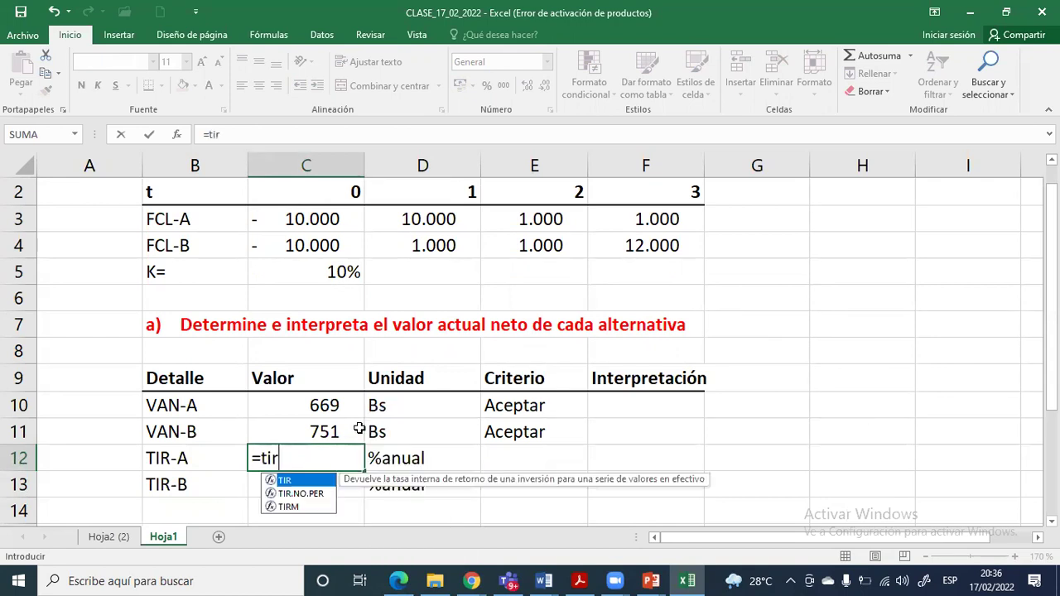
pyautogui.doubleClick(294, 480)
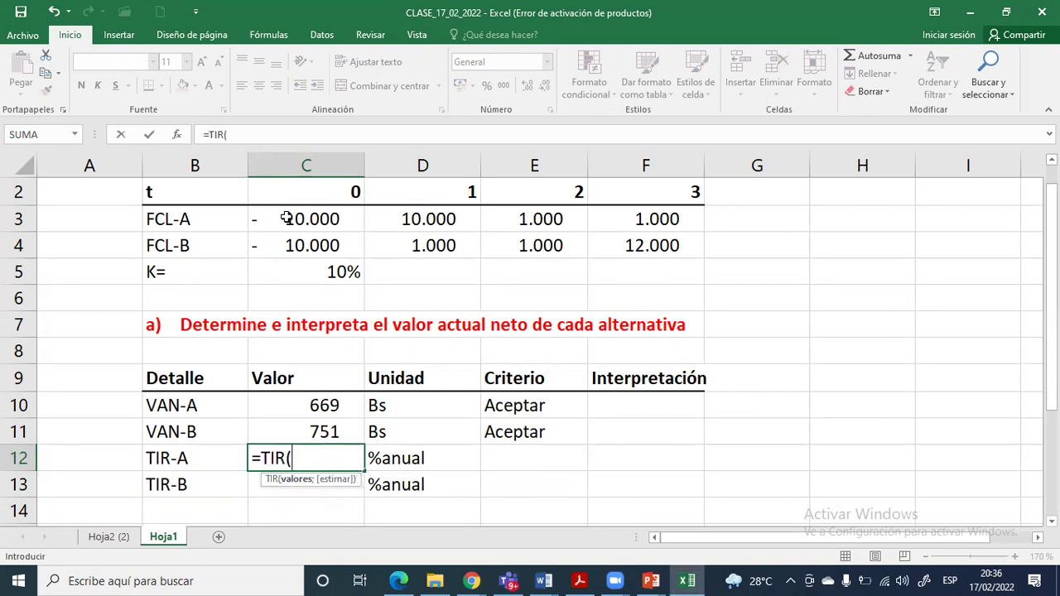
pyautogui.moveTo(284, 218); pyautogui.dragTo(601, 218)
pyautogui.hotkey('ctrl', 'Return')
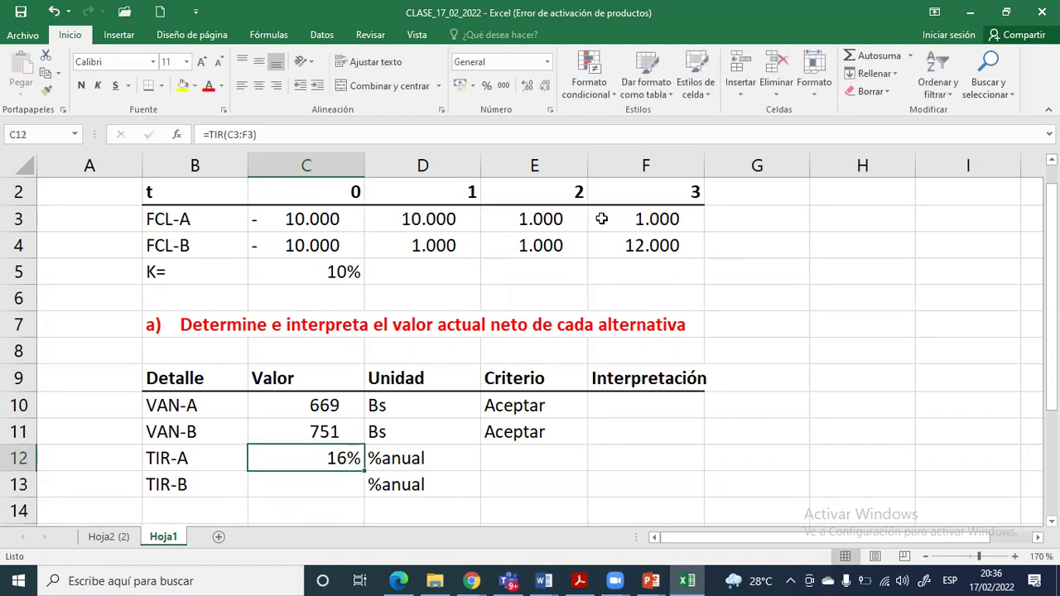
# Copy the TIR-A formula to C13 for project B and show both rates with two decimal places
pyautogui.hotkey('ctrl', 'c')
pyautogui.hotkey('shift', 'Down')
pyautogui.press('Return')
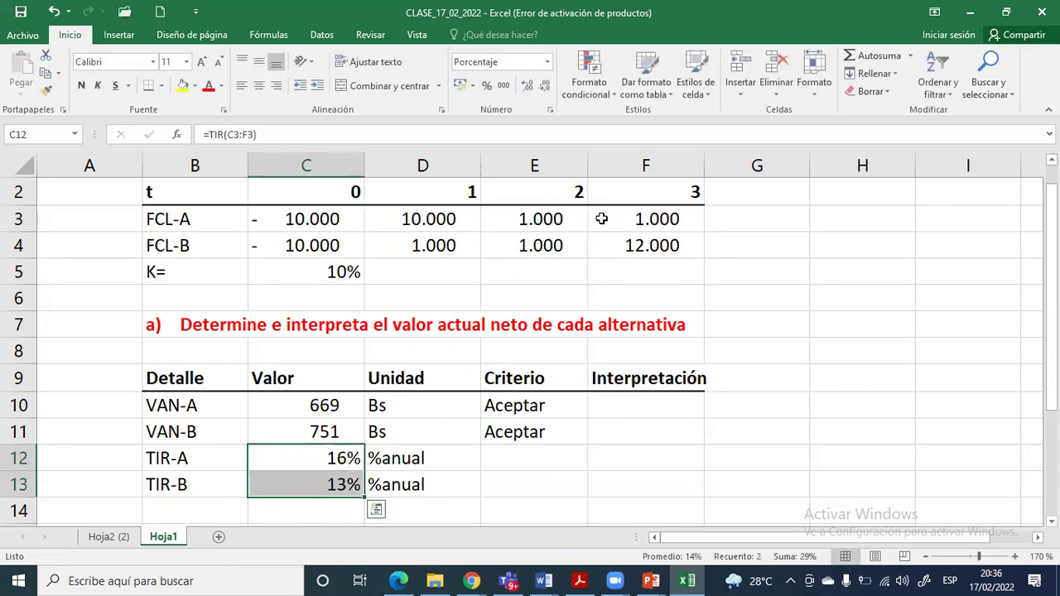
pyautogui.click(530, 85)
pyautogui.click(530, 86)
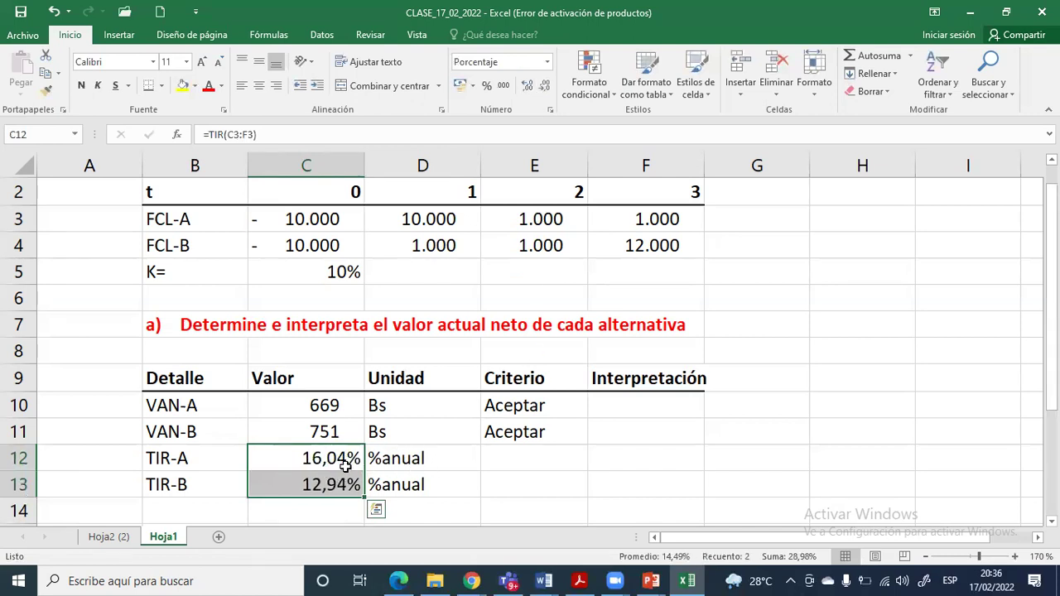
pyautogui.moveTo(195, 406); pyautogui.dragTo(349, 419)
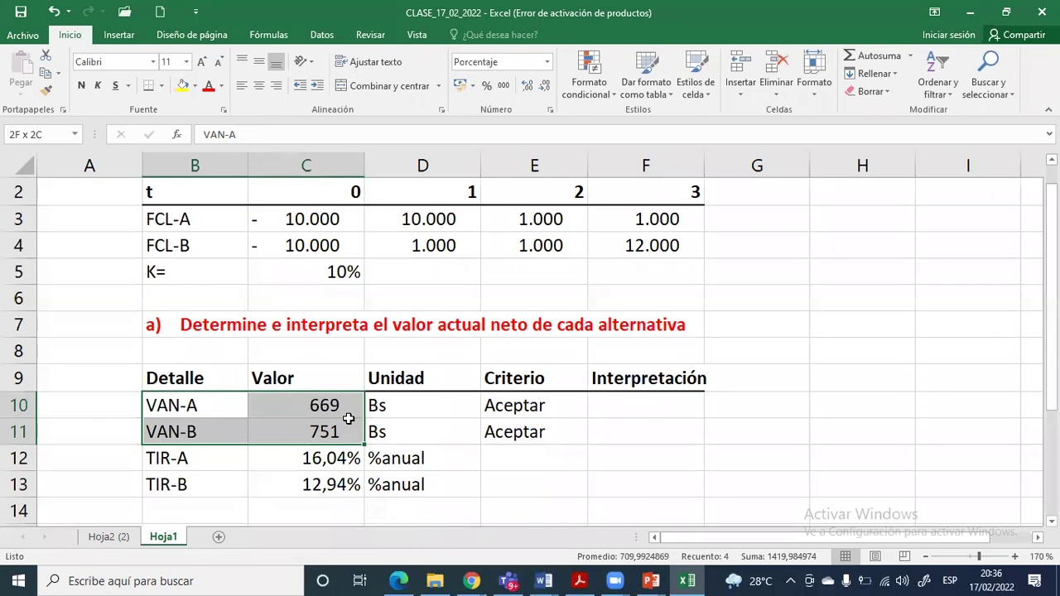
pyautogui.click(184, 431)
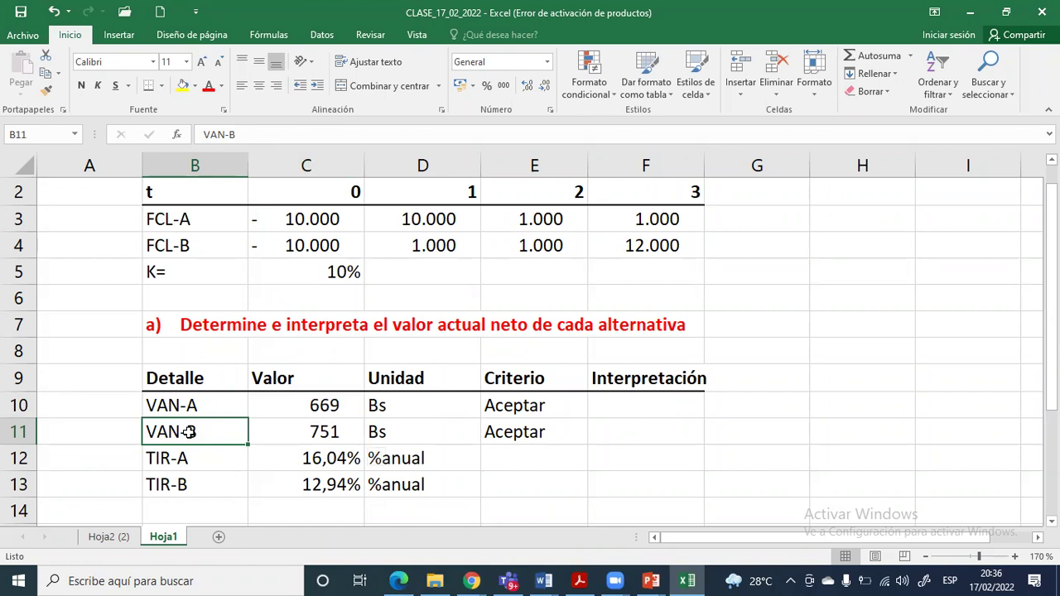
pyautogui.click(515, 458)
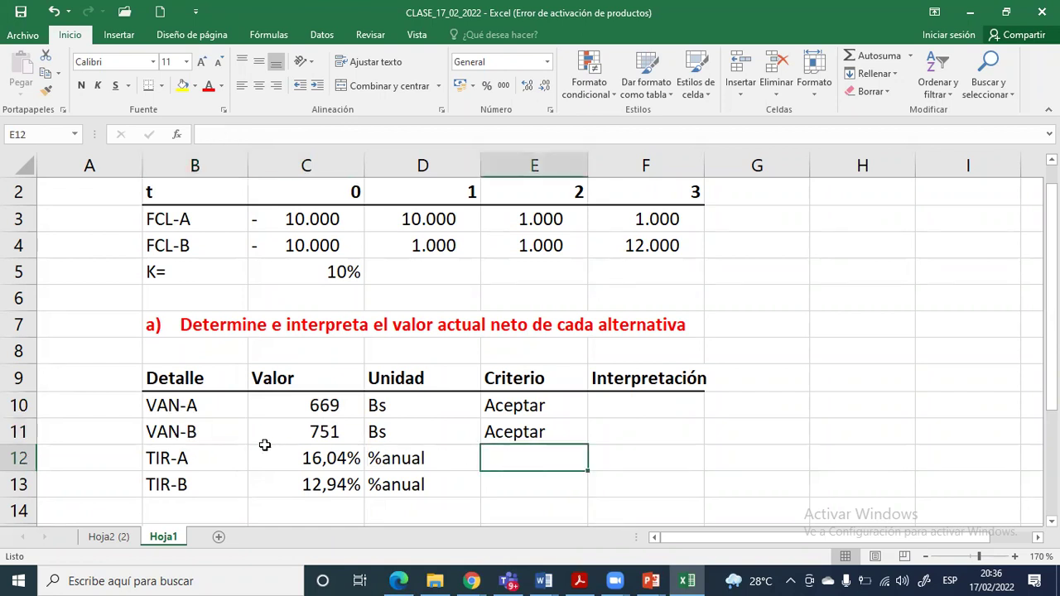
pyautogui.moveTo(165, 406); pyautogui.dragTo(393, 424)
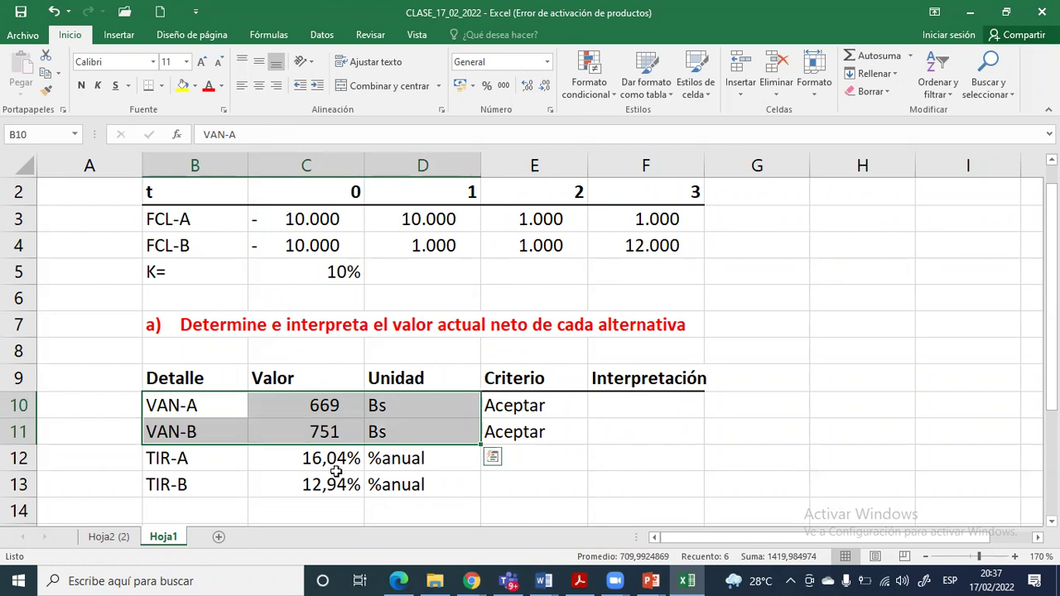
pyautogui.moveTo(175, 458); pyautogui.dragTo(424, 483)
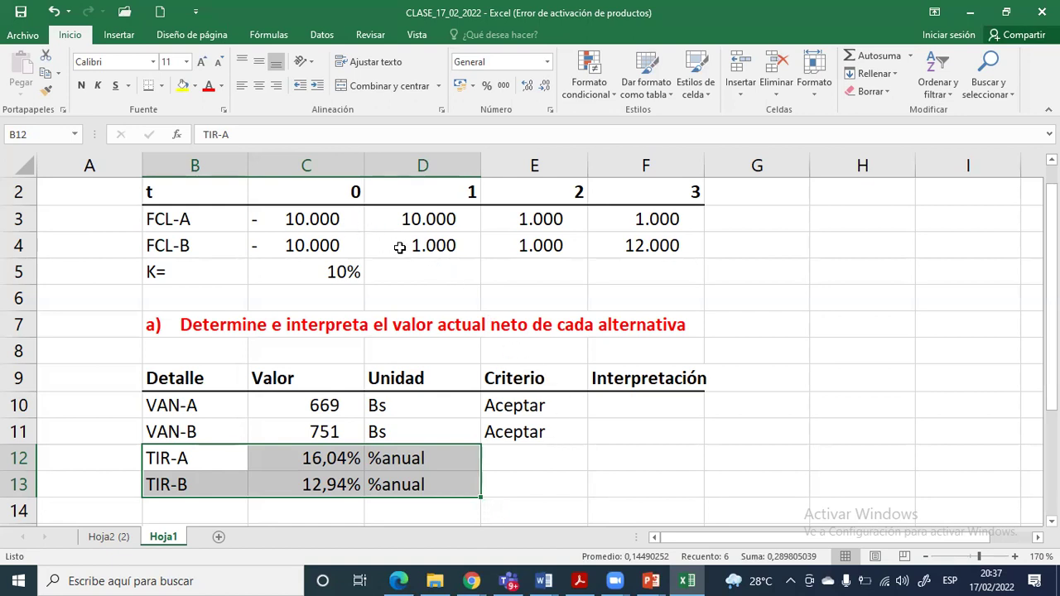
pyautogui.click(640, 245)
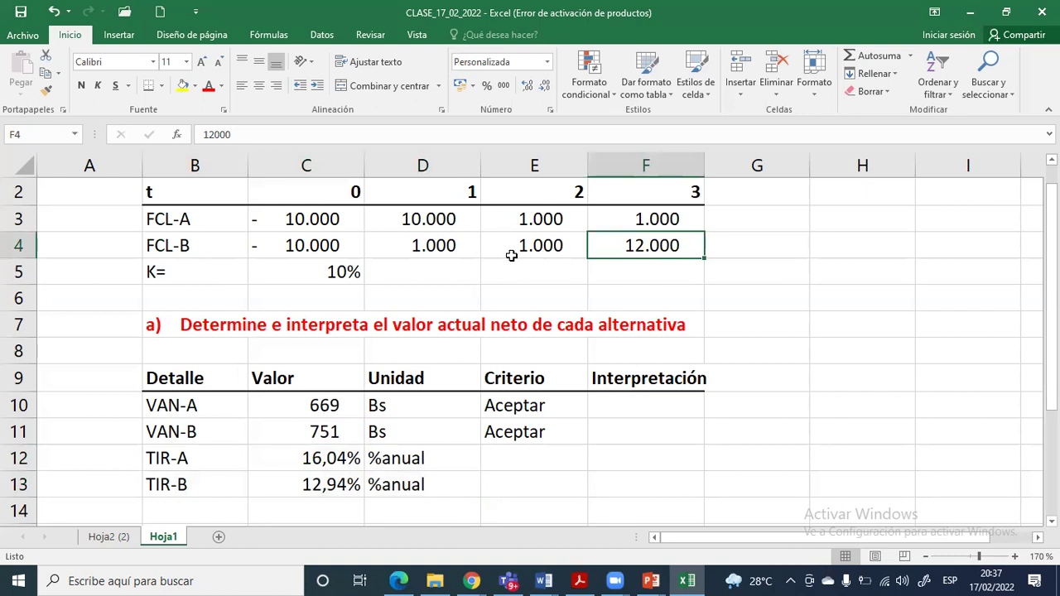
# Try 10000 as FCL-B's period 3 cash flow in F4 and restore it to 12000
pyautogui.write('10000')
pyautogui.press('Return')
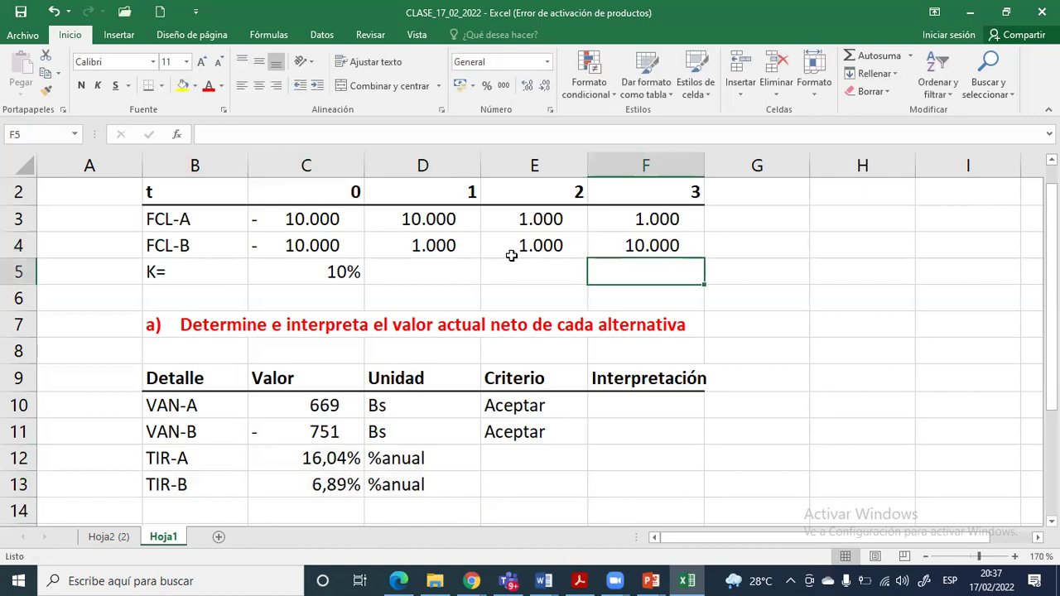
pyautogui.press('Up')
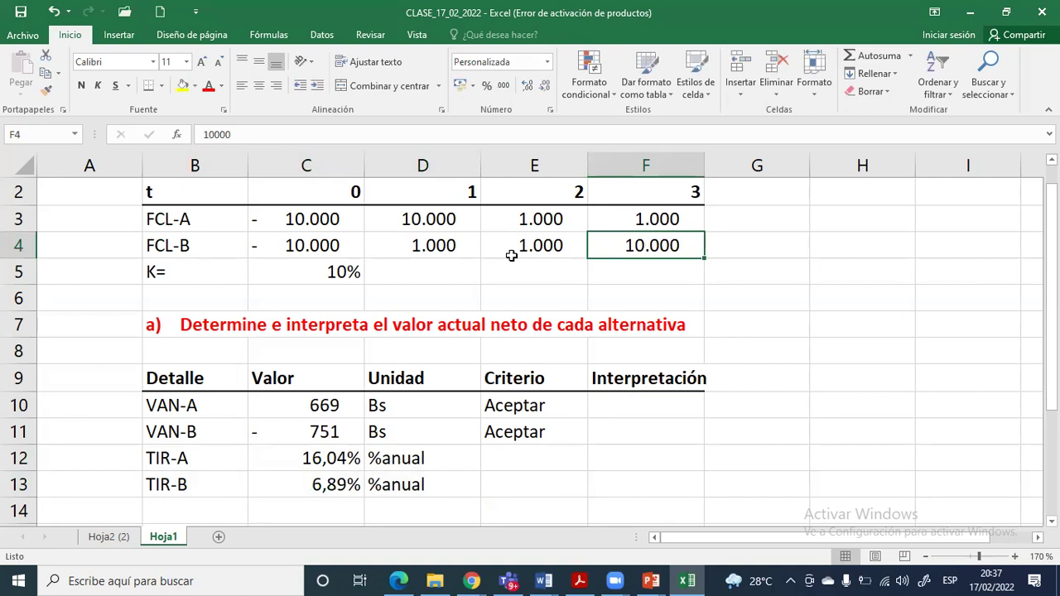
pyautogui.write('12000')
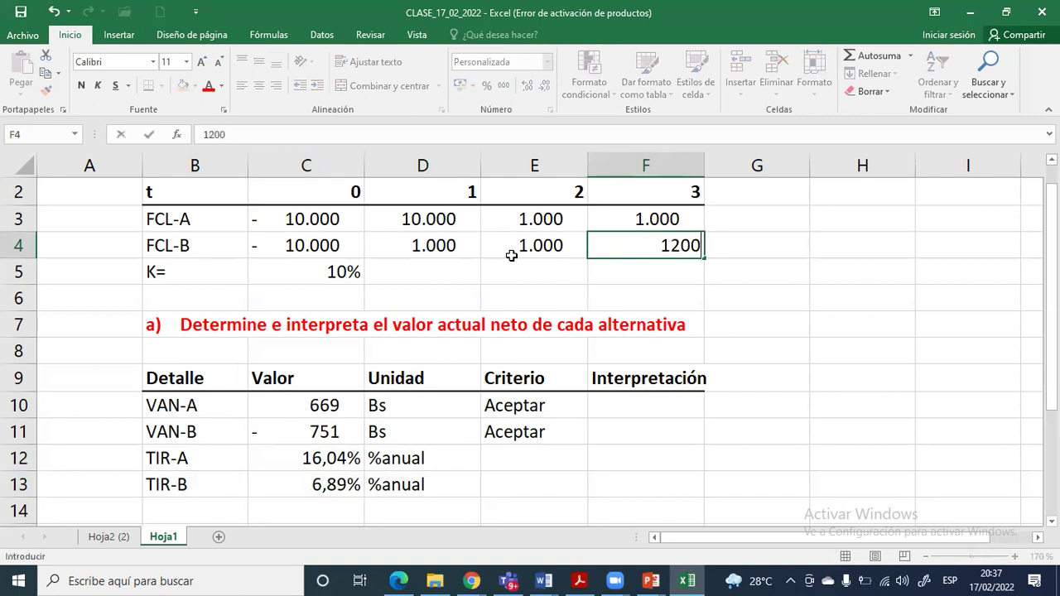
pyautogui.press('Return')
pyautogui.press('Up')
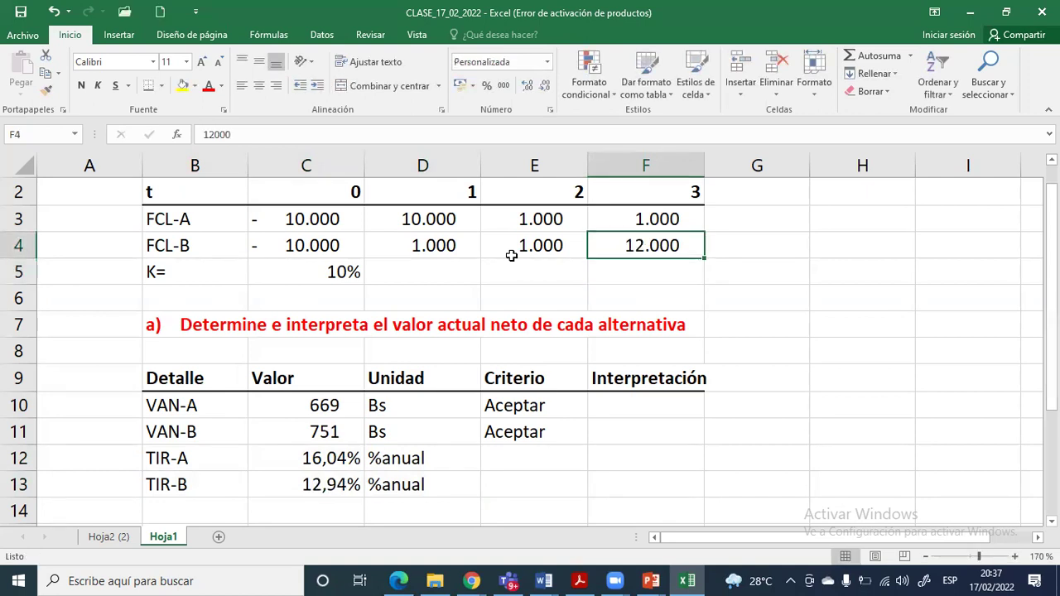
# Examine the FCL-A and FCL-B rows, comparing their initial investments and yearly cash flows
pyautogui.press('Left')
pyautogui.press('Left')
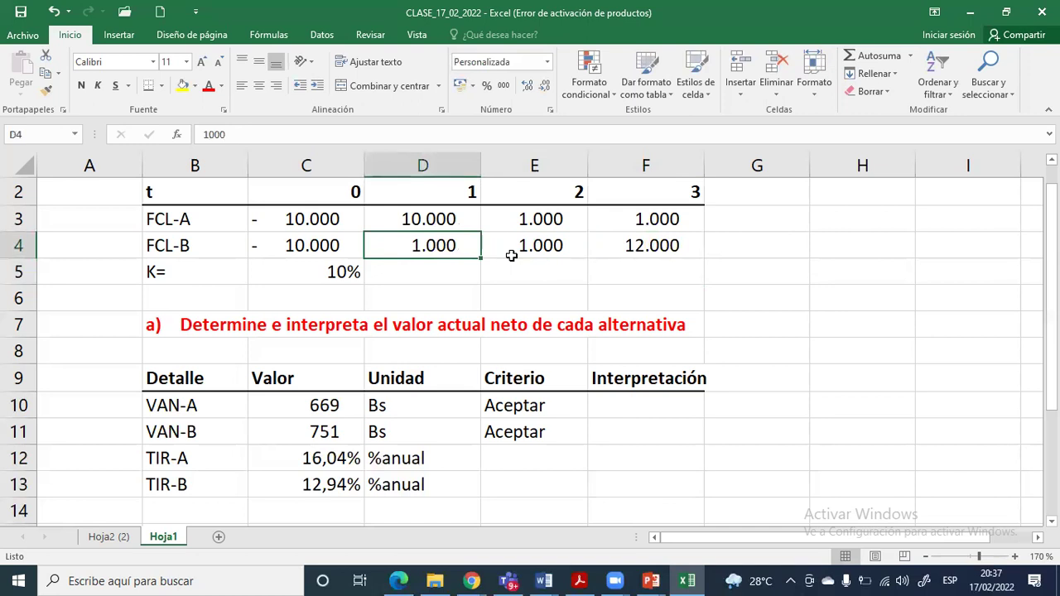
pyautogui.press('Left')
pyautogui.press('Up')
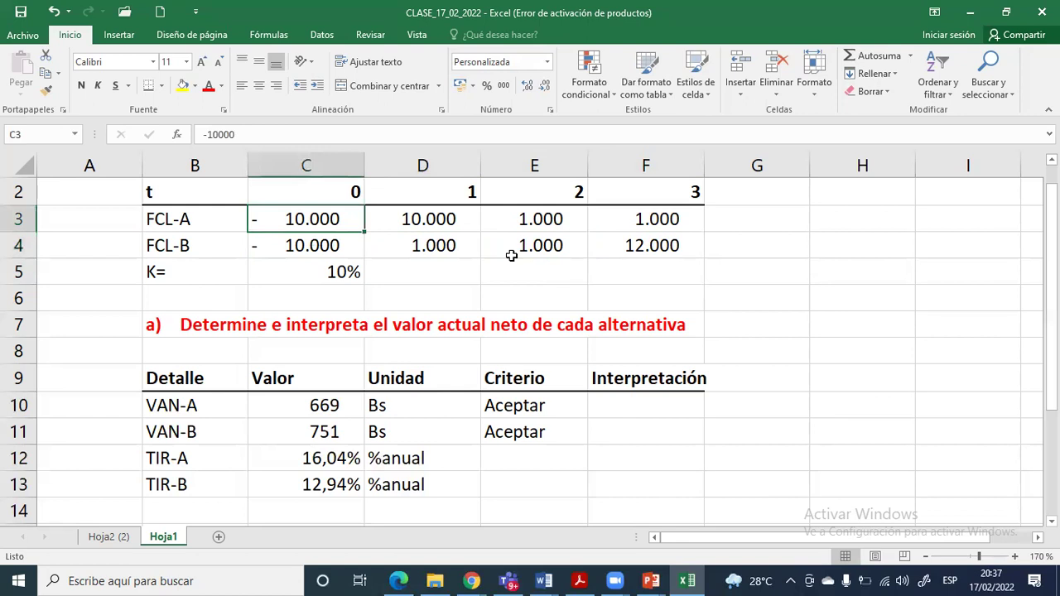
pyautogui.press('Down')
pyautogui.press('Left')
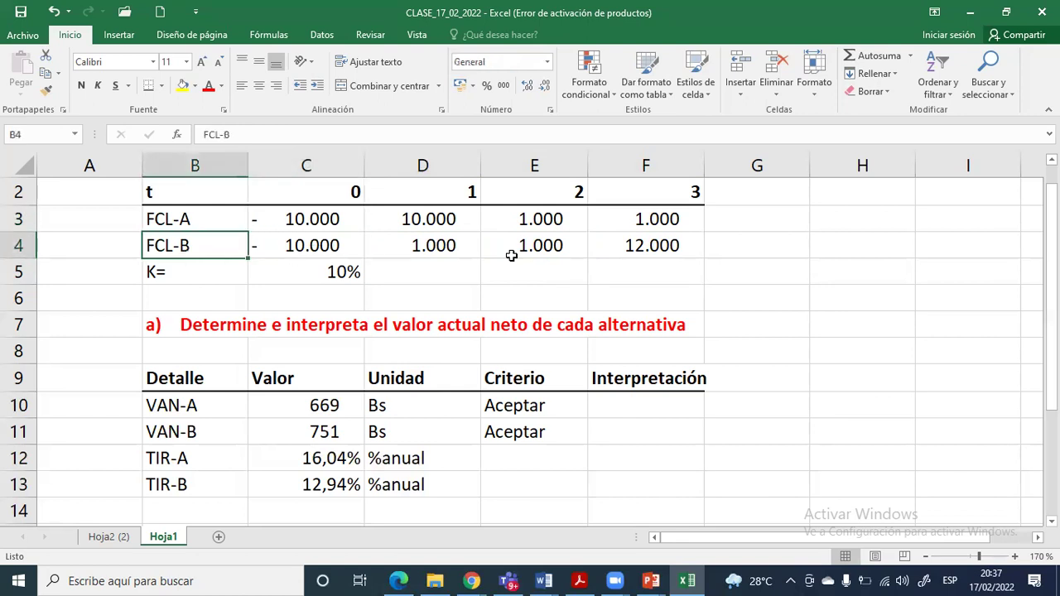
pyautogui.press('Up')
pyautogui.press('Down')
pyautogui.press('Up')
pyautogui.press('Down')
pyautogui.press('Up')
pyautogui.press('Down')
pyautogui.press('Up')
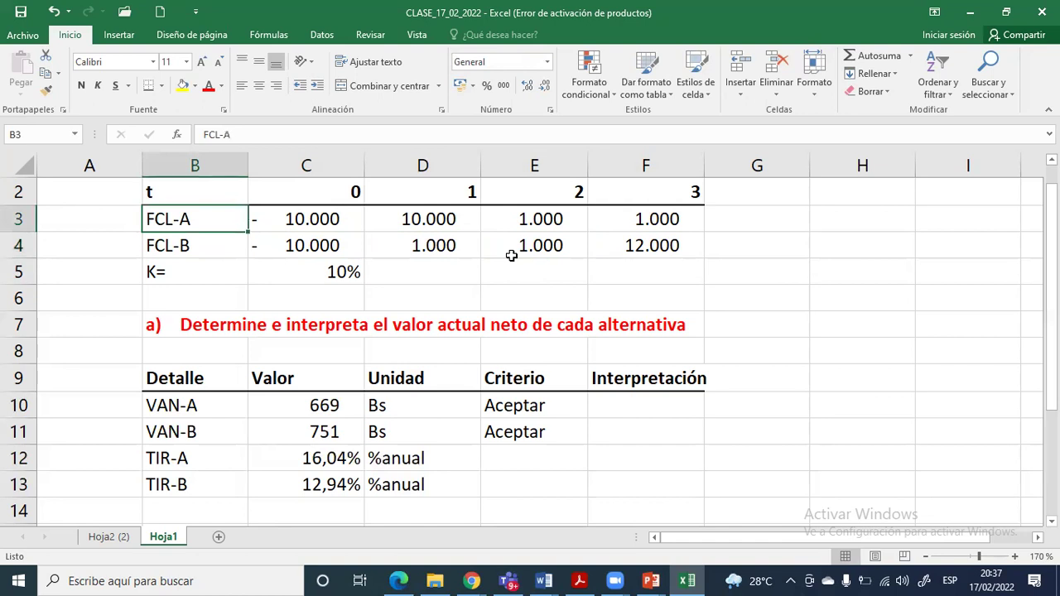
# Review the VAN-A and VAN-B rows and the TIR-A and TIR-B rows of the results table
pyautogui.press('Down')
pyautogui.press('Down')
pyautogui.press('Down')
pyautogui.press('Down')
pyautogui.press('Down')
pyautogui.press('Down')
pyautogui.press('Down')
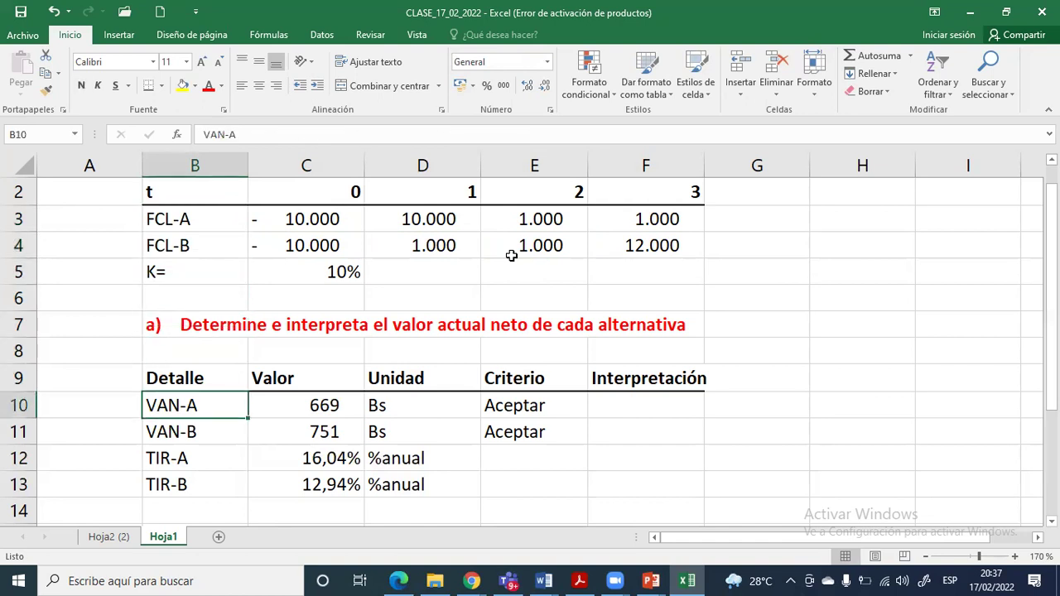
pyautogui.hotkey('shift', 'Right')
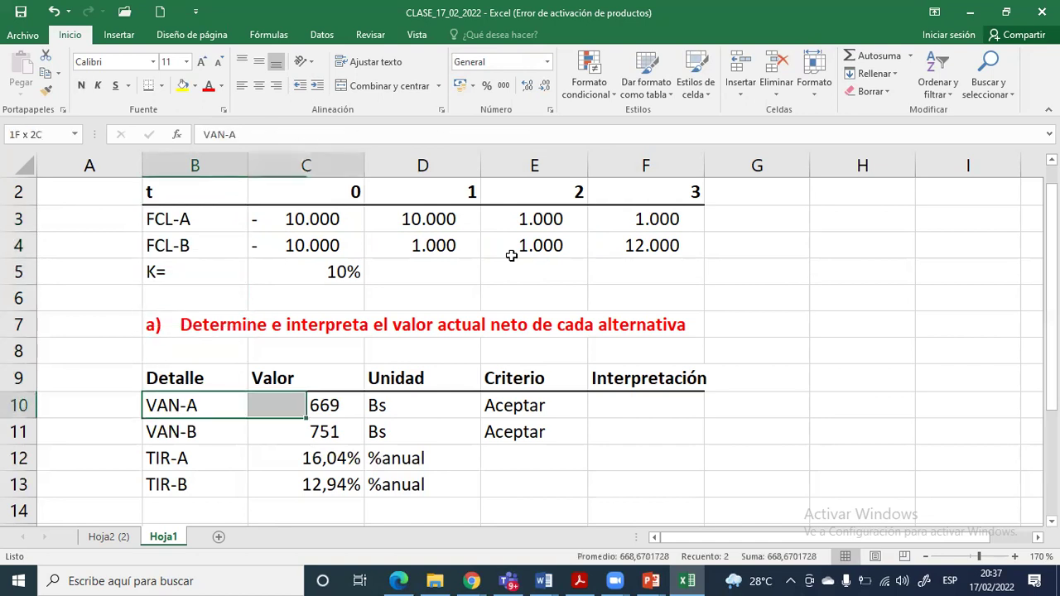
pyautogui.hotkey('shift', 'Right')
pyautogui.hotkey('shift', 'Down')
pyautogui.press('Down')
pyautogui.press('Down')
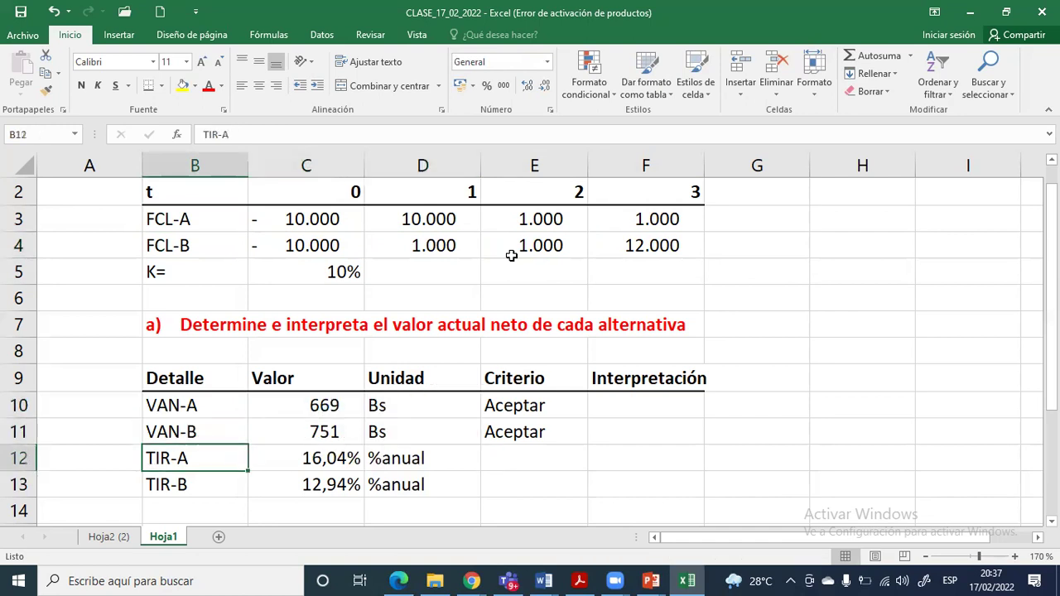
pyautogui.hotkey('shift', 'Right')
pyautogui.hotkey('shift', 'Right')
pyautogui.hotkey('shift', 'Down')
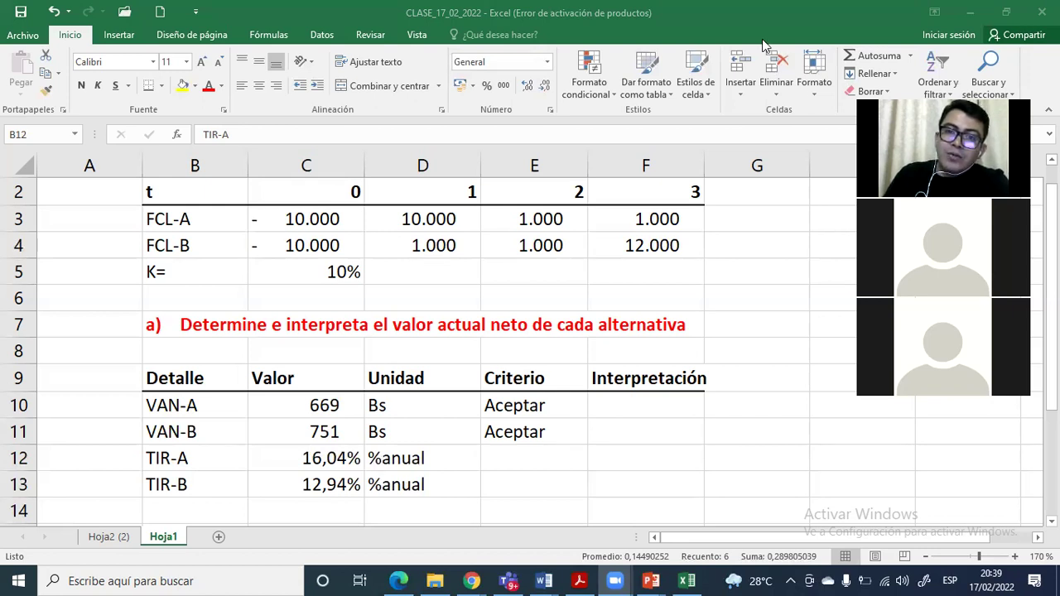
# Mark up the screen with a pink highlight over both initial investments and a frame around periods 0 to 3
pyautogui.moveTo(238, 199)
pyautogui.mouseDown()
pyautogui.moveTo(331, 228)
pyautogui.moveTo(343, 257)
pyautogui.mouseUp()
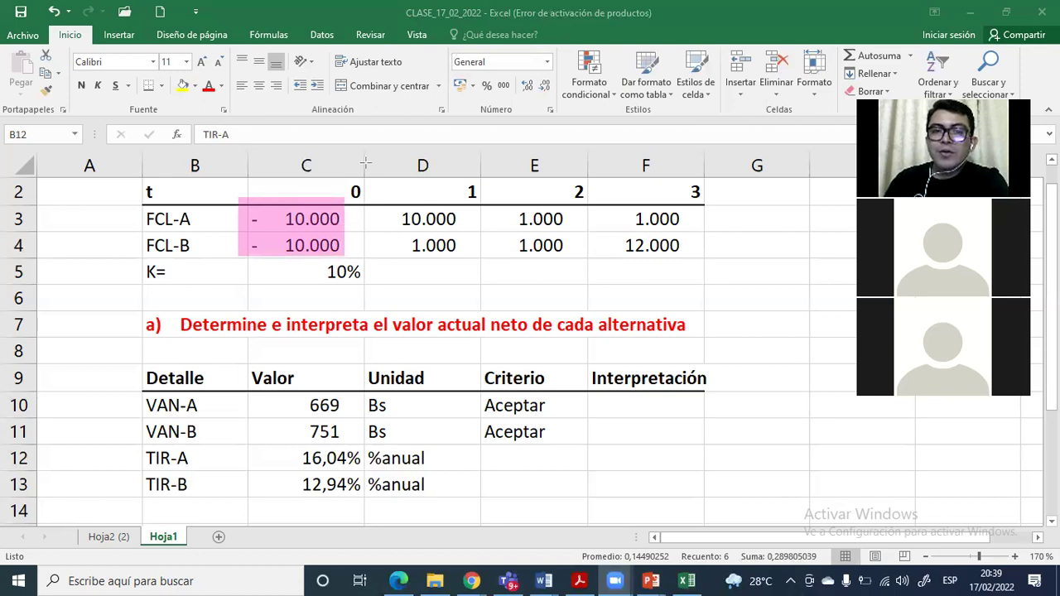
pyautogui.moveTo(355, 187)
pyautogui.mouseDown()
pyautogui.moveTo(461, 207)
pyautogui.moveTo(706, 202)
pyautogui.mouseUp()
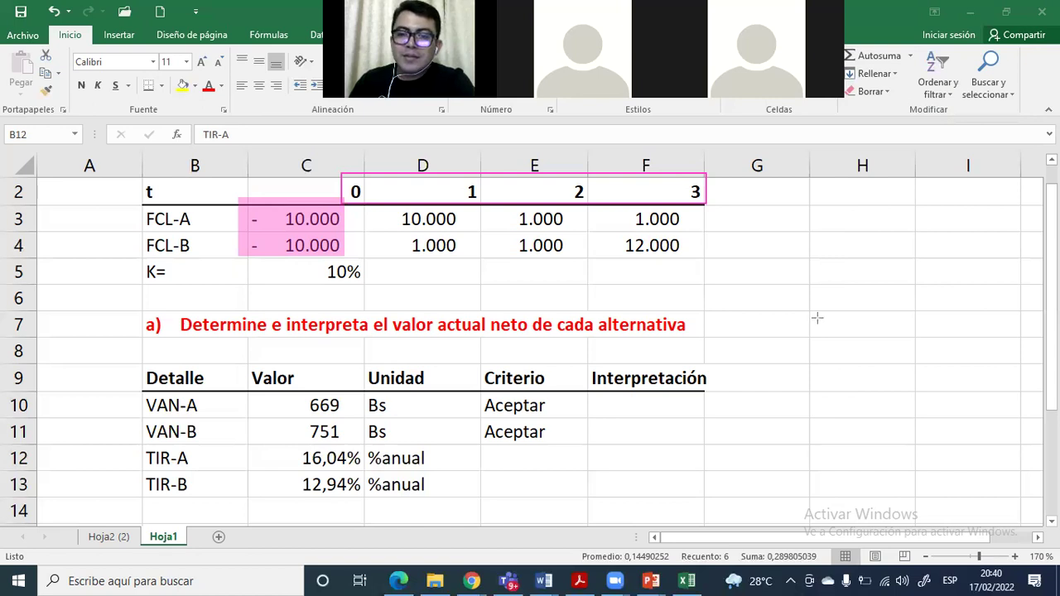
# Draw a cash flow diagram beside the table with a timeline arrow, one initial downward arrow and three upward arrows
pyautogui.moveTo(722, 337); pyautogui.dragTo(979, 337)
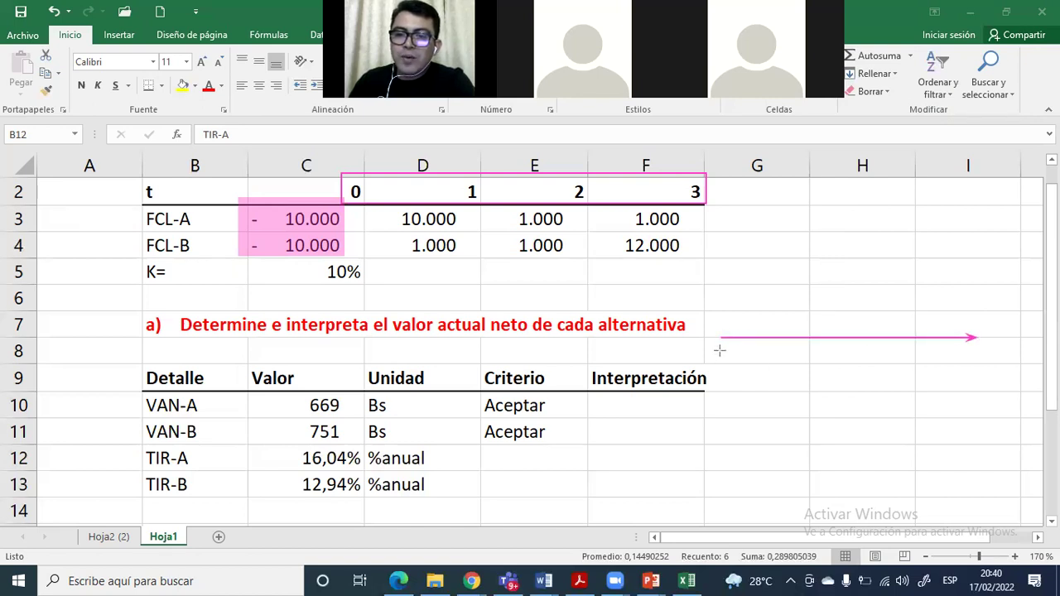
pyautogui.moveTo(725, 338); pyautogui.dragTo(724, 397)
pyautogui.moveTo(787, 338); pyautogui.dragTo(788, 295)
pyautogui.moveTo(856, 337); pyautogui.dragTo(855, 294)
pyautogui.moveTo(896, 338); pyautogui.dragTo(896, 292)
# Draw a second timeline below the first with arrows pointing down, up, down and up in sequence
pyautogui.moveTo(717, 448); pyautogui.dragTo(979, 445)
pyautogui.moveTo(720, 448); pyautogui.dragTo(721, 505)
pyautogui.moveTo(779, 447); pyautogui.dragTo(779, 396)
pyautogui.moveTo(837, 448); pyautogui.dragTo(840, 484)
pyautogui.moveTo(905, 447); pyautogui.dragTo(904, 389)
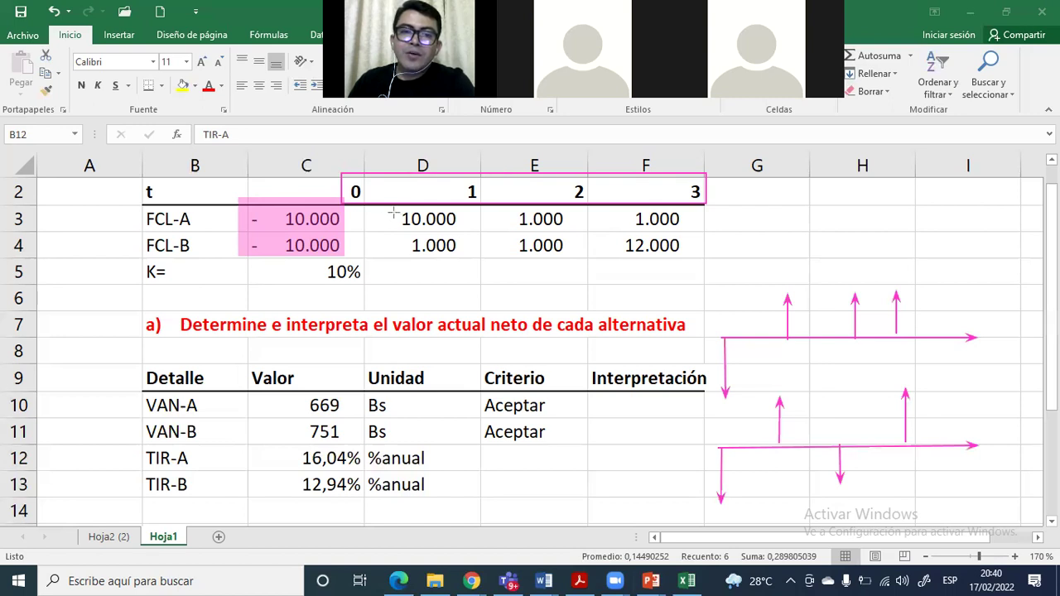
# Highlight the period 1 to 3 cash flows of FCL-A and FCL-B, and clear all screen annotations
pyautogui.moveTo(385, 211)
pyautogui.mouseDown()
pyautogui.moveTo(613, 212)
pyautogui.moveTo(697, 225)
pyautogui.mouseUp()
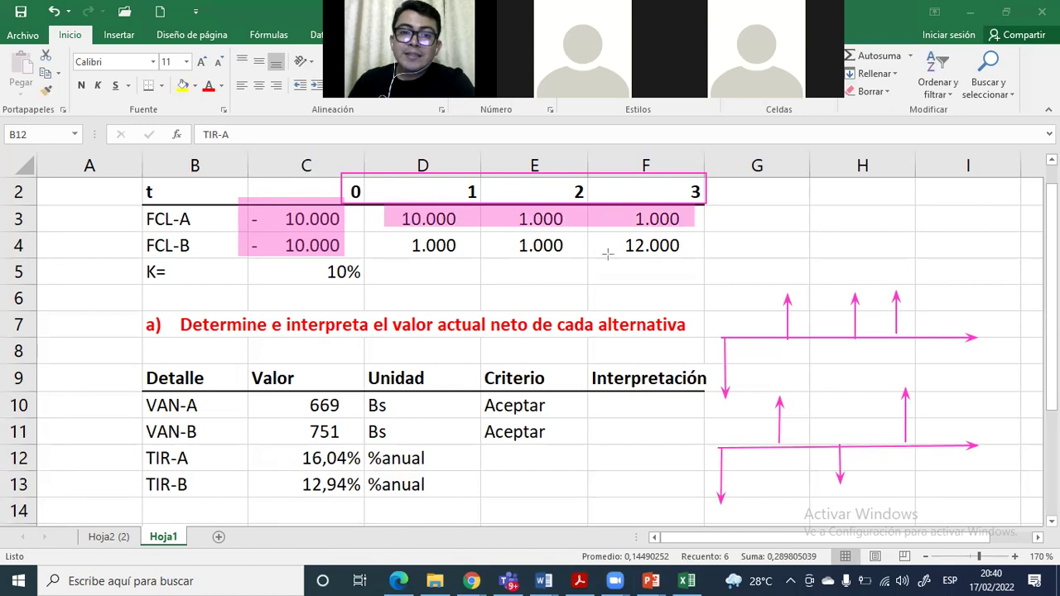
pyautogui.moveTo(394, 237)
pyautogui.mouseDown()
pyautogui.moveTo(599, 264)
pyautogui.moveTo(698, 263)
pyautogui.mouseUp()
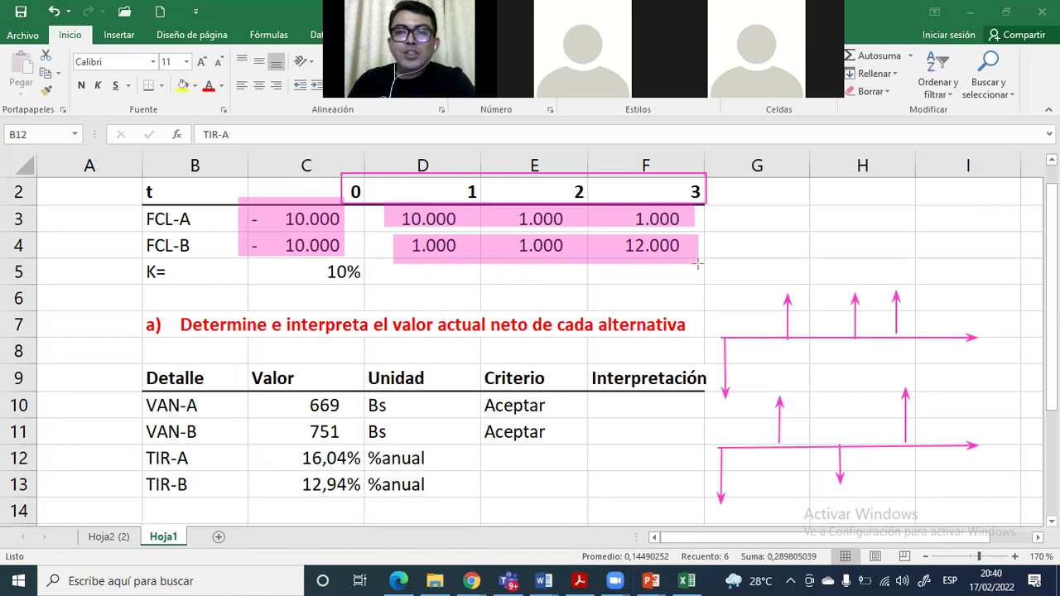
pyautogui.hotkey('ctrl', 'z')
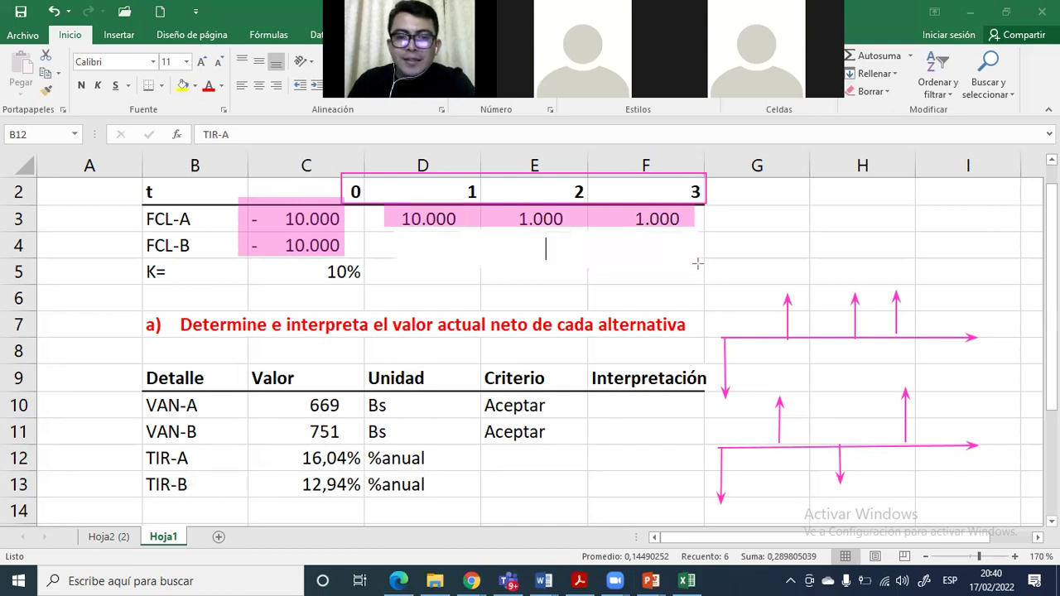
pyautogui.press('Escape')
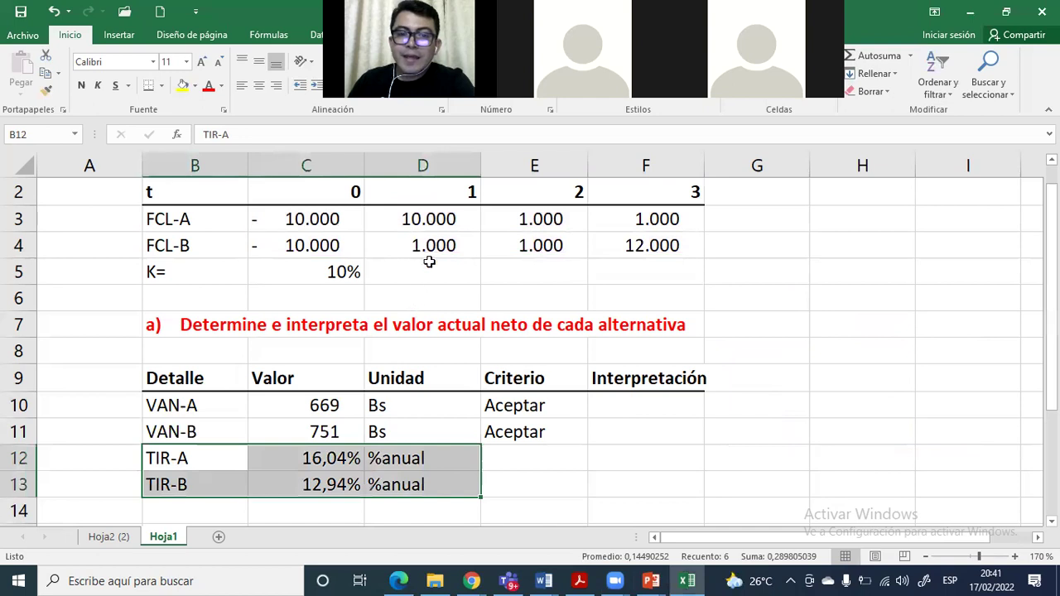
# Compare the cash flows in D3:F4 with the TIR results in rows 12–13 and the VAN results in rows 10–11
pyautogui.moveTo(433, 216); pyautogui.dragTo(635, 245)
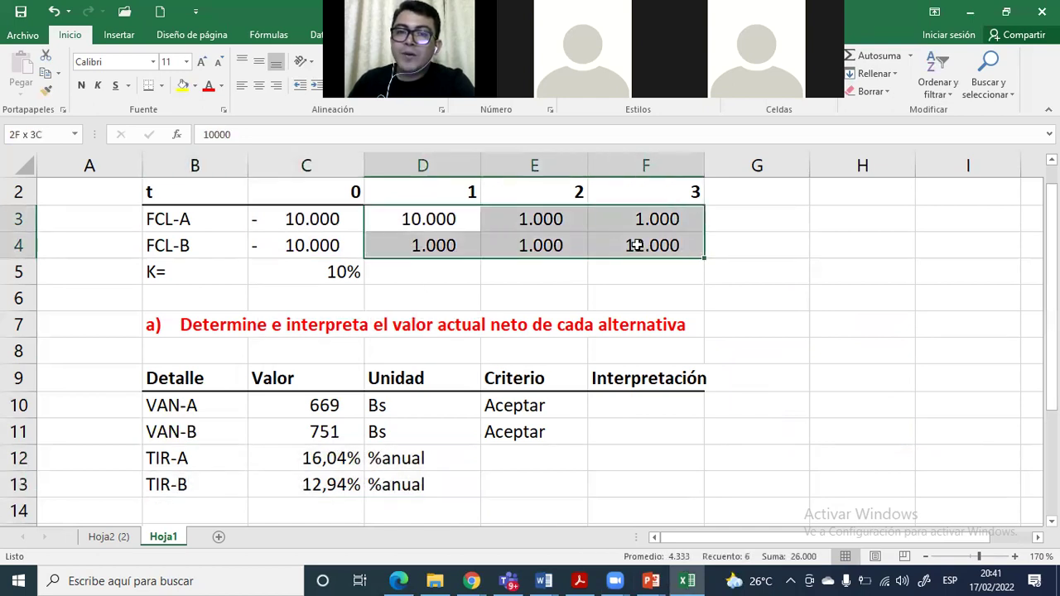
pyautogui.moveTo(635, 245); pyautogui.dragTo(634, 245)
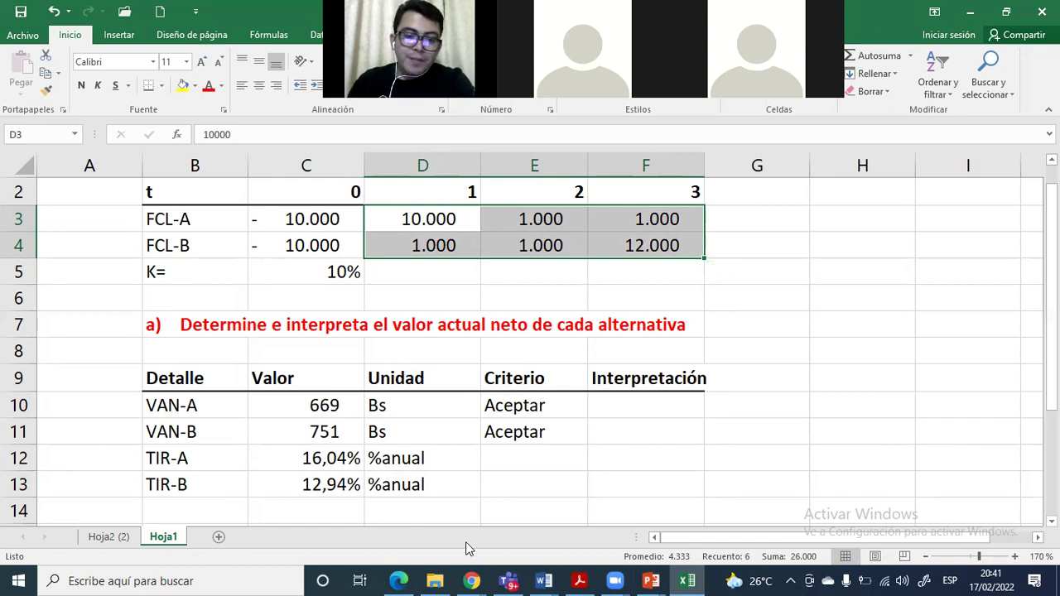
pyautogui.moveTo(165, 458); pyautogui.dragTo(377, 485)
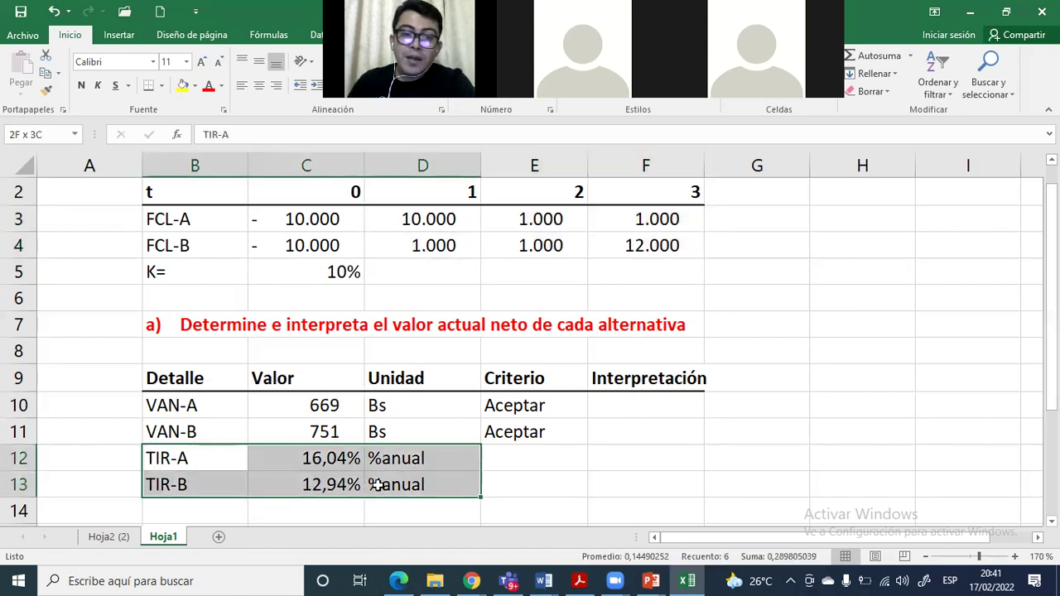
pyautogui.moveTo(176, 461); pyautogui.dragTo(378, 484)
pyautogui.moveTo(180, 404); pyautogui.dragTo(362, 425)
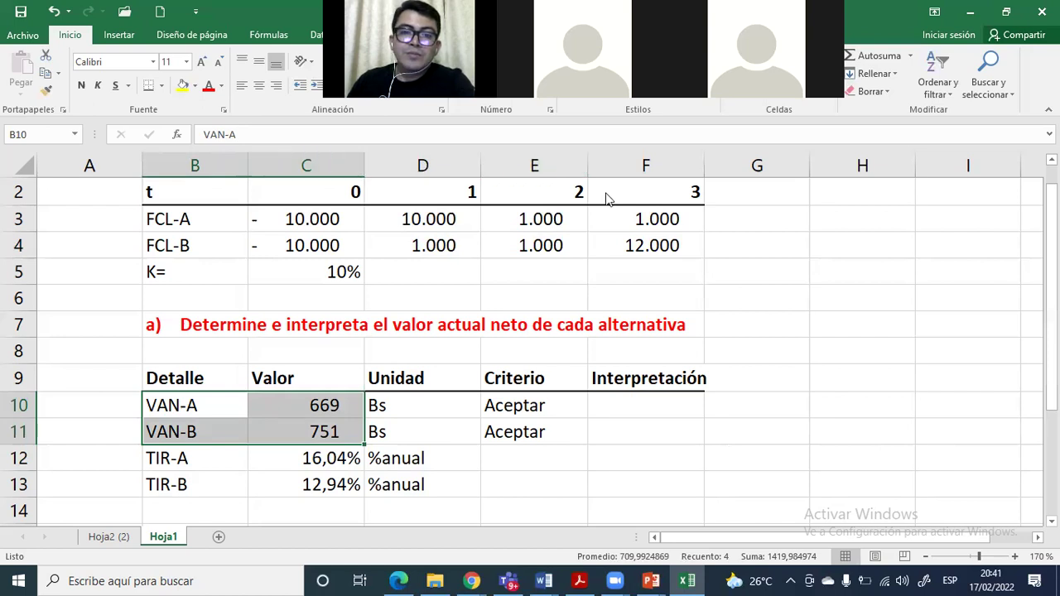
# Circle the initial investments, periods 0 to 3 and the period 1 to 3 cash flows in green, adding two pen strokes beside them
pyautogui.moveTo(273, 205)
pyautogui.mouseDown()
pyautogui.moveTo(354, 248)
pyautogui.moveTo(277, 207)
pyautogui.mouseUp()
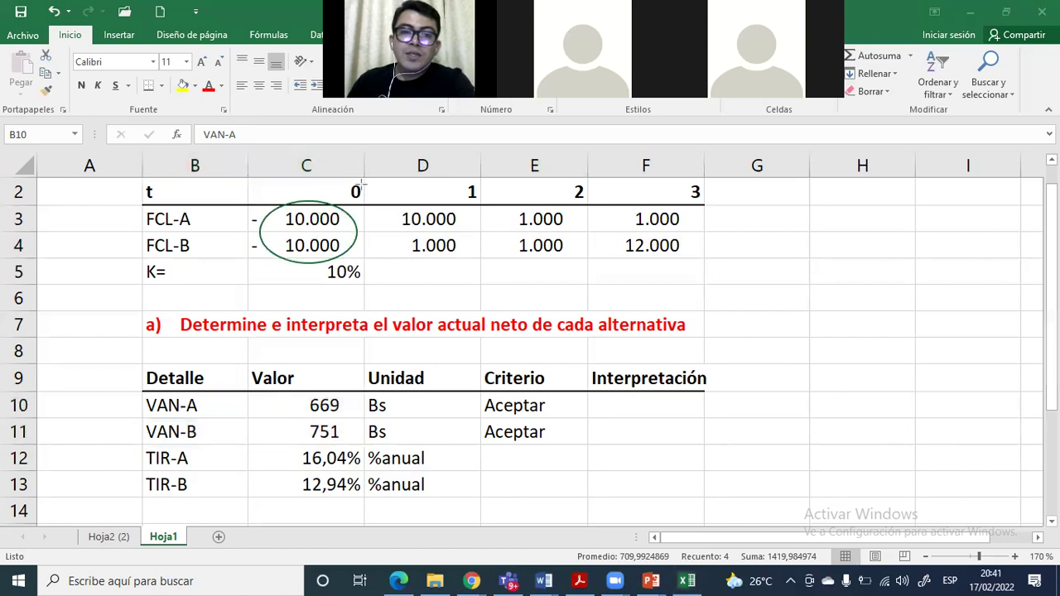
pyautogui.moveTo(370, 192)
pyautogui.mouseDown()
pyautogui.moveTo(651, 209)
pyautogui.moveTo(712, 197)
pyautogui.moveTo(725, 207)
pyautogui.mouseUp()
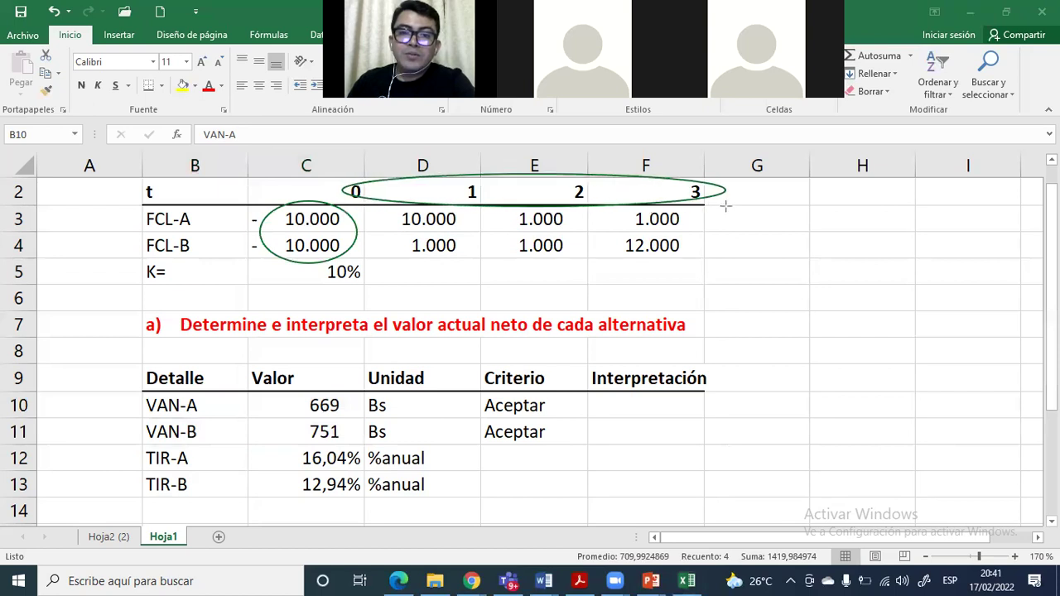
pyautogui.moveTo(372, 202); pyautogui.dragTo(511, 248)
pyautogui.moveTo(623, 263); pyautogui.dragTo(720, 270)
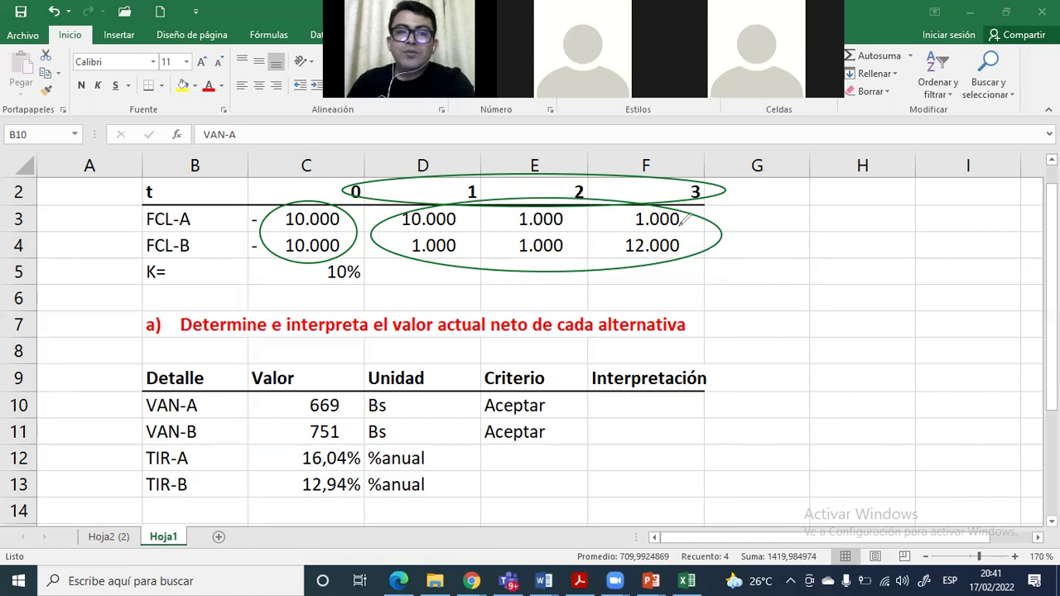
pyautogui.moveTo(720, 202); pyautogui.dragTo(790, 211)
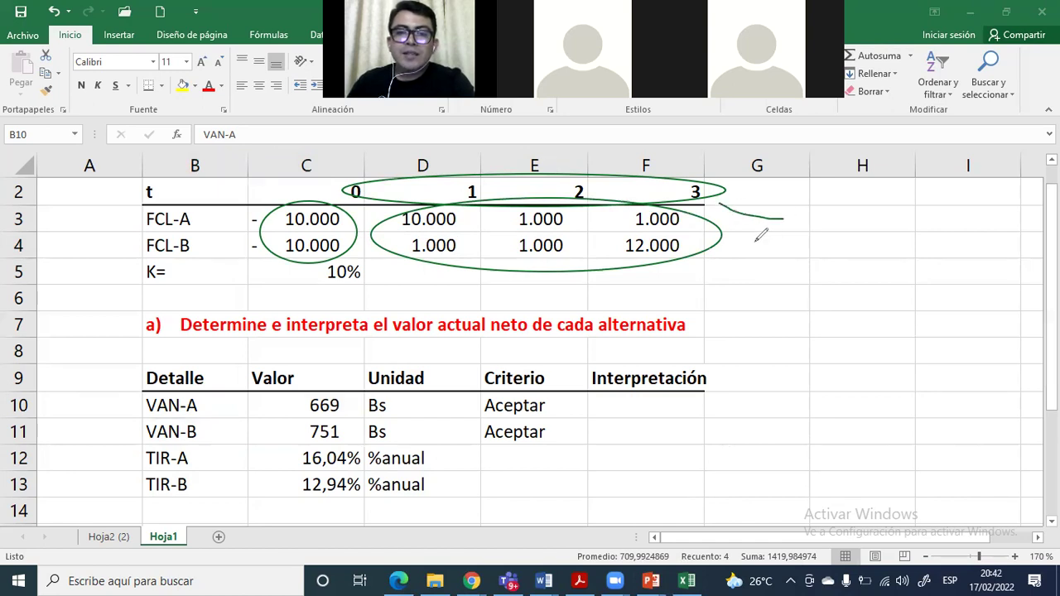
pyautogui.moveTo(726, 256); pyautogui.dragTo(786, 230)
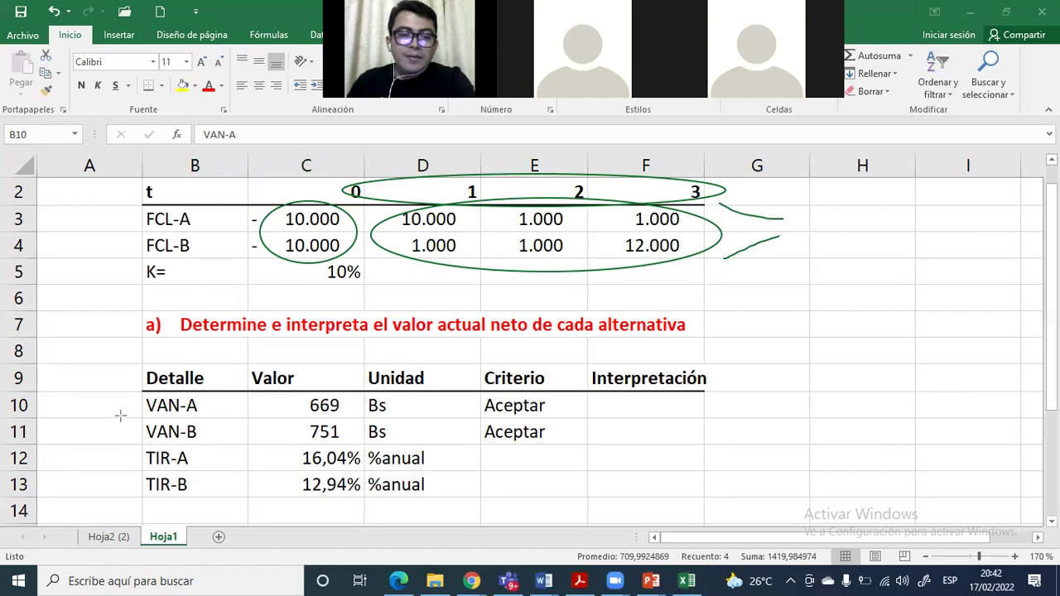
# Circle the VAN-B and TIR-A rows, highlight FCL-A's period 1 and FCL-B's period 3 cash flows, and clear the screen annotations
pyautogui.moveTo(214, 431)
pyautogui.mouseDown()
pyautogui.moveTo(336, 438)
pyautogui.moveTo(415, 424)
pyautogui.mouseUp()
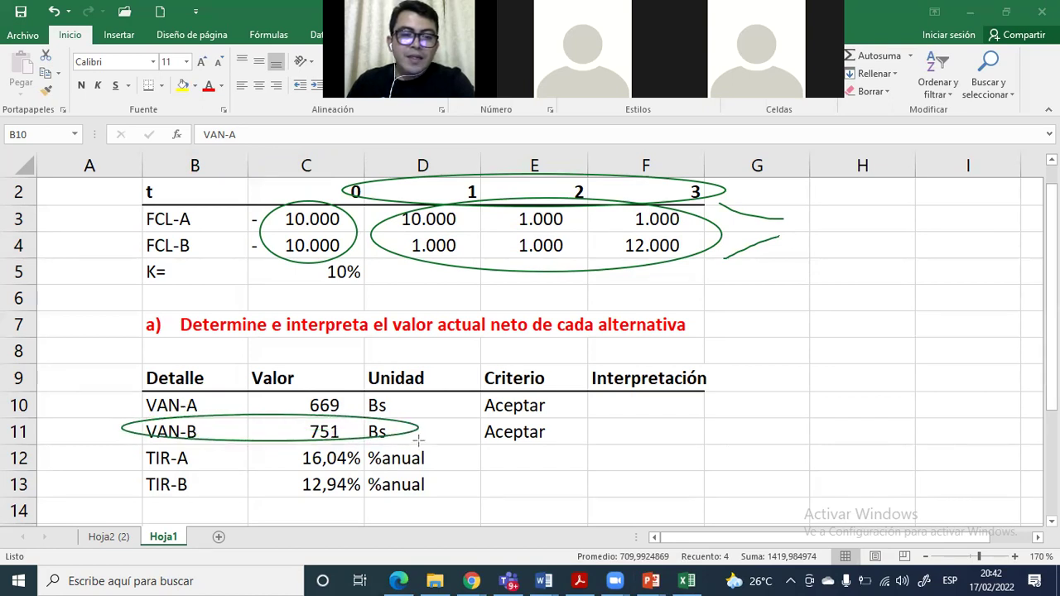
pyautogui.moveTo(166, 456); pyautogui.dragTo(460, 469)
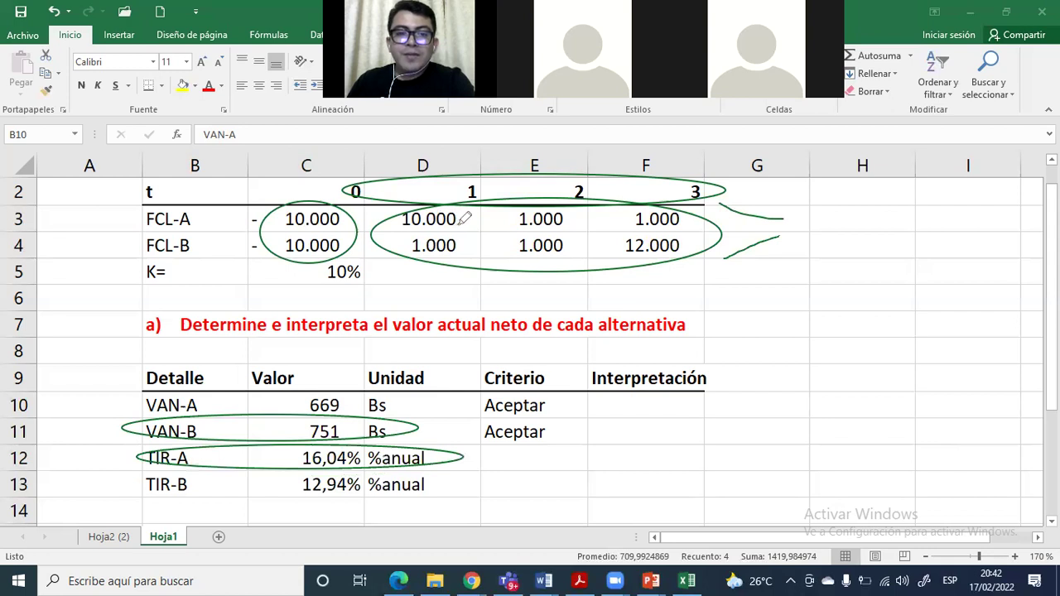
pyautogui.moveTo(468, 215)
pyautogui.mouseDown()
pyautogui.moveTo(421, 194)
pyautogui.moveTo(406, 217)
pyautogui.moveTo(455, 199)
pyautogui.mouseUp()
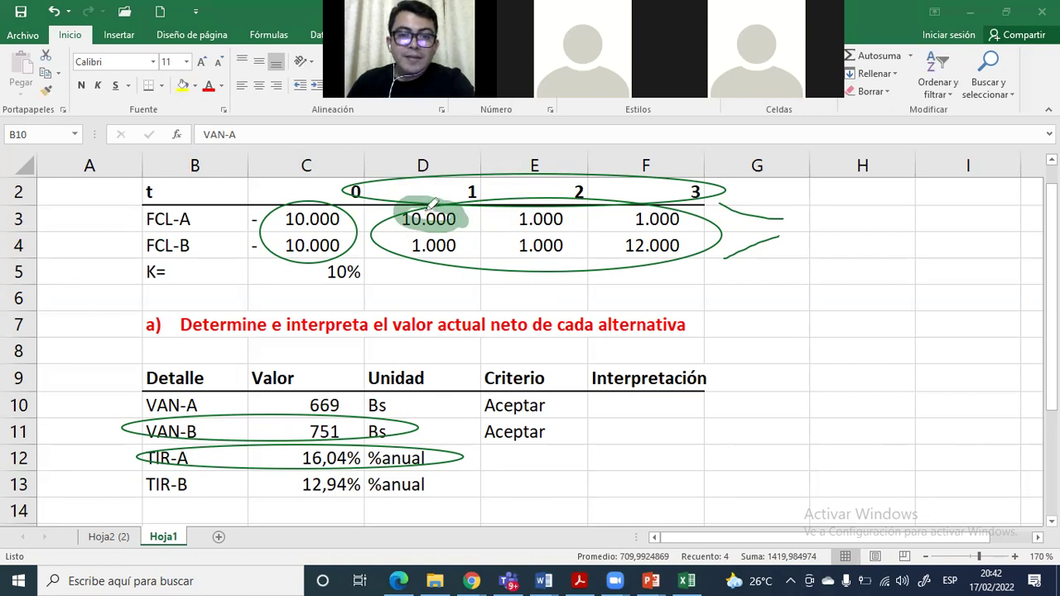
pyautogui.moveTo(666, 236)
pyautogui.mouseDown()
pyautogui.moveTo(642, 257)
pyautogui.moveTo(654, 248)
pyautogui.mouseUp()
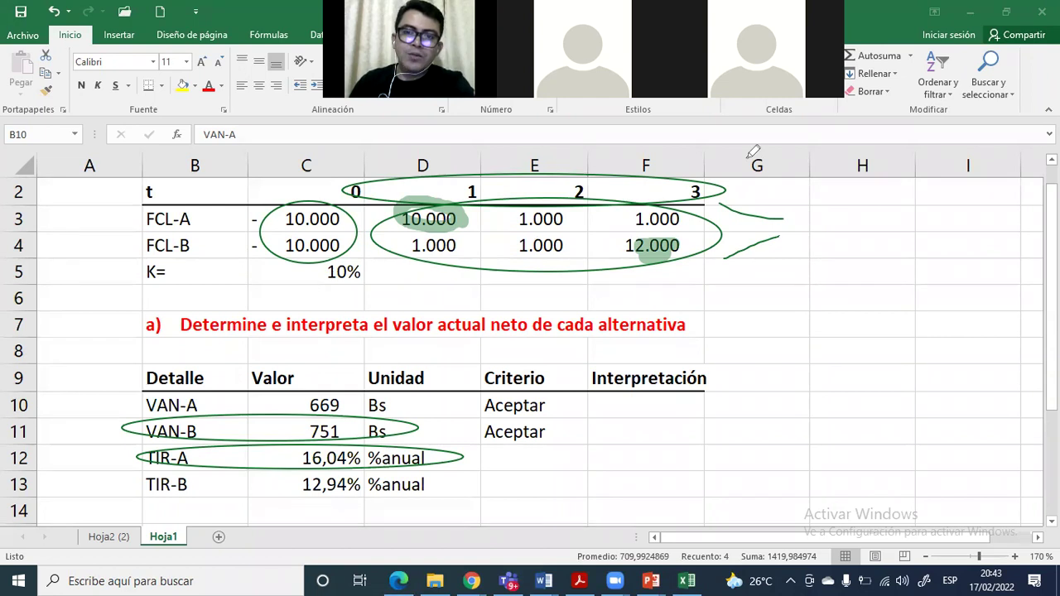
pyautogui.press('Escape')
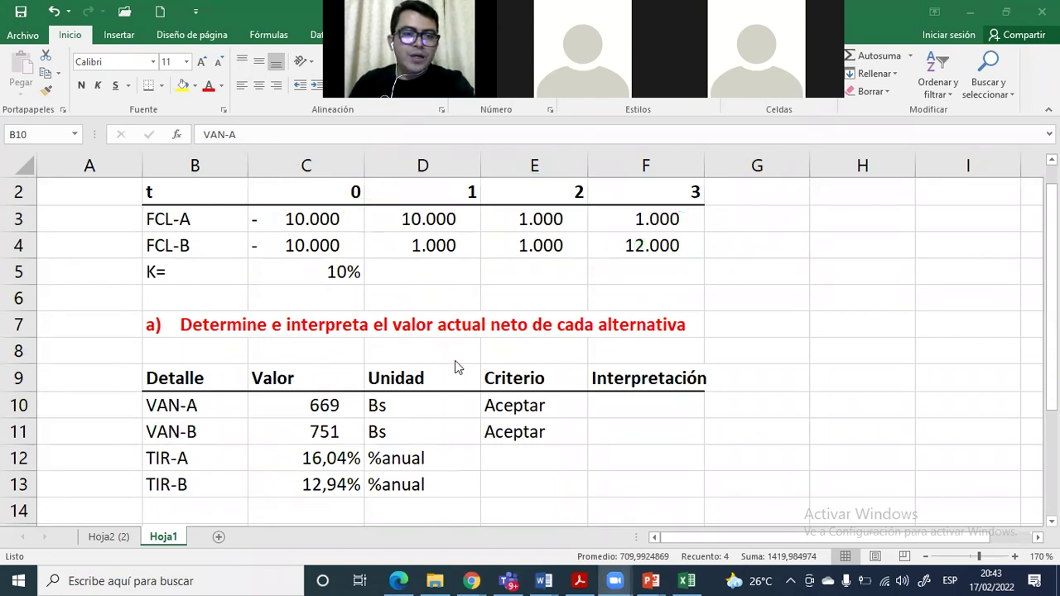
# Select the TIR-A and TIR-B results with their units in B12:D13
pyautogui.scroll(-1, 356, 414)
pyautogui.moveTo(182, 378); pyautogui.dragTo(387, 398)
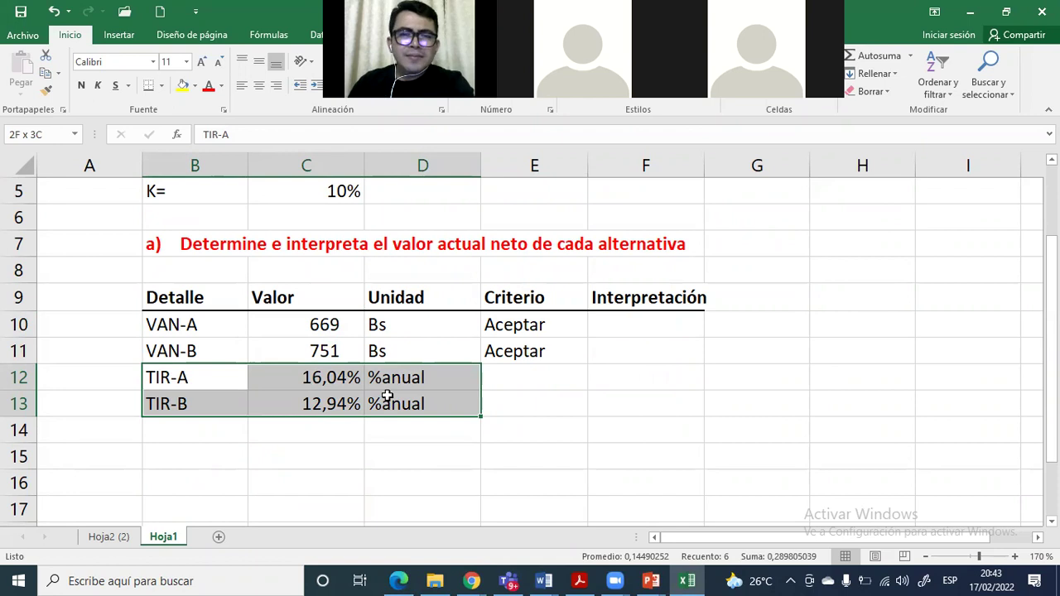
# Copy the text of question b) about both projects' VAN profile from the Word problem sheet, with B15 selected as destination in Excel
pyautogui.click(207, 452)
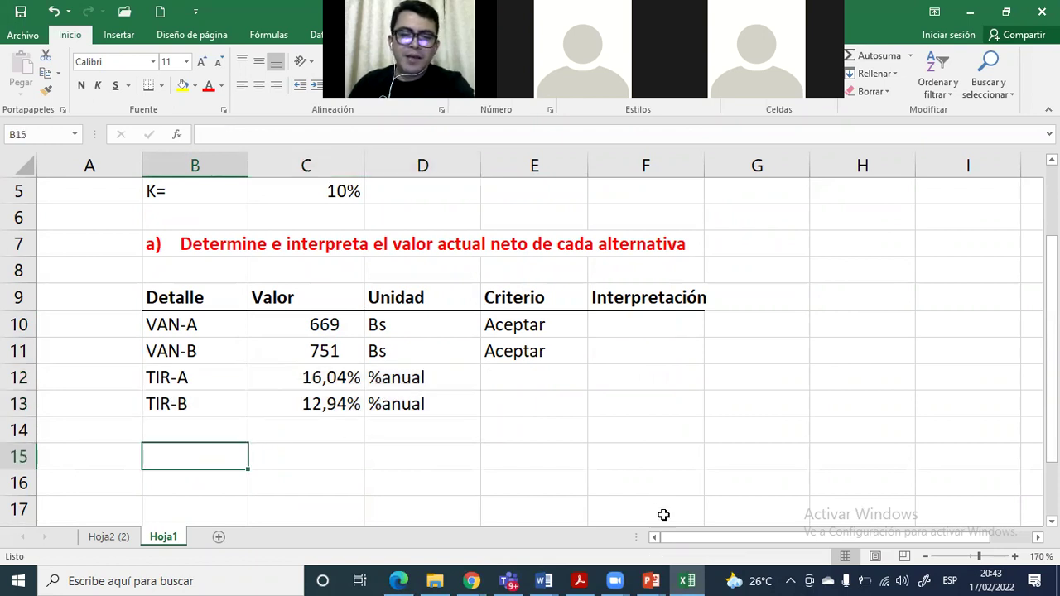
pyautogui.click(543, 581)
pyautogui.click(603, 518)
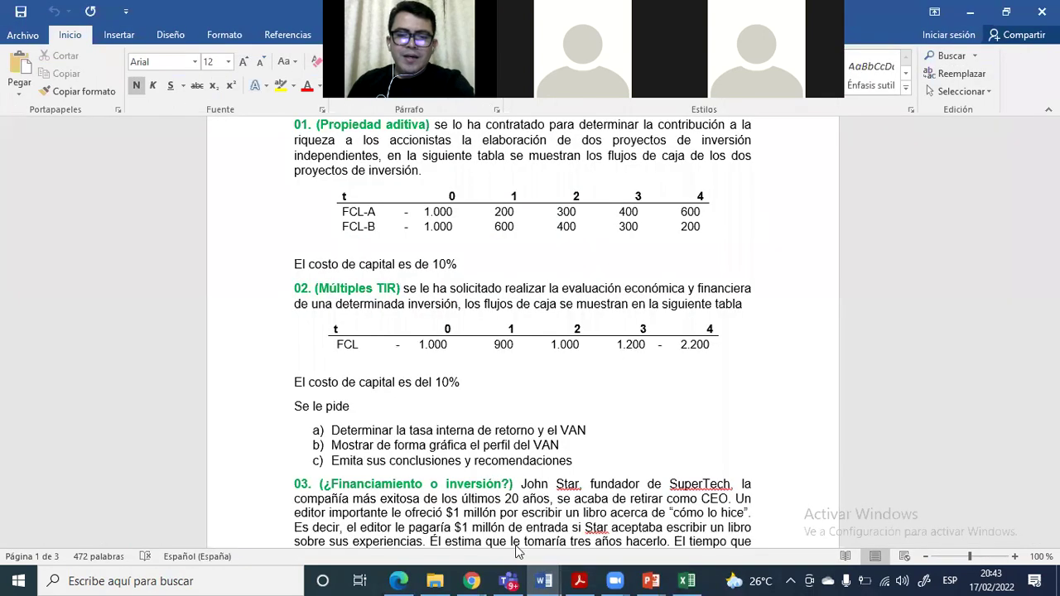
pyautogui.click(460, 510)
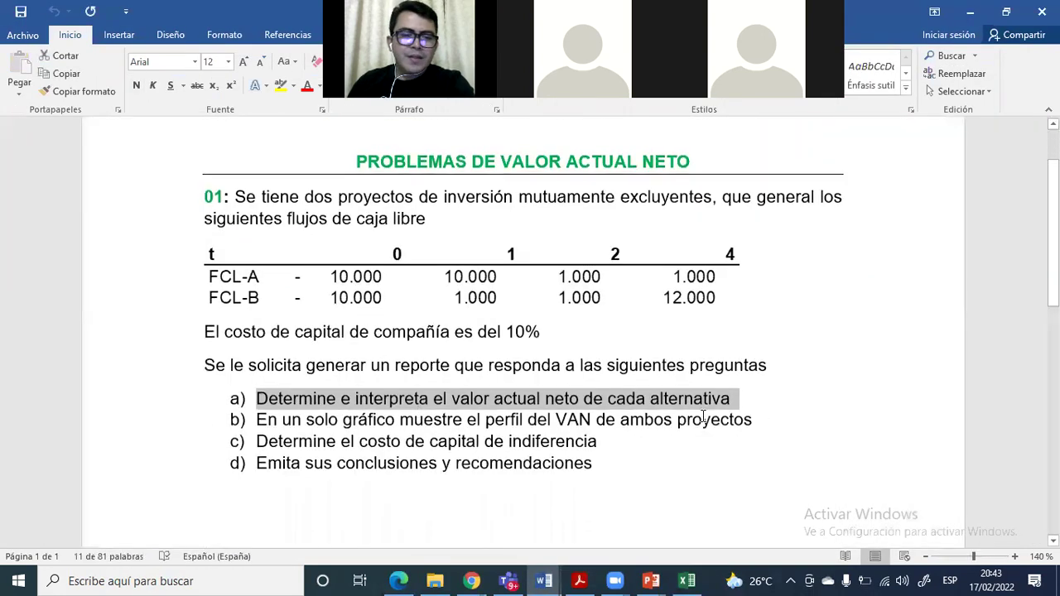
pyautogui.click(611, 423)
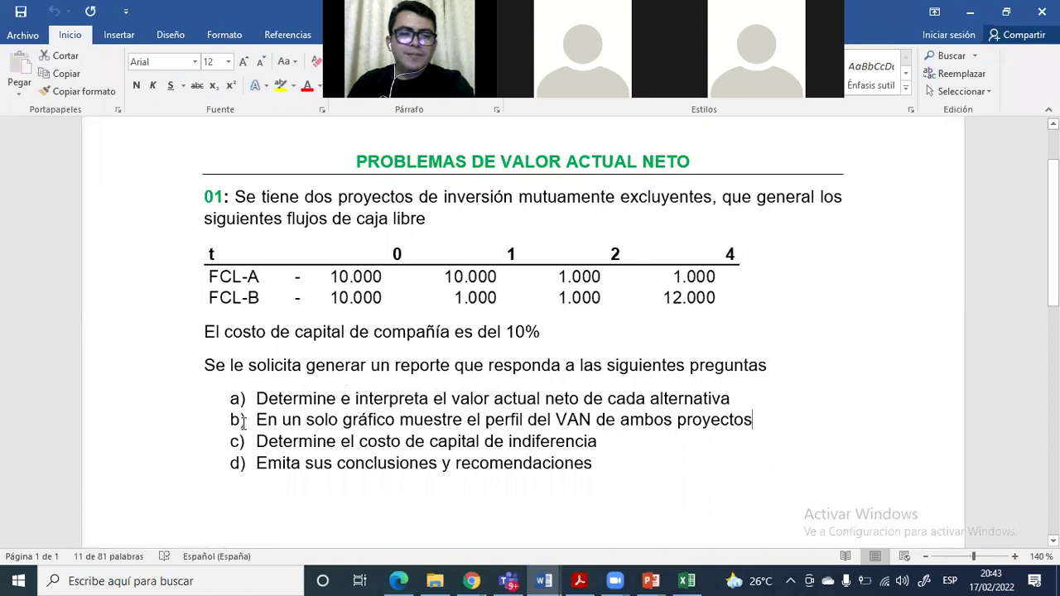
pyautogui.tripleClick(242, 421)
# Switch back to Excel and paste the question into B15 as text only, undoing the first paste that kept the Word formatting
pyautogui.click(686, 581)
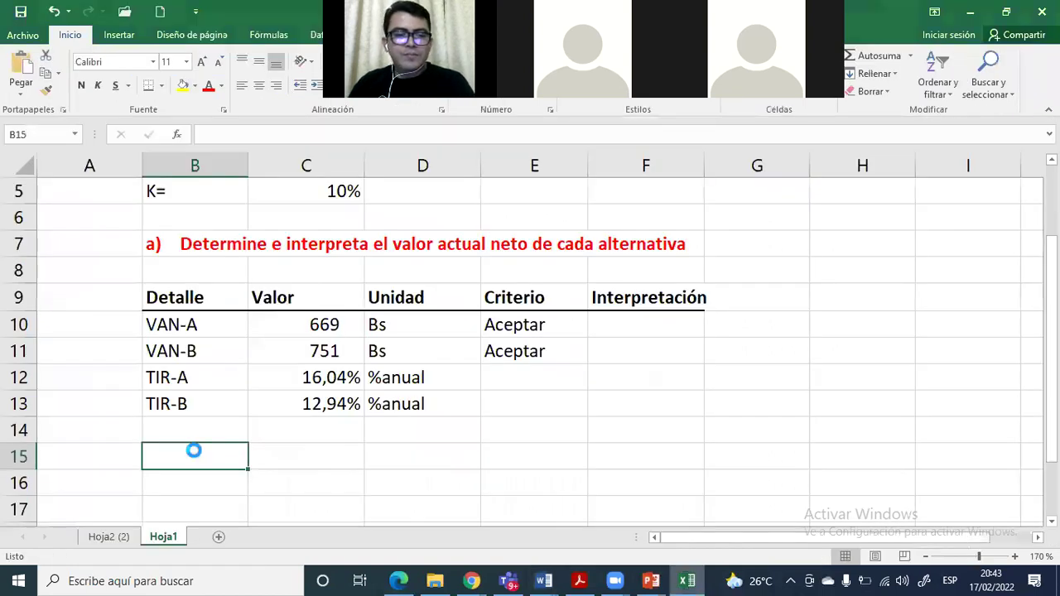
pyautogui.write('b) En un solo gráfico muestre el perfil del VAN de ambos proyectos')
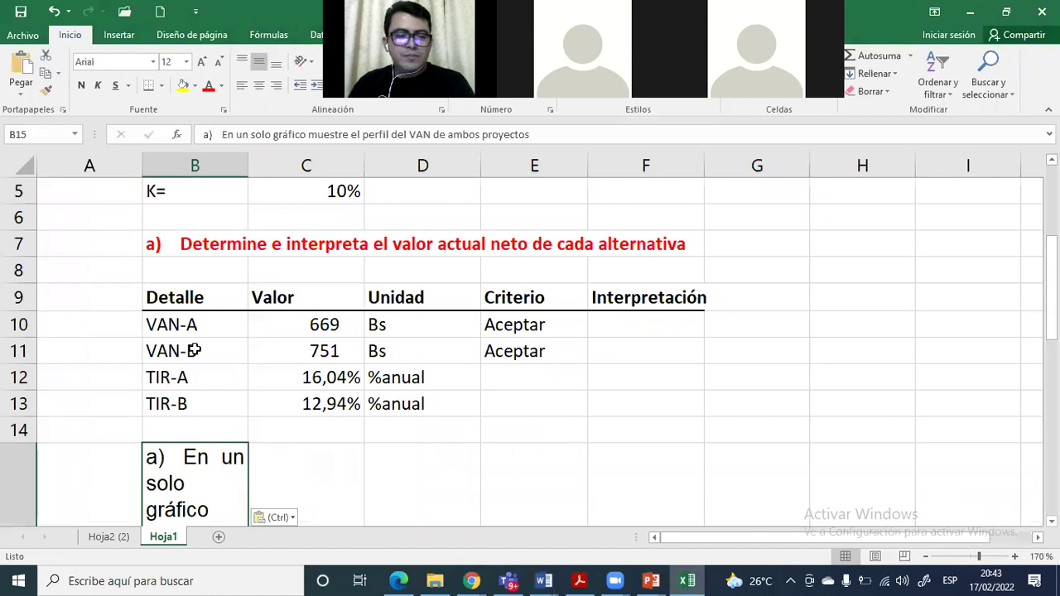
pyautogui.hotkey('ctrl', 'z')
pyautogui.rightClick(199, 327)
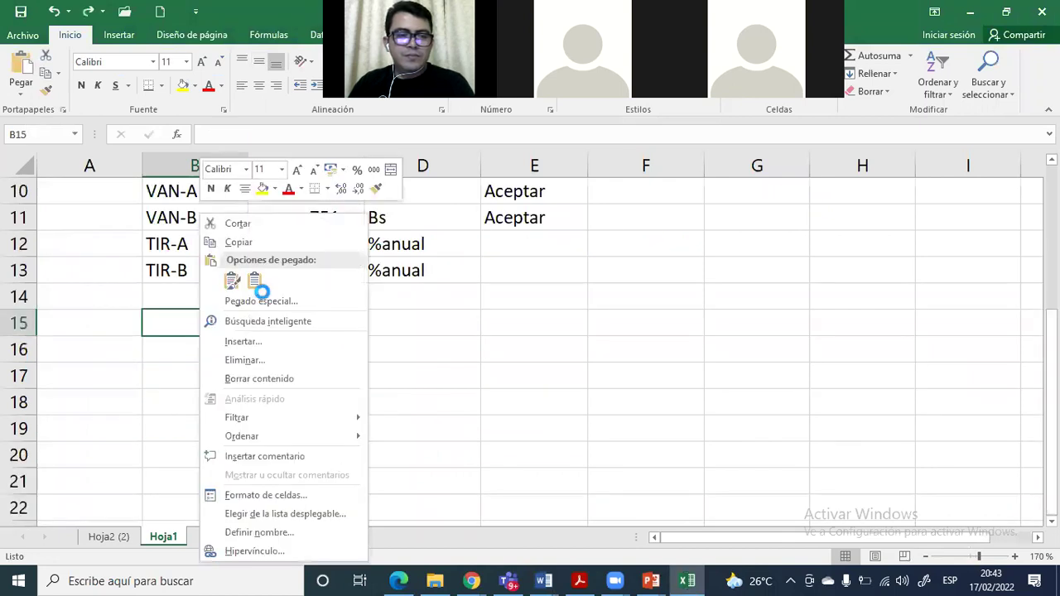
pyautogui.press('Return')
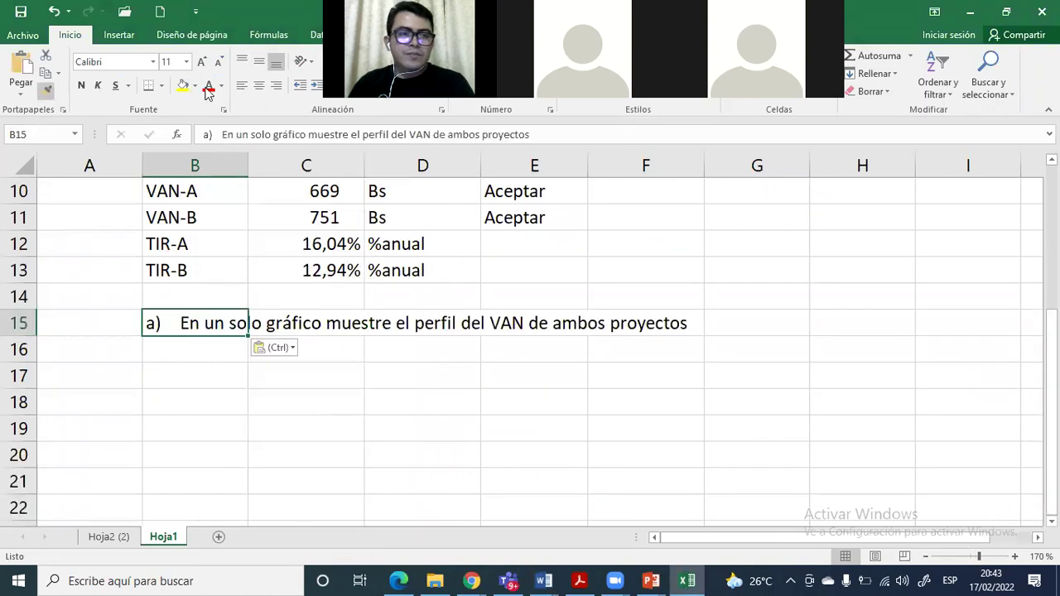
# Format the question heading in B15 in bold red and change its letter to b)
pyautogui.hotkey('ctrl', 'z')
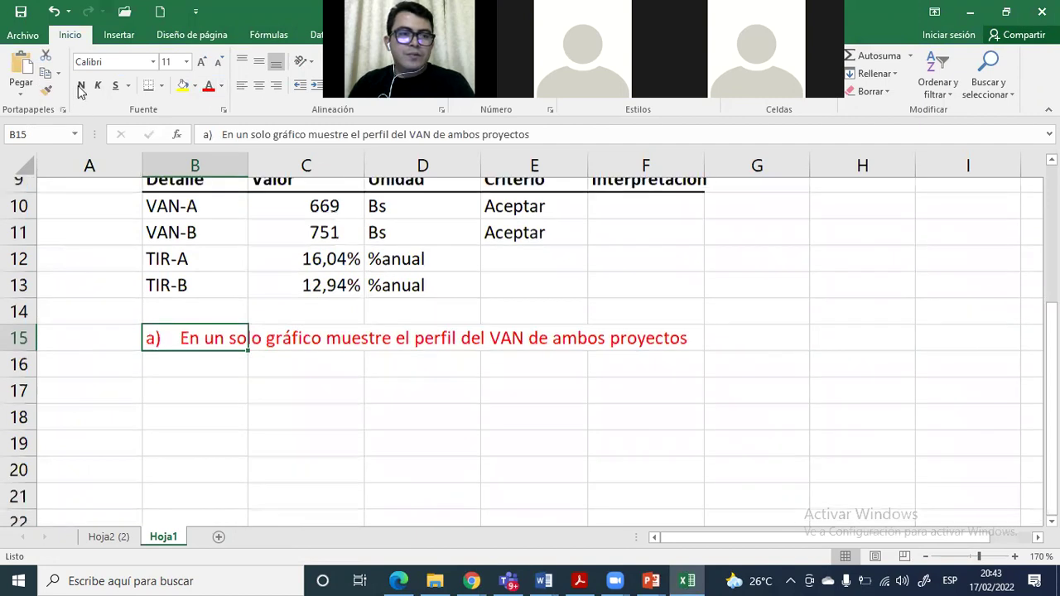
pyautogui.scroll(1, 211, 430)
pyautogui.hotkey('ctrl', 'n')
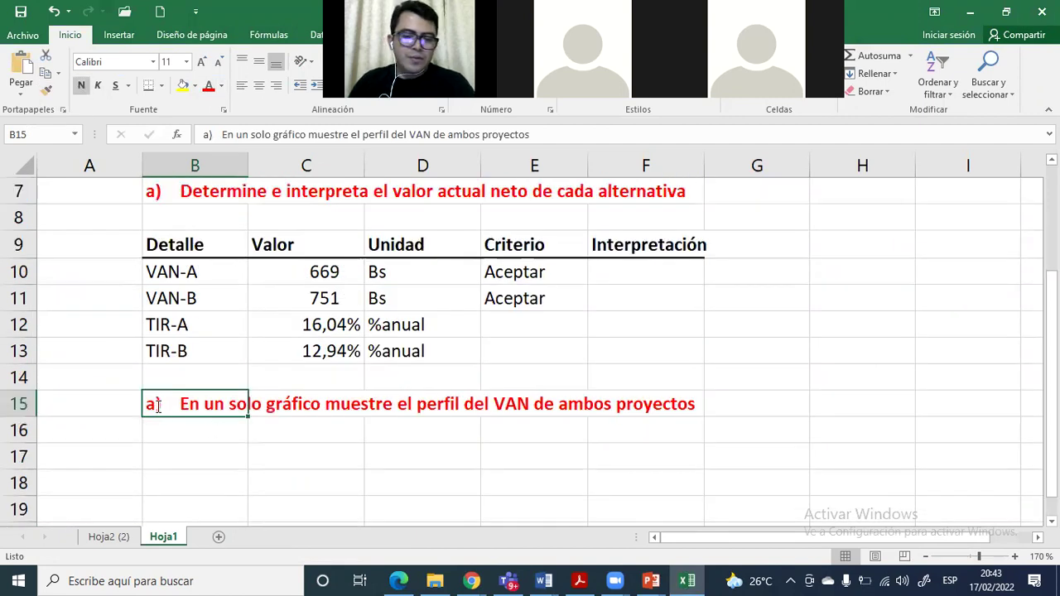
pyautogui.doubleClick(157, 405)
pyautogui.press('BackSpace')
pyautogui.write('b')
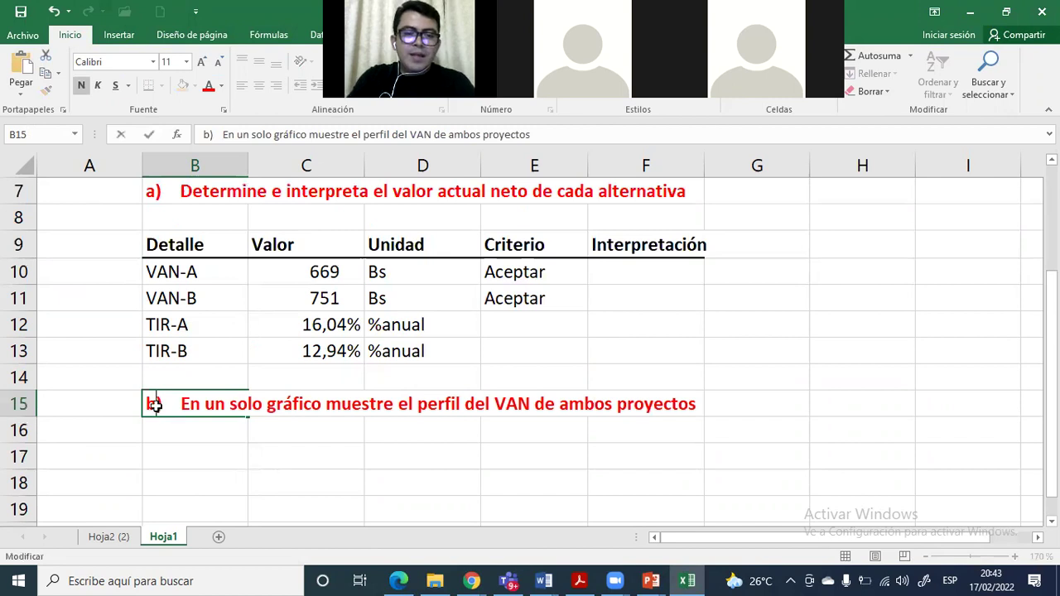
pyautogui.press('Return')
# Enter the headers K, VAN-A and VAN-B in B17:D17 and fill cell B18 with yellow
pyautogui.press('Down')
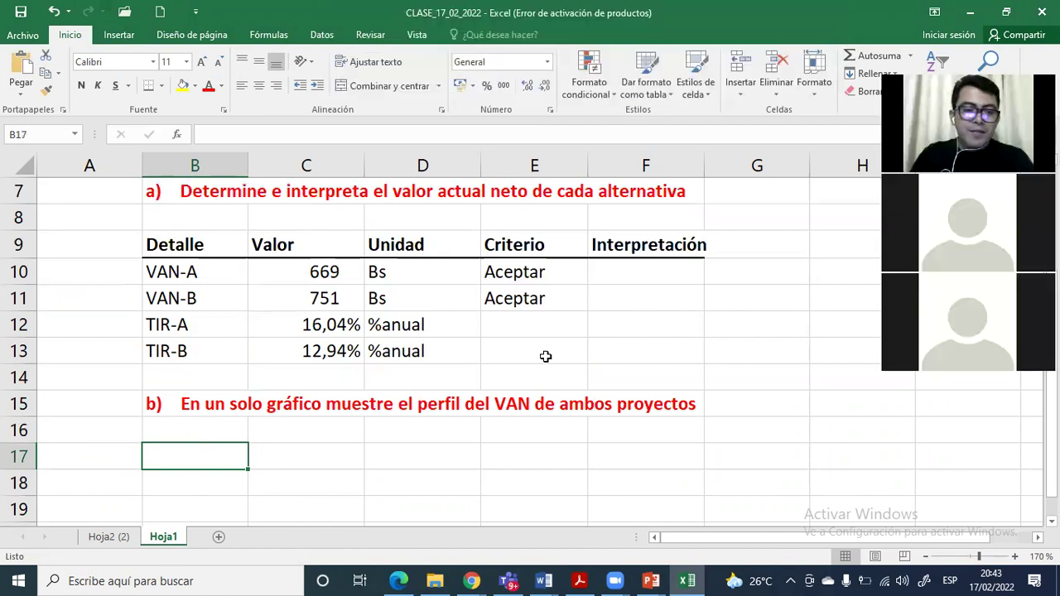
pyautogui.write('K')
pyautogui.click(271, 447)
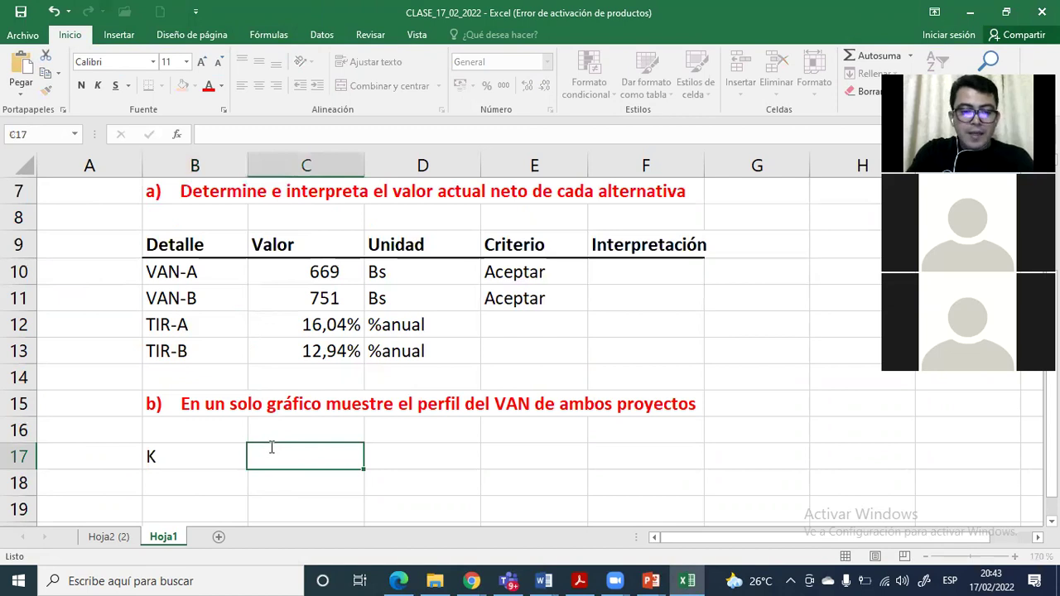
pyautogui.write('VAN-A')
pyautogui.press('Tab')
pyautogui.write('VAN-B')
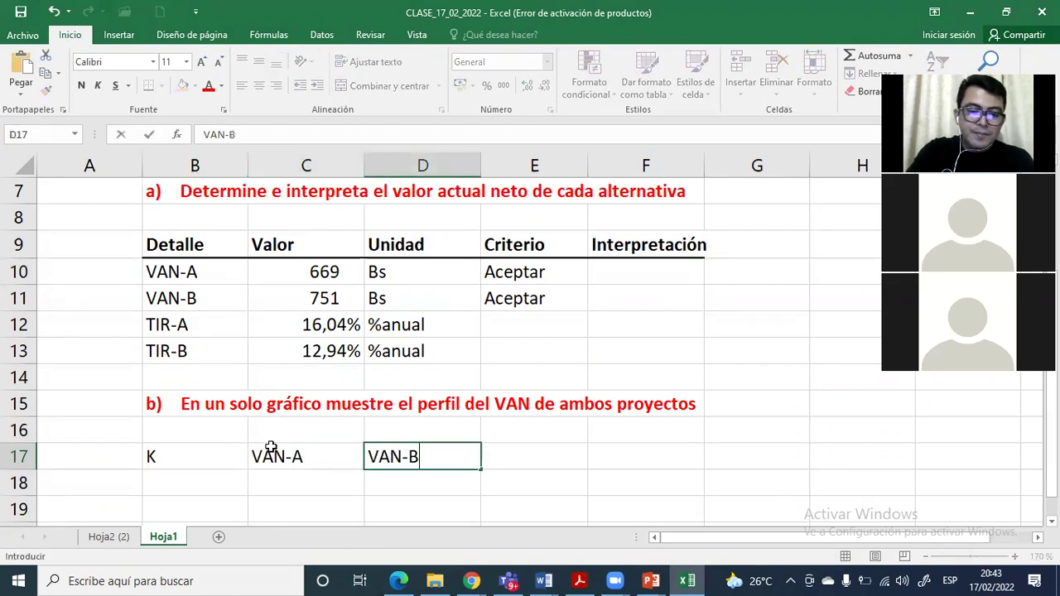
pyautogui.press('Return')
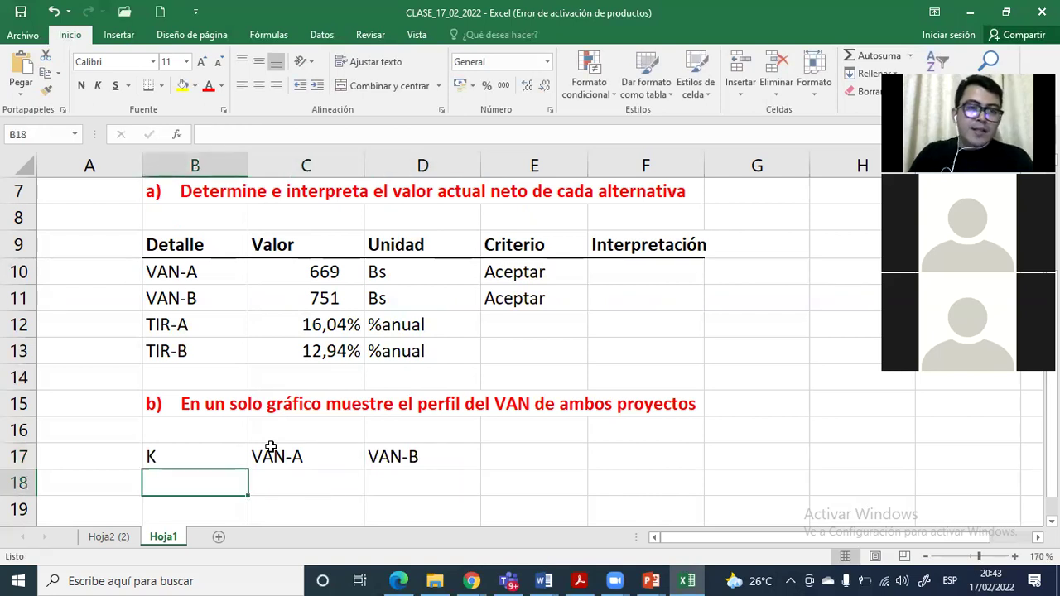
pyautogui.click(182, 86)
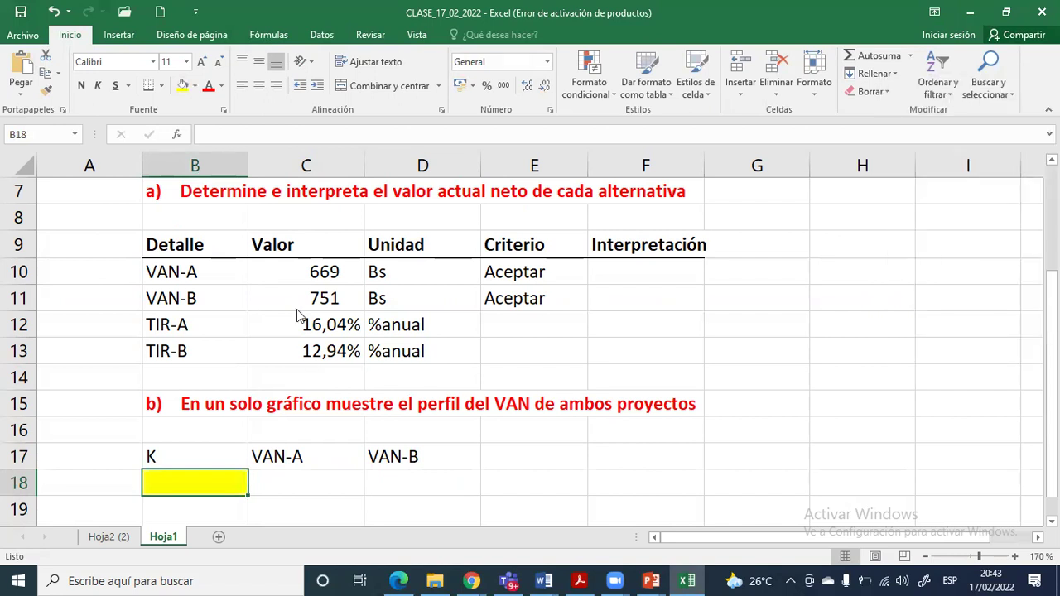
# Enter the discount rates 0%, 5% and 10% under K in B19:B21
pyautogui.scroll(-1, 295, 477)
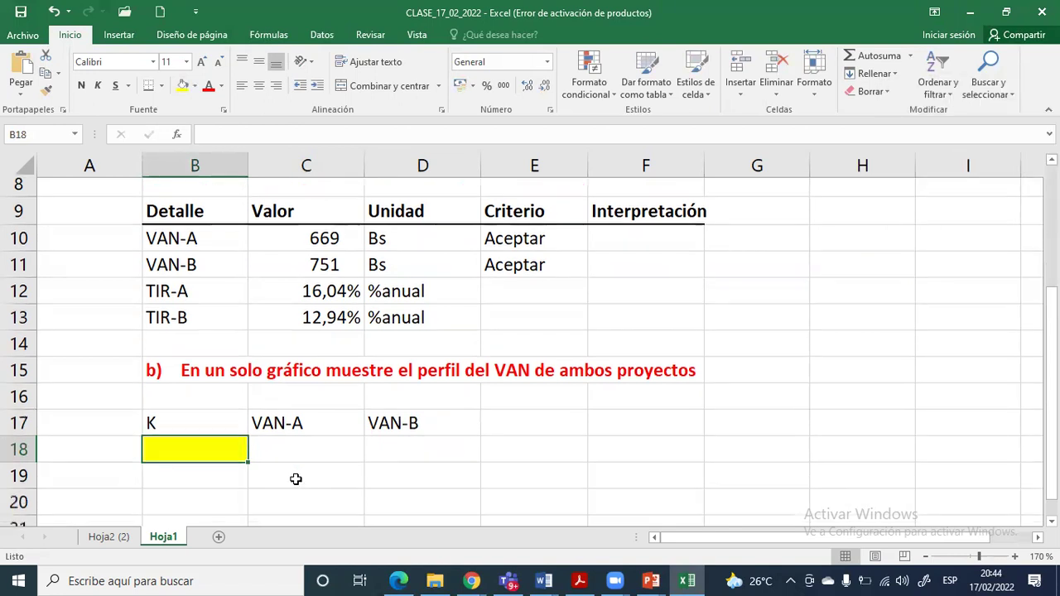
pyautogui.click(238, 432)
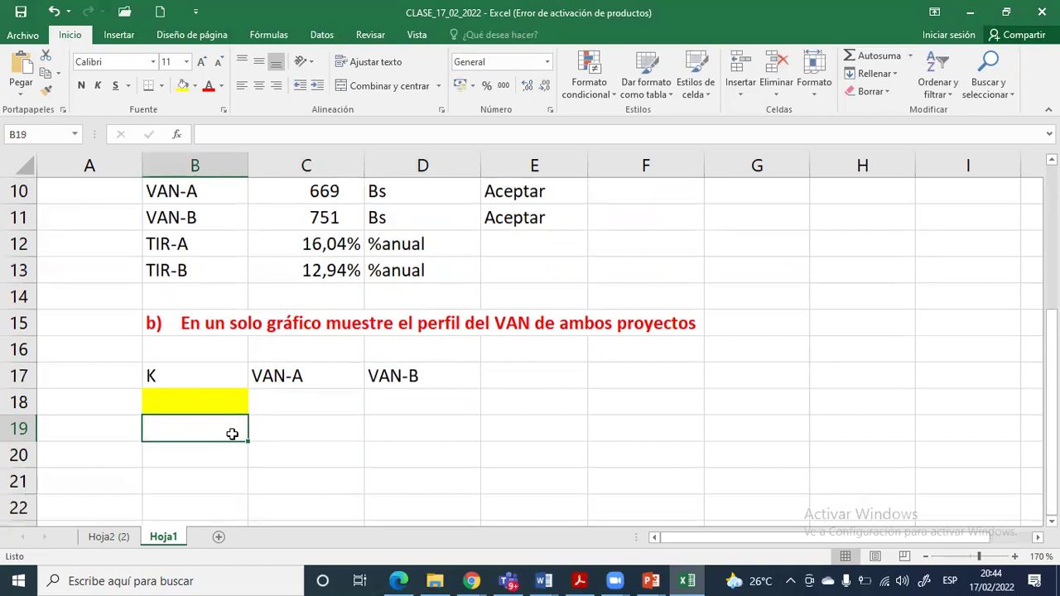
pyautogui.write('0%')
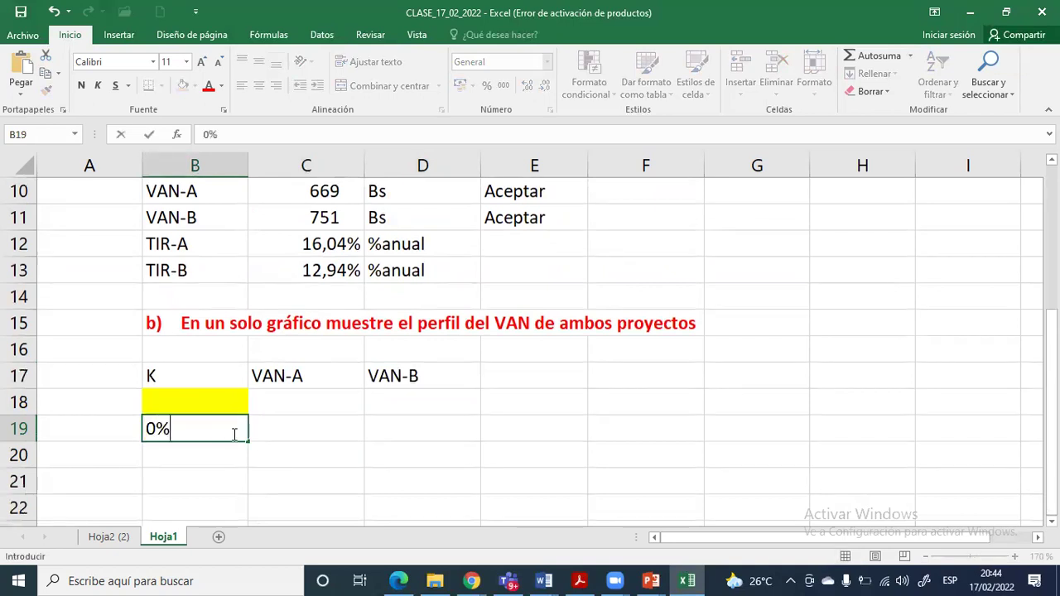
pyautogui.press('Return')
pyautogui.write('5%')
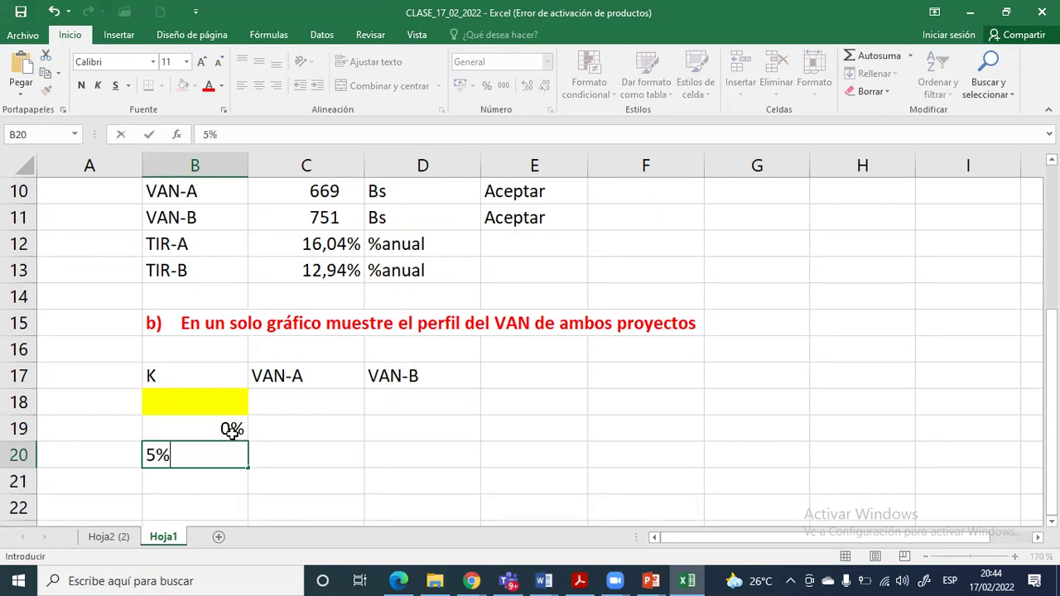
pyautogui.press('Return')
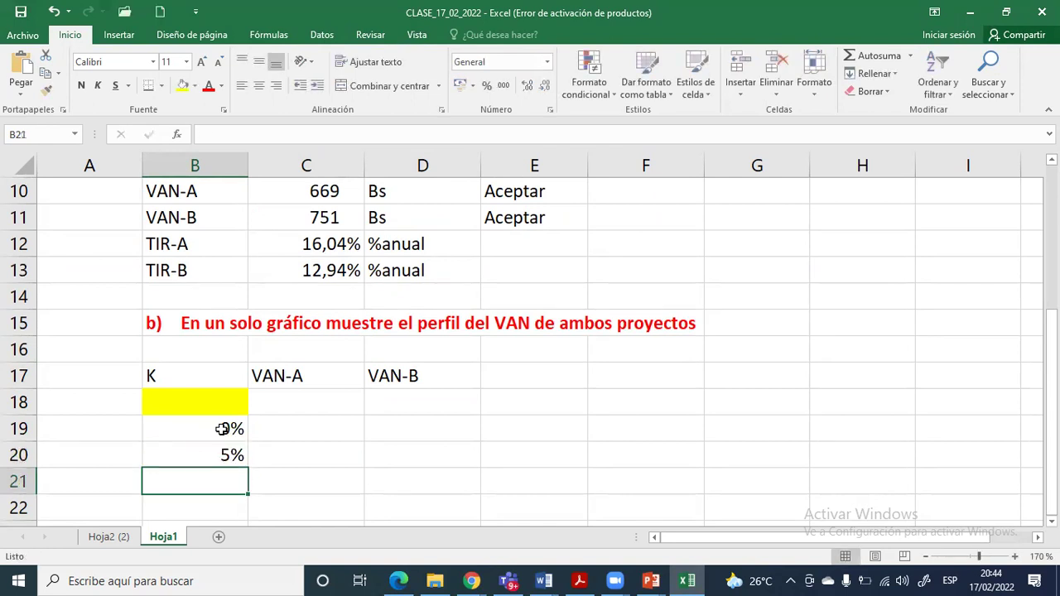
pyautogui.click(222, 427)
pyautogui.moveTo(220, 440); pyautogui.dragTo(224, 442)
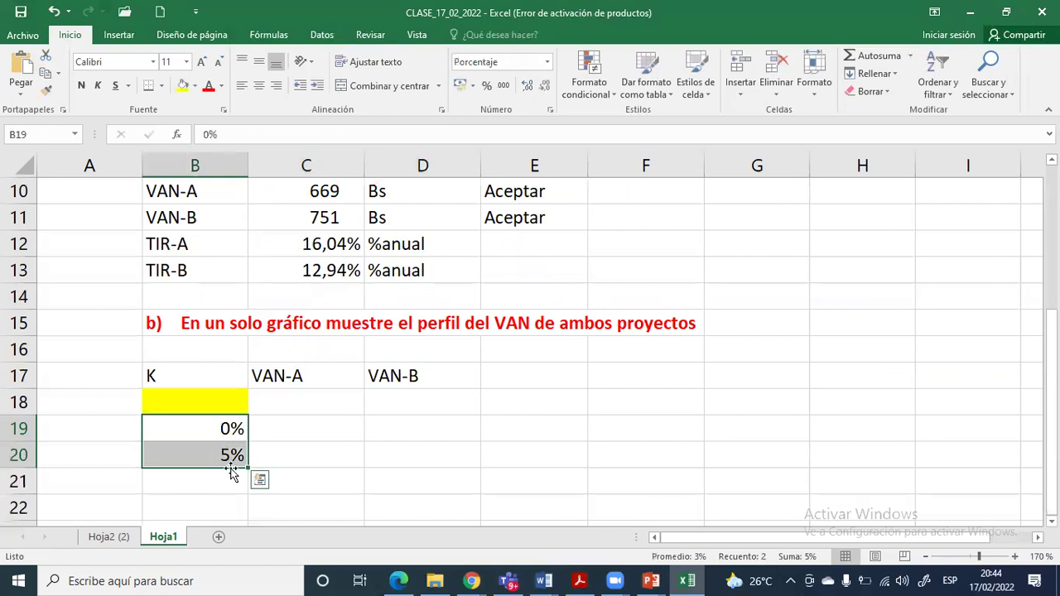
pyautogui.click(231, 472)
pyautogui.write('10')
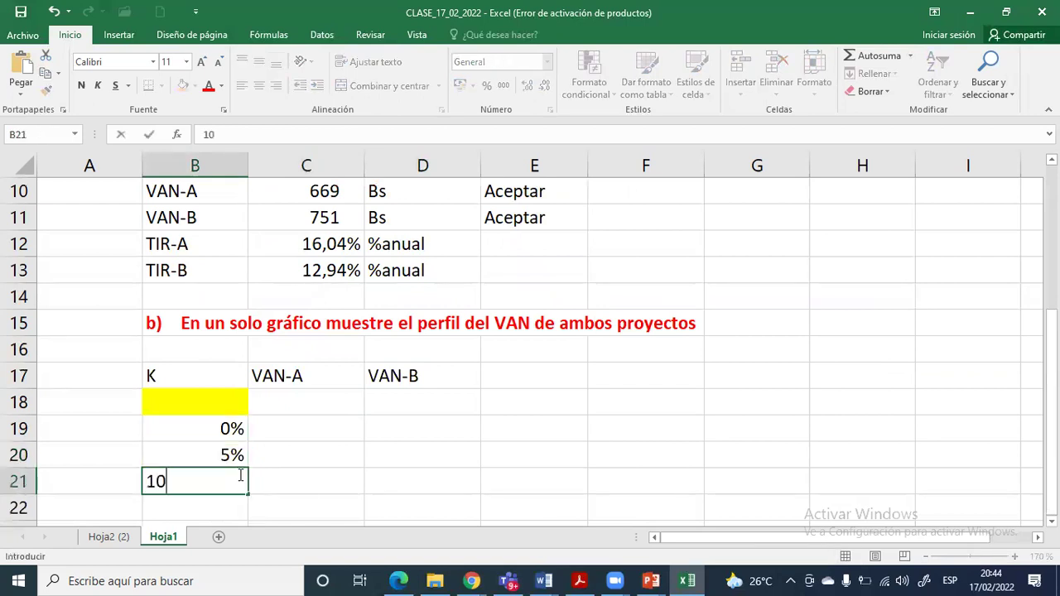
pyautogui.write('%')
pyautogui.press('Return')
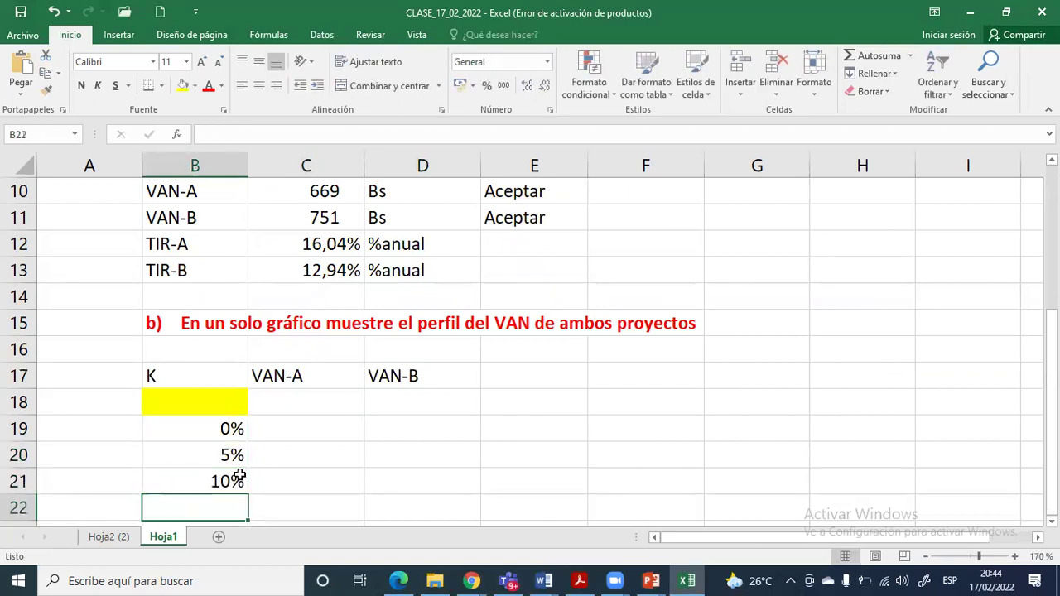
# Extend the discount rate series in 5% increments down to 50% in B29 and select B19:B29
pyautogui.scroll(-1, 240, 477)
pyautogui.moveTo(229, 374); pyautogui.dragTo(236, 512)
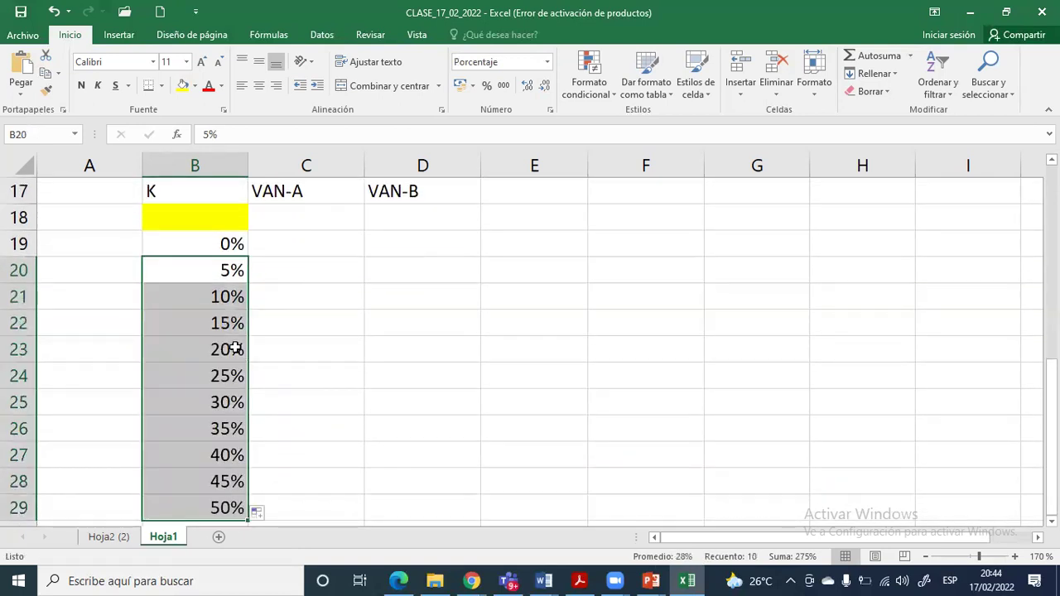
pyautogui.moveTo(230, 243); pyautogui.dragTo(228, 507)
pyautogui.click(226, 243)
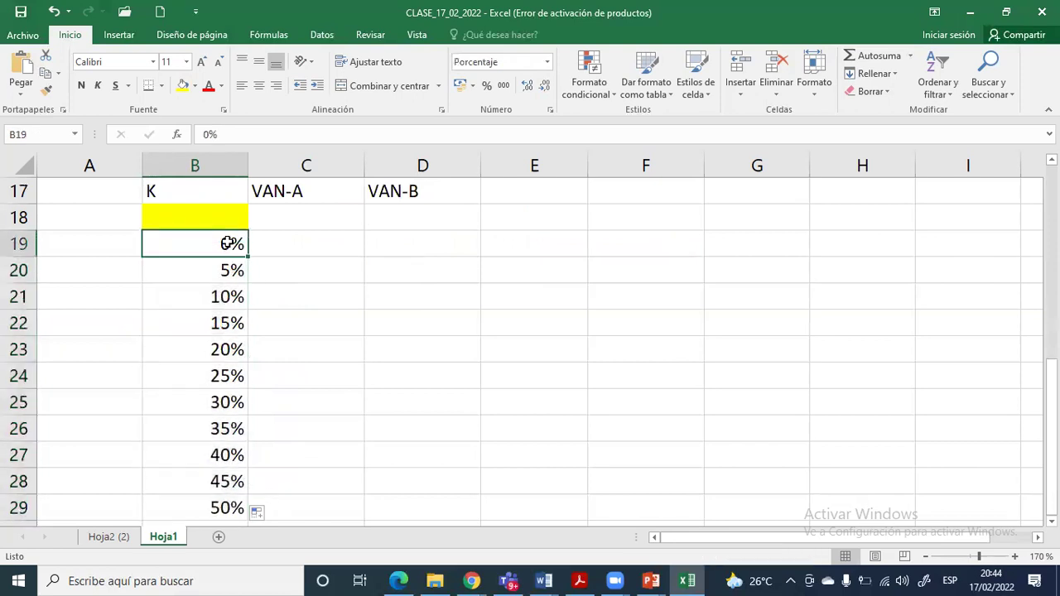
pyautogui.moveTo(227, 242); pyautogui.dragTo(228, 499)
# Link C18 under the VAN-A header to the VAN-A result with =C10
pyautogui.scroll(2, 265, 406)
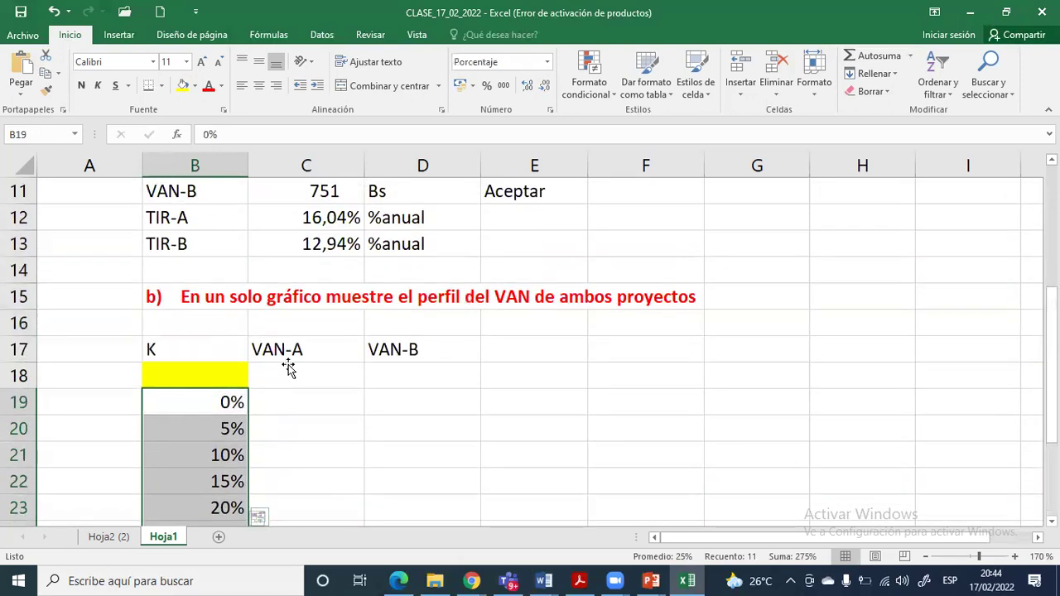
pyautogui.click(292, 369)
pyautogui.write('=')
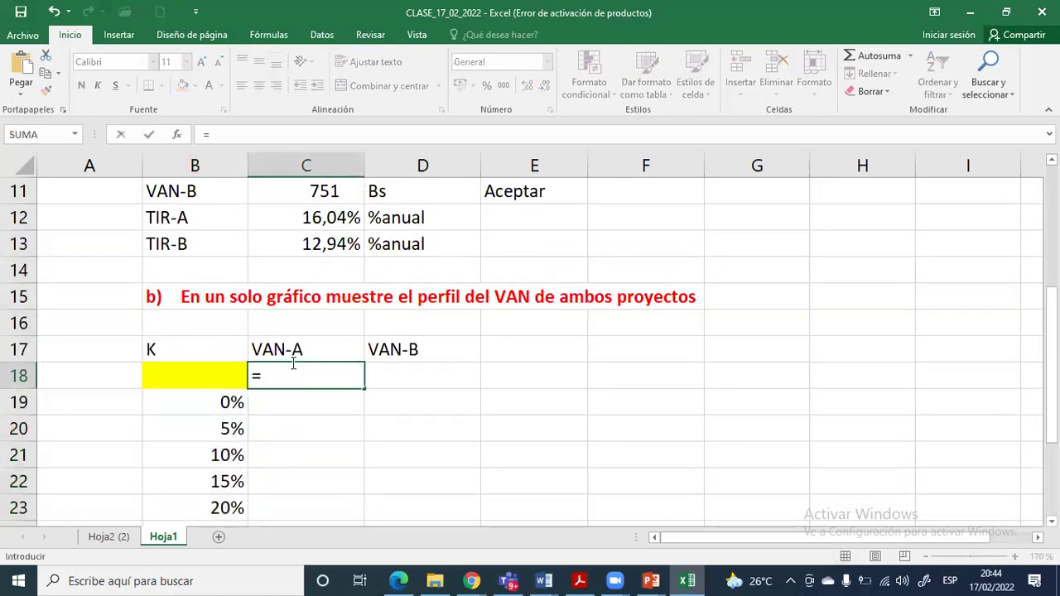
pyautogui.scroll(1, 293, 365)
pyautogui.click(319, 241)
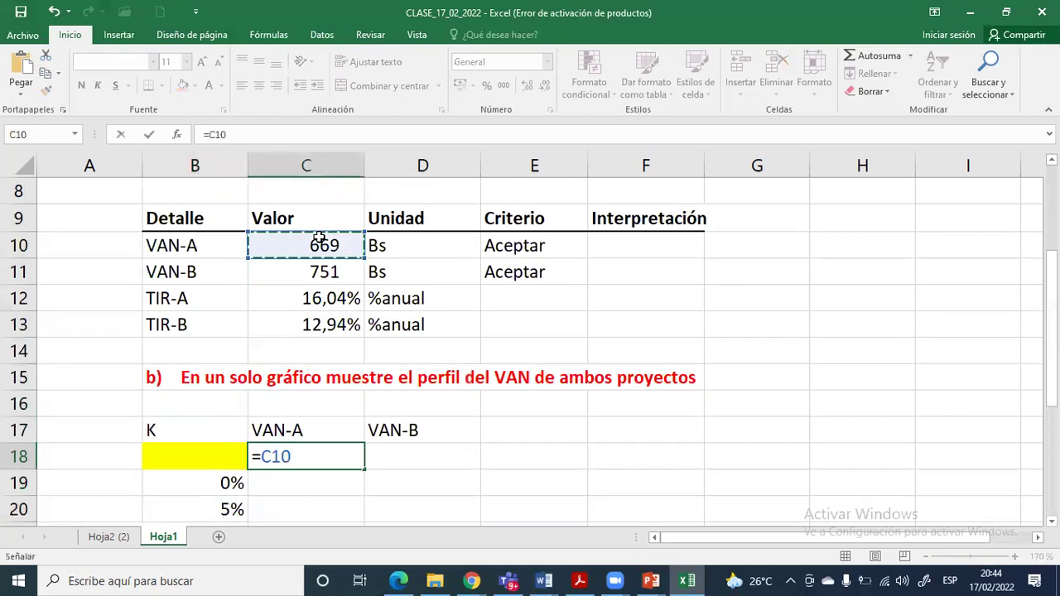
pyautogui.press('Return')
# Link D18 under the VAN-B header to the VAN-B result with =C11
pyautogui.press('Up')
pyautogui.press('Right')
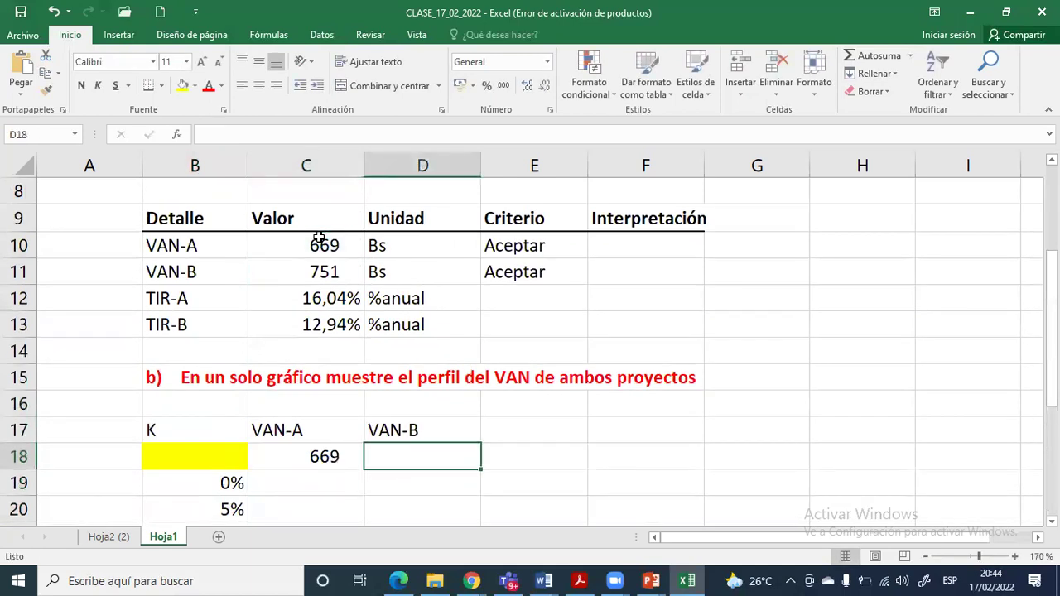
pyautogui.write('=')
pyautogui.press('Left')
pyautogui.press('Up')
pyautogui.press('Up')
pyautogui.press('Up')
pyautogui.press('Up')
pyautogui.press('Up')
pyautogui.press('Up')
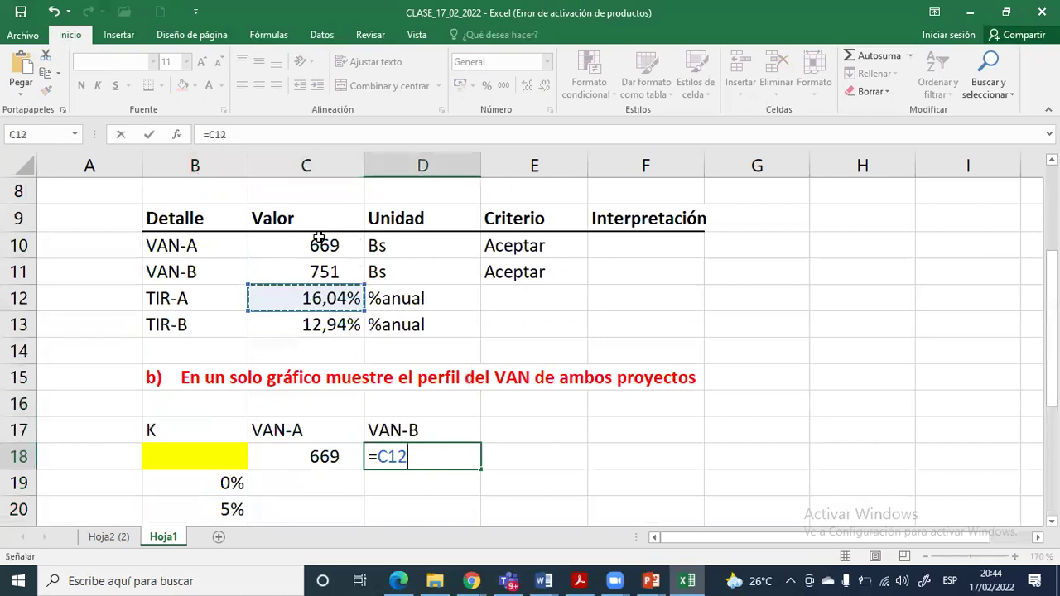
pyautogui.press('Up')
pyautogui.press('Return')
# Make the headers in B17:D17 bold and add a bottom border beneath them
pyautogui.press('Up')
pyautogui.press('Up')
pyautogui.hotkey('shift', 'Left')
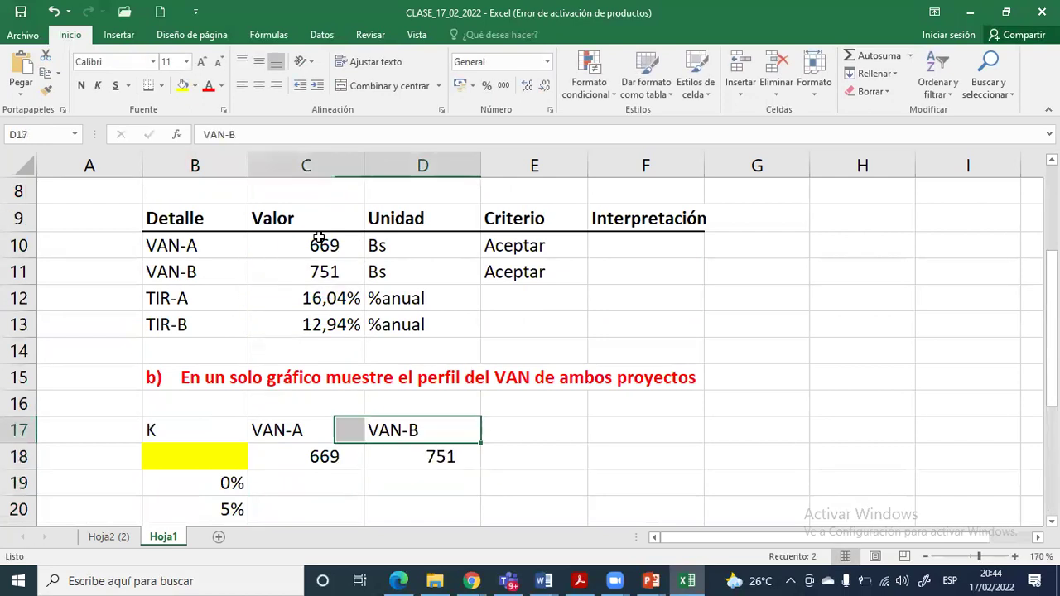
pyautogui.hotkey('shift', 'Left')
pyautogui.hotkey('ctrl', 'n')
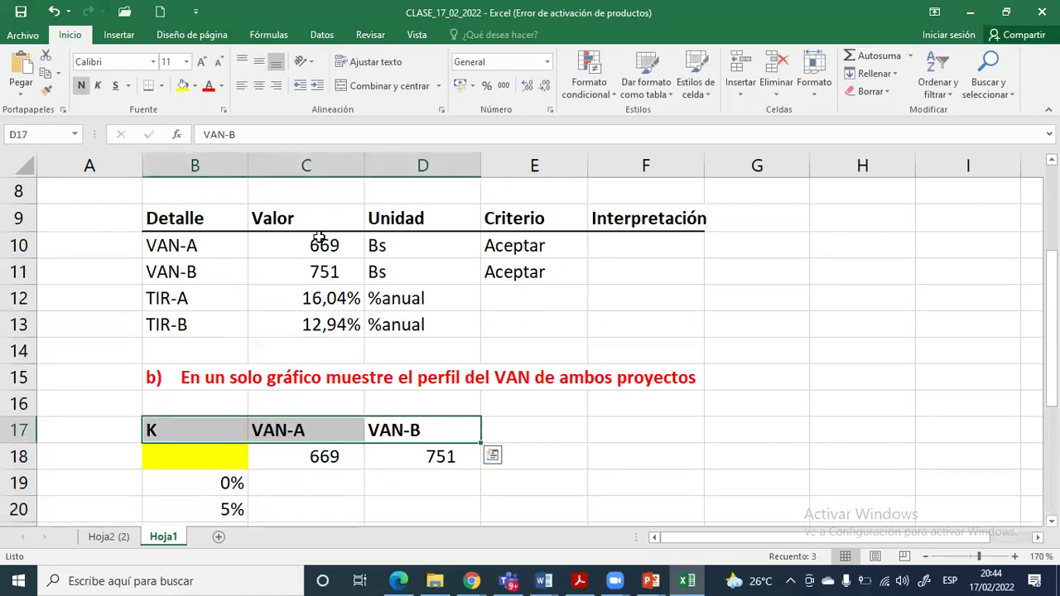
# Inspect the link formulas in C18 and D18 without changing them
pyautogui.click(325, 458)
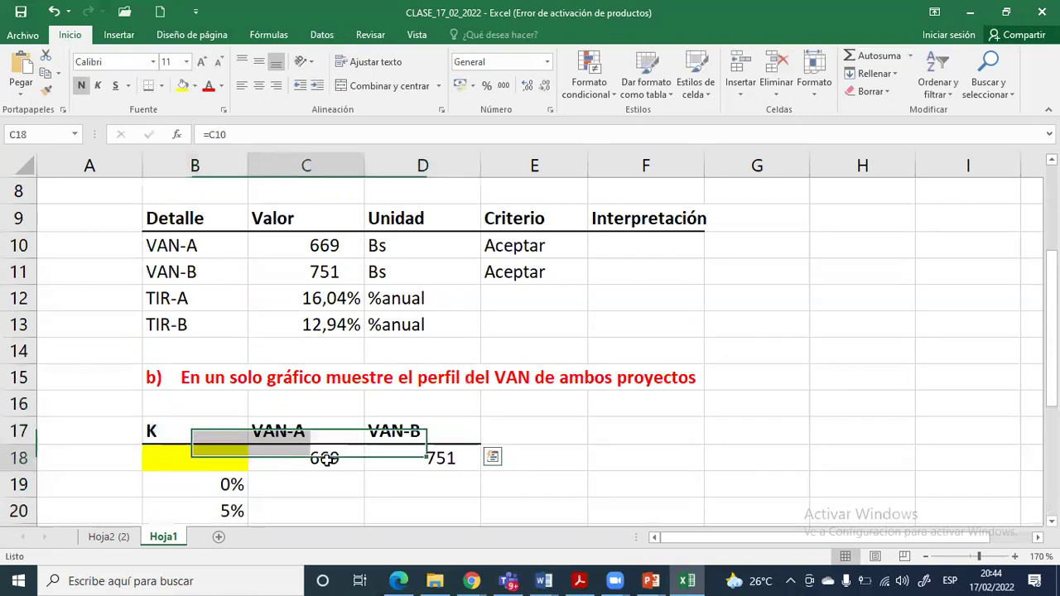
pyautogui.doubleClick(325, 458)
pyautogui.click(378, 456)
pyautogui.doubleClick(407, 458)
pyautogui.press('Escape')
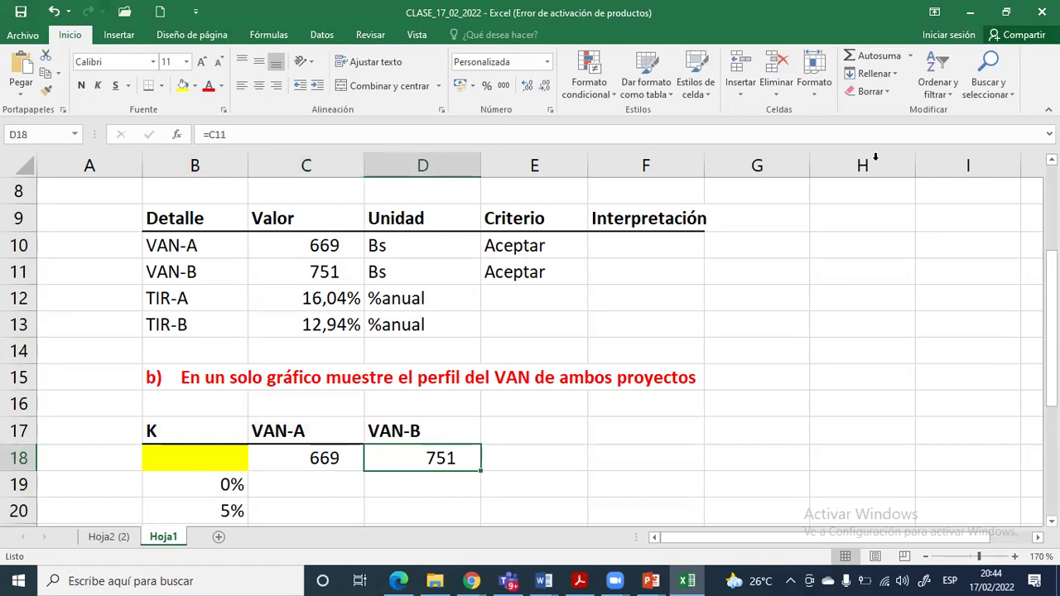
# Create a what-if data table over B18:D29, using the K rate in C5 as the column input cell
pyautogui.scroll(-3, 464, 422)
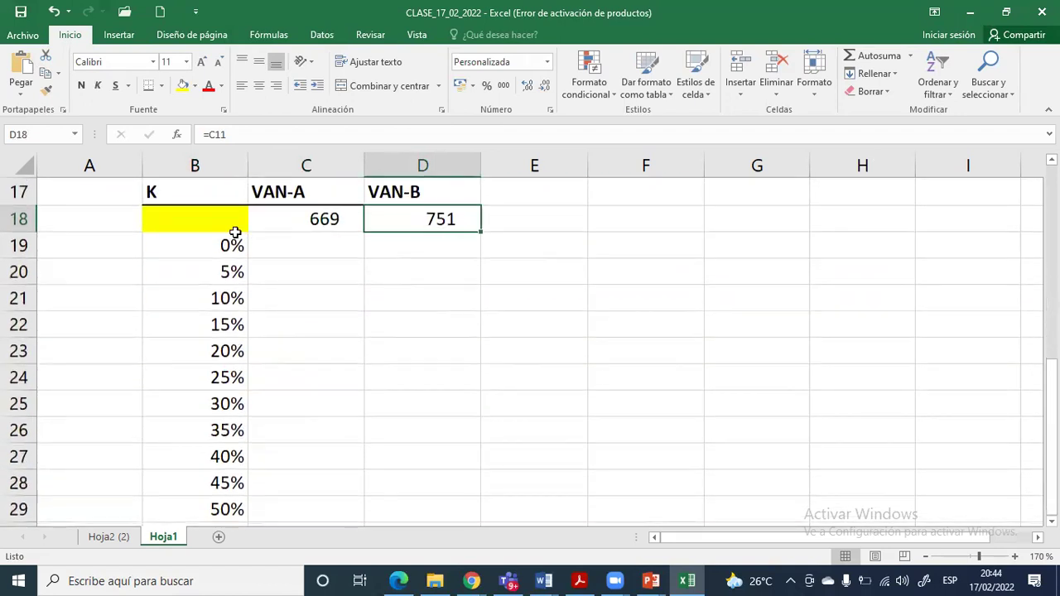
pyautogui.click(234, 225)
pyautogui.moveTo(302, 250); pyautogui.dragTo(411, 489)
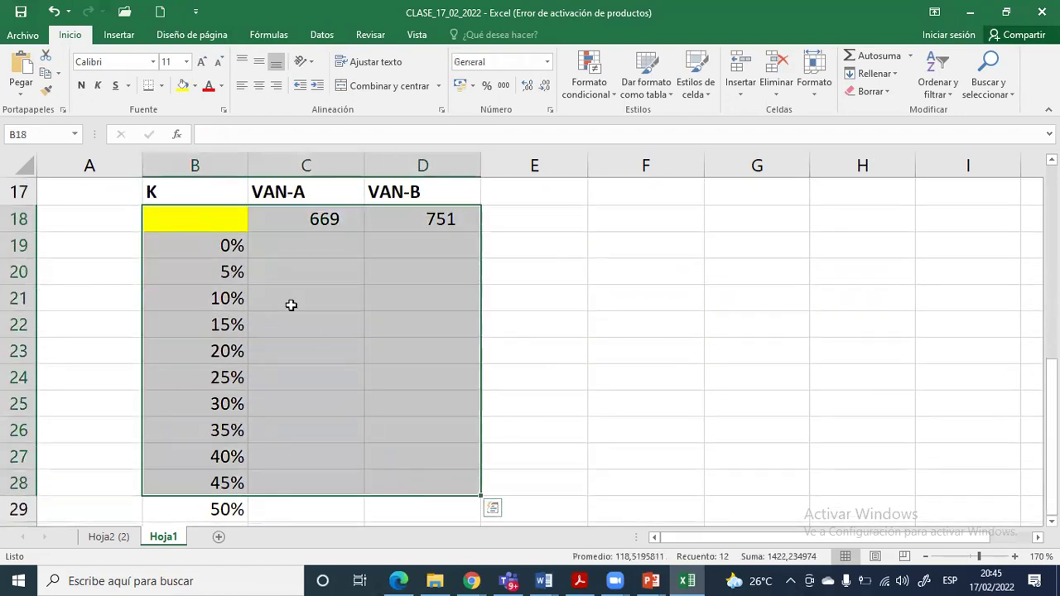
pyautogui.moveTo(221, 222); pyautogui.dragTo(421, 507)
pyautogui.scroll(3, 416, 413)
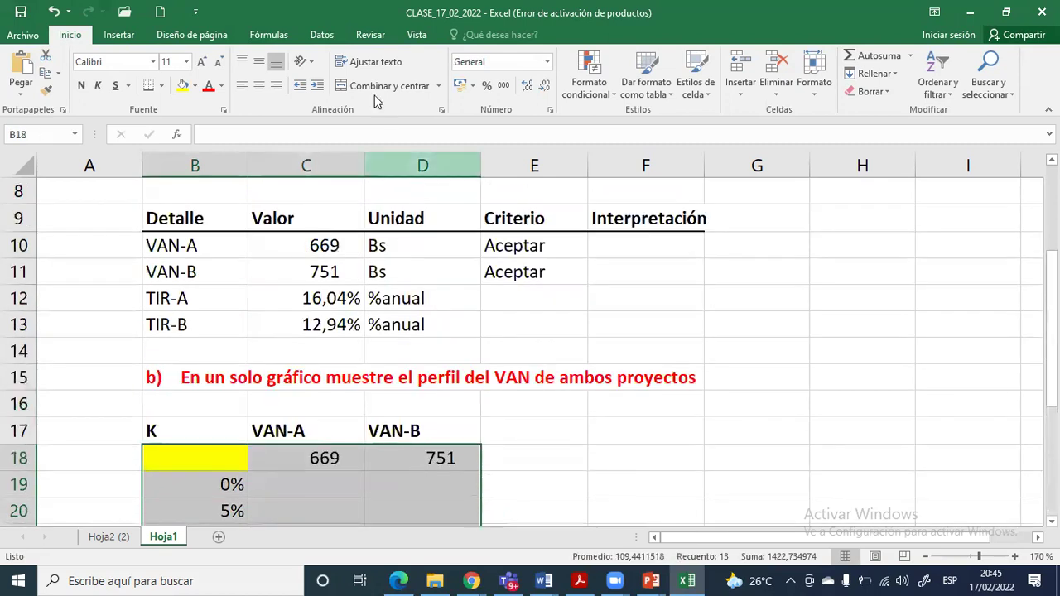
pyautogui.click(328, 38)
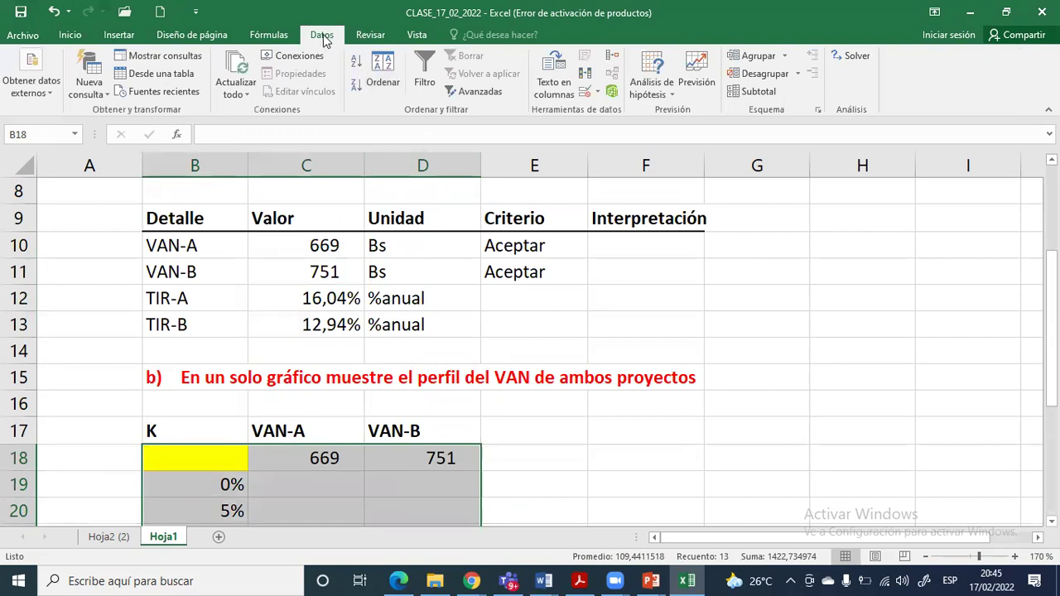
pyautogui.click(661, 93)
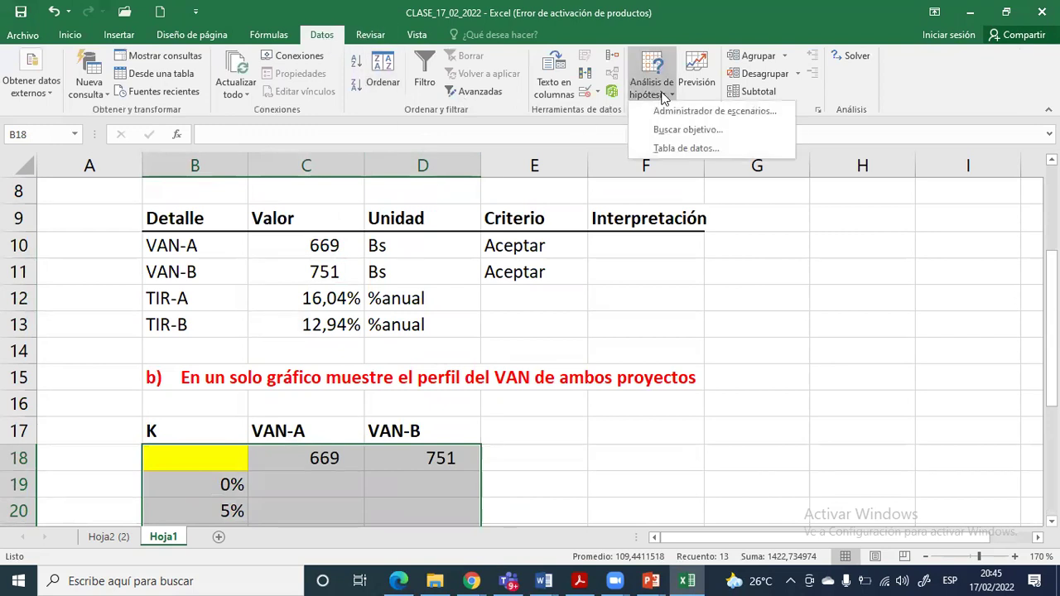
pyautogui.click(676, 149)
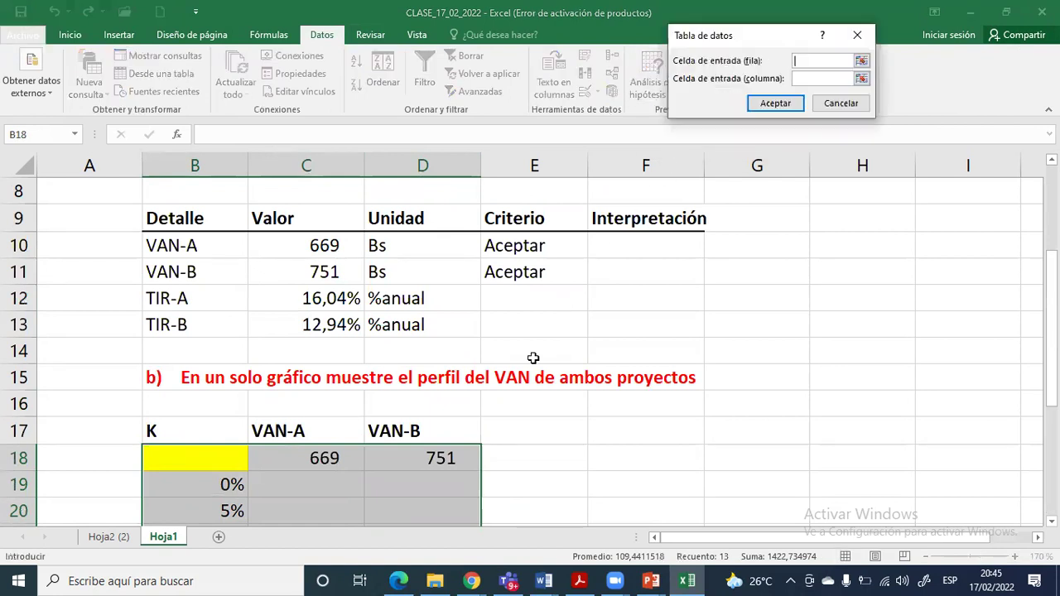
pyautogui.scroll(-1, 534, 358)
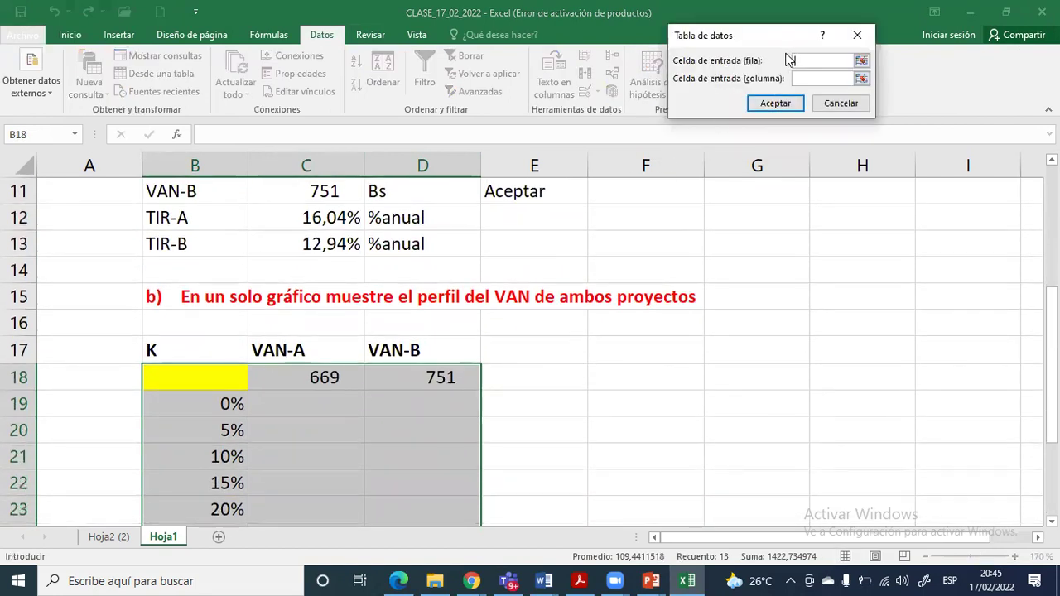
pyautogui.moveTo(759, 49); pyautogui.dragTo(707, 257)
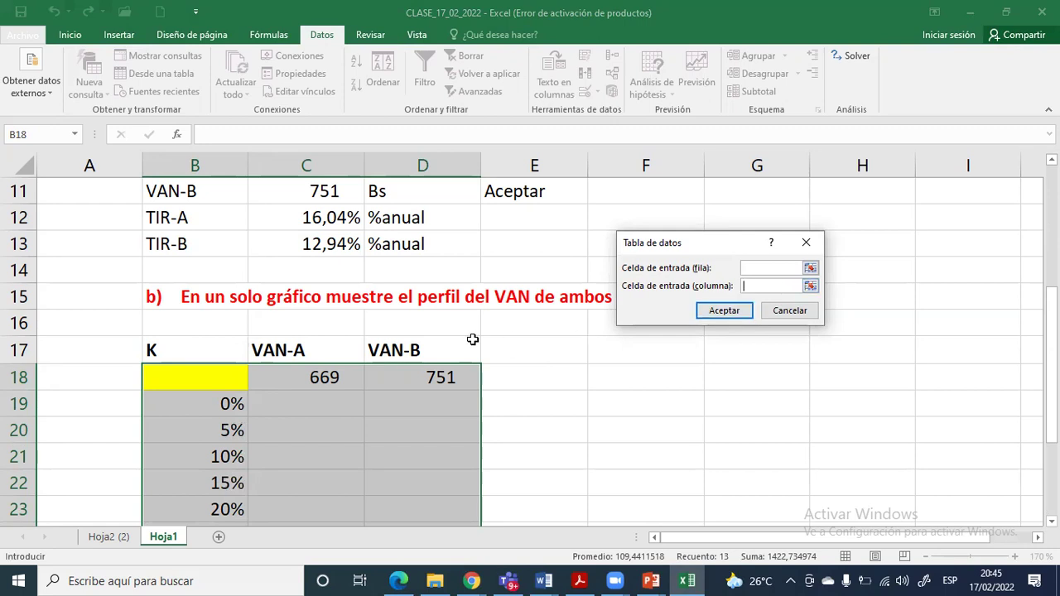
pyautogui.scroll(2, 472, 336)
pyautogui.press('Tab')
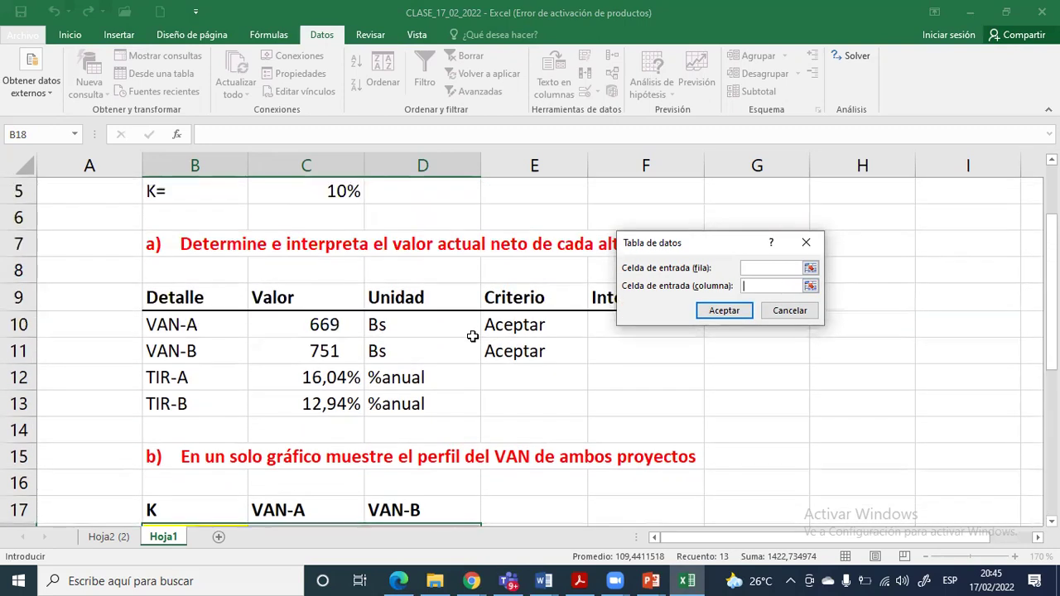
pyautogui.click(332, 195)
pyautogui.scroll(1, 389, 278)
pyautogui.scroll(1, 390, 278)
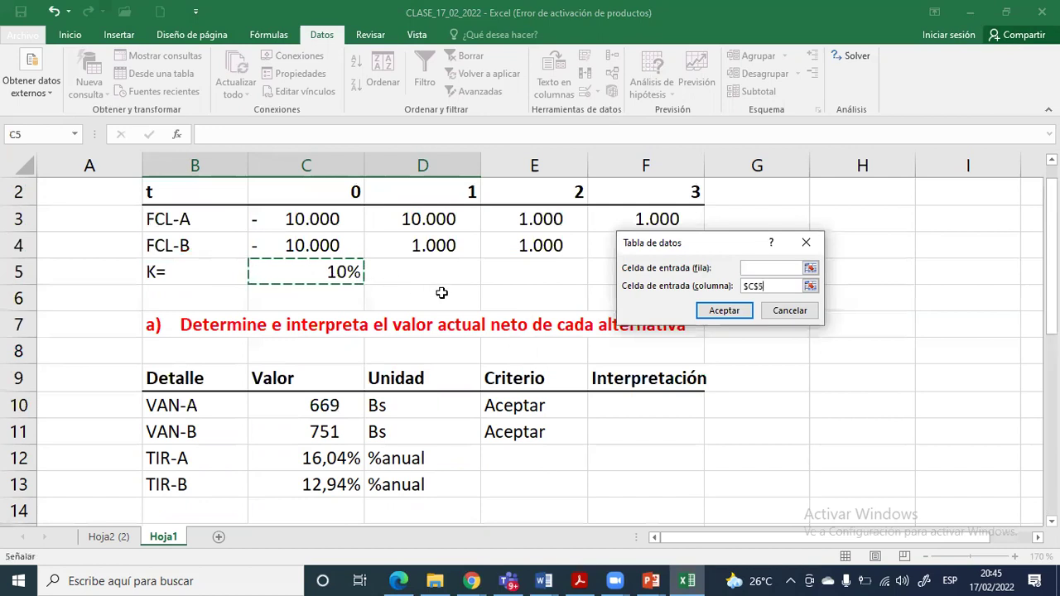
pyautogui.click(719, 310)
# Format the data table results in C19:D29 with thousands separators and no decimals
pyautogui.scroll(-5, 674, 356)
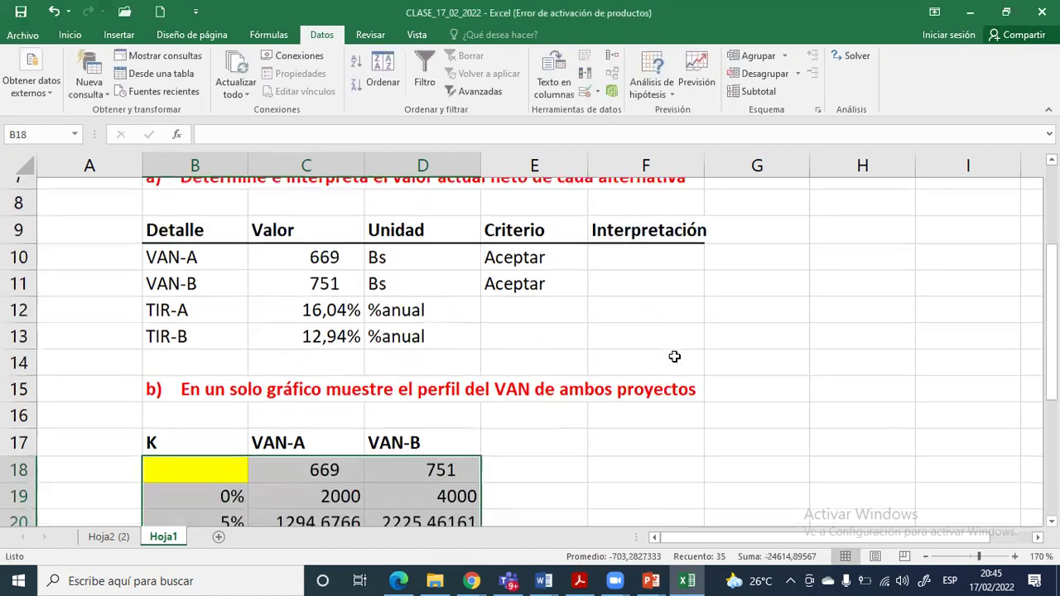
pyautogui.moveTo(332, 273); pyautogui.dragTo(428, 483)
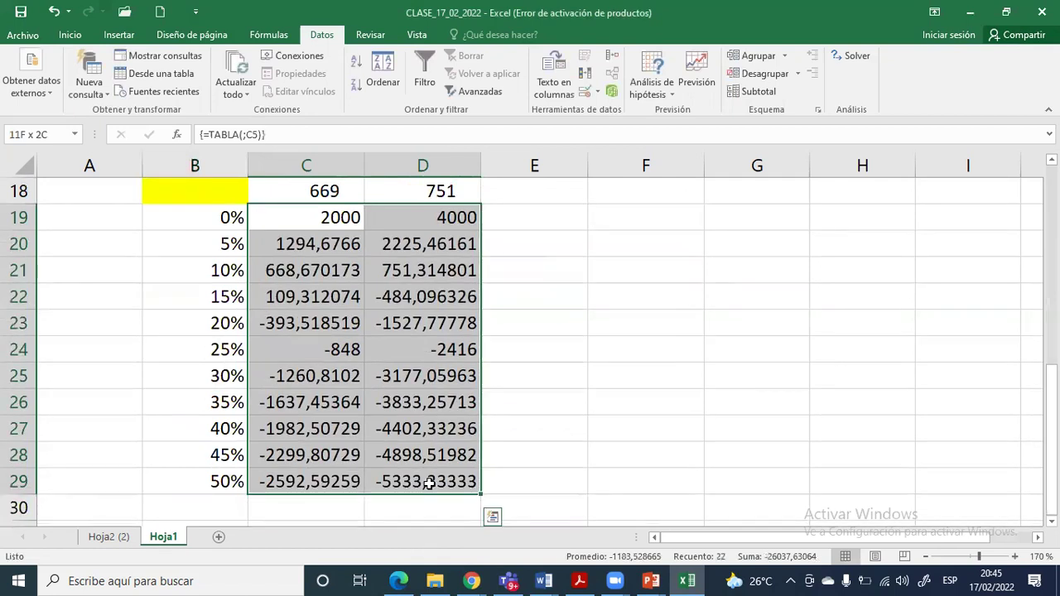
pyautogui.click(70, 34)
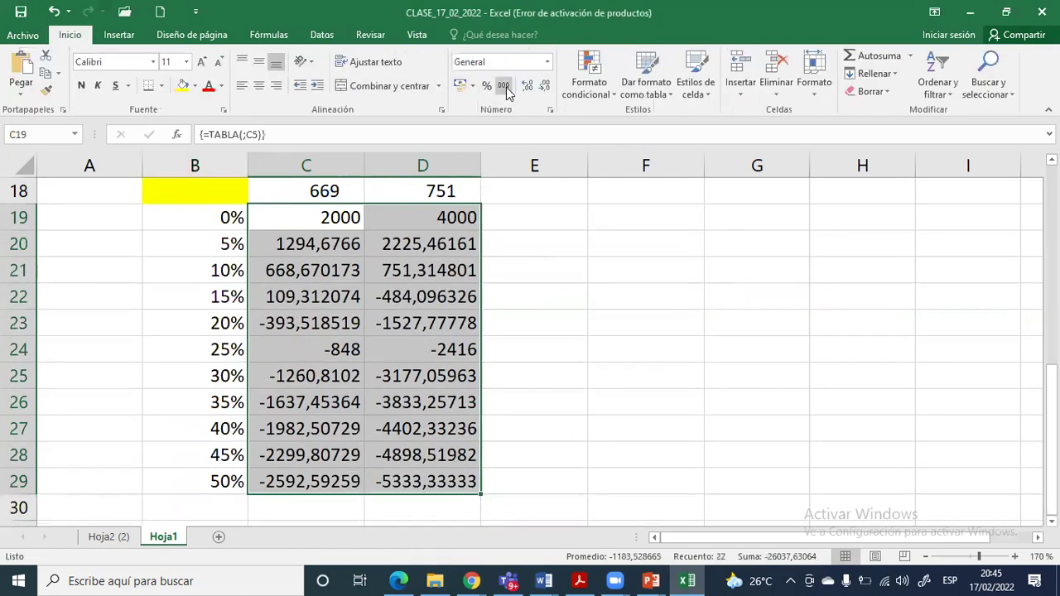
pyautogui.click(460, 88)
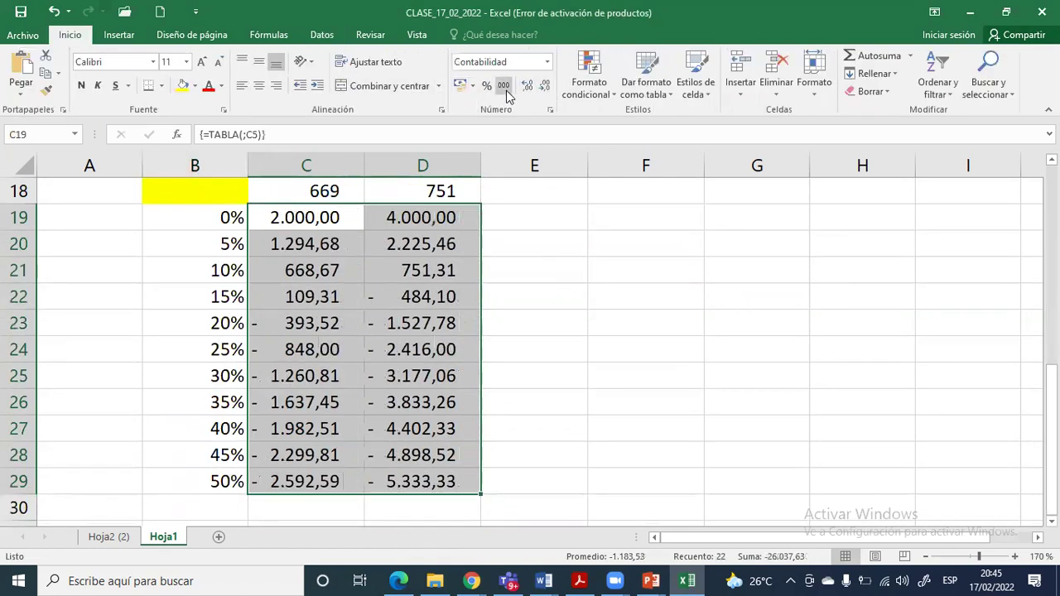
pyautogui.doubleClick(544, 85)
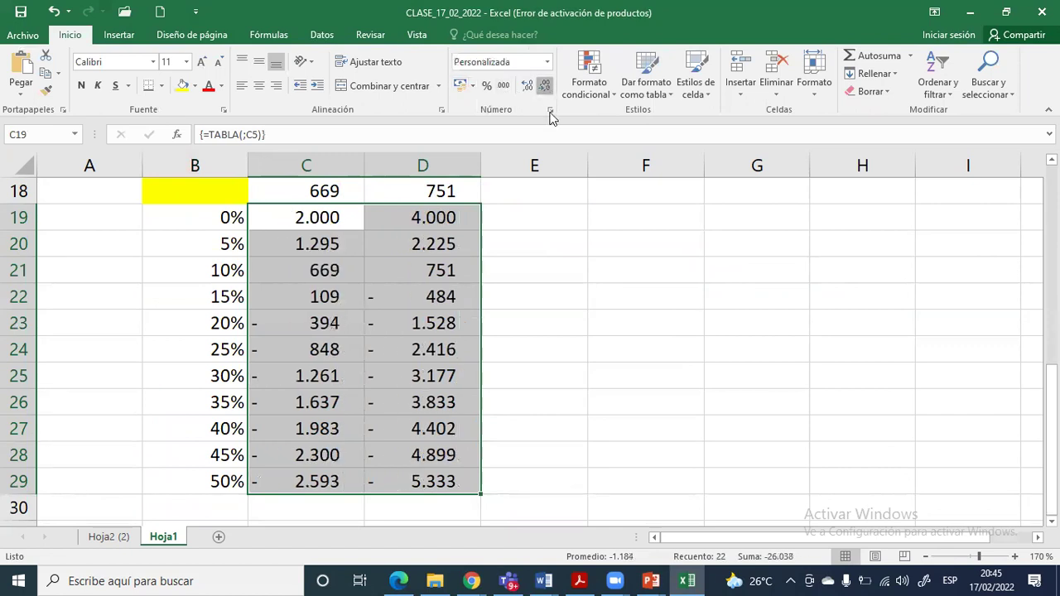
pyautogui.click(585, 315)
# Hide row 18, which holds the linked VAN formulas above the data table results
pyautogui.moveTo(302, 211); pyautogui.dragTo(439, 482)
pyautogui.scroll(1, 486, 396)
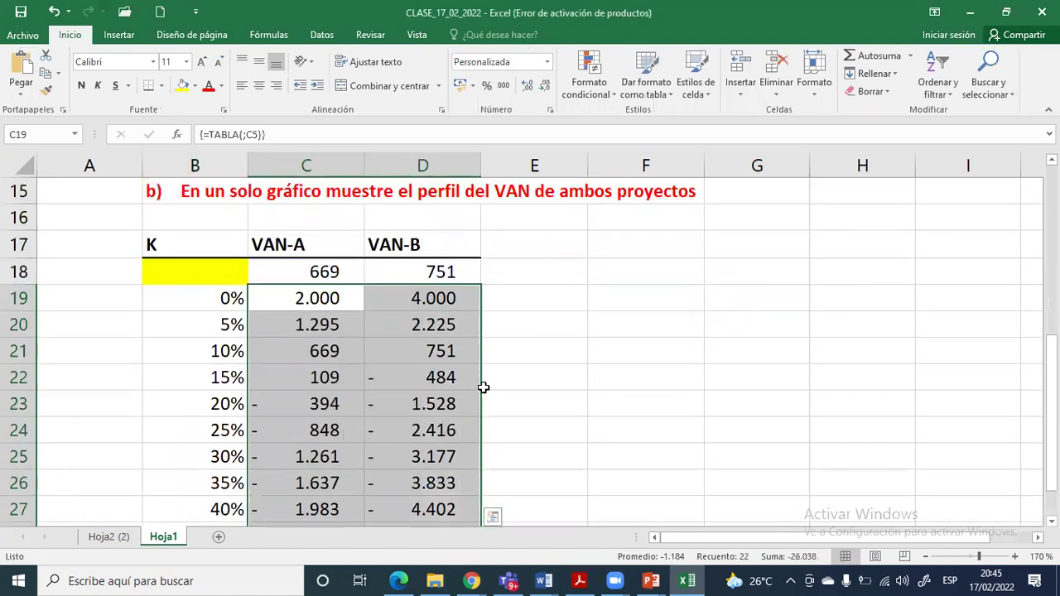
pyautogui.click(357, 276)
pyautogui.click(20, 272)
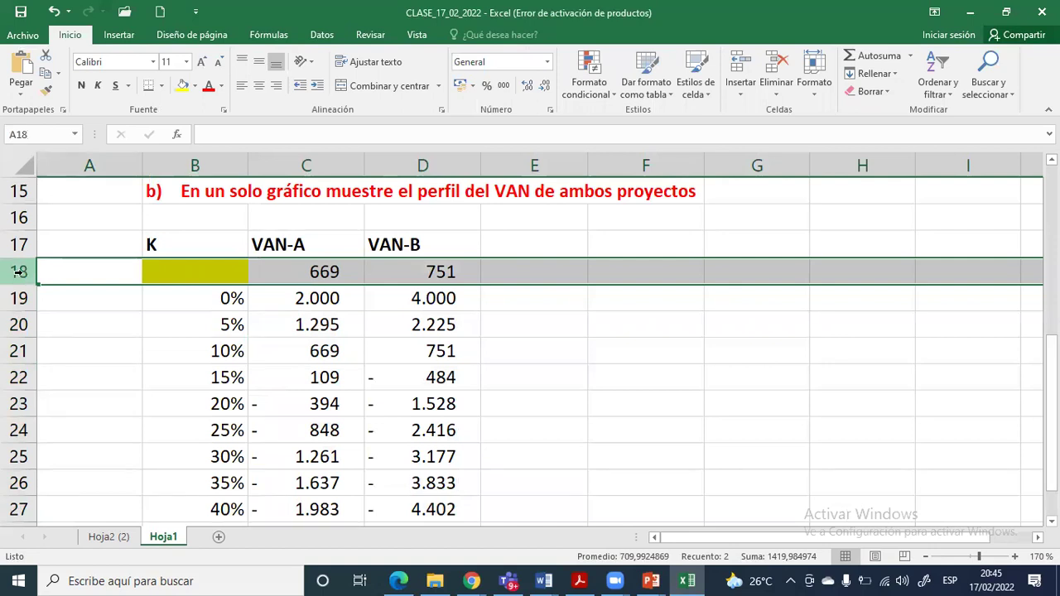
pyautogui.rightClick(23, 274)
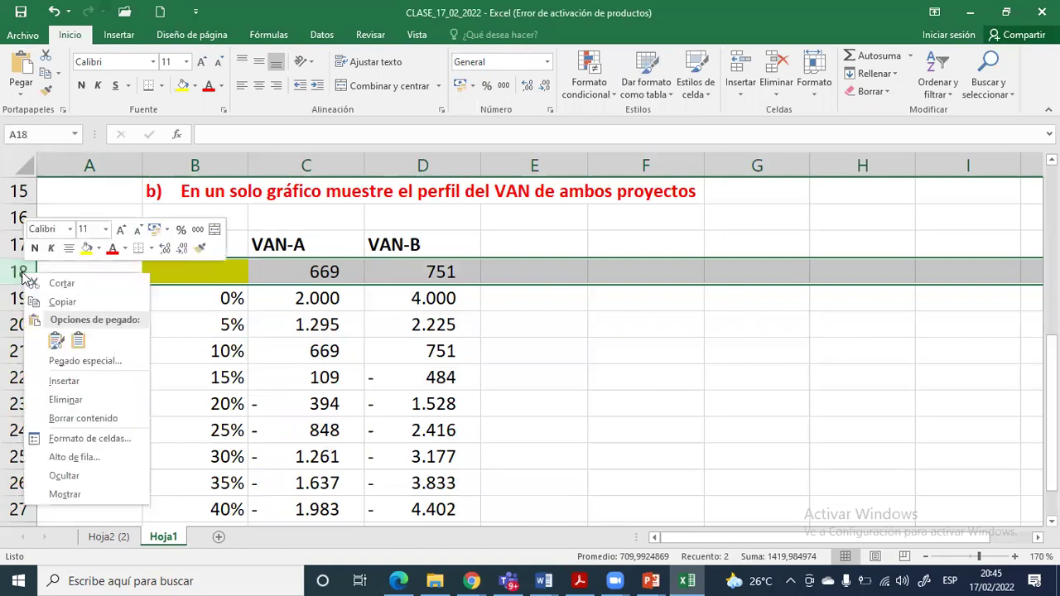
pyautogui.click(85, 477)
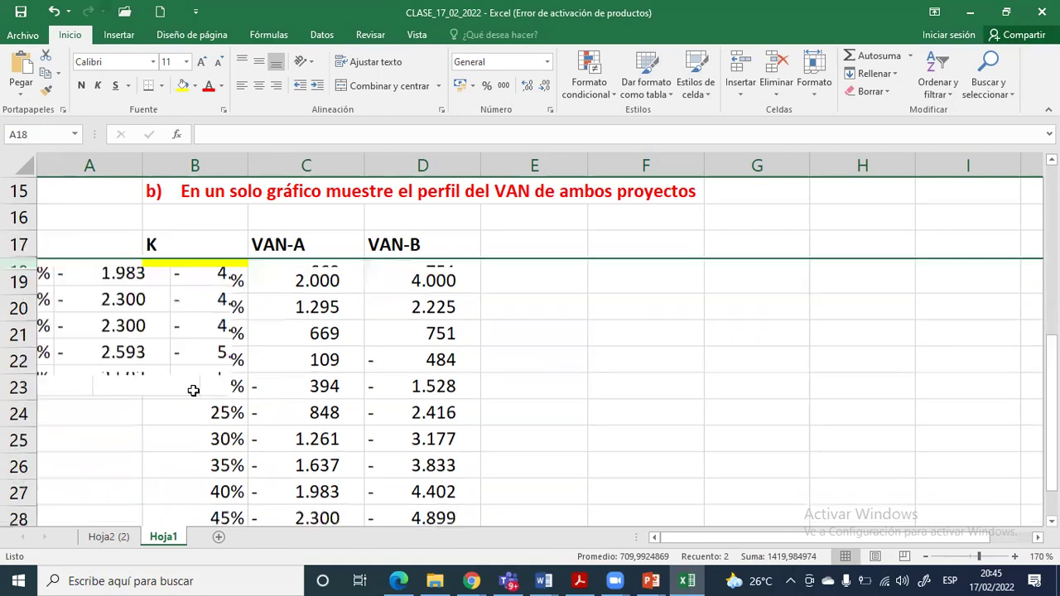
# Insert the recommended Dispersión chart with connected points from B17:D29 and place it just beside the table, clear of column D
pyautogui.moveTo(200, 245); pyautogui.dragTo(395, 483)
pyautogui.moveTo(223, 199); pyautogui.dragTo(414, 485)
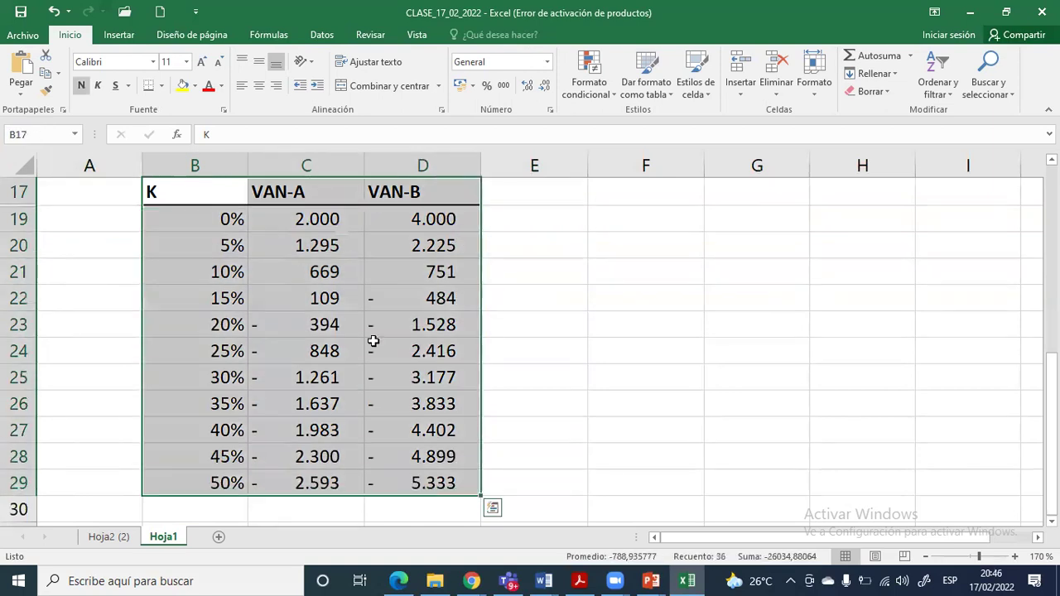
pyautogui.click(119, 35)
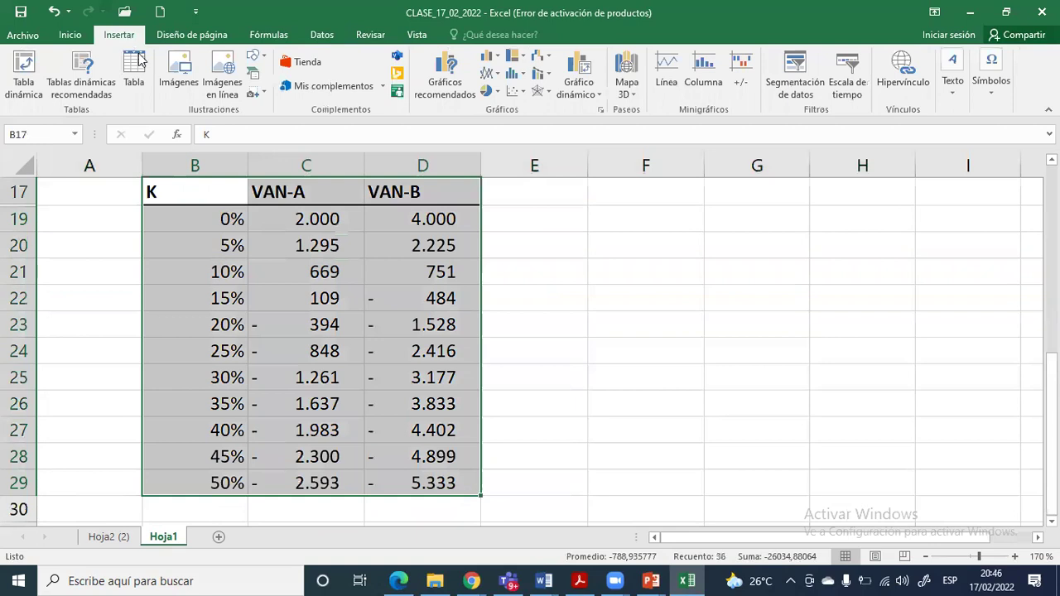
pyautogui.click(449, 95)
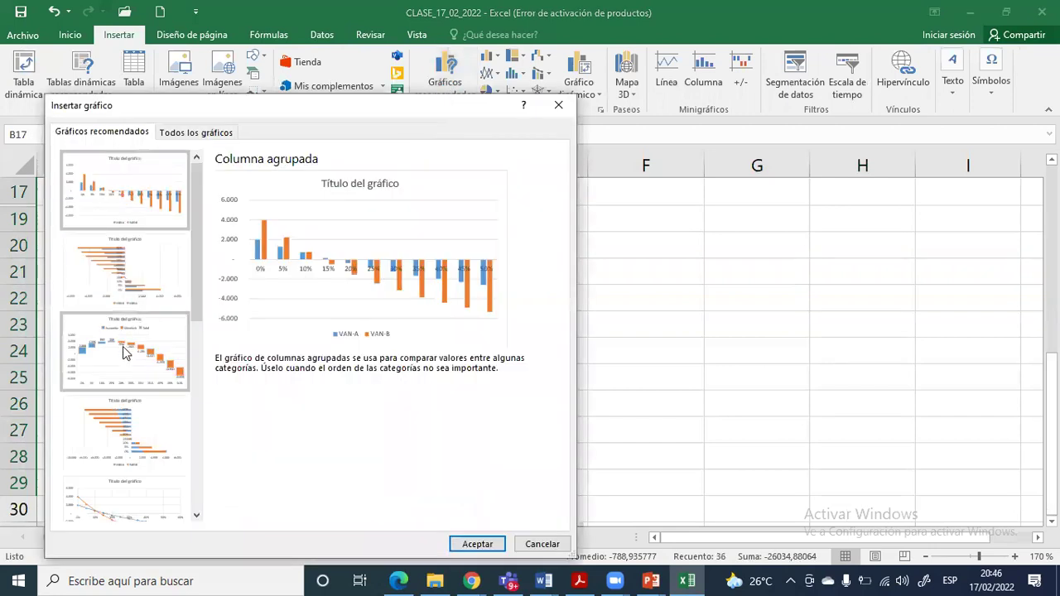
pyautogui.click(124, 497)
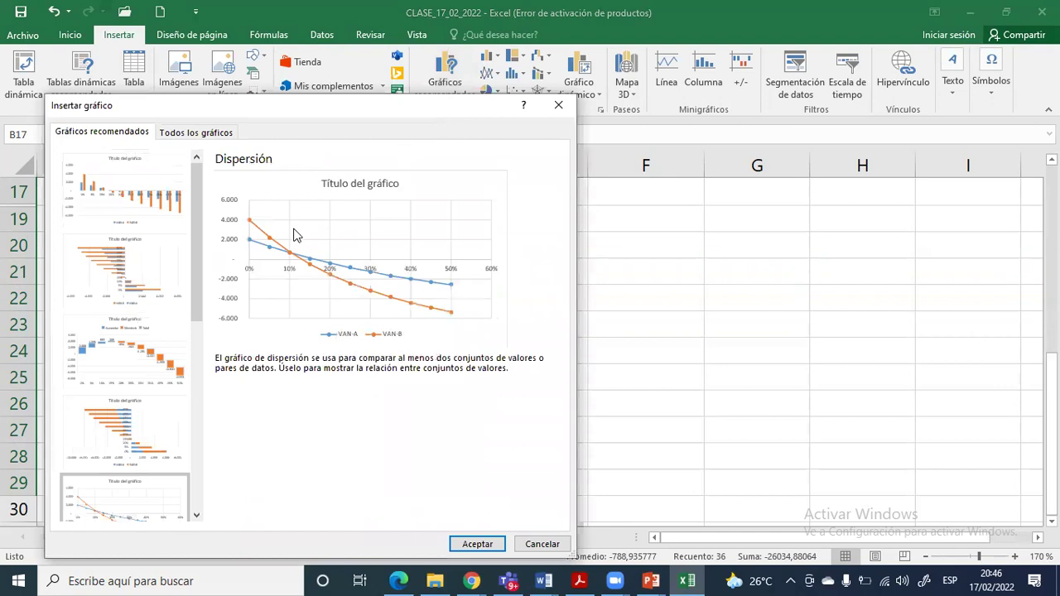
pyautogui.click(477, 544)
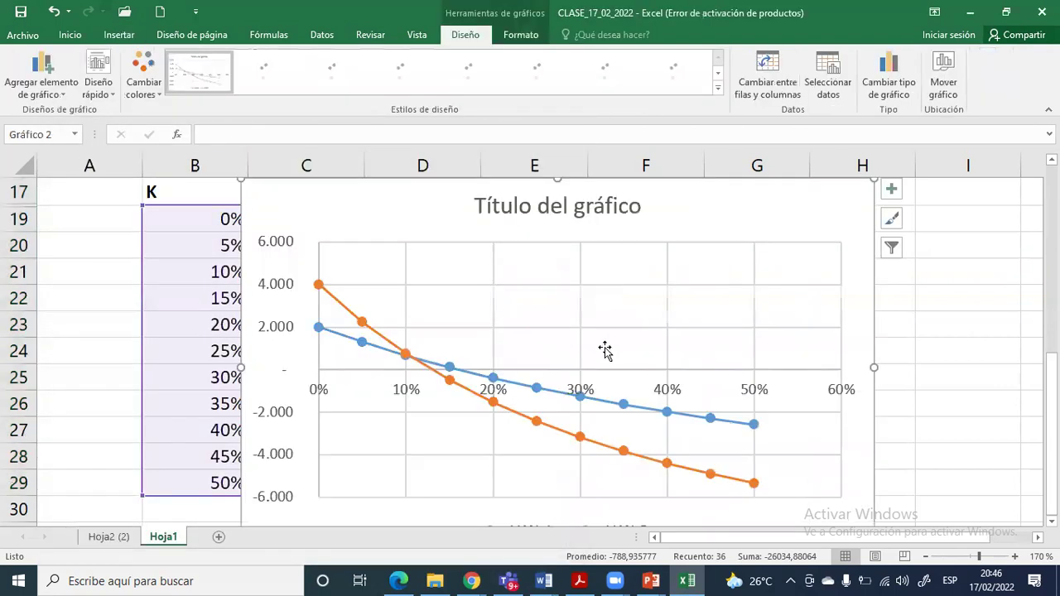
pyautogui.moveTo(605, 226); pyautogui.dragTo(851, 224)
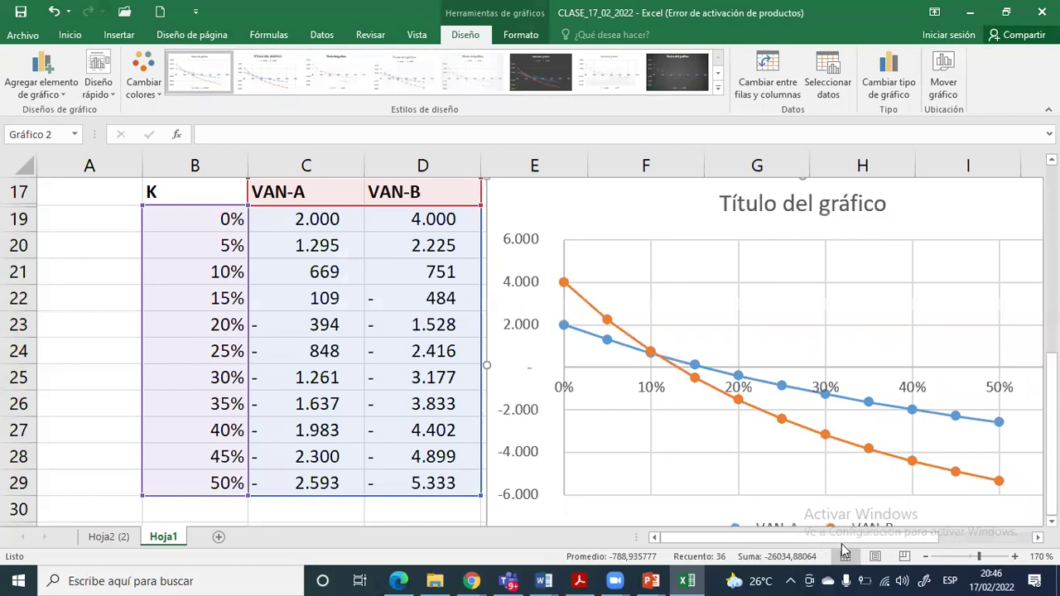
# Replace the chart's placeholder title with "Perfil de los proyectos A y B"
pyautogui.hscroll(2, 862, 536)
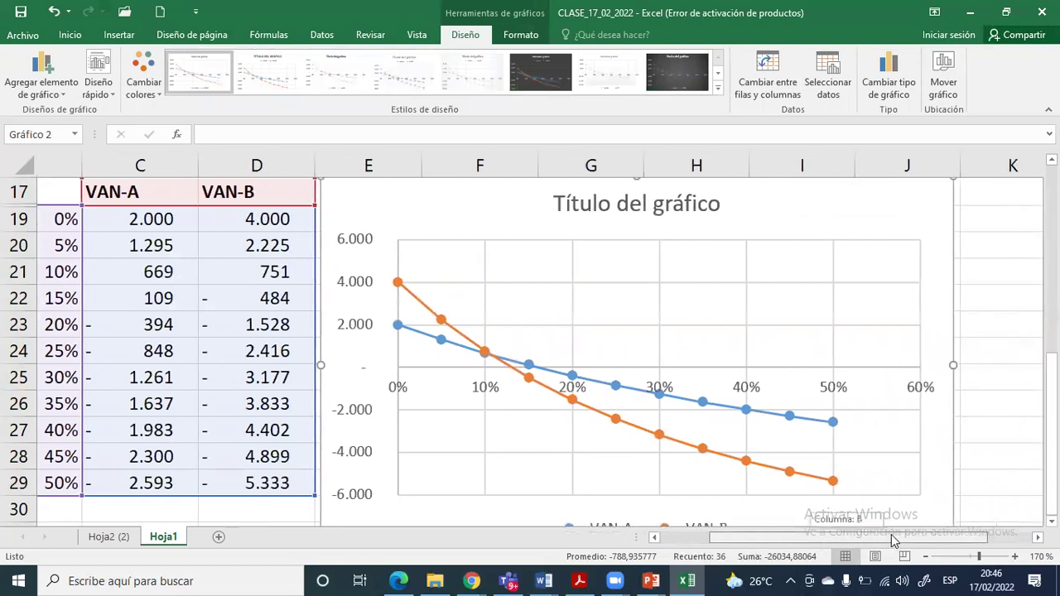
pyautogui.click(525, 205)
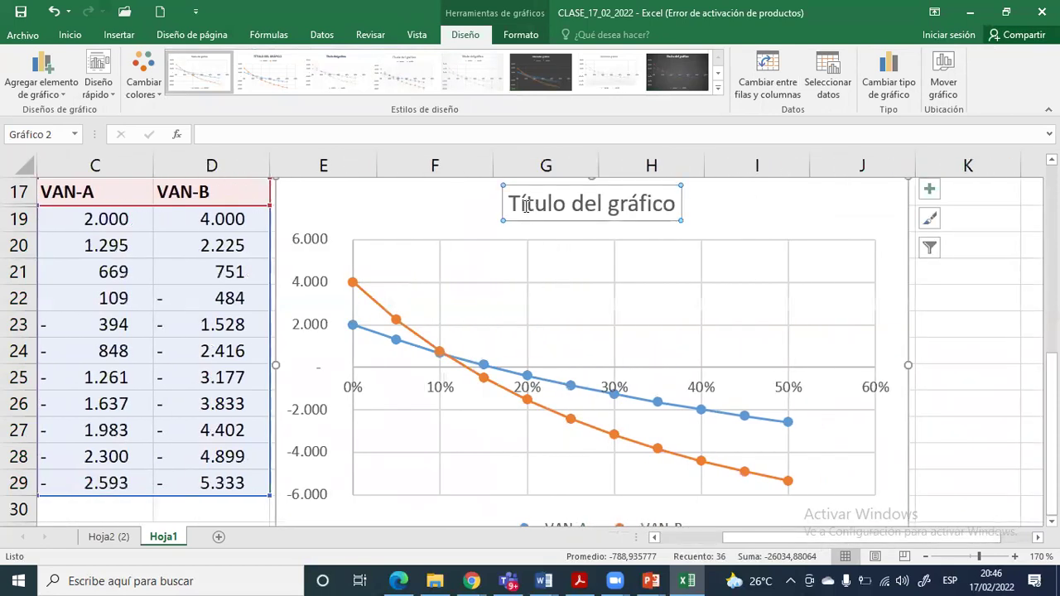
pyautogui.tripleClick(588, 205)
pyautogui.write('Pe')
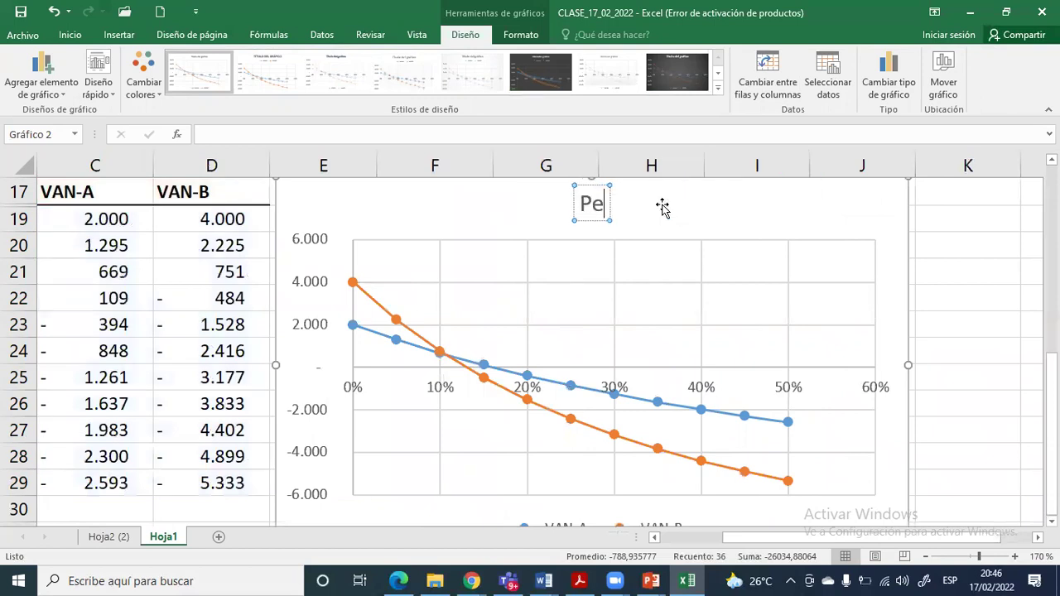
pyautogui.write('f')
pyautogui.press('BackSpace')
pyautogui.write('rfila')
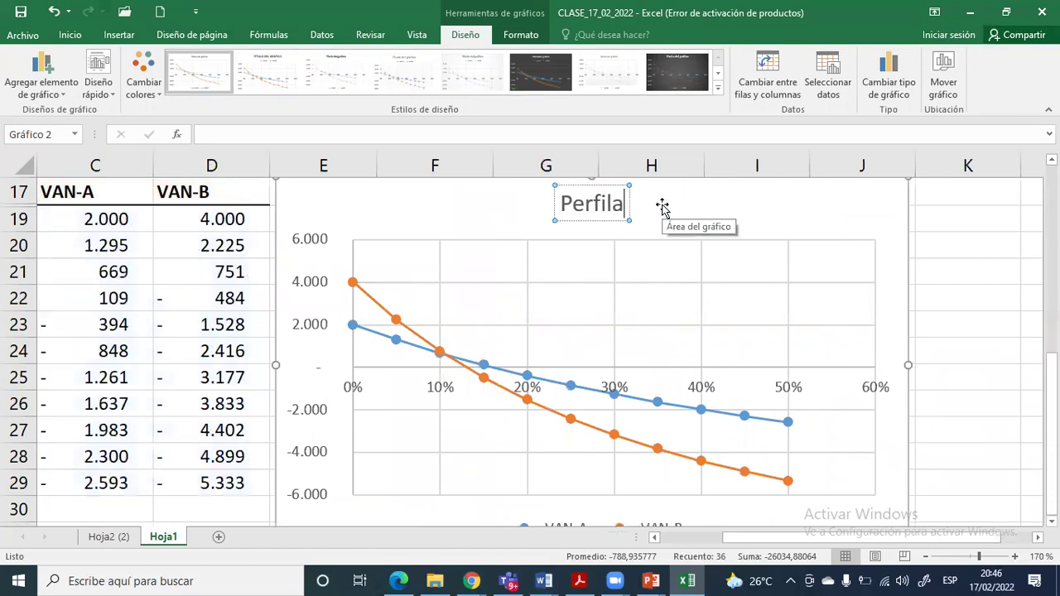
pyautogui.press('BackSpace')
pyautogui.write('de los prove')
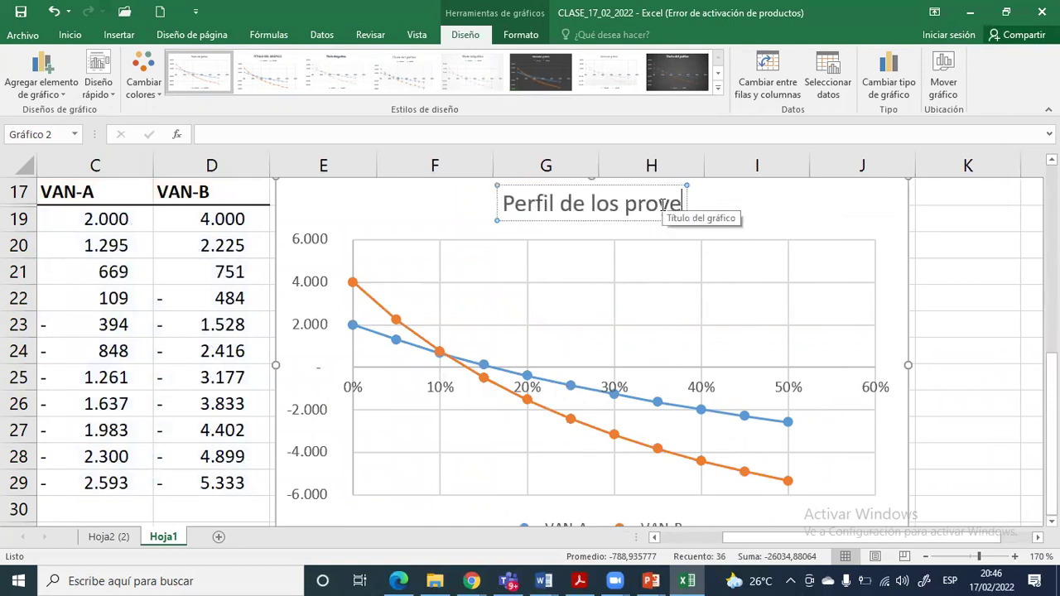
pyautogui.press('BackSpace')
pyautogui.write('yectos')
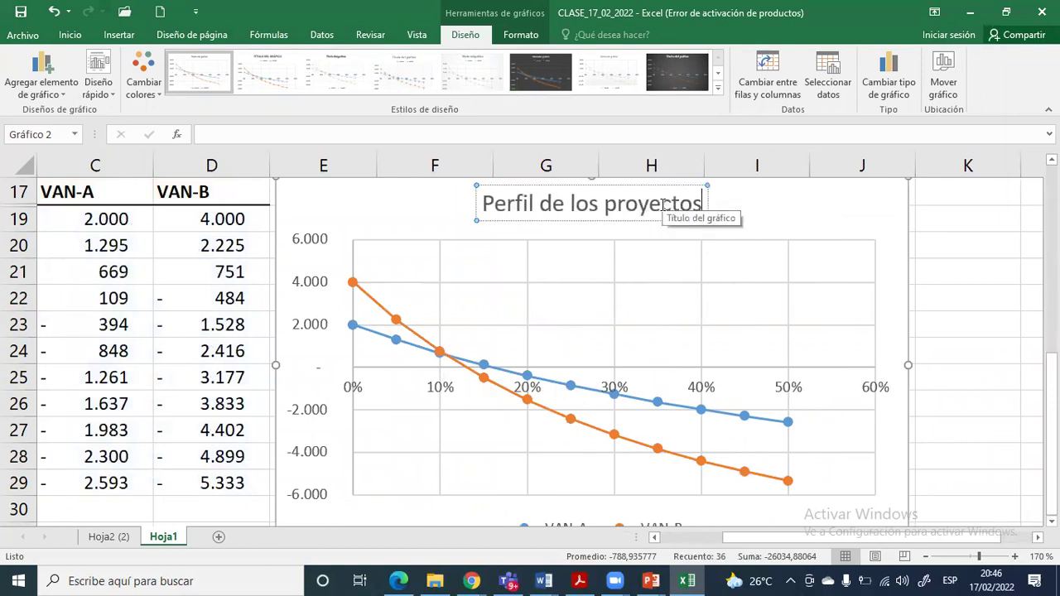
pyautogui.write(' A Y')
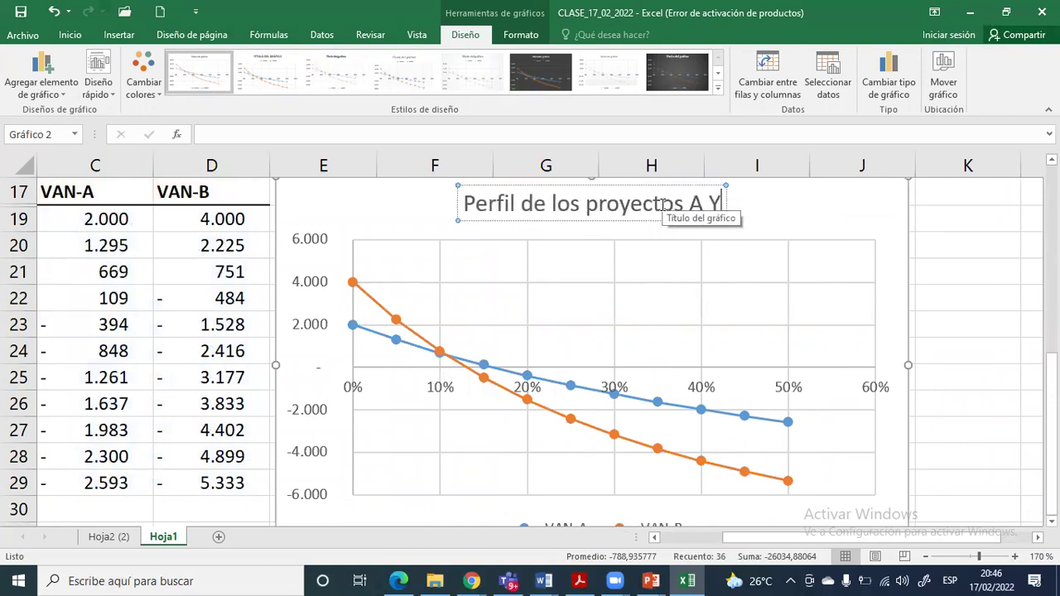
pyautogui.press('BackSpace')
pyautogui.write('y B')
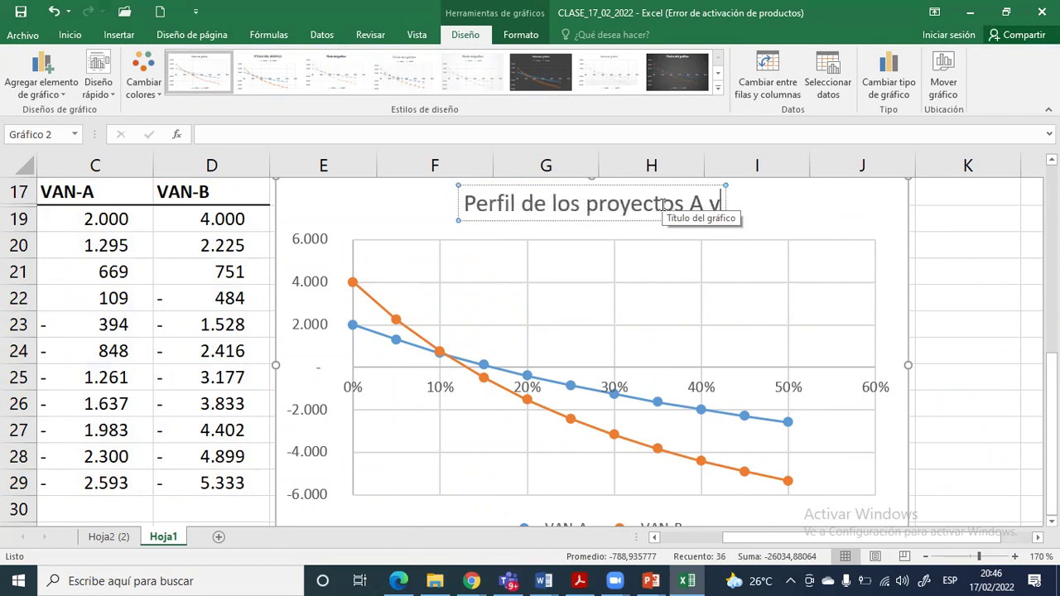
# Make the whole chart title "Perfil de los proyectos A y B" bold and deselect the chart
pyautogui.hotkey('ctrl', 'Left')
pyautogui.hotkey('ctrl', 'Left')
pyautogui.hotkey('ctrl', 'Left')
pyautogui.hotkey('ctrl', 'Left')
pyautogui.hotkey('ctrl', 'Left')
pyautogui.hotkey('ctrl', 'Left')
pyautogui.hotkey('ctrl', 'Left')
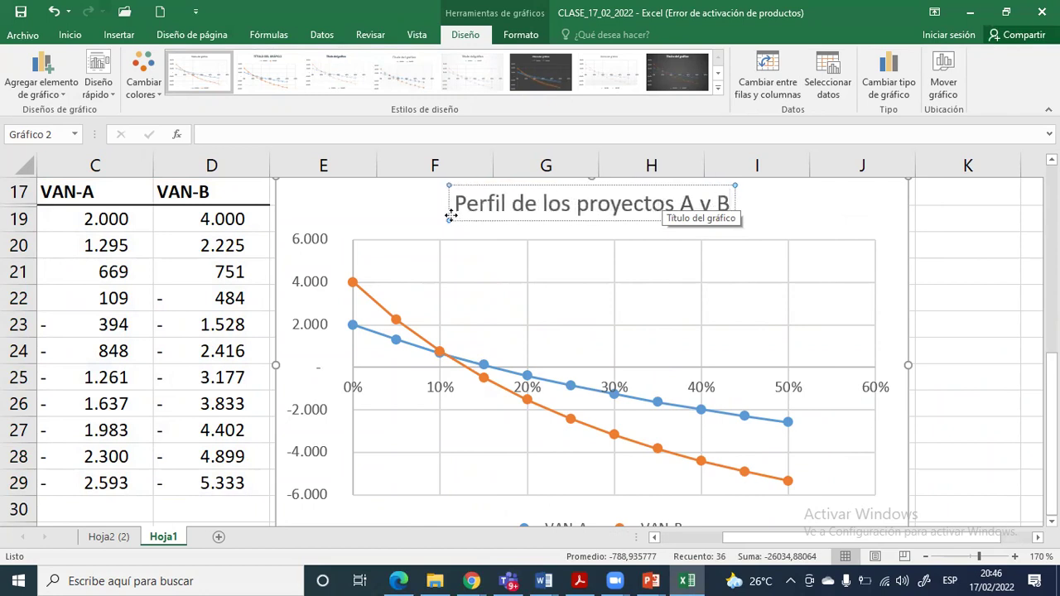
pyautogui.hotkey('ctrl', 'shift', 'Right')
pyautogui.hotkey('ctrl', 'shift', 'Right')
pyautogui.hotkey('ctrl', 'shift', 'Right')
pyautogui.keyDown('shift'); pyautogui.click(728, 211); pyautogui.keyUp('shift')
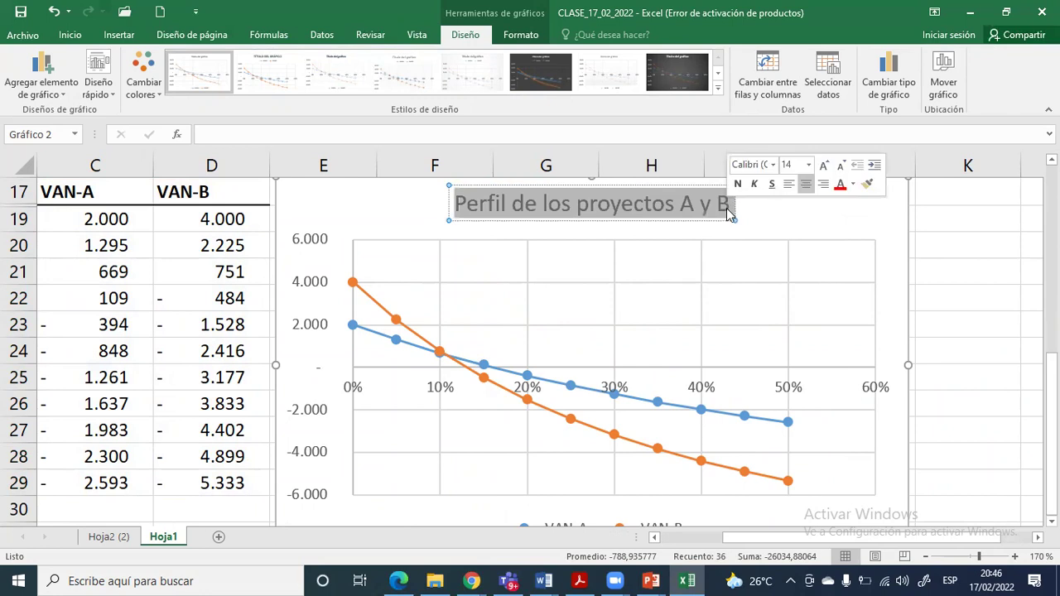
pyautogui.hotkey('ctrl', 'n')
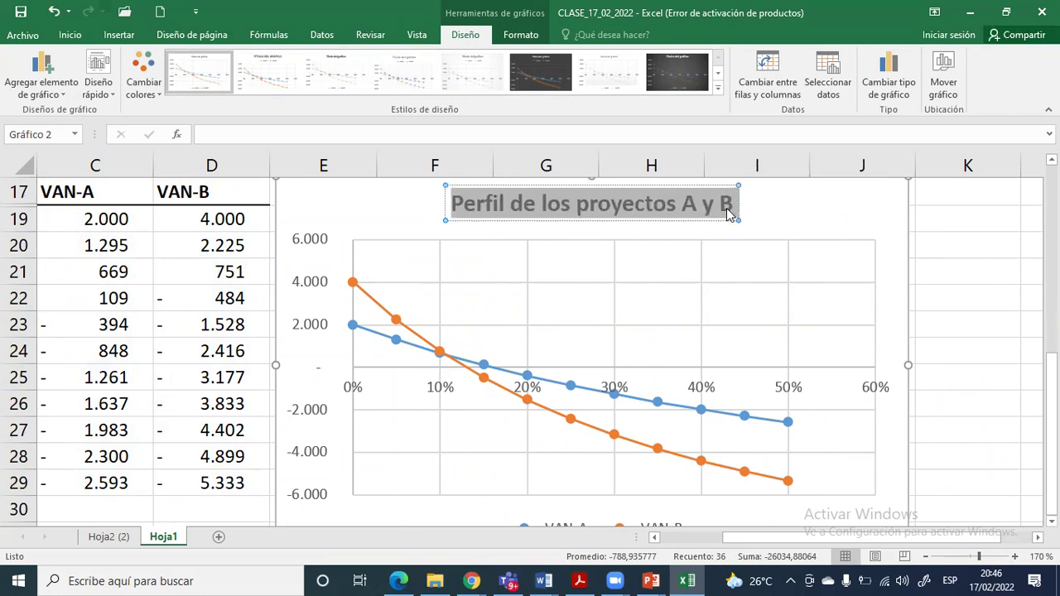
pyautogui.click(956, 275)
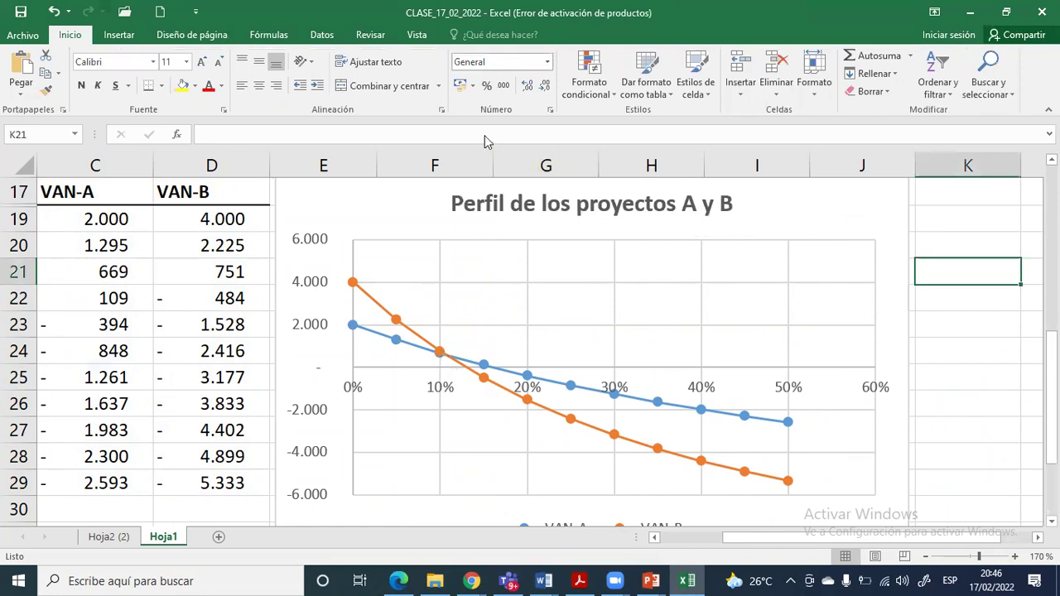
# Annotate the chart with a green arrow rising from the 10% axis mark to where the two VAN curves cross
pyautogui.hotkey('ctrl', '2')
pyautogui.moveTo(437, 368); pyautogui.dragTo(441, 346)
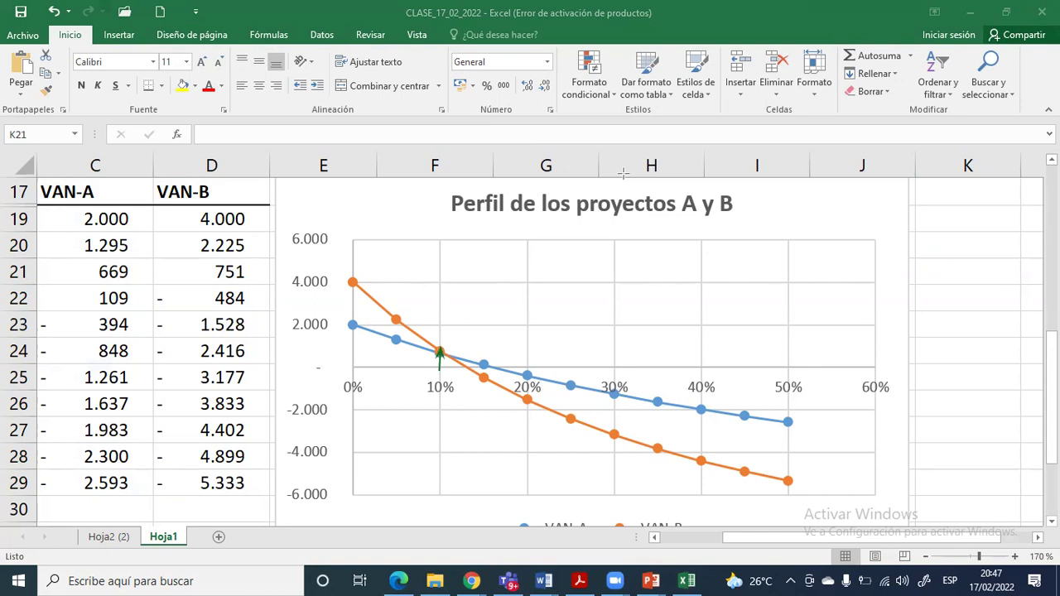
pyautogui.moveTo(437, 347)
pyautogui.mouseDown()
pyautogui.moveTo(354, 286)
pyautogui.moveTo(354, 317)
pyautogui.moveTo(401, 320)
pyautogui.moveTo(364, 306)
pyautogui.moveTo(399, 329)
pyautogui.mouseUp()
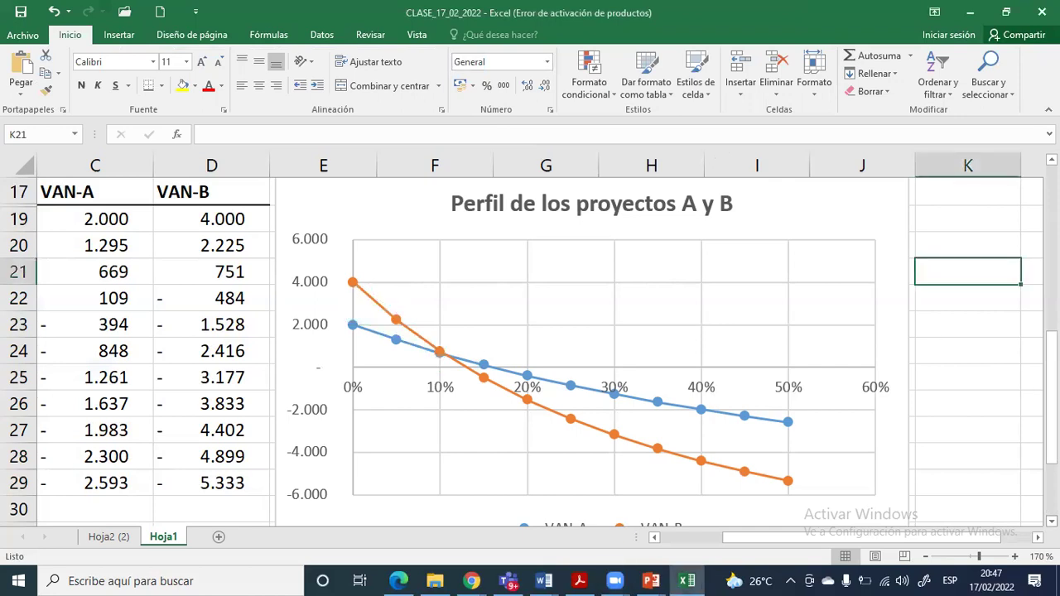
# Hide the gridlines of sheet Hoja1
pyautogui.scroll(-1, 530, 347)
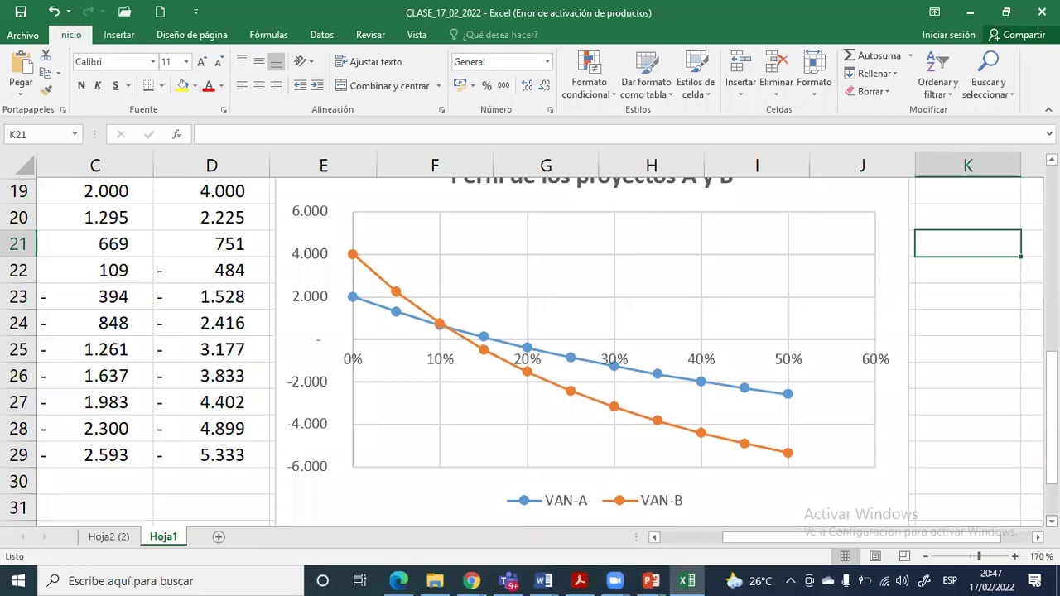
pyautogui.scroll(-1, 714, 236)
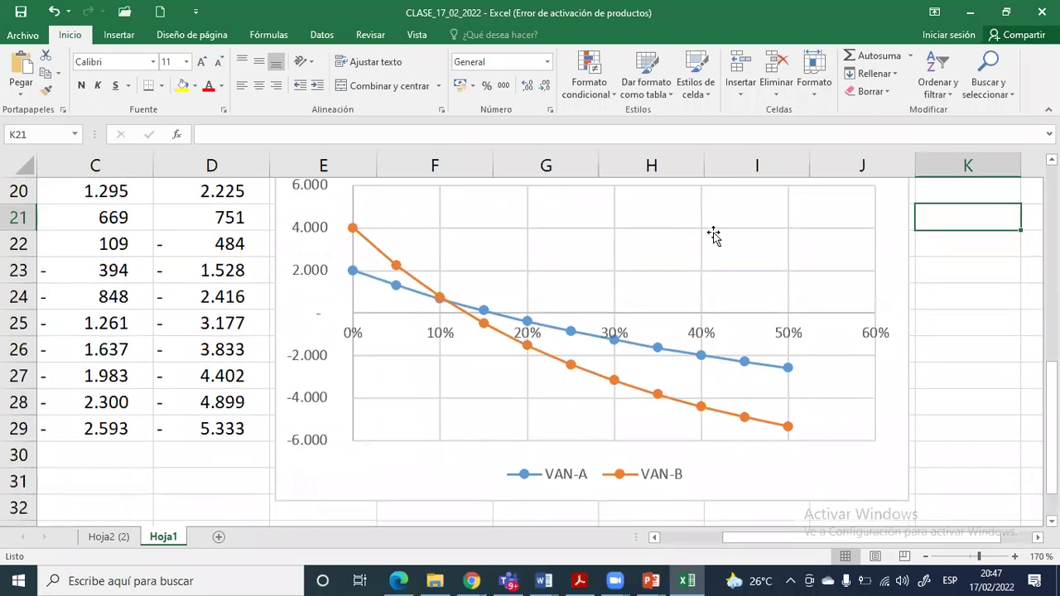
pyautogui.click(416, 35)
pyautogui.click(196, 86)
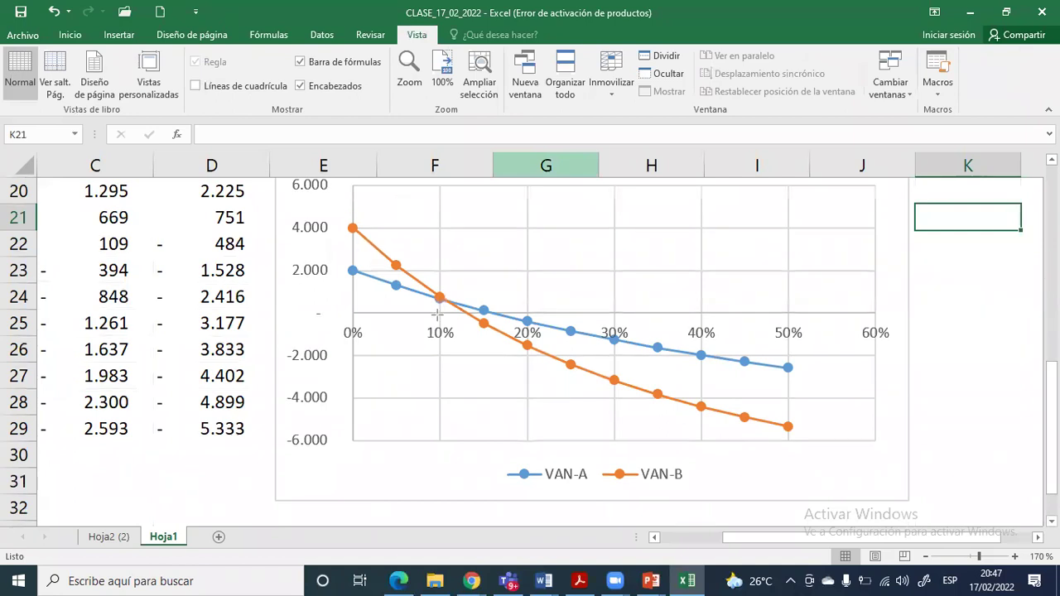
# Annotate the chart in green: point an arrow at the 10% crossing, shade the area between the curves before it, write "15%" and highlight the crossing
pyautogui.moveTo(440, 303); pyautogui.dragTo(439, 300)
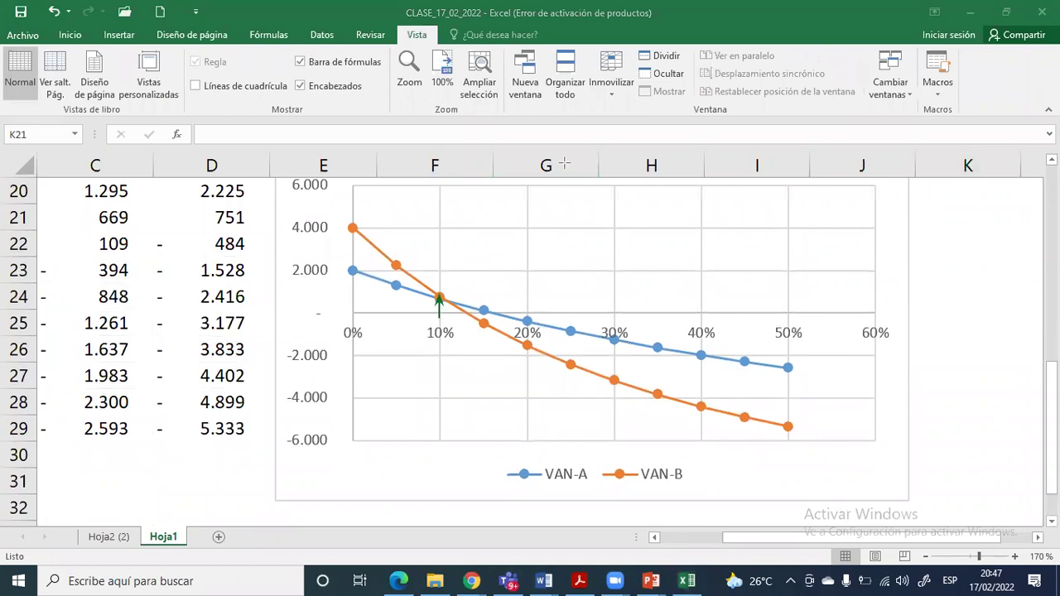
pyautogui.moveTo(353, 228); pyautogui.dragTo(435, 292)
pyautogui.moveTo(361, 247)
pyautogui.mouseDown()
pyautogui.moveTo(428, 281)
pyautogui.moveTo(354, 233)
pyautogui.mouseUp()
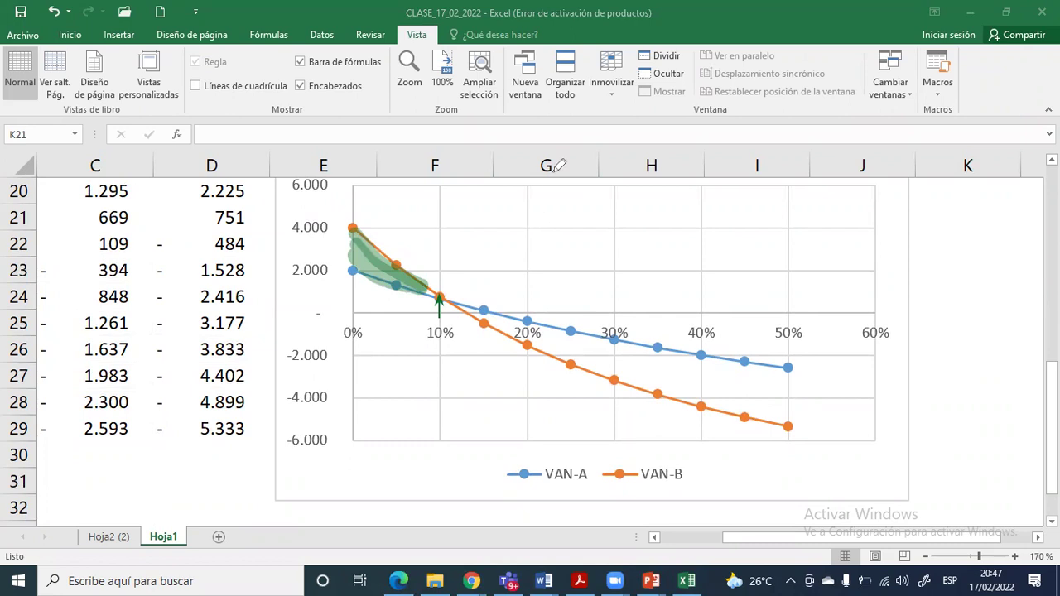
pyautogui.moveTo(474, 323)
pyautogui.mouseDown()
pyautogui.moveTo(475, 339)
pyautogui.moveTo(508, 327)
pyautogui.moveTo(498, 330)
pyautogui.moveTo(508, 342)
pyautogui.mouseUp()
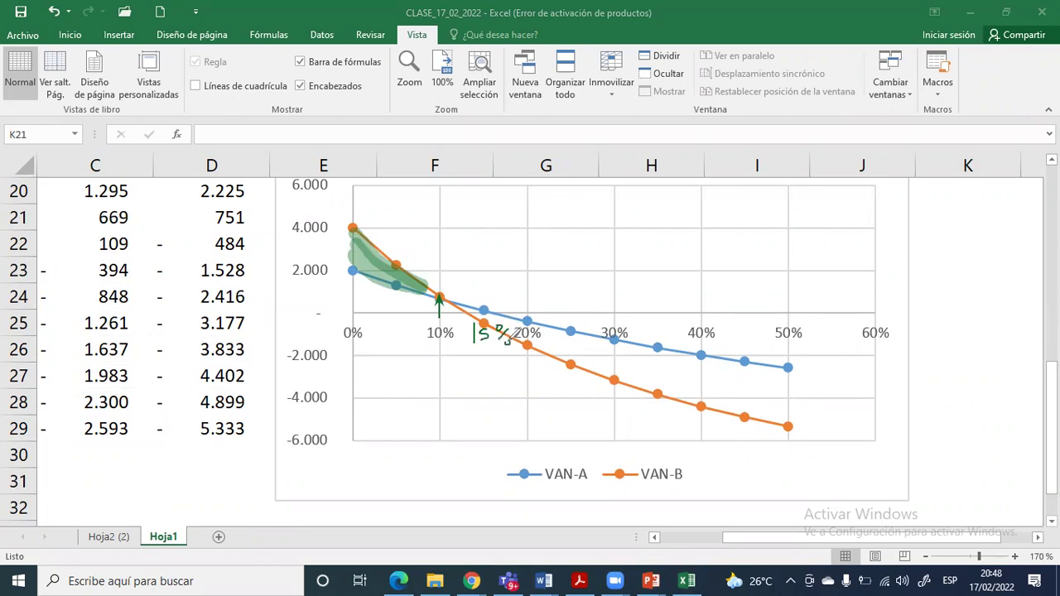
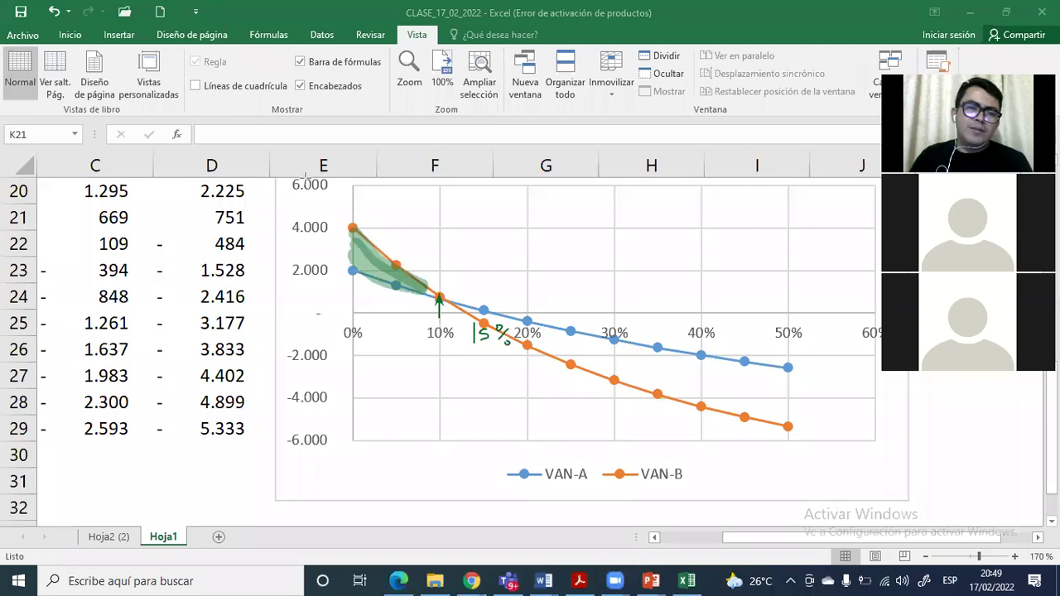
pyautogui.moveTo(433, 280); pyautogui.dragTo(447, 308)
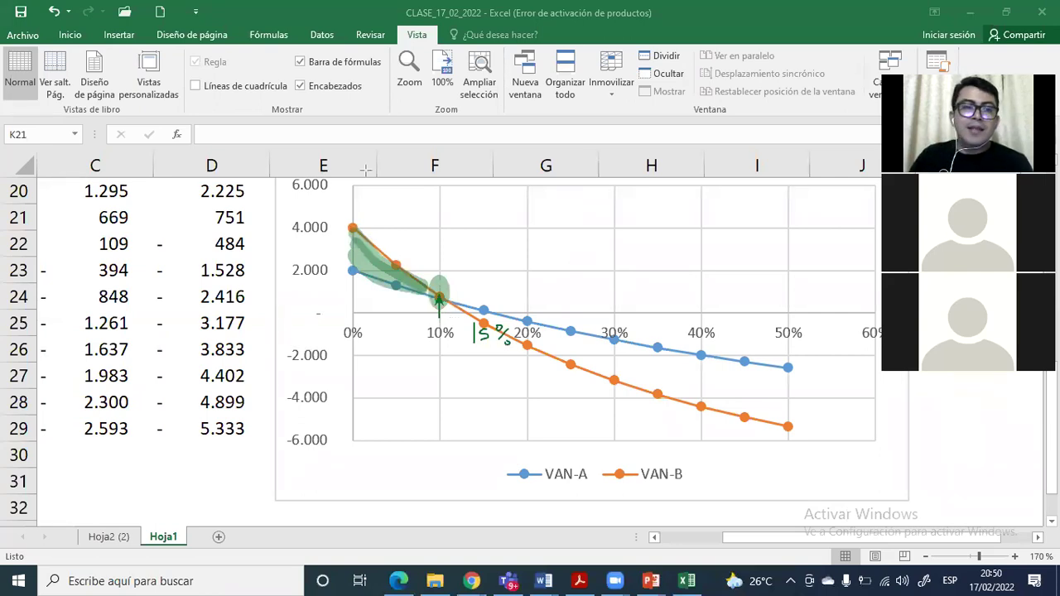
# Move the VAN profile chart slightly up and farther away from column D
pyautogui.moveTo(744, 538); pyautogui.dragTo(524, 422)
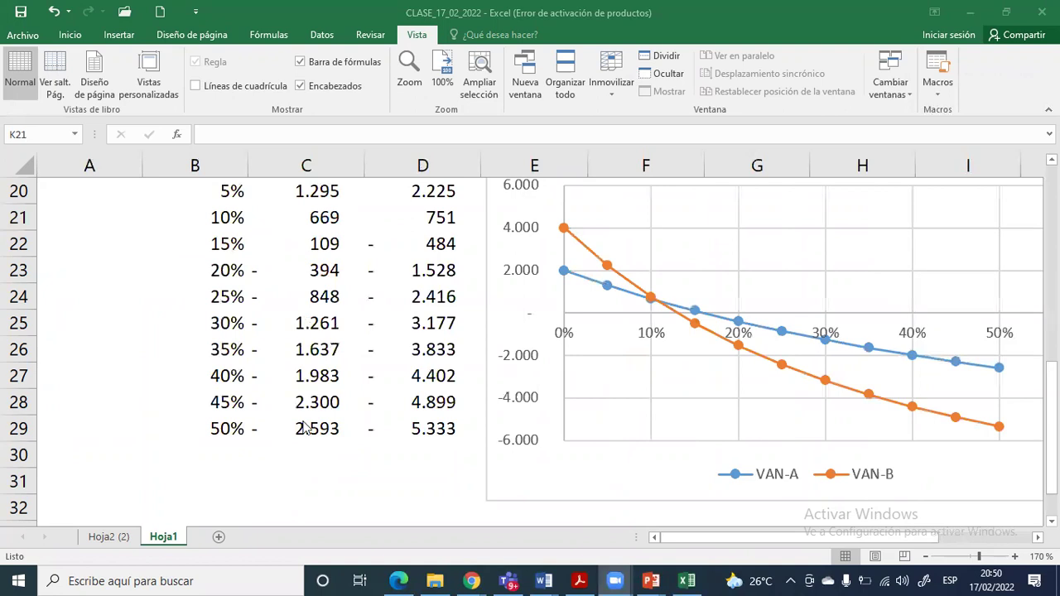
pyautogui.scroll(2, 296, 402)
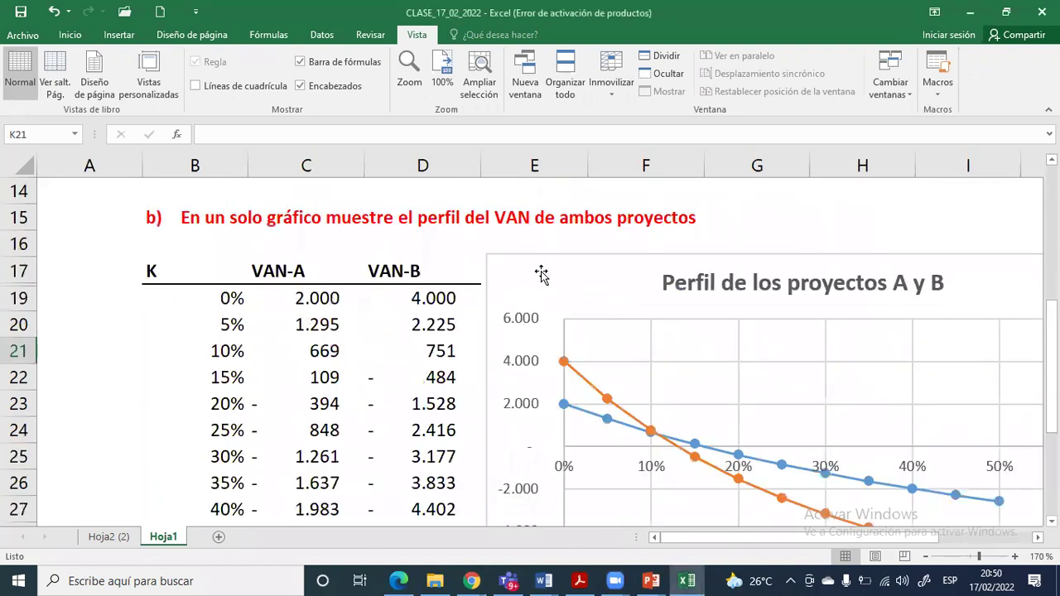
pyautogui.click(551, 258)
pyautogui.moveTo(552, 257); pyautogui.dragTo(563, 251)
pyautogui.click(195, 219)
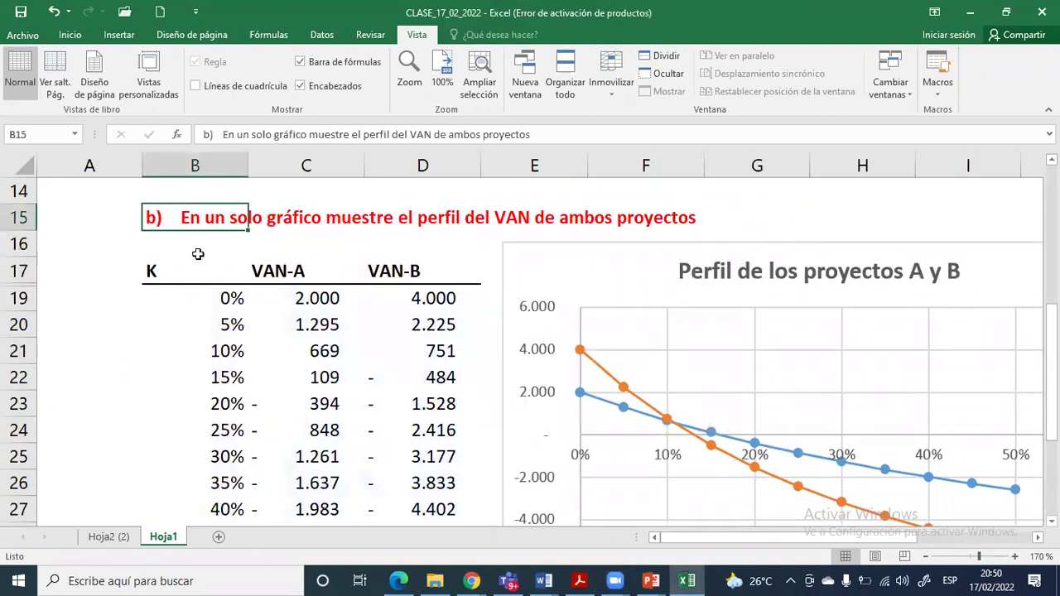
# Copy question c, "Determine el costo de capital de indiferencia", from the Word document PROBLEMAS DE VALOR ACTUAL NETO into cell B33 of the Excel sheet
pyautogui.scroll(-2, 214, 310)
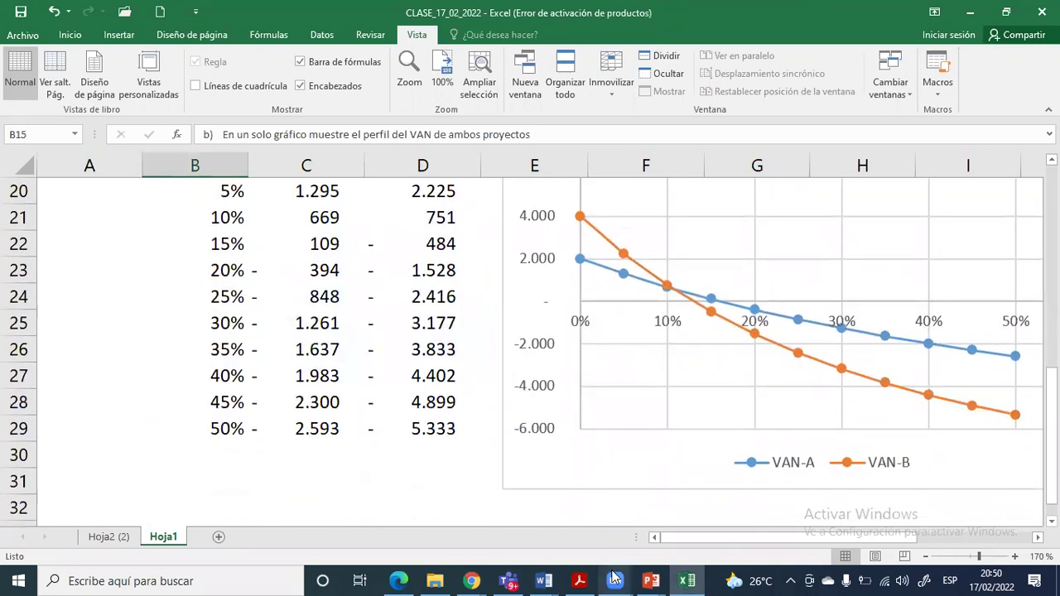
pyautogui.moveTo(546, 580)
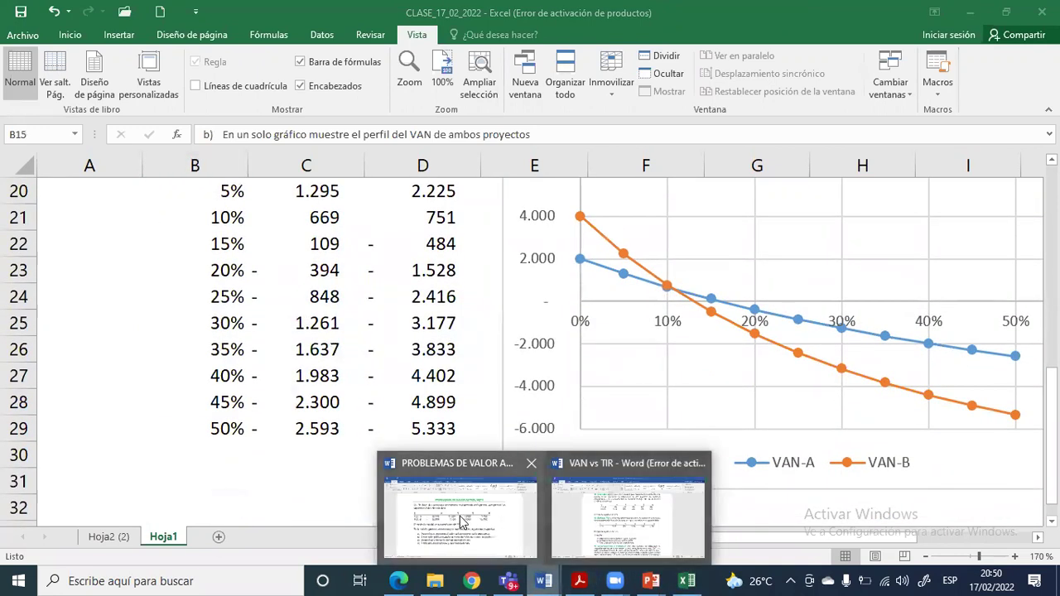
pyautogui.click(432, 499)
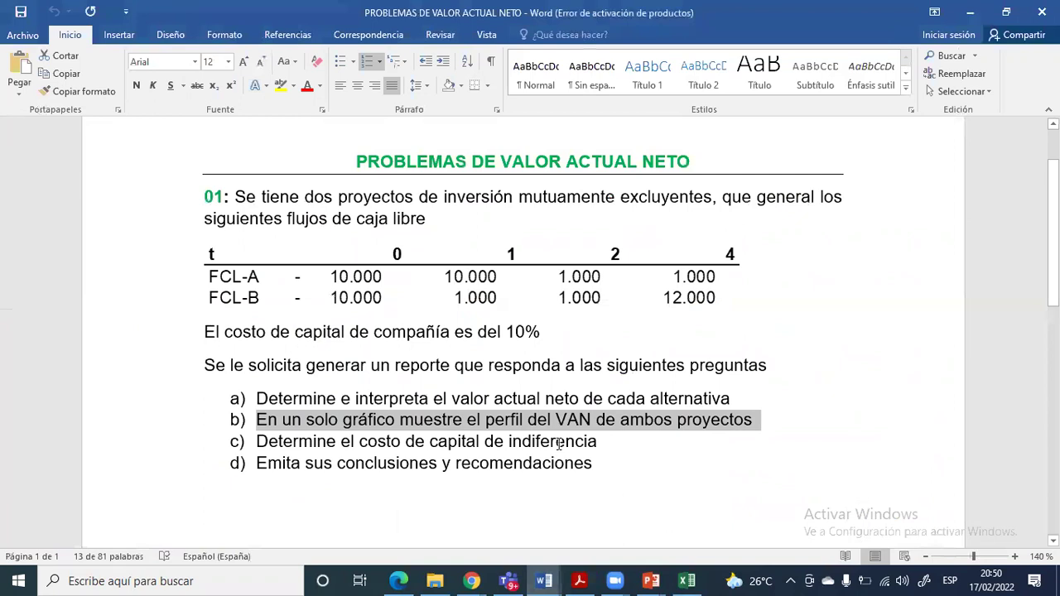
pyautogui.moveTo(560, 444); pyautogui.dragTo(260, 443)
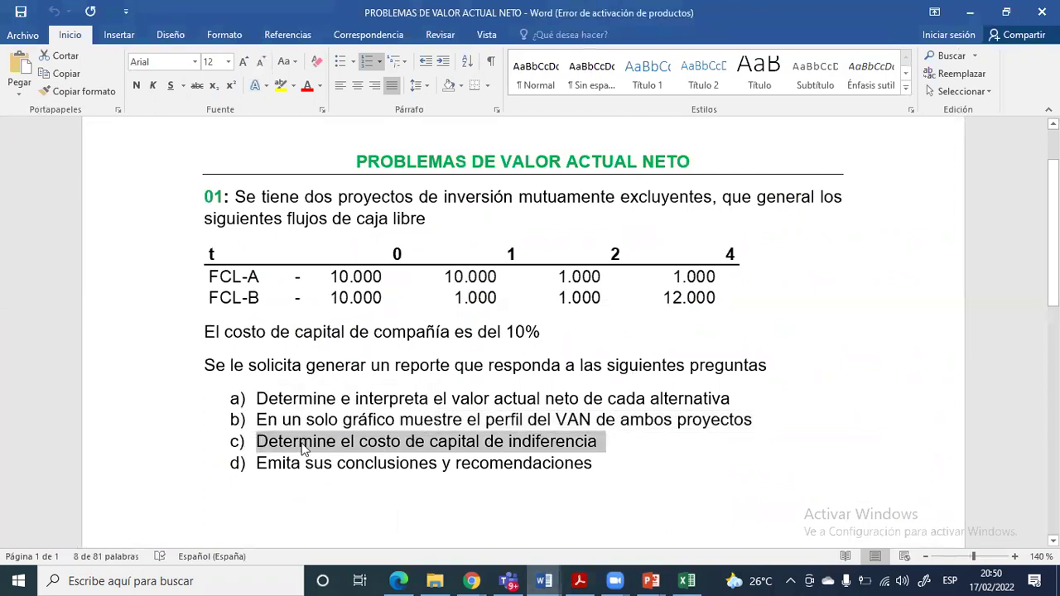
pyautogui.click(686, 580)
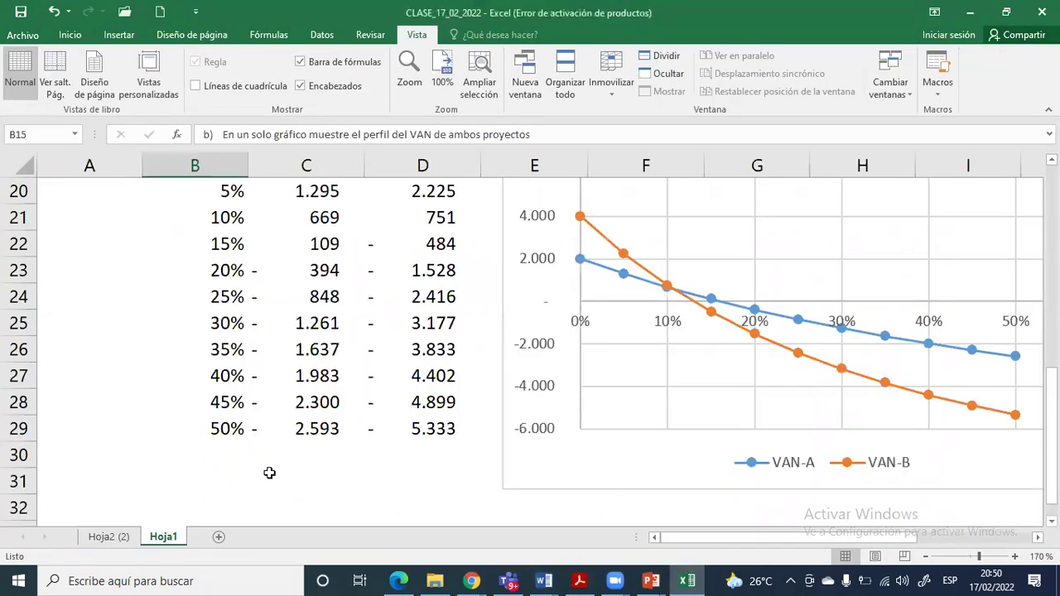
pyautogui.scroll(-1, 232, 473)
pyautogui.click(183, 447)
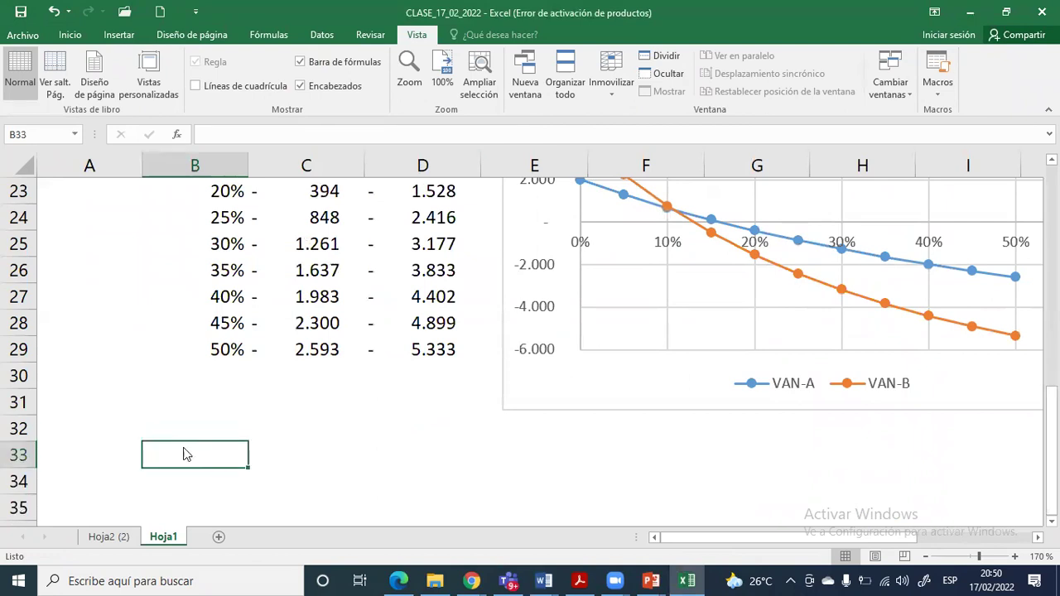
pyautogui.rightClick(184, 452)
pyautogui.click(236, 170)
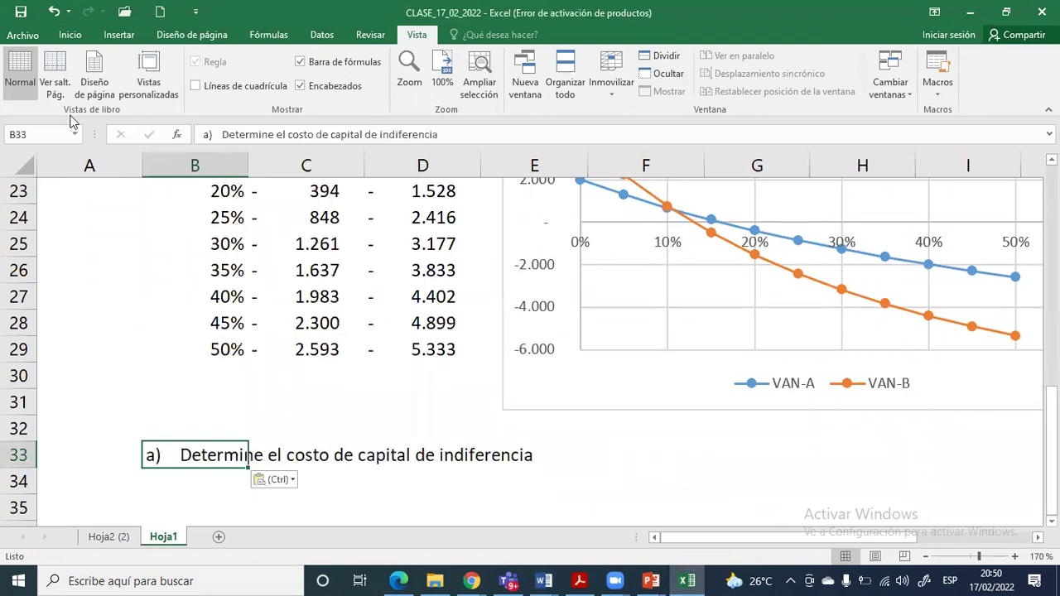
# Format the heading in B33 as bold red text and change its letter to "c)"
pyautogui.click(71, 35)
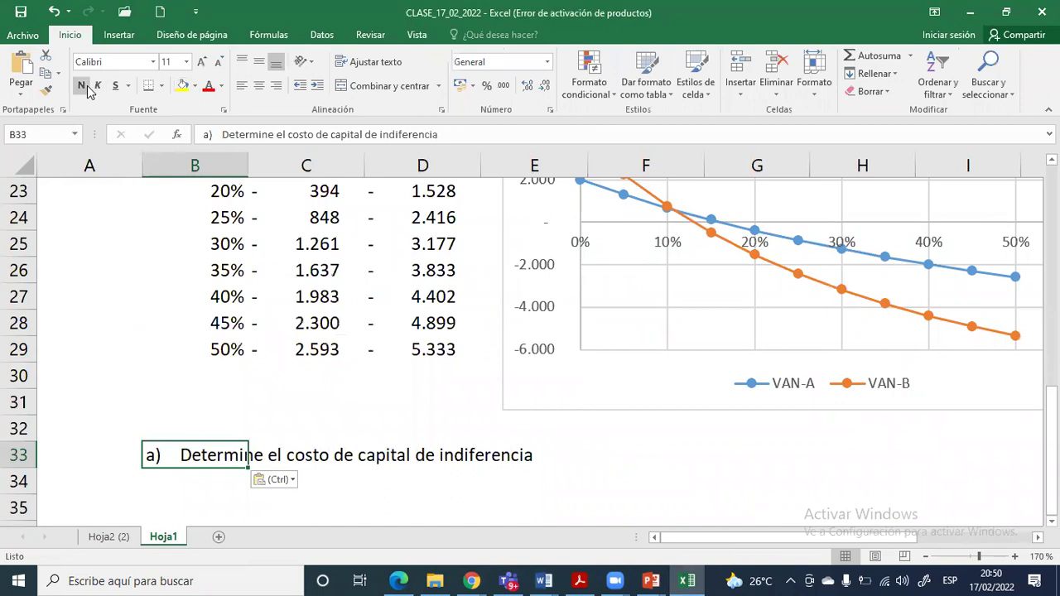
pyautogui.click(80, 86)
pyautogui.click(208, 85)
pyautogui.doubleClick(158, 454)
pyautogui.press('BackSpace')
pyautogui.write('c')
pyautogui.click(169, 402)
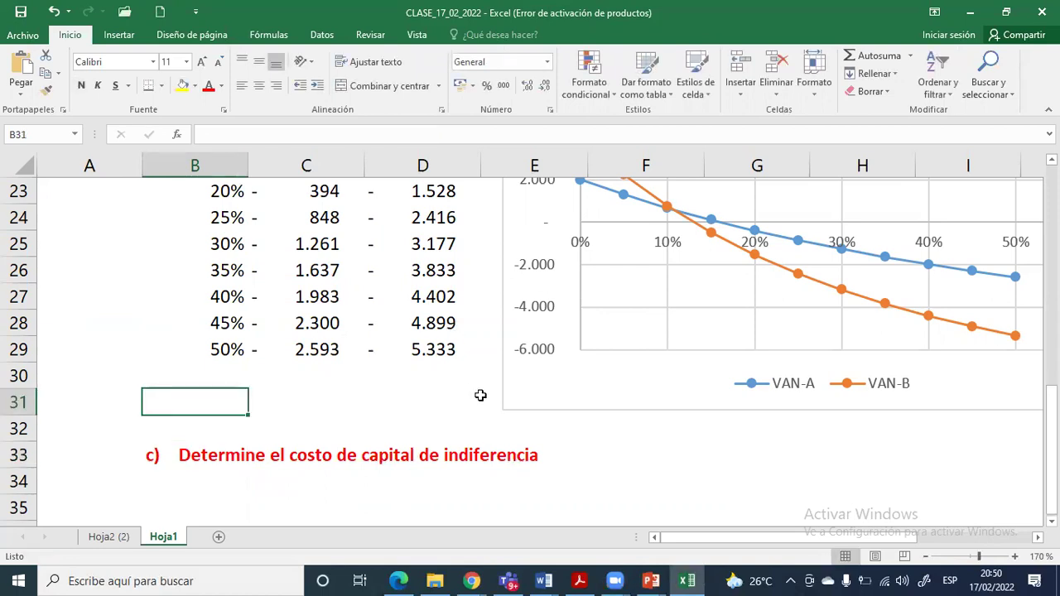
# Insert a right block arrow about 0,87 cm wide and 0,45 cm high in D5, beside the K rate
pyautogui.scroll(1, 480, 396)
pyautogui.scroll(3, 497, 408)
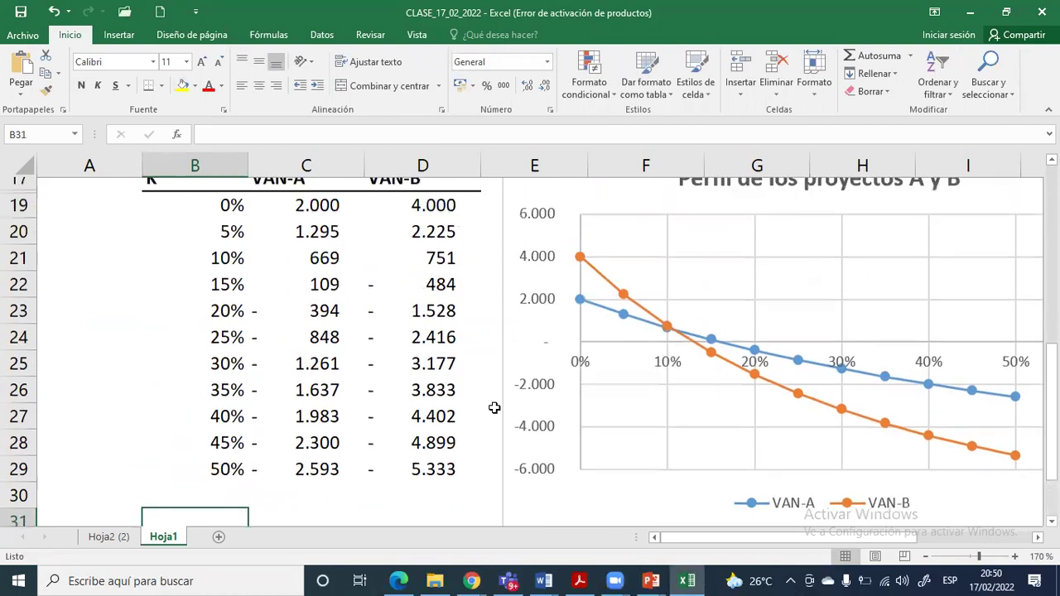
pyautogui.scroll(-1, 497, 407)
pyautogui.scroll(4, 497, 407)
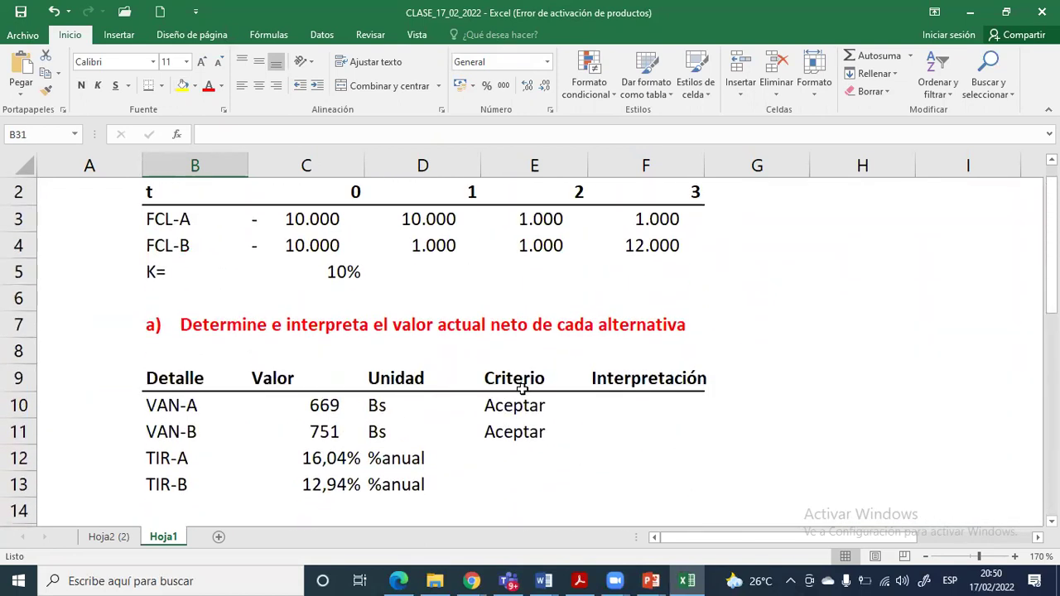
pyautogui.scroll(1, 527, 377)
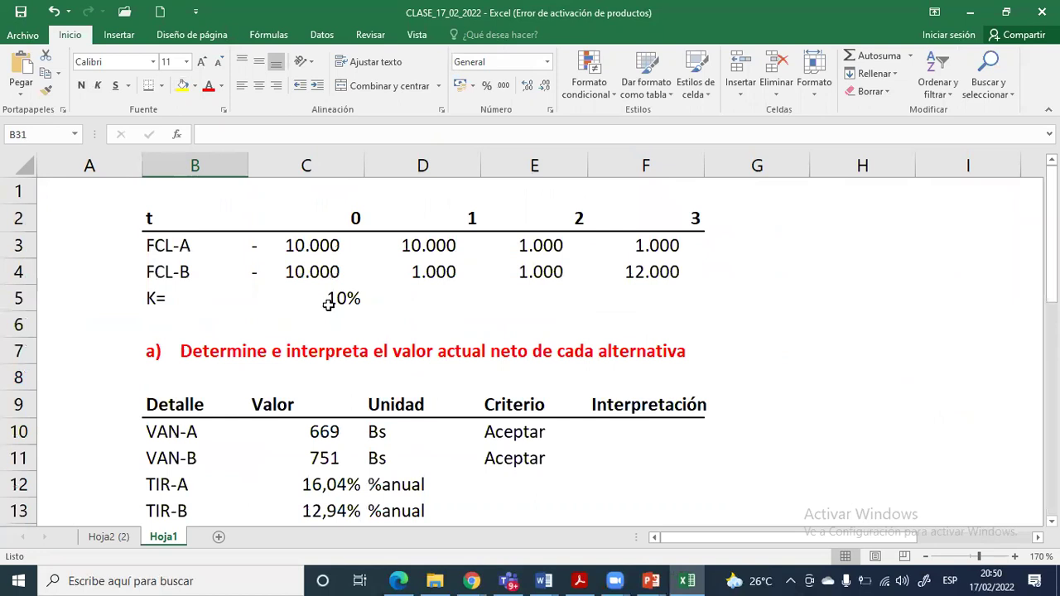
pyautogui.click(784, 326)
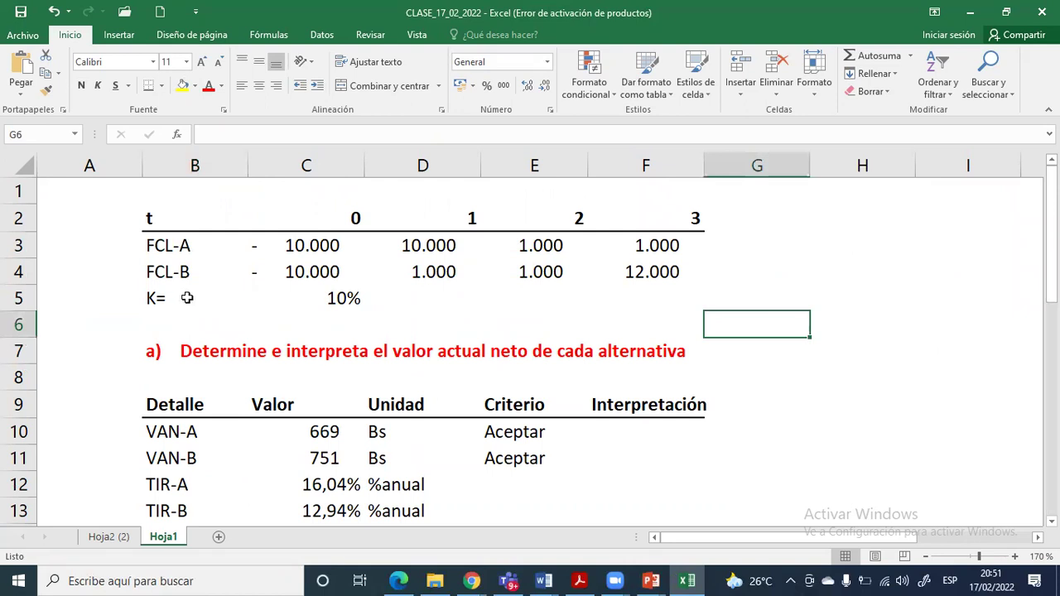
pyautogui.moveTo(199, 299); pyautogui.dragTo(395, 298)
pyautogui.click(414, 298)
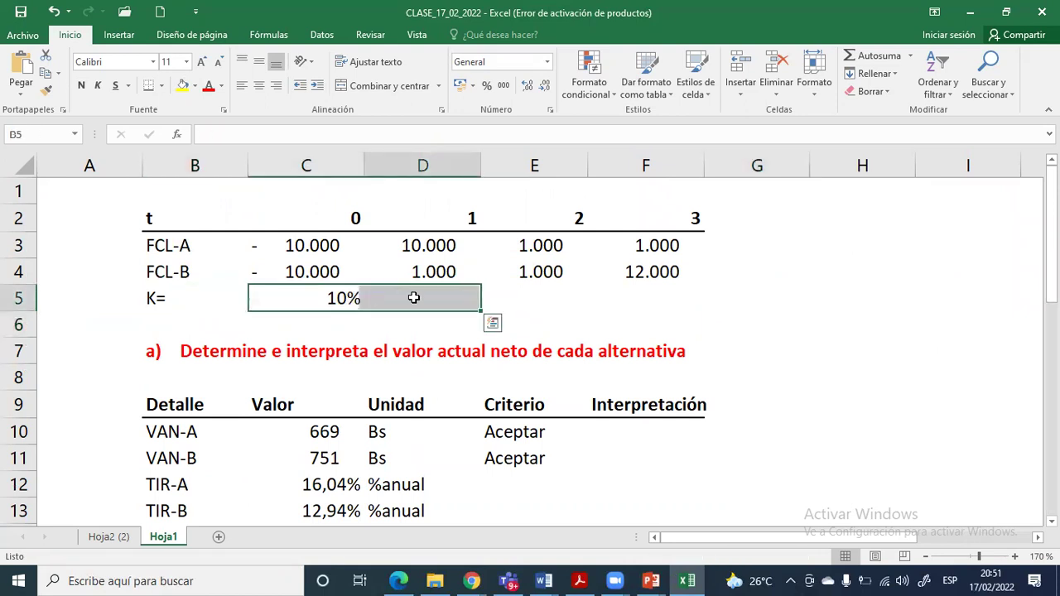
pyautogui.click(122, 37)
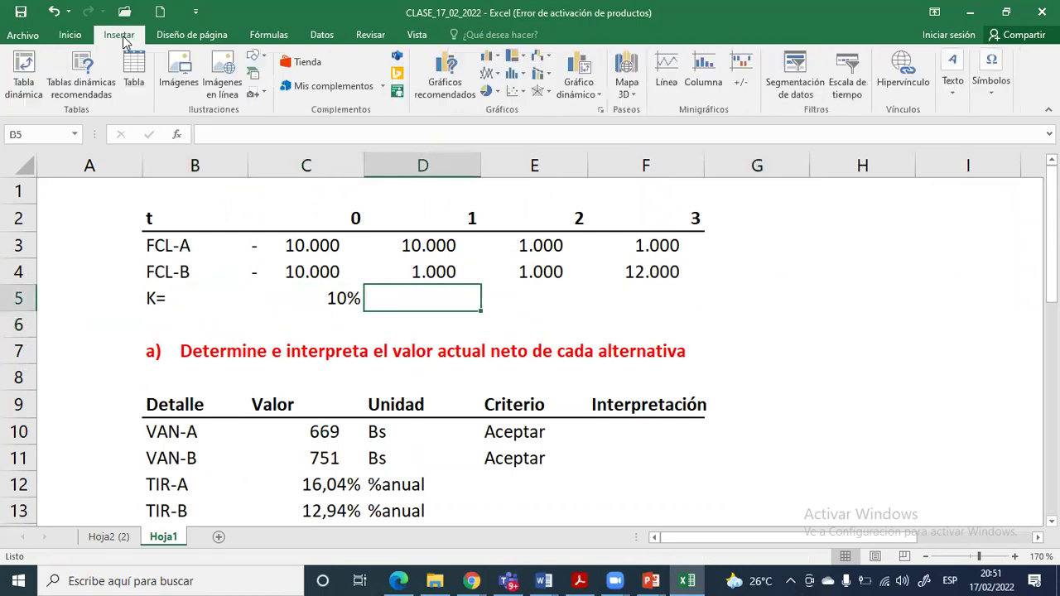
pyautogui.click(254, 56)
pyautogui.click(392, 91)
pyautogui.moveTo(375, 290); pyautogui.dragTo(420, 310)
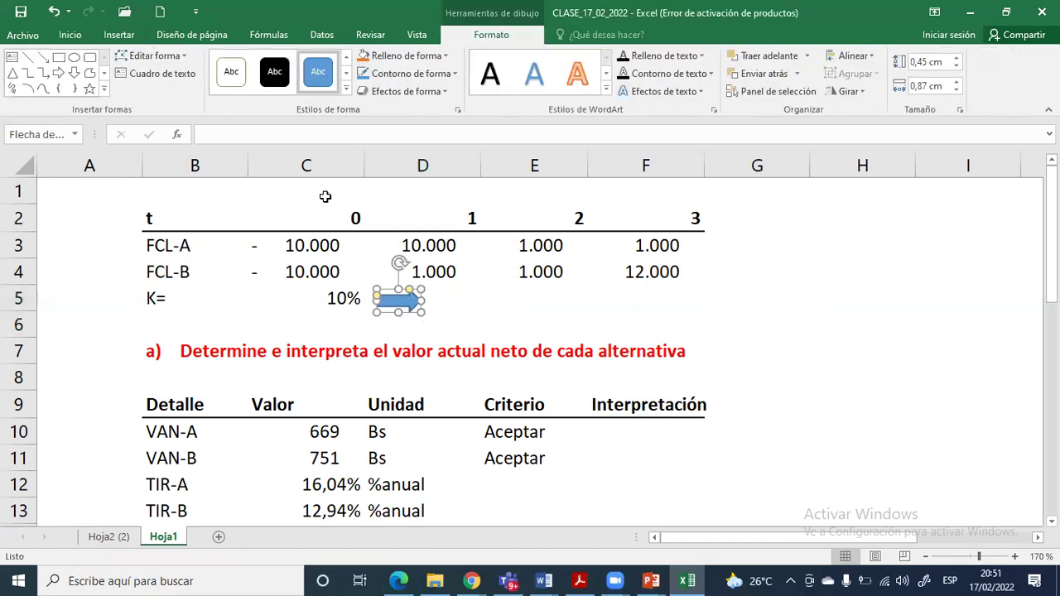
# Apply the solid black shape style to the arrow, nudge it slightly upward and select cell E5
pyautogui.click(274, 71)
pyautogui.moveTo(412, 290); pyautogui.dragTo(412, 285)
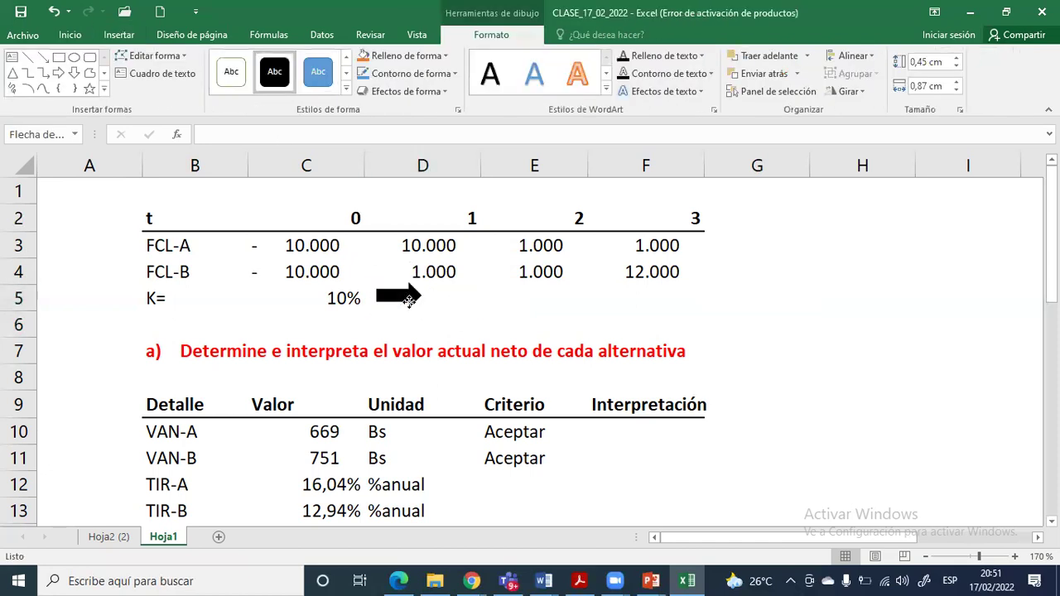
pyautogui.click(479, 307)
pyautogui.click(499, 295)
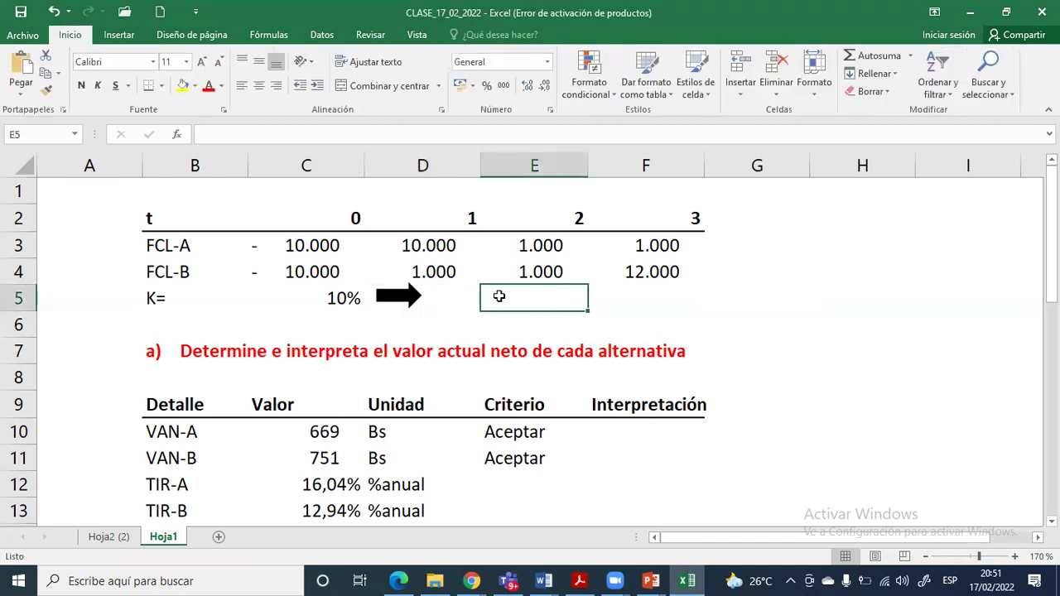
# Label the K rate with the text "Variable de entrada" in cell E5 and make it bold
pyautogui.write('V')
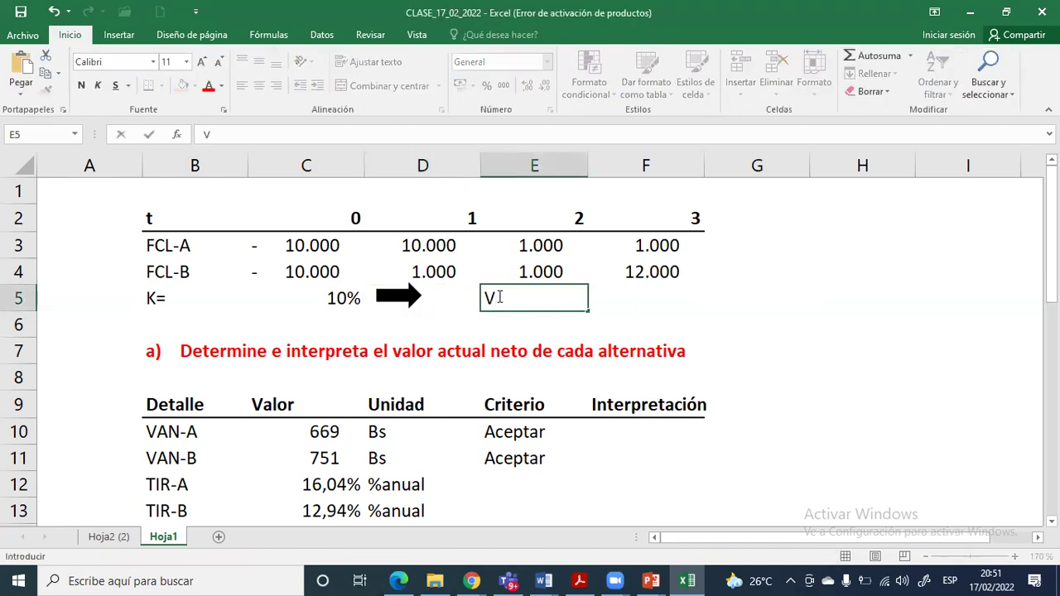
pyautogui.write('ariable')
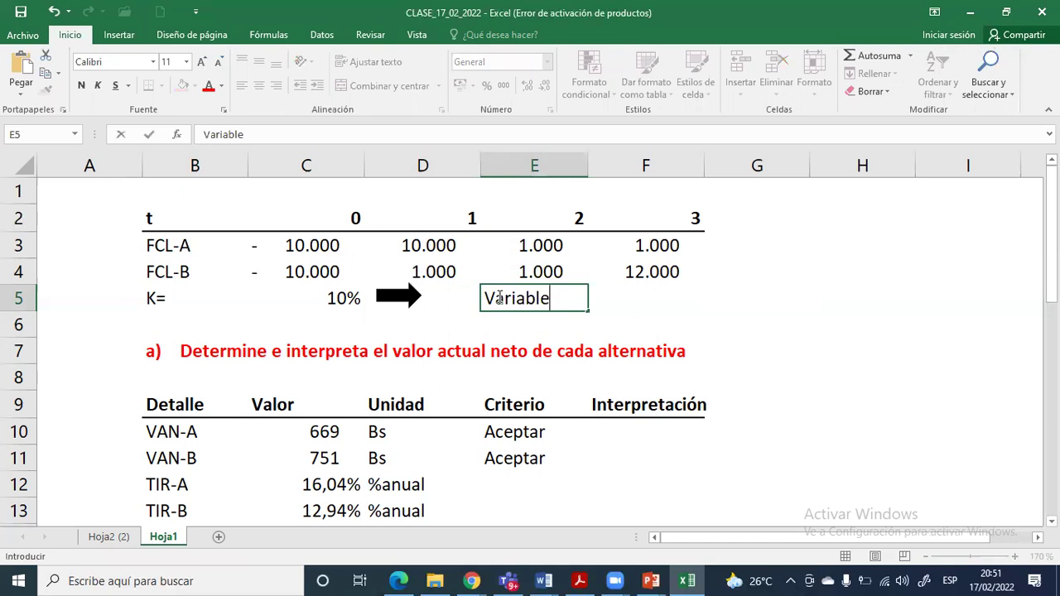
pyautogui.write(' de entrada')
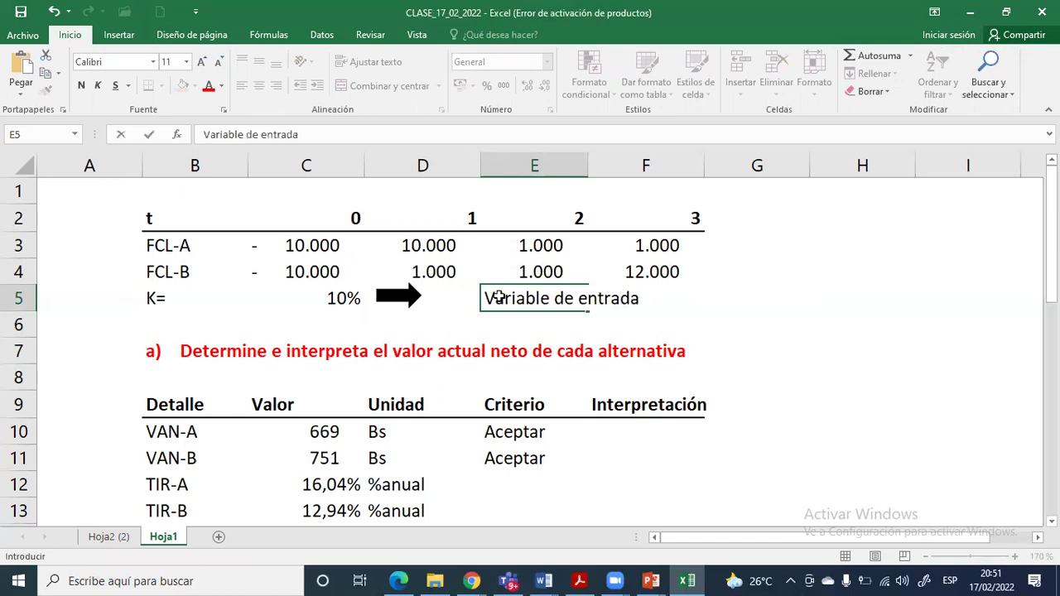
pyautogui.press('Return')
pyautogui.click(500, 296)
pyautogui.hotkey('ctrl', 'n')
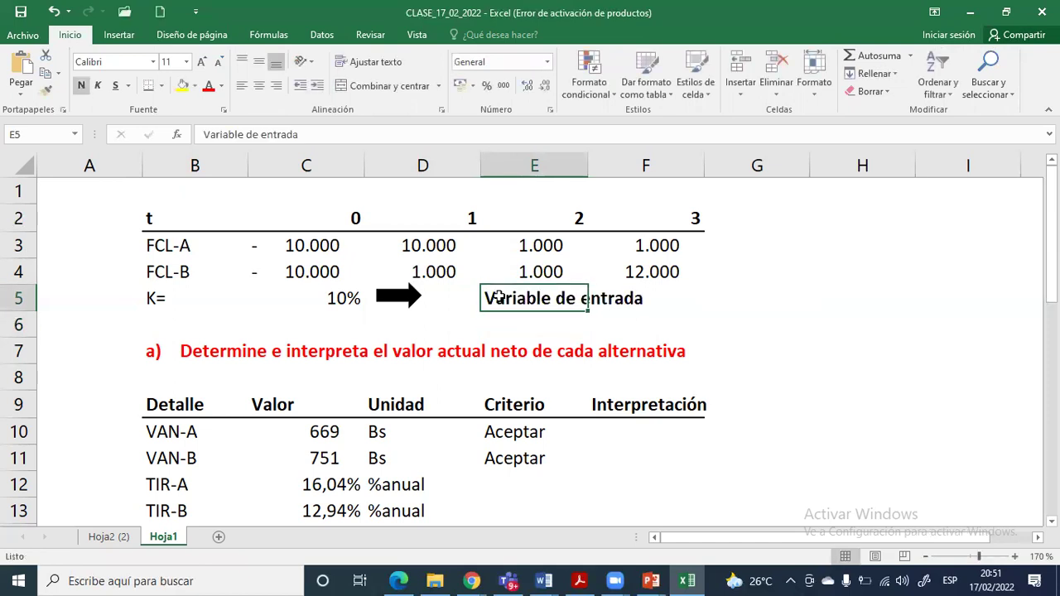
# Enter the column headings "Detalle" in G4 and "Valor" in H4 for a small table beside the cash flows
pyautogui.click(762, 295)
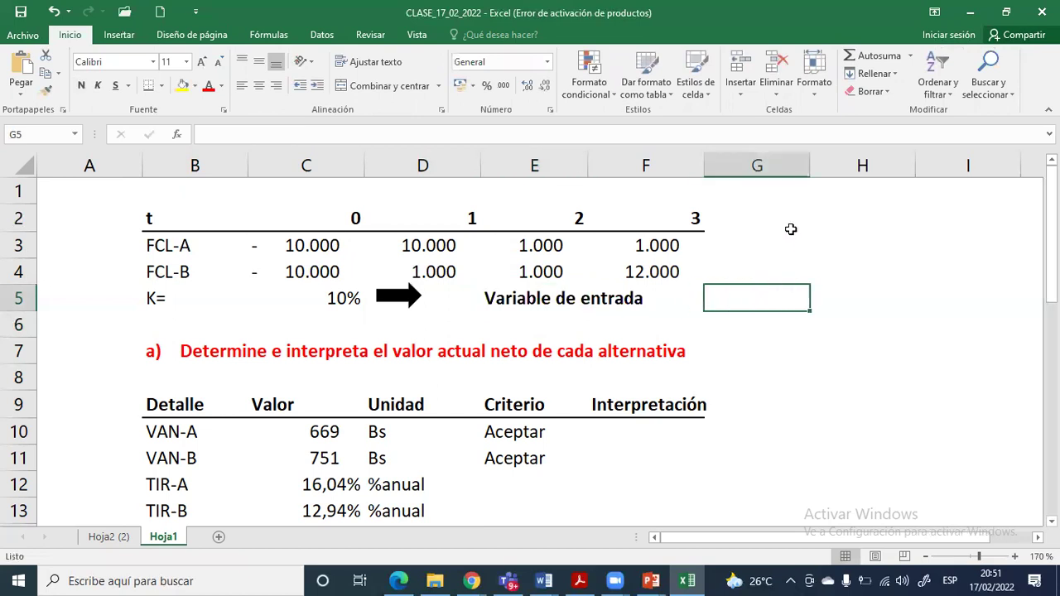
pyautogui.click(764, 346)
pyautogui.click(791, 300)
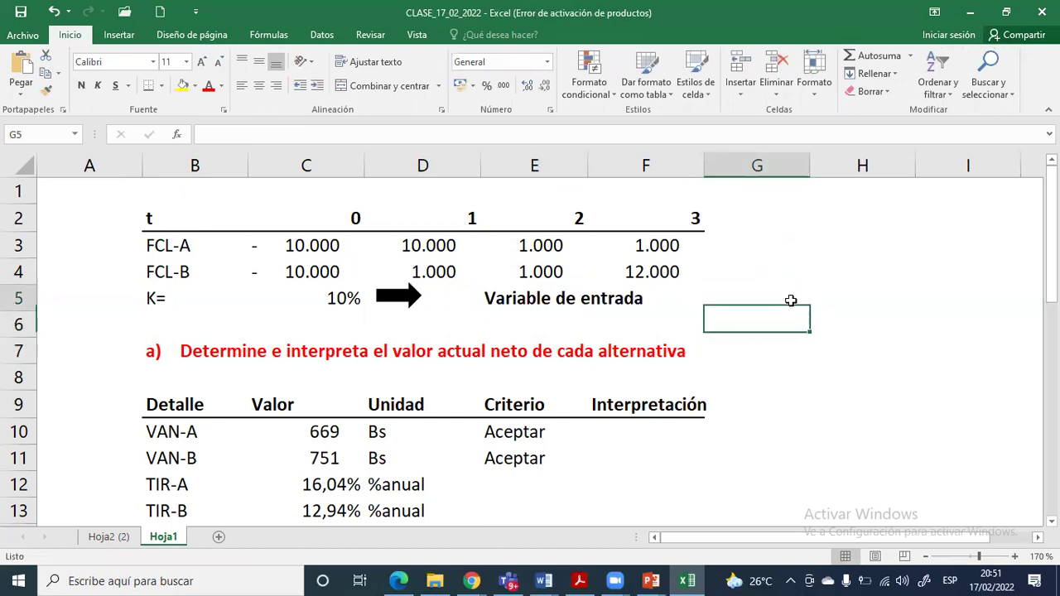
pyautogui.click(758, 266)
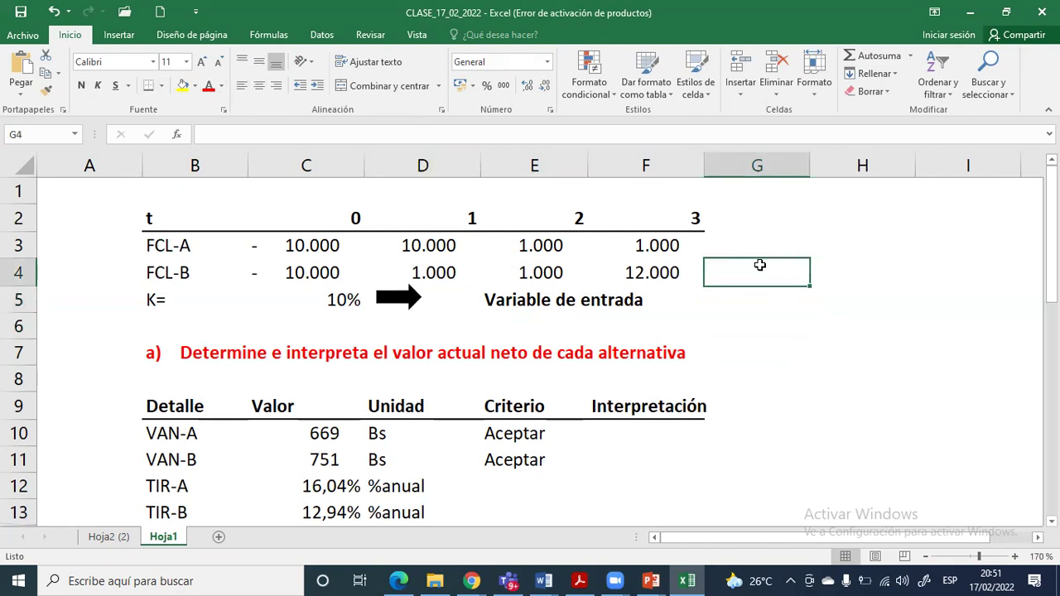
pyautogui.write('Dealle')
pyautogui.press('BackSpace')
pyautogui.press('BackSpace')
pyautogui.press('BackSpace')
pyautogui.press('BackSpace')
pyautogui.write('talle')
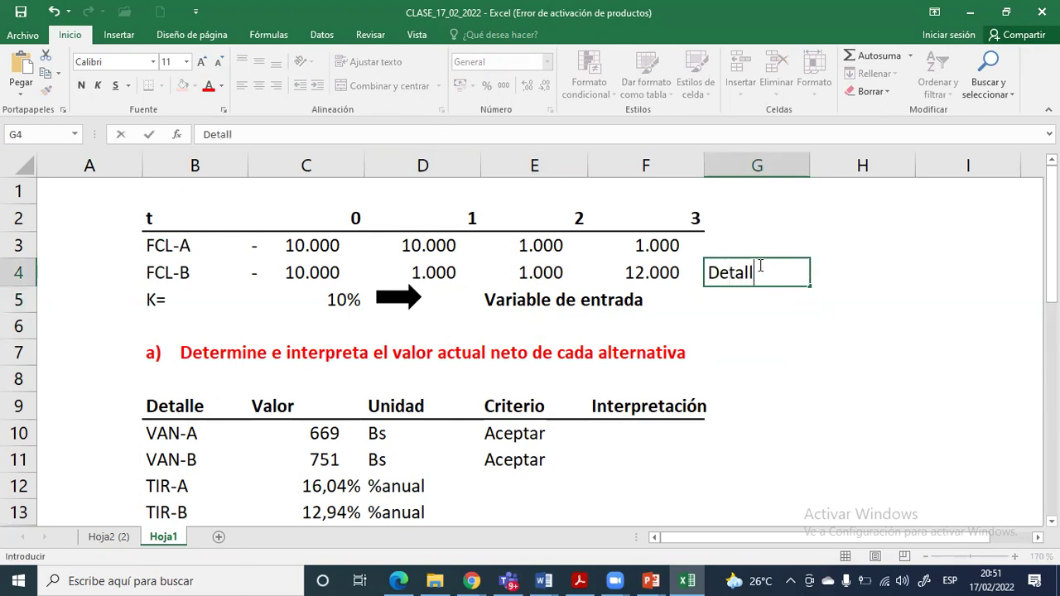
pyautogui.press('Tab')
pyautogui.write('Valor')
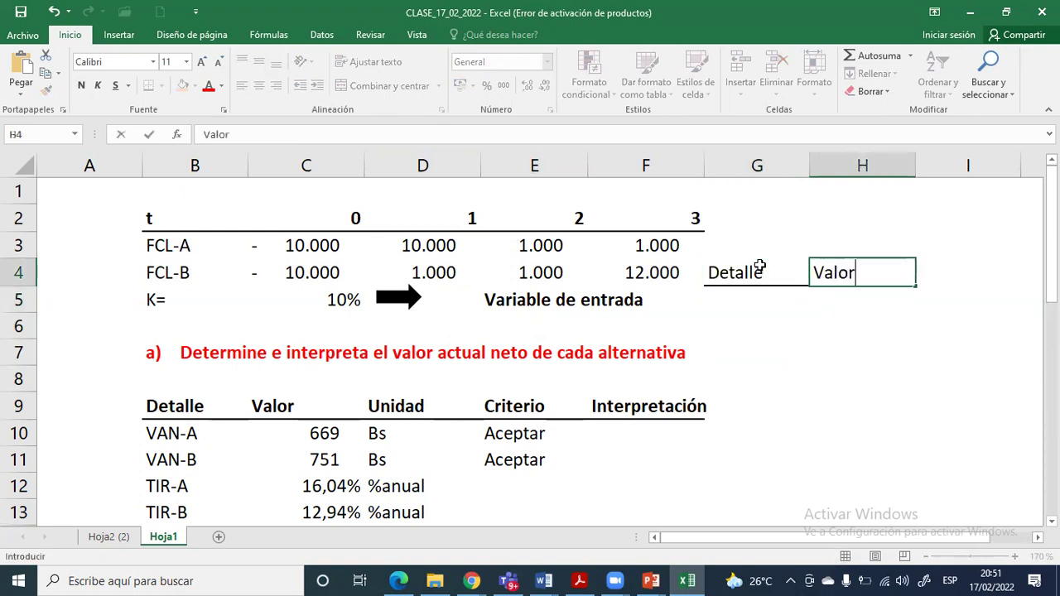
pyautogui.press('Return')
# Make the headings in G4:H4 bold
pyautogui.click(828, 278)
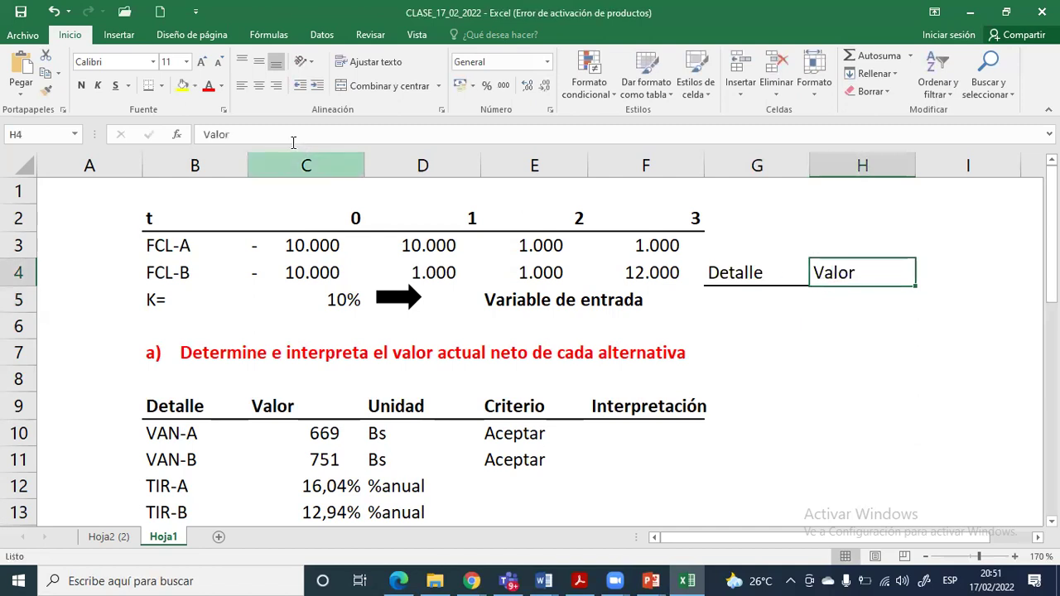
pyautogui.moveTo(755, 272); pyautogui.dragTo(869, 269)
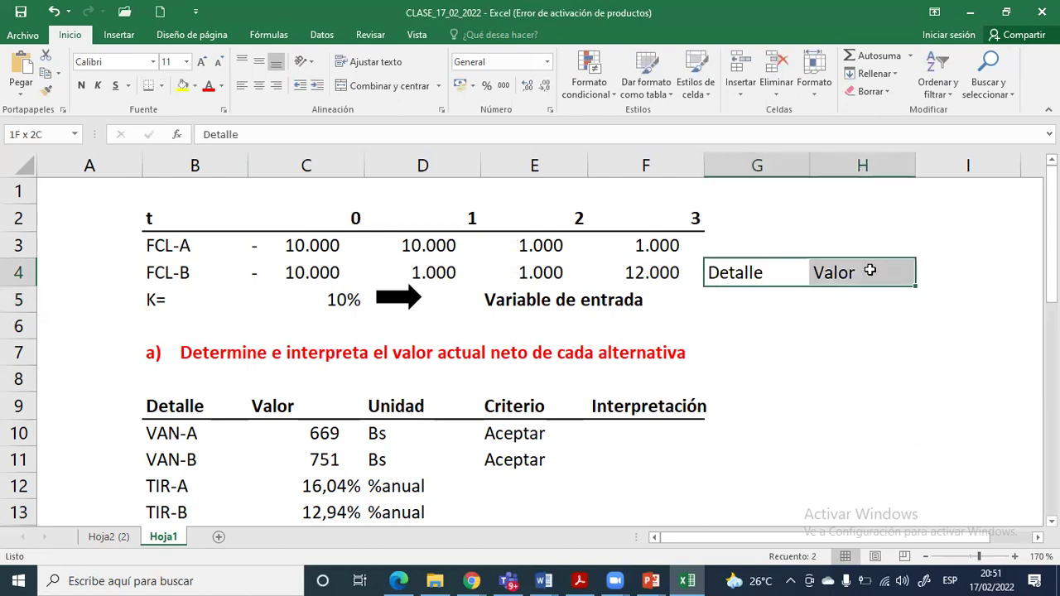
pyautogui.click(81, 89)
# Enter the row label "Diferencia" in cell G5 under the Detalle heading
pyautogui.click(735, 296)
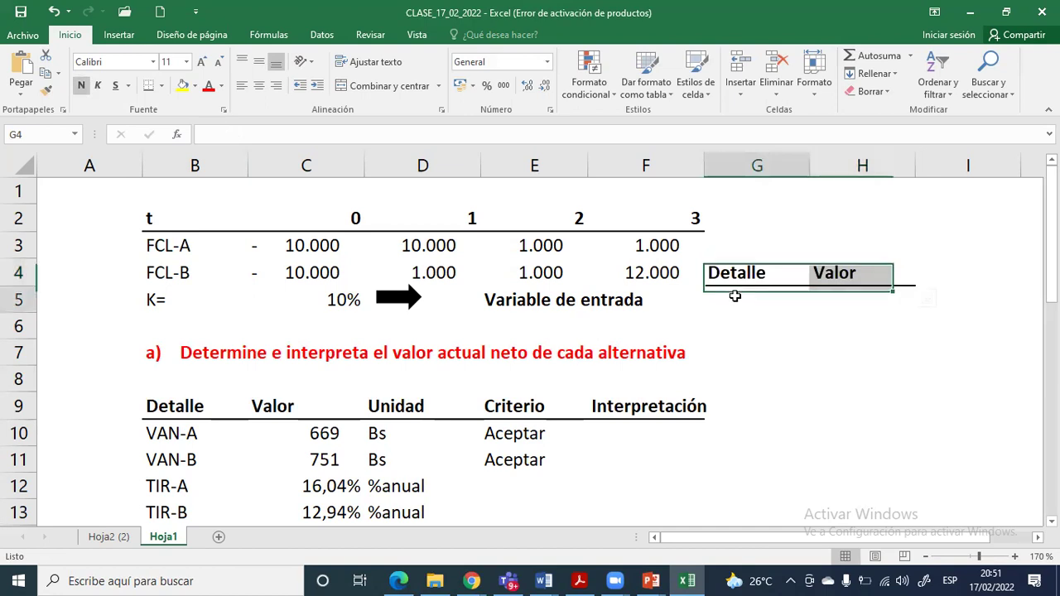
pyautogui.write('Dife')
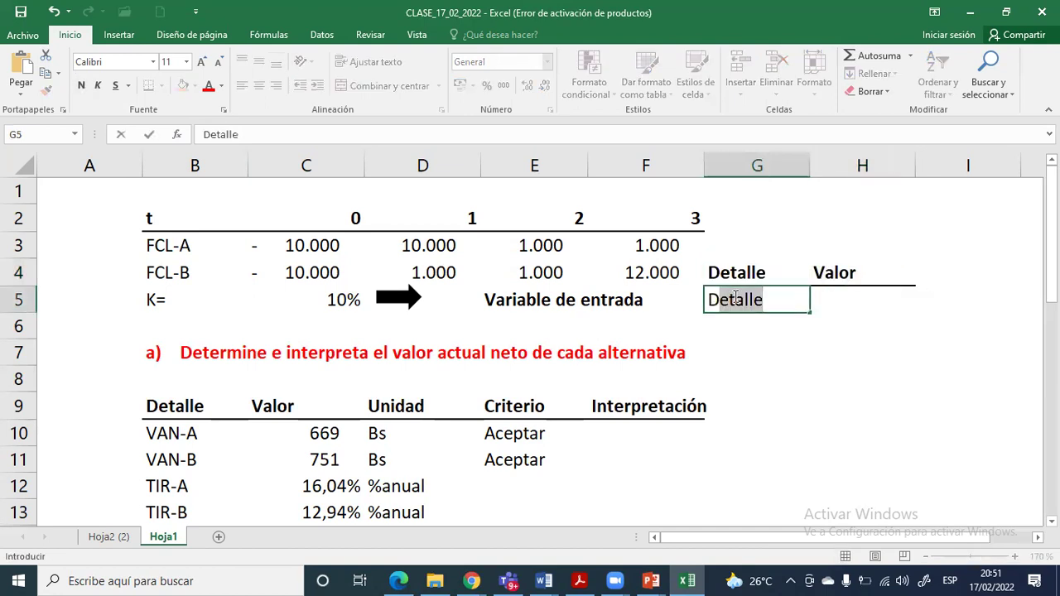
pyautogui.write('rencia')
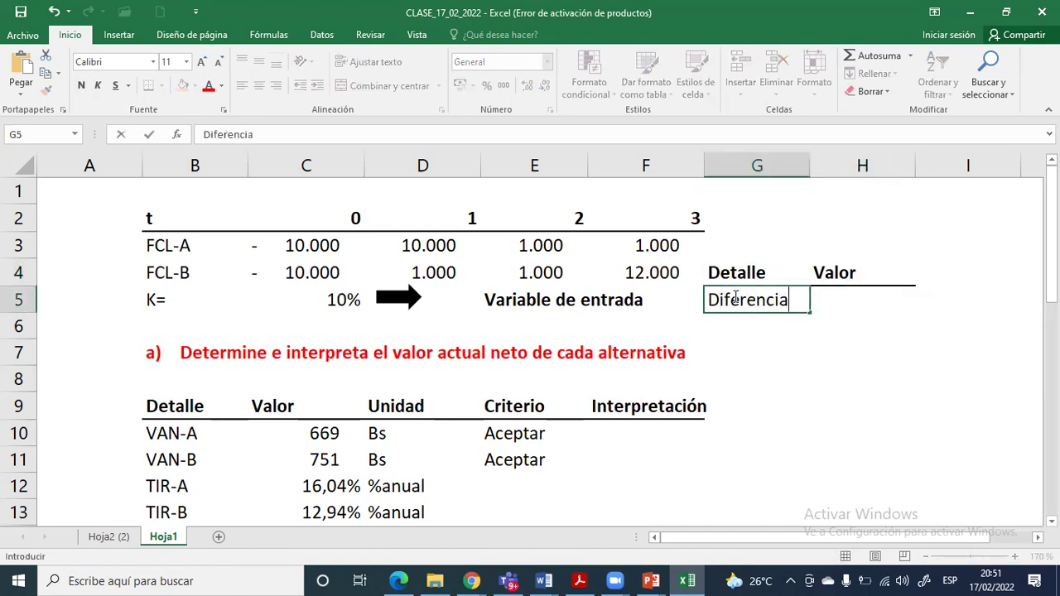
# Confirm the Diferencia label in G5 and place a smaller copy of the black arrow at the start of cell I5
pyautogui.press('Tab')
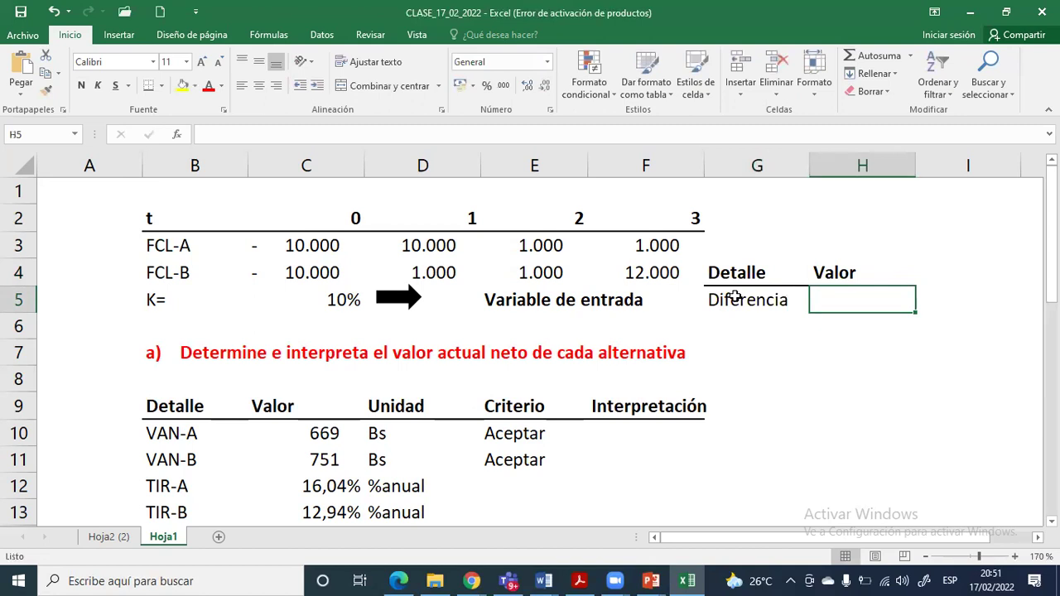
pyautogui.click(391, 300)
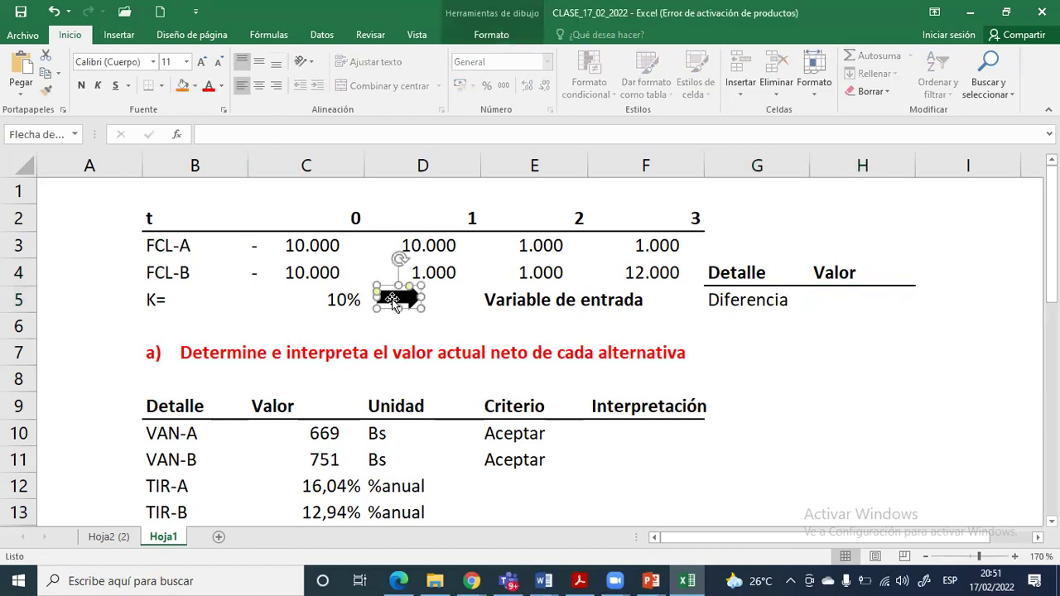
pyautogui.click(460, 307)
pyautogui.click(405, 303)
pyautogui.moveTo(406, 303); pyautogui.dragTo(951, 297)
# Enter the label "V. S." in I5, indented so it sits beside the arrow
pyautogui.click(974, 298)
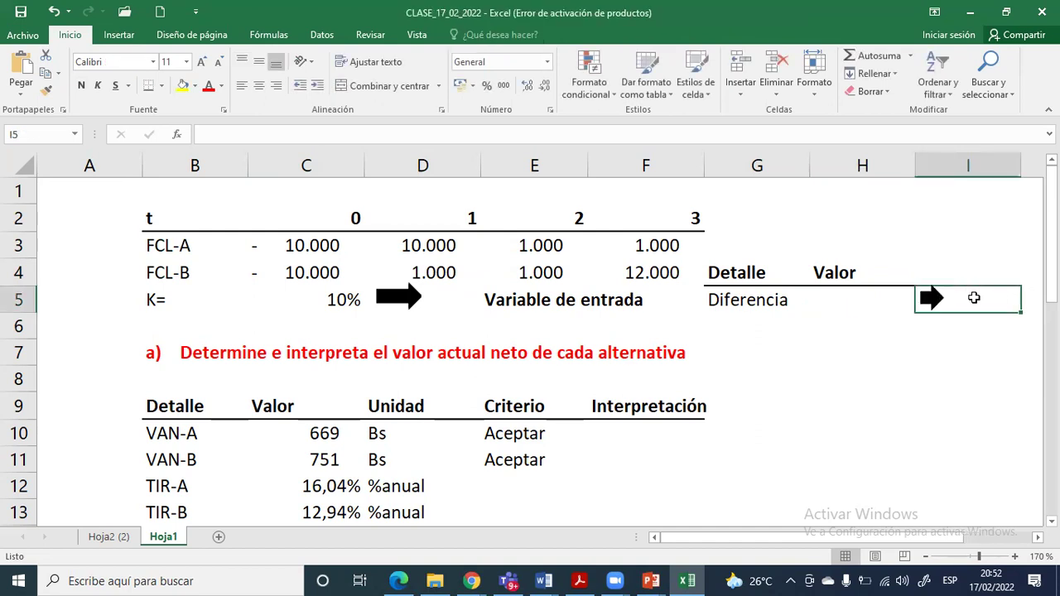
pyautogui.press('BackSpace')
pyautogui.write('V')
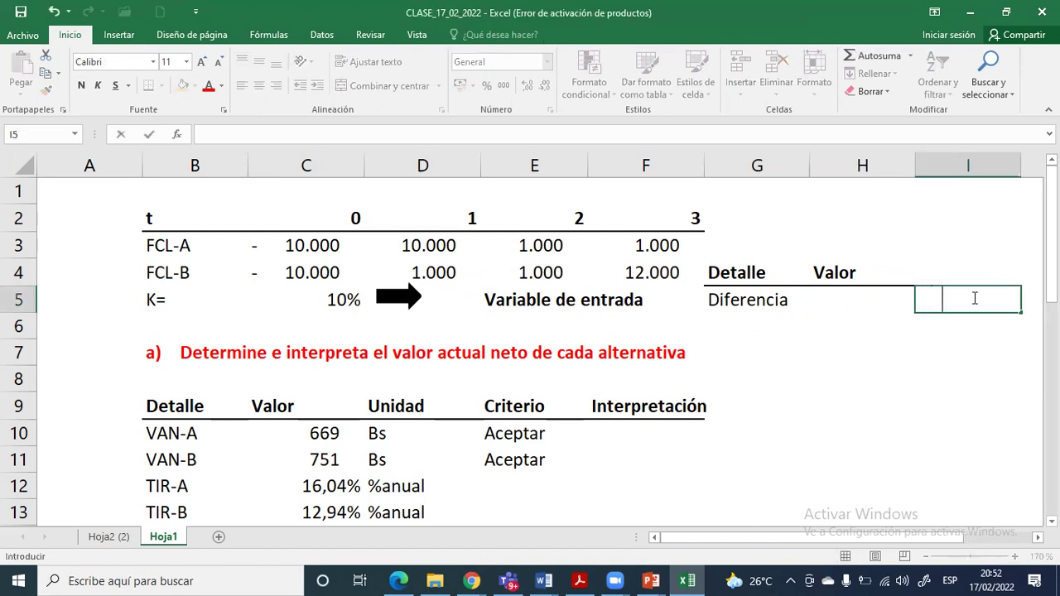
pyautogui.write('. S.')
pyautogui.press('Return')
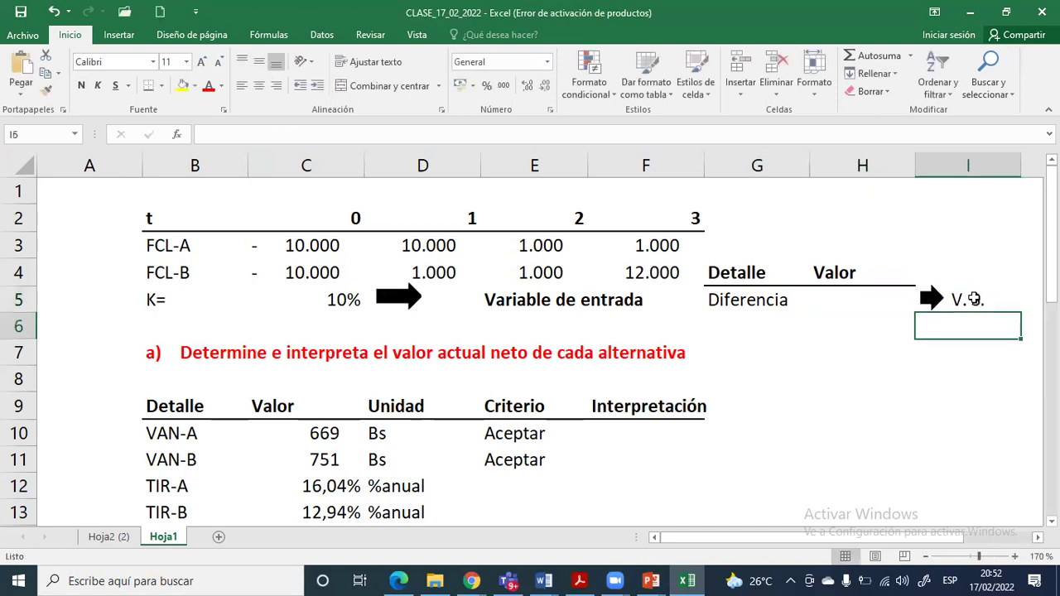
# Calculate the difference between VAN-B and VAN-A in H5 with =C11-C10 and check the referenced cells
pyautogui.press('Up')
pyautogui.press('Left')
pyautogui.write('=')
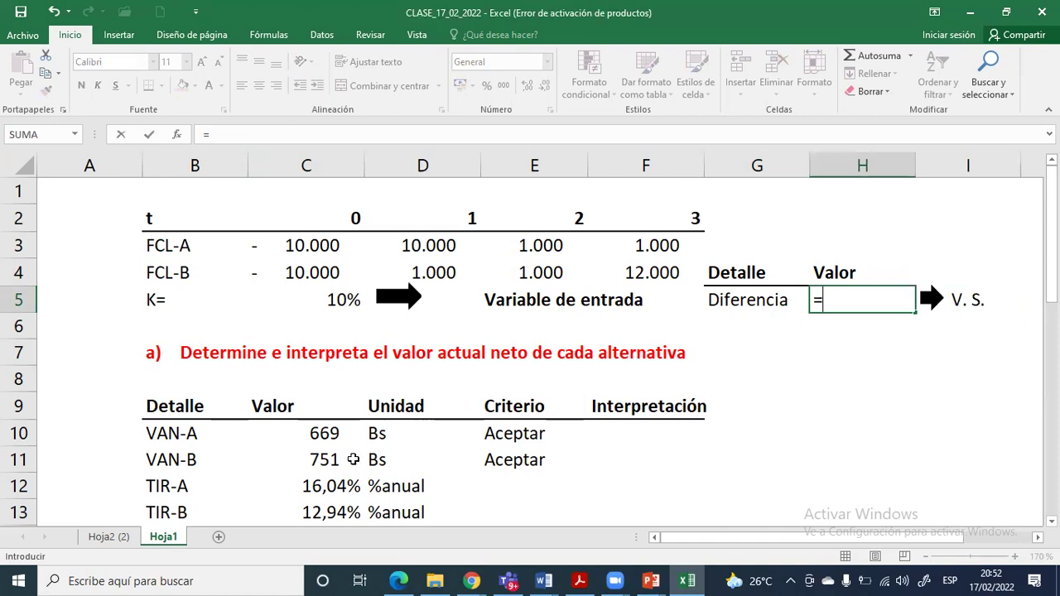
pyautogui.click(327, 460)
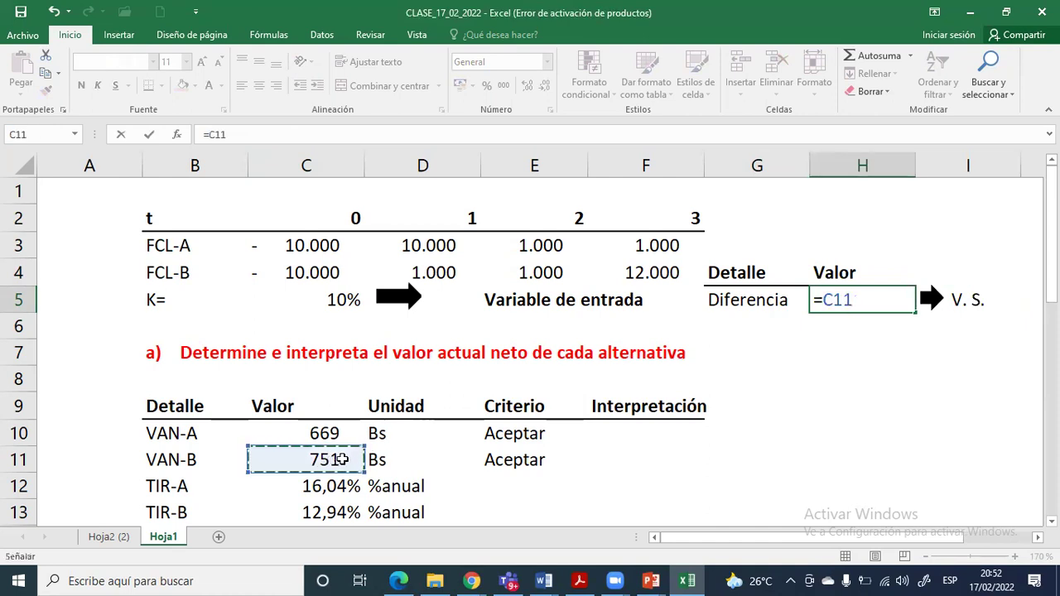
pyautogui.write('-')
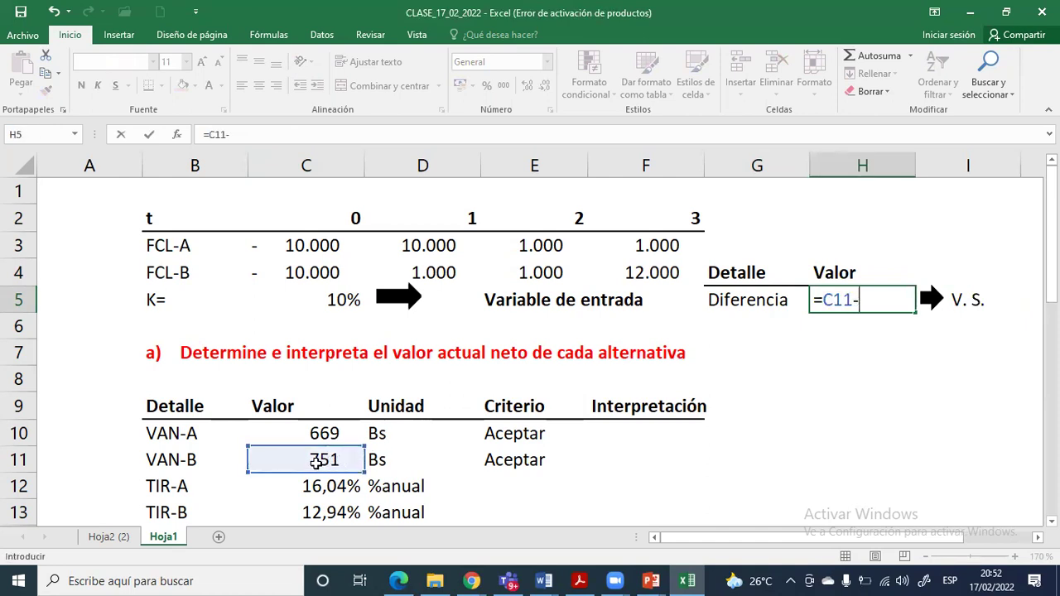
pyautogui.click(327, 427)
pyautogui.press('Return')
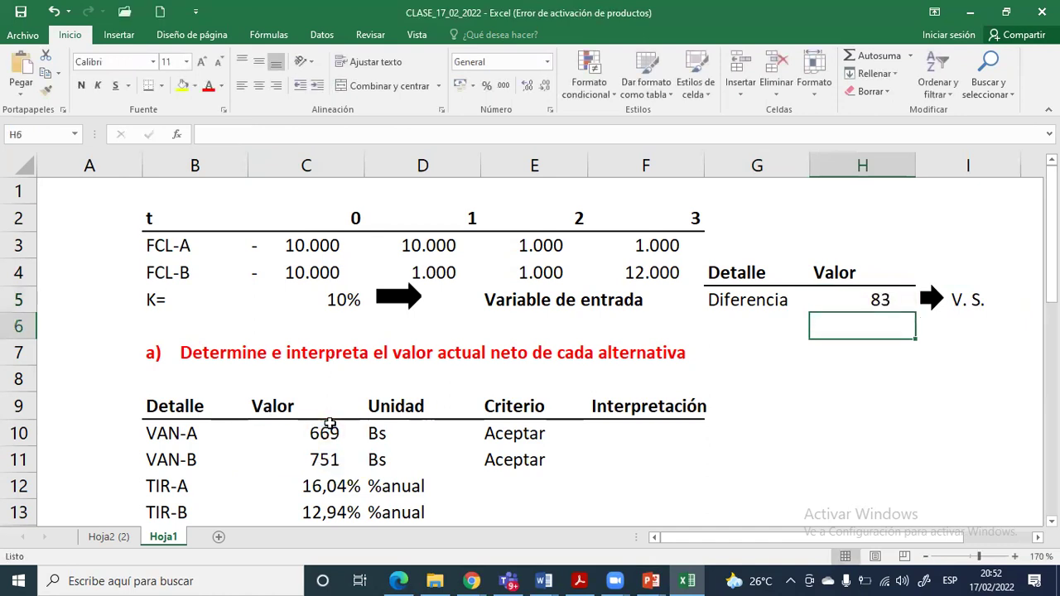
pyautogui.click(879, 299)
pyautogui.doubleClick(880, 299)
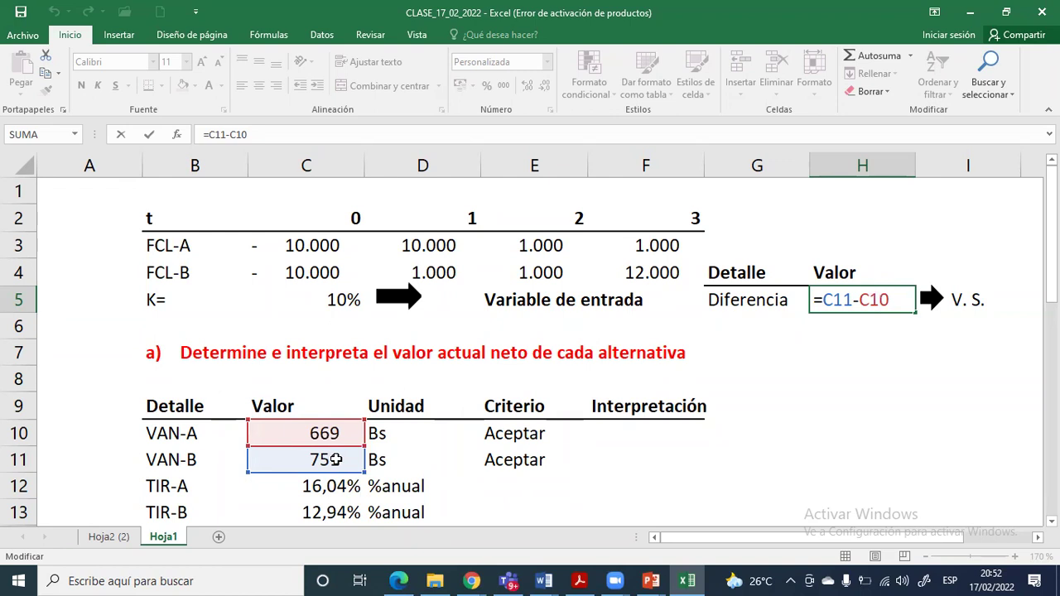
pyautogui.hotkey('ctrl', 'Return')
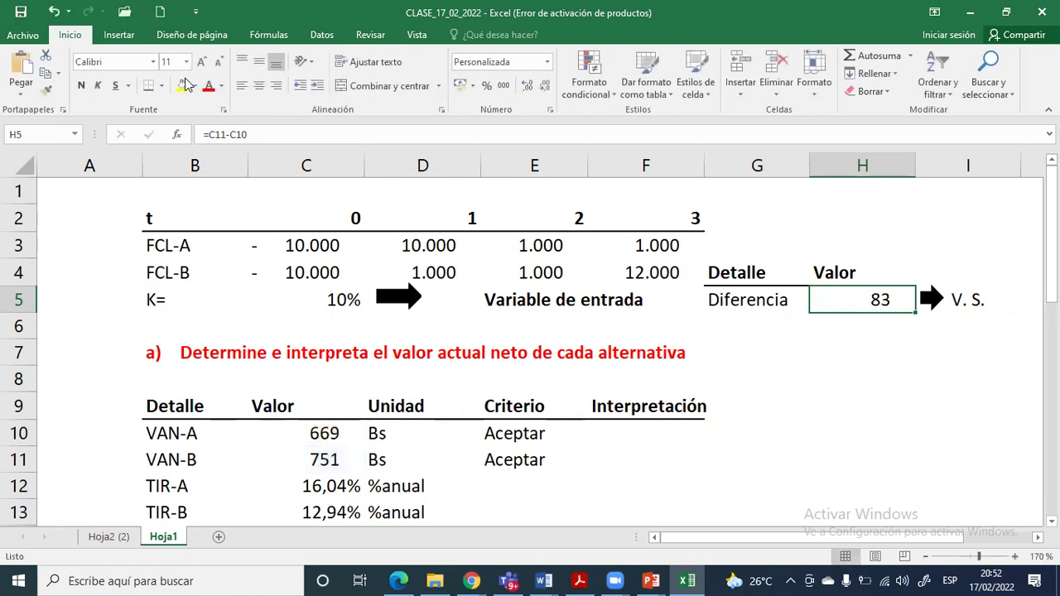
# Fill the K rate cell C5 with yellow and the difference cell H5 with light orange
pyautogui.click(300, 287)
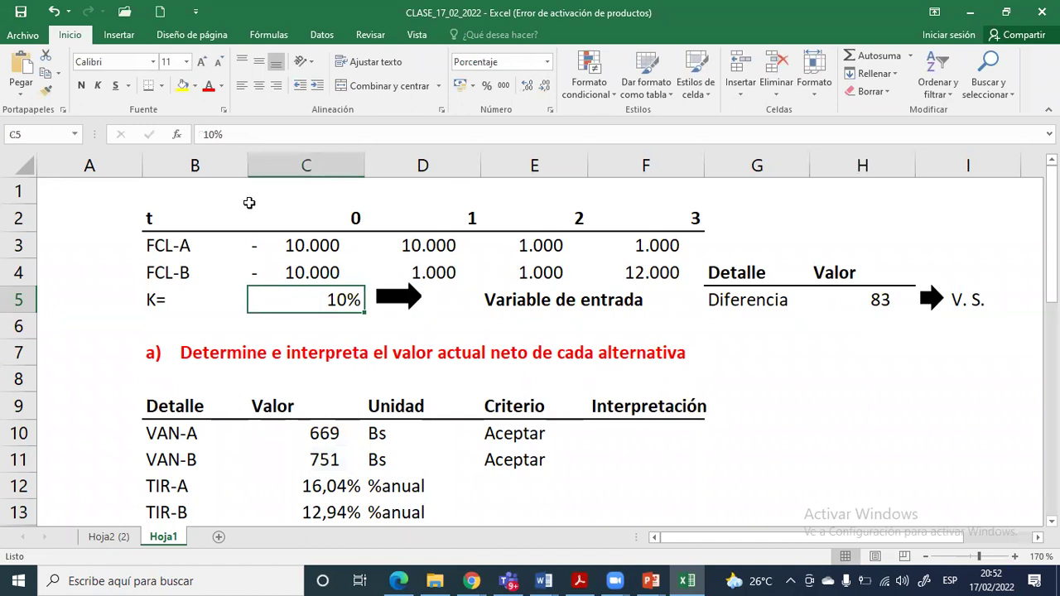
pyautogui.click(182, 86)
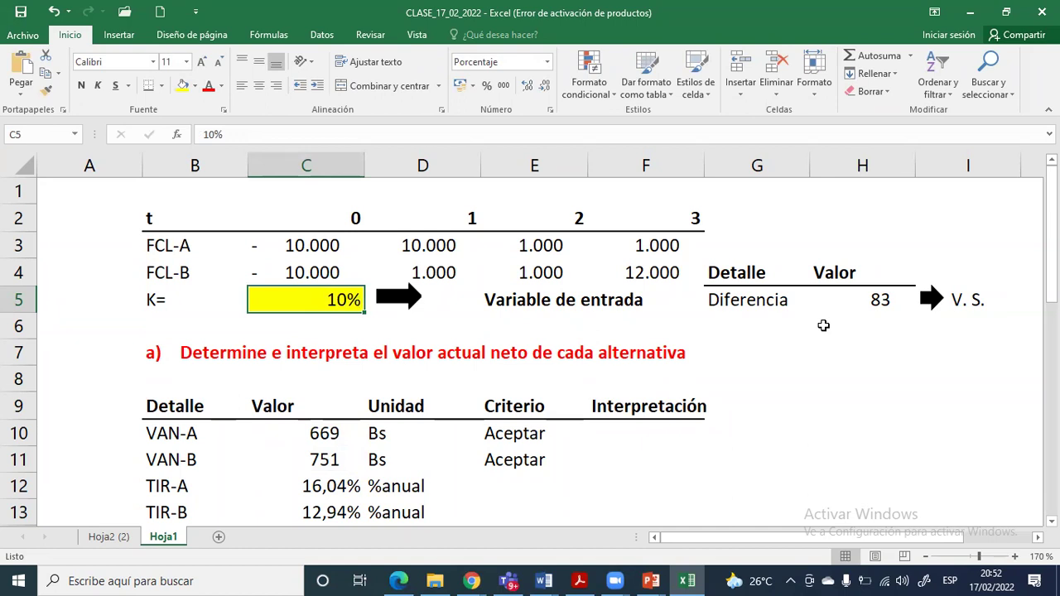
pyautogui.click(852, 303)
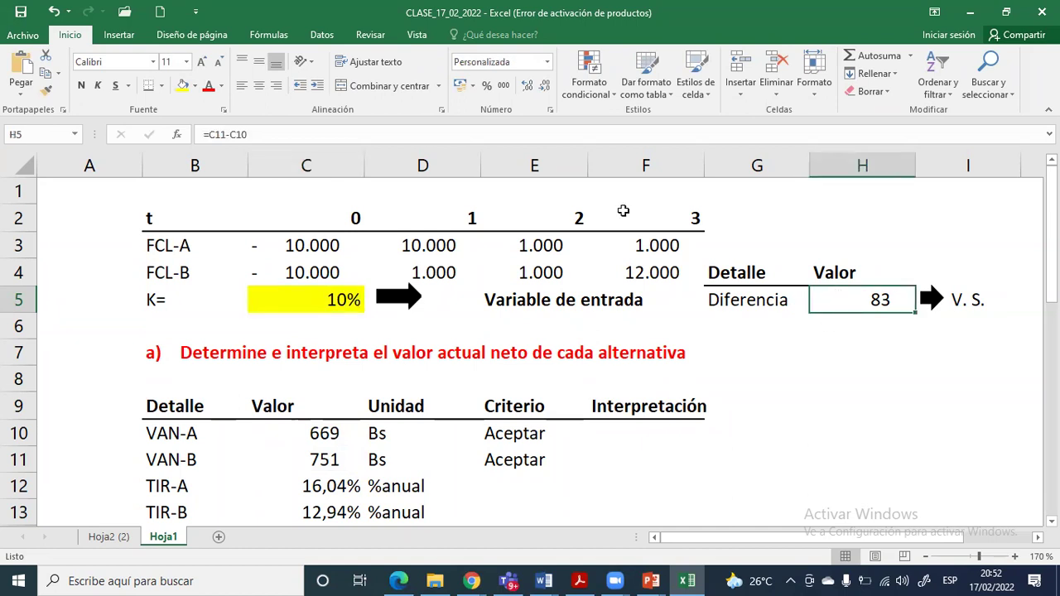
pyautogui.click(196, 87)
pyautogui.click(240, 147)
pyautogui.click(810, 361)
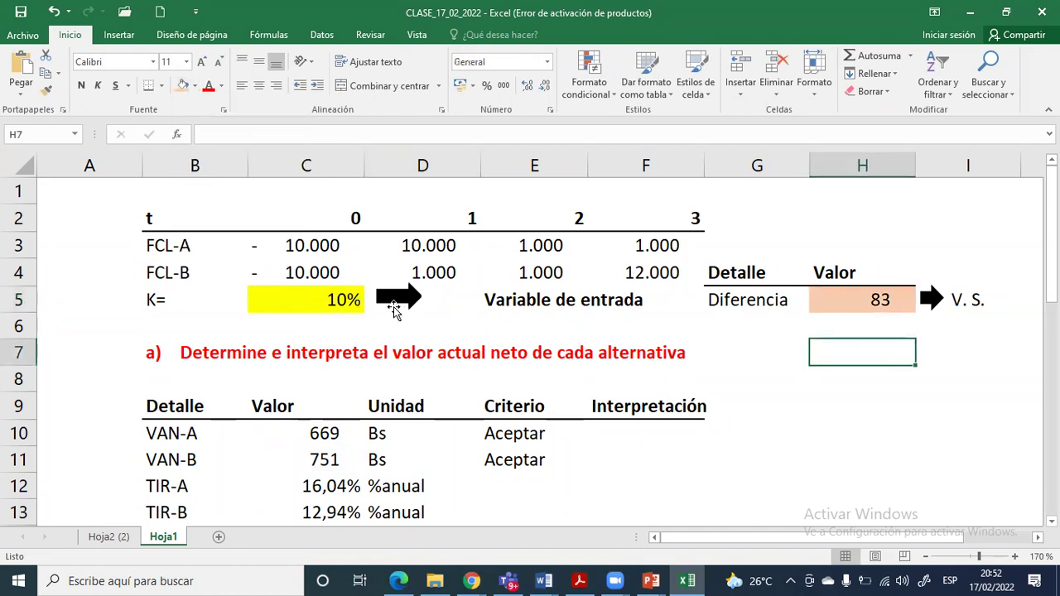
# Compare the VAN-A and VAN-B values in C10:C11 with the crossing of their curves in the profile chart
pyautogui.moveTo(330, 430)
pyautogui.mouseDown()
pyautogui.moveTo(325, 458)
pyautogui.moveTo(328, 431)
pyautogui.moveTo(329, 451)
pyautogui.mouseUp()
pyautogui.scroll(-4, 348, 380)
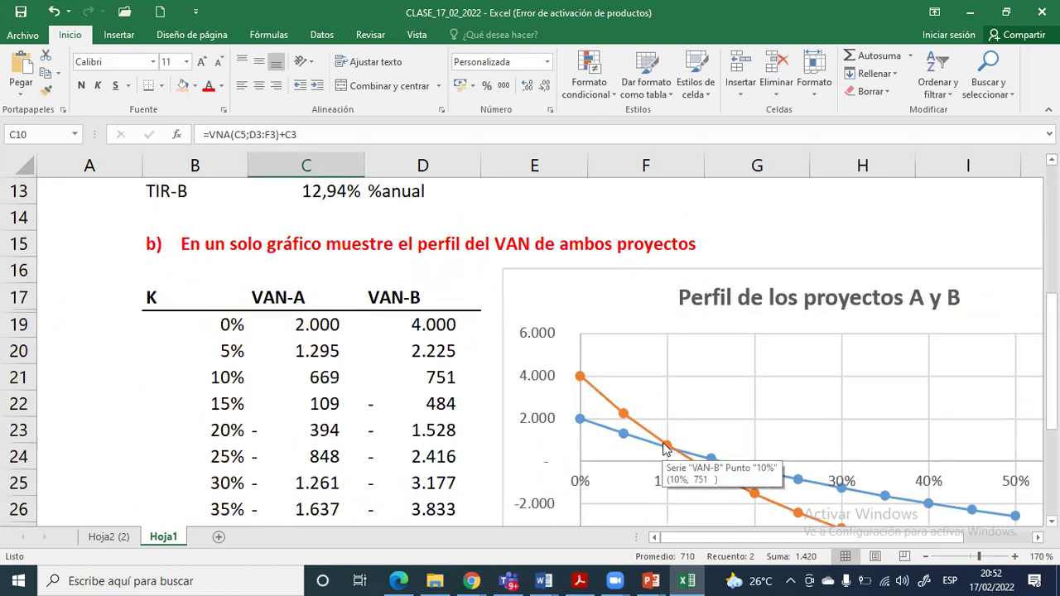
pyautogui.scroll(1, 403, 365)
pyautogui.scroll(3, 402, 365)
pyautogui.click(324, 432)
pyautogui.click(329, 460)
pyautogui.moveTo(324, 432); pyautogui.dragTo(329, 459)
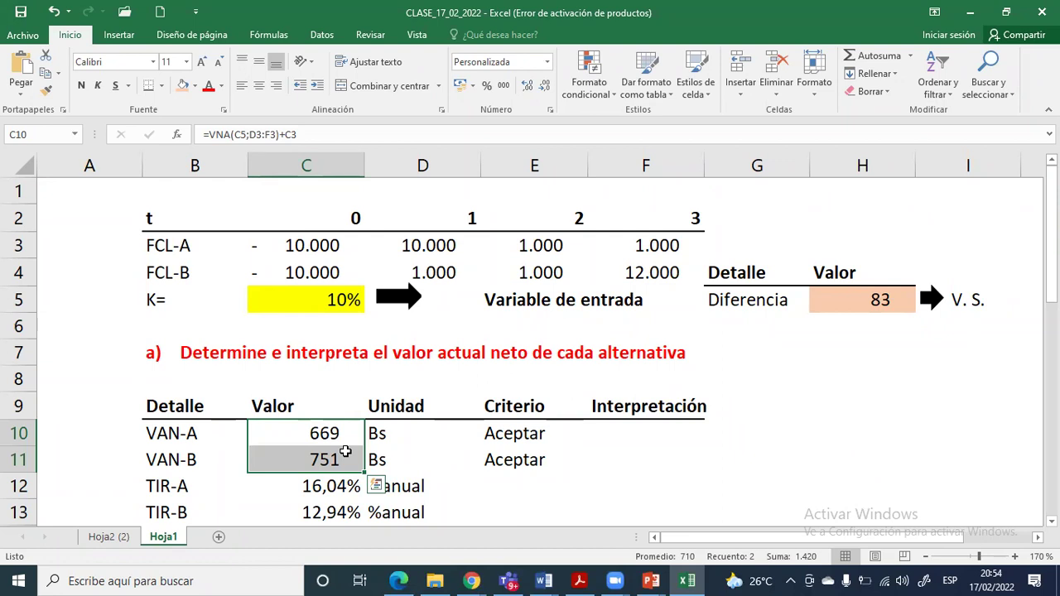
# Run Goal Seek to bring the difference in H5 to 0 by changing the K rate in C5, and accept the solution
pyautogui.click(330, 41)
pyautogui.click(815, 377)
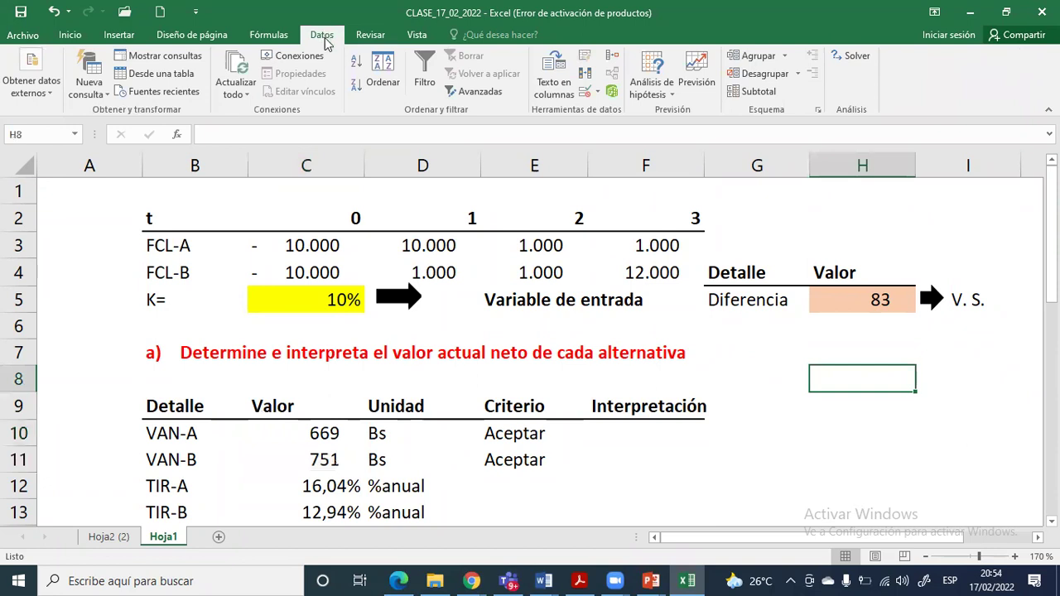
pyautogui.click(878, 301)
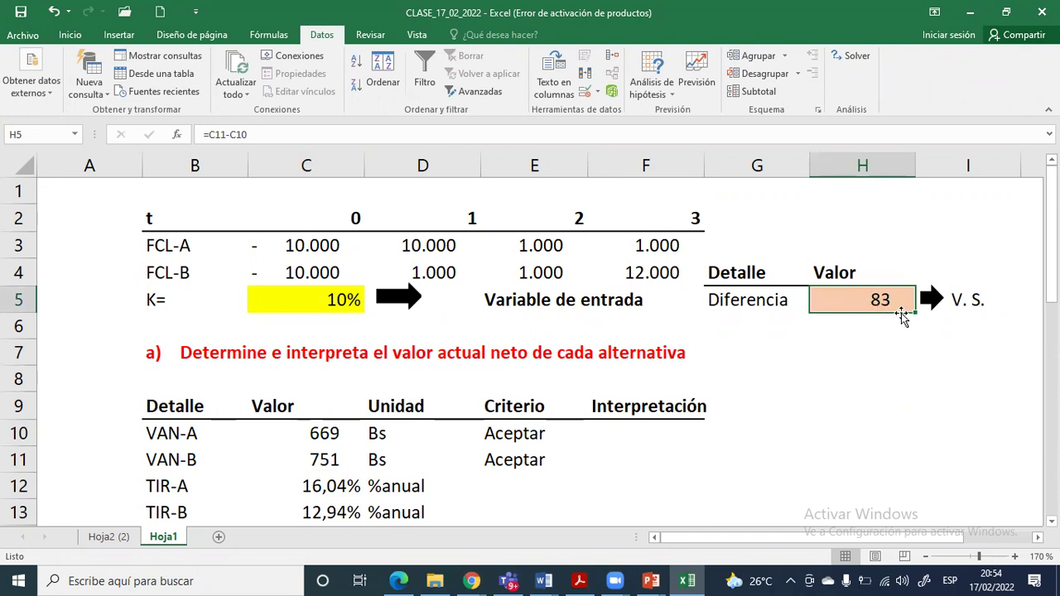
pyautogui.click(673, 96)
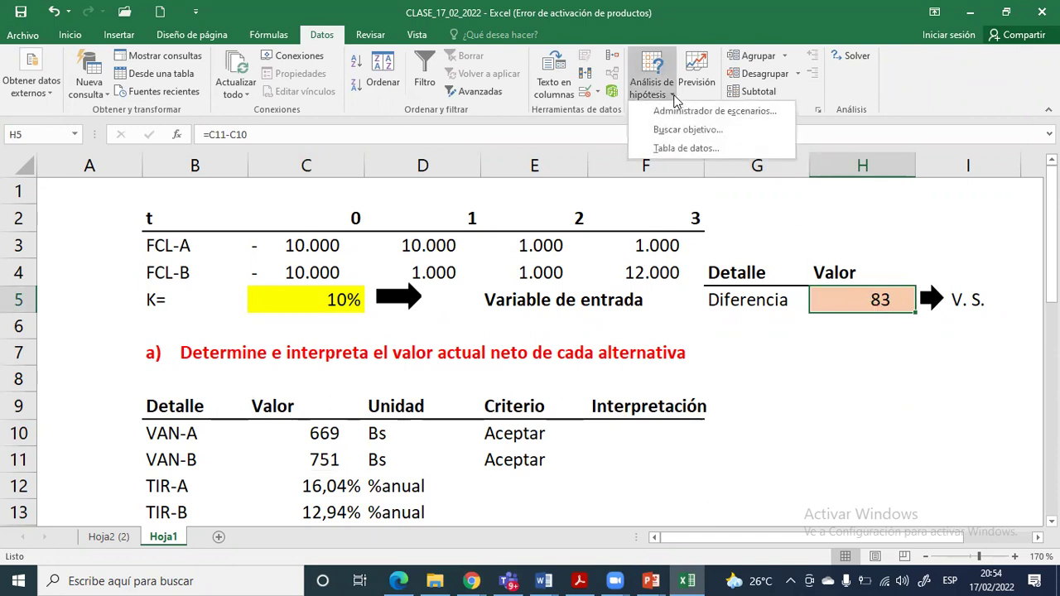
pyautogui.click(681, 131)
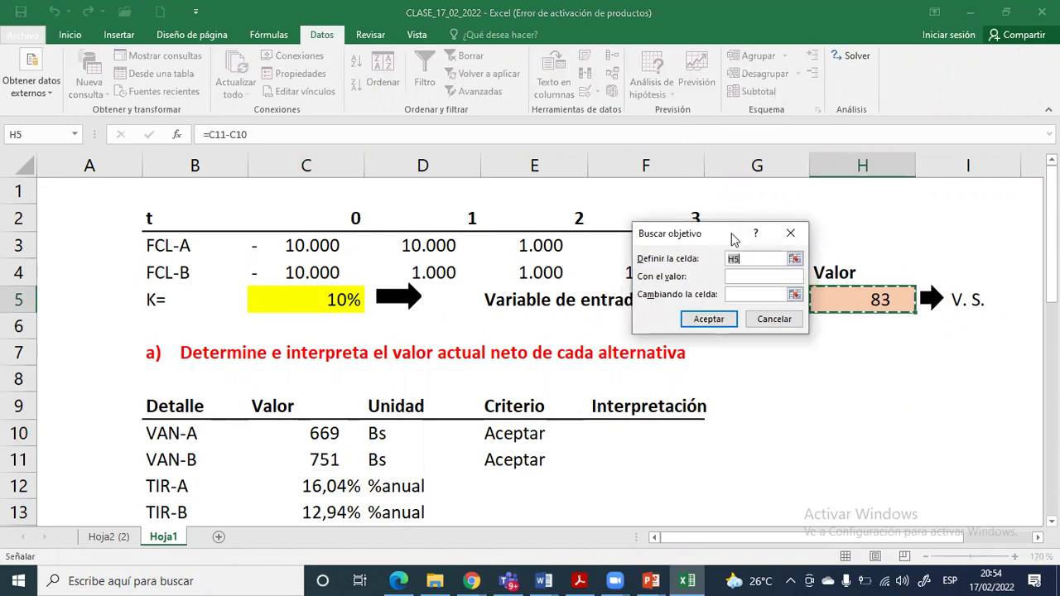
pyautogui.moveTo(732, 239); pyautogui.dragTo(762, 366)
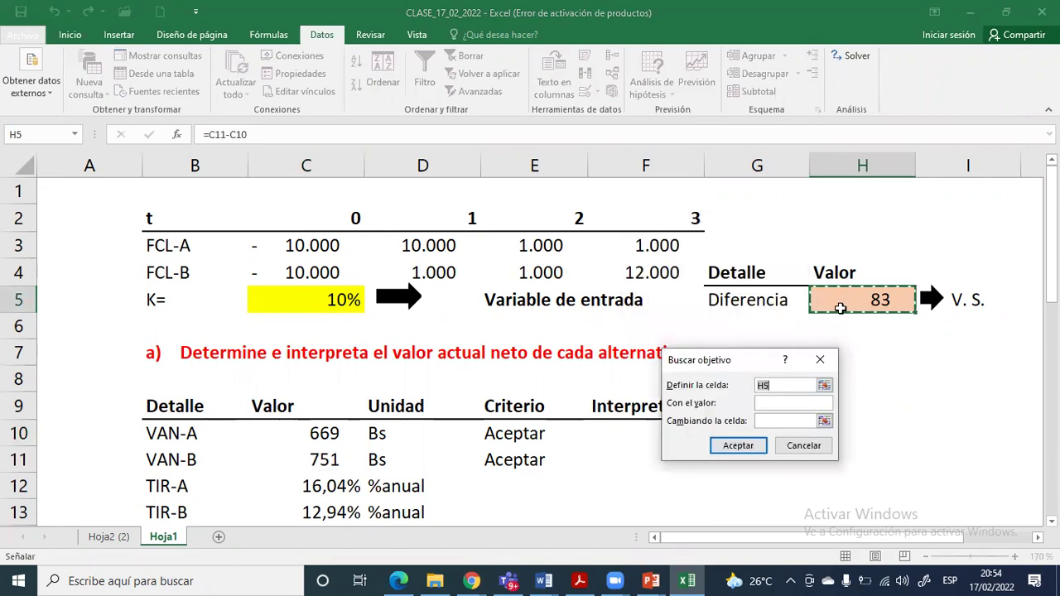
pyautogui.click(770, 405)
pyautogui.write('0')
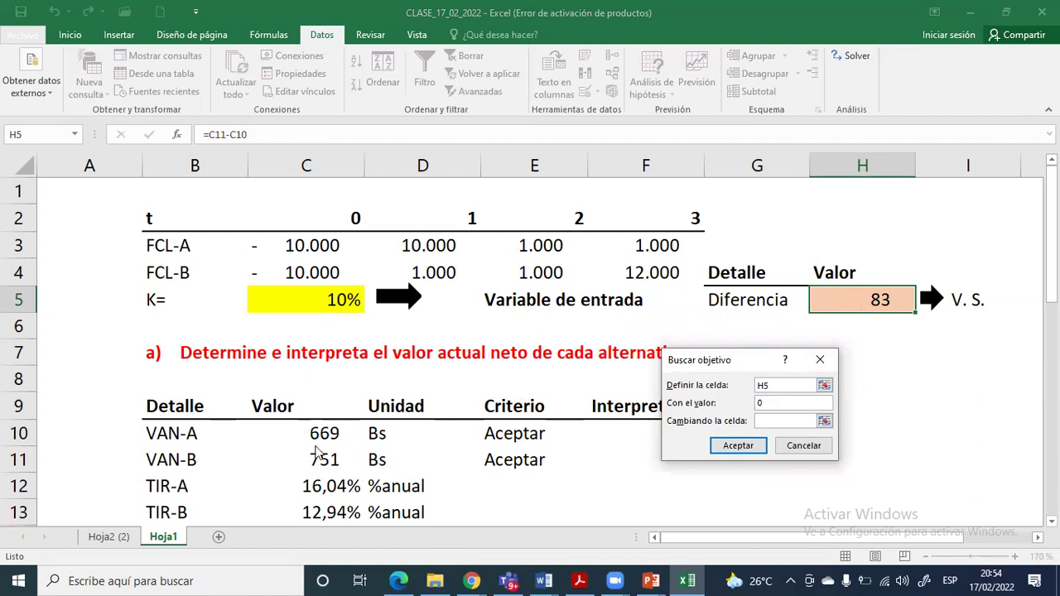
pyautogui.click(779, 425)
pyautogui.click(339, 300)
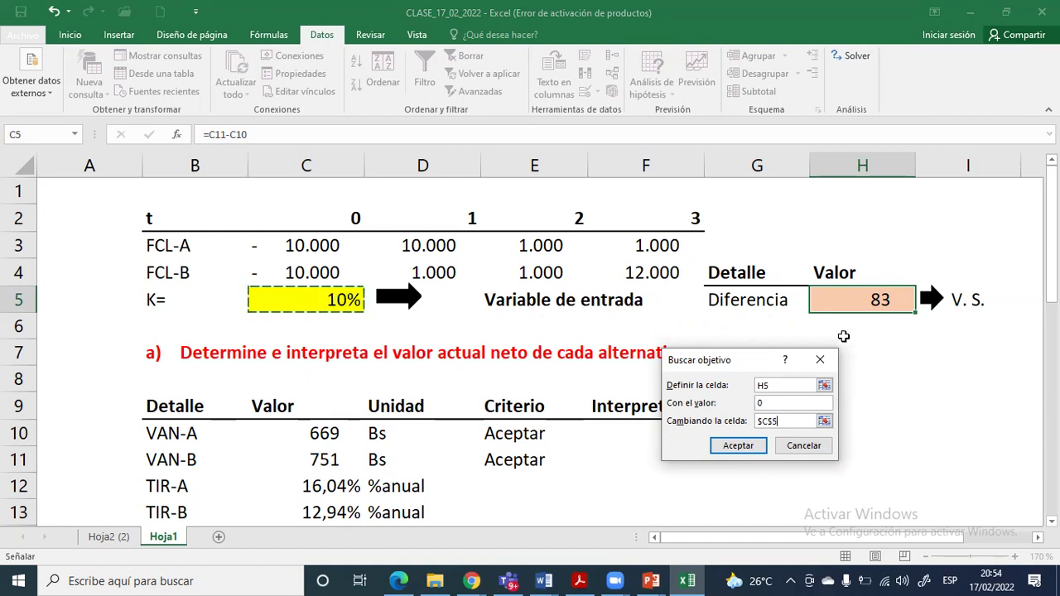
pyautogui.click(747, 447)
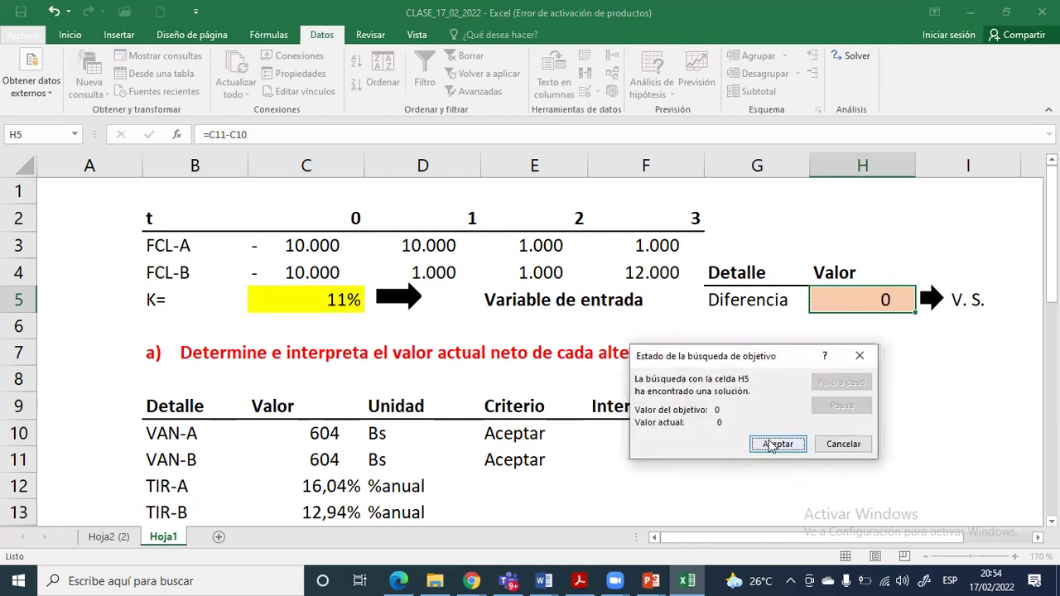
pyautogui.click(754, 445)
# Show the K rate in C5 with two decimals and check the VAN-A and VAN-B values in C10:C11
pyautogui.click(354, 297)
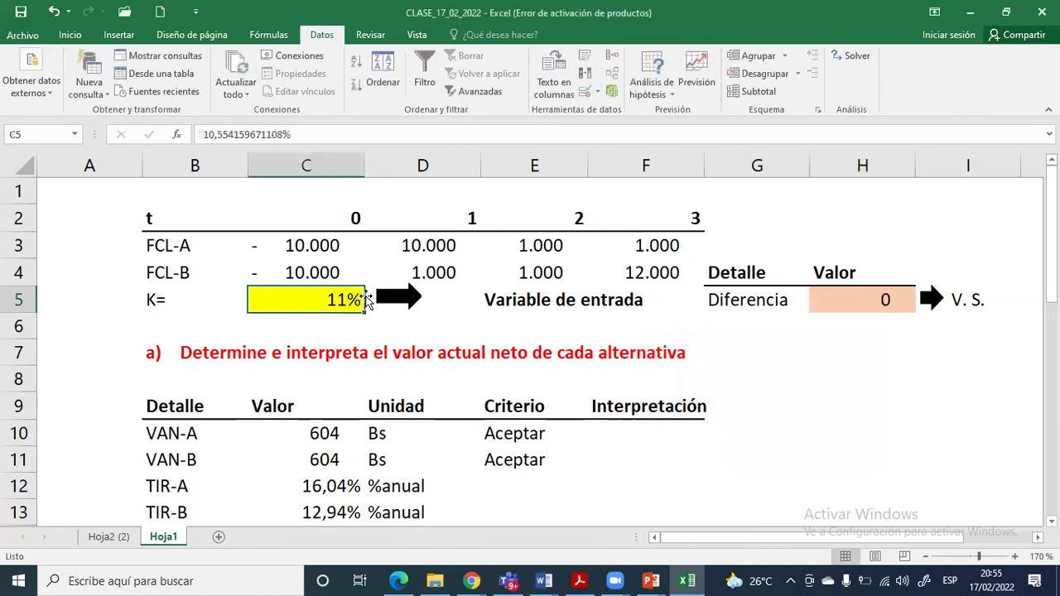
pyautogui.click(70, 34)
pyautogui.click(522, 86)
pyautogui.click(521, 86)
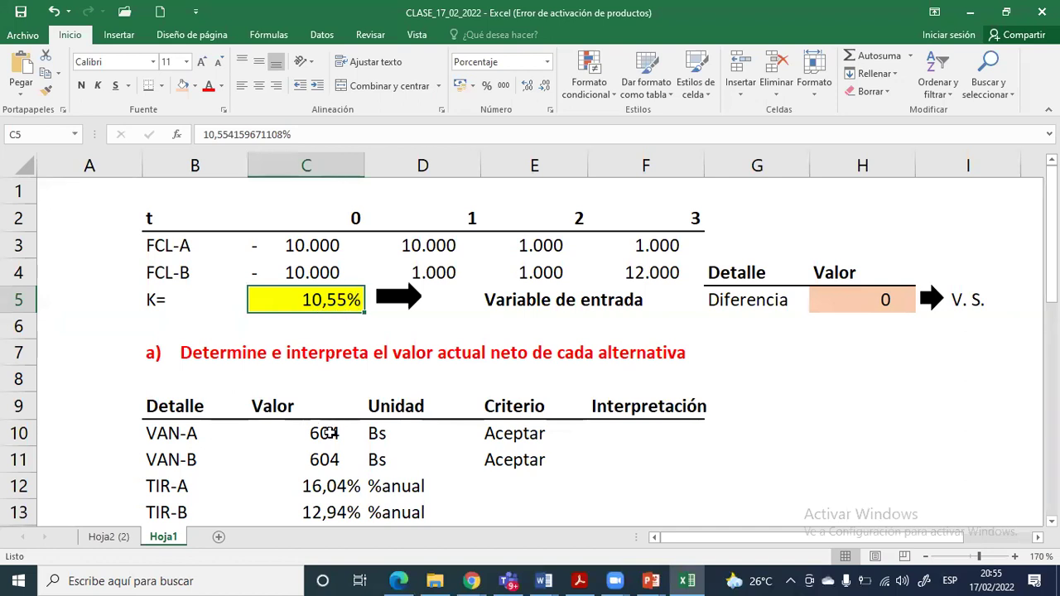
pyautogui.moveTo(325, 433); pyautogui.dragTo(325, 461)
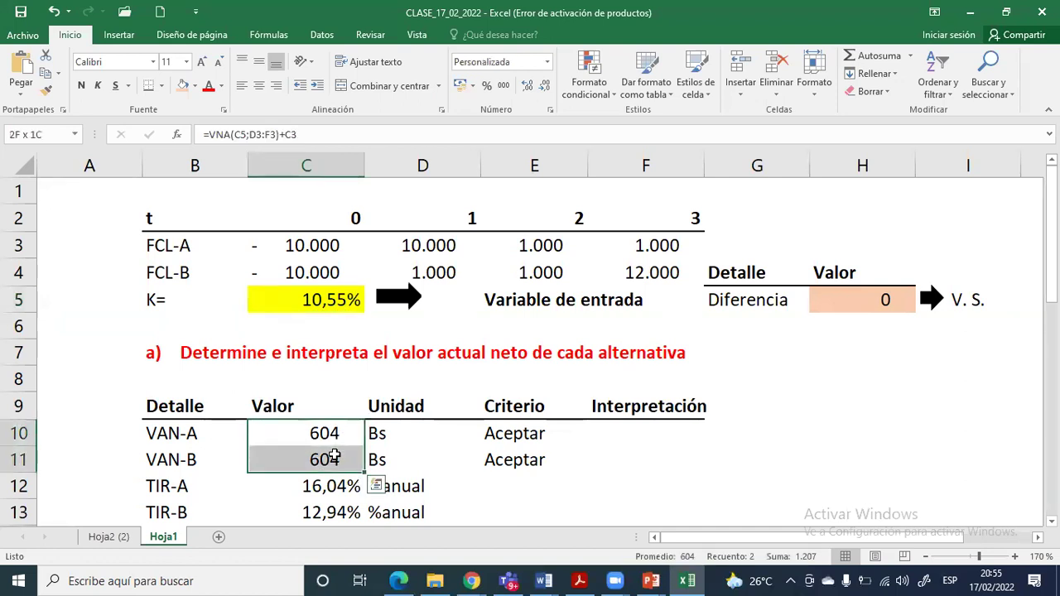
# Enter the table headings Detalle, Valor and Unidad in B35:D35 under section c
pyautogui.scroll(-1, 343, 443)
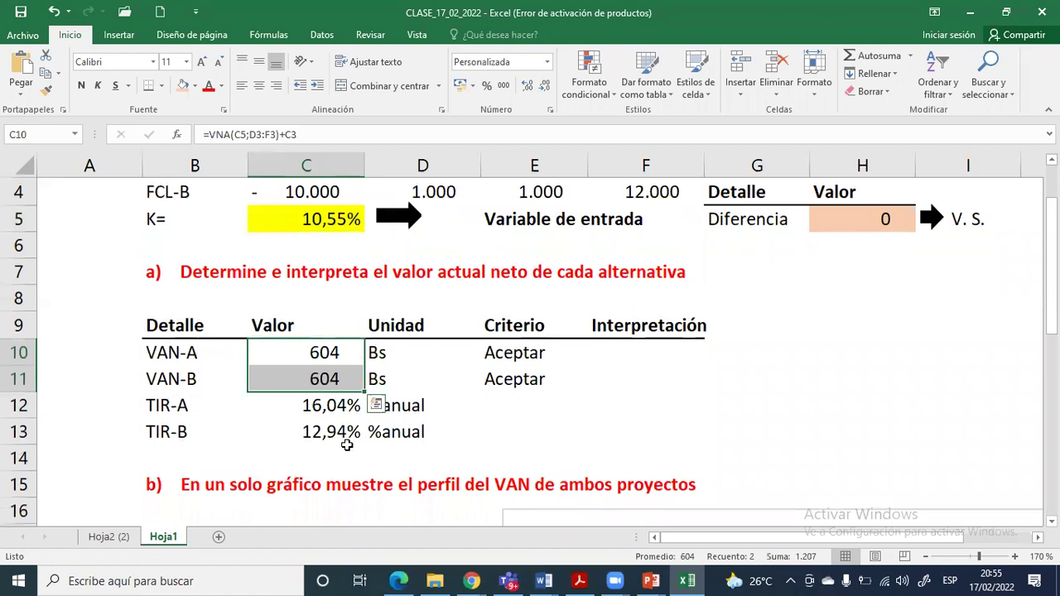
pyautogui.scroll(-4, 345, 447)
pyautogui.scroll(-2, 616, 406)
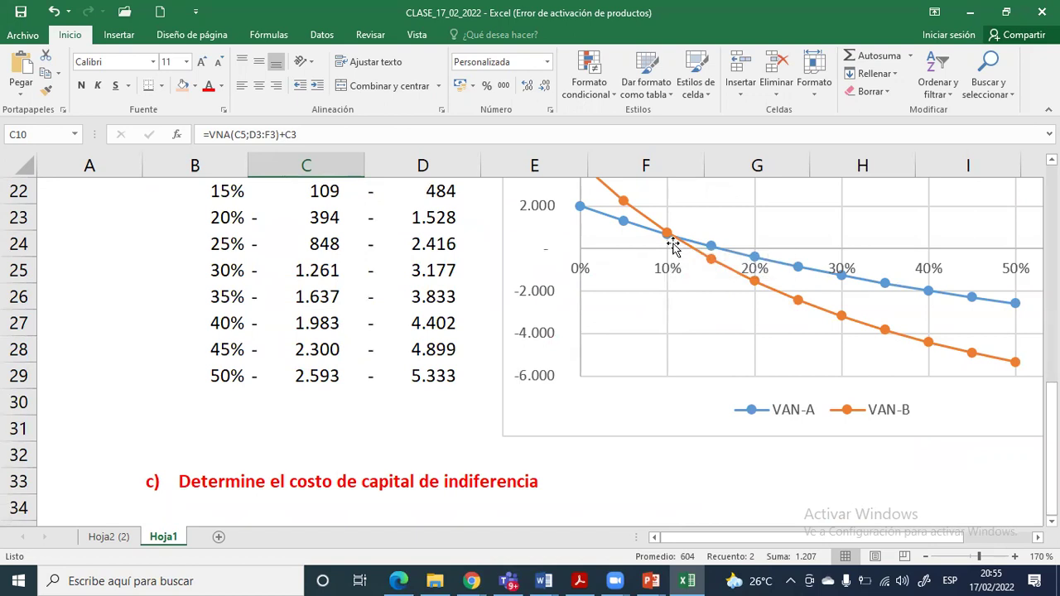
pyautogui.scroll(-1, 608, 391)
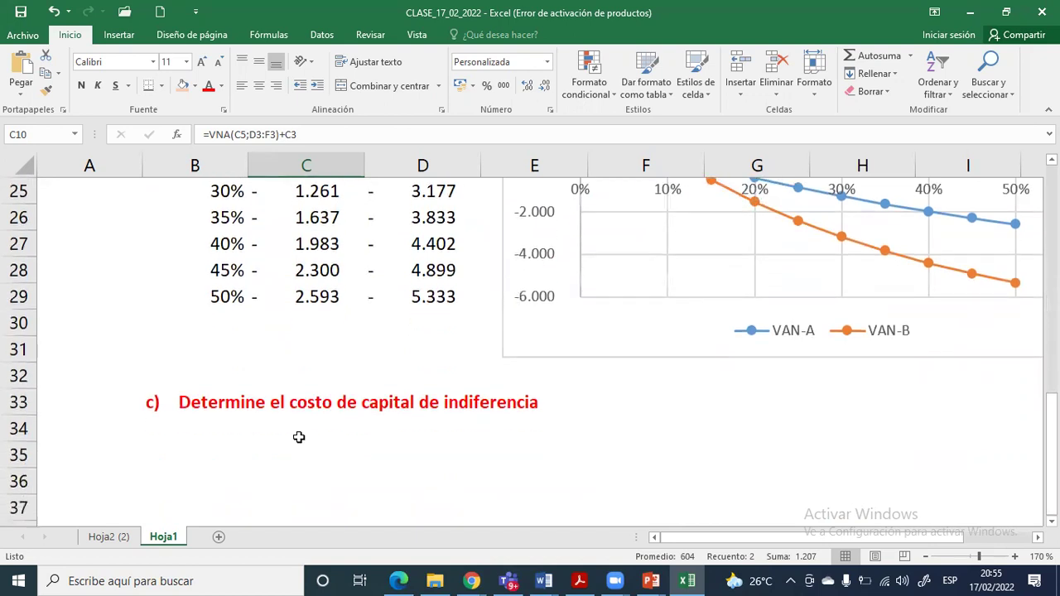
pyautogui.click(199, 452)
pyautogui.write('Detalle')
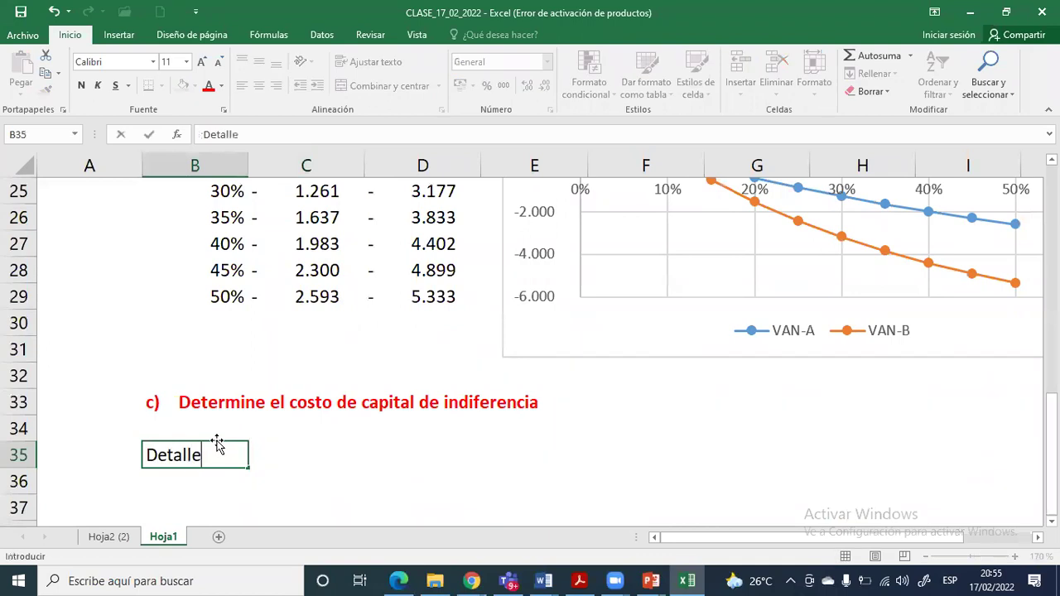
pyautogui.press('Tab')
pyautogui.write('Valor')
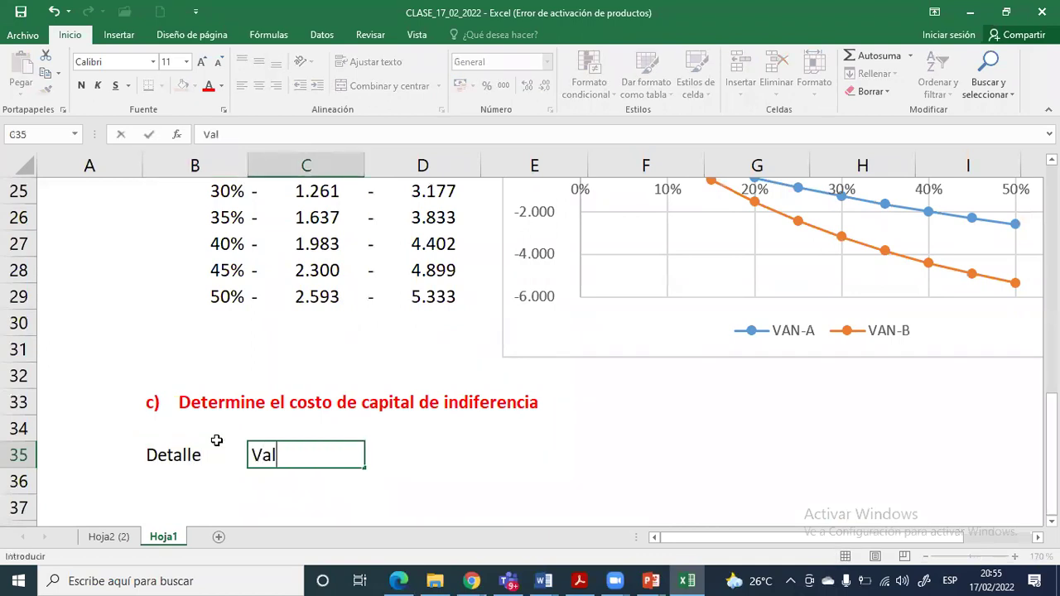
pyautogui.press('Tab')
pyautogui.write('Unidad')
pyautogui.press('Return')
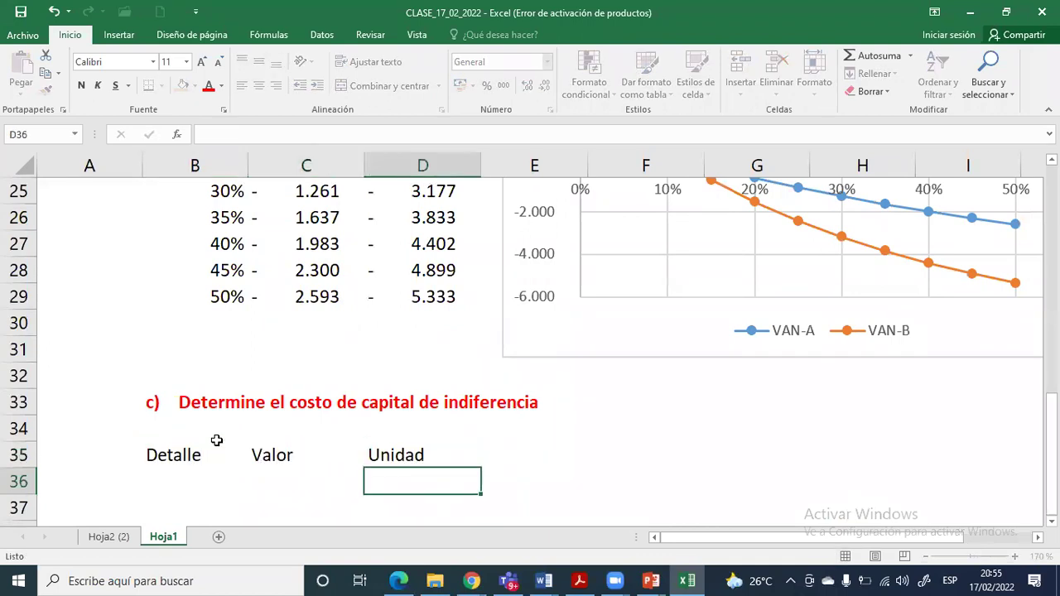
# Make the table headings in B35:D35 bold and add a border line beneath them
pyautogui.press('Up')
pyautogui.press('Left')
pyautogui.press('Left')
pyautogui.hotkey('shift', 'Down')
pyautogui.hotkey('shift', 'Right')
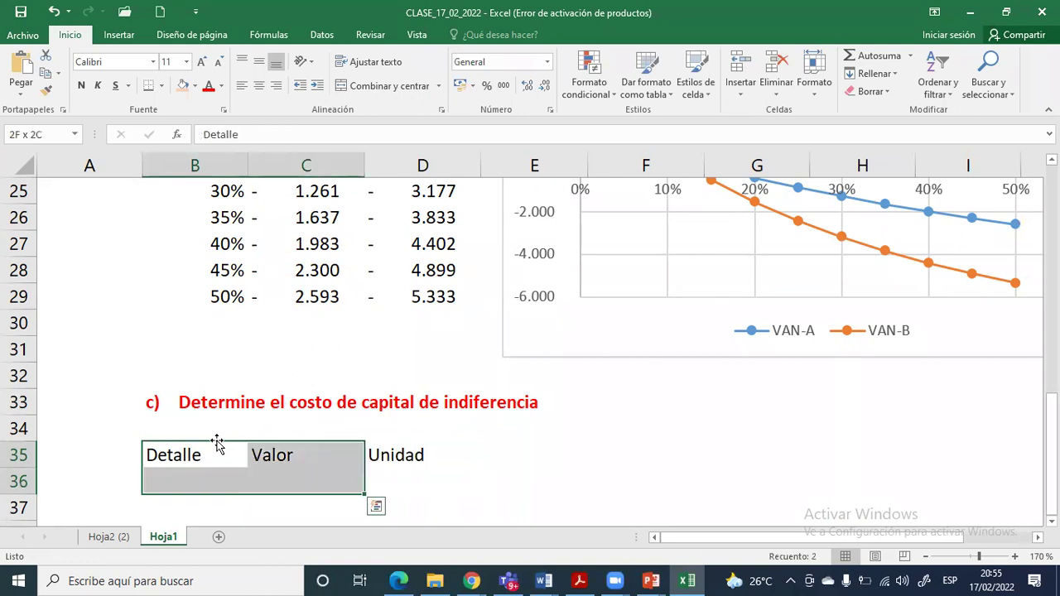
pyautogui.hotkey('shift', 'Left')
pyautogui.press('Up')
pyautogui.press('Down')
pyautogui.hotkey('shift', 'Right')
pyautogui.hotkey('shift', 'Right')
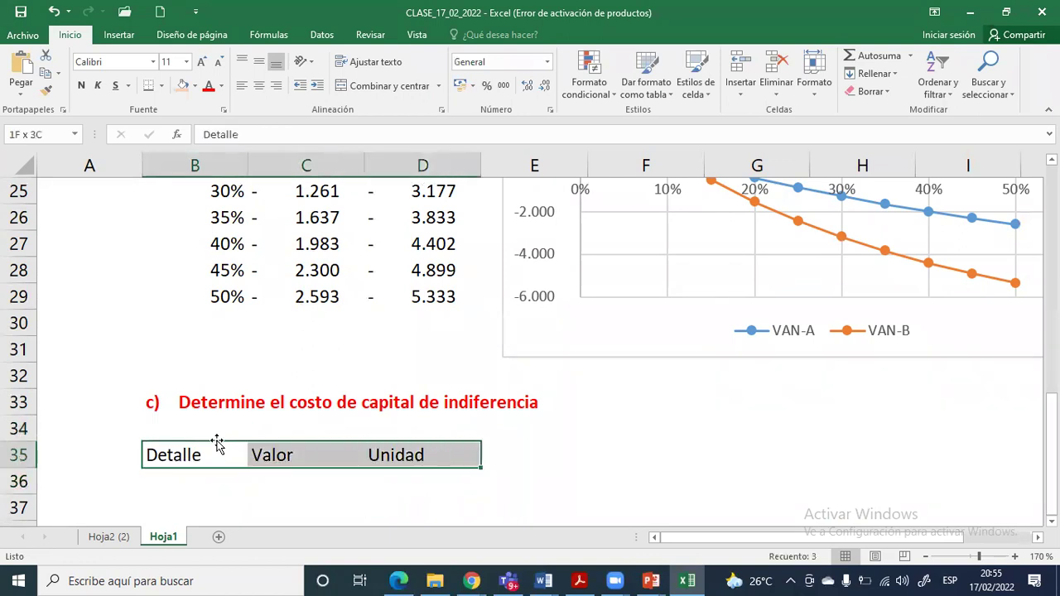
pyautogui.hotkey('ctrl', 'n')
pyautogui.hotkey('alt', 'o')
pyautogui.press('b')
pyautogui.press('o')
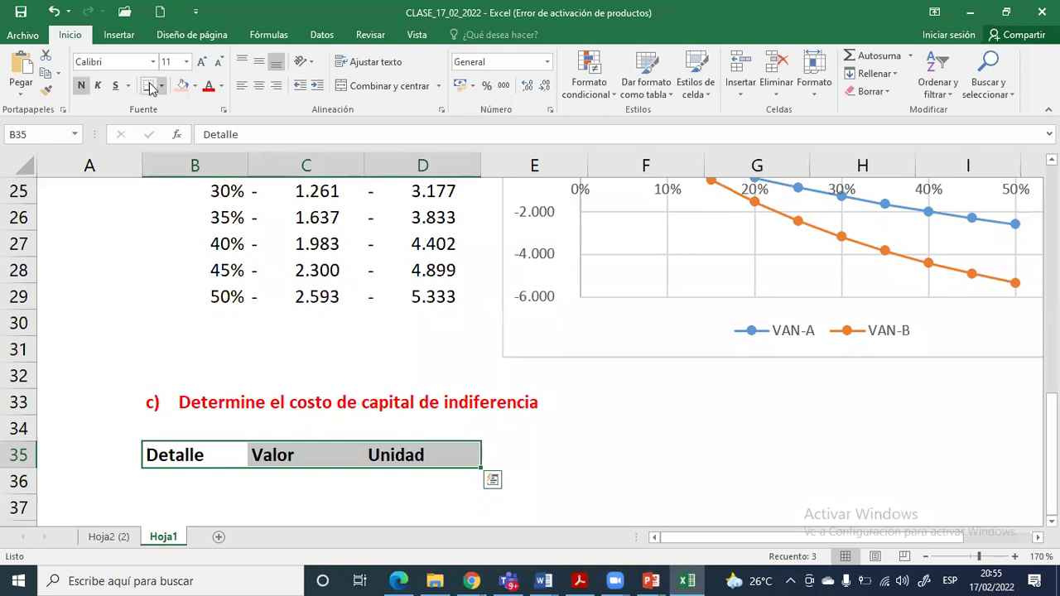
# Enter the label Tasa de indiferencia in B36 under the Detalle heading
pyautogui.click(215, 482)
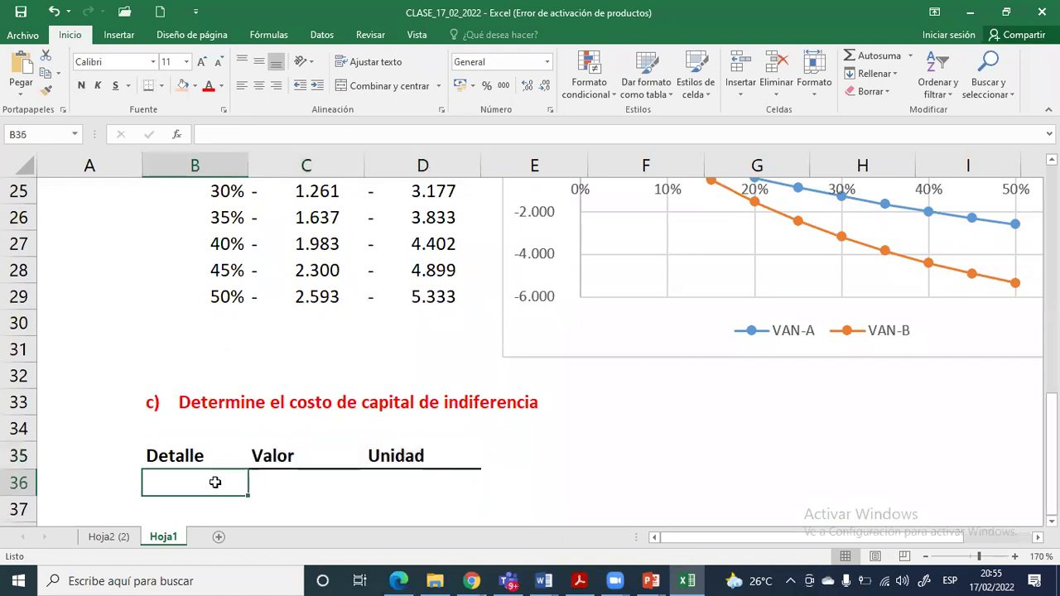
pyautogui.write('Tasa de indiferencia')
pyautogui.press('Return')
# Wrap the text in B36 and adjust column B's width and row 36's height to fit the label
pyautogui.click(214, 482)
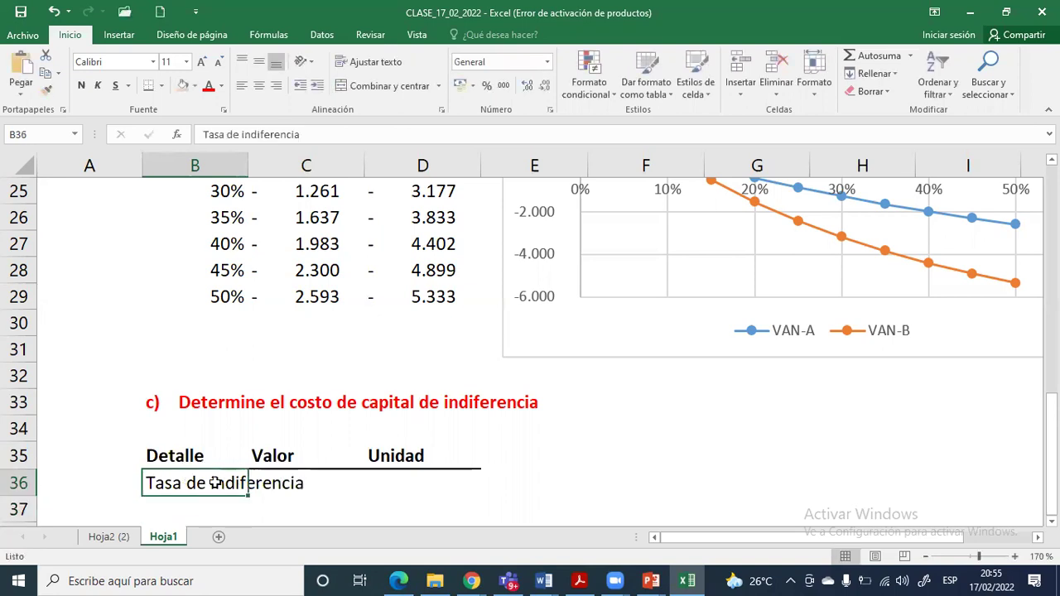
pyautogui.click(361, 66)
pyautogui.scroll(-1, 317, 286)
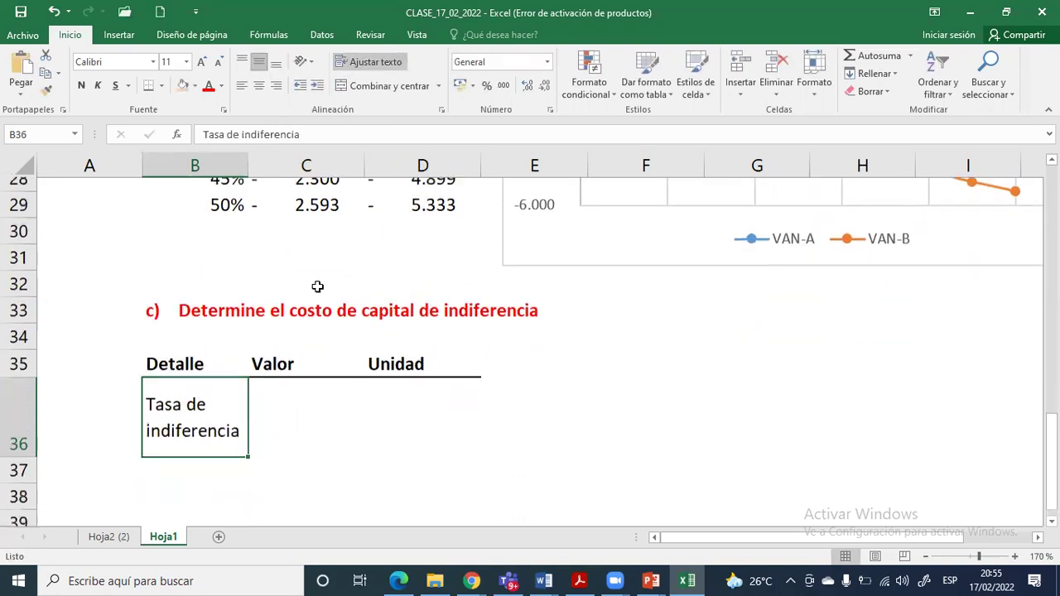
pyautogui.scroll(-1, 317, 286)
pyautogui.moveTo(248, 165); pyautogui.dragTo(282, 168)
pyautogui.moveTo(27, 416); pyautogui.dragTo(27, 416)
# Copy the K rate from C5 and paste it as a plain value into C36 under Valor
pyautogui.click(334, 373)
pyautogui.scroll(1, 333, 370)
pyautogui.scroll(7, 333, 369)
pyautogui.click(374, 191)
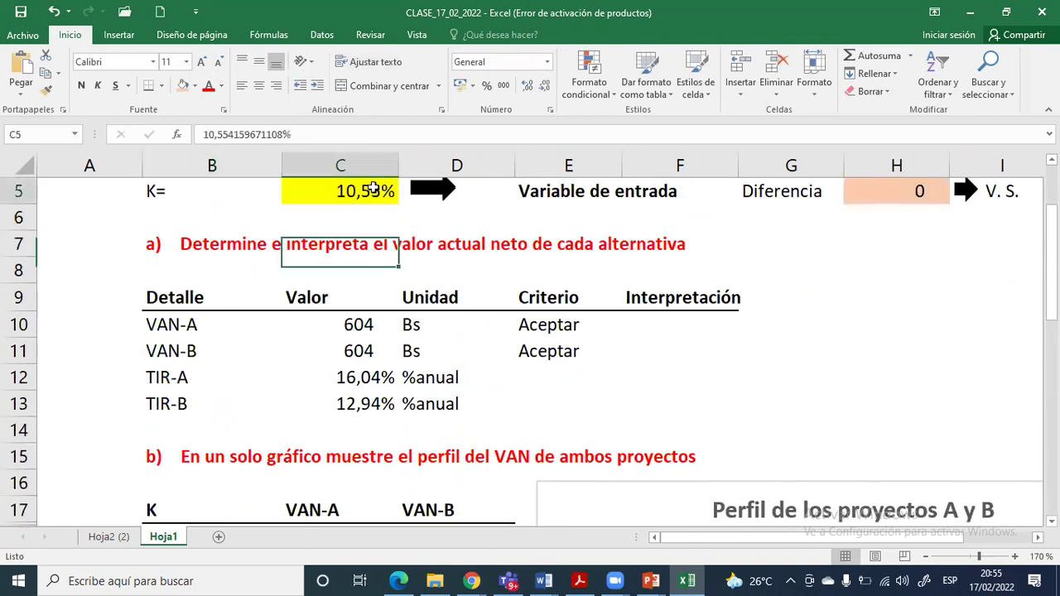
pyautogui.hotkey('ctrl', 'c')
pyautogui.scroll(-4, 418, 414)
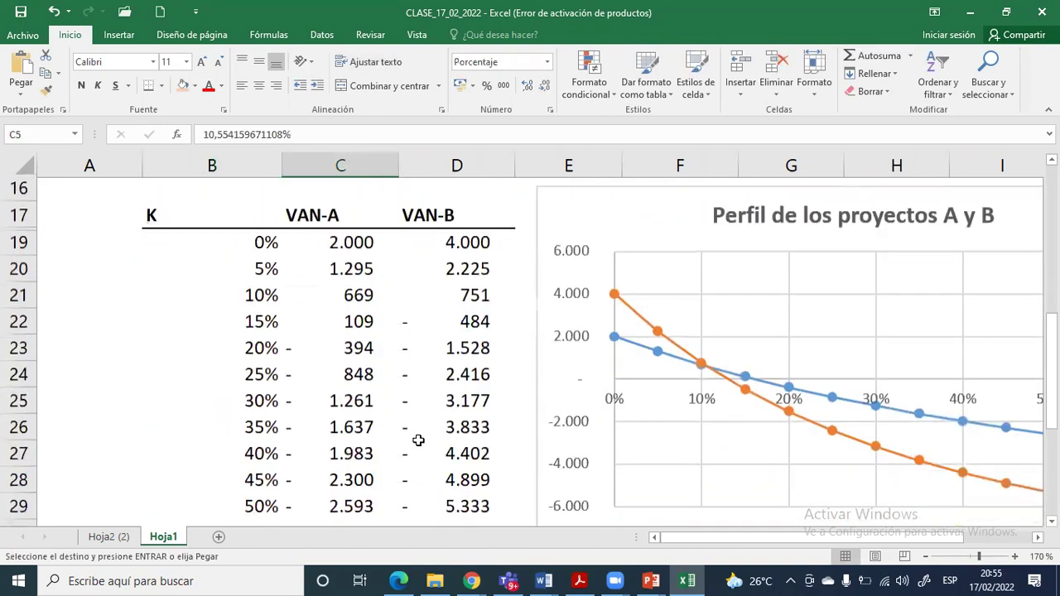
pyautogui.scroll(-5, 418, 439)
pyautogui.click(335, 384)
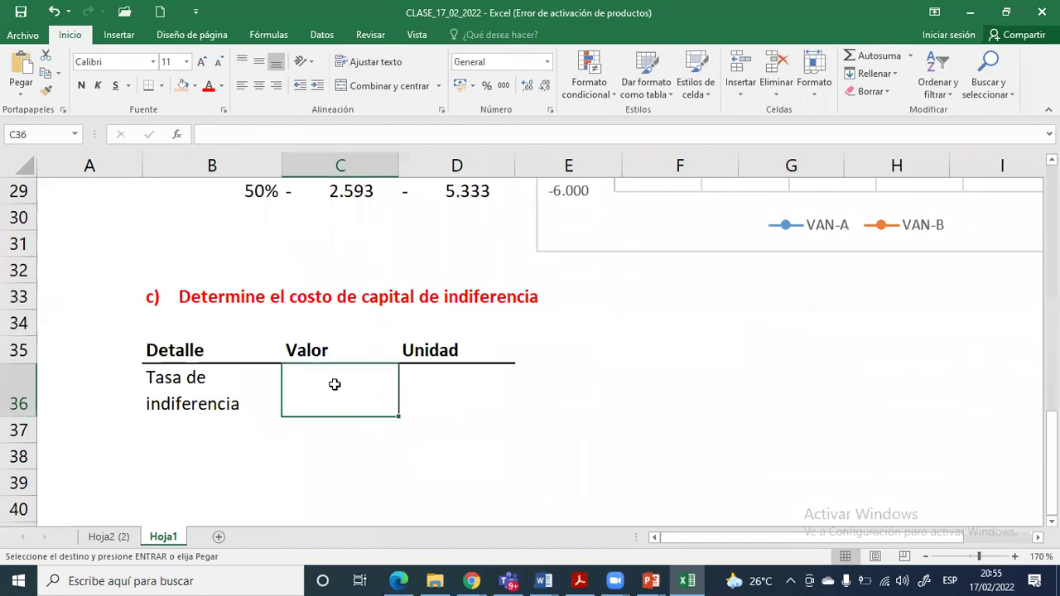
pyautogui.rightClick(334, 384)
pyautogui.click(389, 103)
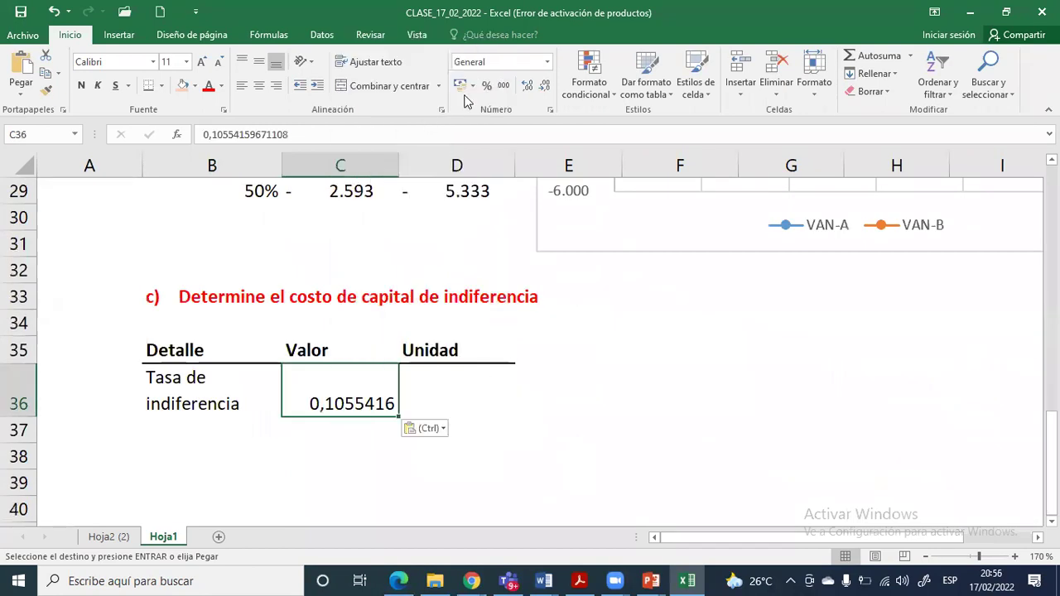
# Format the indifference rate in C36 as a percentage with two decimals
pyautogui.click(486, 85)
pyautogui.click(526, 85)
pyautogui.click(527, 85)
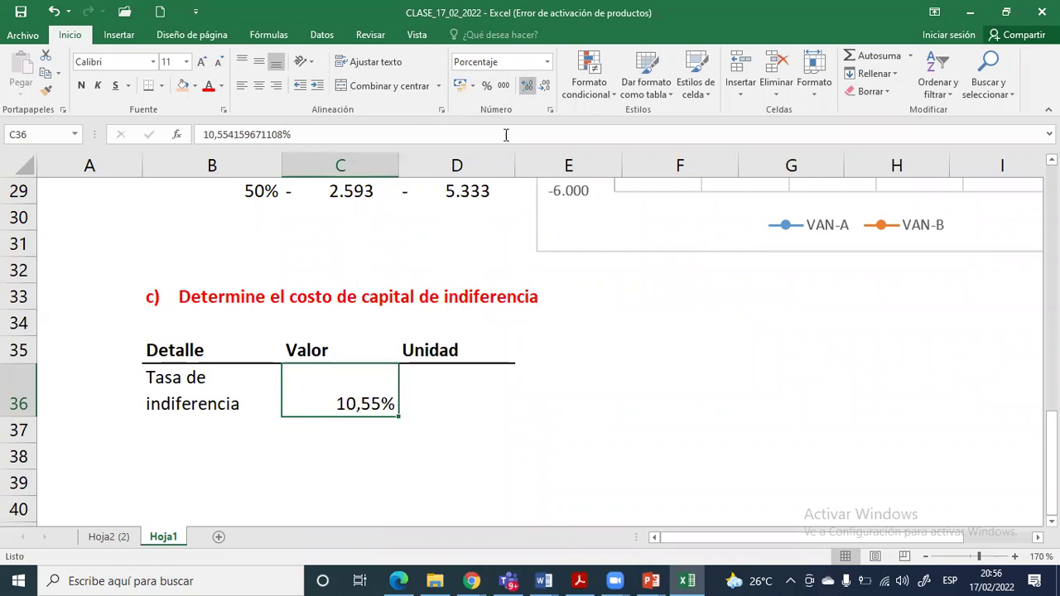
# Centre the contents of C36 and D36 vertically to match the wrapped label in B36
pyautogui.moveTo(196, 404); pyautogui.dragTo(466, 381)
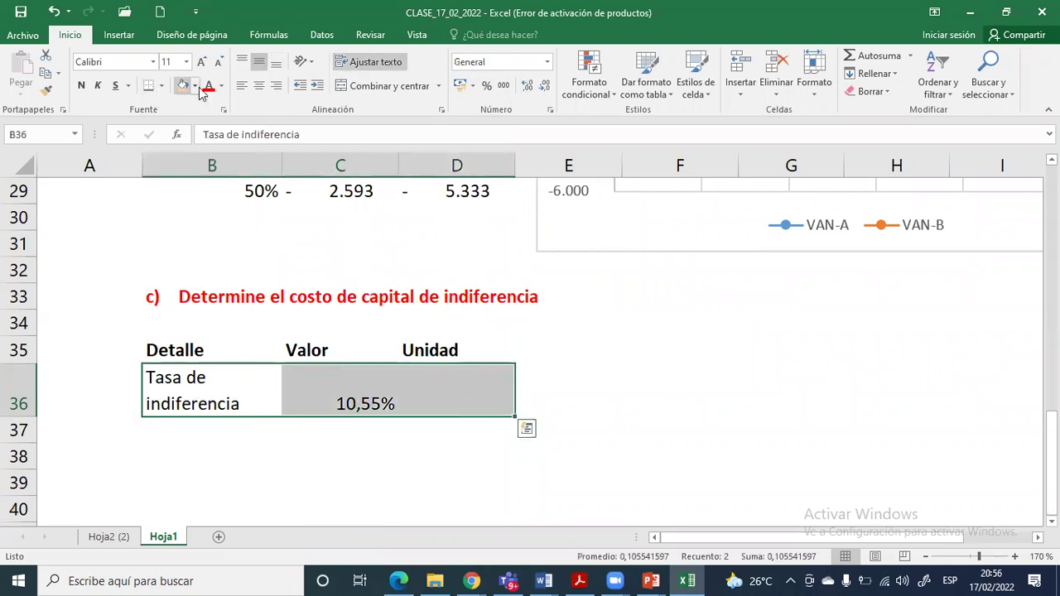
pyautogui.click(276, 61)
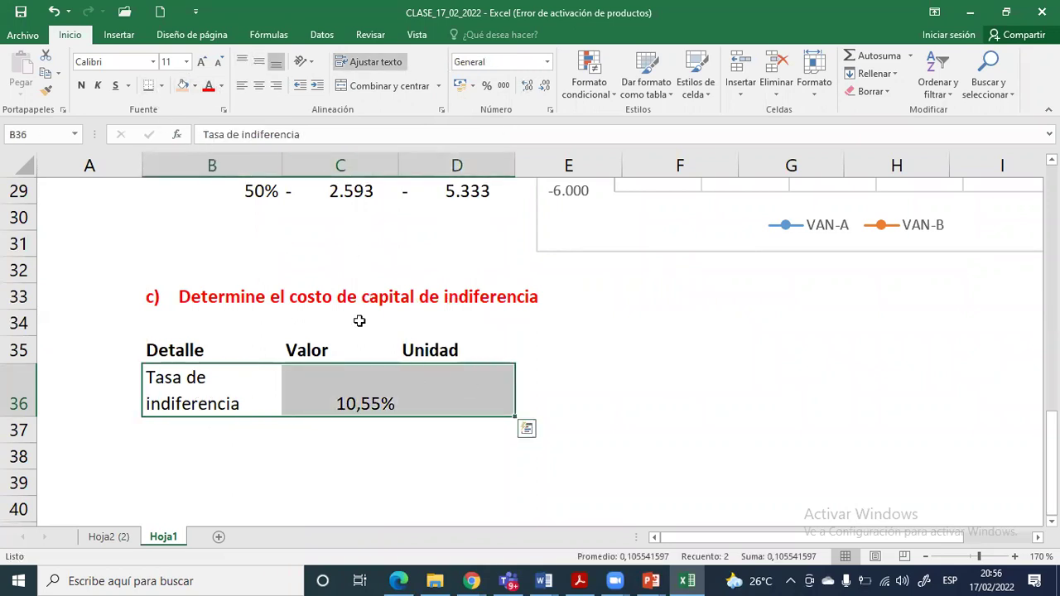
pyautogui.click(361, 395)
pyautogui.click(259, 61)
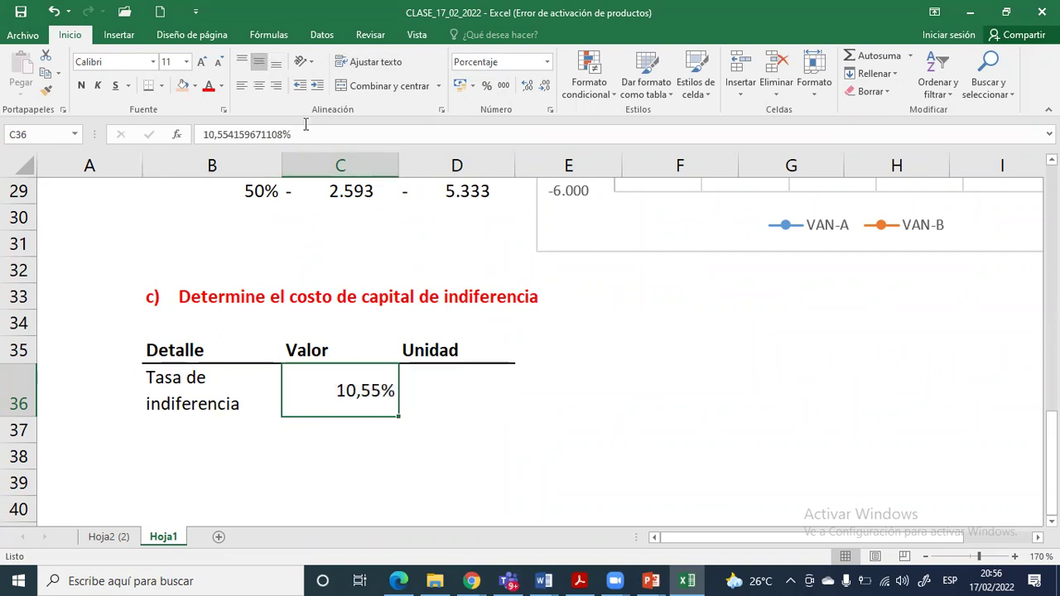
pyautogui.click(447, 402)
pyautogui.click(259, 61)
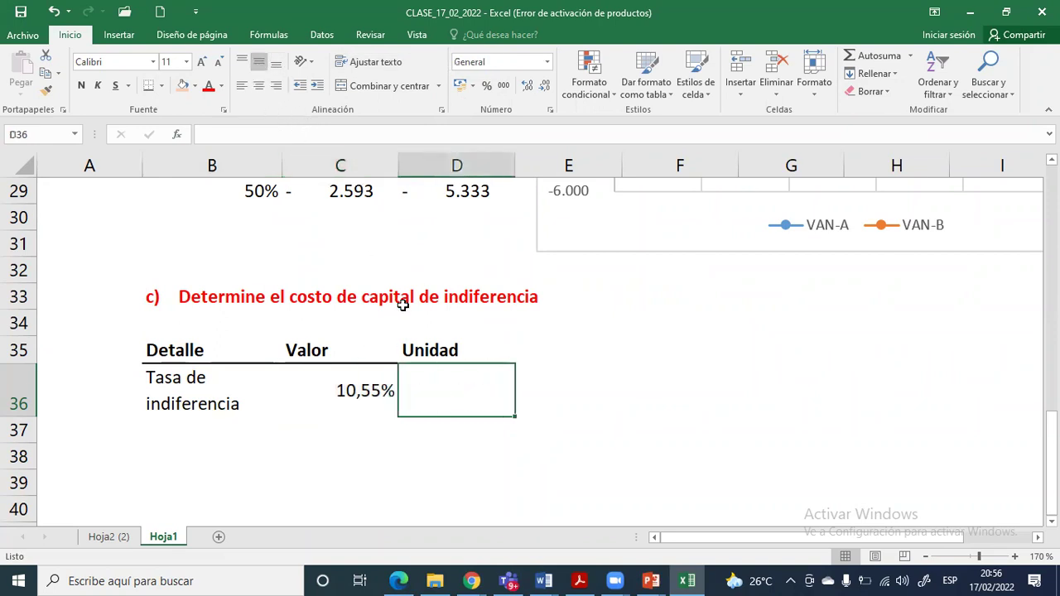
# Enter the unit %Anual in D36
pyautogui.write('%A')
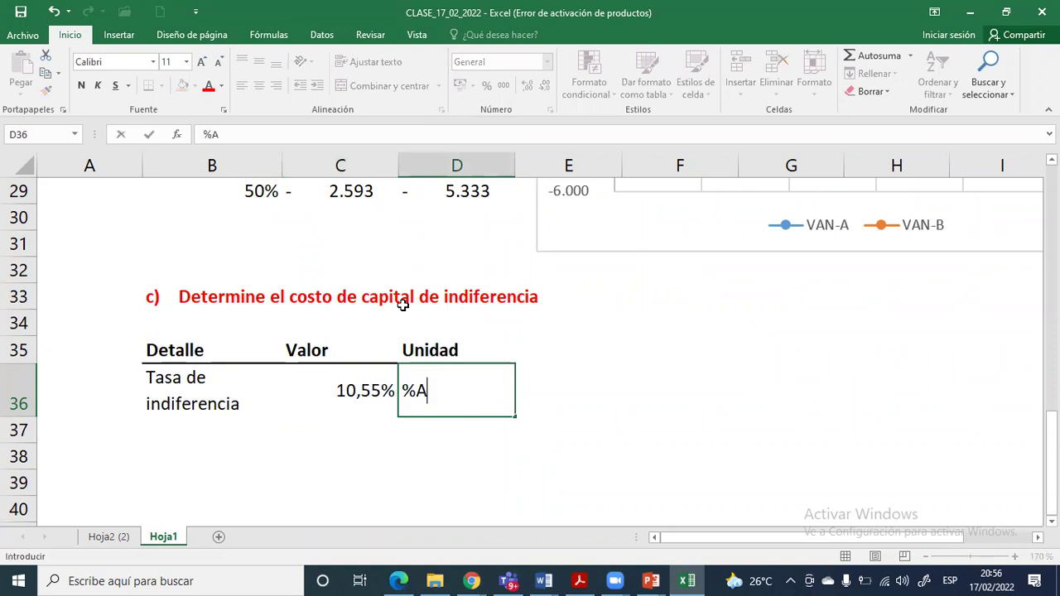
pyautogui.write('nual')
pyautogui.press('Return')
# Close off the table with a bottom border under B36:D36
pyautogui.press('Left')
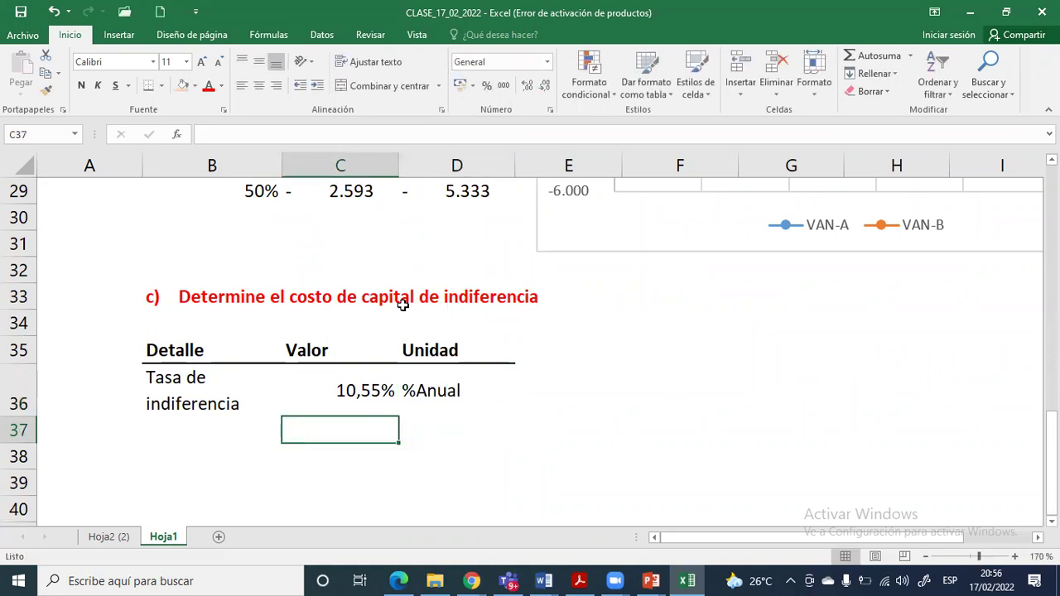
pyautogui.press('Up')
pyautogui.press('Left')
pyautogui.hotkey('shift', 'Right')
pyautogui.hotkey('shift', 'Right')
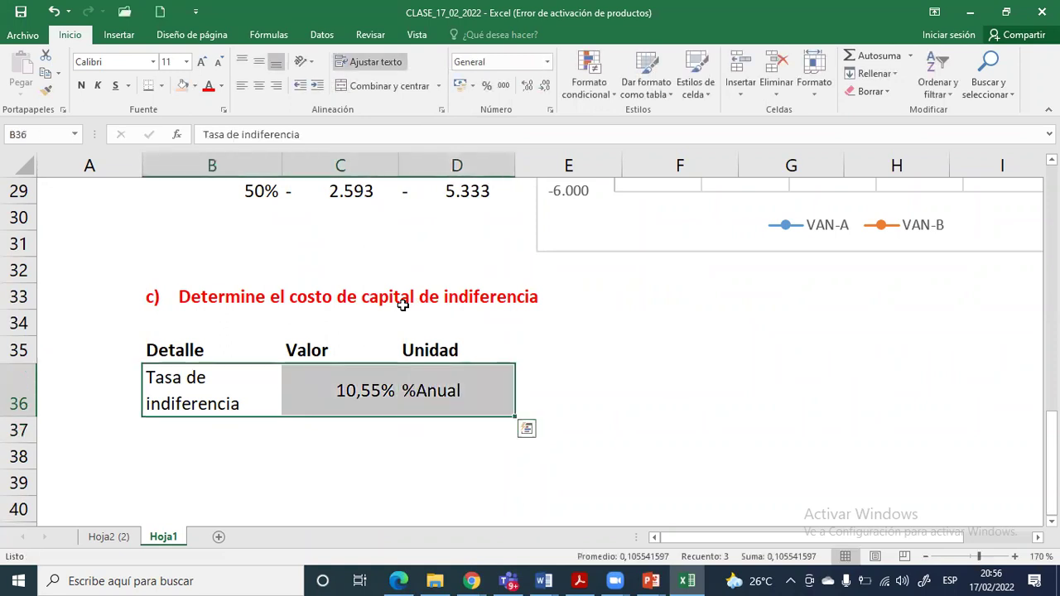
pyautogui.click(149, 86)
pyautogui.click(642, 393)
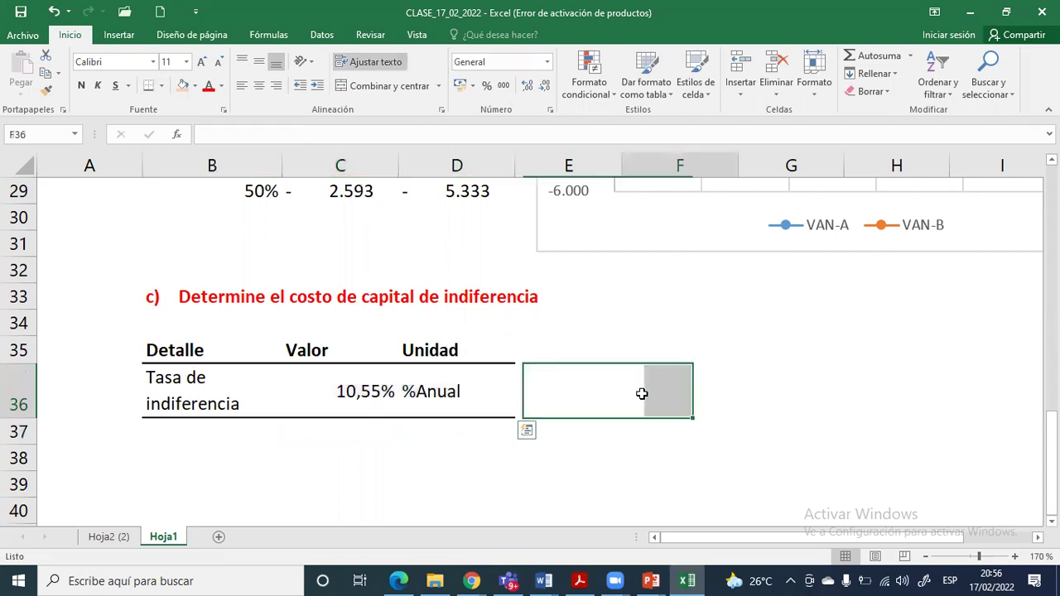
# Set the K rate in C5 back to 10%
pyautogui.scroll(2, 437, 382)
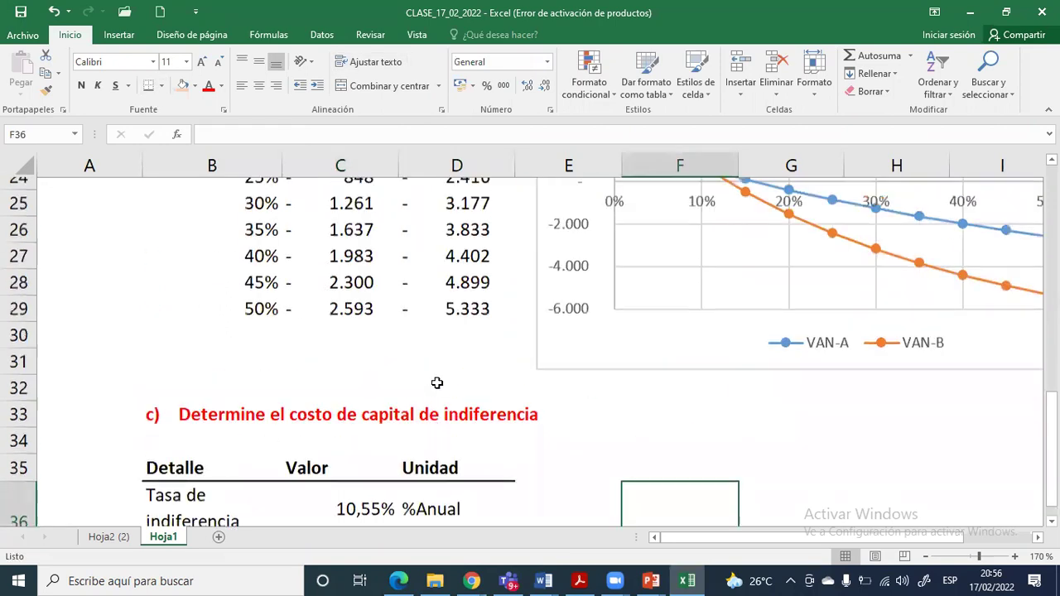
pyautogui.scroll(7, 437, 383)
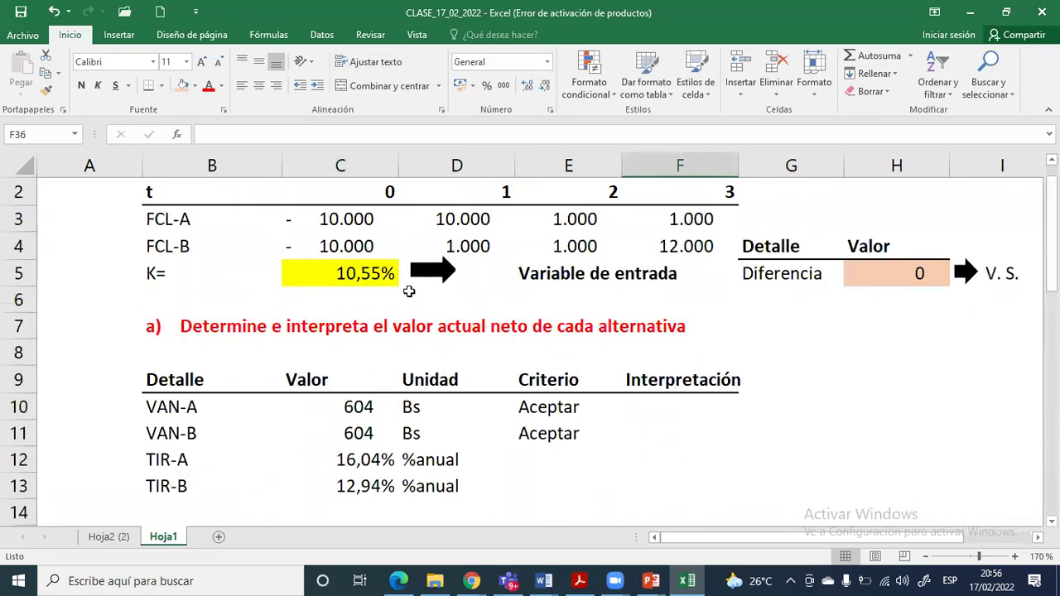
pyautogui.click(373, 273)
pyautogui.write('10')
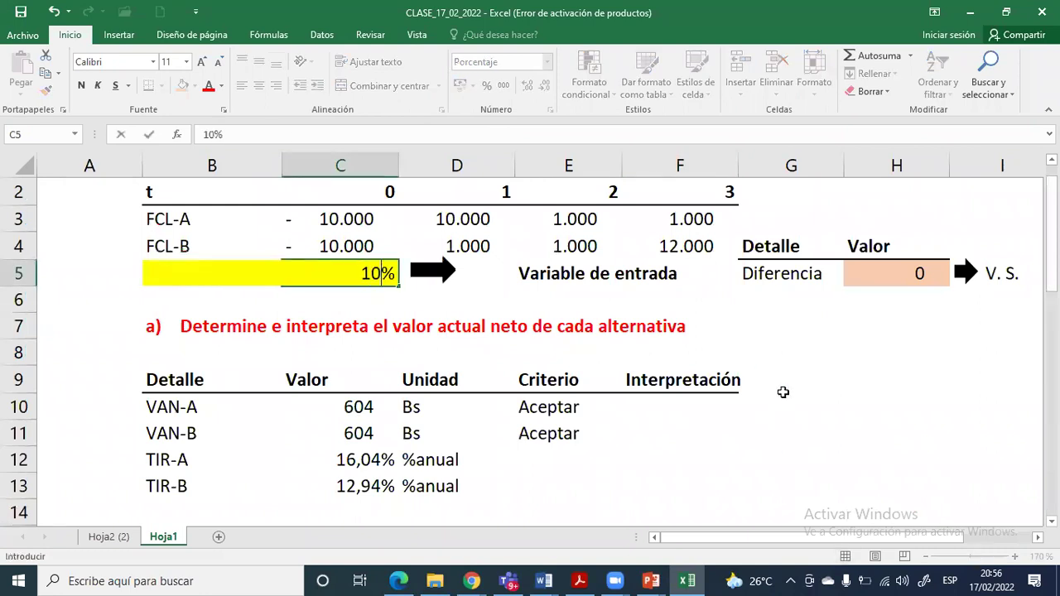
pyautogui.click(780, 390)
# Annotate the crossing of the VAN-A and VAN-B curves in the profile chart with an arrow labelled 10,55%
pyautogui.scroll(-6, 504, 381)
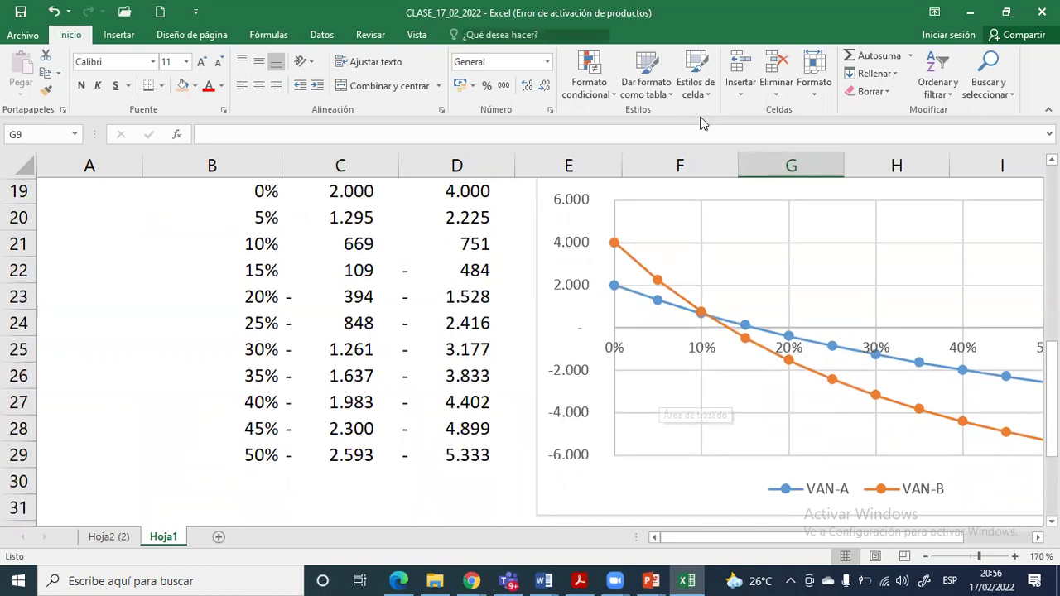
pyautogui.hotkey('ctrl', '2')
pyautogui.moveTo(717, 222); pyautogui.dragTo(706, 315)
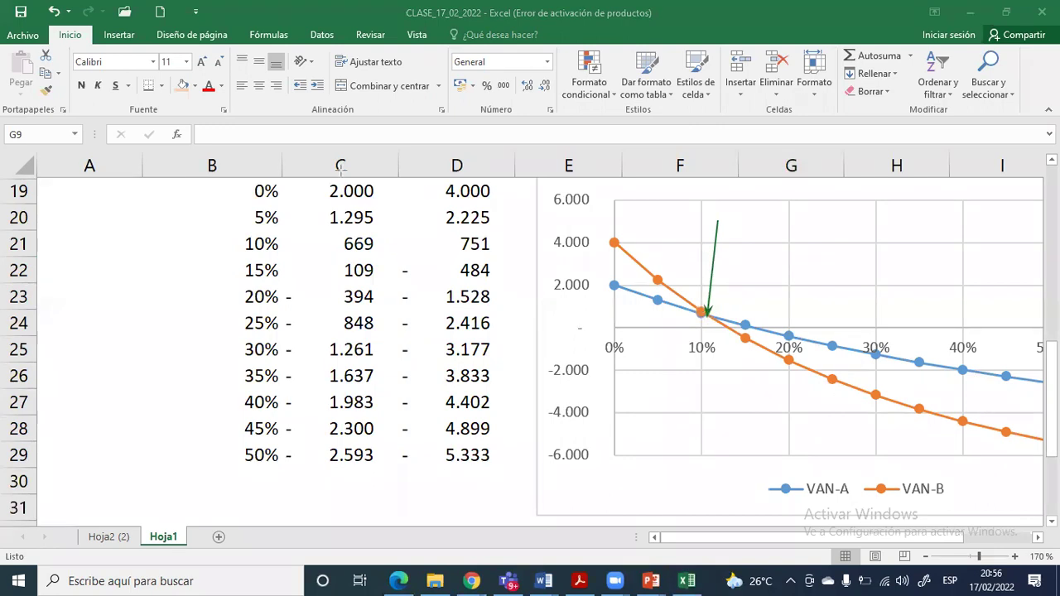
pyautogui.click(717, 208)
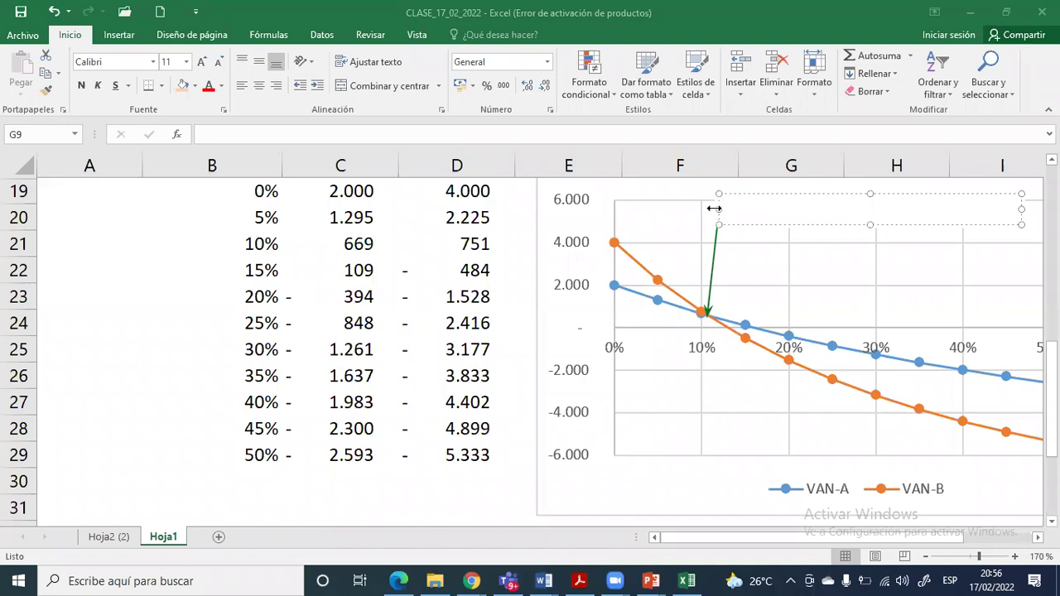
pyautogui.write('10,55%')
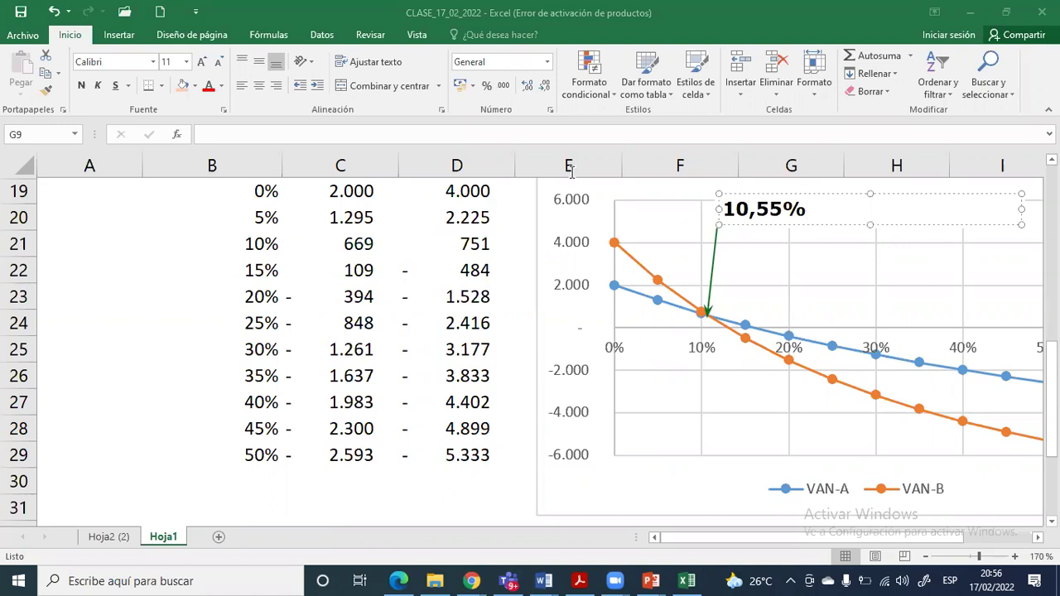
pyautogui.moveTo(1021, 209); pyautogui.dragTo(811, 208)
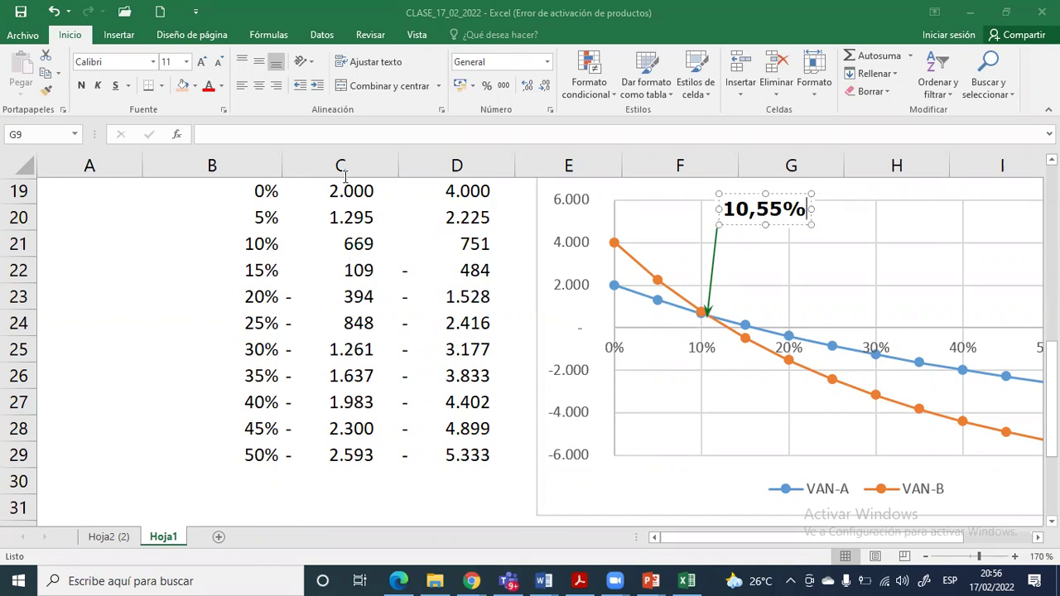
pyautogui.press('Escape')
pyautogui.press('Escape')
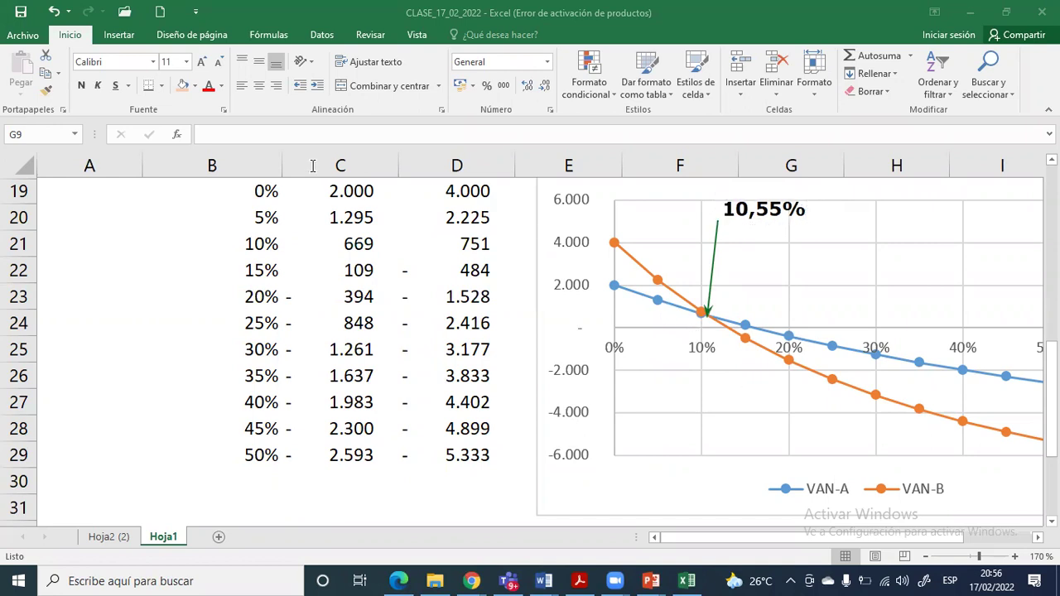
# Highlight the VAN-B and VAN-A entries in the chart legend, then clear all the annotations
pyautogui.moveTo(956, 487)
pyautogui.mouseDown()
pyautogui.moveTo(917, 474)
pyautogui.moveTo(921, 487)
pyautogui.moveTo(942, 482)
pyautogui.moveTo(923, 477)
pyautogui.mouseUp()
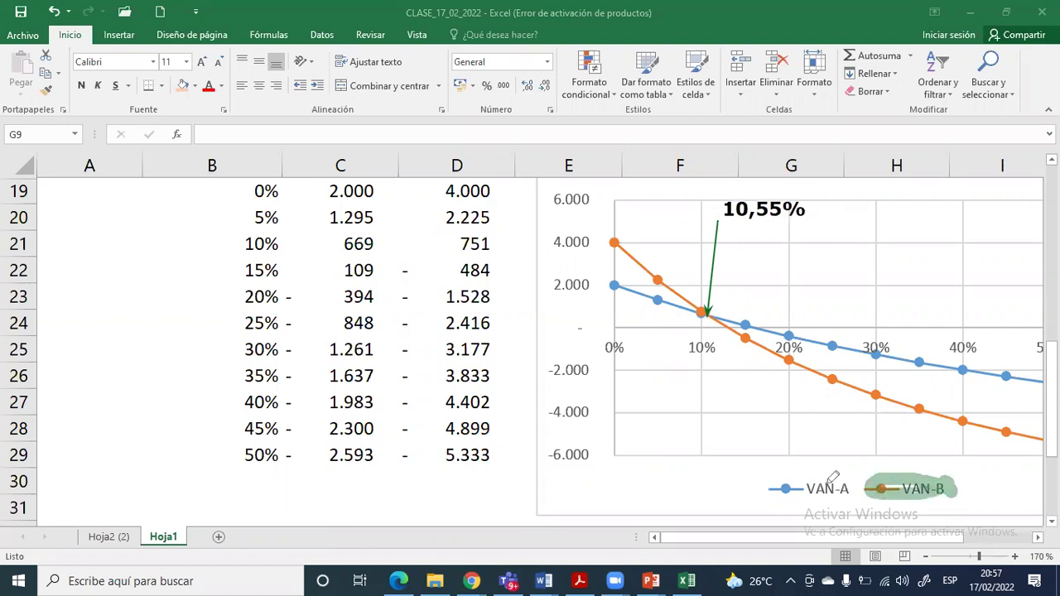
pyautogui.moveTo(832, 471)
pyautogui.mouseDown()
pyautogui.moveTo(766, 481)
pyautogui.moveTo(849, 480)
pyautogui.mouseUp()
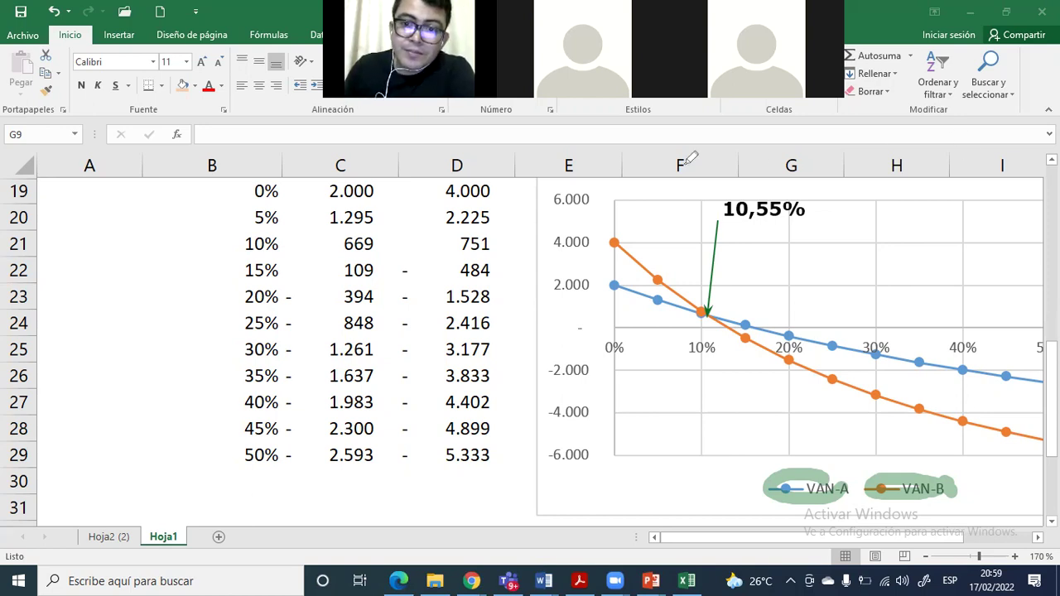
pyautogui.press('e')
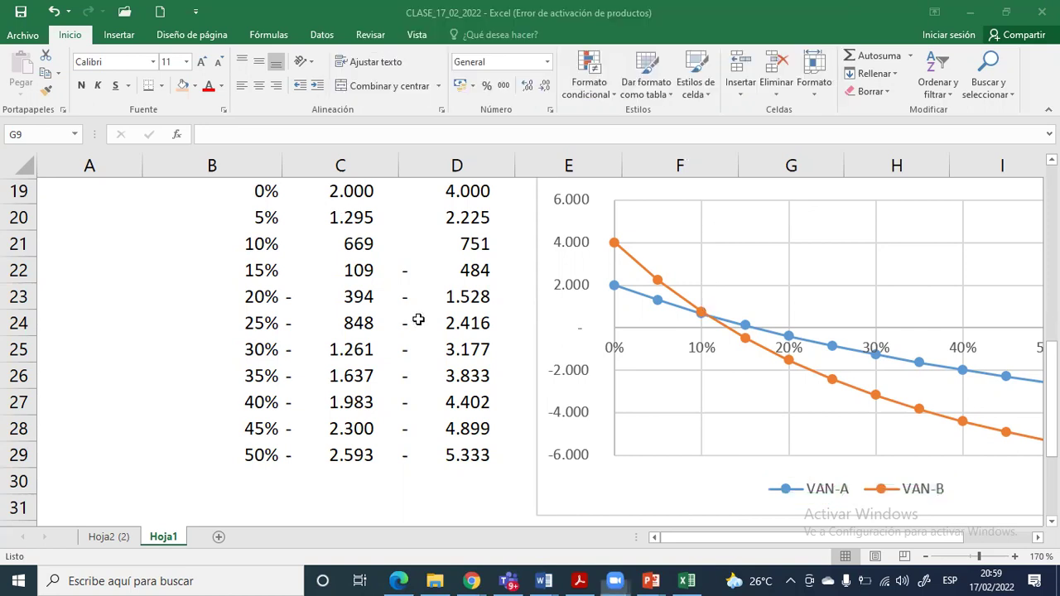
# Circle the FCL-A cash flows in D3:F3 and draw a curved arrow from the period 1 flow to the period 3 flow
pyautogui.scroll(5, 418, 323)
pyautogui.scroll(-1, 433, 330)
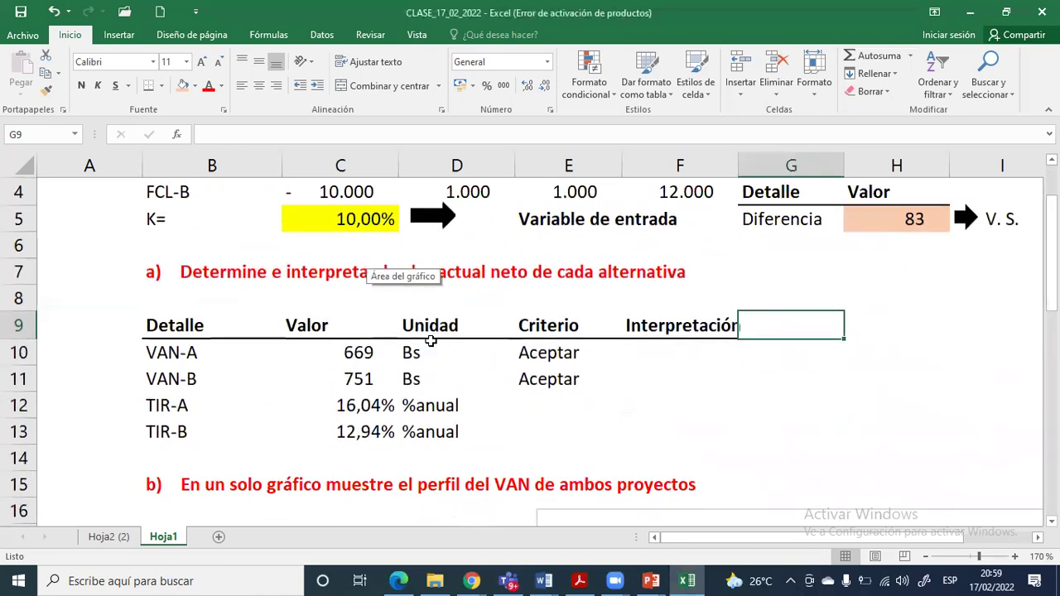
pyautogui.scroll(1, 447, 318)
pyautogui.click(584, 326)
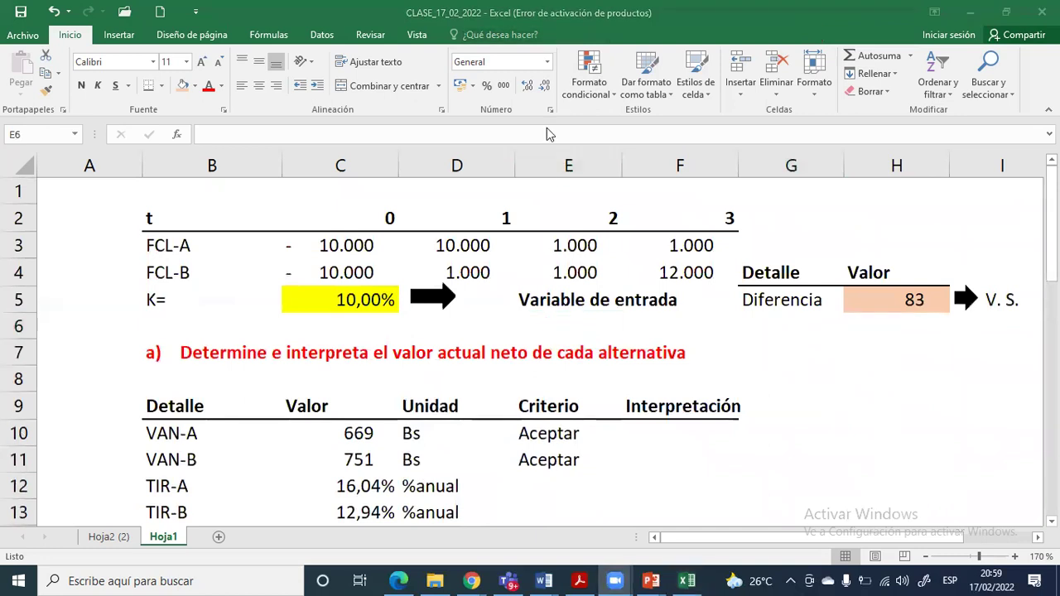
pyautogui.moveTo(424, 235)
pyautogui.mouseDown()
pyautogui.moveTo(506, 262)
pyautogui.moveTo(559, 241)
pyautogui.moveTo(615, 263)
pyautogui.moveTo(725, 258)
pyautogui.mouseUp()
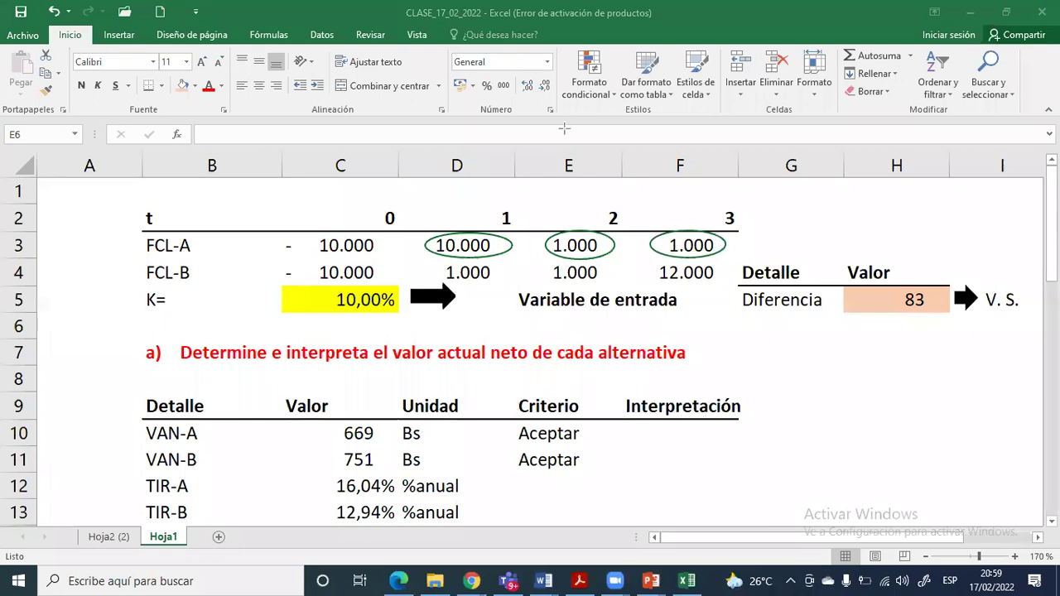
pyautogui.moveTo(460, 231)
pyautogui.mouseDown()
pyautogui.moveTo(505, 189)
pyautogui.moveTo(674, 196)
pyautogui.moveTo(708, 224)
pyautogui.mouseUp()
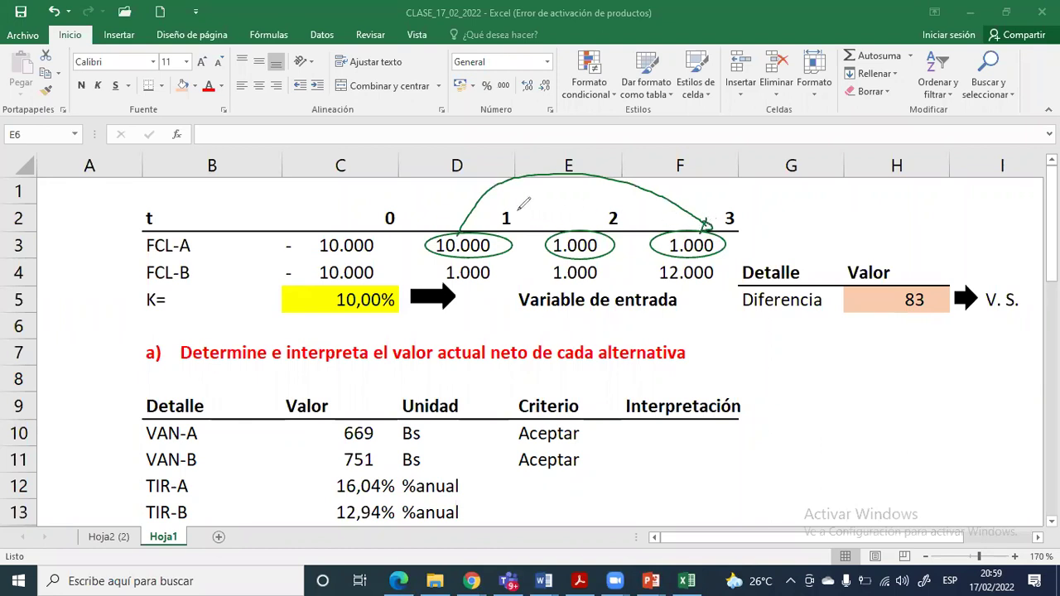
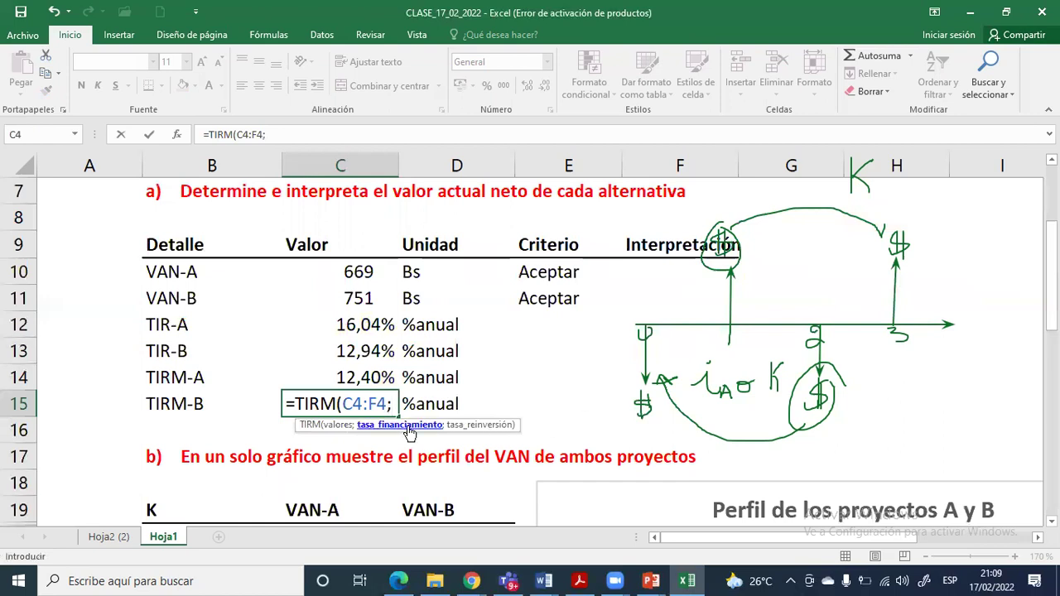
# Add the K rate in C5 as the financing rate of the TIRM-B formula in C15
pyautogui.scroll(2, 404, 392)
pyautogui.click(376, 308)
pyautogui.scroll(-2, 377, 332)
pyautogui.scroll(-1, 421, 402)
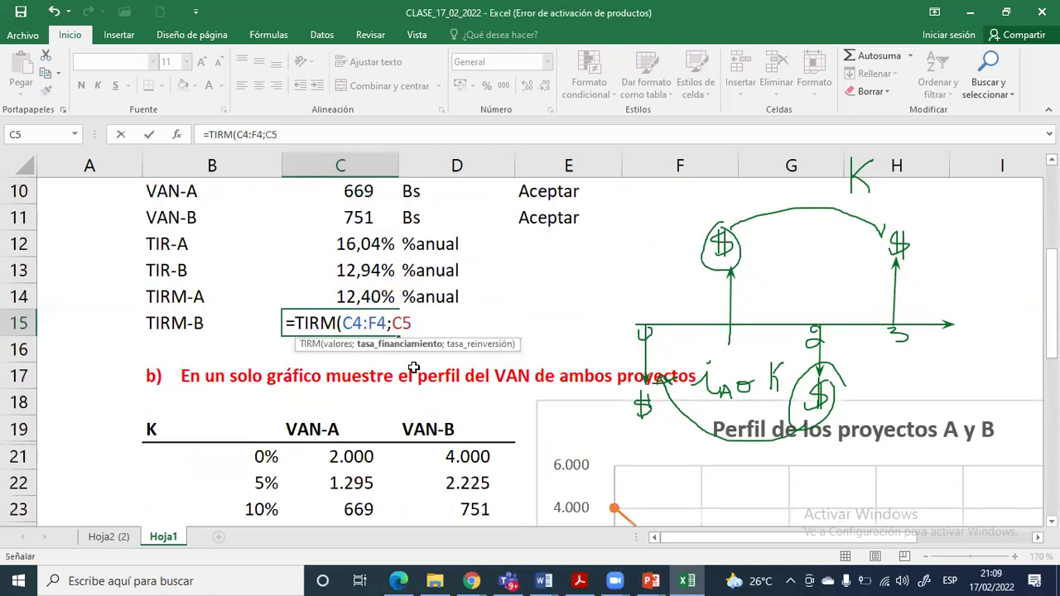
pyautogui.write(';')
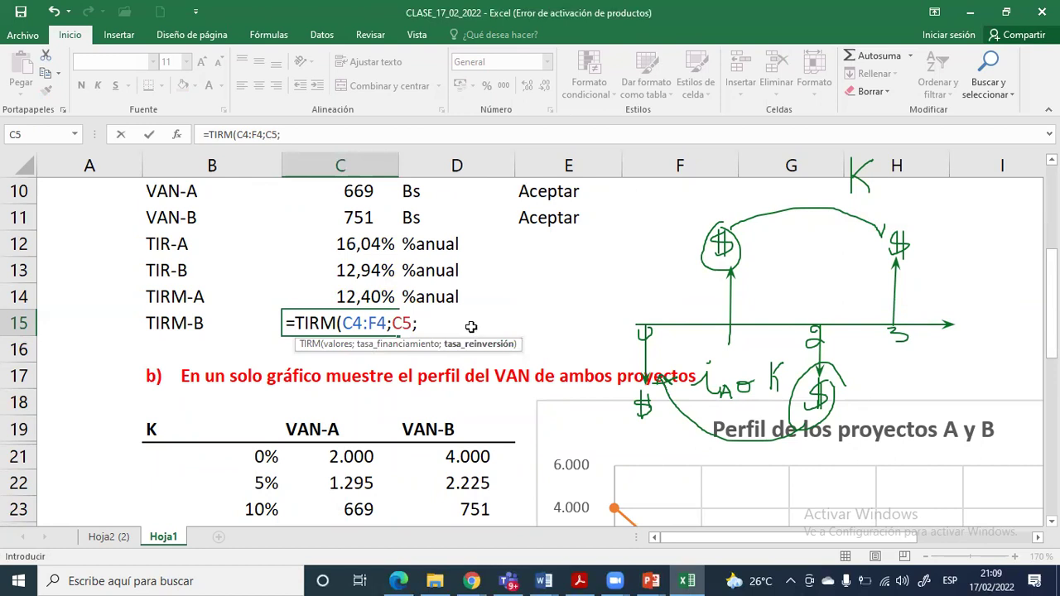
# Complete the TIRM-B formula as =TIRM(C4:F4;C5;C5) with C5 as the reinvestment rate, and show the result with two decimals
pyautogui.scroll(2, 474, 351)
pyautogui.click(364, 224)
pyautogui.scroll(-1, 416, 322)
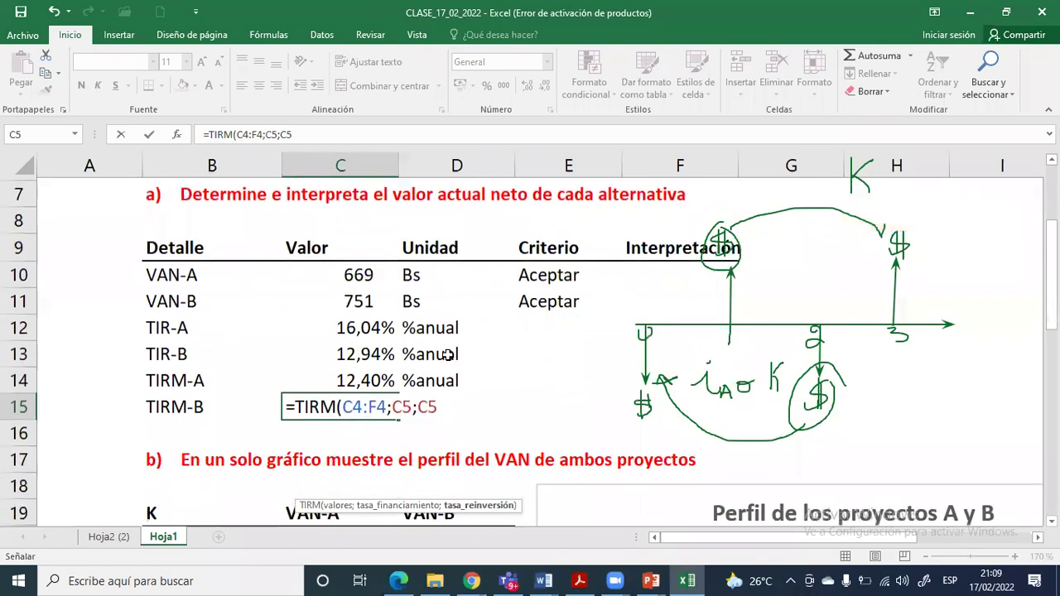
pyautogui.write(')')
pyautogui.press('Return')
pyautogui.press('Up')
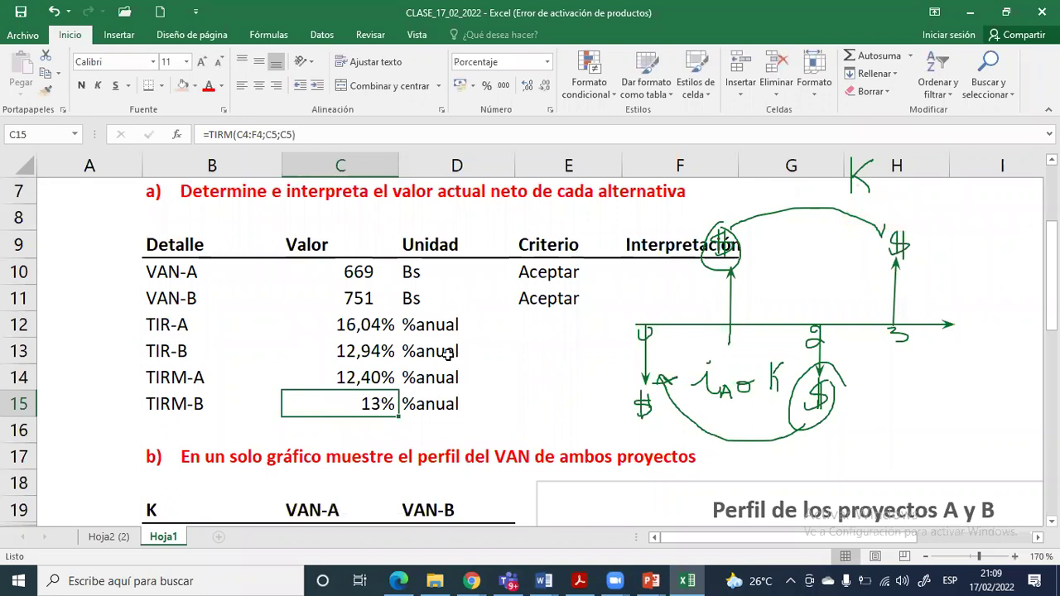
pyautogui.click(527, 86)
pyautogui.click(526, 86)
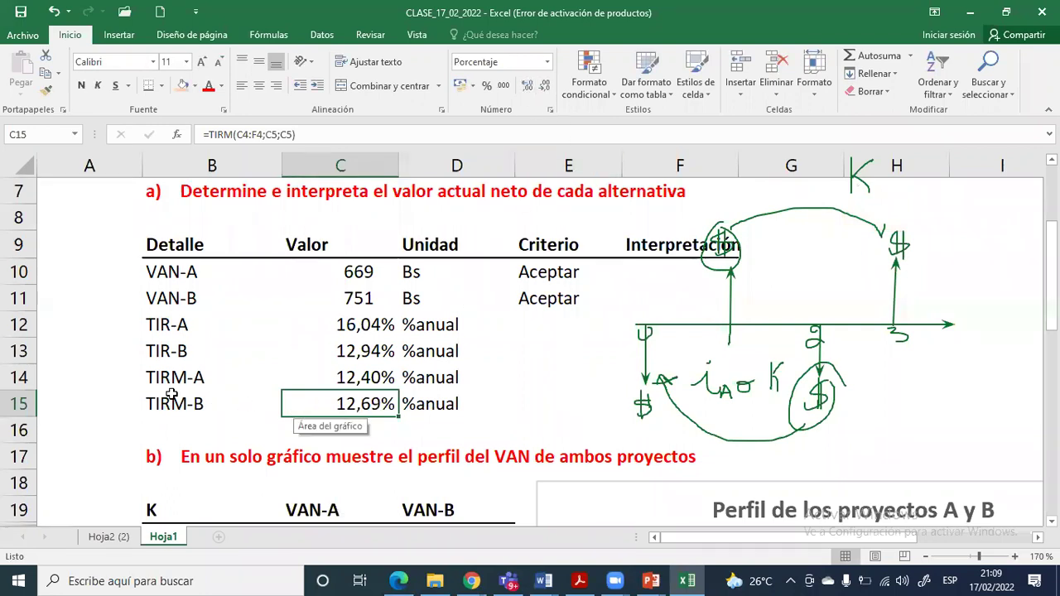
# Highlight the TIRM-A and TIRM-B rows, then the VAN-A and VAN-B rows, and the TIRM rows again for comparison
pyautogui.moveTo(170, 381); pyautogui.dragTo(415, 392)
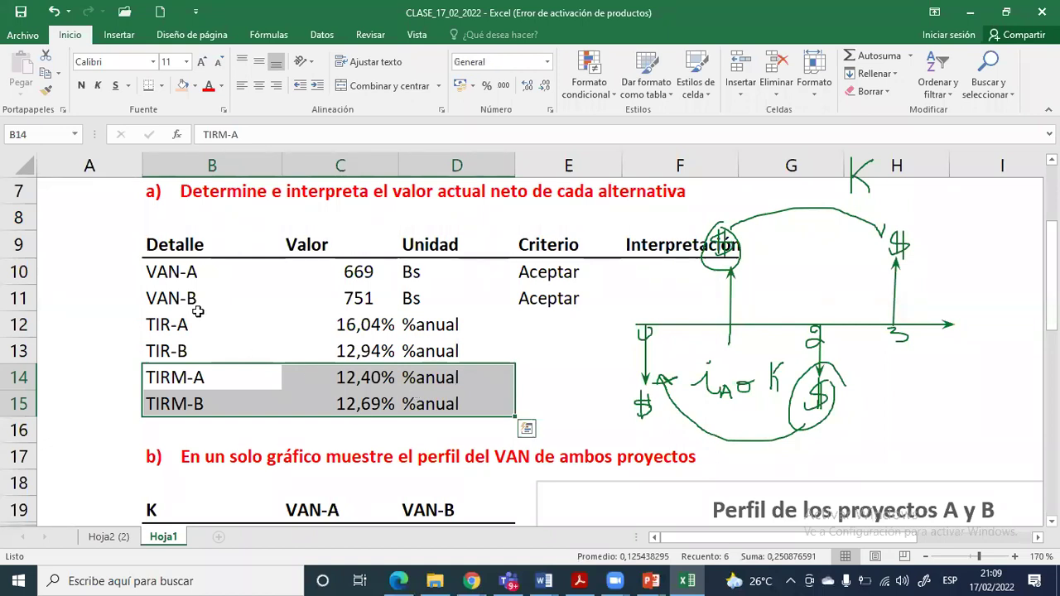
pyautogui.moveTo(167, 271); pyautogui.dragTo(419, 290)
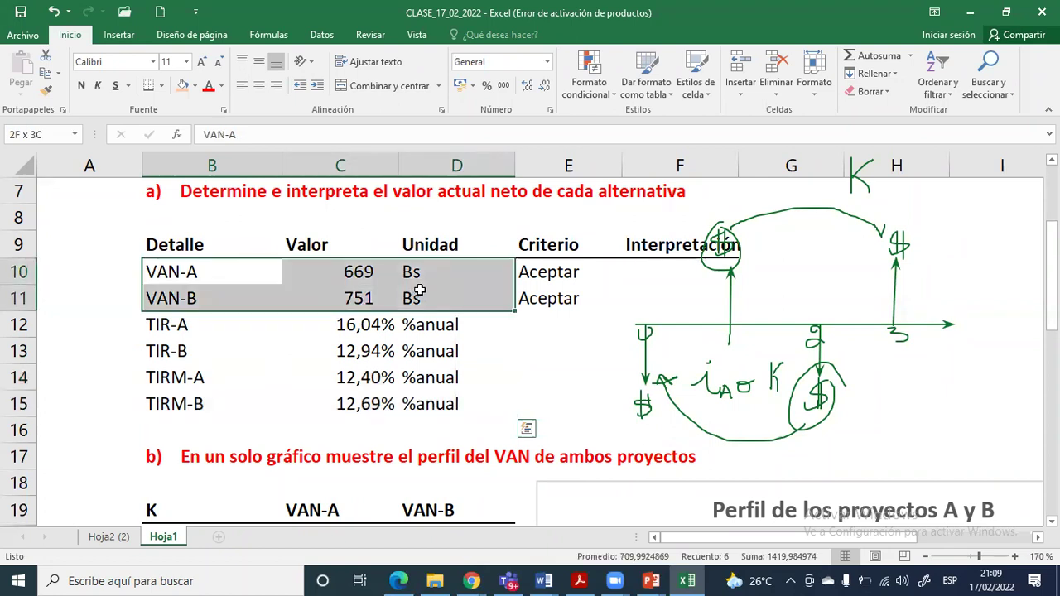
pyautogui.click(194, 378)
pyautogui.moveTo(194, 378); pyautogui.dragTo(433, 399)
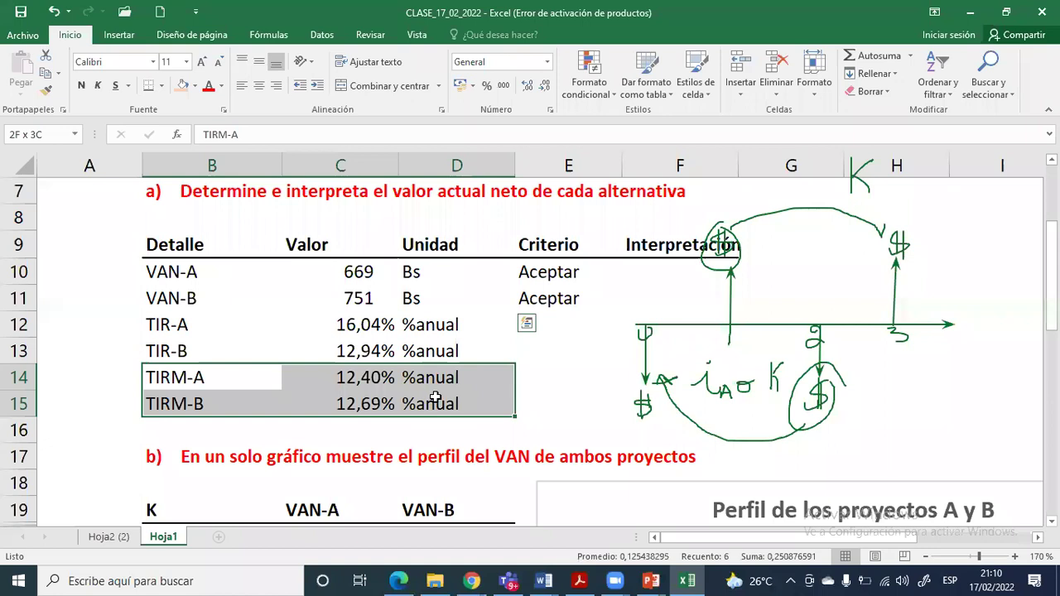
pyautogui.moveTo(435, 398); pyautogui.dragTo(434, 398)
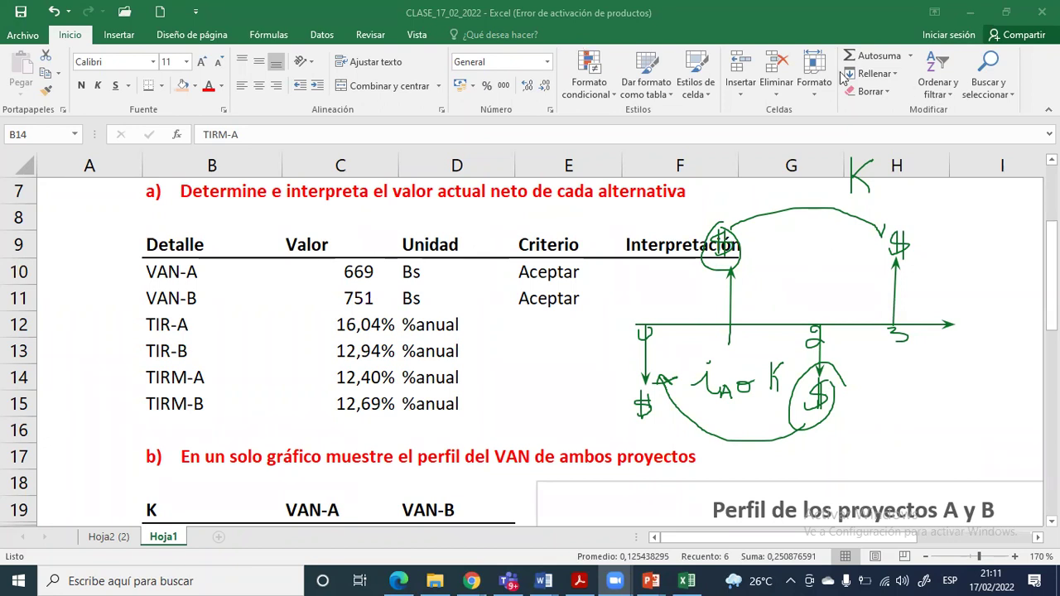
# Add a new blank worksheet to the workbook and switch to the VAN vs TIR document in Word
pyautogui.click(219, 536)
pyautogui.click(223, 287)
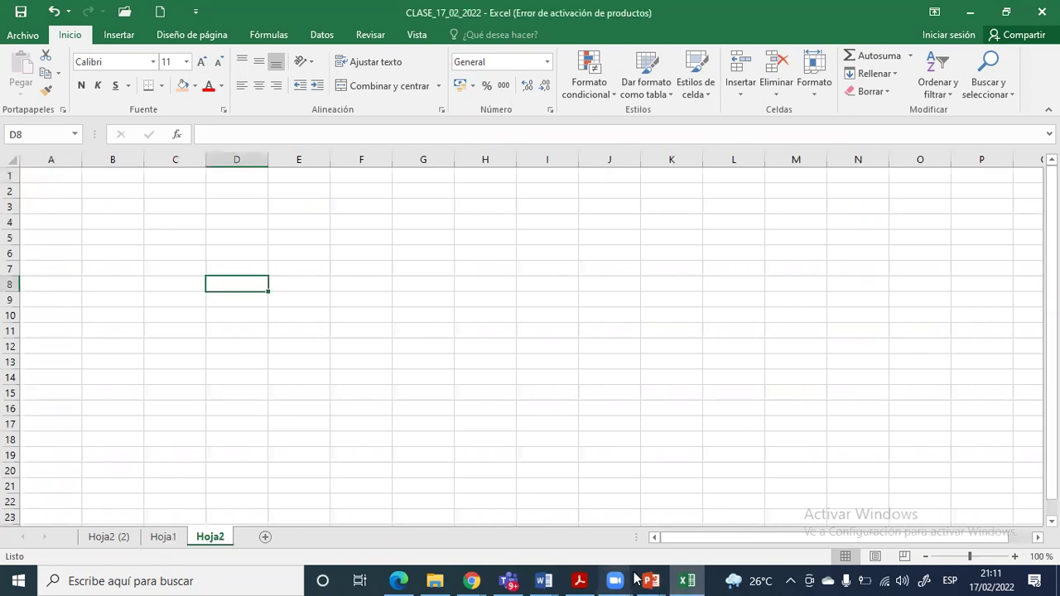
pyautogui.moveTo(556, 579)
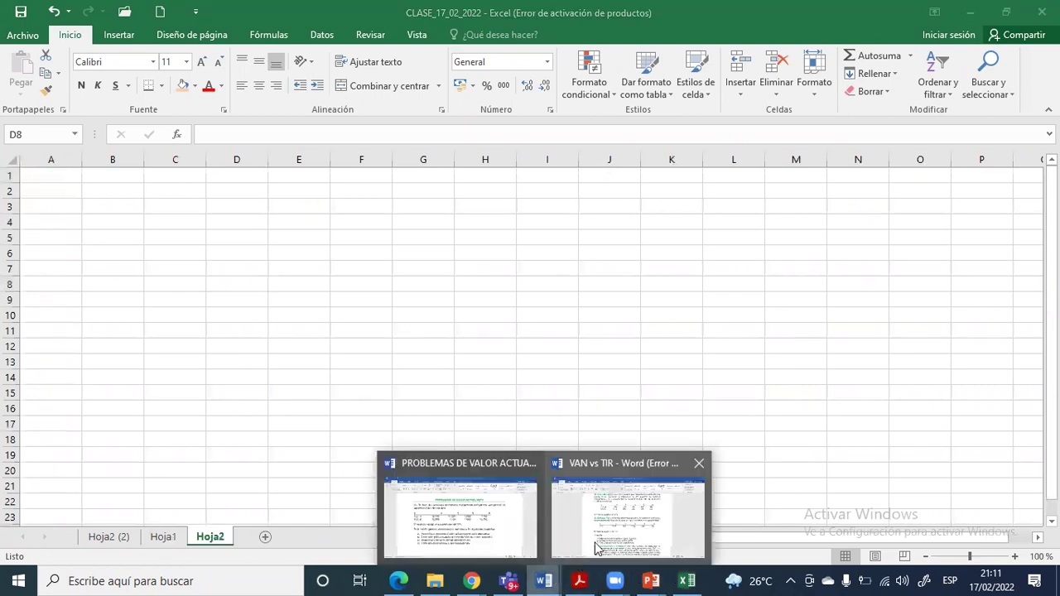
pyautogui.click(703, 507)
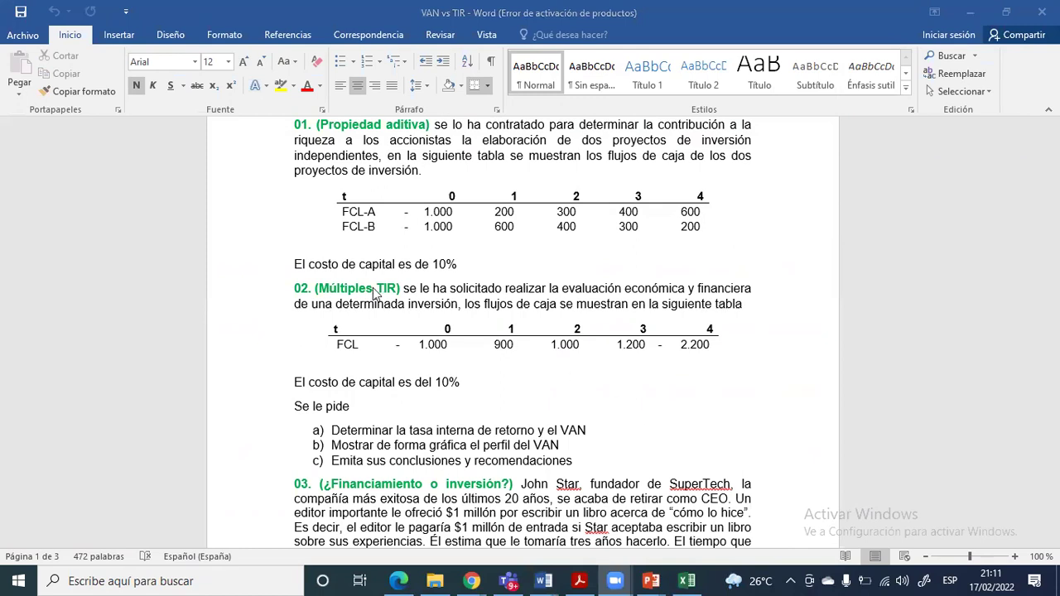
# Highlight the problem 02 title (Múltiples TIR), then select and copy the problem's FCL cash flow table
pyautogui.click(328, 288)
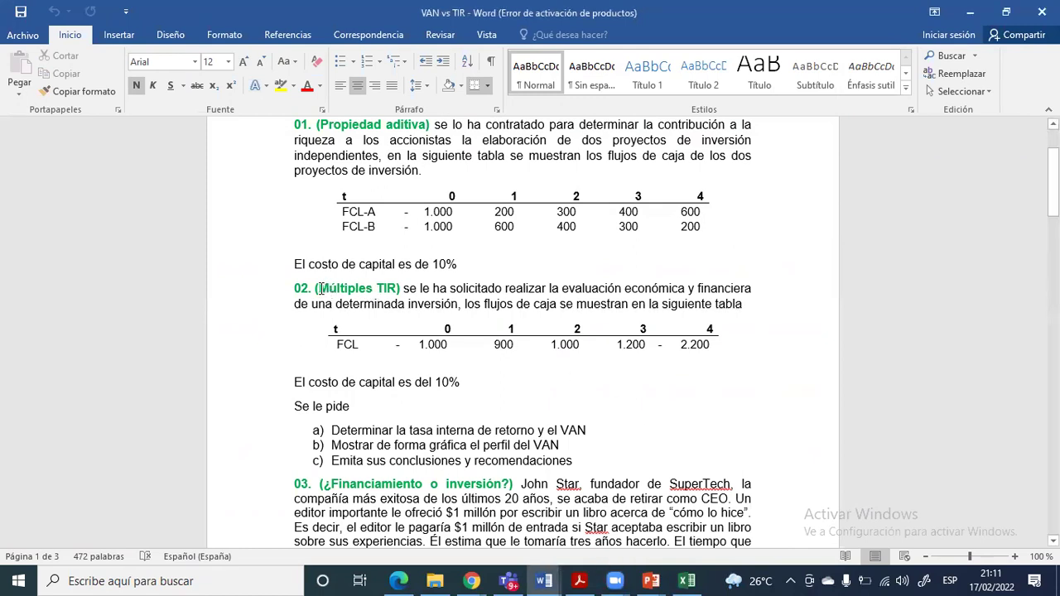
pyautogui.moveTo(310, 288); pyautogui.dragTo(402, 286)
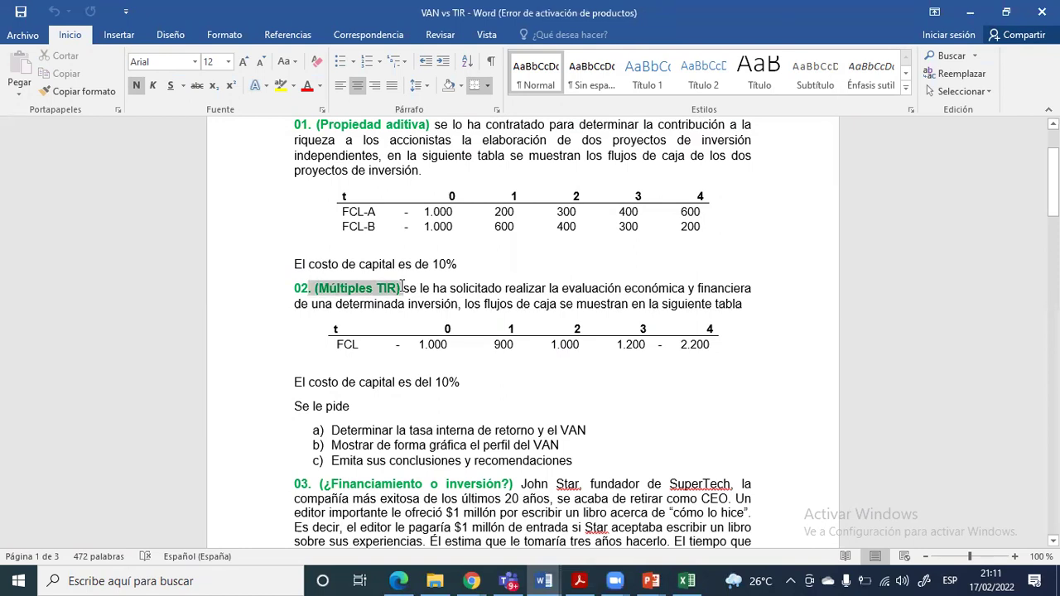
pyautogui.press('Left')
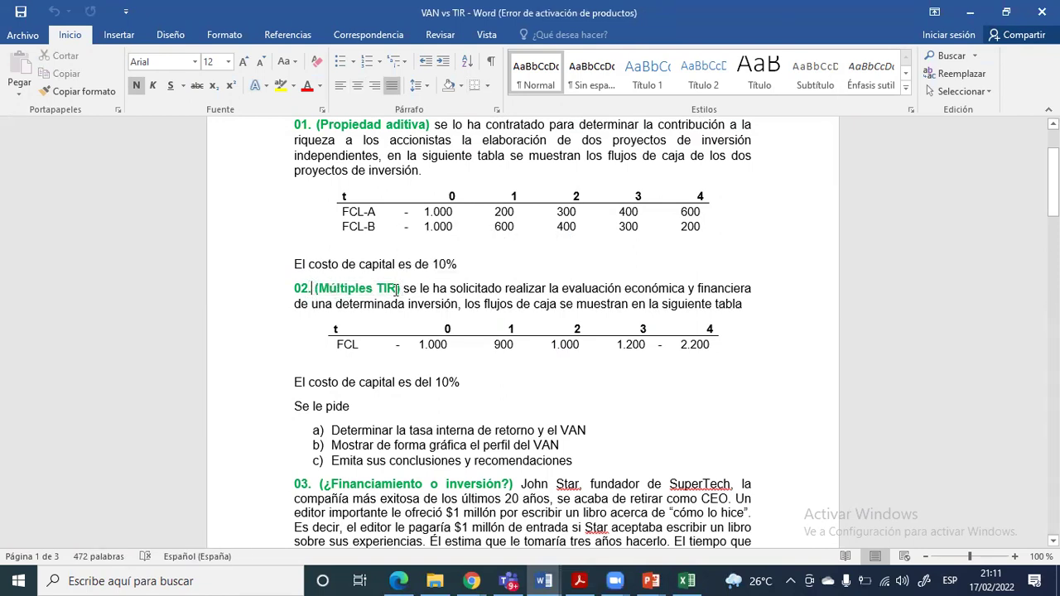
pyautogui.click(359, 344)
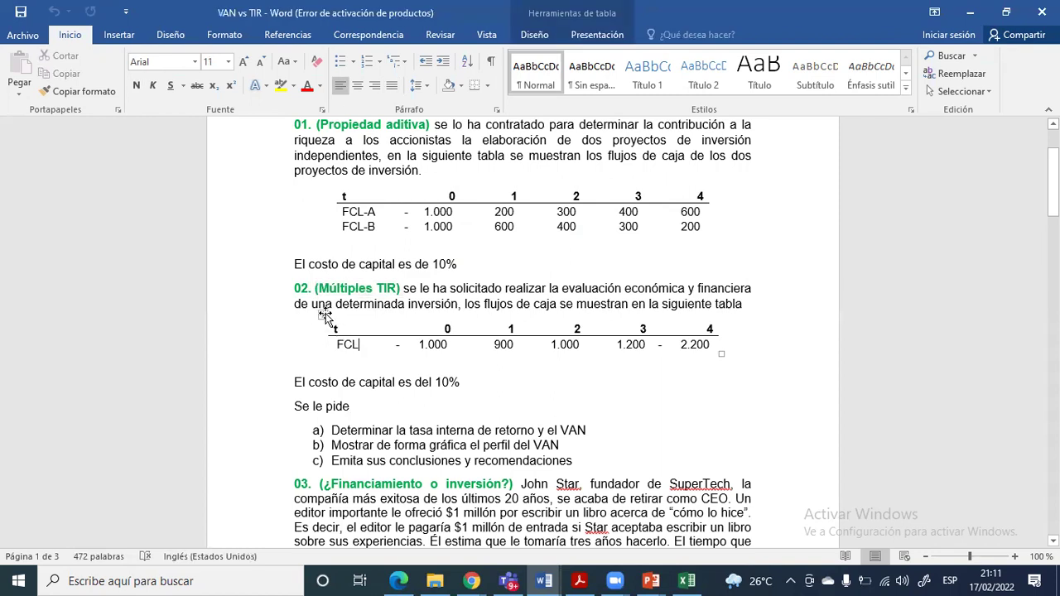
pyautogui.click(325, 318)
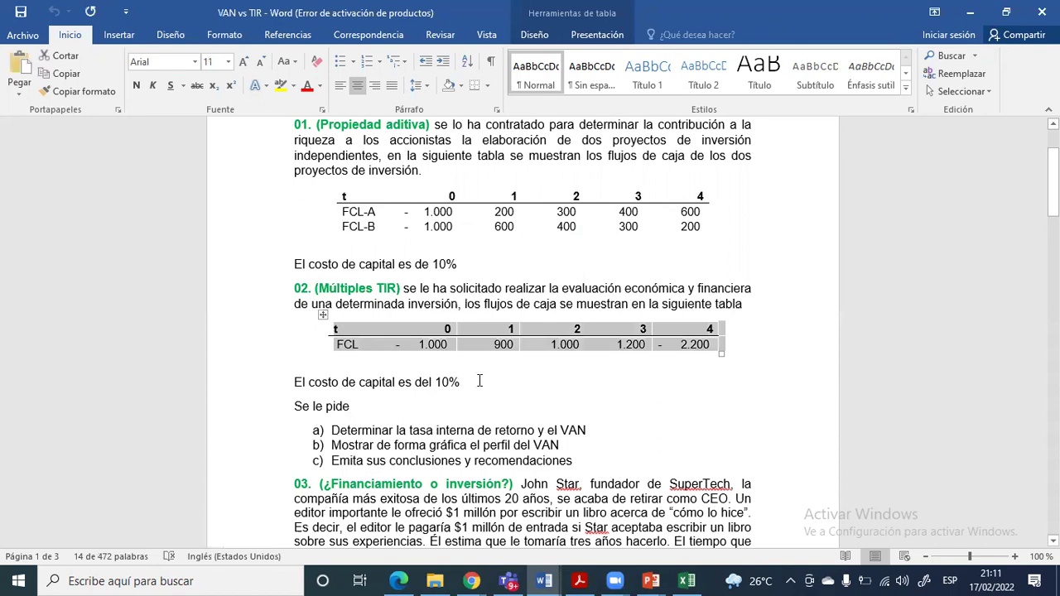
# Switch back to Excel and paste the copied FCL table for periods 0 to 4 at B3 of Hoja2
pyautogui.click(686, 580)
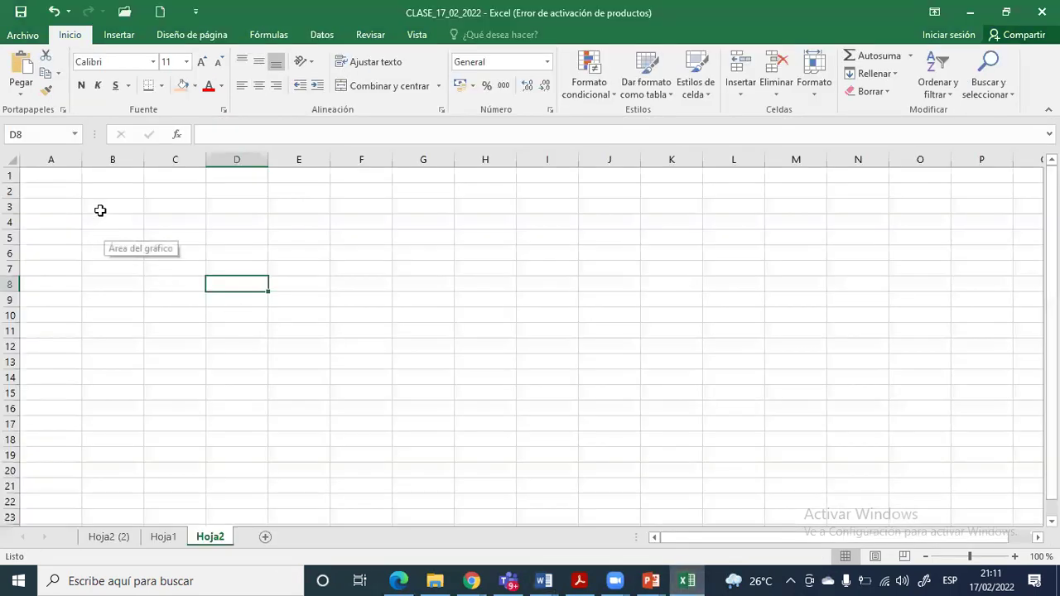
pyautogui.click(100, 210)
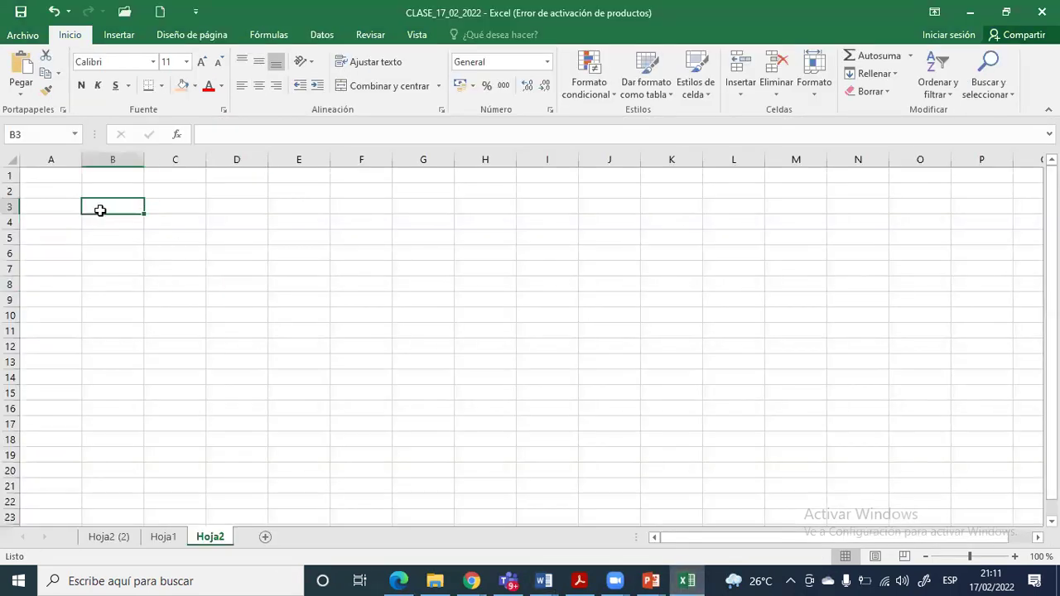
pyautogui.write('t\t0\t1\t2\t3\t4 FCL\t-1.000\t900\t1.000\t1.200\t-2.200')
pyautogui.click(1014, 557)
pyautogui.click(1014, 557)
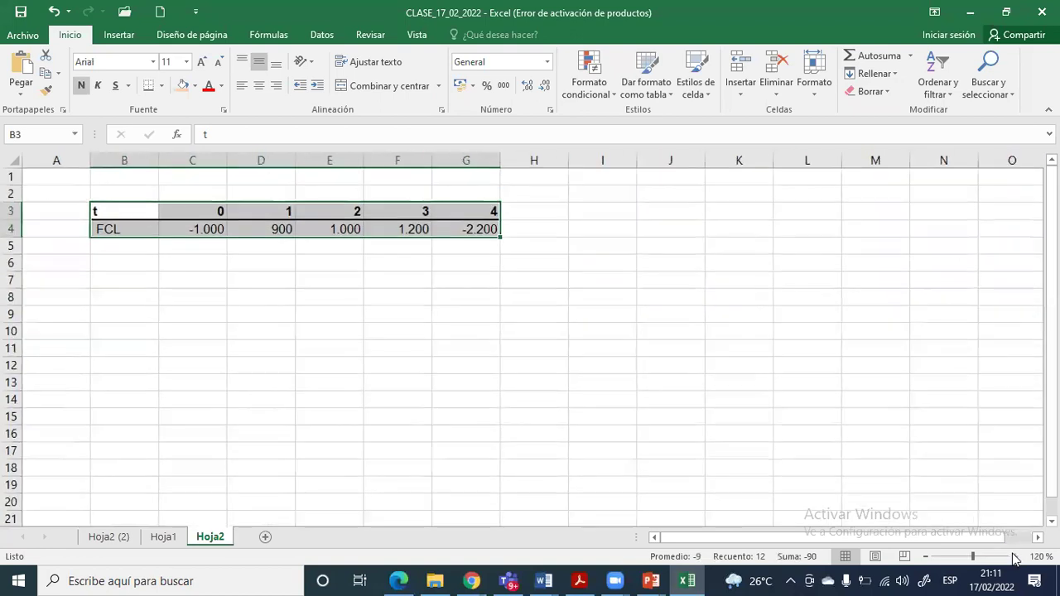
pyautogui.click(1014, 556)
pyautogui.click(1015, 557)
pyautogui.click(1015, 556)
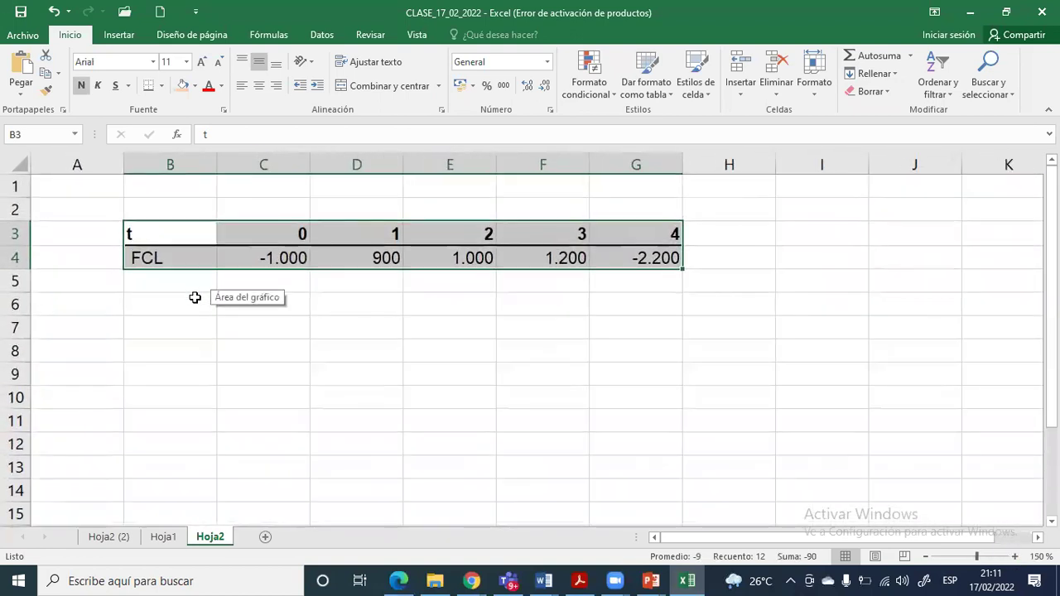
# Enter the label K= in B6 and the cost of capital 10% in C6
pyautogui.click(214, 302)
pyautogui.write('K=')
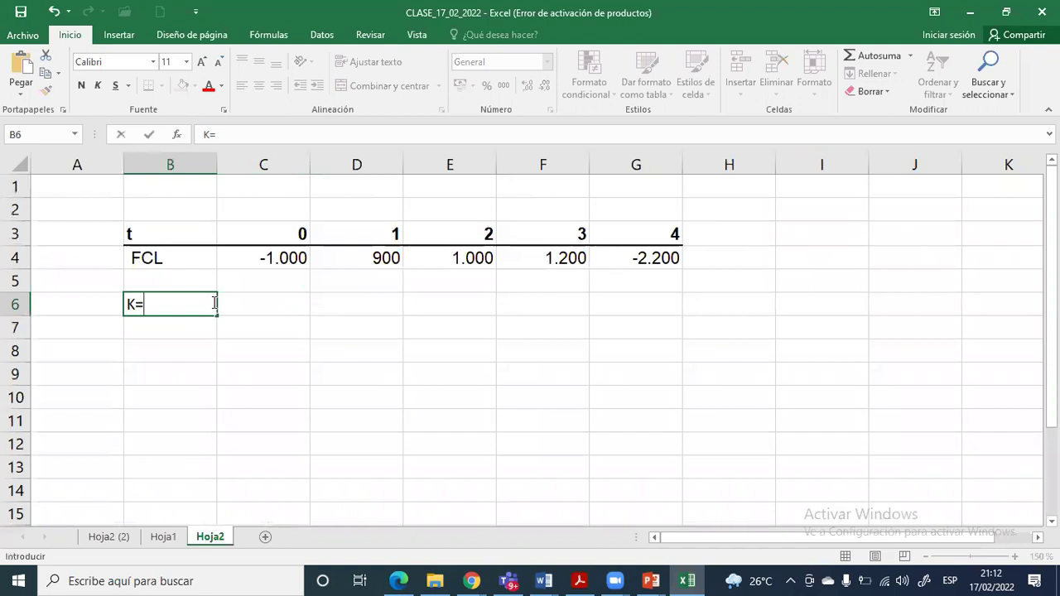
pyautogui.press('Tab')
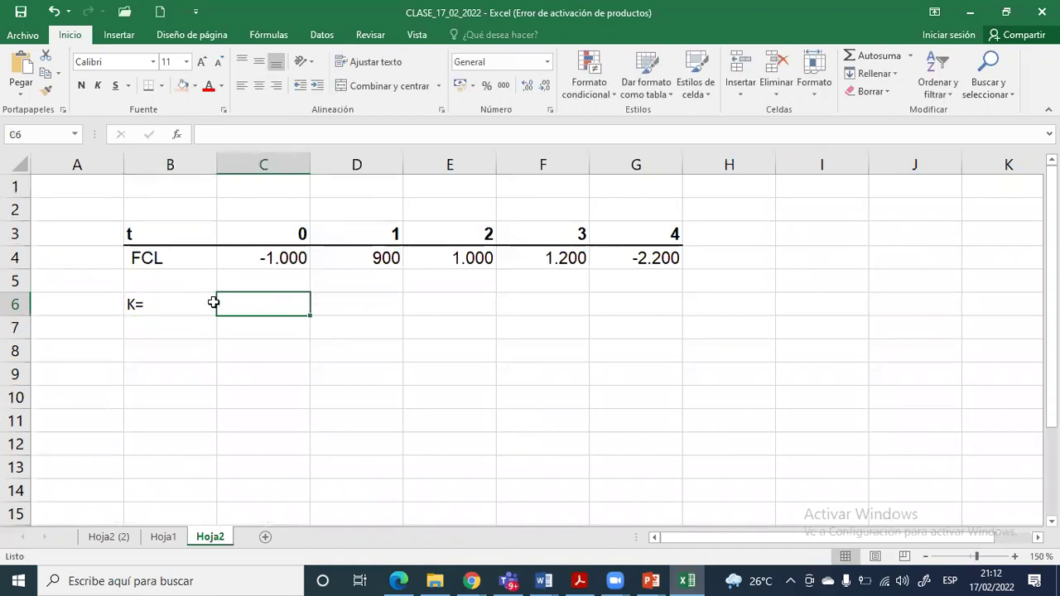
pyautogui.write('10%')
pyautogui.press('Return')
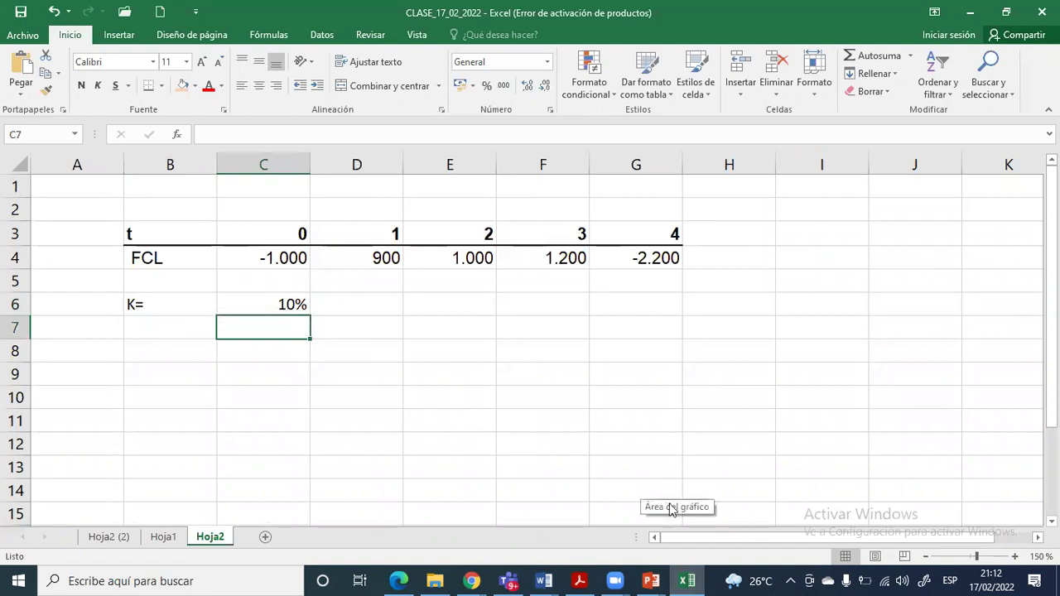
# Switch to the VAN vs TIR document in Word and copy question a) of problem 02, Determinar la tasa interna de retorno y el VAN
pyautogui.click(539, 579)
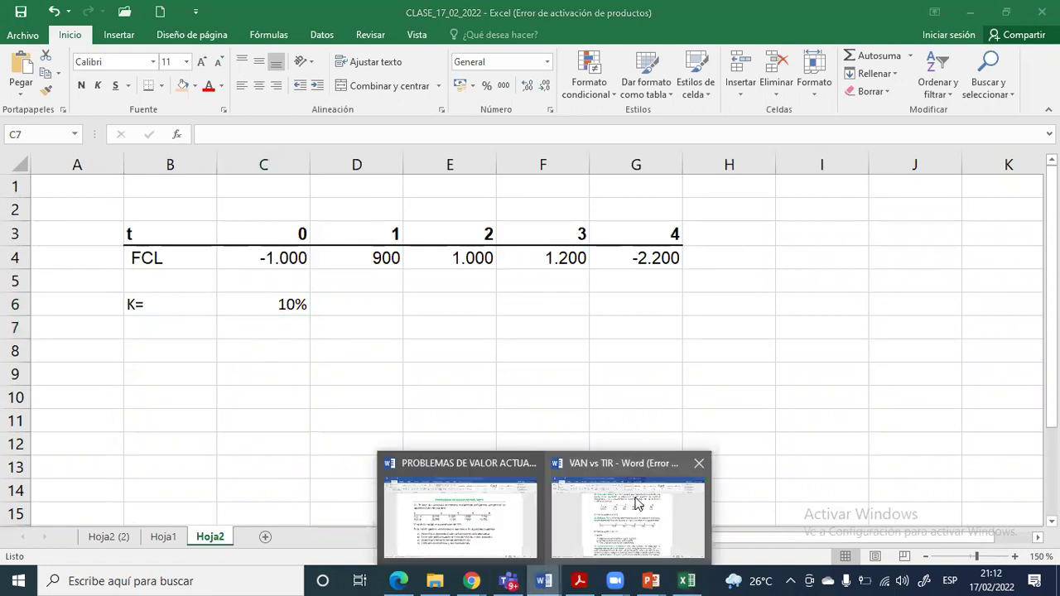
pyautogui.click(638, 504)
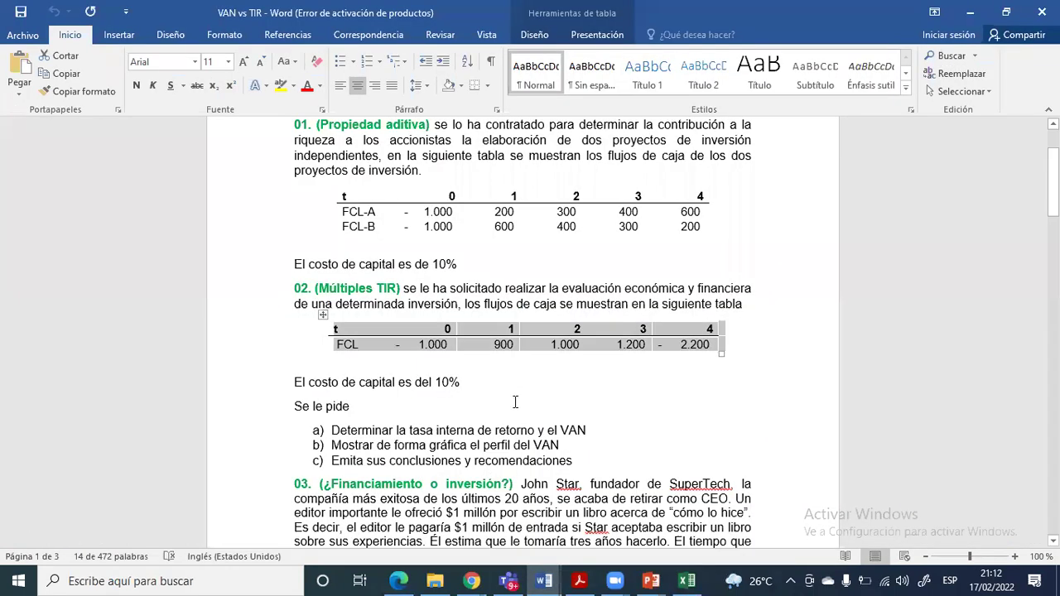
pyautogui.scroll(-1, 577, 424)
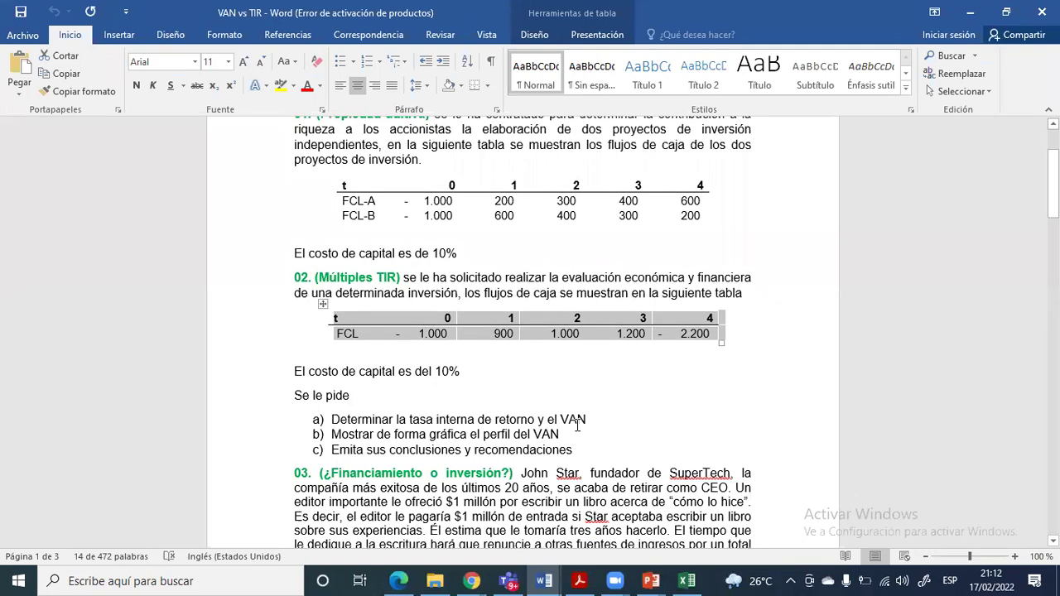
pyautogui.moveTo(591, 388); pyautogui.dragTo(329, 392)
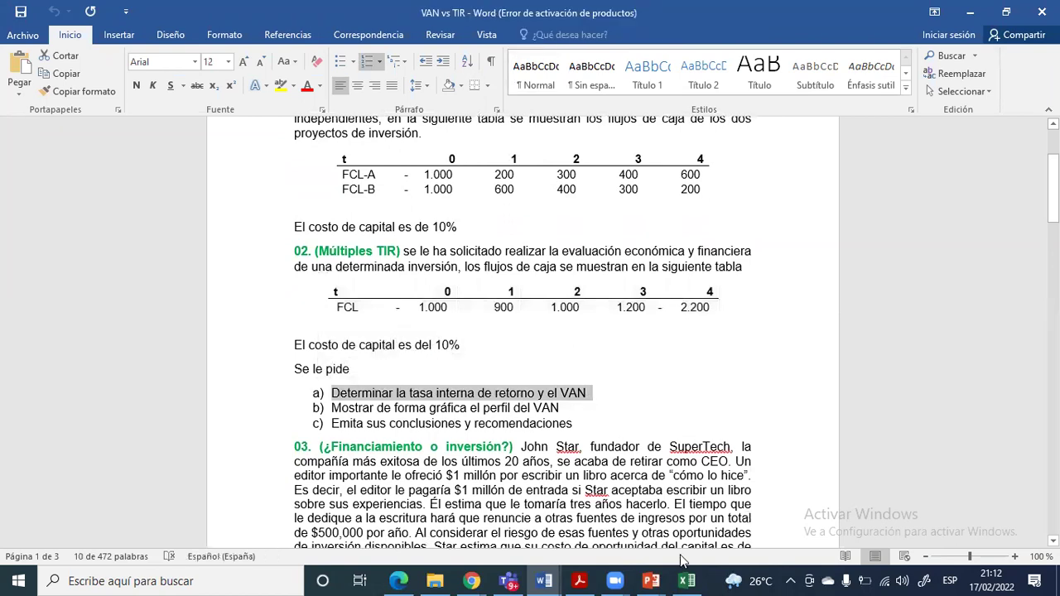
# Switch to Excel, paste the question a) text into B8 and format it in bold red, left-aligned without indent
pyautogui.click(690, 580)
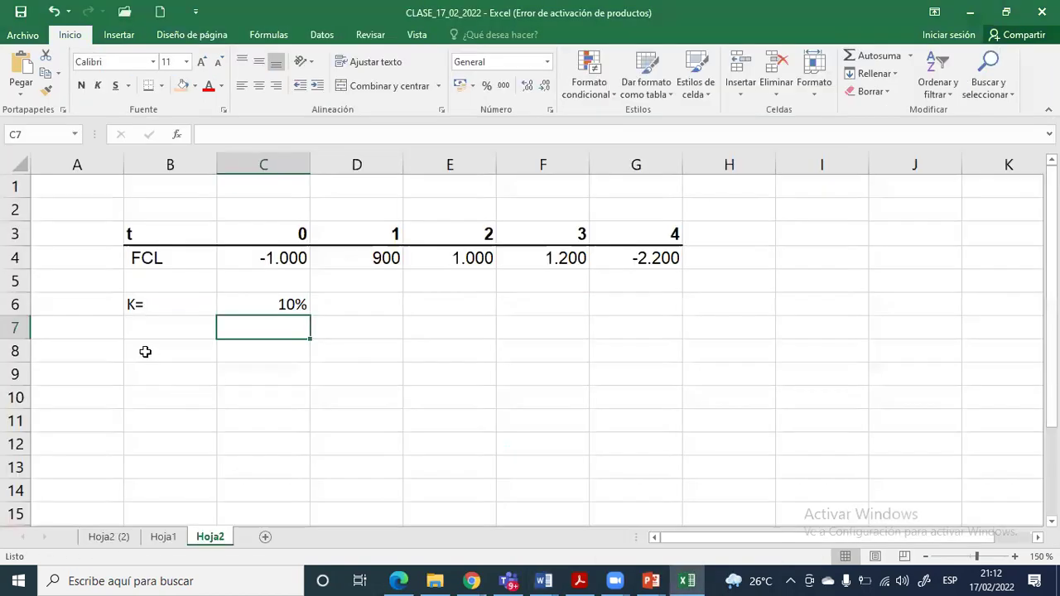
pyautogui.click(145, 352)
pyautogui.write('a)  Determinar la tasa interna de retorno y el VAN')
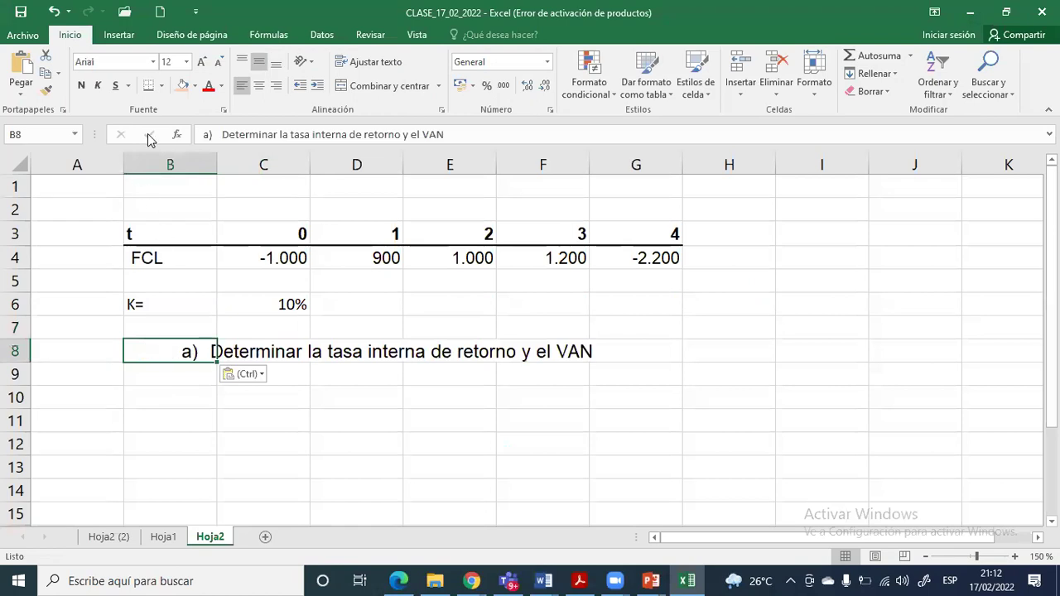
pyautogui.click(209, 86)
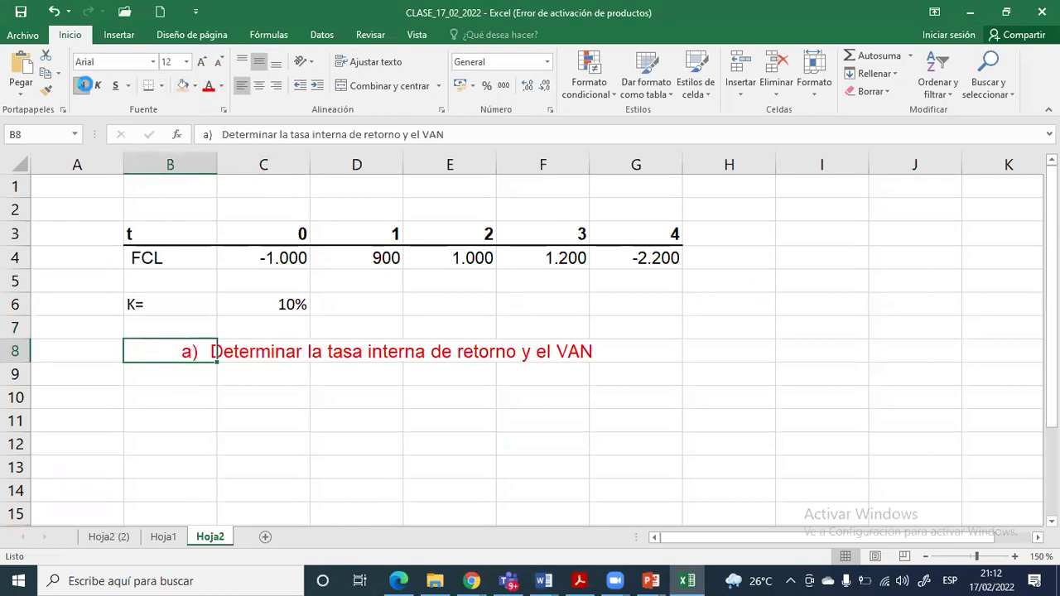
pyautogui.click(83, 84)
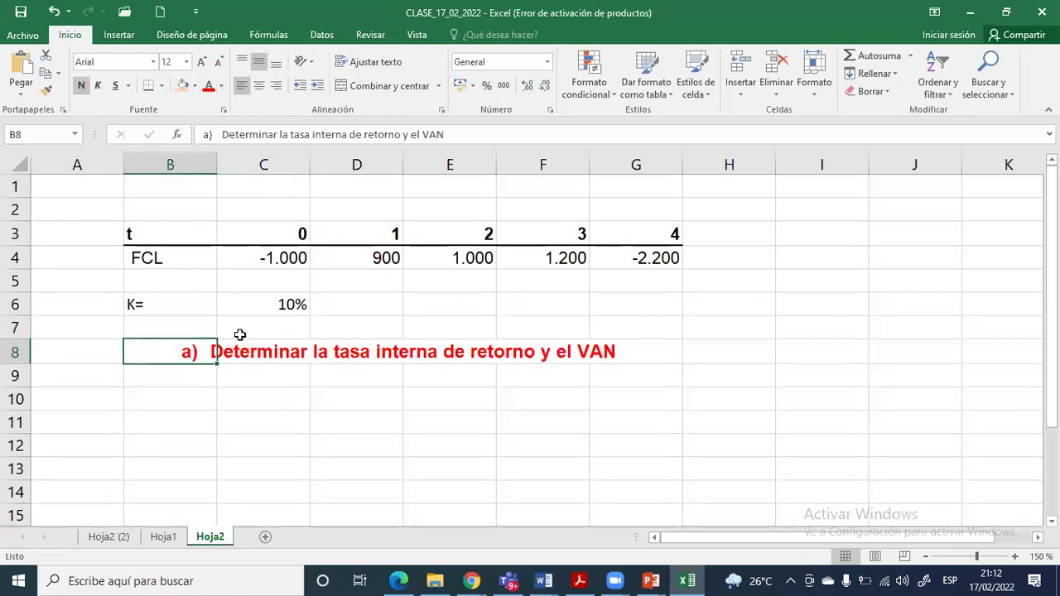
pyautogui.click(243, 88)
# Enter the table headers Detalle, Valor and Unidad in cells B10 to D10
pyautogui.click(196, 395)
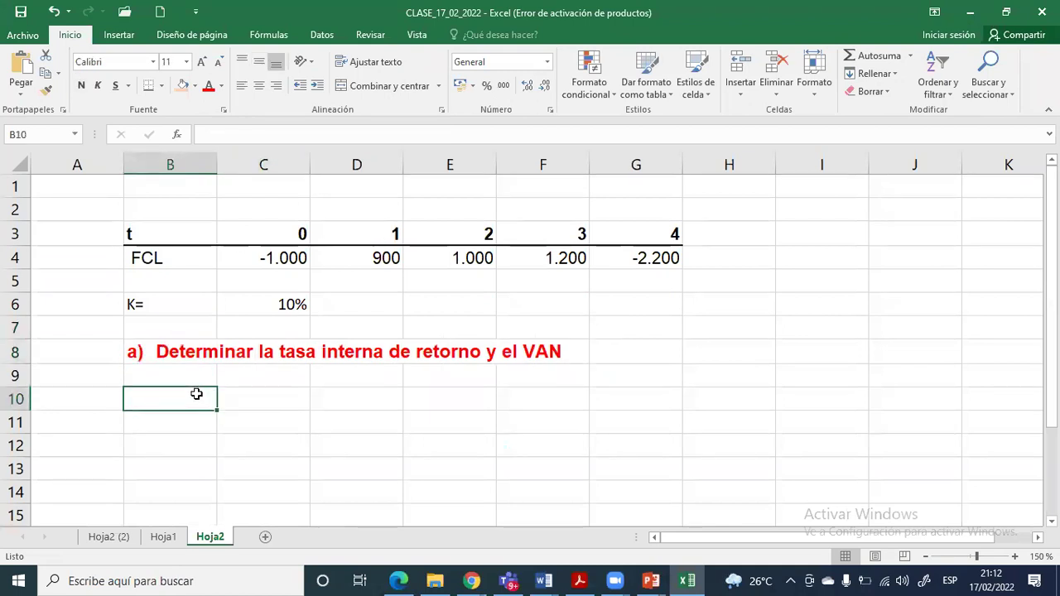
pyautogui.write('Detalle')
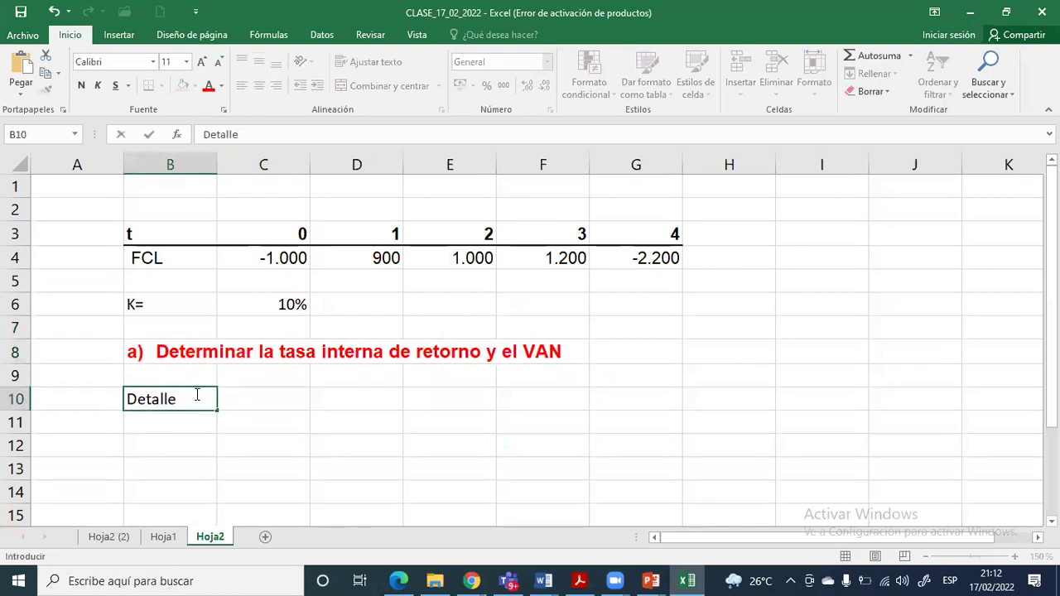
pyautogui.press('Tab')
pyautogui.write('Valor')
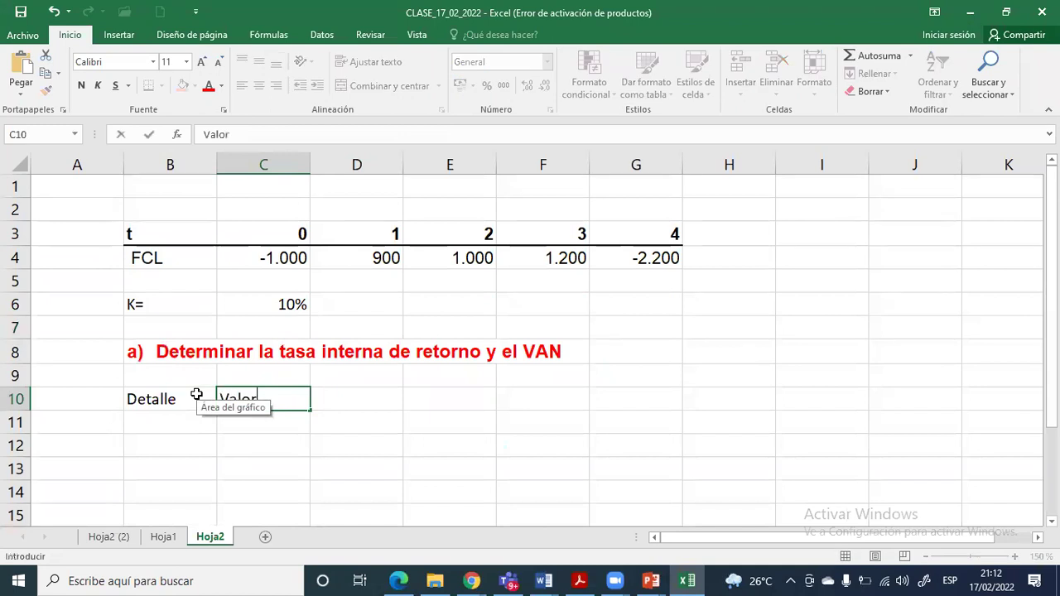
pyautogui.press('Tab')
pyautogui.write('Unidad')
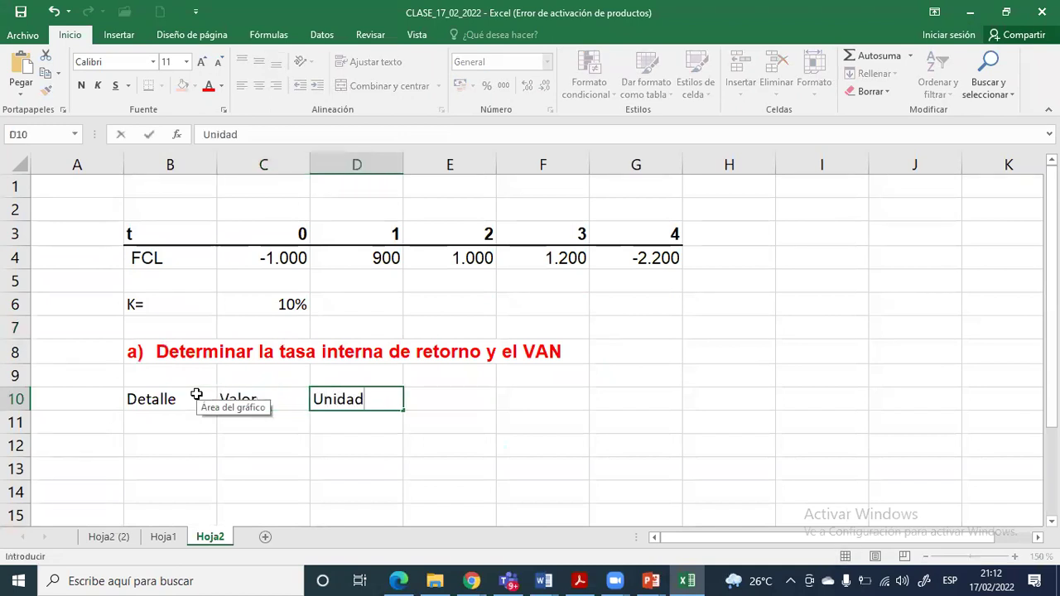
pyautogui.press('Return')
pyautogui.press('Left')
pyautogui.press('Up')
pyautogui.press('Right')
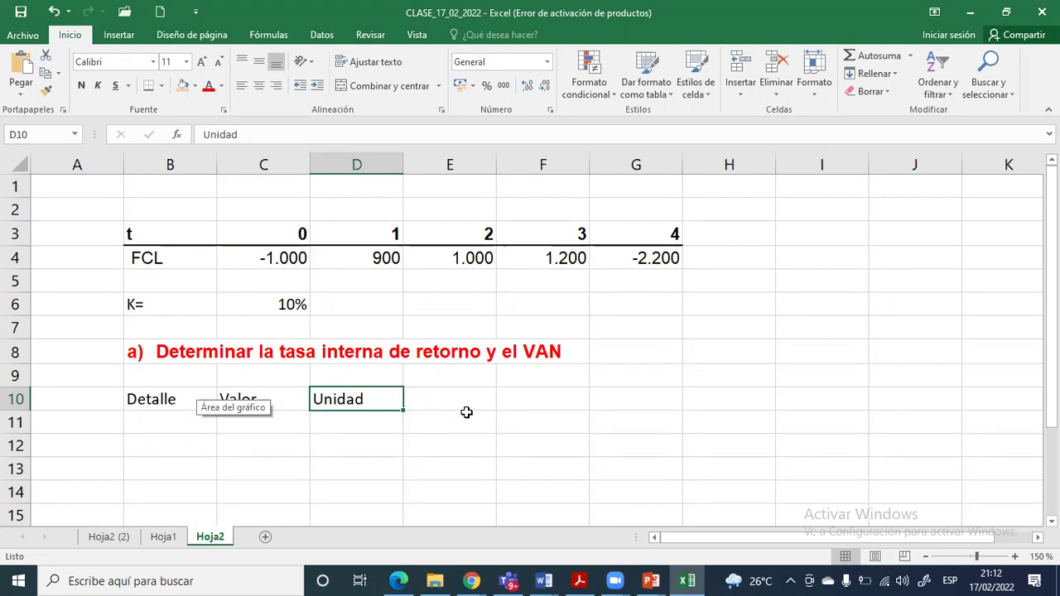
pyautogui.press('Left')
pyautogui.press('Right')
pyautogui.press('Down')
pyautogui.press('Down')
pyautogui.press('Down')
pyautogui.press('Down')
pyautogui.press('Down')
pyautogui.press('Left')
pyautogui.press('Up')
pyautogui.press('Up')
pyautogui.press('Up')
pyautogui.press('Up')
pyautogui.press('Up')
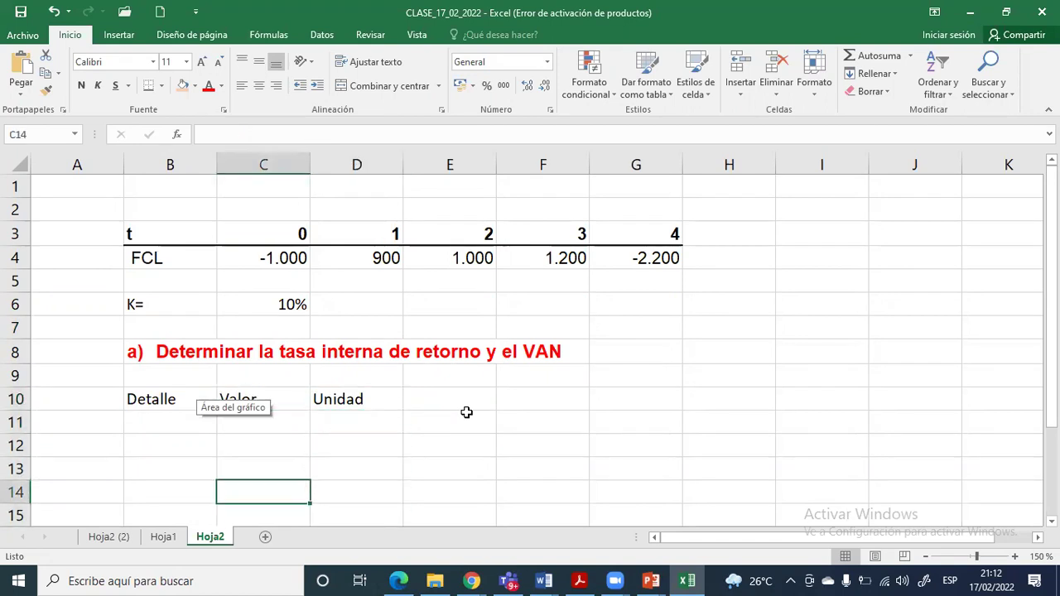
# Add the headers Criterio in E10 and Interpretación in F10
pyautogui.press('Right')
pyautogui.press('Right')
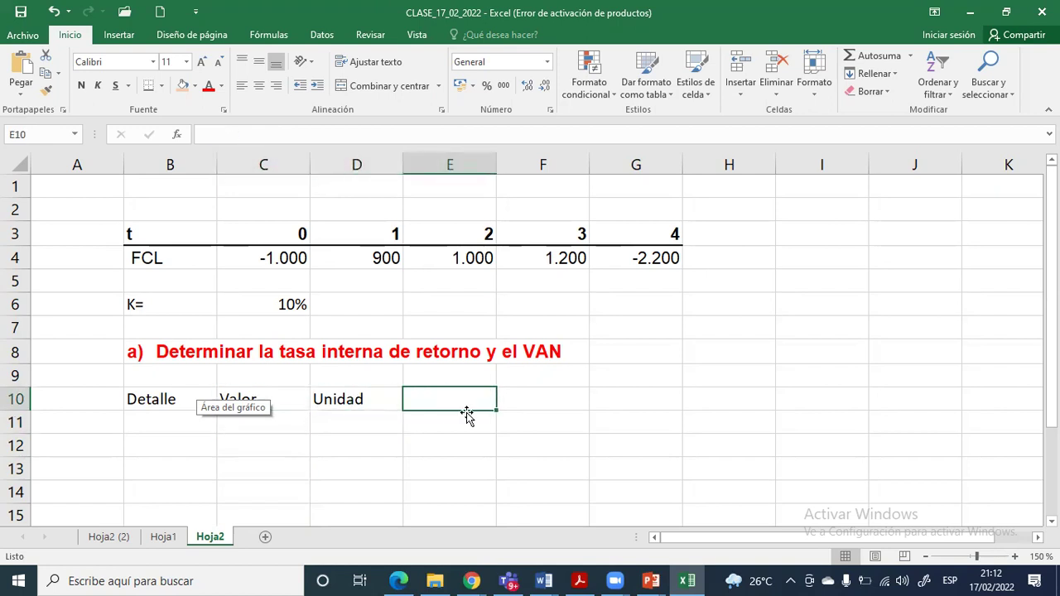
pyautogui.write('Criter')
pyautogui.press('BackSpace')
pyautogui.press('BackSpace')
pyautogui.press('BackSpace')
pyautogui.press('BackSpace')
pyautogui.write('iterio')
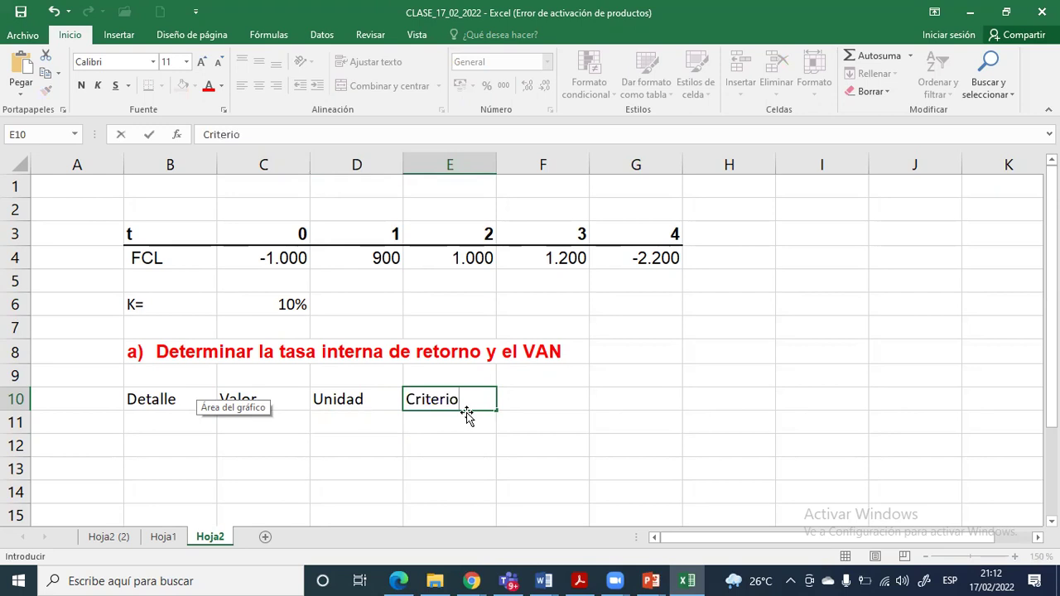
pyautogui.press('Return')
pyautogui.press('Right')
pyautogui.press('Up')
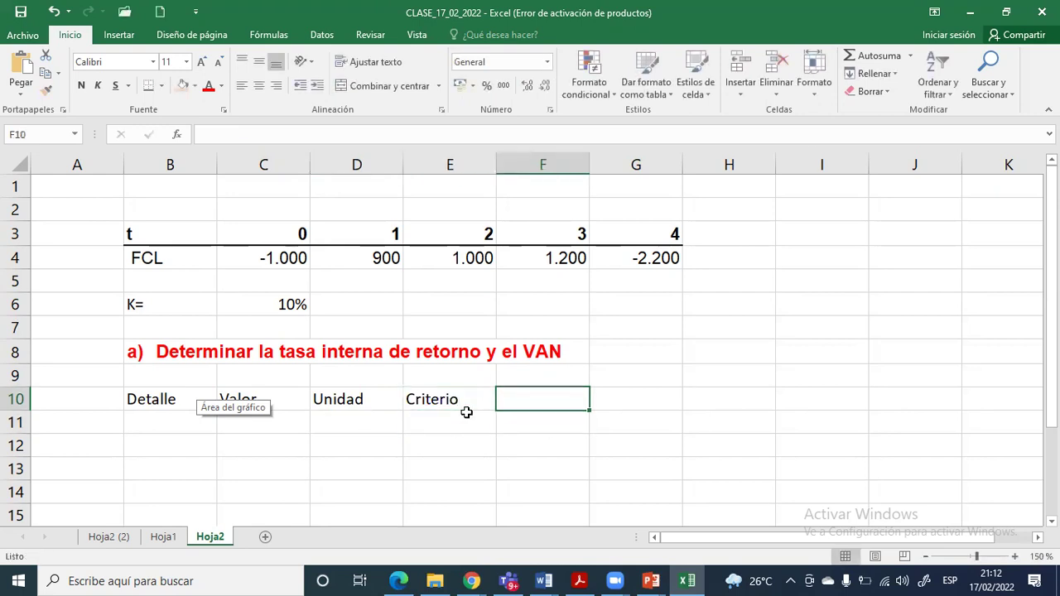
pyautogui.write('Interpreta')
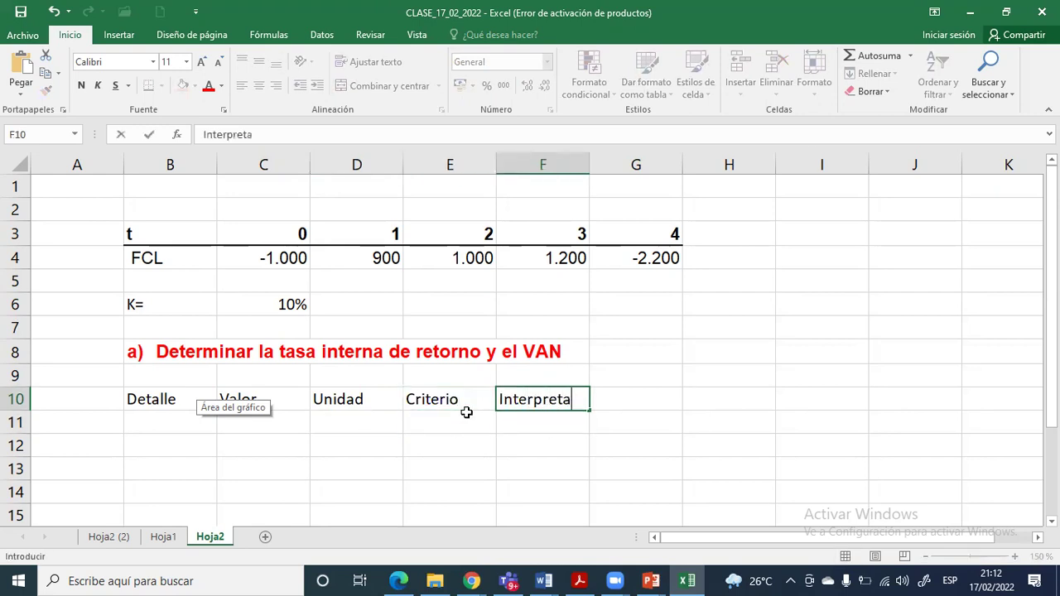
pyautogui.write('ción')
pyautogui.hotkey('ctrl', 'Return')
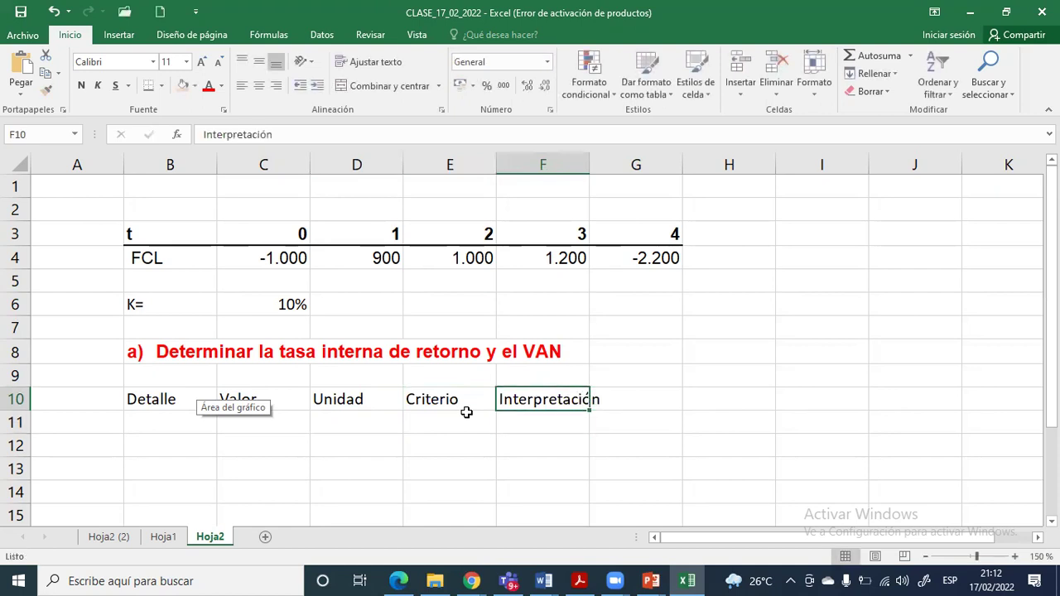
# Make the header row B10:F10 bold and give it a bottom border
pyautogui.hotkey('shift', 'Left')
pyautogui.hotkey('shift', 'Left')
pyautogui.hotkey('shift', 'Left')
pyautogui.hotkey('shift', 'Left')
pyautogui.hotkey('ctrl', 'n')
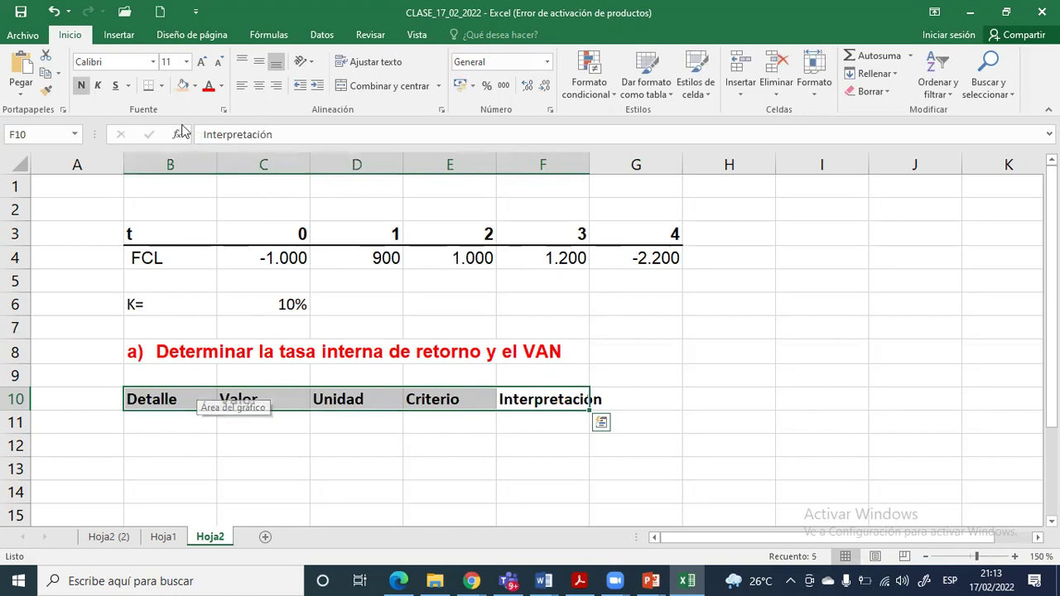
pyautogui.click(152, 90)
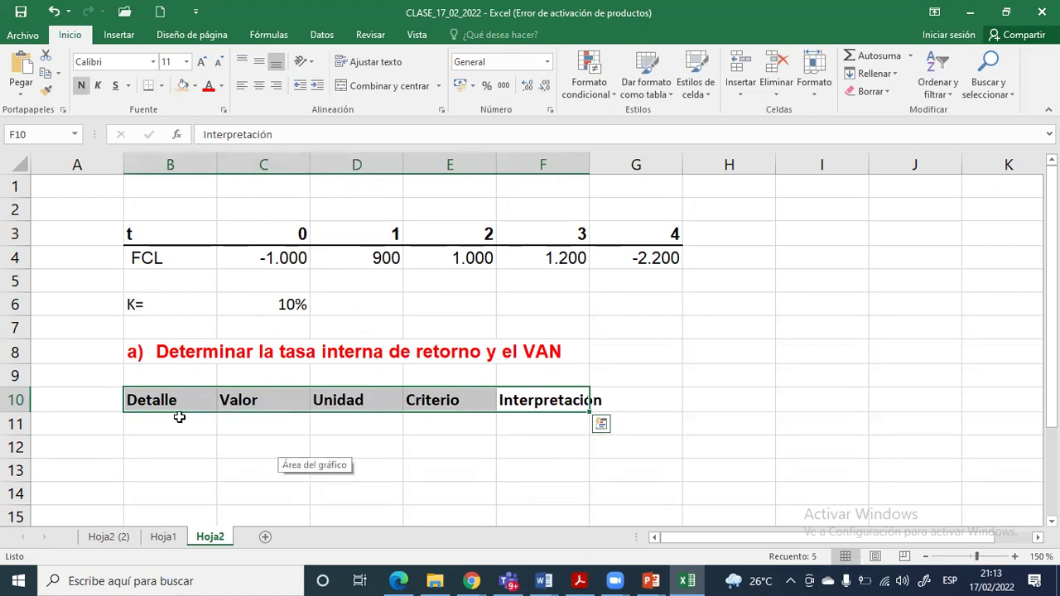
pyautogui.press('Down')
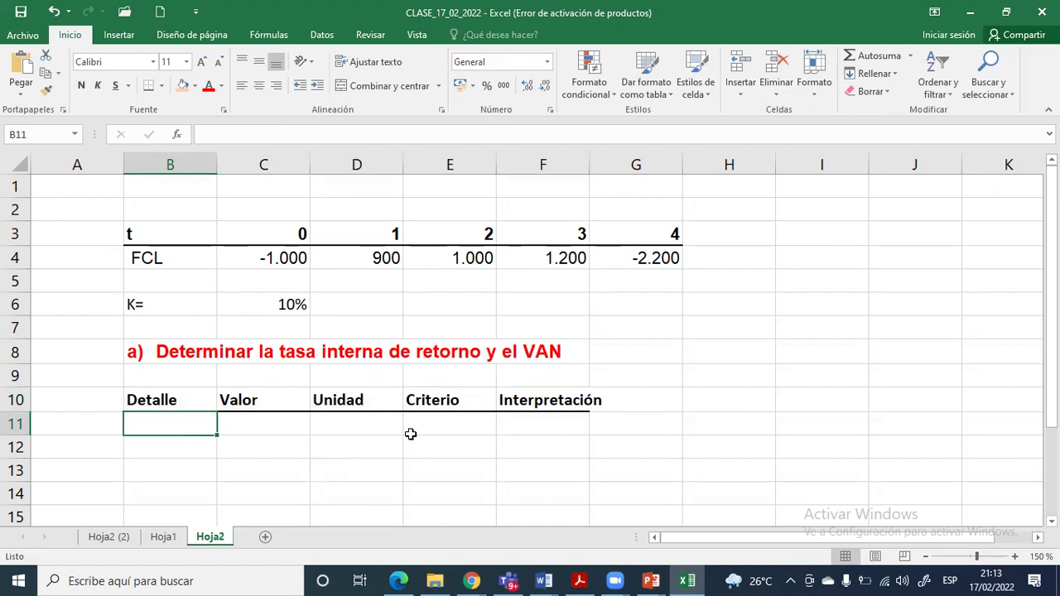
# Enter VAN in B11 as the first detail and Bs in D11 as its unit
pyautogui.write('VAN')
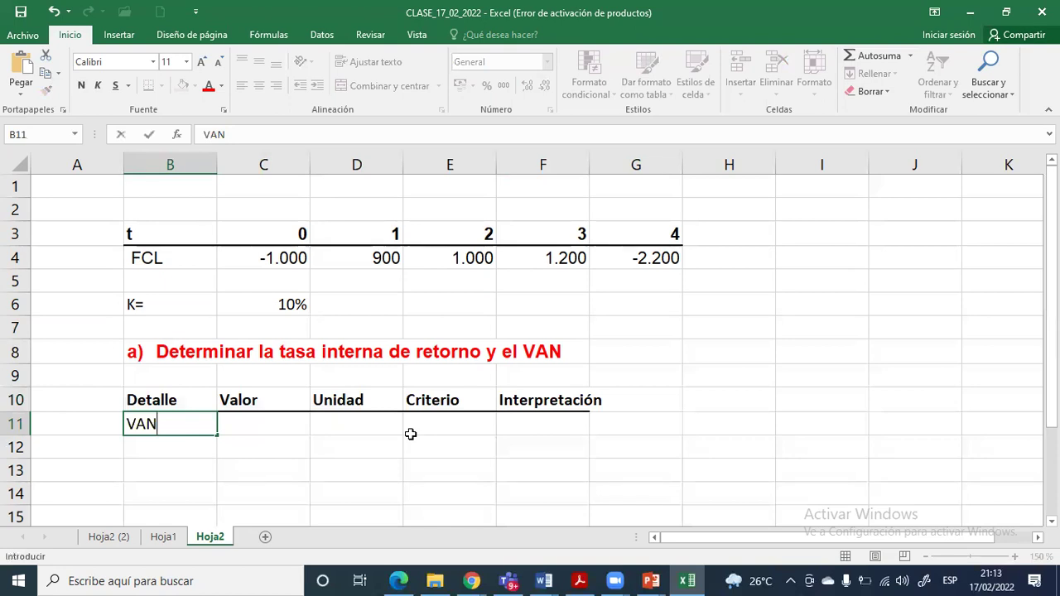
pyautogui.press('Tab')
pyautogui.press('Tab')
pyautogui.write('BS')
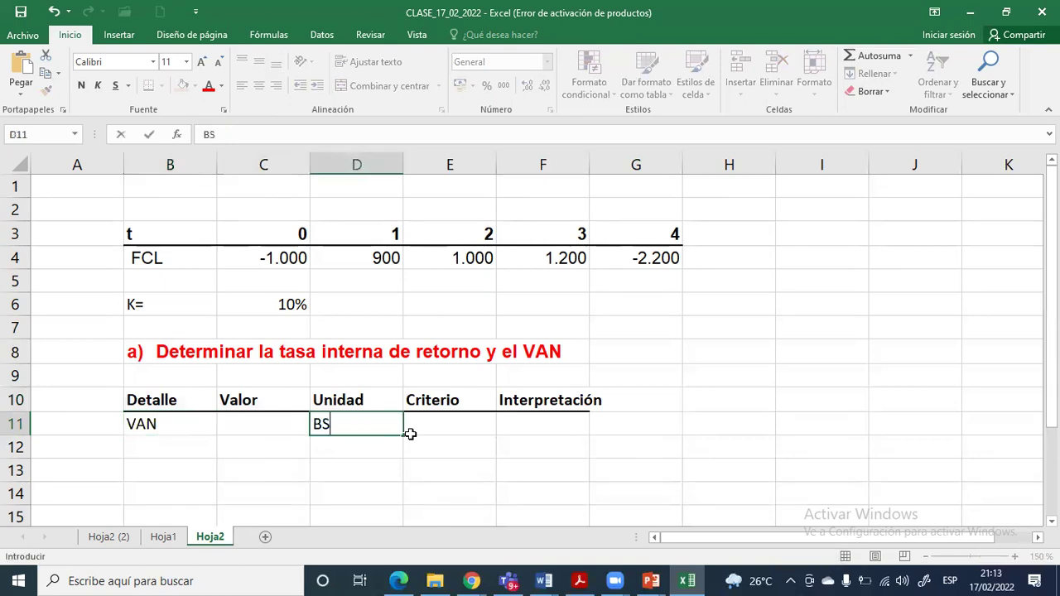
pyautogui.press('Tab')
pyautogui.press('Left')
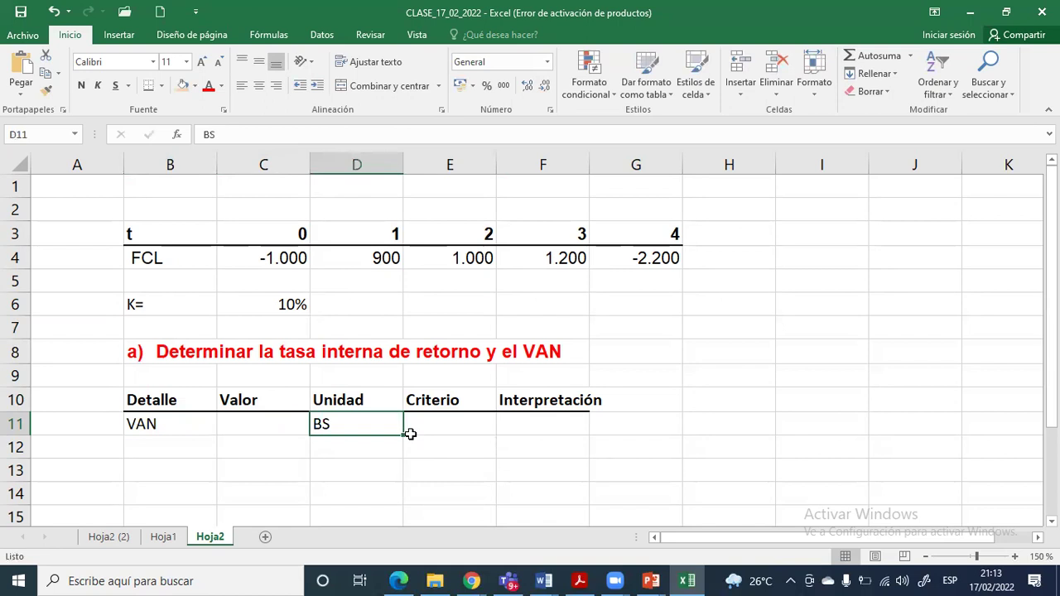
pyautogui.write('Bs')
pyautogui.press('Left')
pyautogui.press('Left')
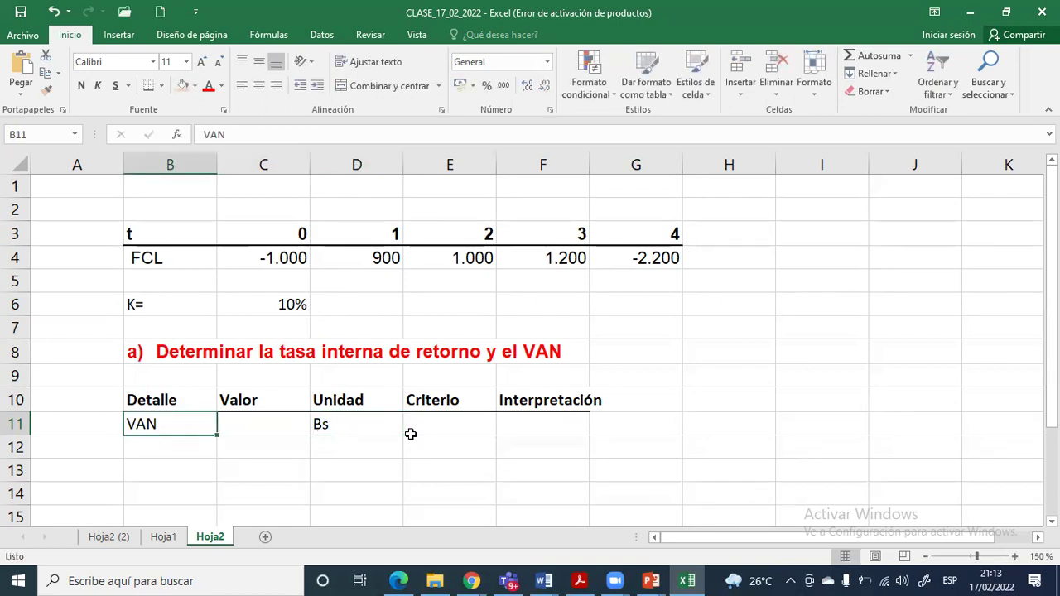
# Replace the first row's detail in B11 with TIR and its unit in D11 with %Anual
pyautogui.write('TIR')
pyautogui.press('Tab')
pyautogui.press('Tab')
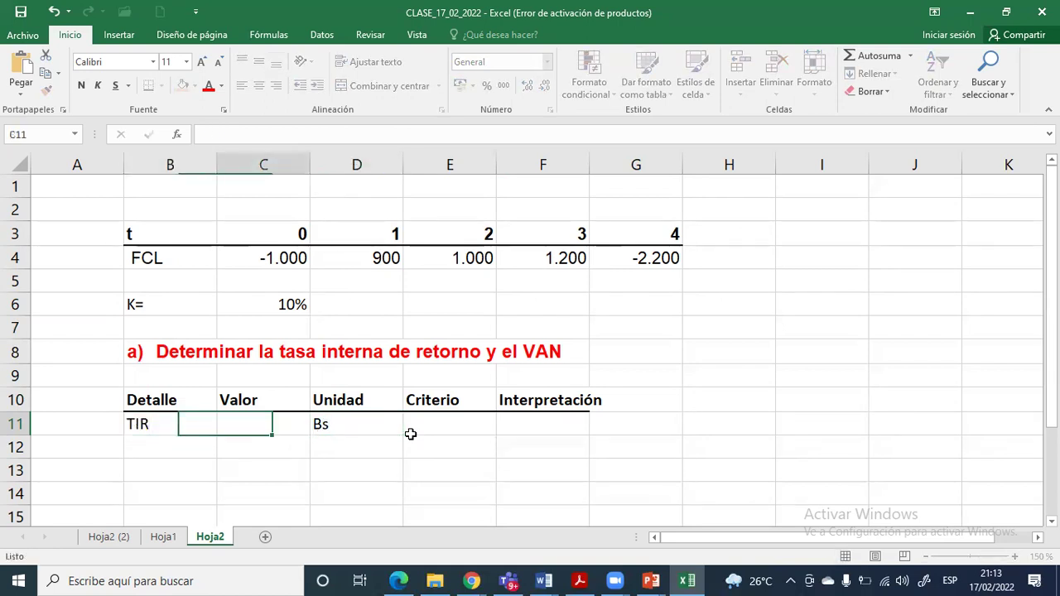
pyautogui.write('%Anual')
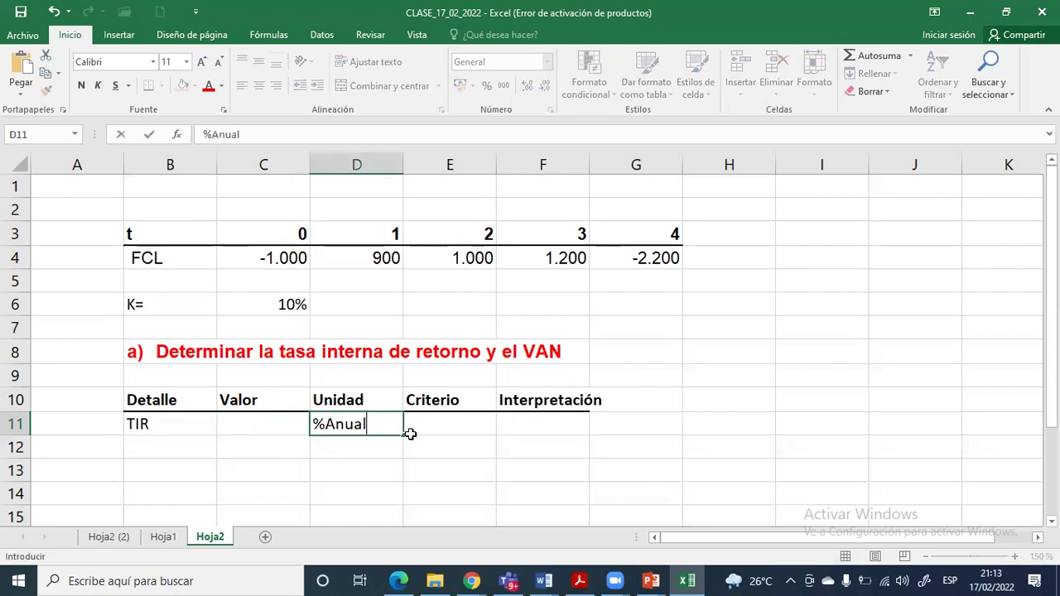
pyautogui.press('Return')
pyautogui.press('Left')
pyautogui.press('Up')
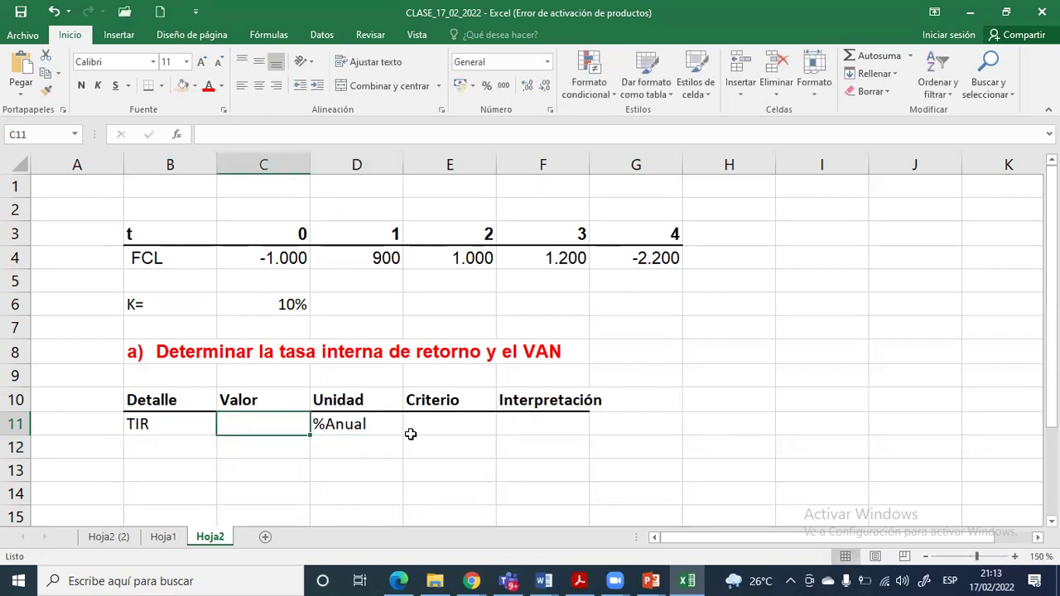
# Calculate the TIR of the cash flows in C11 with =TIR(C4:G4) and review the formula's range
pyautogui.write('=tir')
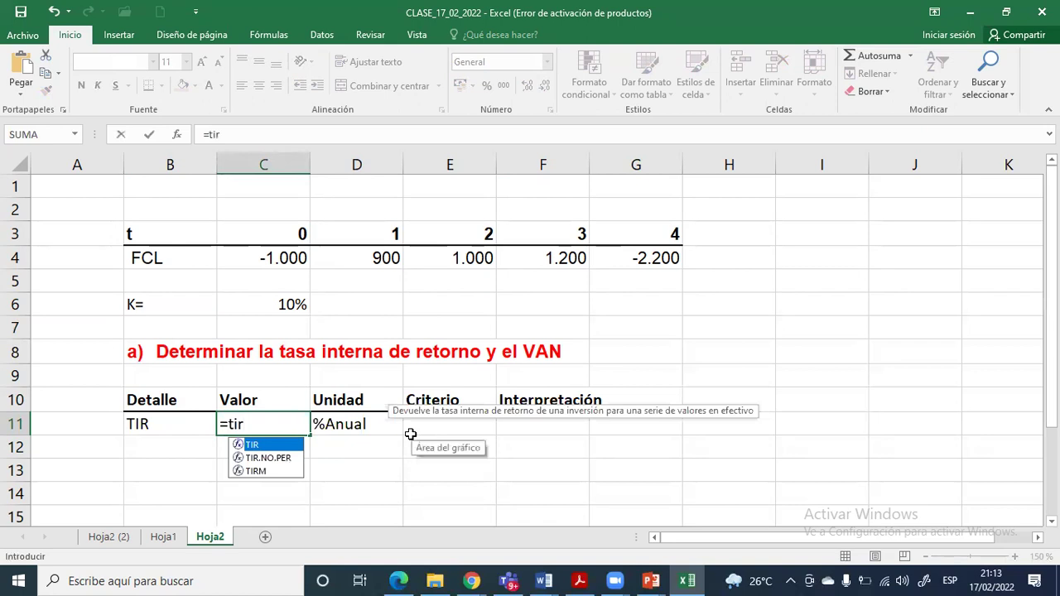
pyautogui.press('Tab')
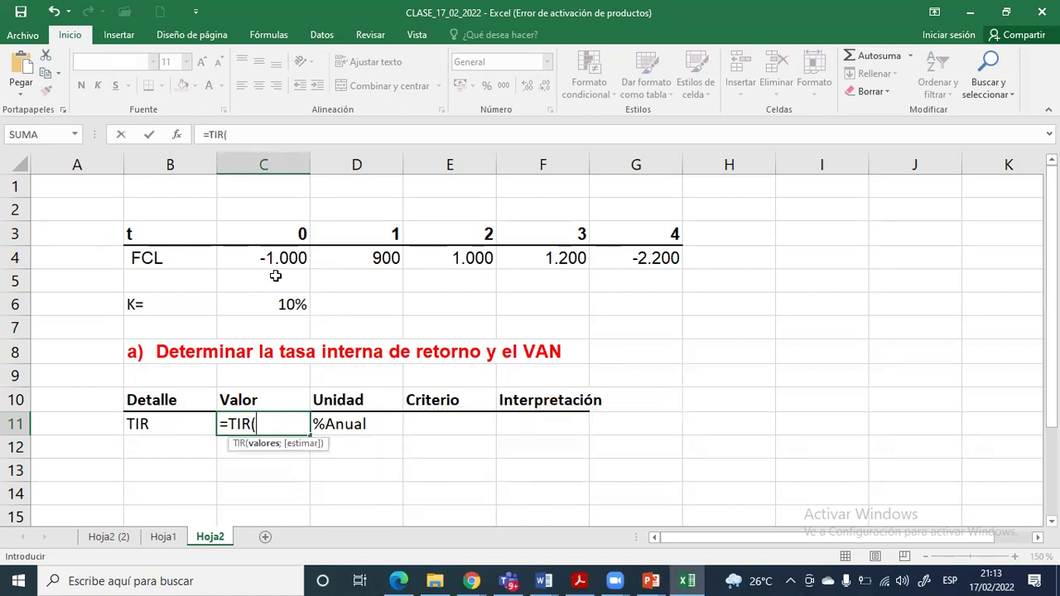
pyautogui.moveTo(303, 262); pyautogui.dragTo(606, 267)
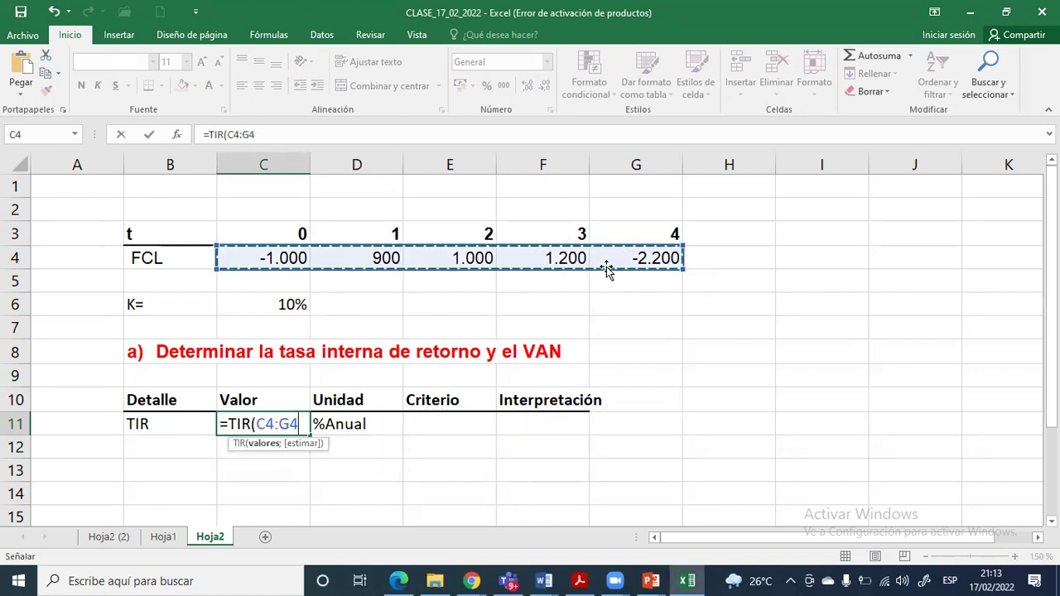
pyautogui.hotkey('ctrl', 'Return')
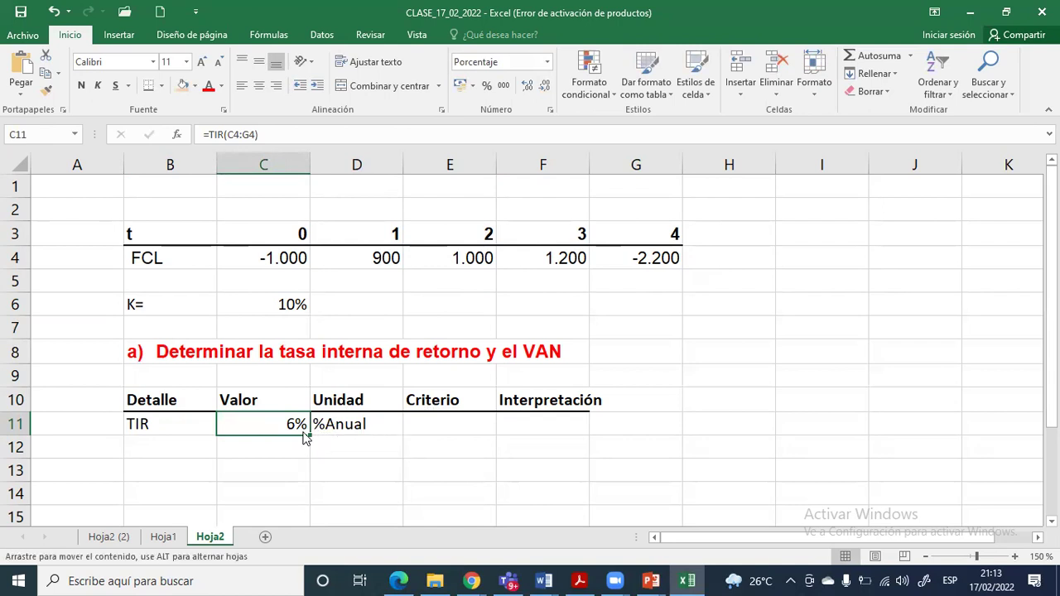
pyautogui.doubleClick(272, 423)
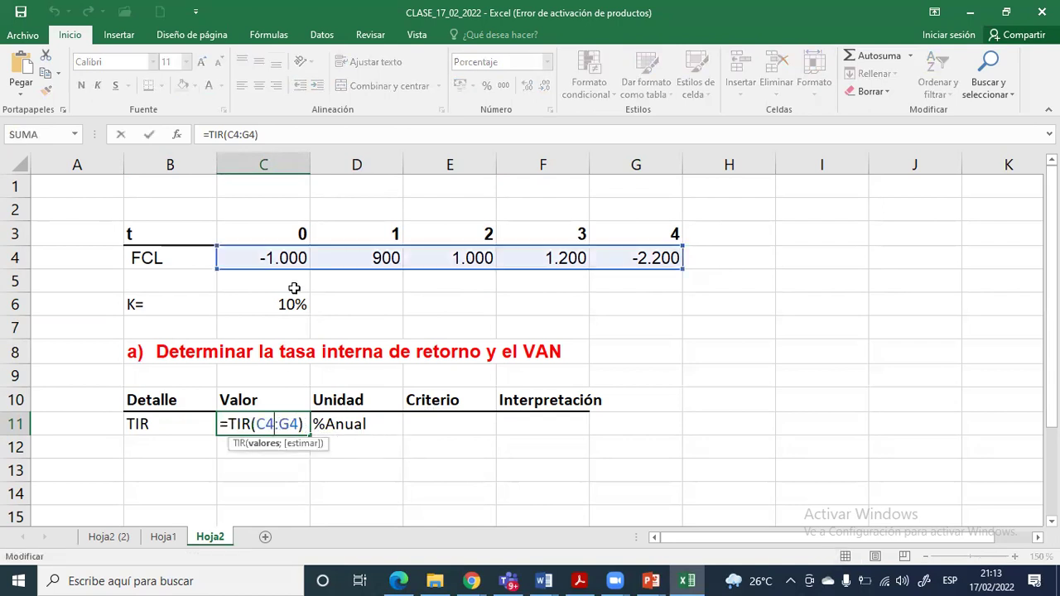
pyautogui.hotkey('ctrl', 'Return')
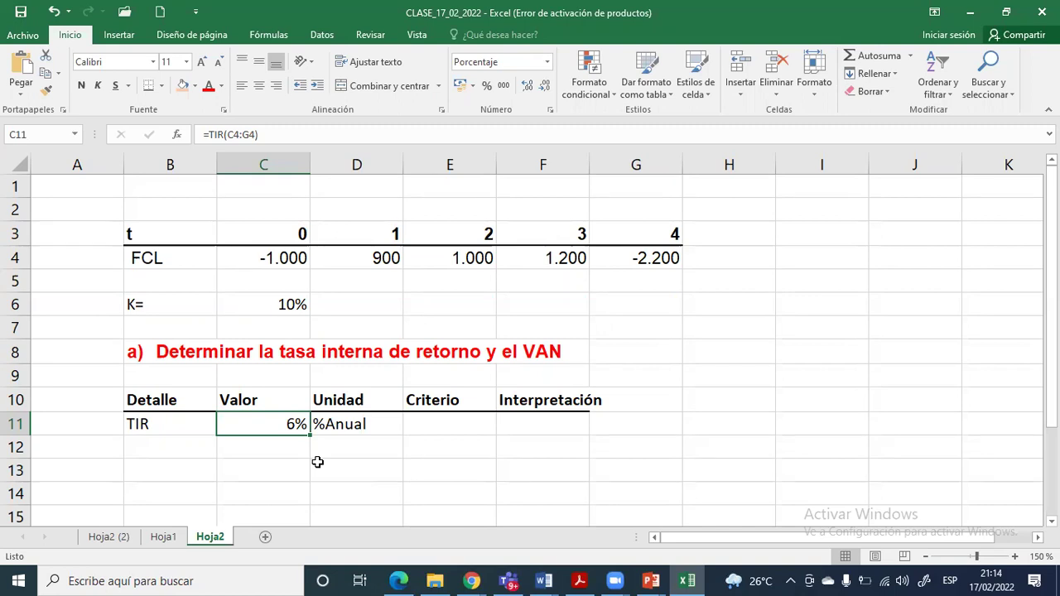
# Enter VAN as the second detail in B12 and its unit Bs in D12
pyautogui.press('Left')
pyautogui.press('Down')
pyautogui.write('VAN')
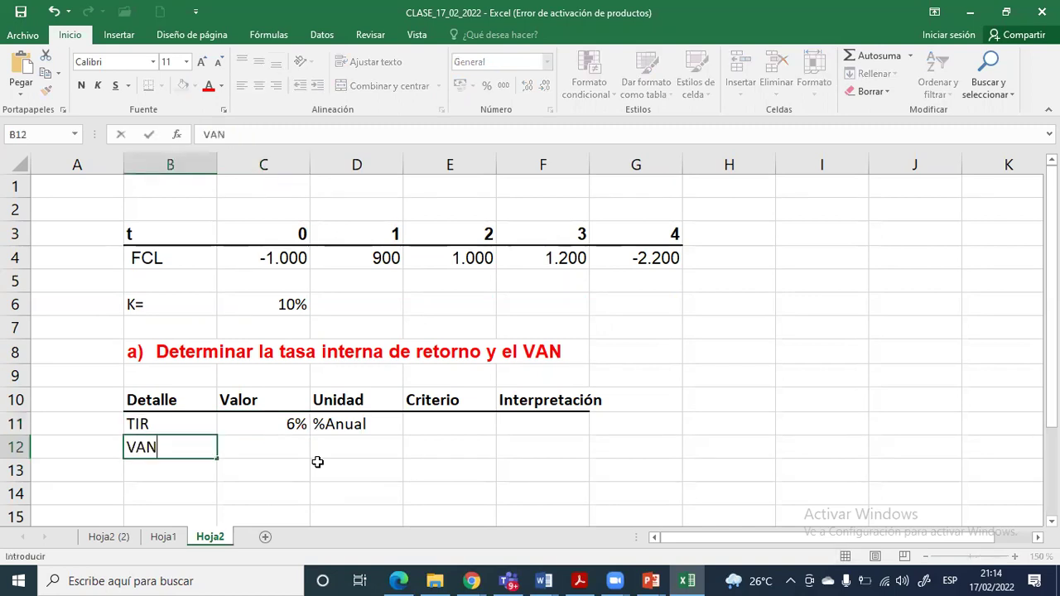
pyautogui.click(318, 455)
pyautogui.write('Bs')
pyautogui.press('Return')
pyautogui.press('Left')
pyautogui.press('Up')
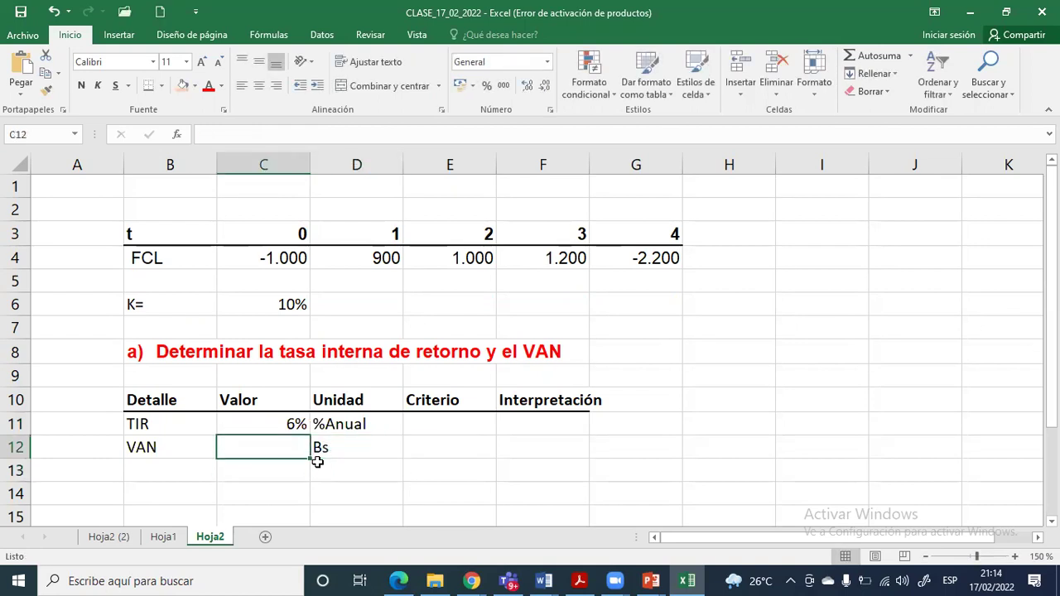
# Calculate the VAN in C12 with =VNA(C6;D4:G4)+C4 and apply the Contabilidad number format
pyautogui.write('=vna')
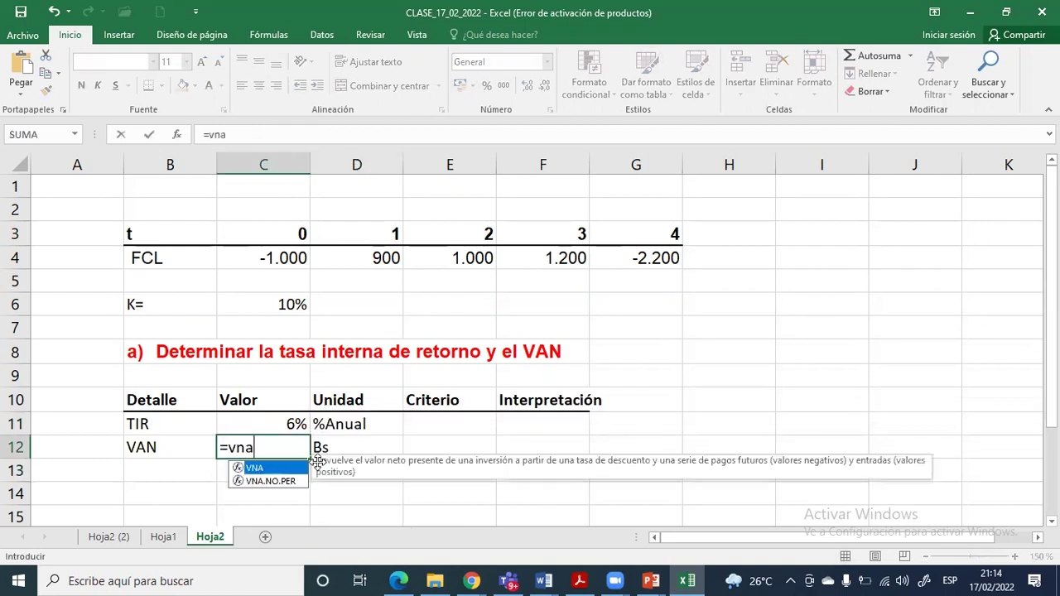
pyautogui.doubleClick(270, 471)
pyautogui.click(286, 308)
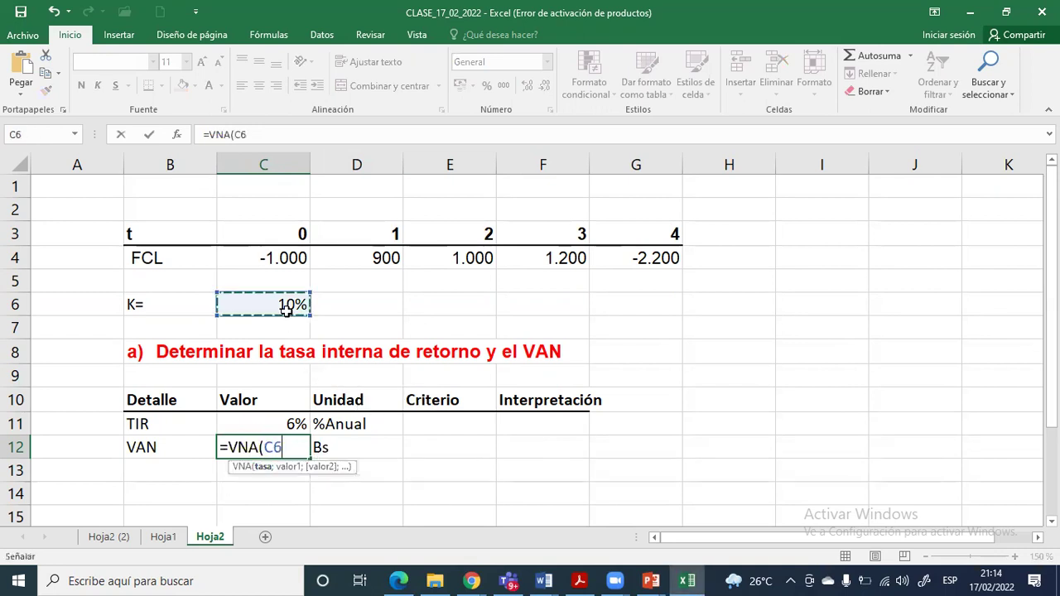
pyautogui.write(';')
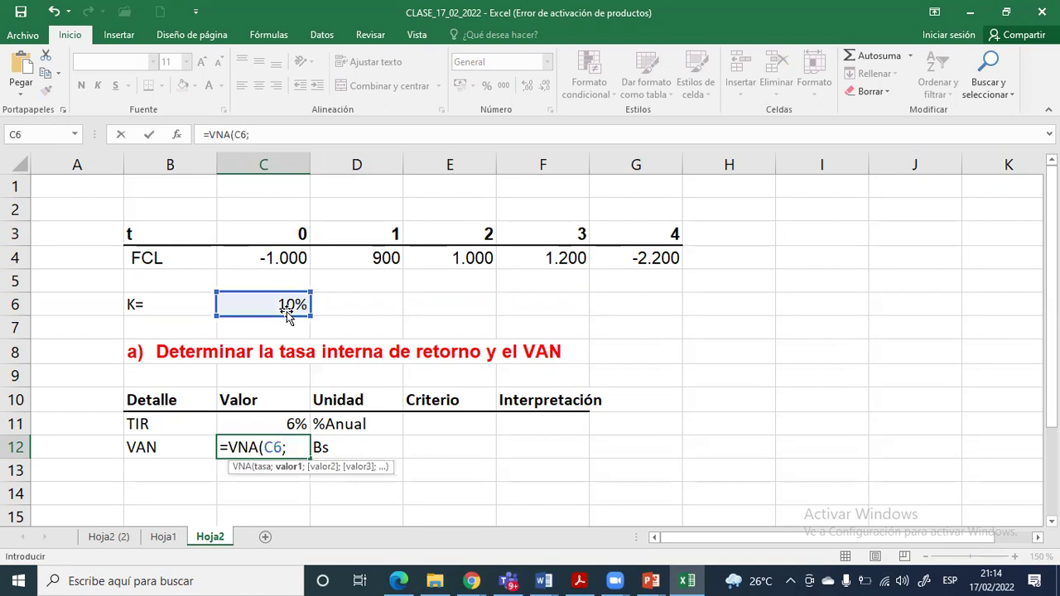
pyautogui.moveTo(364, 257); pyautogui.dragTo(669, 263)
pyautogui.write(')')
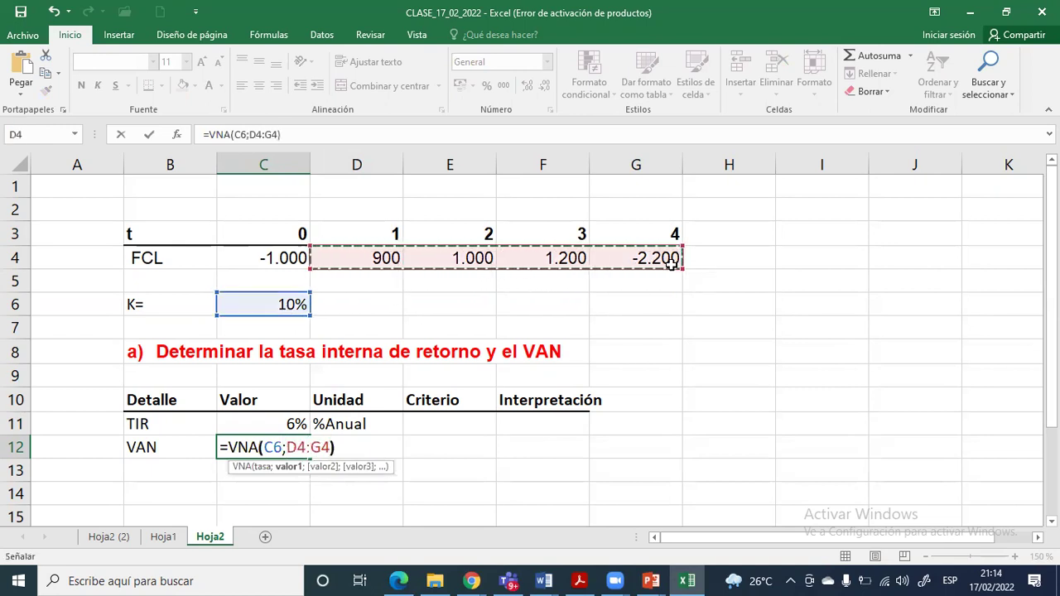
pyautogui.write('+')
pyautogui.press('Left')
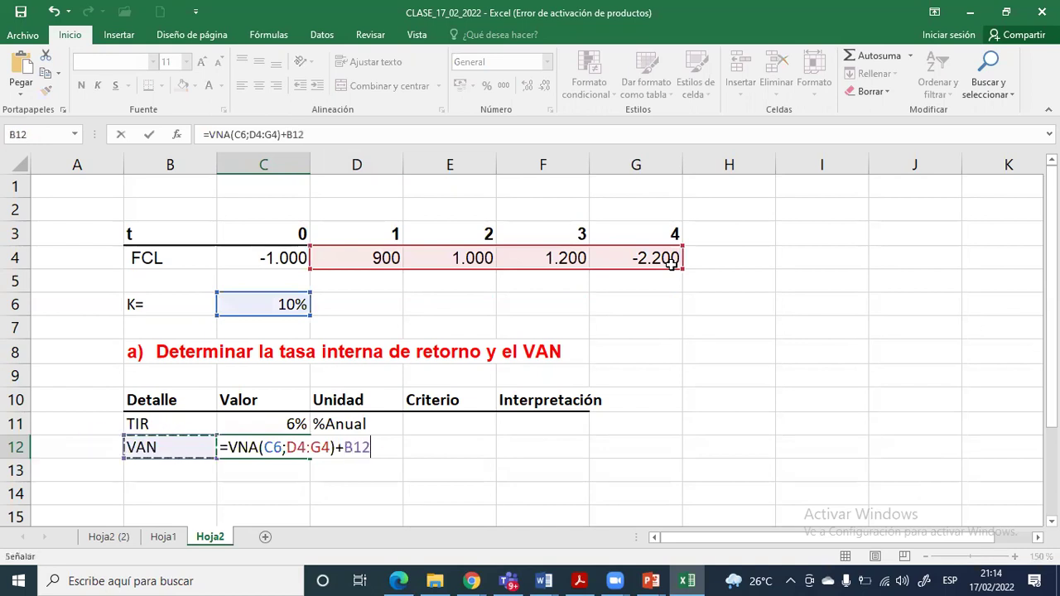
pyautogui.press('Up')
pyautogui.press('Up')
pyautogui.press('Up')
pyautogui.press('Up')
pyautogui.press('Up')
pyautogui.press('Up')
pyautogui.press('Up')
pyautogui.press('Up')
pyautogui.press('Right')
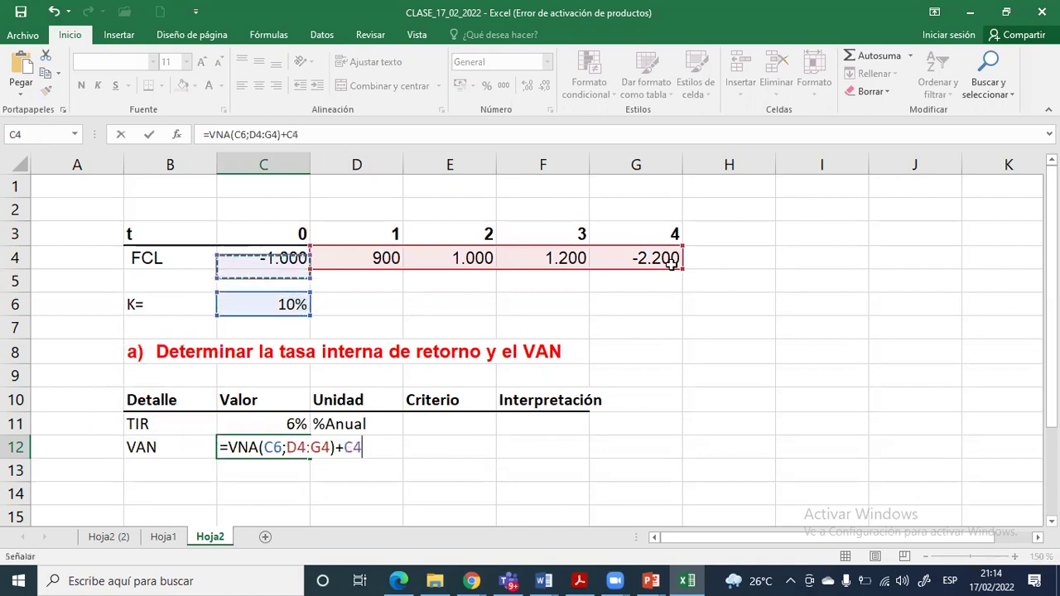
pyautogui.press('Return')
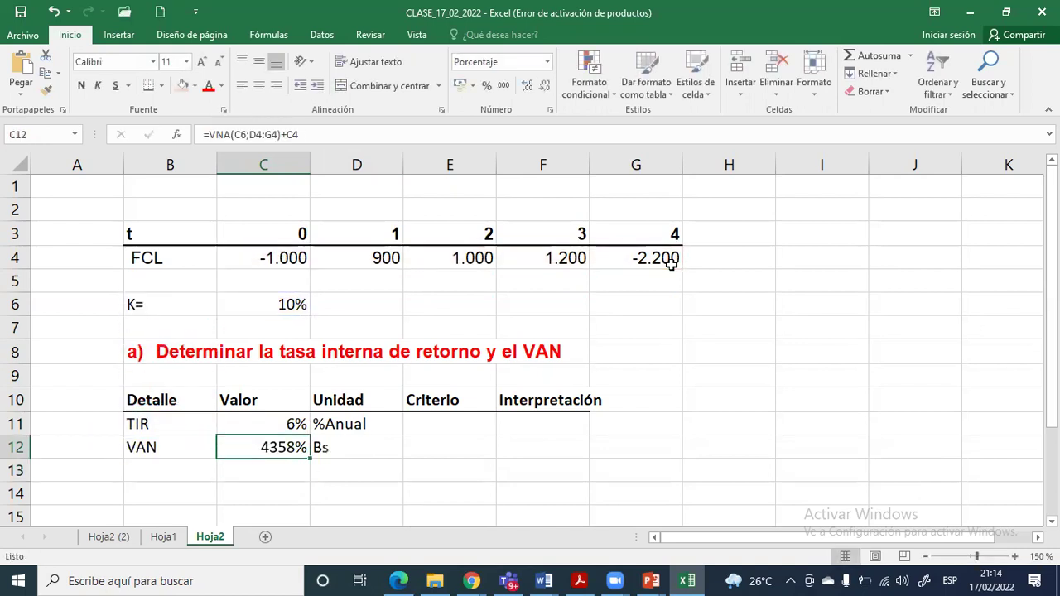
pyautogui.click(510, 87)
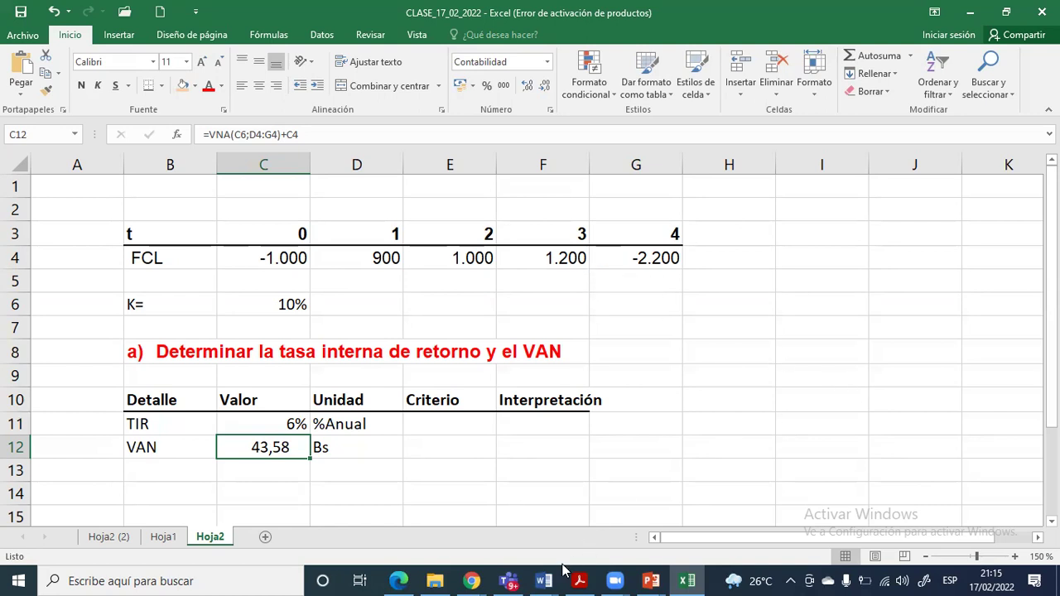
# Copy "Mostrar de forma gráfica el perfil del VAN" from the Word document VAN vs TIR into B14 of the Excel sheet, matching the destination formatting
pyautogui.moveTo(560, 570)
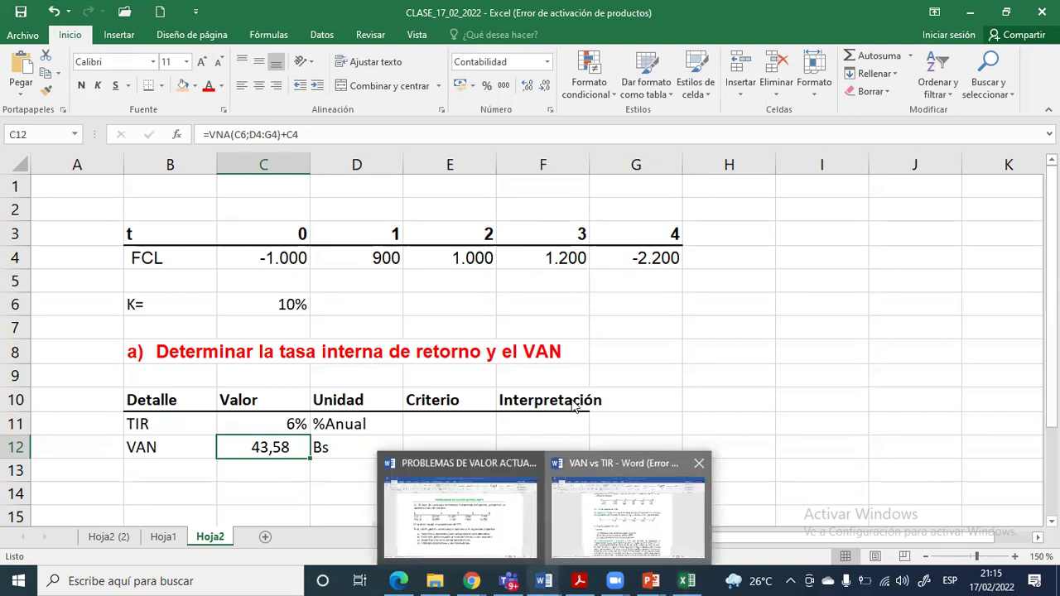
pyautogui.click(602, 528)
pyautogui.moveTo(573, 407); pyautogui.dragTo(339, 414)
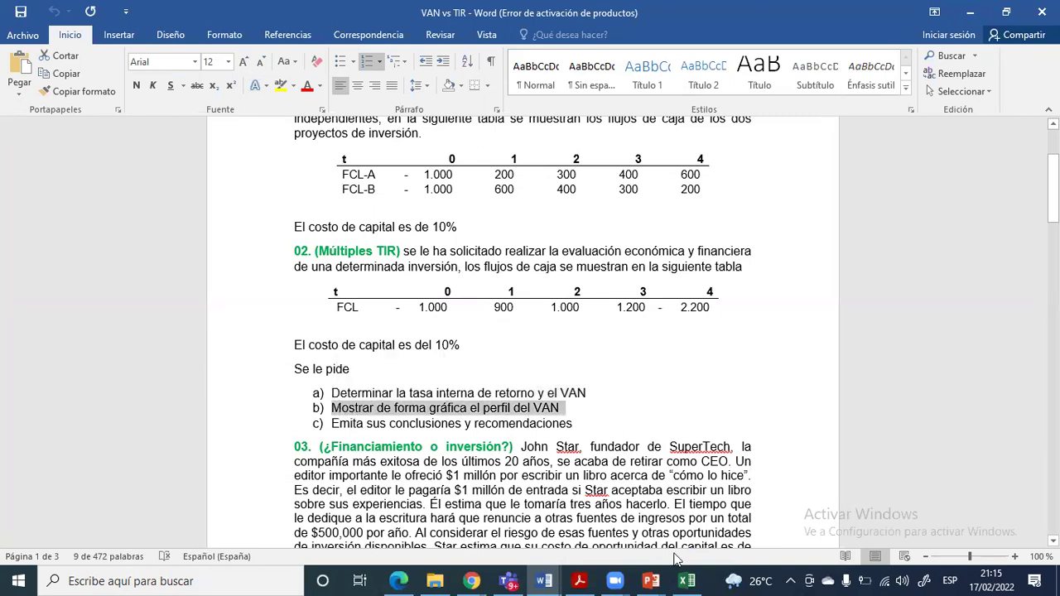
pyautogui.click(677, 578)
pyautogui.click(173, 492)
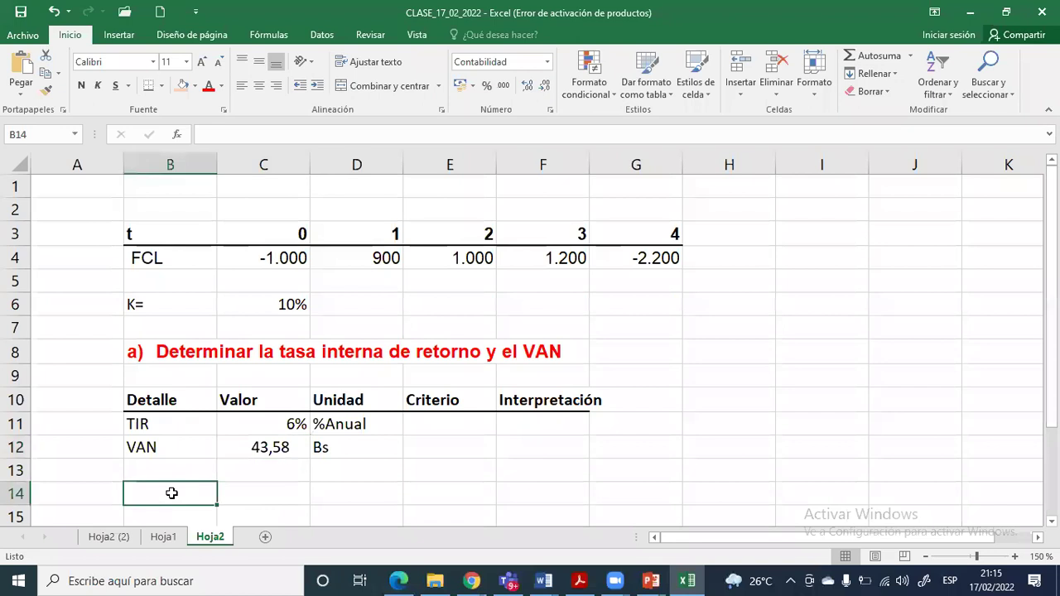
pyautogui.rightClick(173, 495)
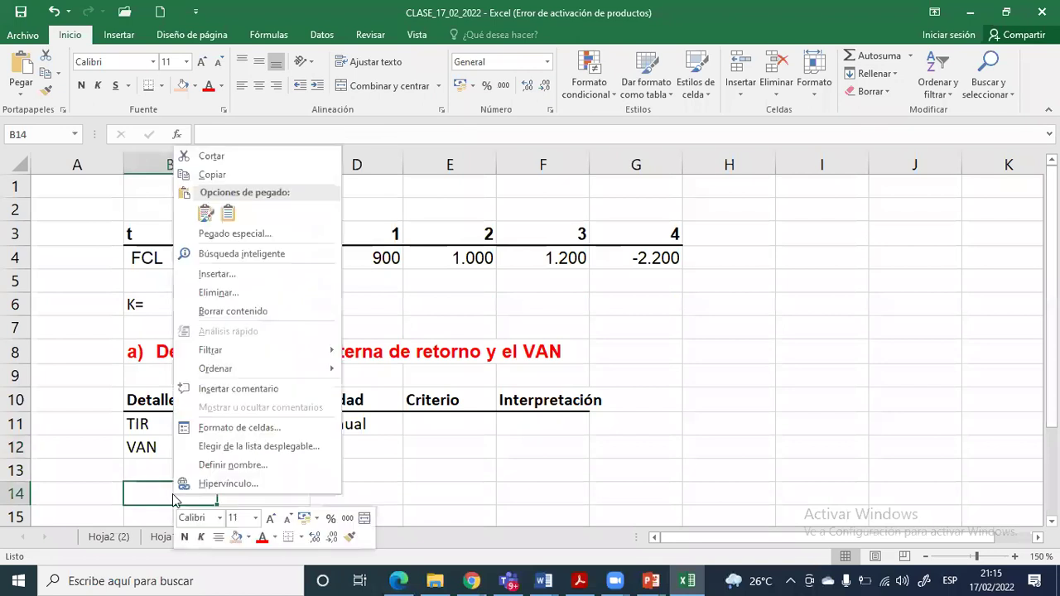
pyautogui.click(228, 213)
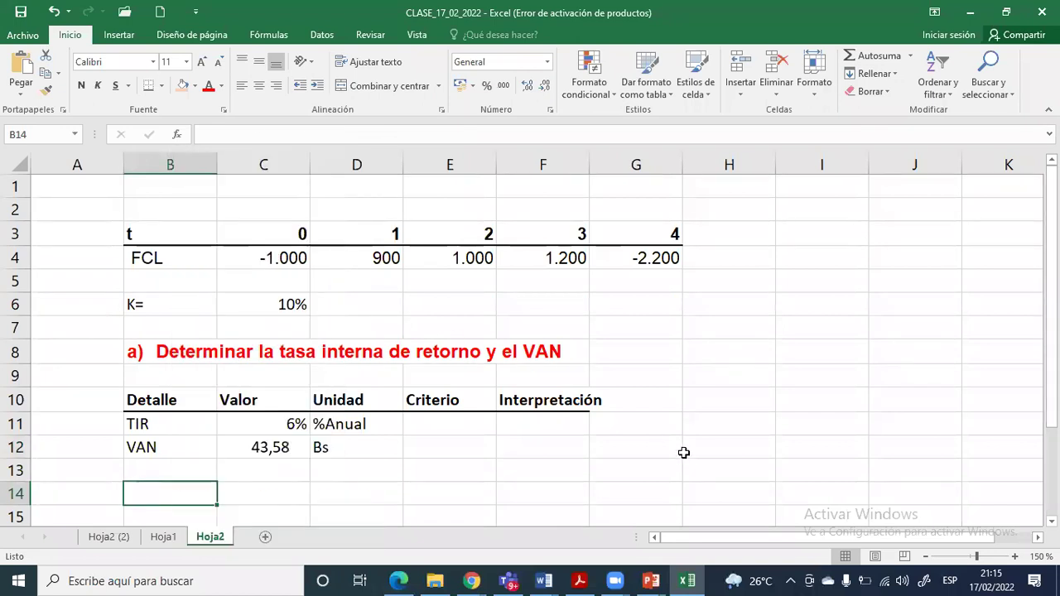
# Format the heading in B14 as bold red text and change its letter to b)
pyautogui.click(80, 85)
pyautogui.click(208, 86)
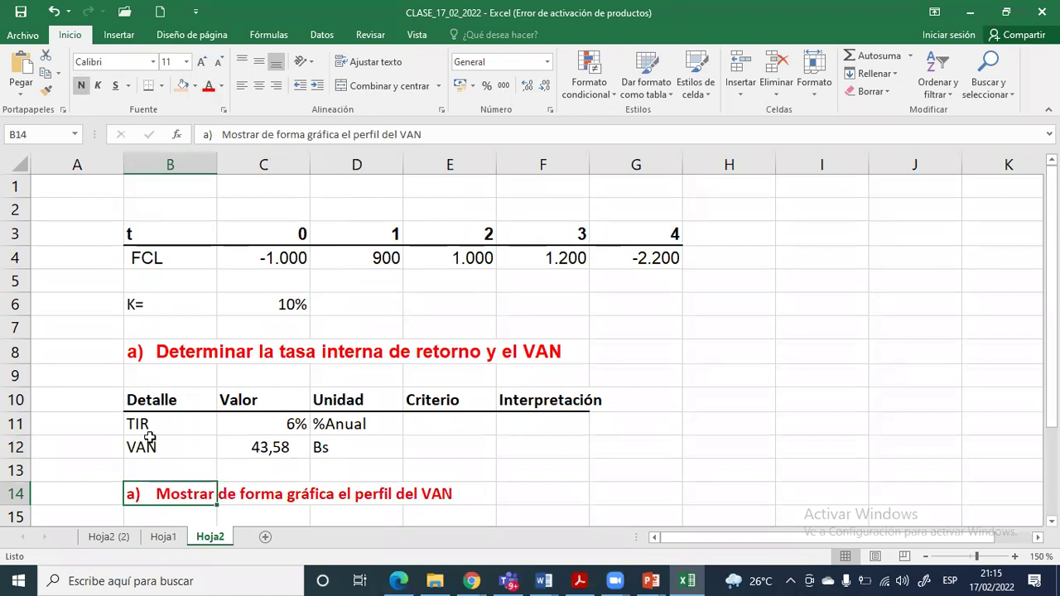
pyautogui.doubleClick(133, 494)
pyautogui.press('BackSpace')
pyautogui.write('b')
pyautogui.hotkey('ctrl', 'Return')
# Enter the headers K in B16 and VAN in C16, and fill cell B17 with orange
pyautogui.scroll(-1, 133, 495)
pyautogui.click(132, 494)
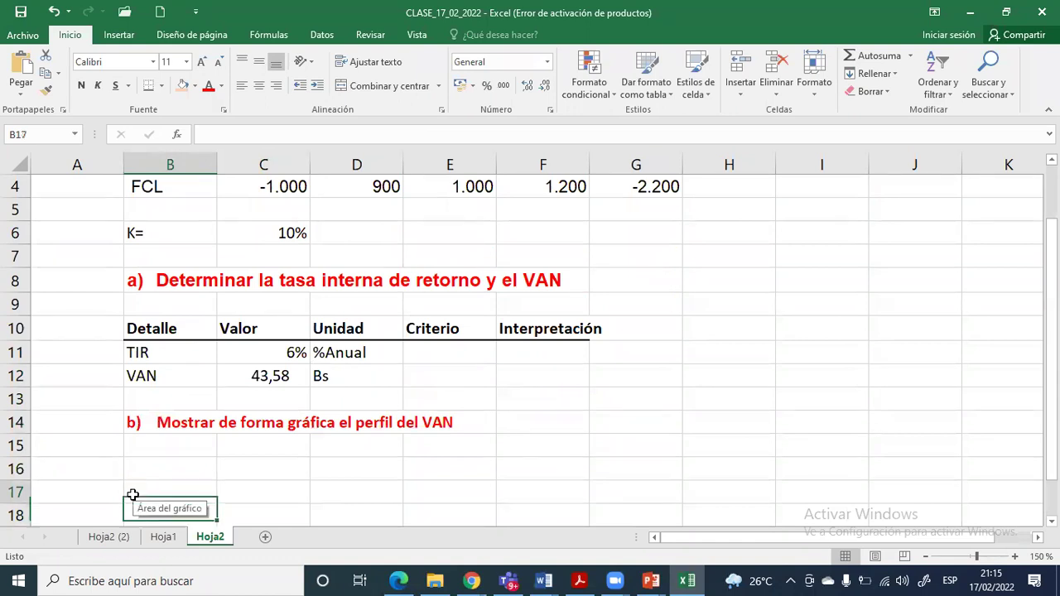
pyautogui.press('Up')
pyautogui.write('K')
pyautogui.press('Tab')
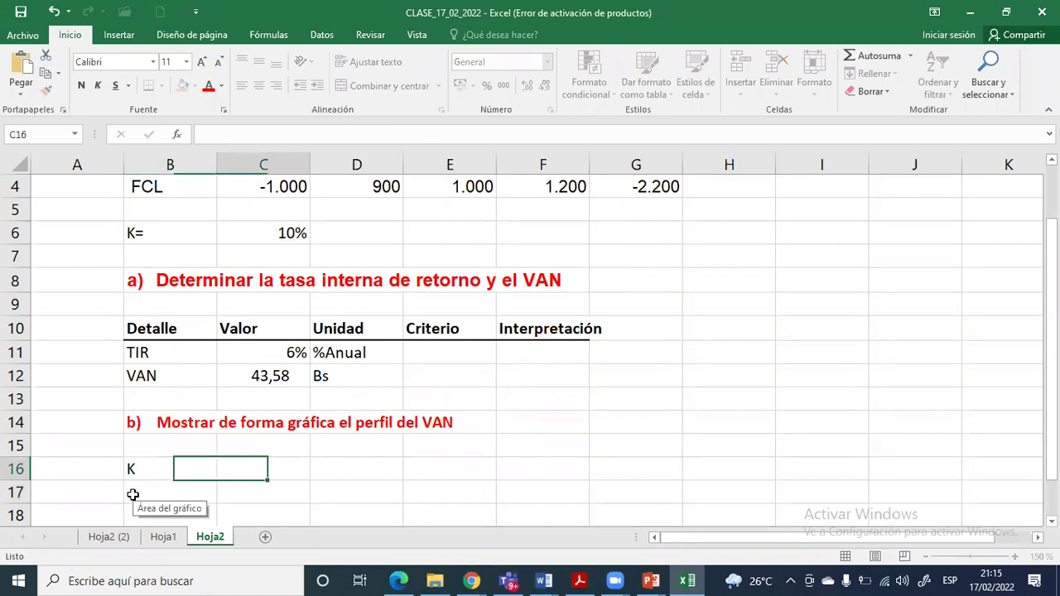
pyautogui.write('VAN')
pyautogui.press('Down')
pyautogui.press('Left')
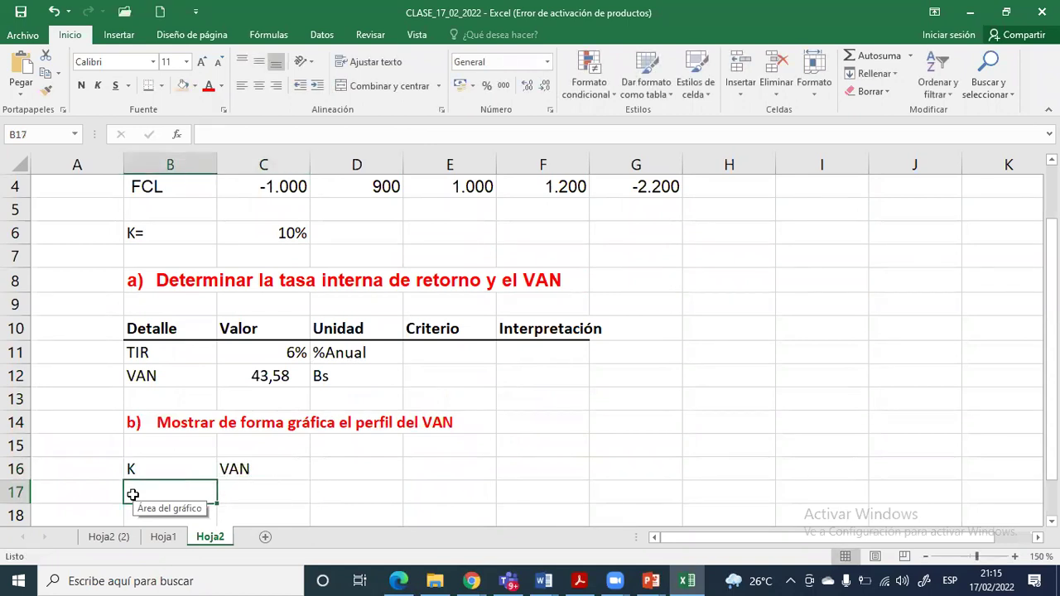
pyautogui.click(194, 87)
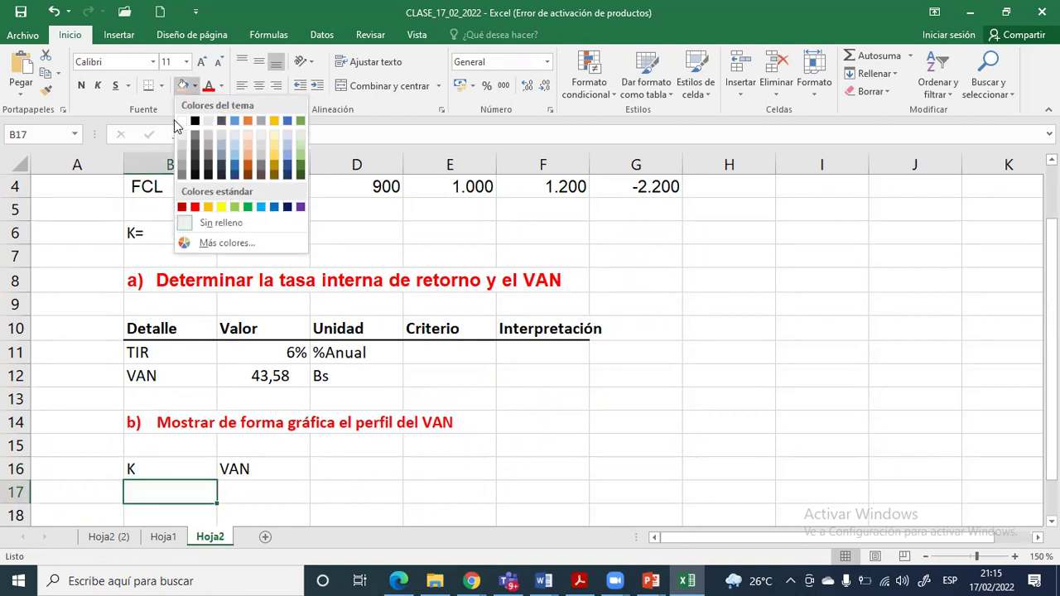
pyautogui.click(247, 121)
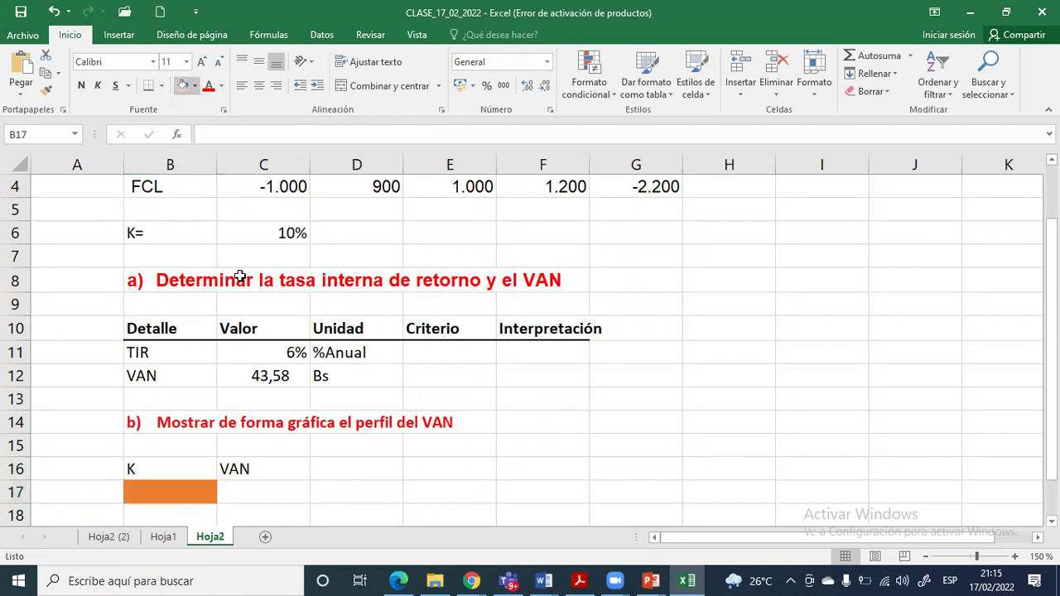
# Enter 0% in B18 and 5% in B19, and extend the series down to 100% in B38
pyautogui.scroll(-1, 238, 431)
pyautogui.scroll(-1, 237, 430)
pyautogui.click(190, 446)
pyautogui.write('0%')
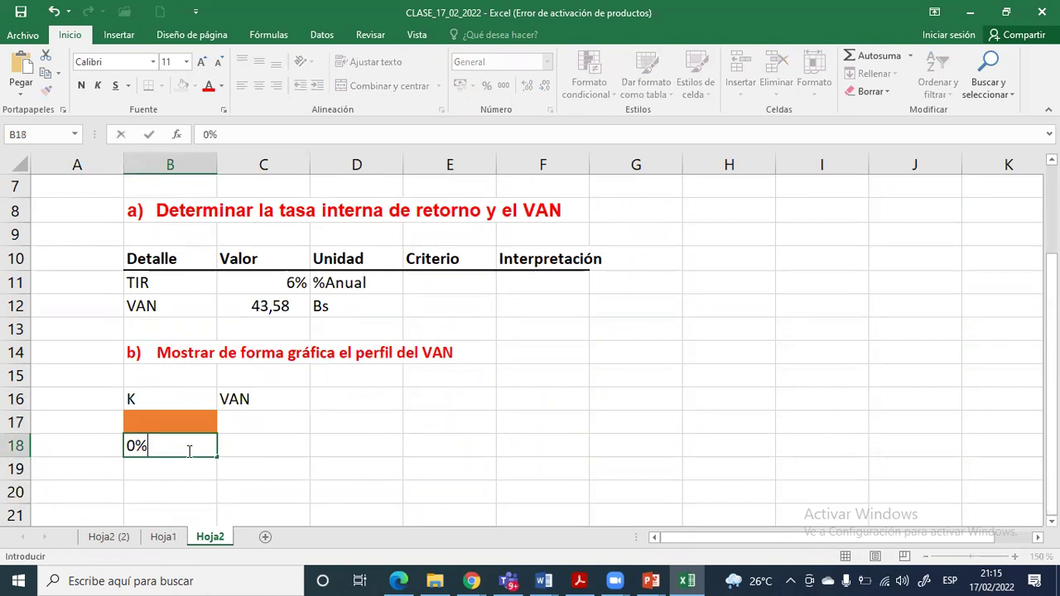
pyautogui.press('Return')
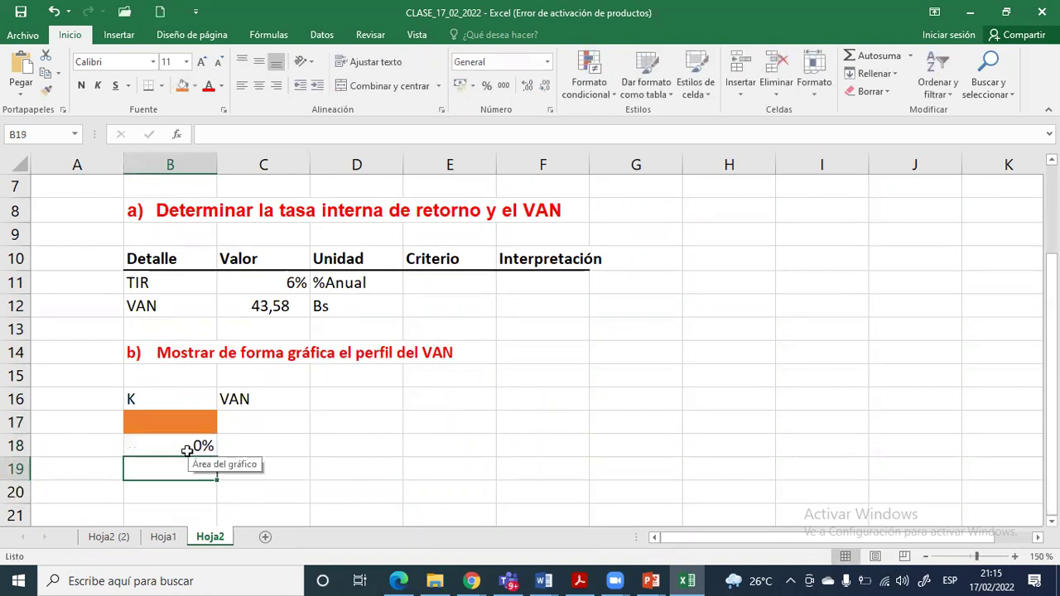
pyautogui.write('5%')
pyautogui.press('Return')
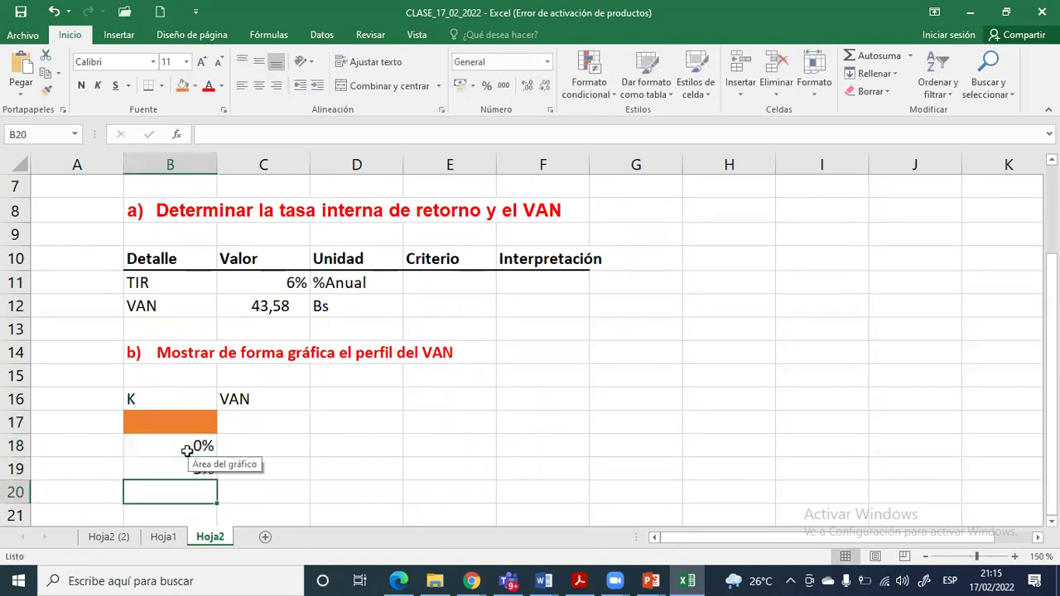
pyautogui.scroll(-1, 187, 451)
pyautogui.moveTo(204, 373); pyautogui.dragTo(218, 479)
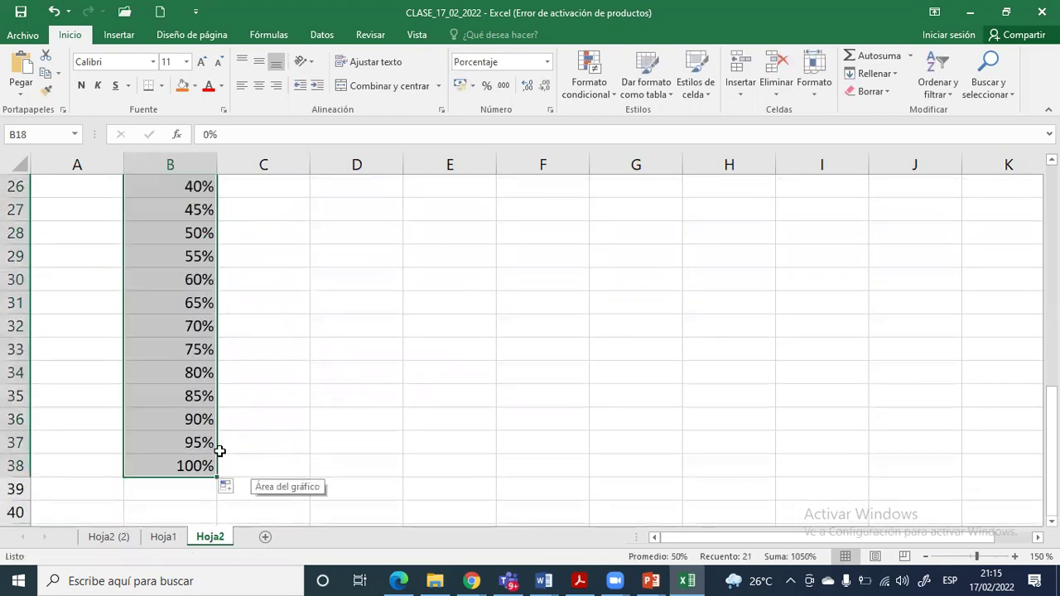
# Link C17, under the VAN header, to the calculated VAN with =C12
pyautogui.scroll(3, 219, 449)
pyautogui.scroll(3, 219, 449)
pyautogui.scroll(-2, 224, 427)
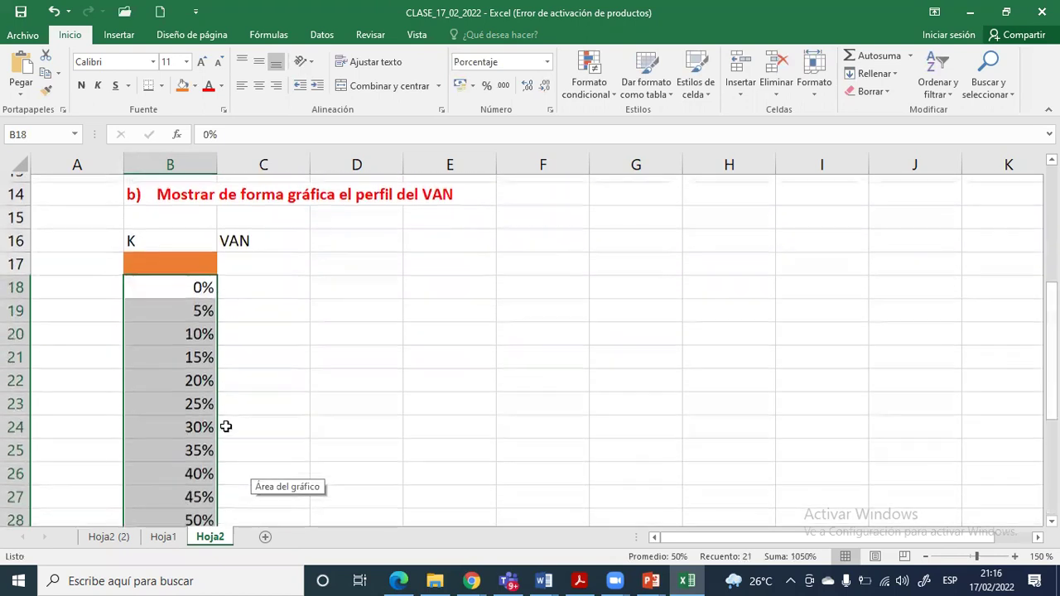
pyautogui.scroll(2, 223, 426)
pyautogui.click(248, 326)
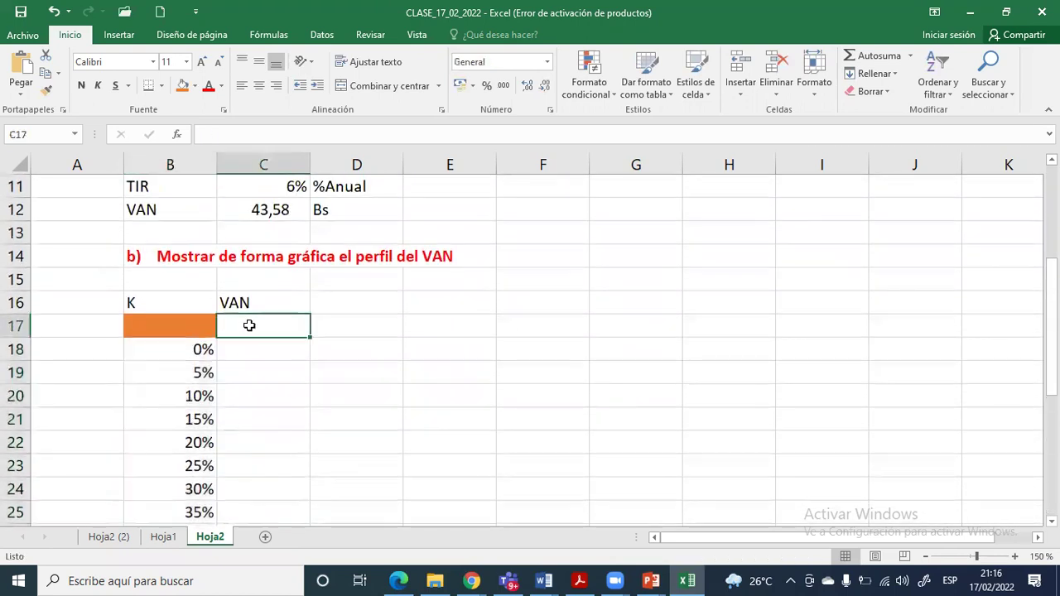
pyautogui.write('=')
pyautogui.press('Up')
pyautogui.press('Up')
pyautogui.press('Up')
pyautogui.press('Up')
pyautogui.press('Up')
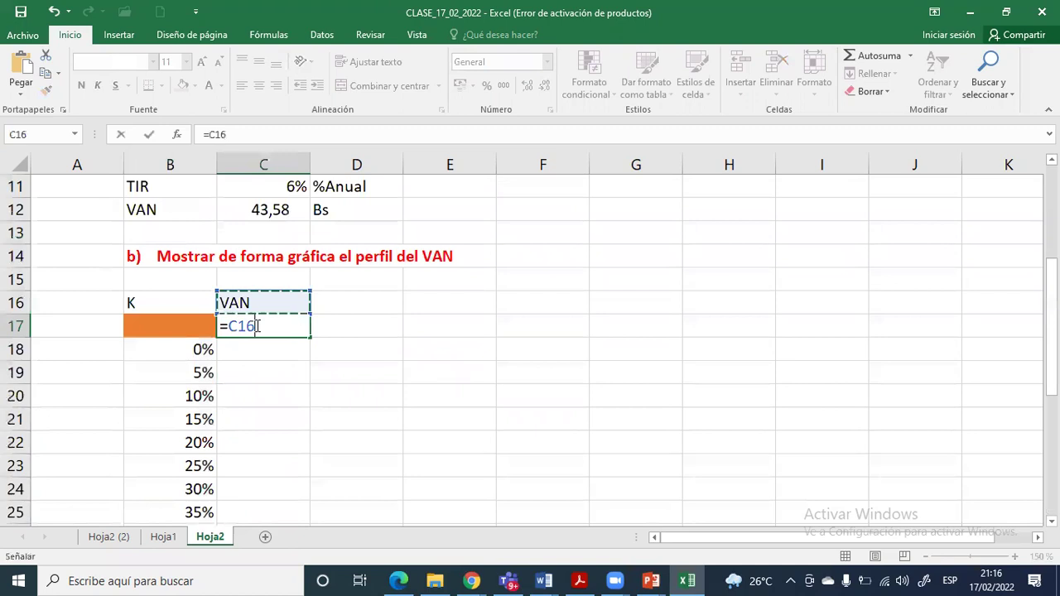
pyautogui.press('Return')
pyautogui.press('Up')
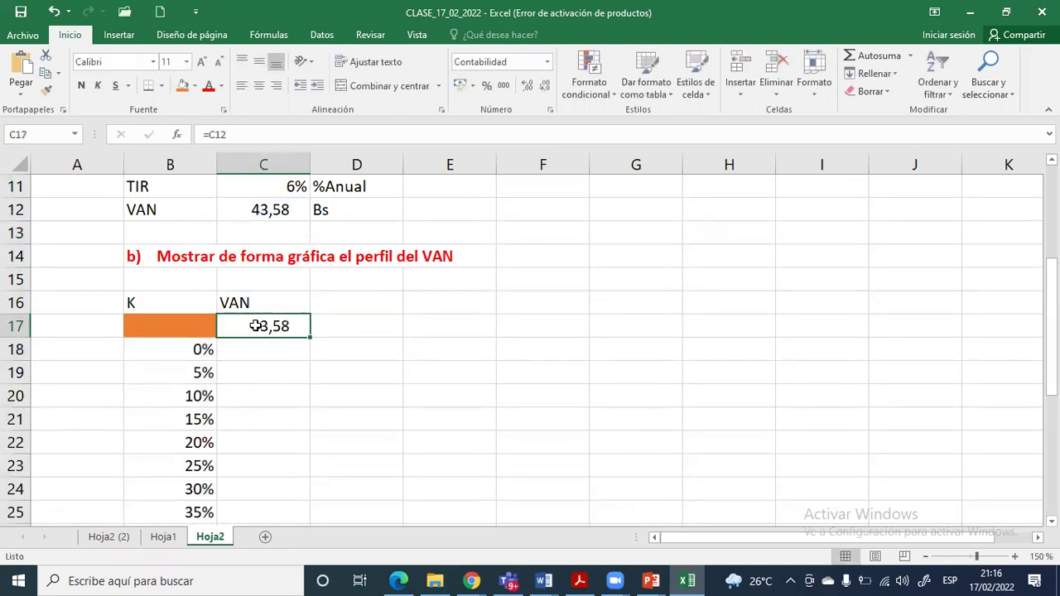
pyautogui.write('=')
pyautogui.press('Up')
pyautogui.press('Up')
pyautogui.press('Up')
pyautogui.press('Up')
pyautogui.press('Up')
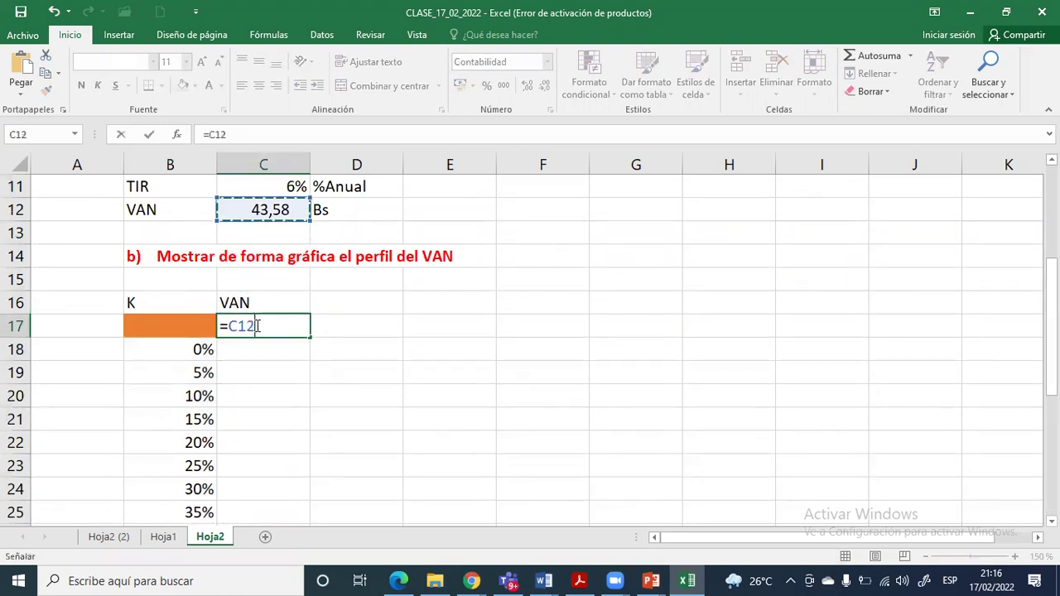
pyautogui.press('Return')
# Create a one-variable what-if data table over B17:C38, using the K rate in C6 as the column input cell
pyautogui.press('Left')
pyautogui.press('Up')
pyautogui.hotkey('shift', 'Right')
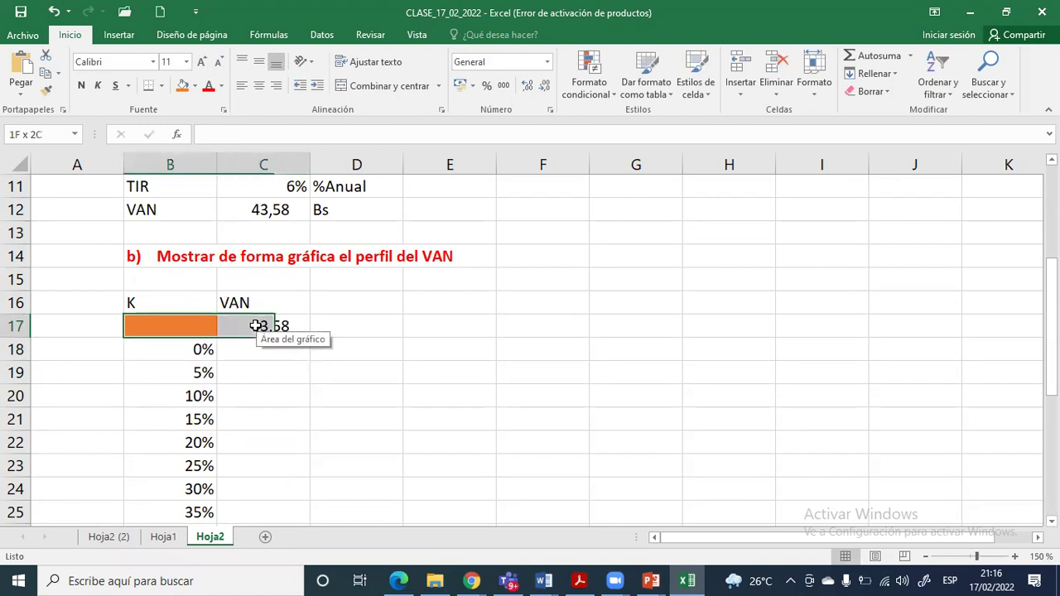
pyautogui.hotkey('shift', 'Down')
pyautogui.hotkey('ctrl', 'shift', 'Down')
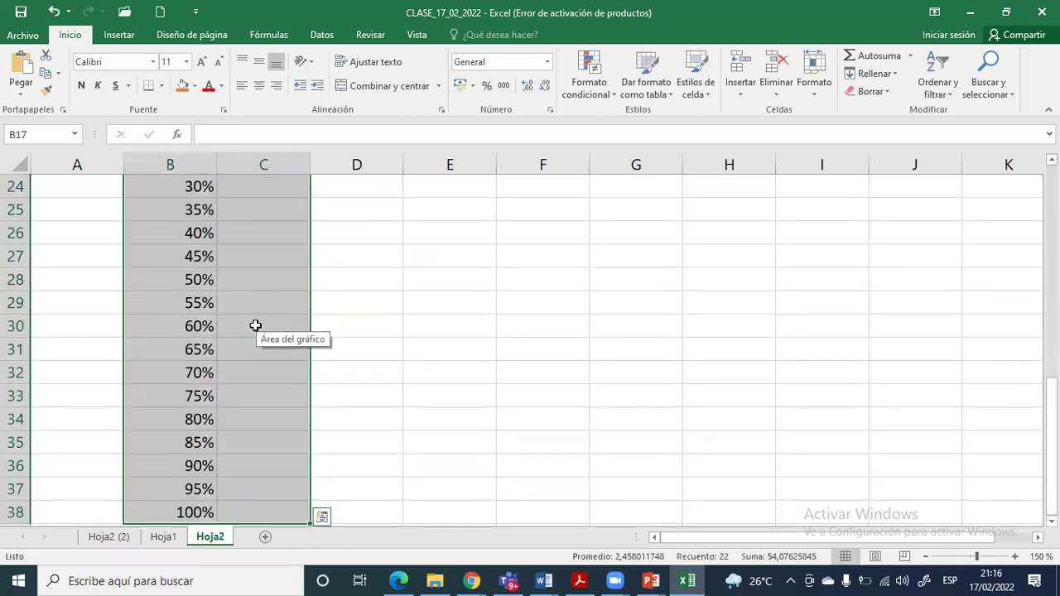
pyautogui.scroll(5, 223, 308)
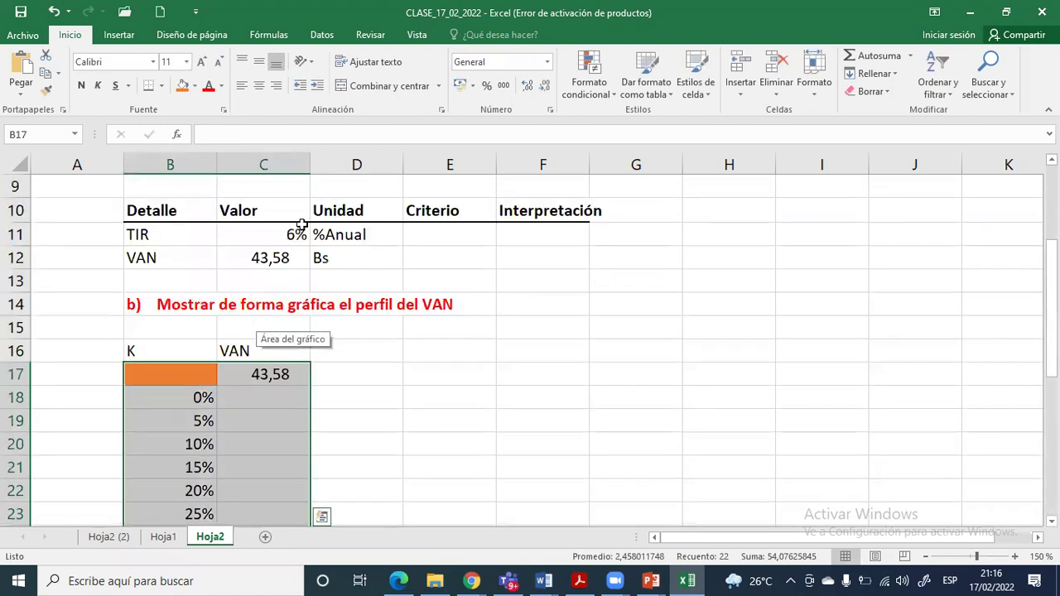
pyautogui.click(321, 37)
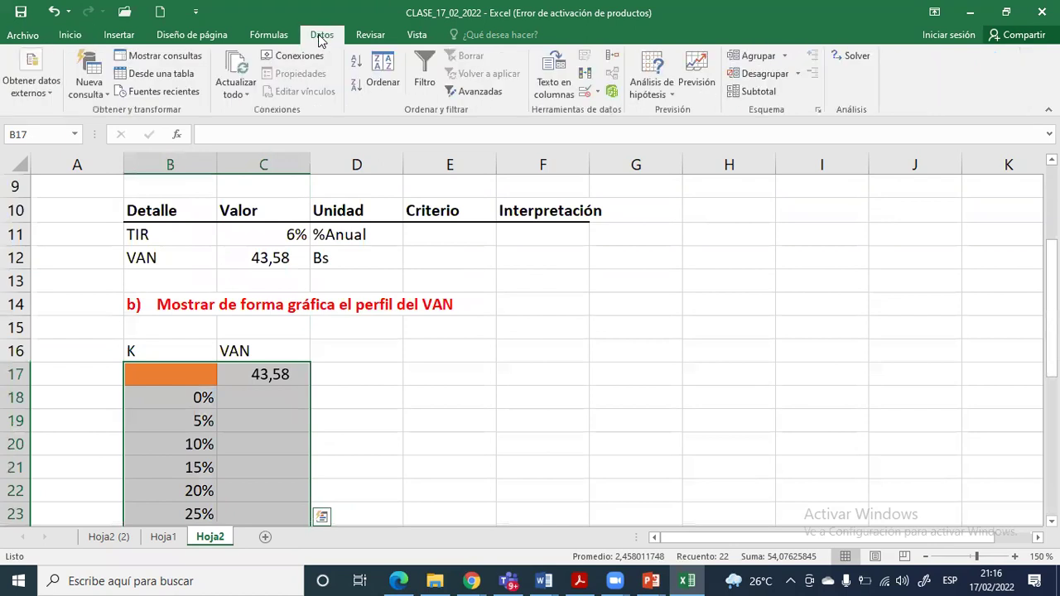
pyautogui.click(677, 94)
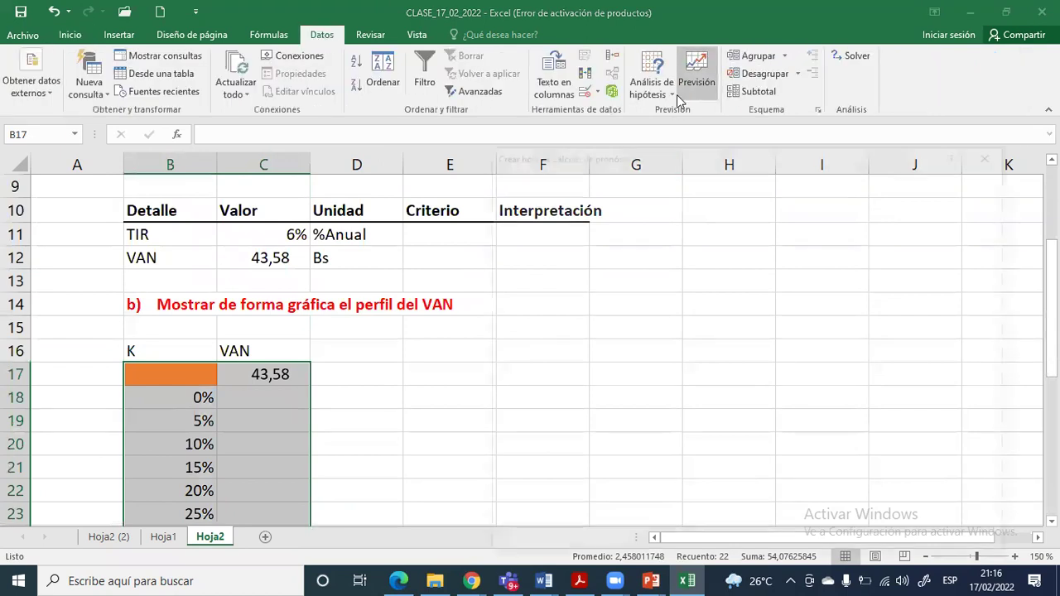
pyautogui.click(995, 152)
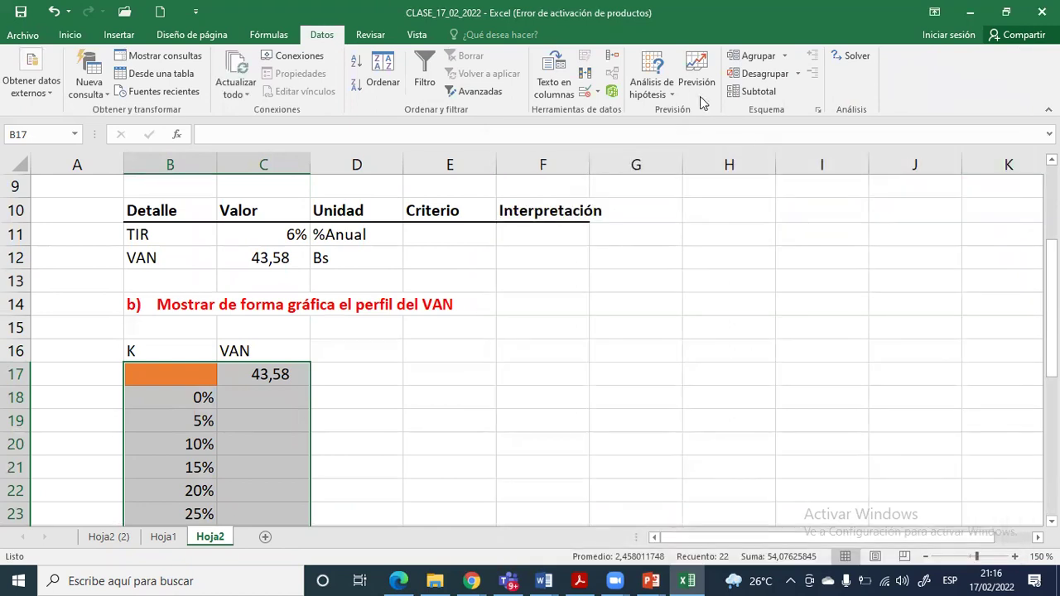
pyautogui.click(671, 89)
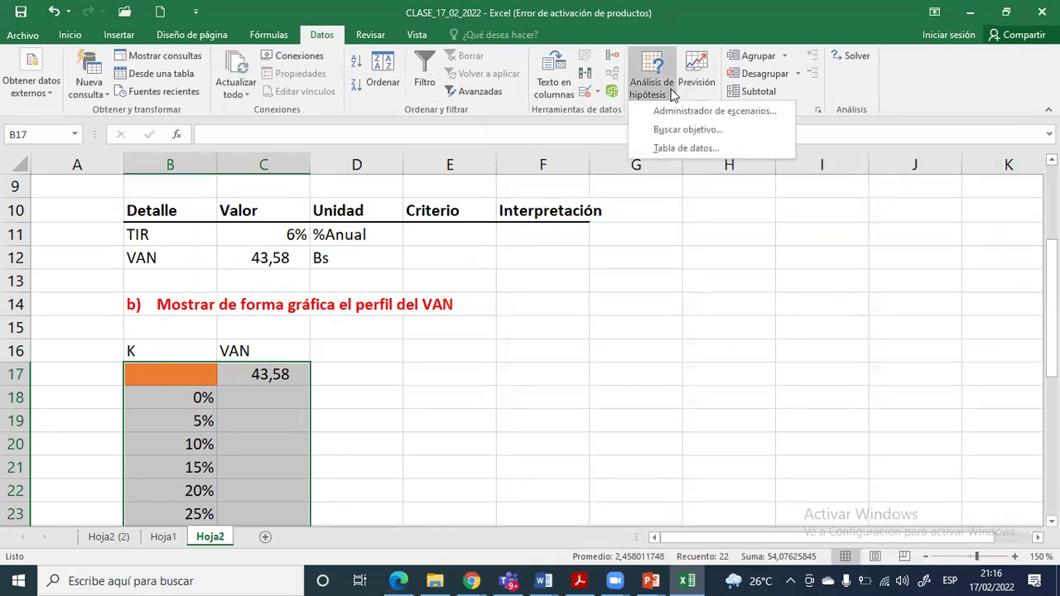
pyautogui.click(677, 149)
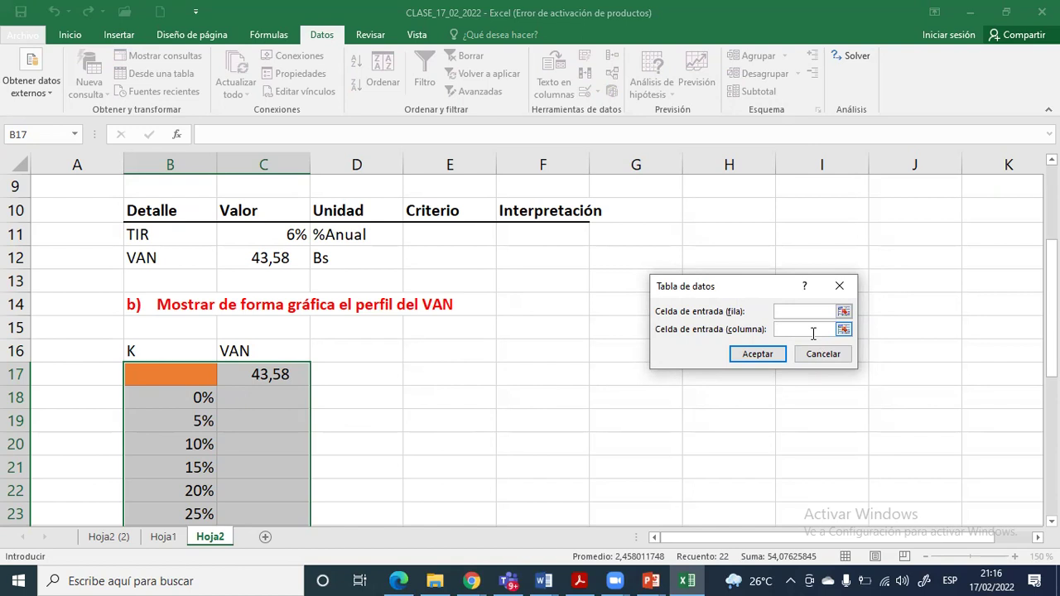
pyautogui.scroll(2, 433, 348)
pyautogui.click(286, 258)
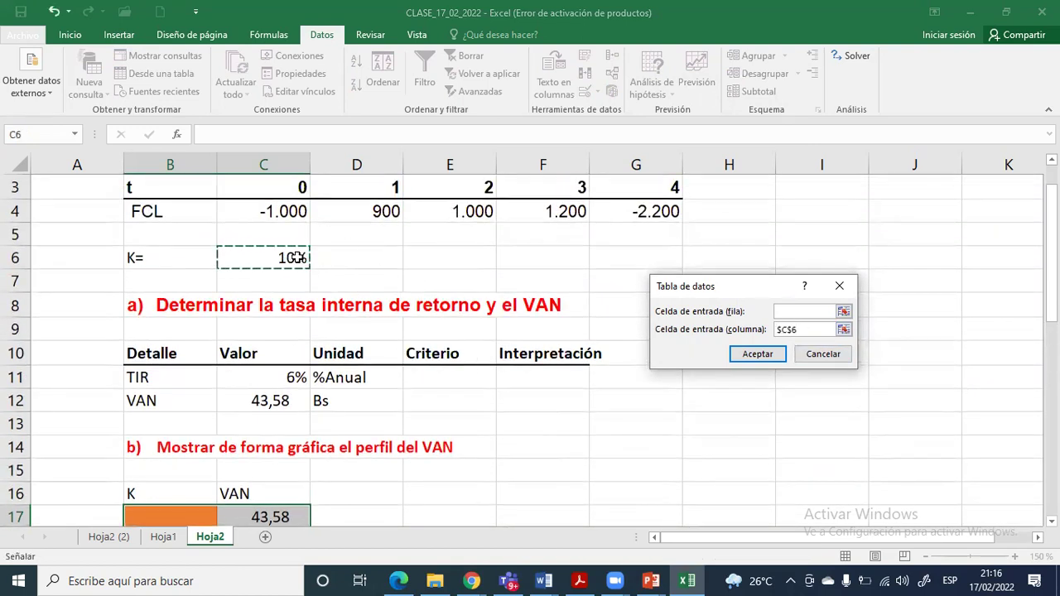
pyautogui.scroll(-4, 411, 379)
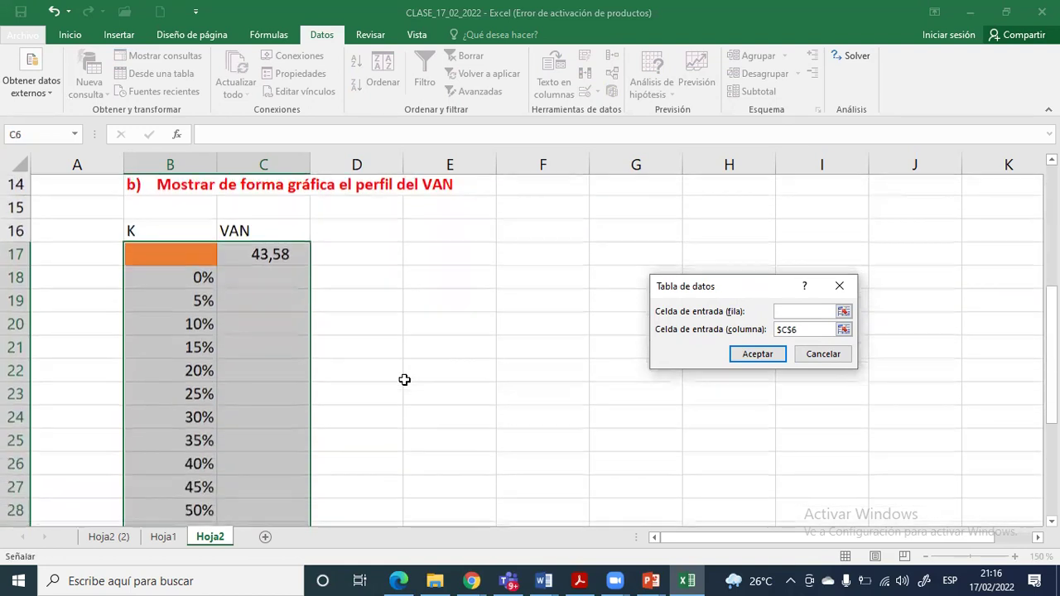
pyautogui.click(758, 353)
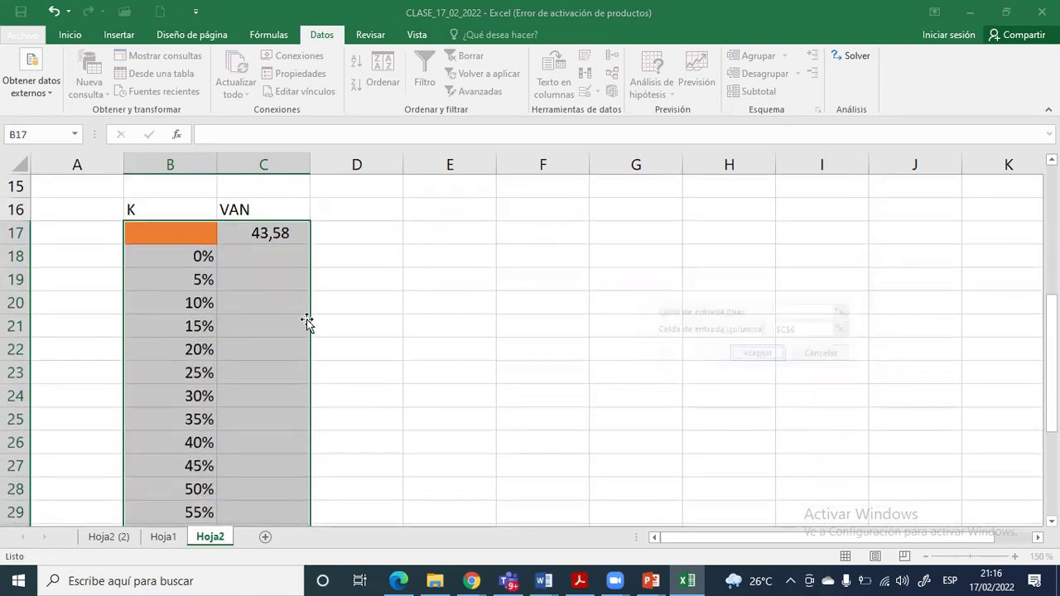
# Format the VAN results in C18:C38 with the thousands style and two decimals
pyautogui.click(286, 260)
pyautogui.moveTo(289, 280); pyautogui.dragTo(301, 448)
pyautogui.scroll(5, 326, 461)
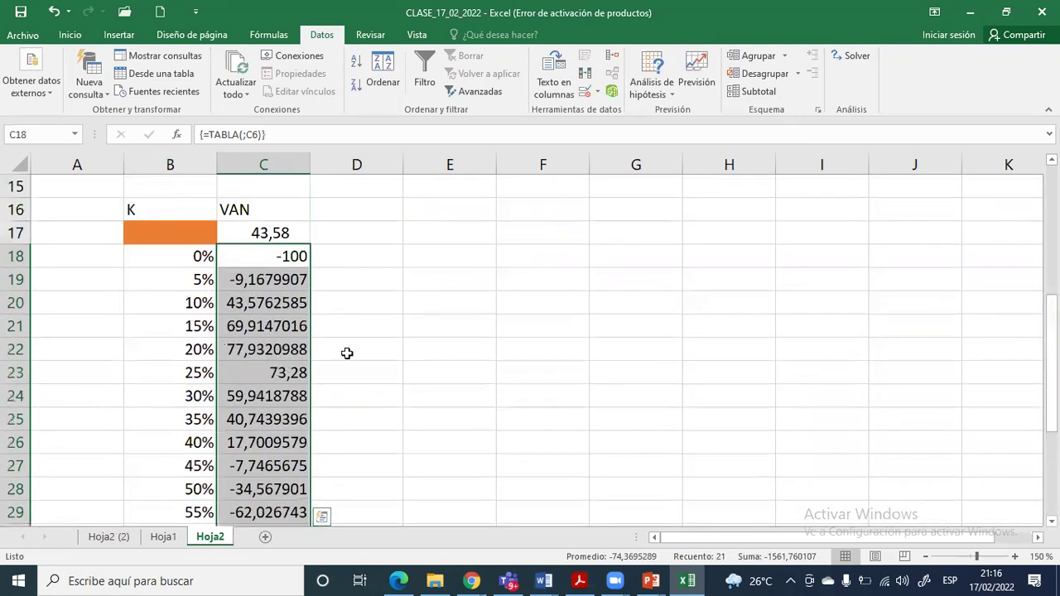
pyautogui.click(71, 35)
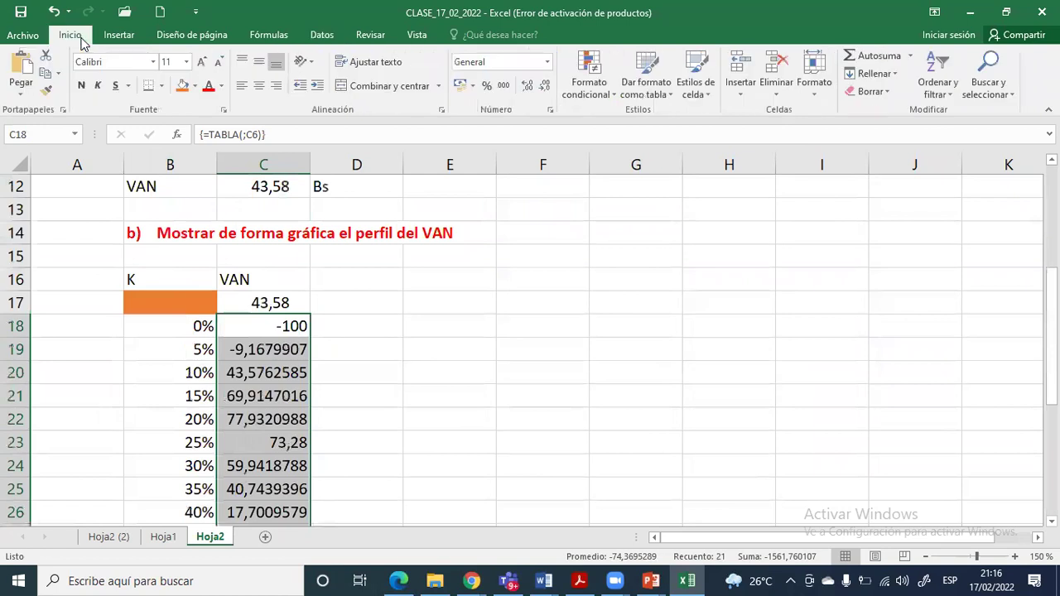
pyautogui.click(502, 86)
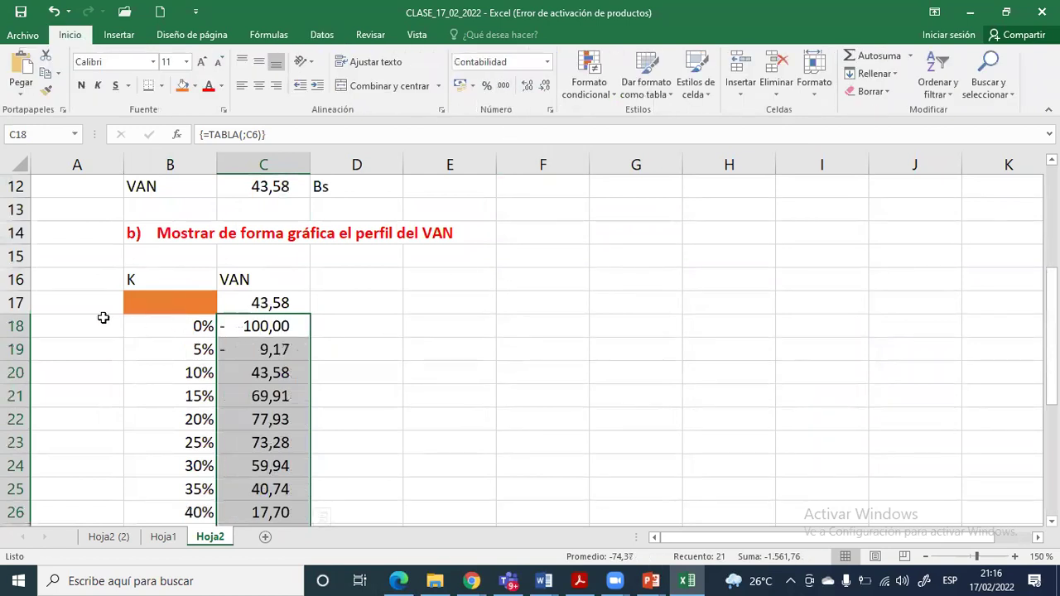
# Hide row 17 and format the K and VAN headers in B16:C16 as bold with a bottom border
pyautogui.click(16, 303)
pyautogui.rightClick(16, 303)
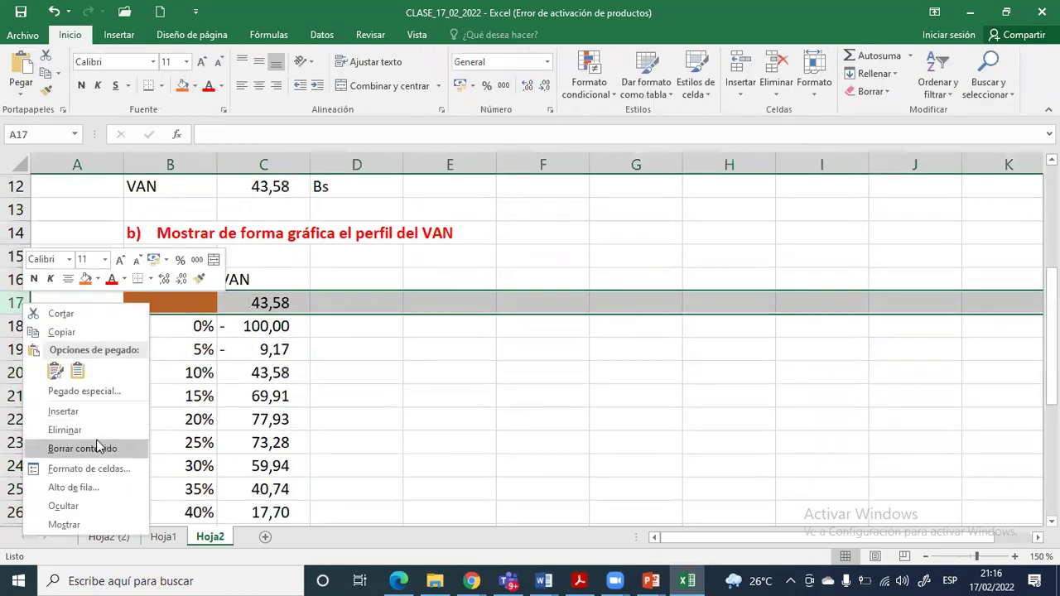
pyautogui.click(88, 502)
pyautogui.moveTo(181, 282); pyautogui.dragTo(265, 271)
pyautogui.click(82, 86)
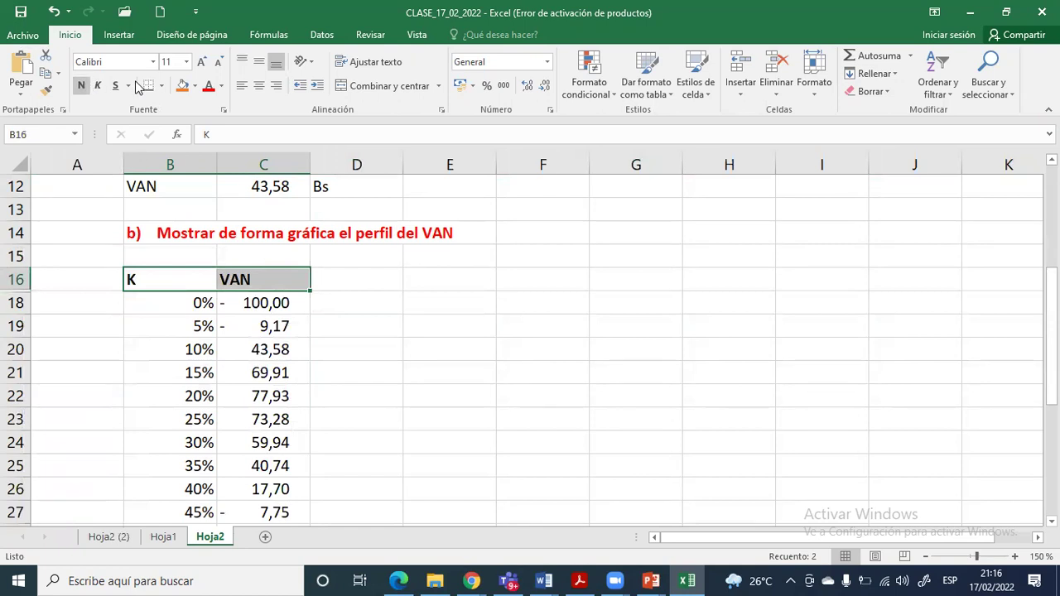
# Insert the recommended scatter chart with lines and markers (Dispersión) from the K and VAN data in B16:C38
pyautogui.moveTo(159, 281); pyautogui.dragTo(258, 420)
pyautogui.click(124, 38)
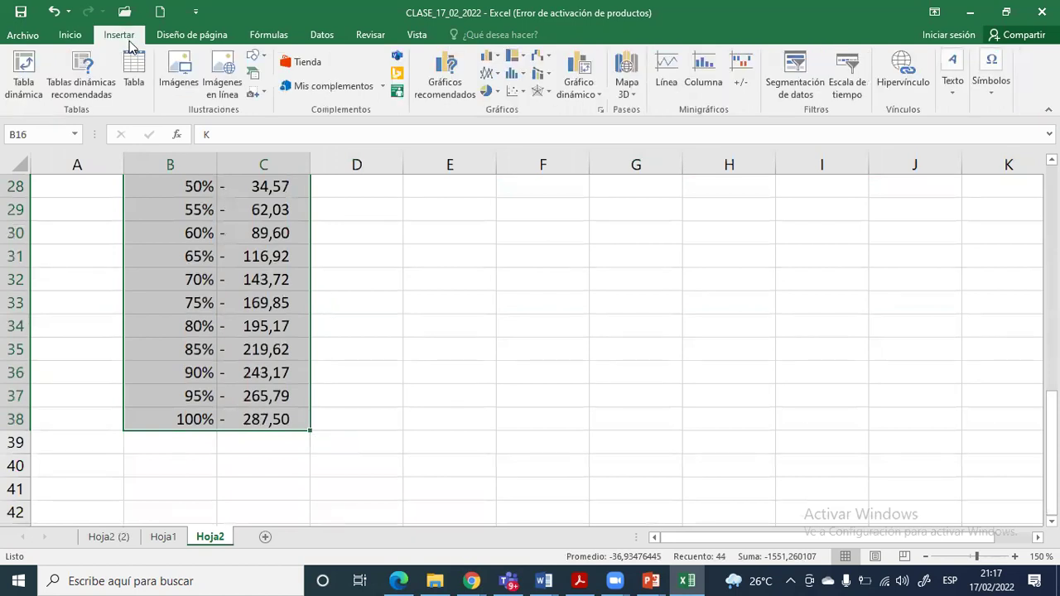
pyautogui.click(436, 83)
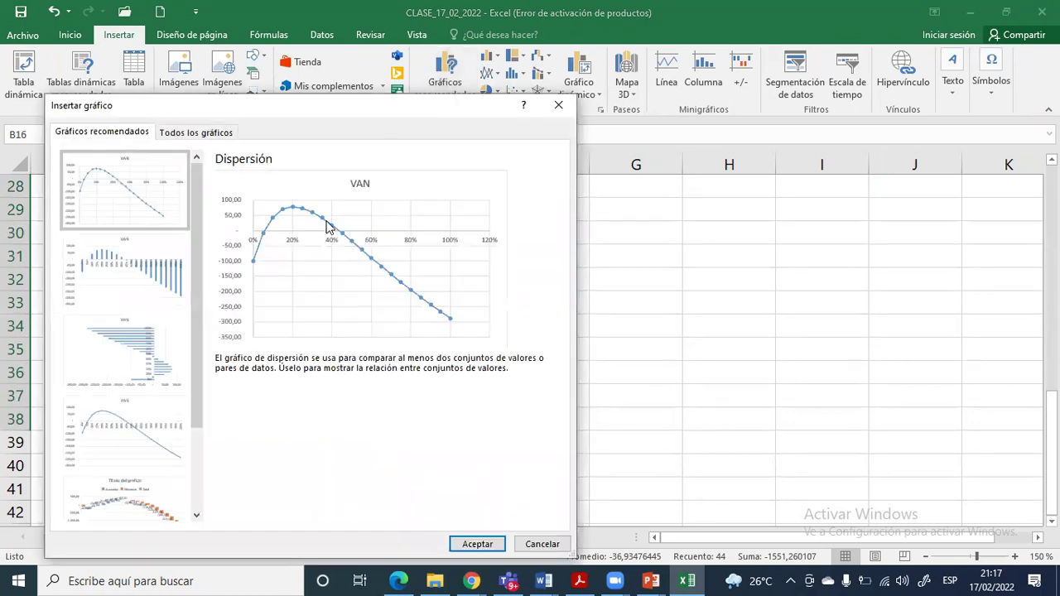
pyautogui.click(479, 546)
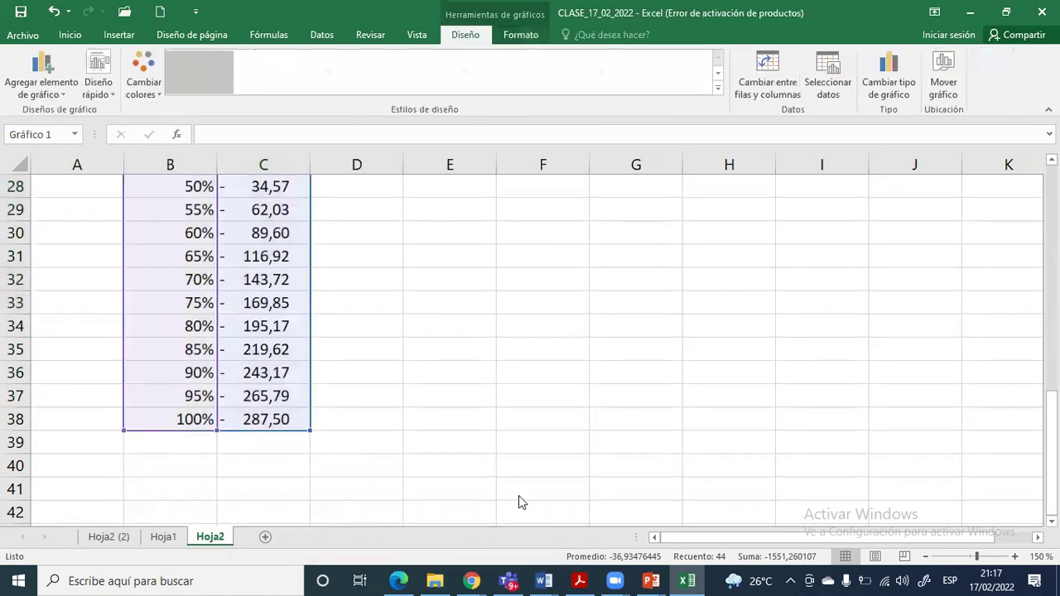
# Move the VAN chart beside the data table, with its upper edge at row 16 and starting in column D
pyautogui.scroll(2, 536, 432)
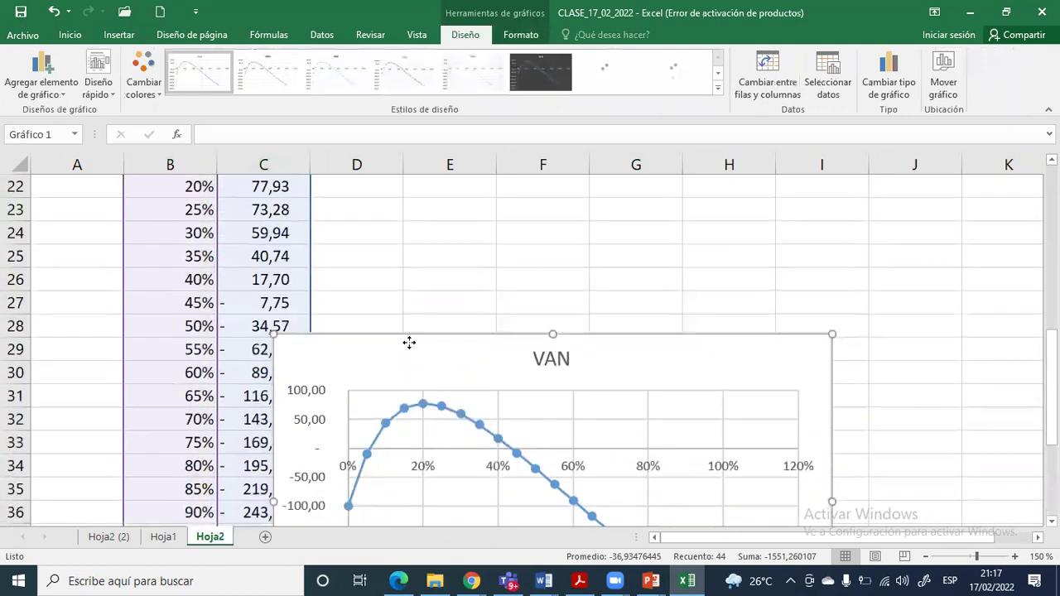
pyautogui.moveTo(407, 340); pyautogui.dragTo(503, 374)
pyautogui.scroll(3, 508, 364)
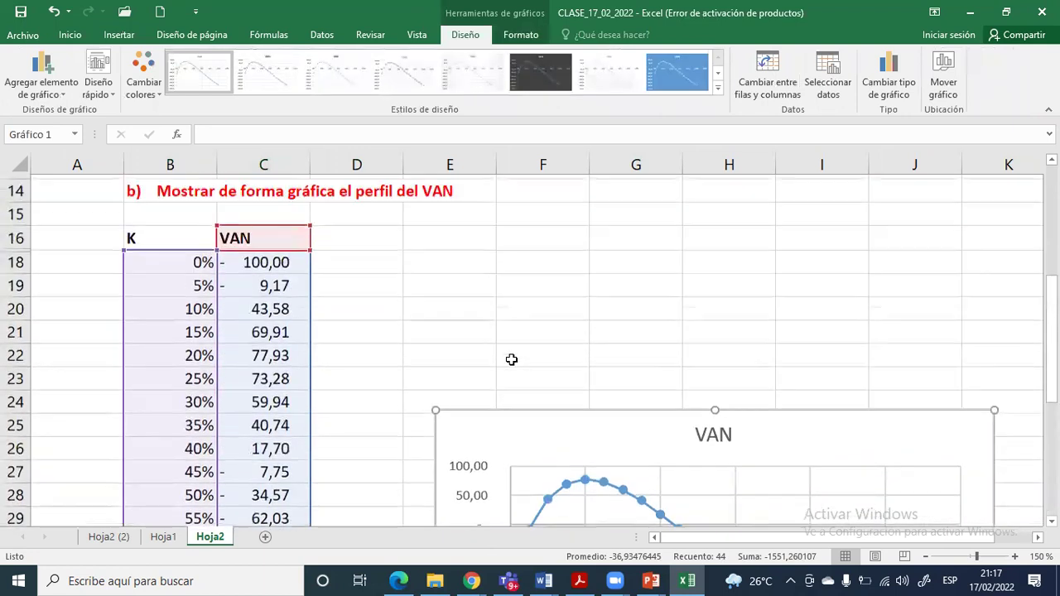
pyautogui.moveTo(573, 439); pyautogui.dragTo(468, 253)
# Change the chart title to PERFIL VAN
pyautogui.click(604, 267)
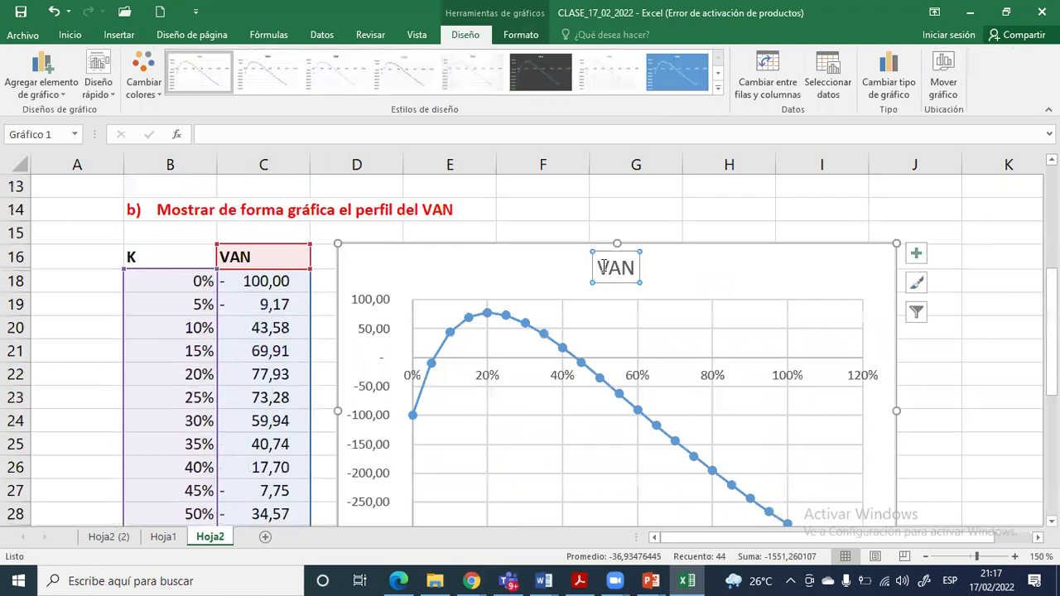
pyautogui.click(603, 267)
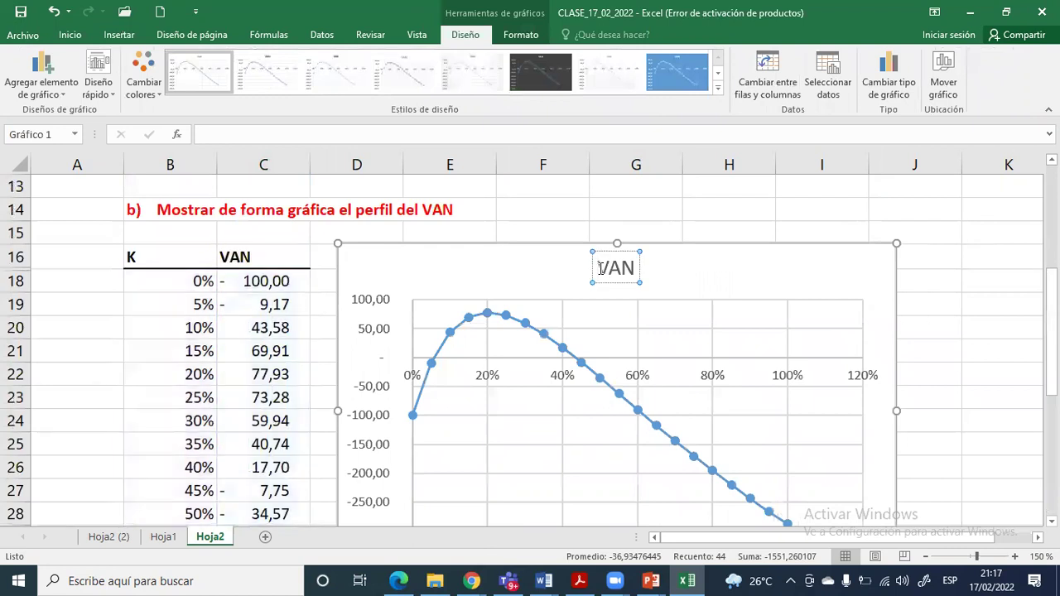
pyautogui.write('PERFIL')
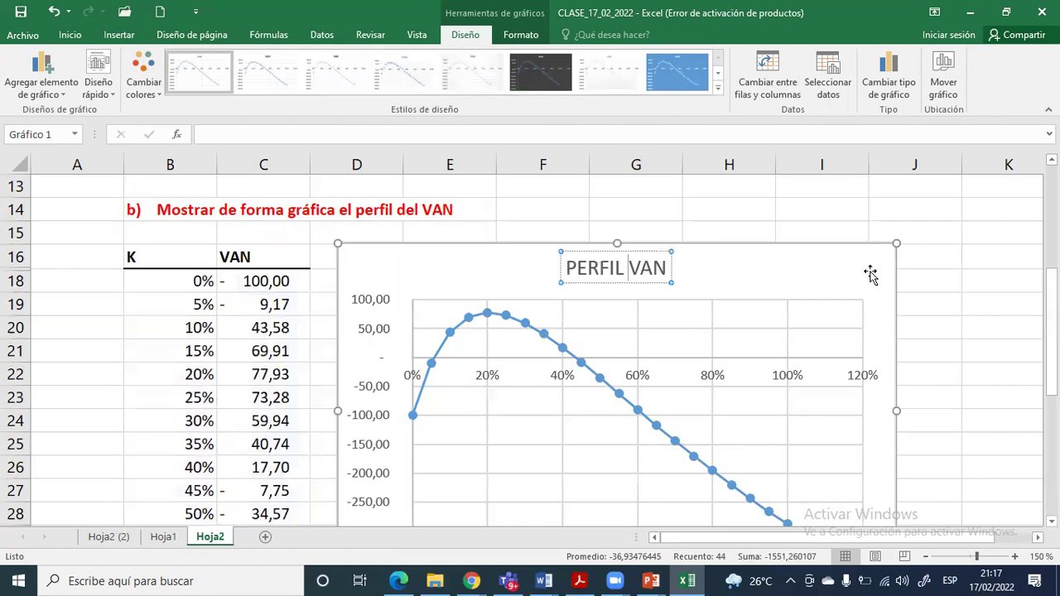
pyautogui.click(937, 279)
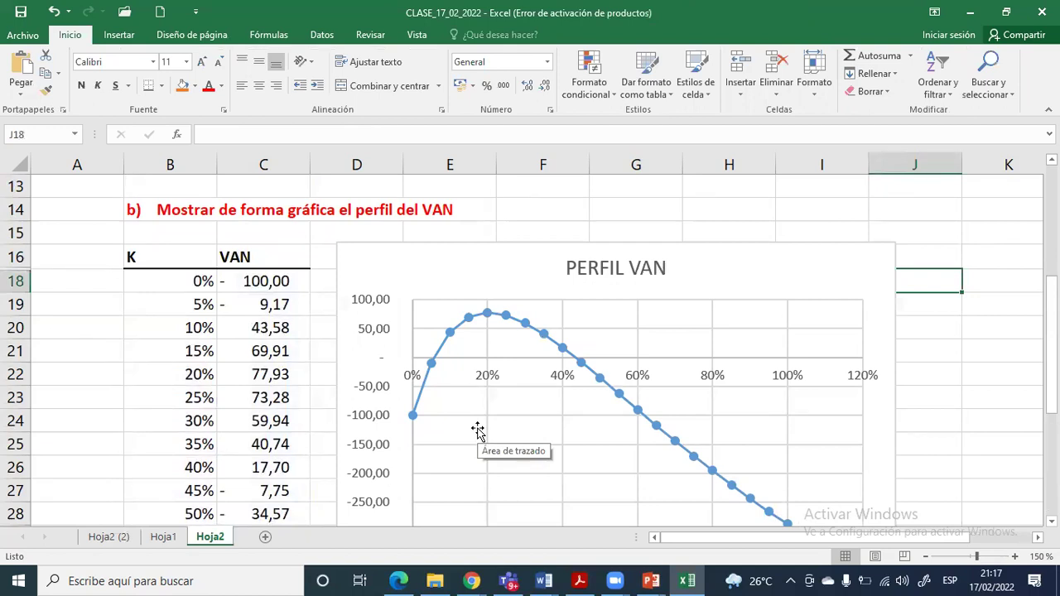
# Hide the worksheet gridlines and inspect the chart's 45% and 5% points near the horizontal axis
pyautogui.click(417, 35)
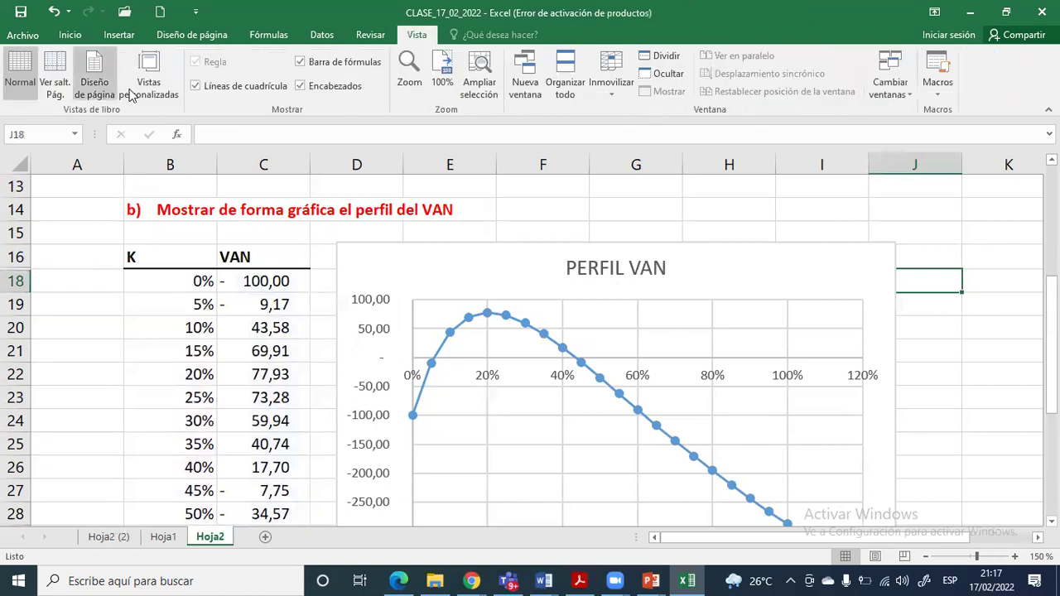
pyautogui.click(196, 85)
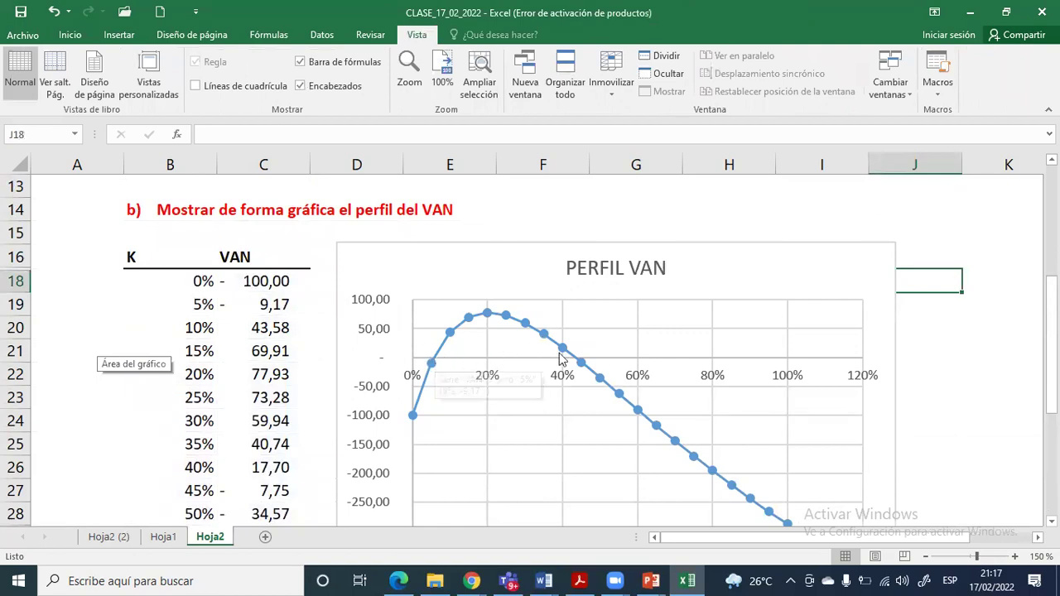
pyautogui.moveTo(583, 367)
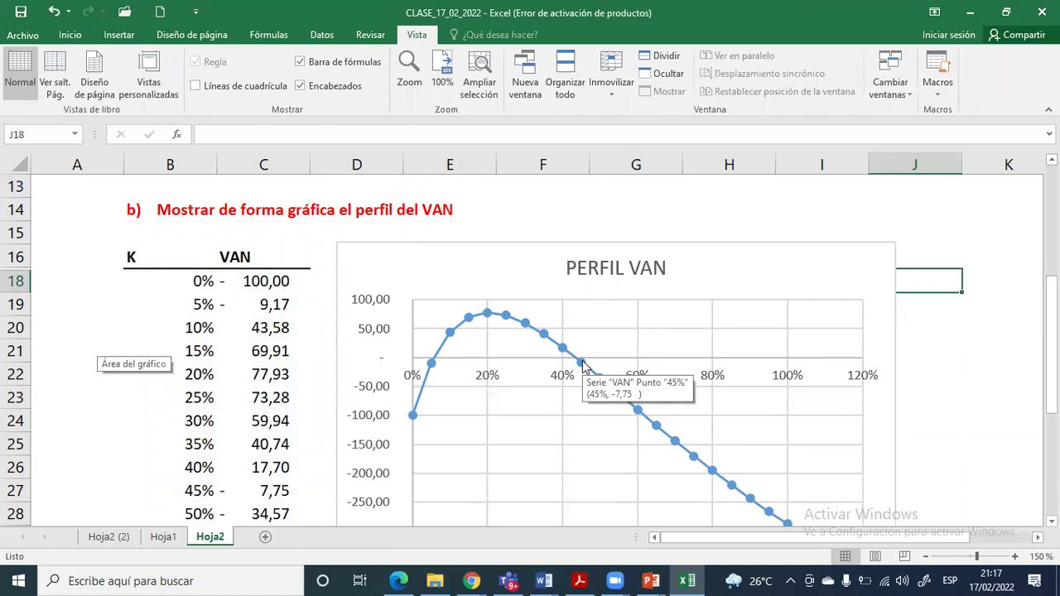
pyautogui.moveTo(436, 367)
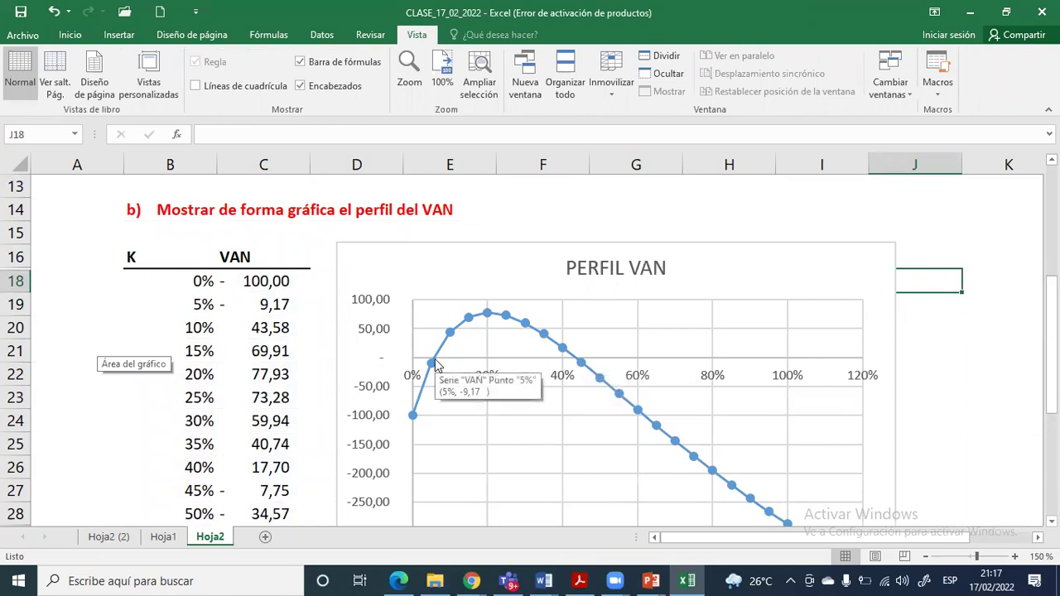
# Insert a blank row 12 between the TIR and VAN rows of the results table
pyautogui.scroll(2, 436, 367)
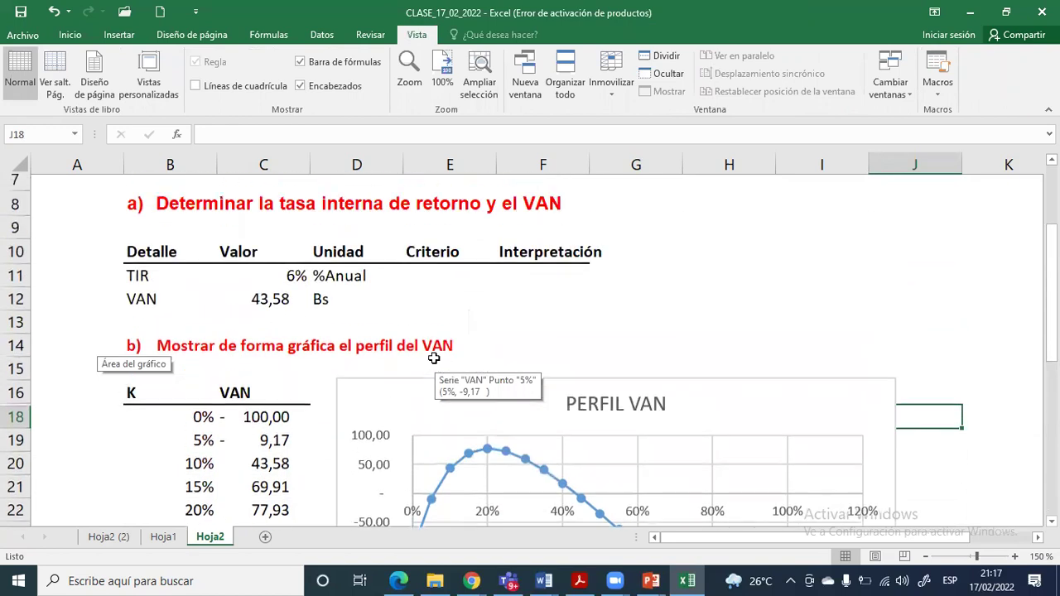
pyautogui.click(182, 294)
pyautogui.moveTo(182, 295); pyautogui.dragTo(319, 281)
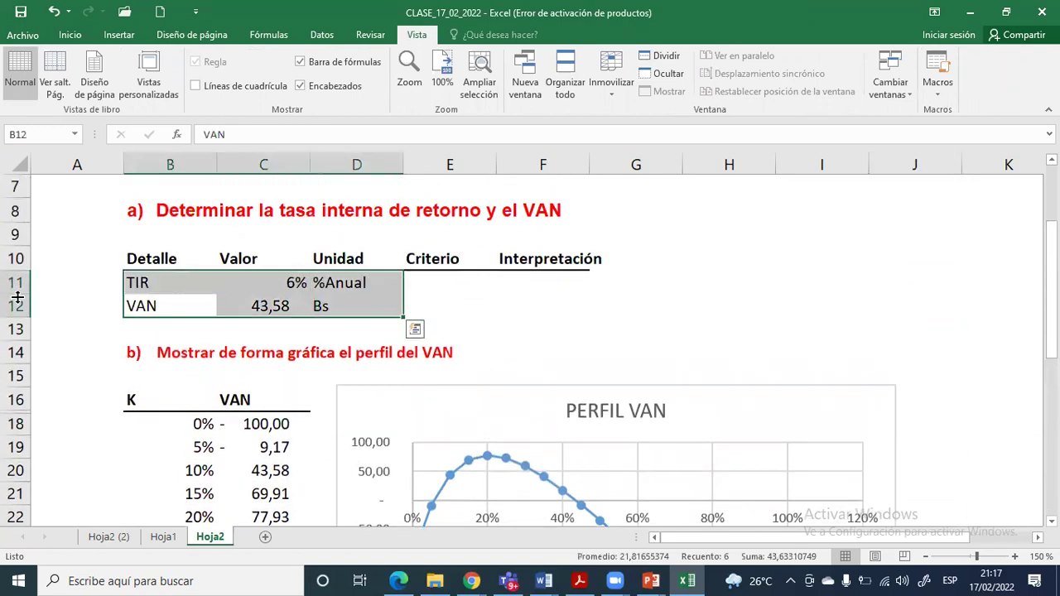
pyautogui.click(17, 305)
pyautogui.hotkey('ctrl', '+')
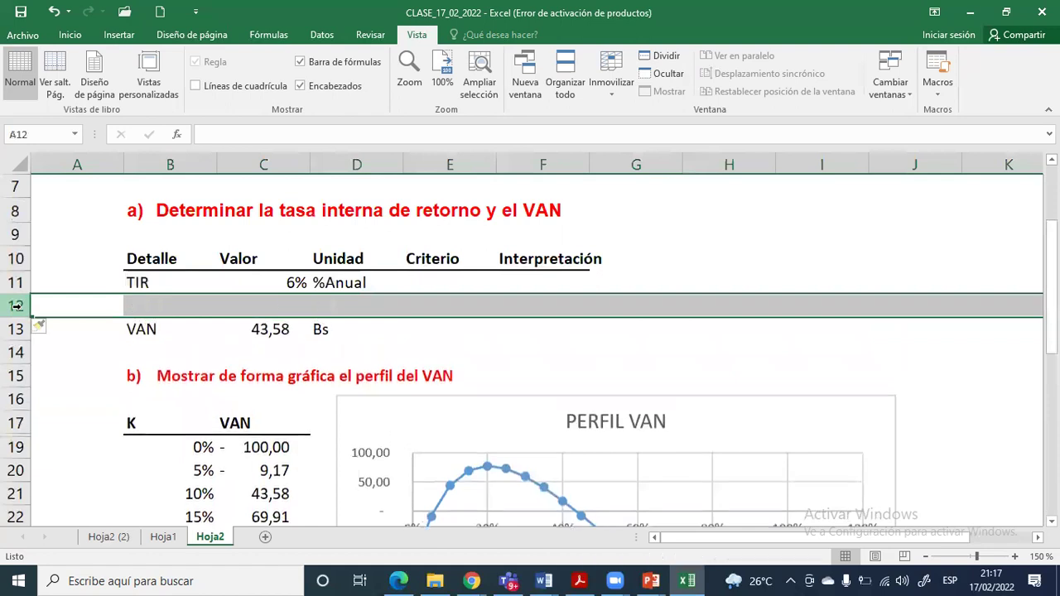
# Rename the TIR label in B11 as TIR-1 and copy it to B12
pyautogui.click(155, 281)
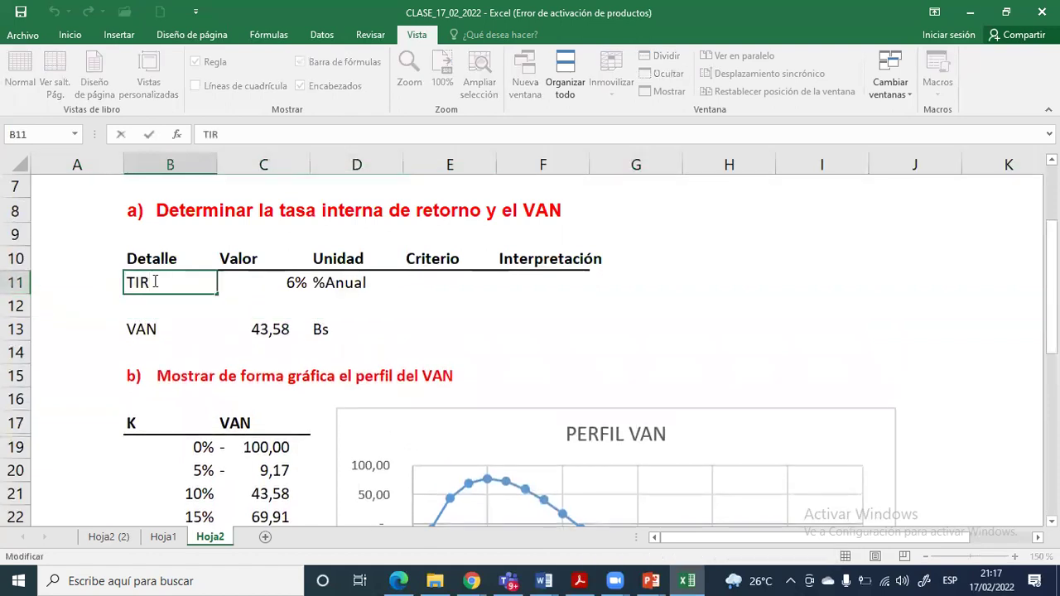
pyautogui.press('Return')
pyautogui.click(155, 282)
pyautogui.hotkey('ctrl', 'c')
pyautogui.press('Down')
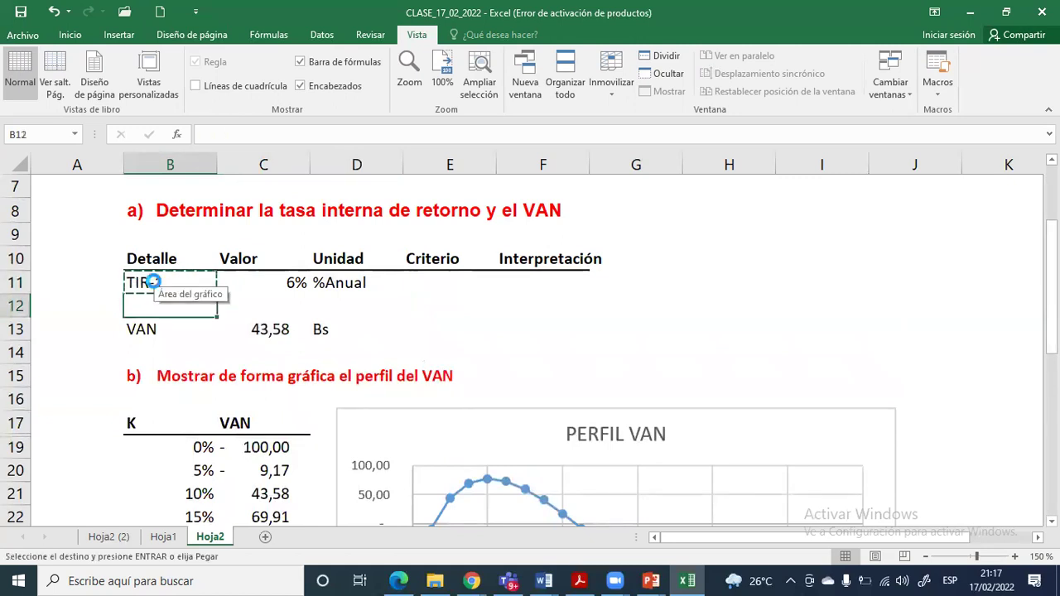
pyautogui.press('Return')
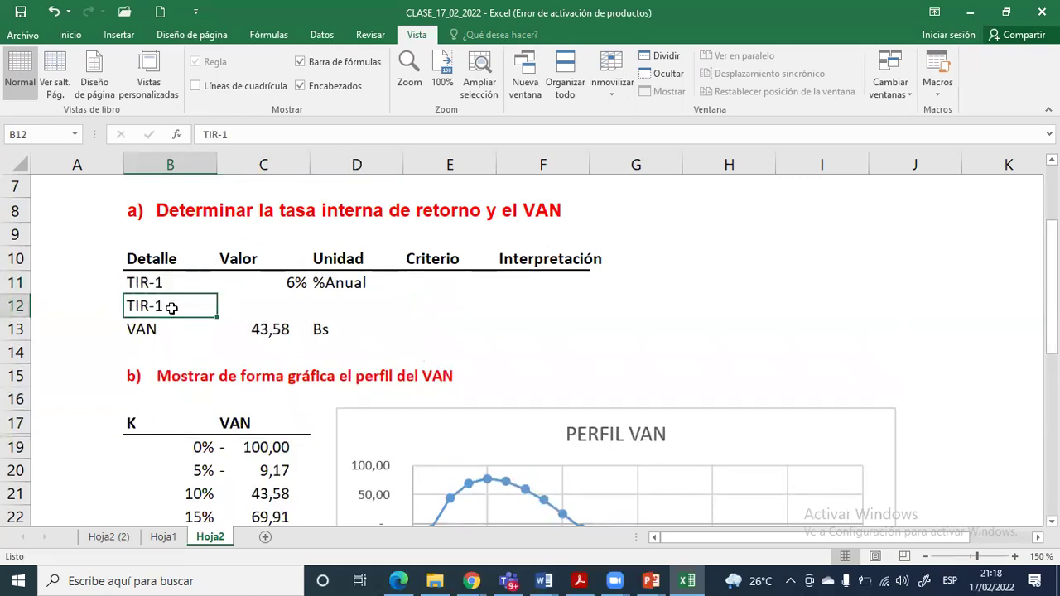
# Change the label in B12 to TIR-2 and check the 45% point on the VAN profile chart
pyautogui.doubleClick(171, 308)
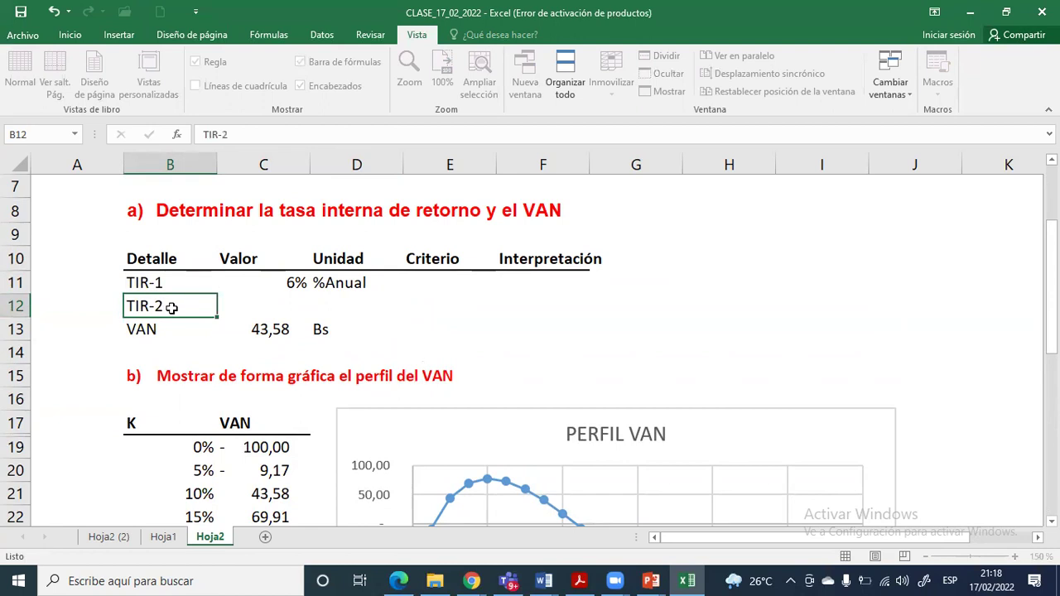
pyautogui.press('Return')
pyautogui.scroll(-2, 178, 315)
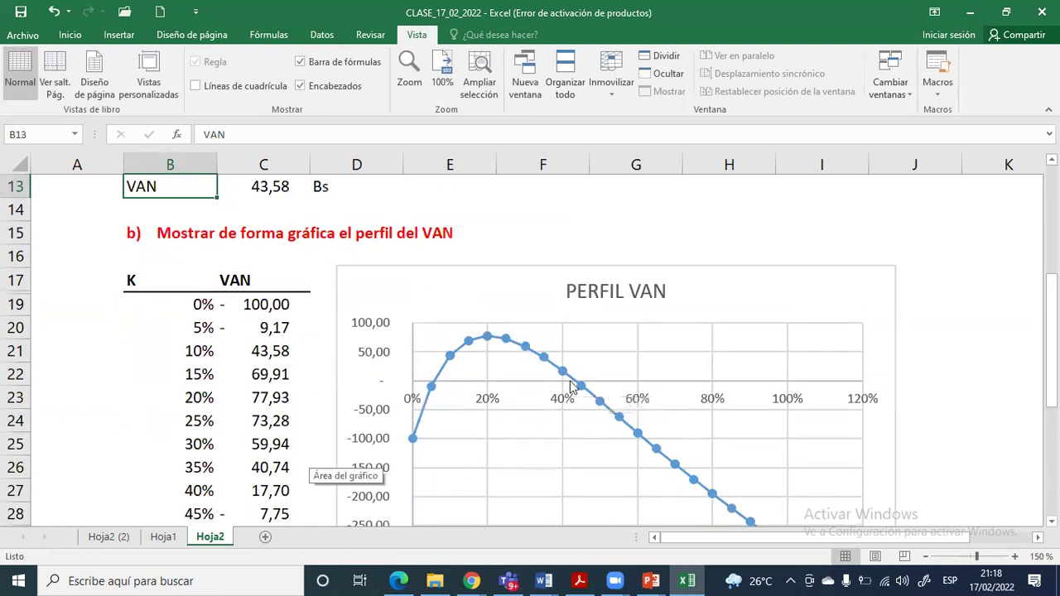
pyautogui.moveTo(579, 385)
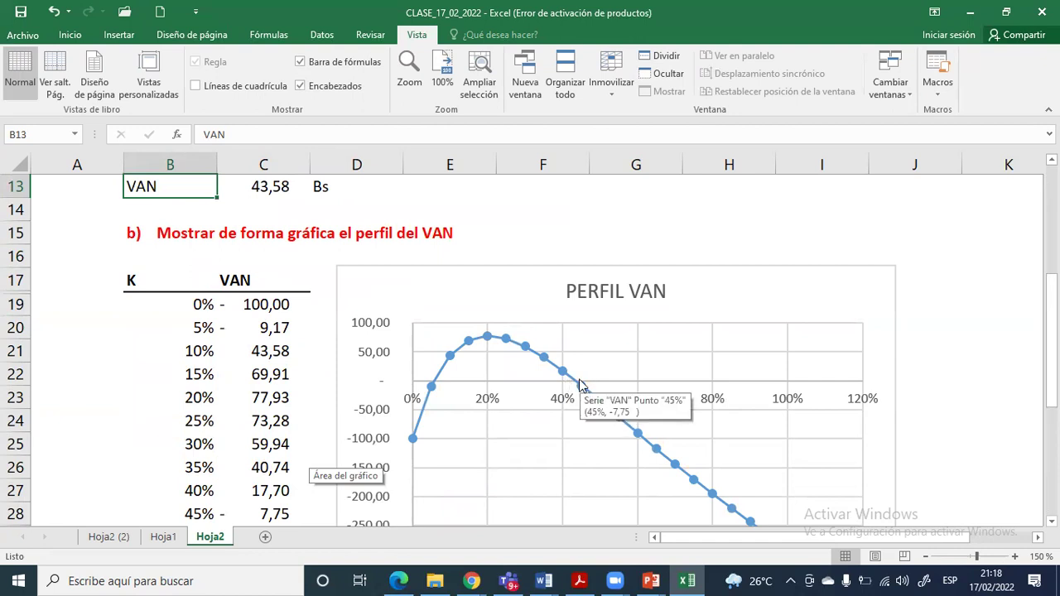
pyautogui.scroll(1, 580, 381)
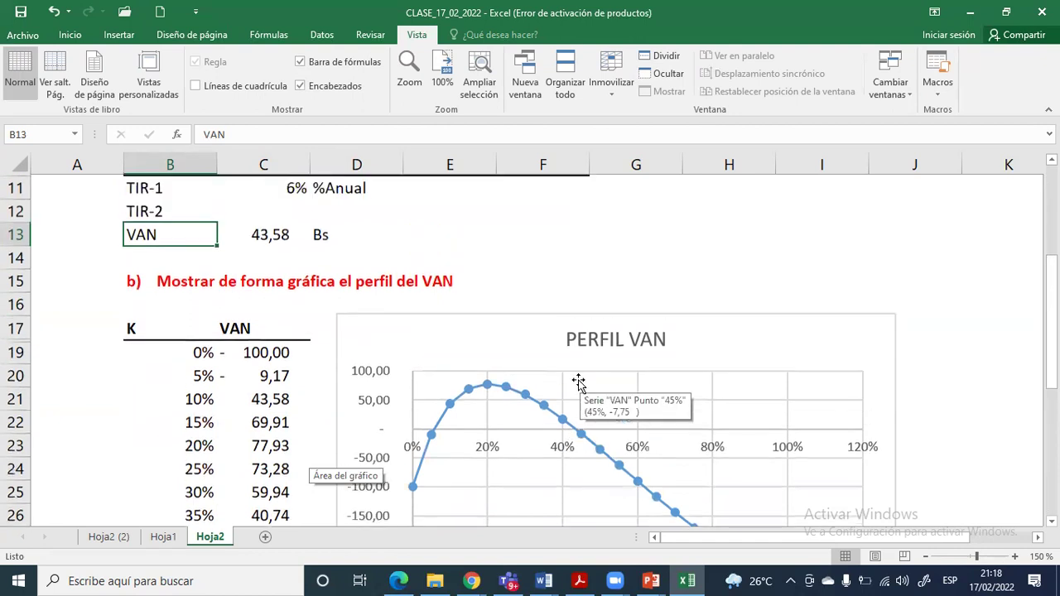
pyautogui.click(272, 240)
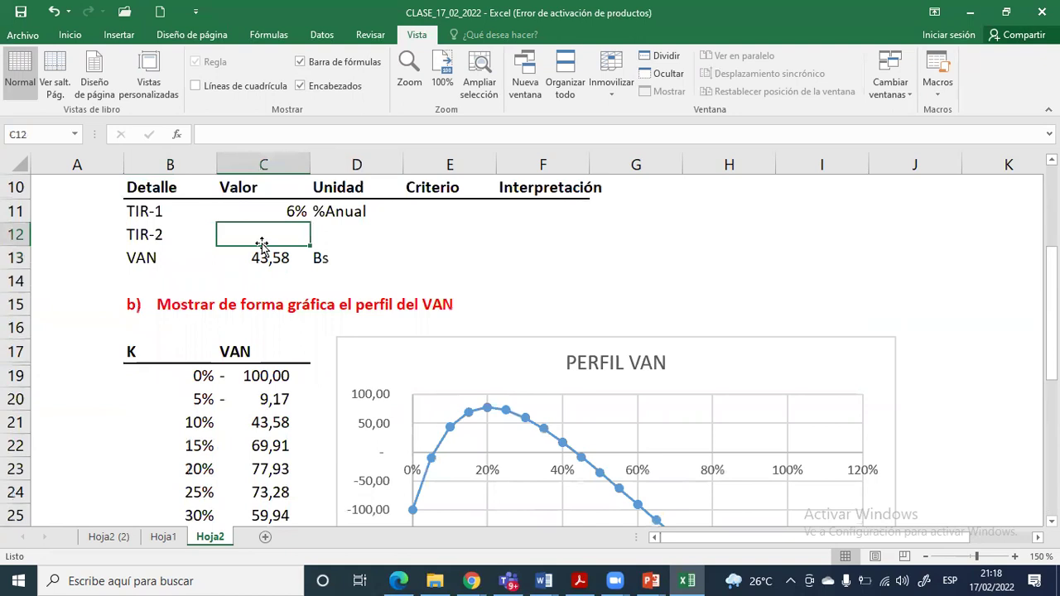
pyautogui.write('=tir')
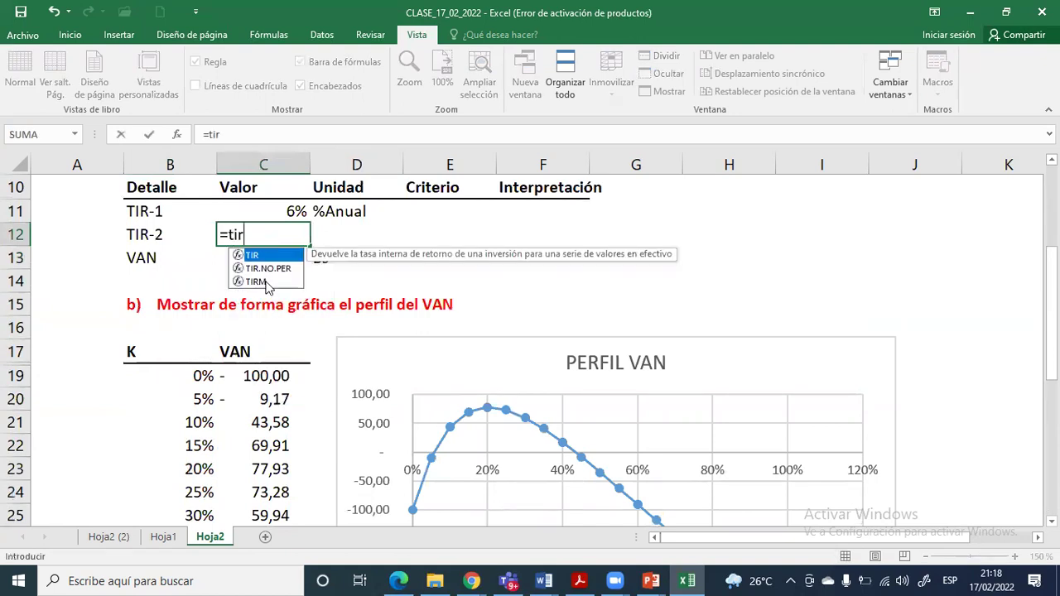
pyautogui.doubleClick(259, 282)
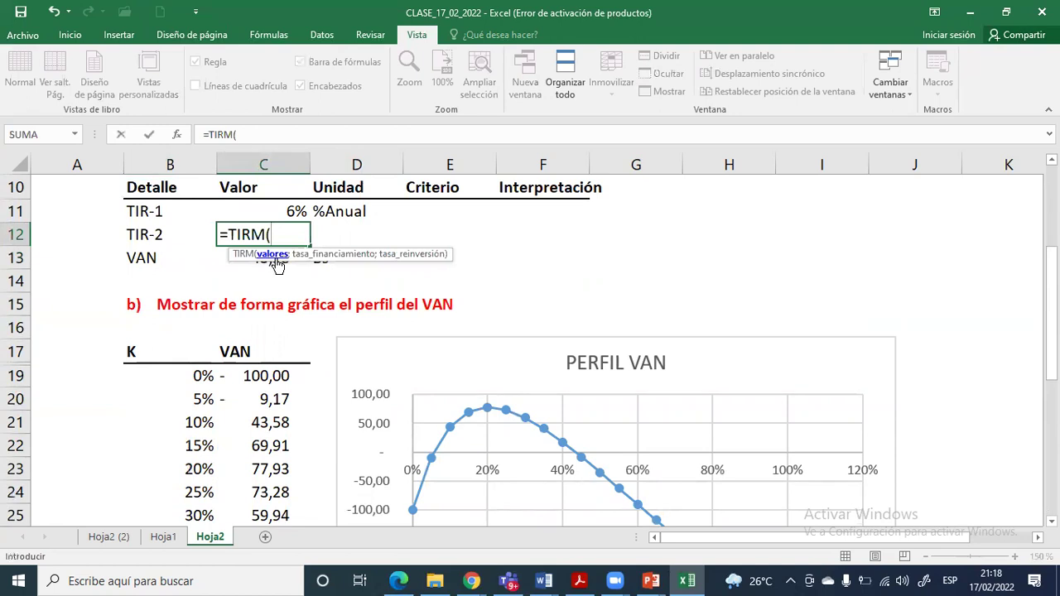
pyautogui.scroll(3, 277, 263)
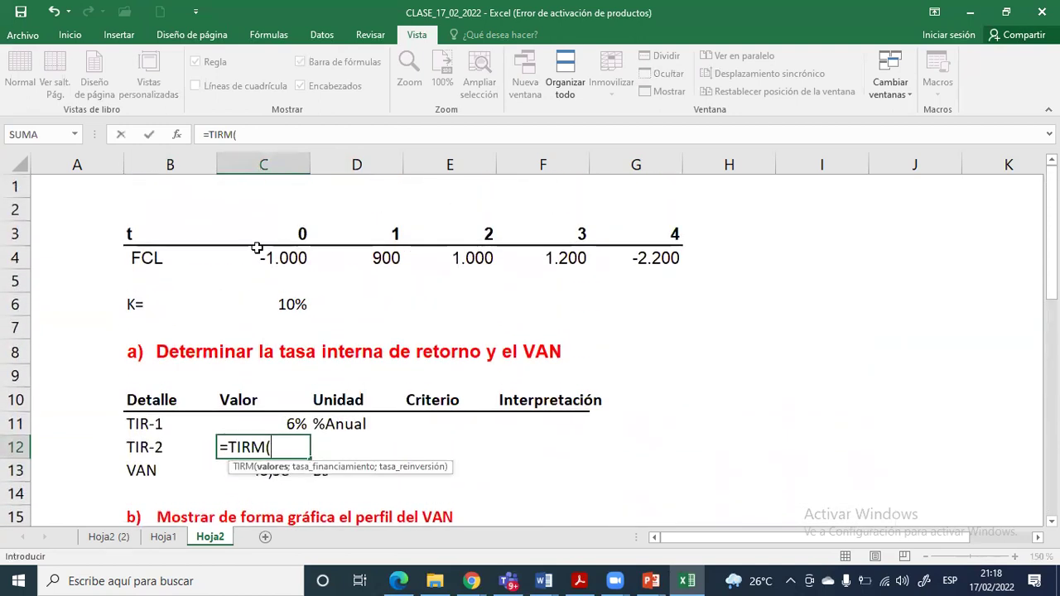
pyautogui.moveTo(256, 259); pyautogui.dragTo(608, 261)
pyautogui.scroll(-2, 530, 310)
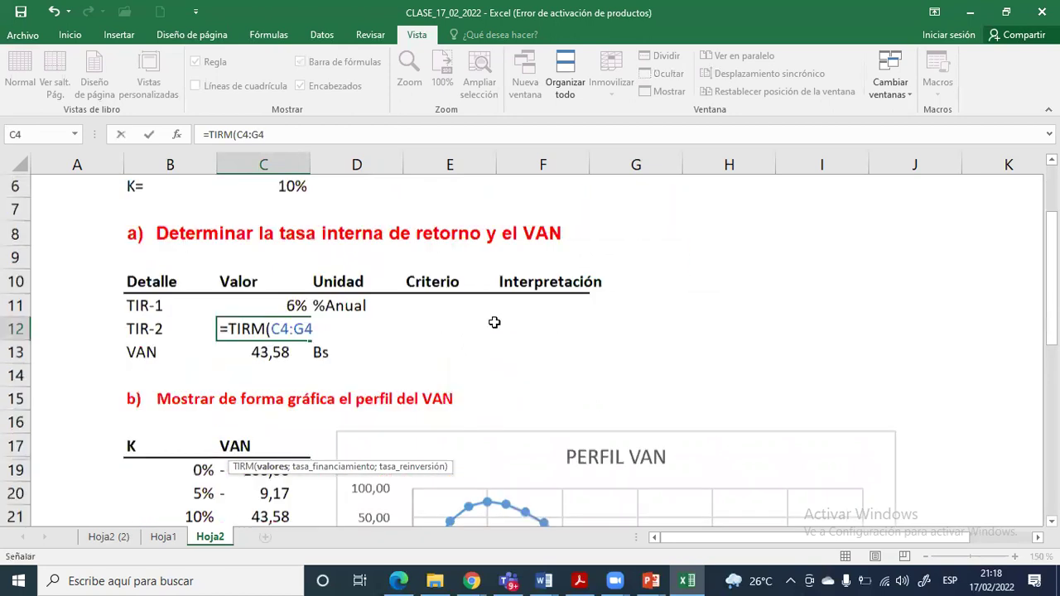
pyautogui.write(';')
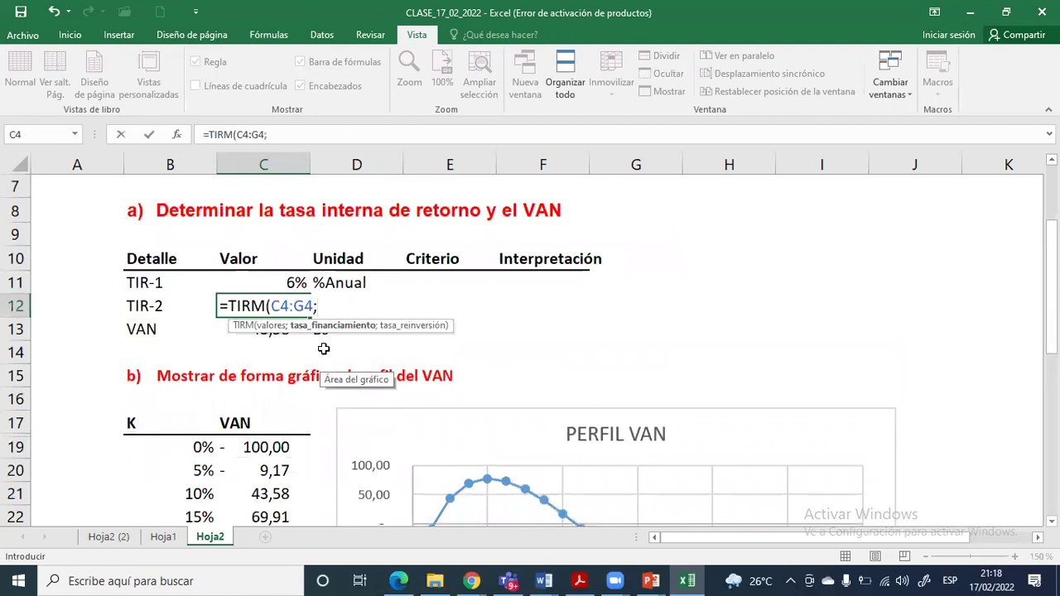
pyautogui.press('Escape')
# Calculate the second TIR in C12 from the FCL values with an estimate of 40%, using =TIR(C4:G4;40%)
pyautogui.write('=tim')
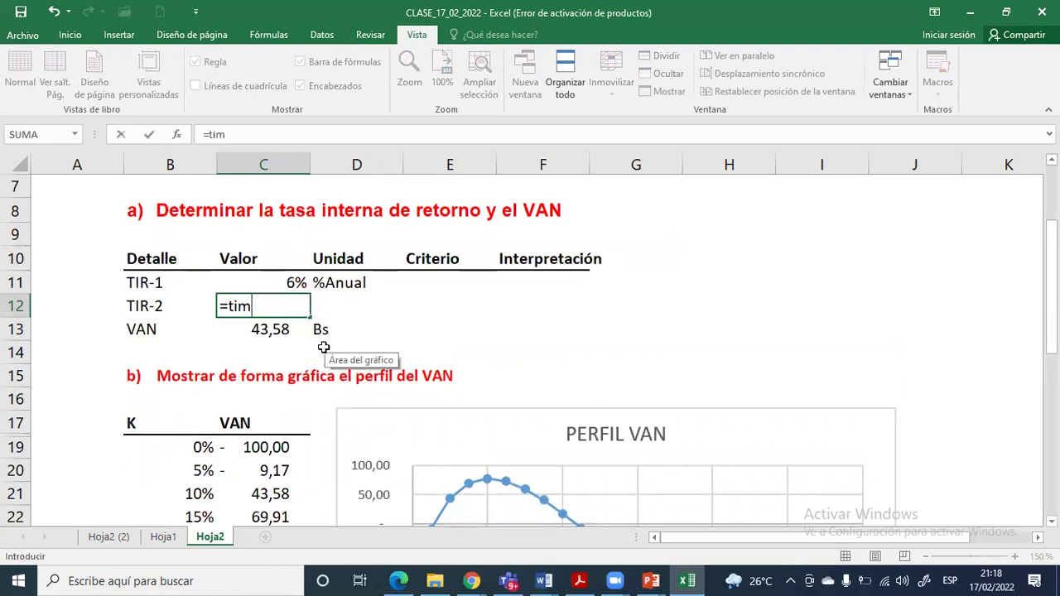
pyautogui.press('BackSpace')
pyautogui.write('r')
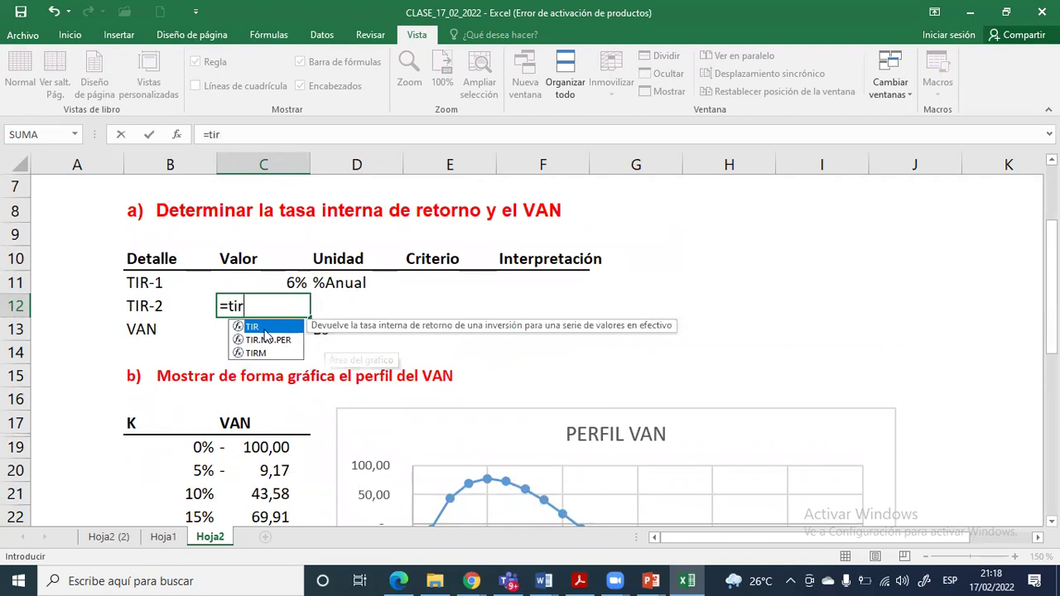
pyautogui.doubleClick(263, 327)
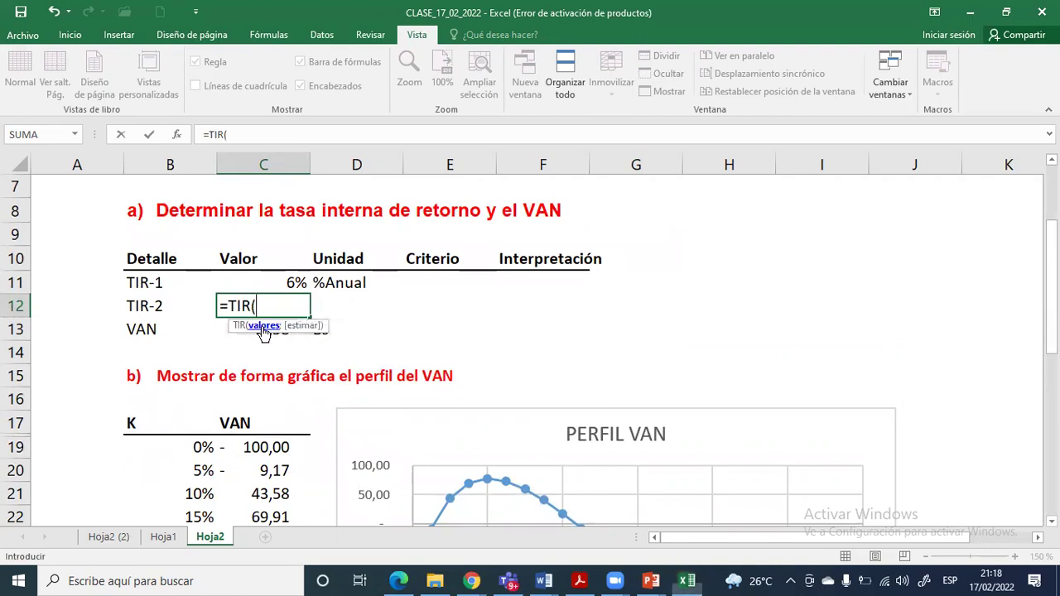
pyautogui.scroll(1, 568, 350)
pyautogui.scroll(1, 565, 344)
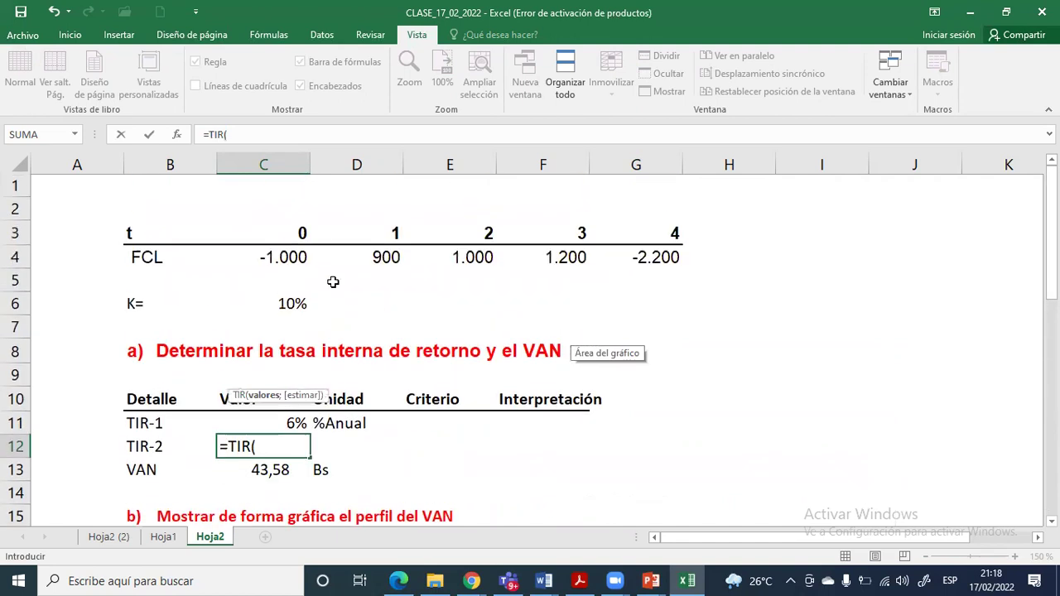
pyautogui.moveTo(253, 256); pyautogui.dragTo(654, 258)
pyautogui.scroll(-1, 542, 303)
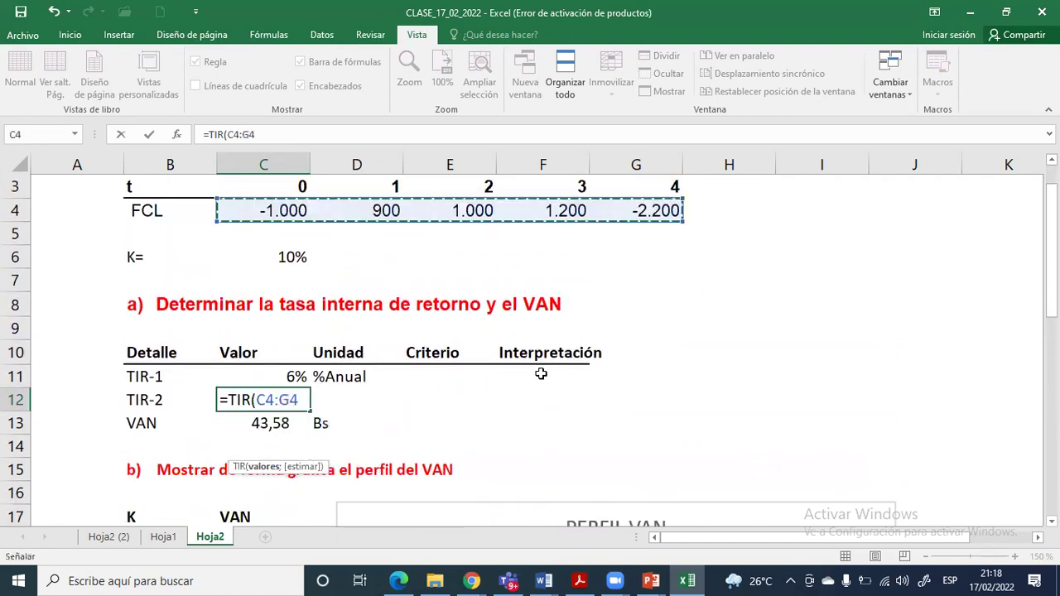
pyautogui.scroll(-1, 539, 365)
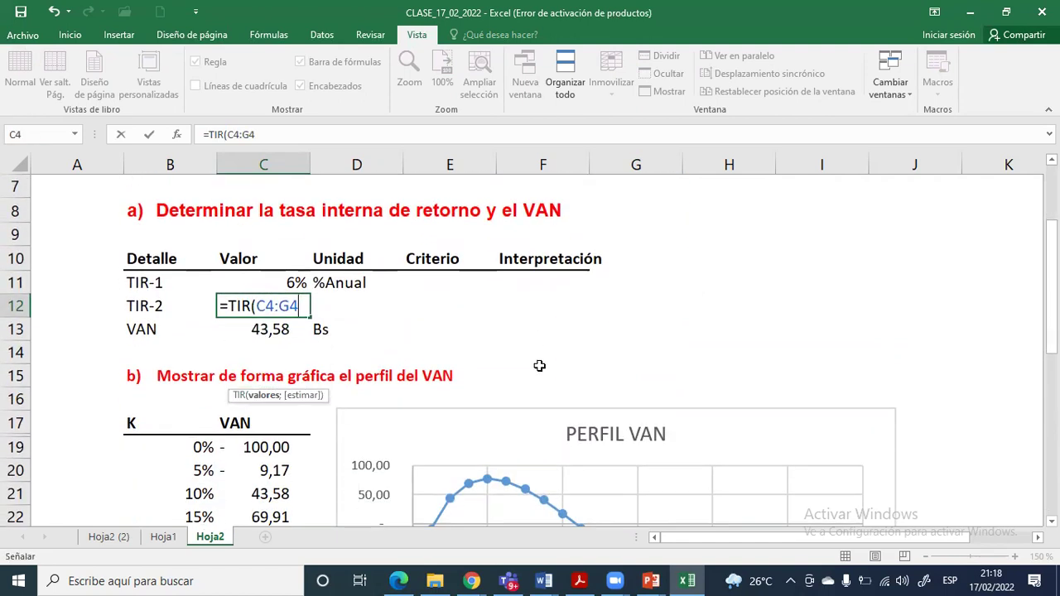
pyautogui.write(';')
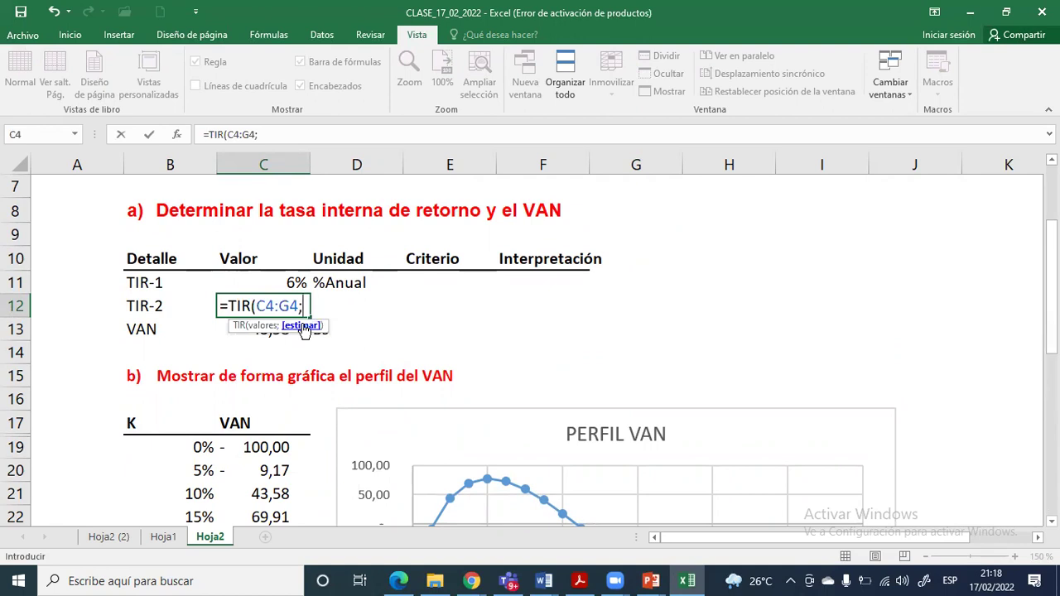
pyautogui.scroll(-1, 303, 329)
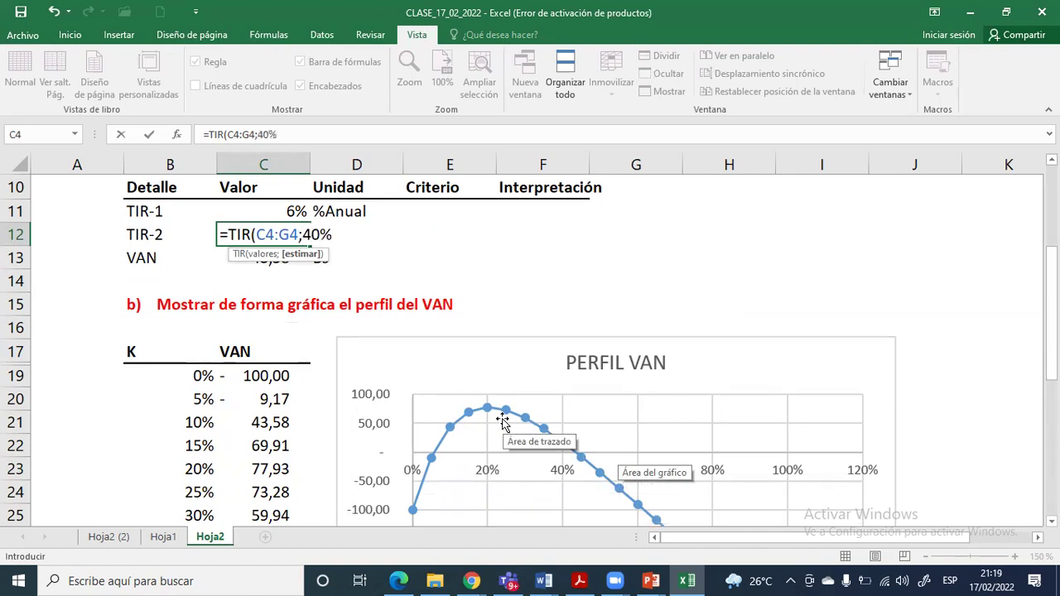
pyautogui.hotkey('ctrl', 'Return')
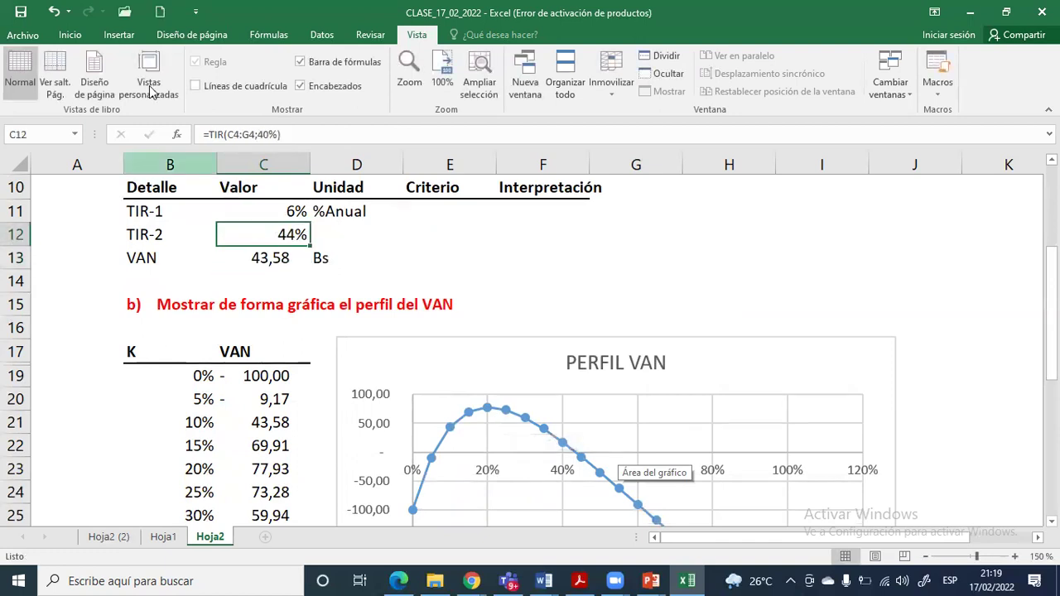
# Display the TIR-2 percentage in C12 with two decimal places
pyautogui.click(73, 37)
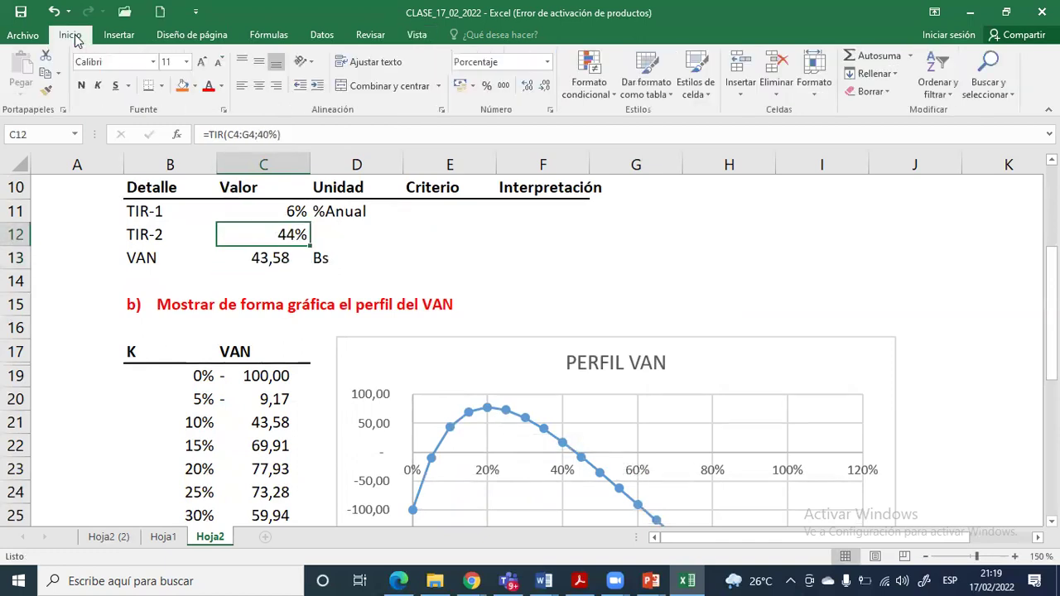
pyautogui.click(529, 89)
pyautogui.click(530, 89)
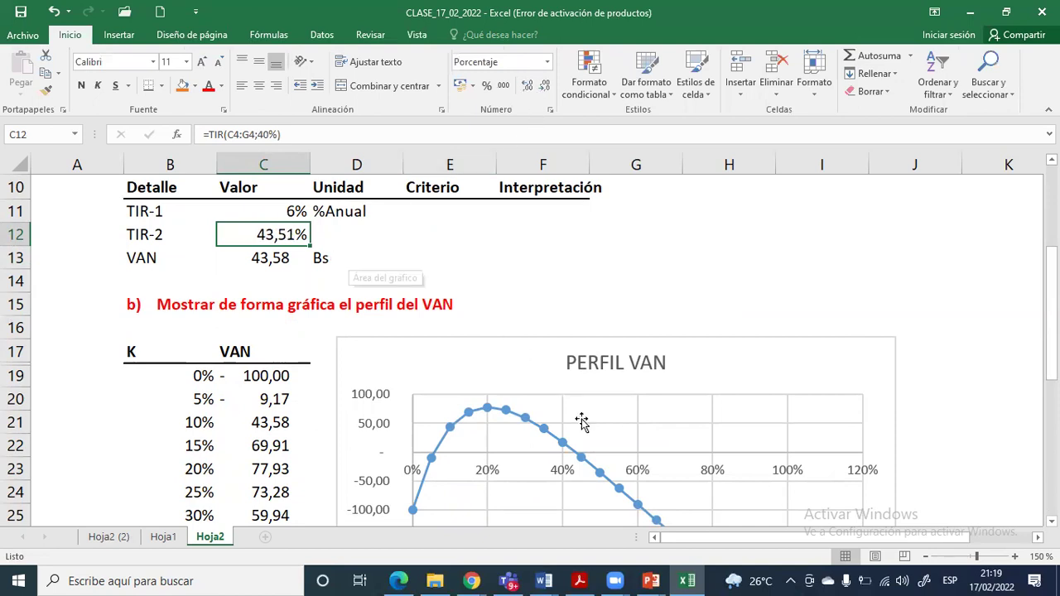
# Change the estimate in the TIR-2 formula in C12 to 60% and check the chart's 45% point
pyautogui.doubleClick(280, 237)
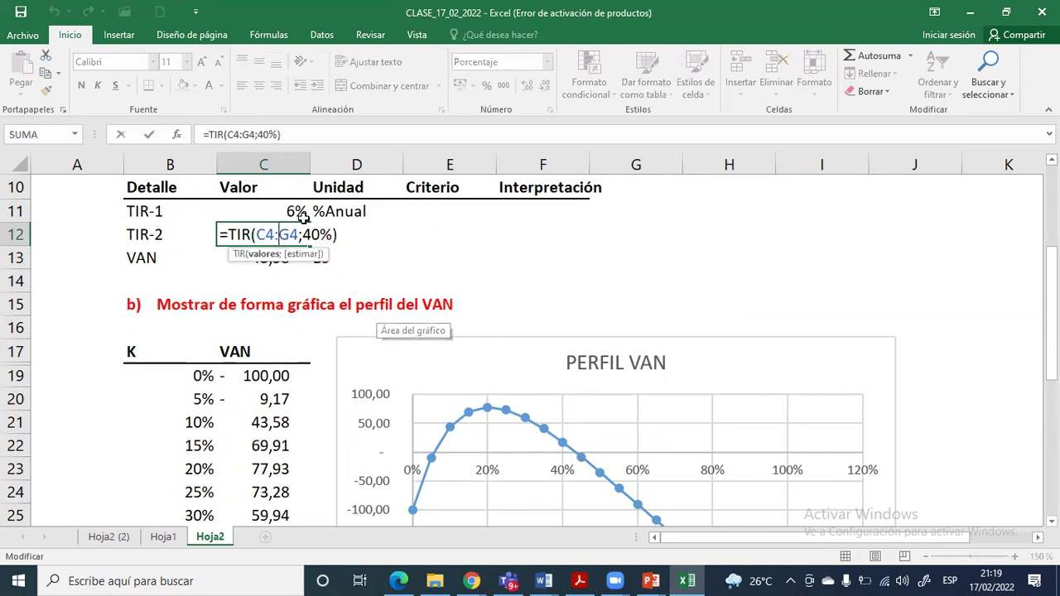
pyautogui.click(307, 237)
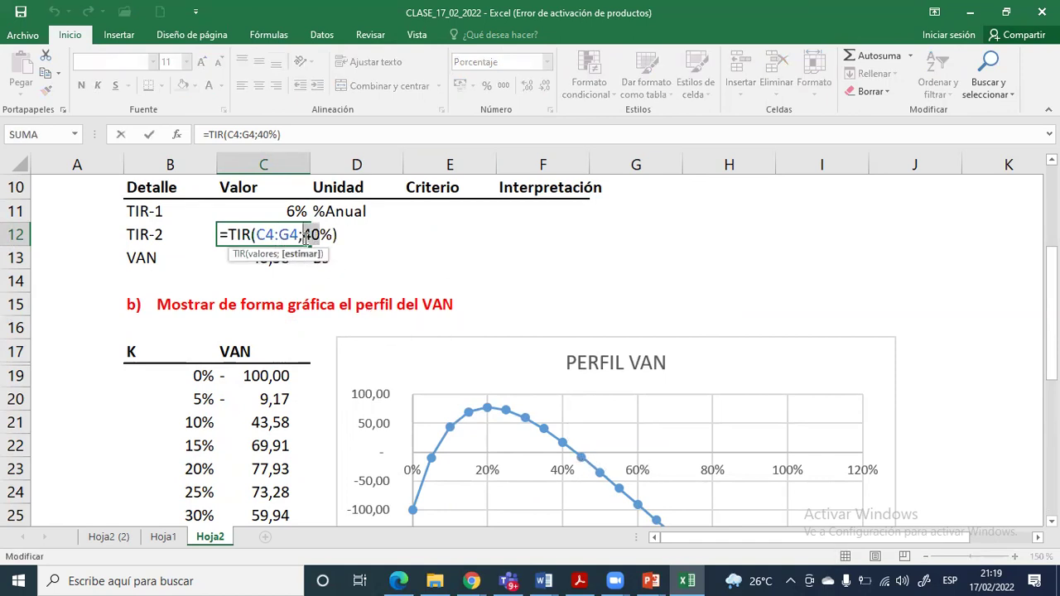
pyautogui.write('6')
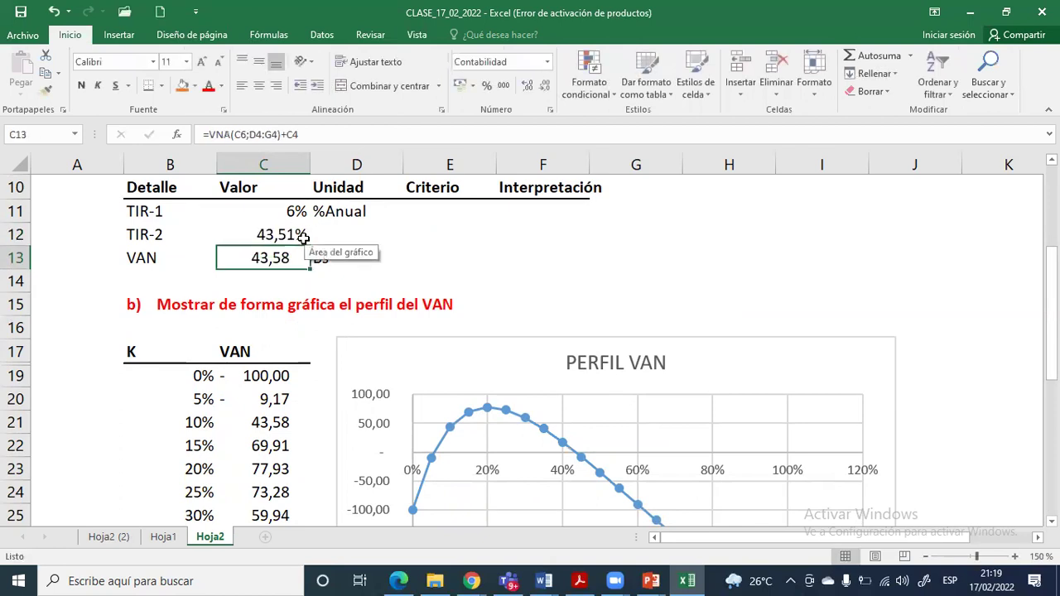
pyautogui.doubleClick(294, 235)
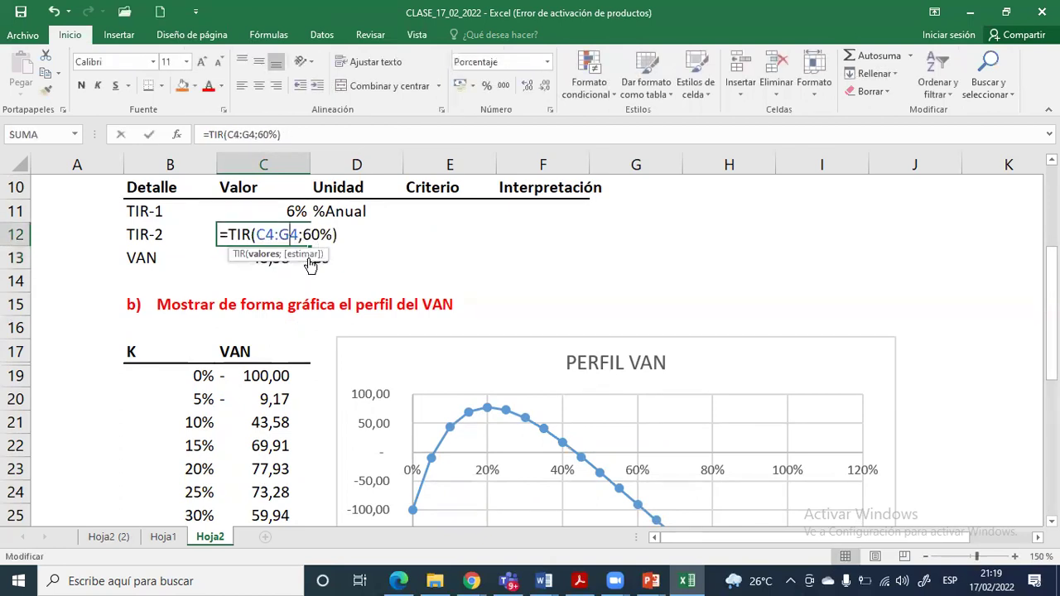
pyautogui.doubleClick(310, 235)
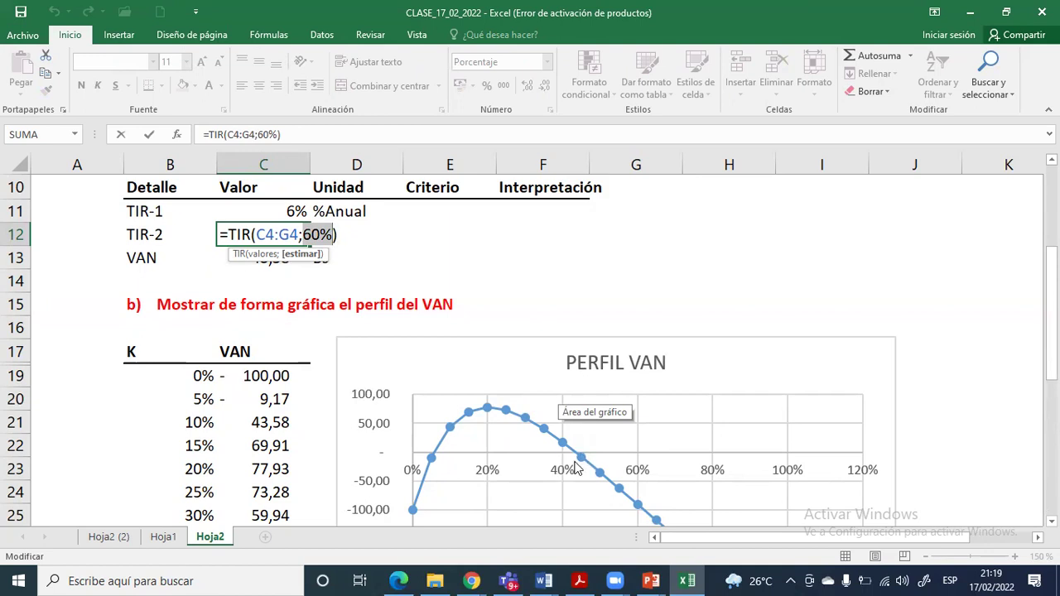
pyautogui.moveTo(577, 461)
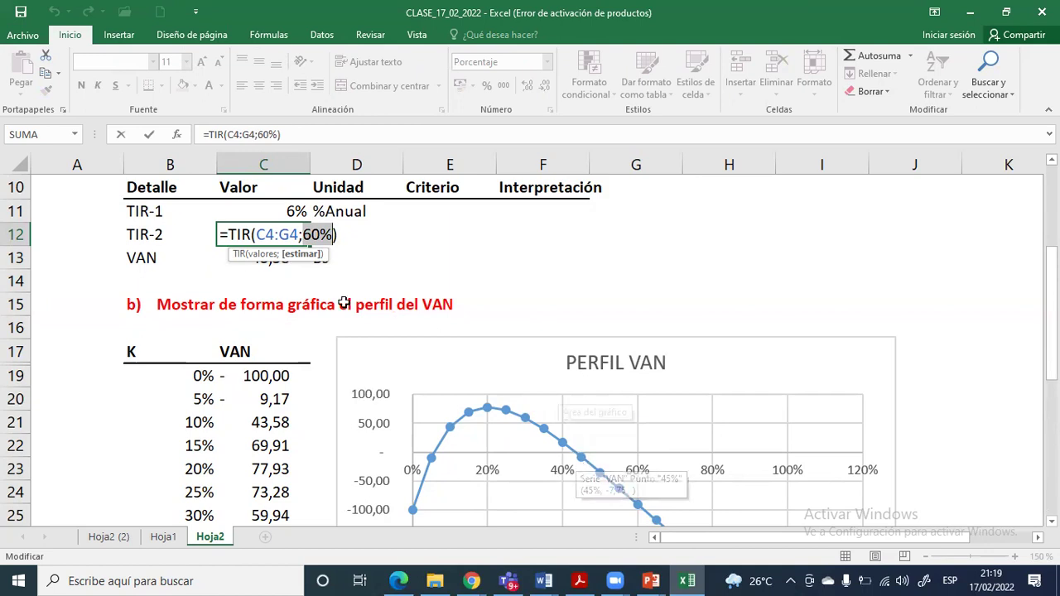
pyautogui.press('Return')
# Examine the TIR formulas in C11 and C12 and compare them with the chart's 5% point
pyautogui.doubleClick(291, 212)
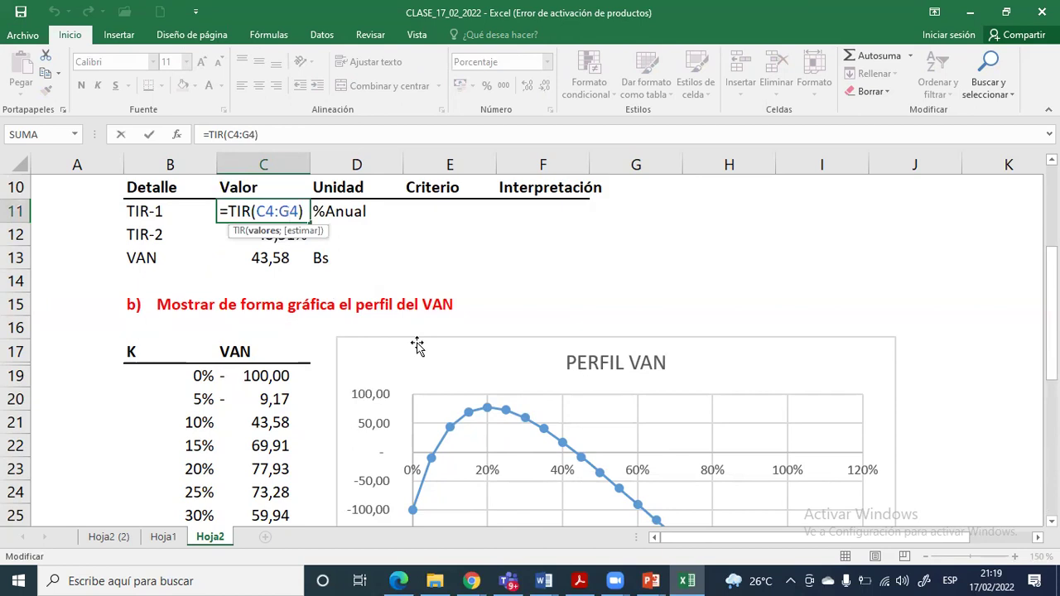
pyautogui.scroll(2, 447, 340)
pyautogui.scroll(-2, 476, 413)
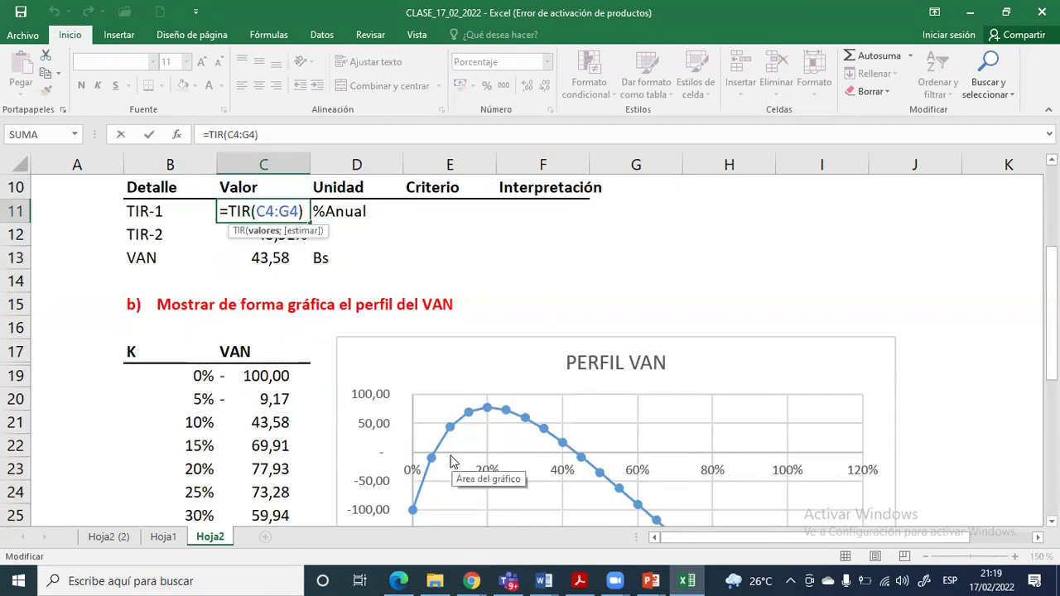
pyautogui.moveTo(431, 457)
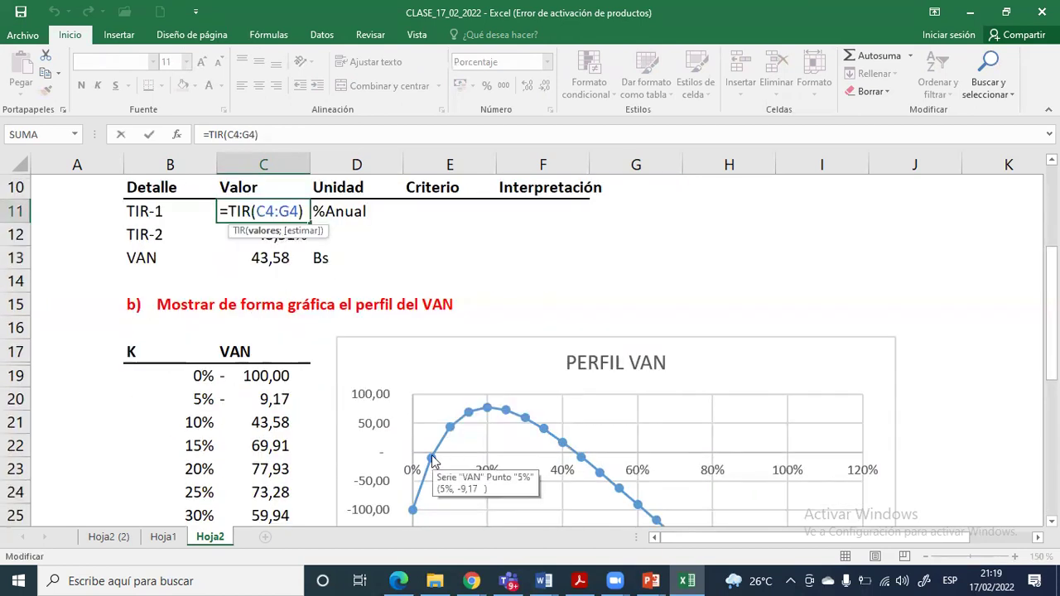
pyautogui.press('Escape')
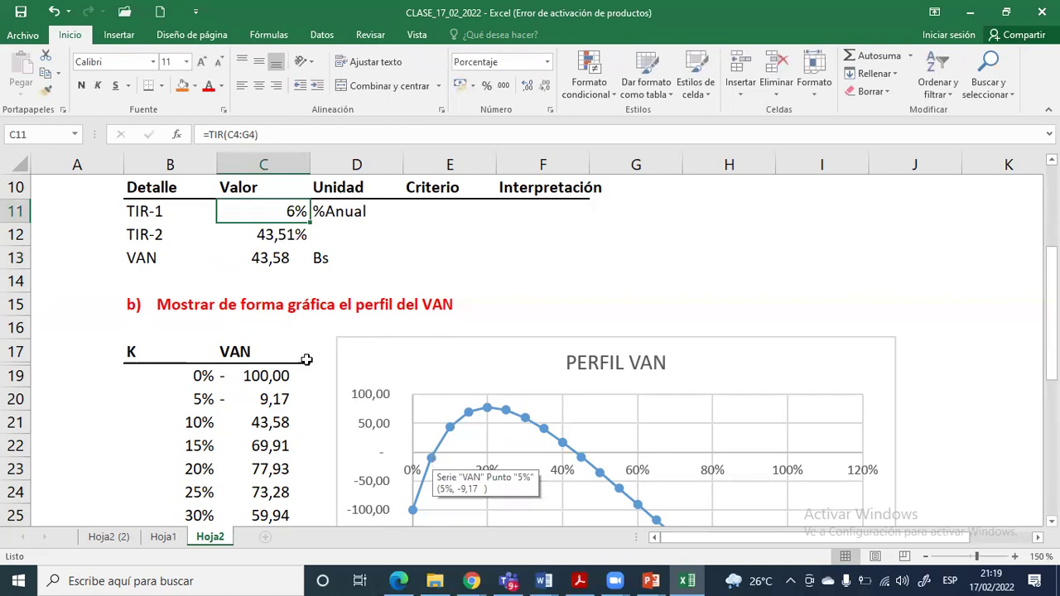
pyautogui.click(290, 235)
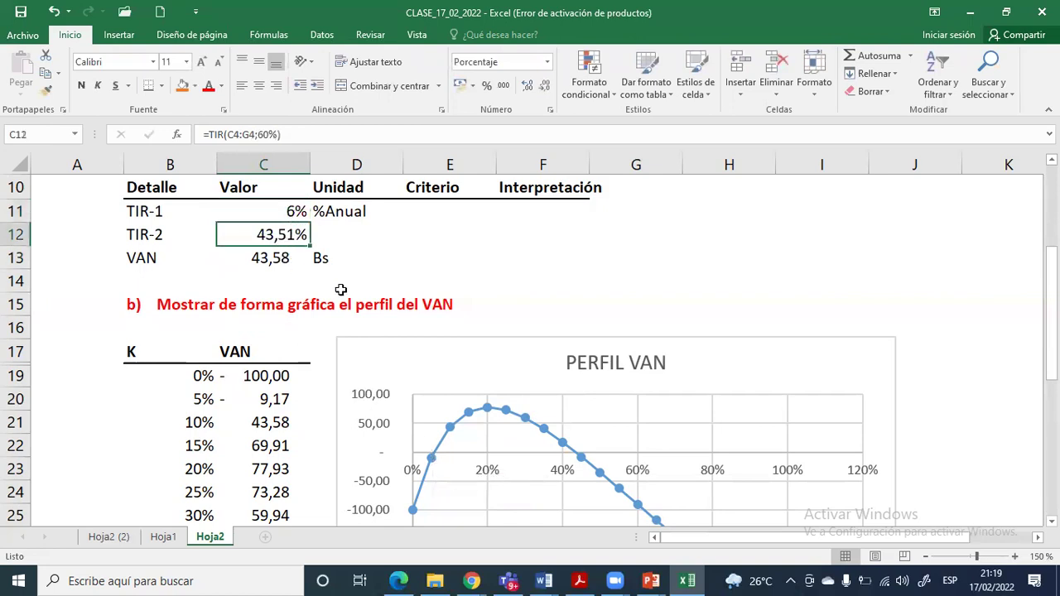
pyautogui.click(290, 217)
pyautogui.moveTo(290, 224); pyautogui.dragTo(291, 224)
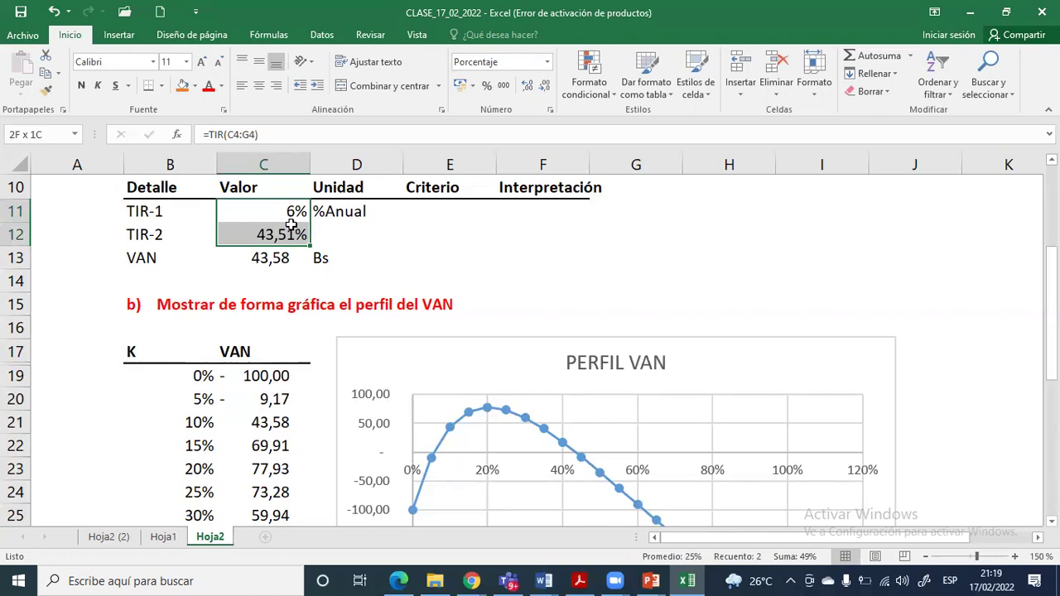
# Examine the signs of the FCL cash flows in row 4 from period 0 to period 4
pyautogui.scroll(2, 305, 264)
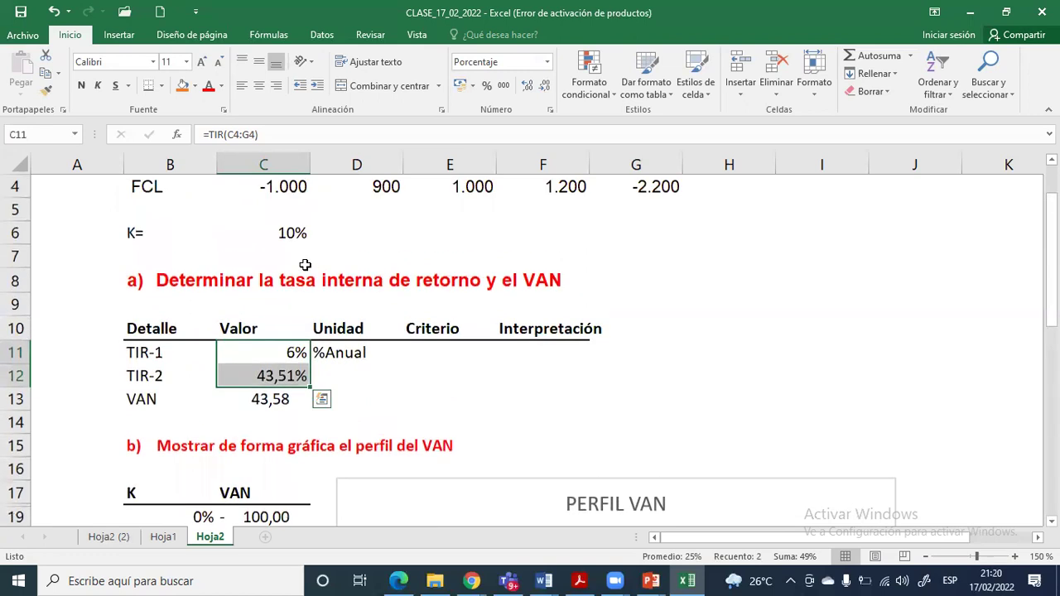
pyautogui.scroll(1, 305, 264)
pyautogui.moveTo(178, 234); pyautogui.dragTo(621, 260)
pyautogui.click(387, 261)
pyautogui.moveTo(457, 258); pyautogui.dragTo(571, 259)
pyautogui.click(654, 259)
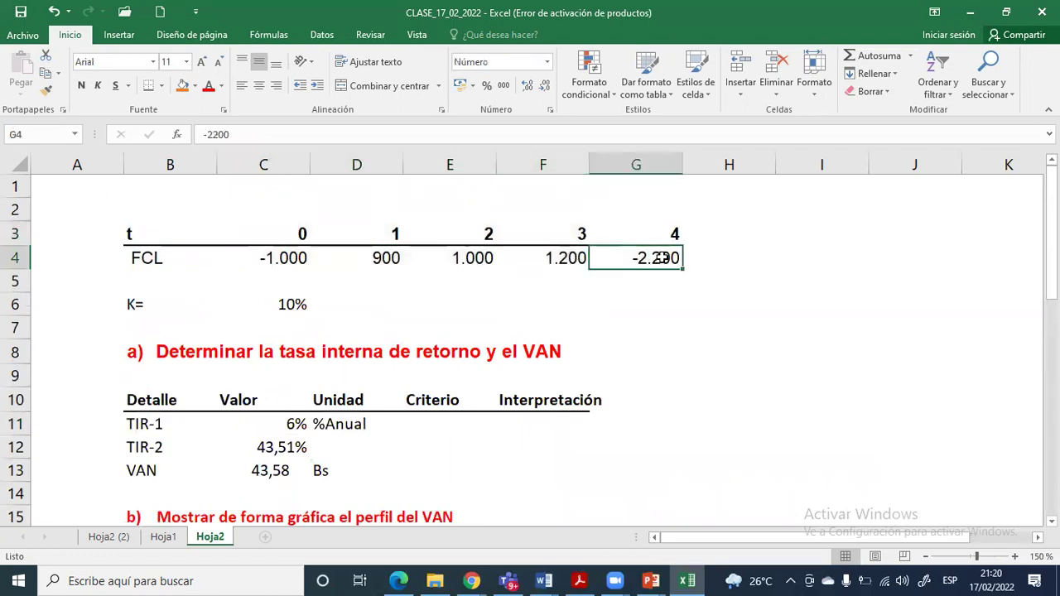
# Copy the %Anual unit from D11 into D12 for the TIR-2 row
pyautogui.scroll(-2, 660, 258)
pyautogui.scroll(-1, 656, 262)
pyautogui.moveTo(142, 211); pyautogui.dragTo(299, 234)
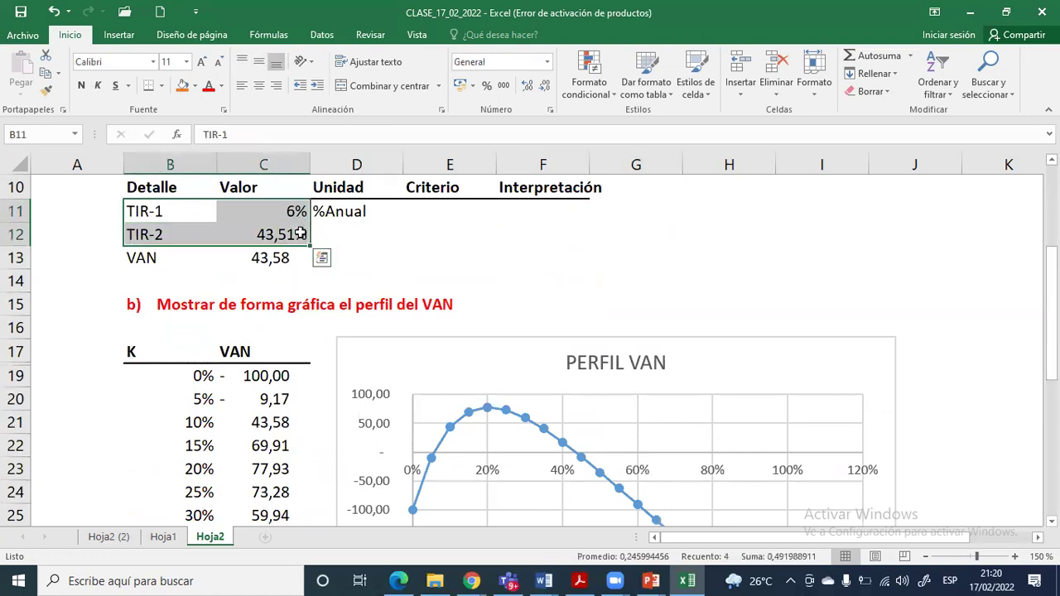
pyautogui.moveTo(133, 209); pyautogui.dragTo(268, 230)
pyautogui.click(341, 213)
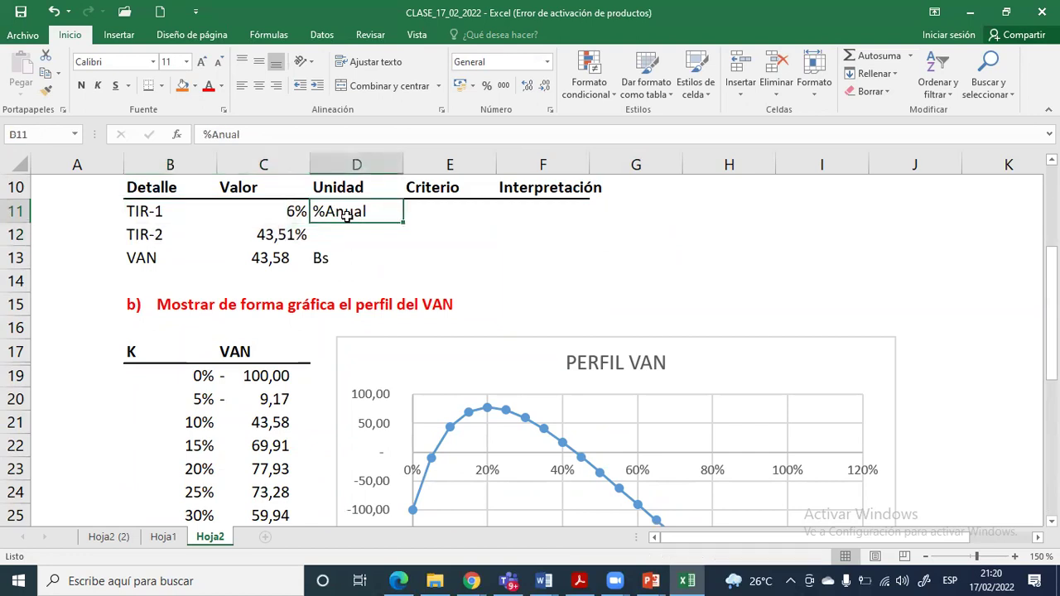
pyautogui.hotkey('ctrl', 'c')
pyautogui.press('Down')
pyautogui.press('Return')
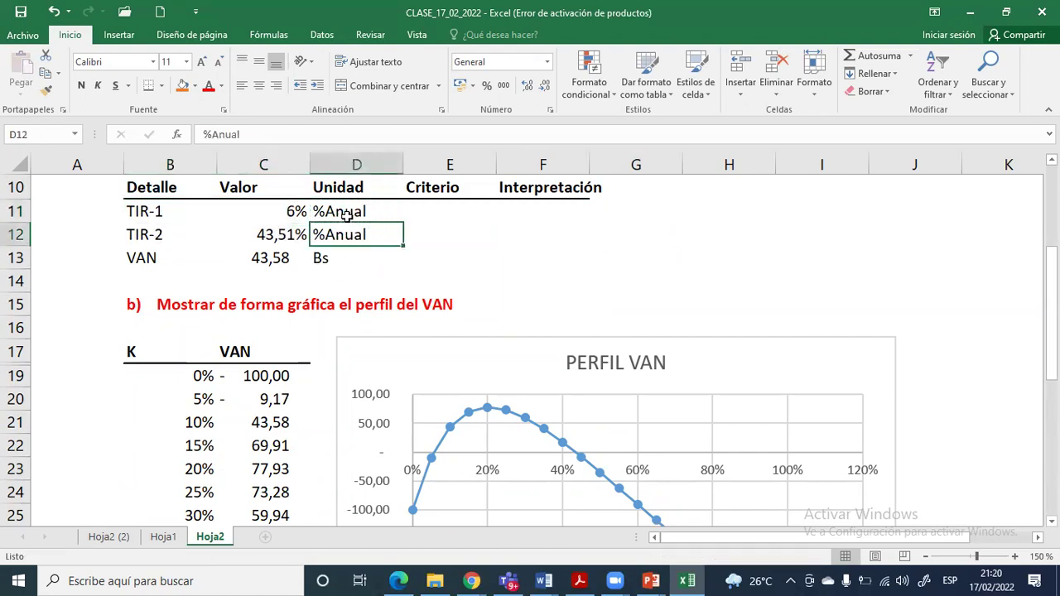
# Insert a row between TIR-2 and VAN in the results table and label it TIRM in B13
pyautogui.click(15, 258)
pyautogui.hotkey('ctrl', '+')
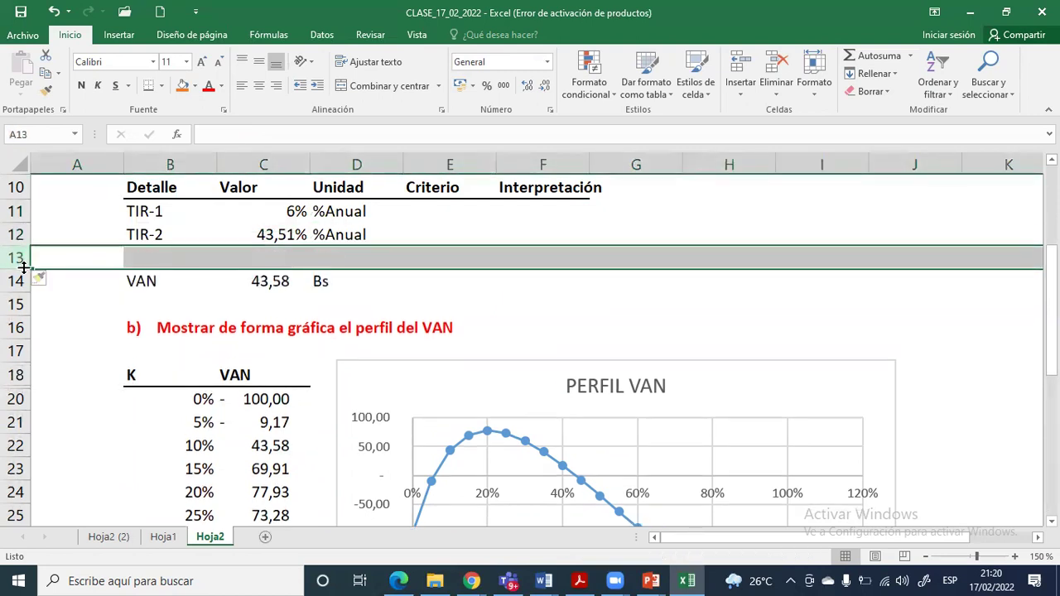
pyautogui.press('Right')
pyautogui.moveTo(23, 266); pyautogui.dragTo(28, 253)
pyautogui.doubleClick(29, 253)
pyautogui.hotkey('ctrl', 'z')
pyautogui.hotkey('ctrl', 'y')
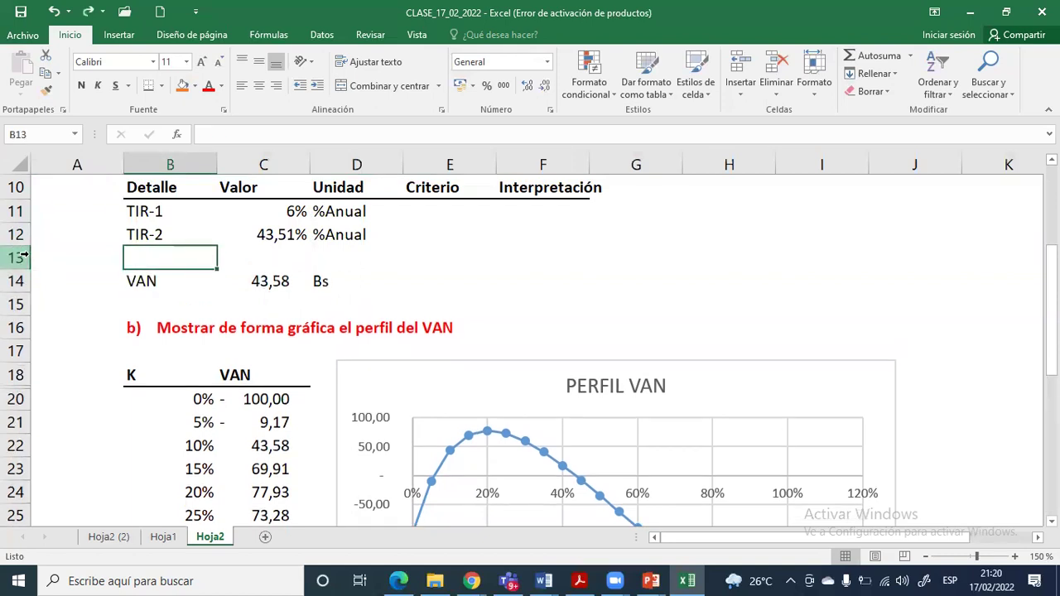
pyautogui.write('TIRM')
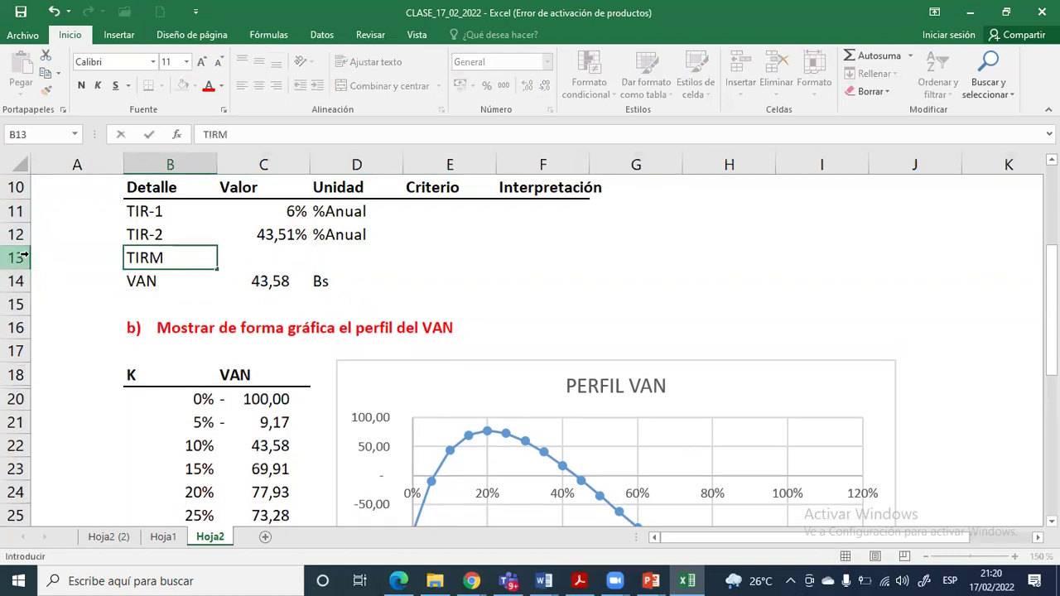
# Copy the %Anual unit from D12 into D13 for the TIRM row
pyautogui.press('Right')
pyautogui.press('Right')
pyautogui.press('Up')
pyautogui.hotkey('ctrl', 'c')
pyautogui.press('Down')
pyautogui.hotkey('ctrl', 'v')
pyautogui.press('Escape')
pyautogui.press('Left')
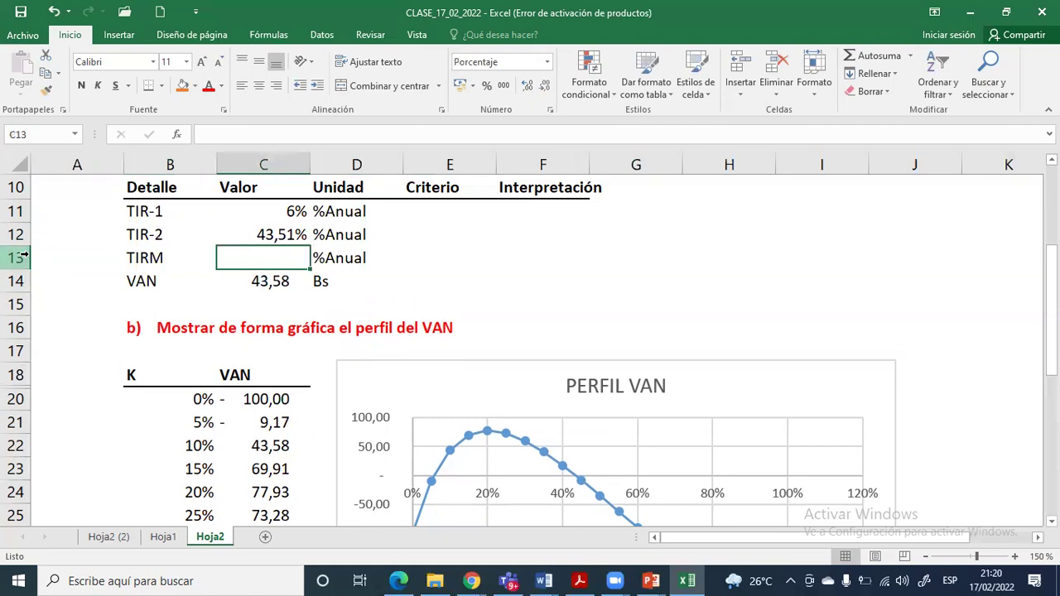
# Begin a TIRM formula in C13 with the FCL cash flows C4:G4 as its values
pyautogui.scroll(-1, 363, 376)
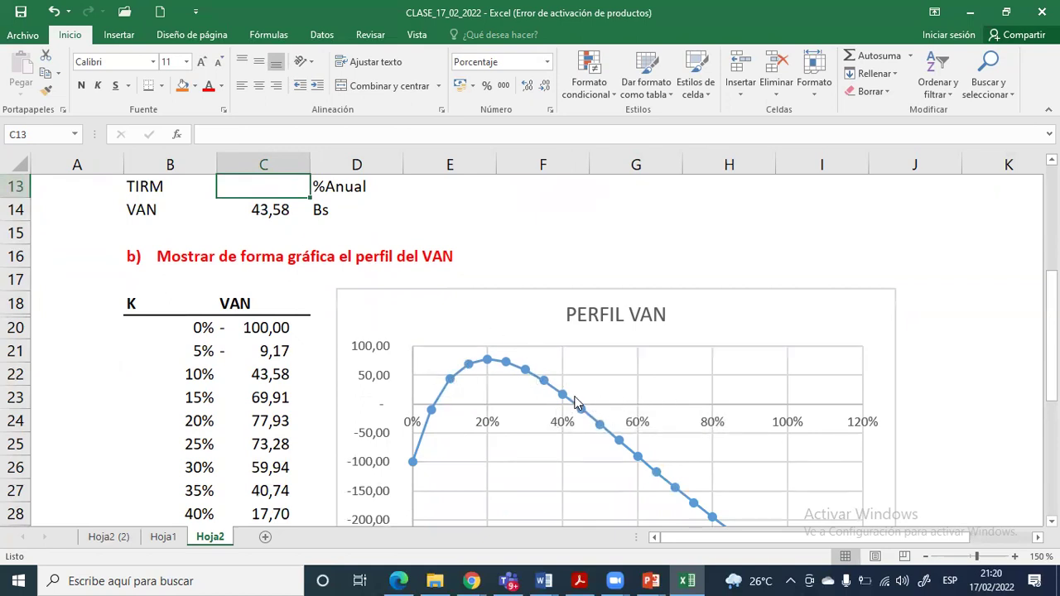
pyautogui.scroll(1, 529, 375)
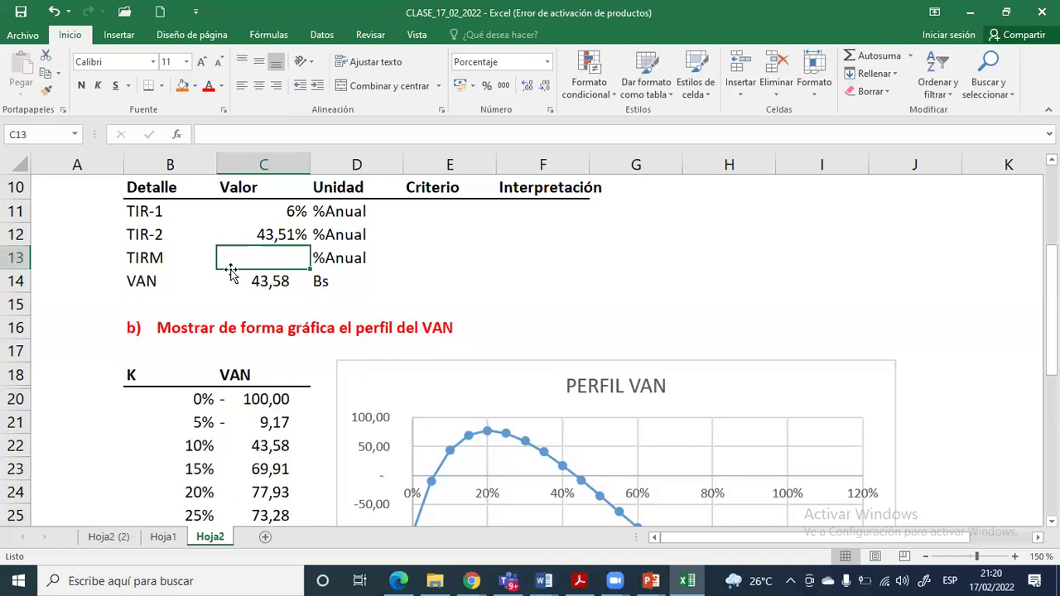
pyautogui.write('=tirm')
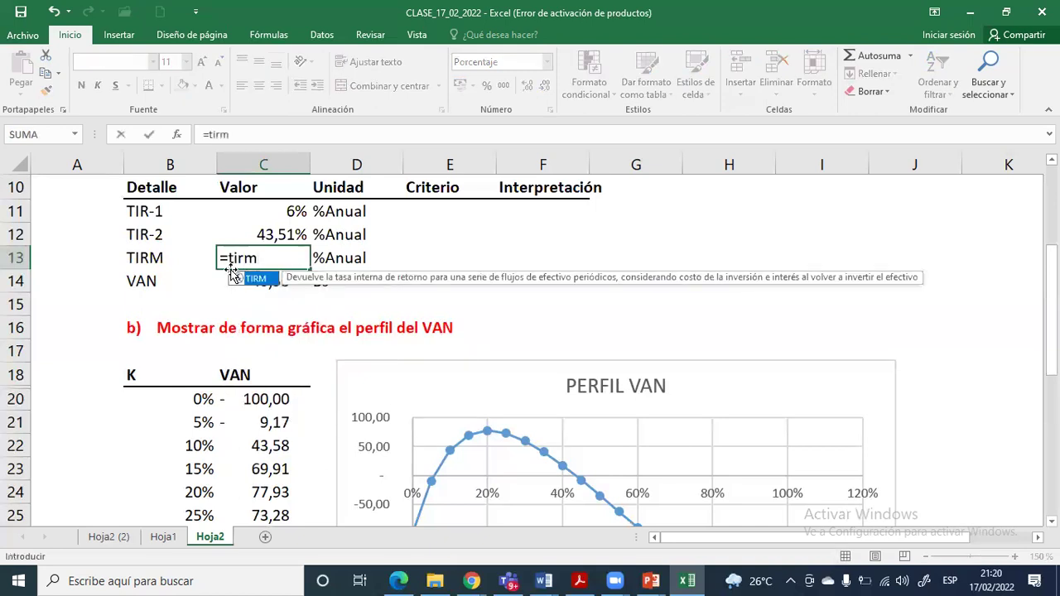
pyautogui.press('Tab')
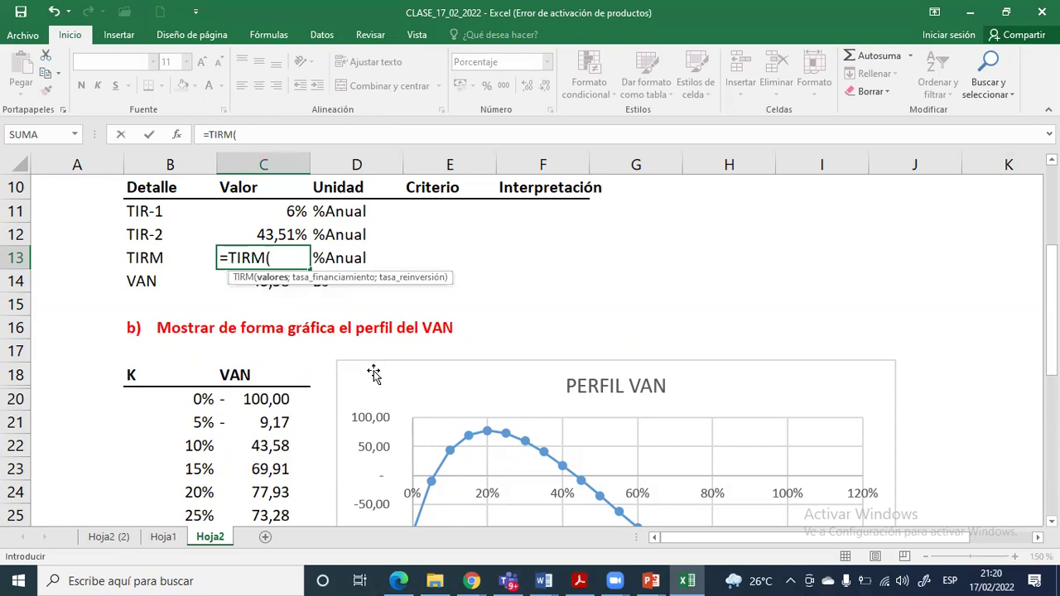
pyautogui.scroll(3, 302, 339)
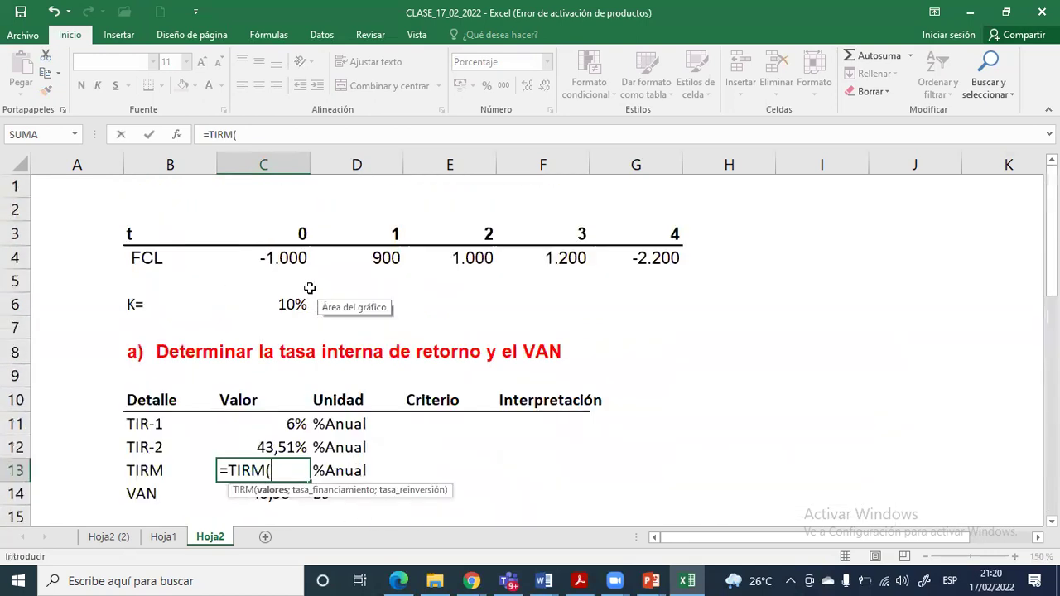
pyautogui.moveTo(291, 261); pyautogui.dragTo(660, 258)
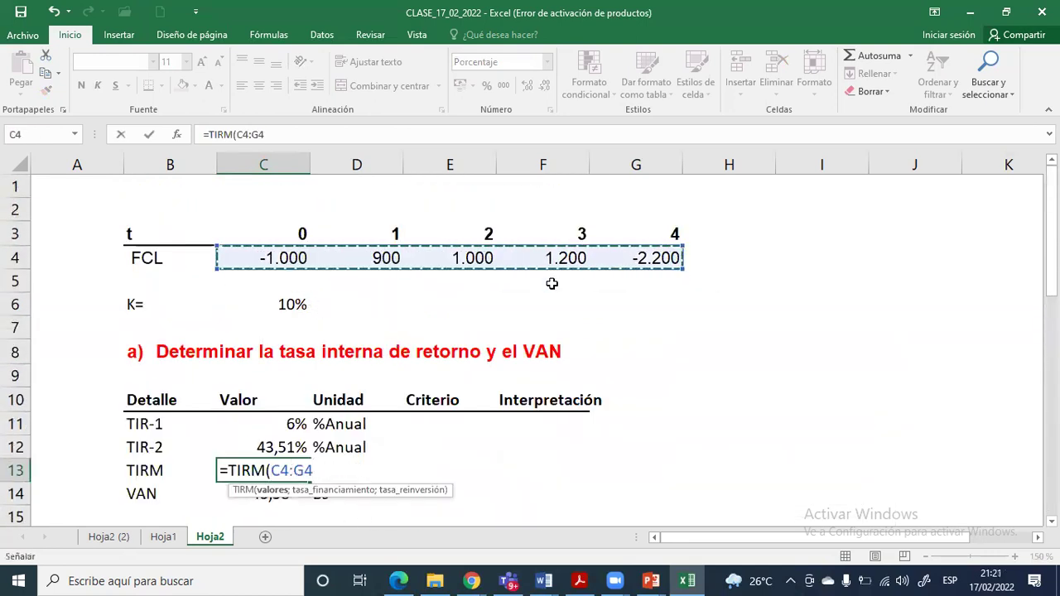
pyautogui.scroll(-2, 530, 318)
pyautogui.write(';')
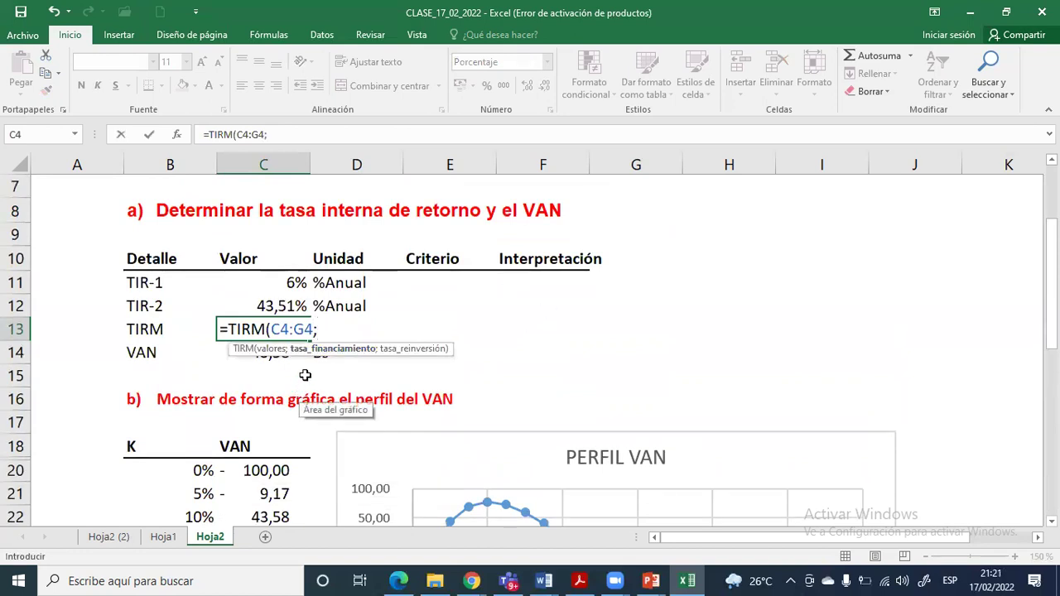
# Complete the TIRM formula in C13 using C6 as both the financing rate and the reinvestment rate
pyautogui.scroll(2, 308, 352)
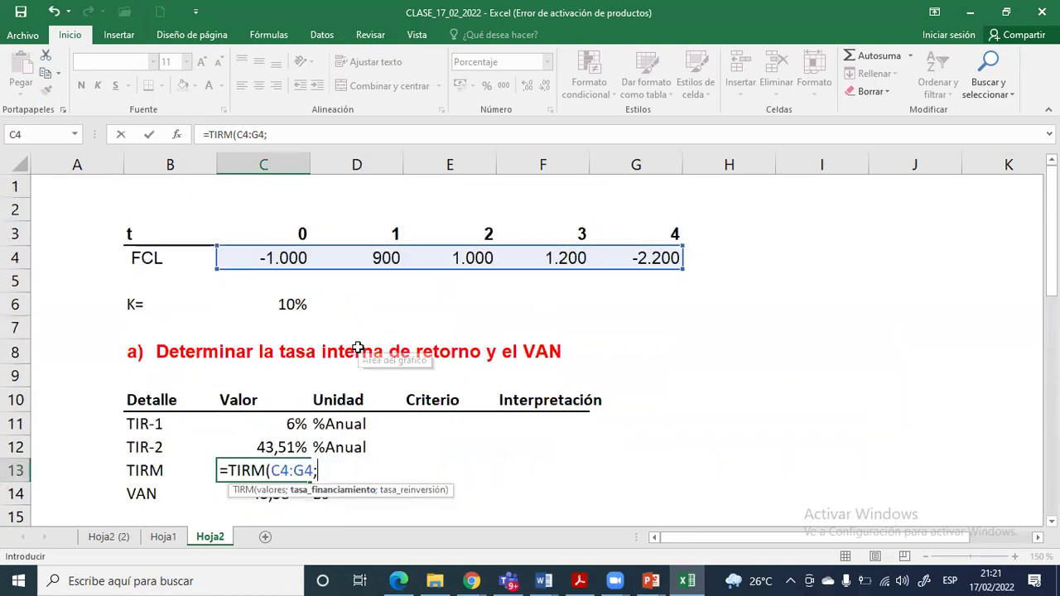
pyautogui.click(291, 296)
pyautogui.scroll(-2, 355, 363)
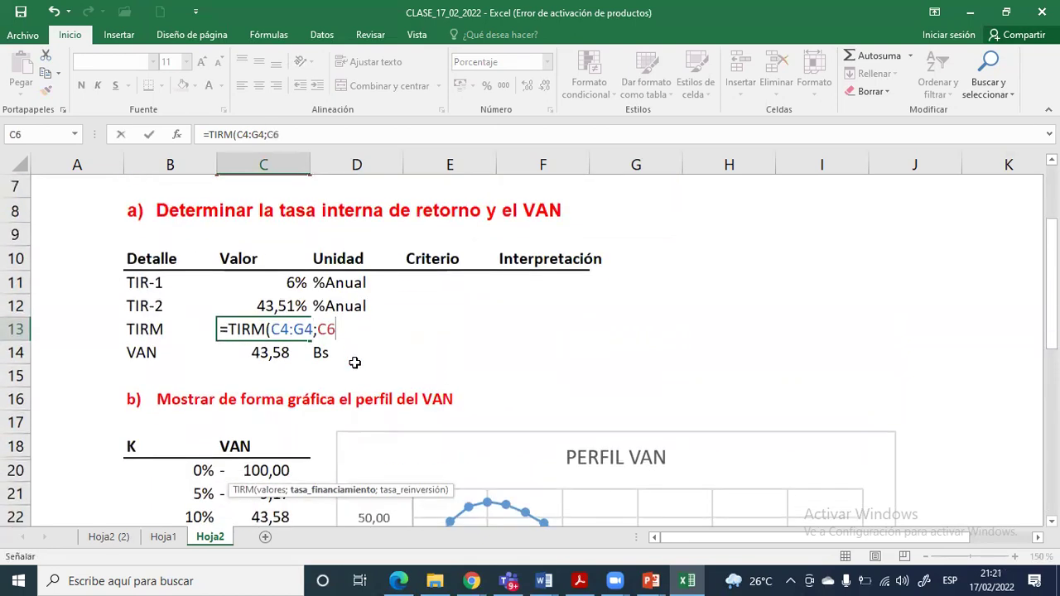
pyautogui.write(';')
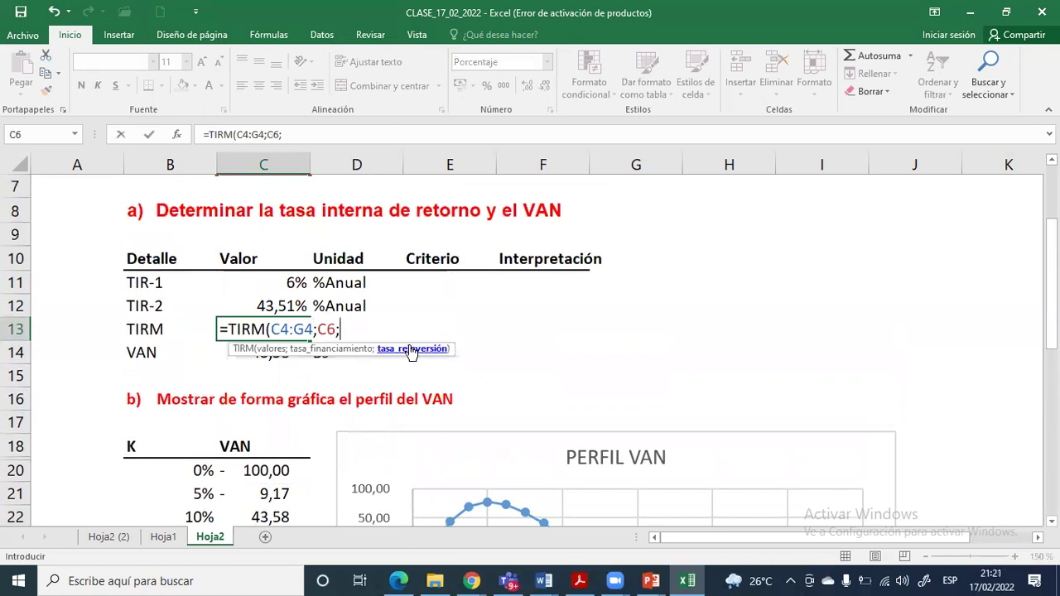
pyautogui.scroll(2, 367, 317)
pyautogui.click(280, 303)
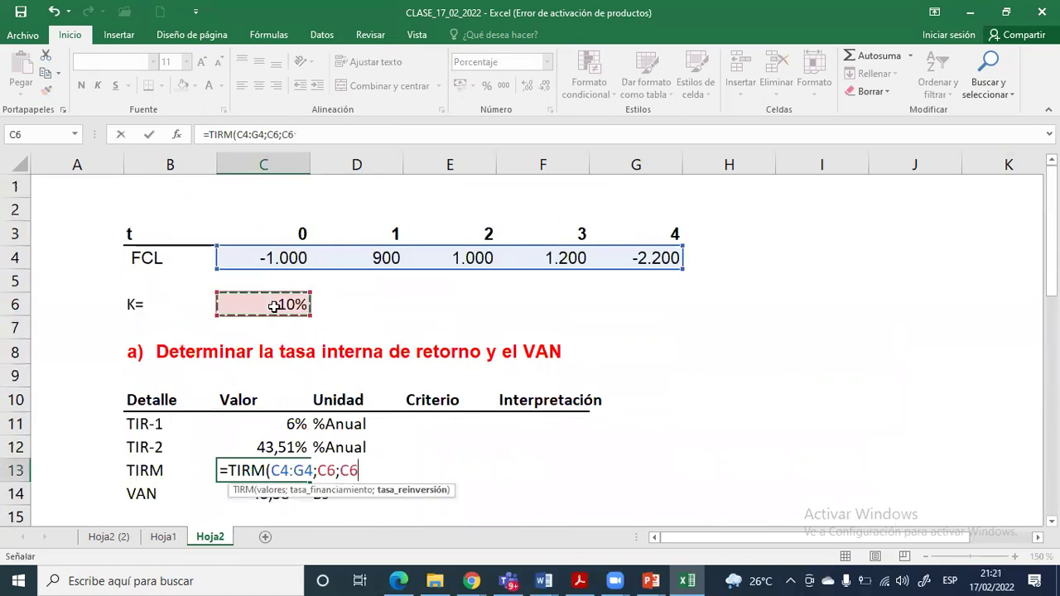
pyautogui.write(')')
pyautogui.press('Return')
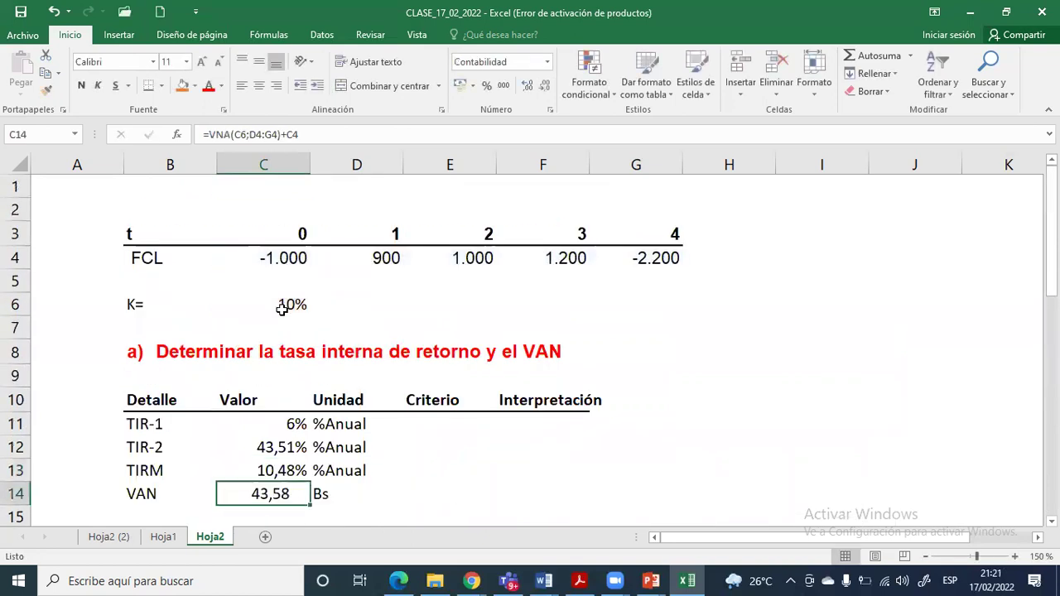
# Examine the TIRM result in row 13 against the cost of capital K in row 6 and the VAN in C14
pyautogui.click(258, 471)
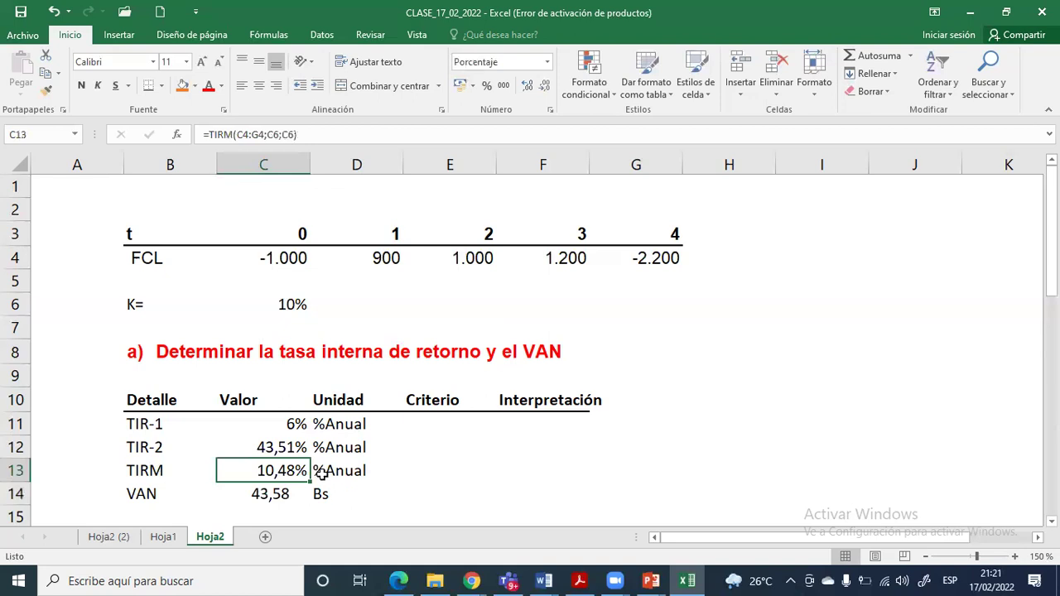
pyautogui.click(158, 471)
pyautogui.moveTo(271, 470); pyautogui.dragTo(352, 470)
pyautogui.moveTo(147, 304); pyautogui.dragTo(274, 305)
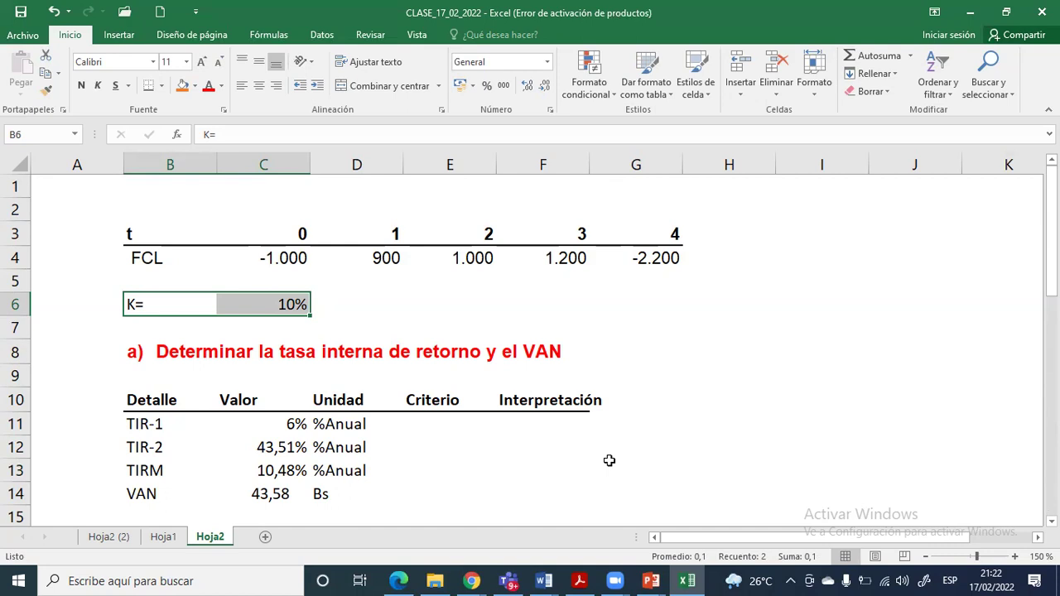
pyautogui.hotkey('ctrl', 'v')
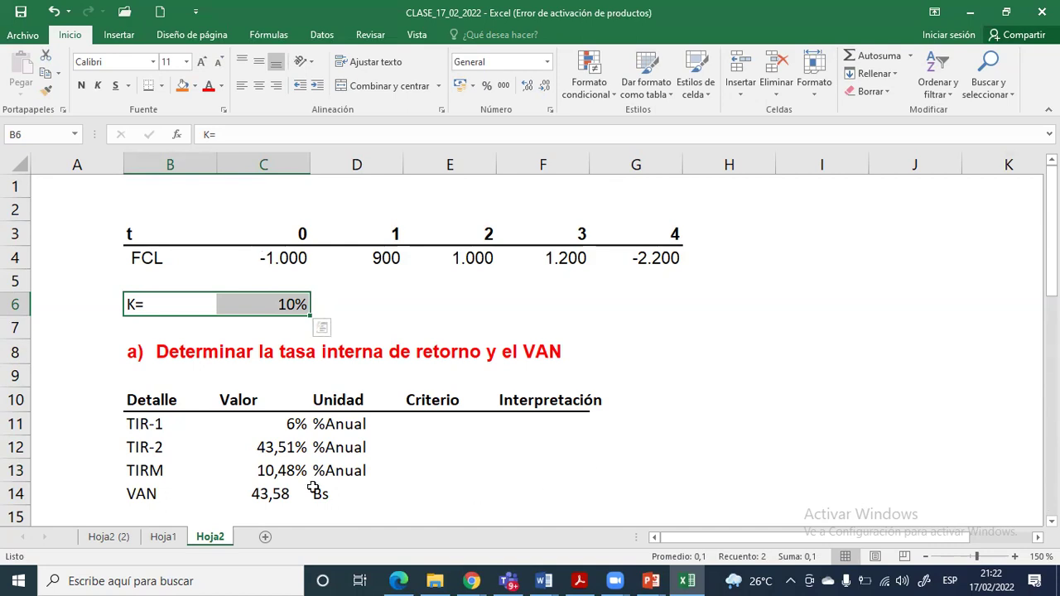
pyautogui.click(286, 490)
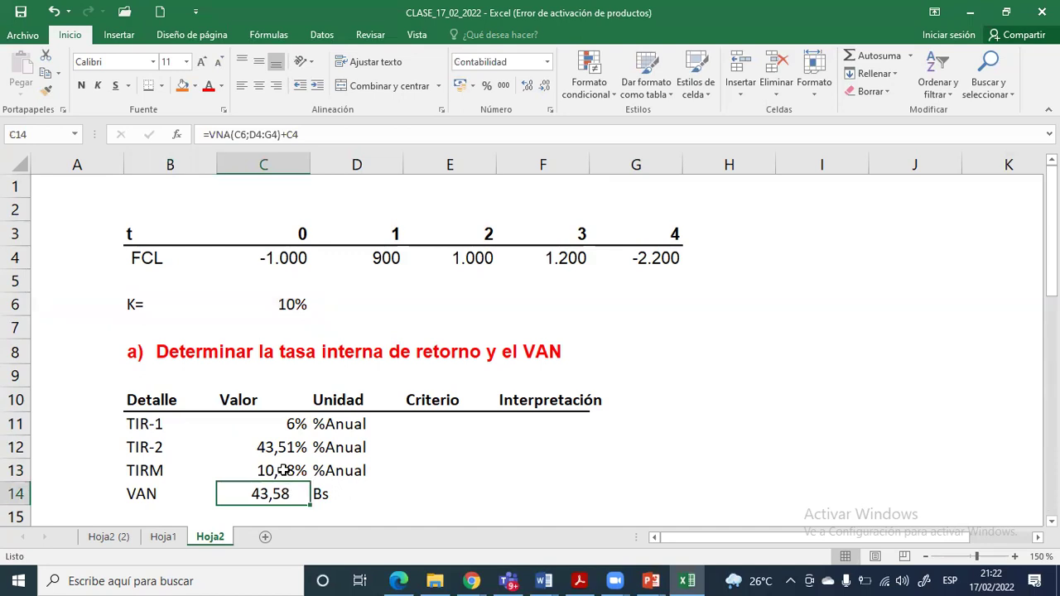
pyautogui.click(283, 471)
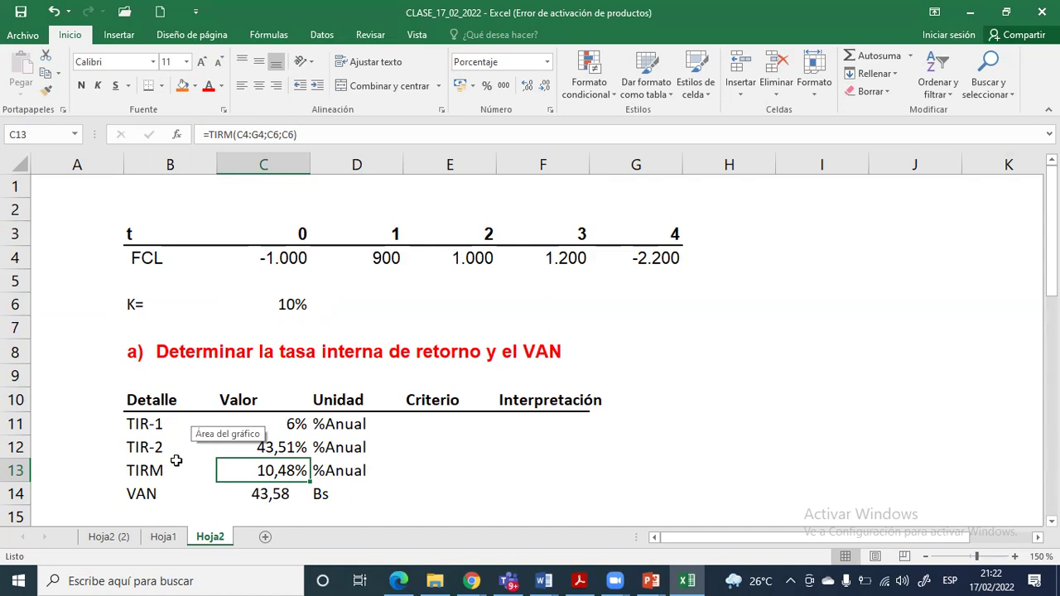
# Add a new worksheet after Hoja2 and set its zoom to 150%
pyautogui.click(265, 538)
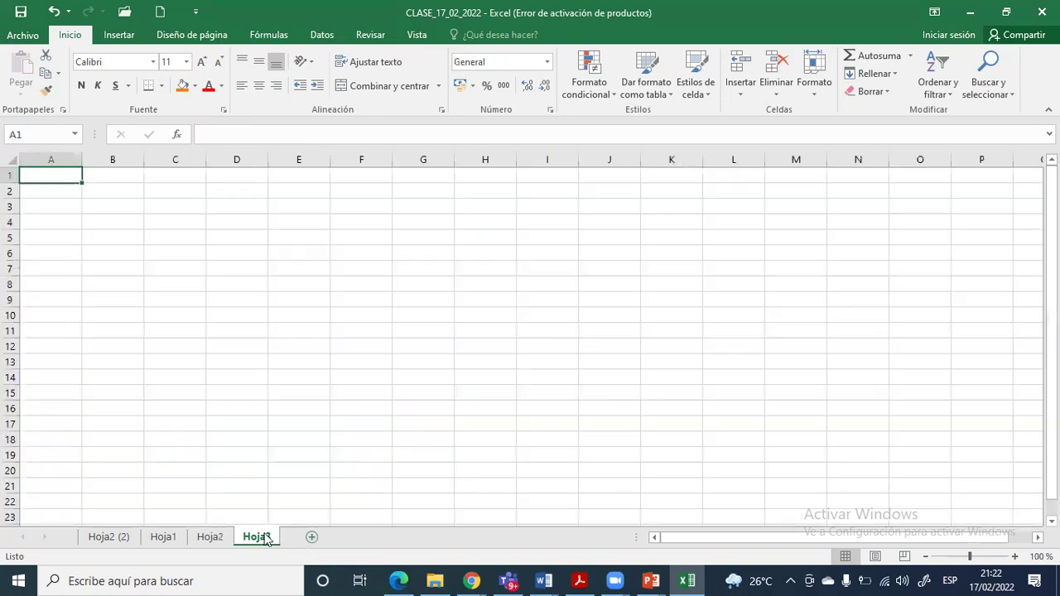
pyautogui.click(199, 249)
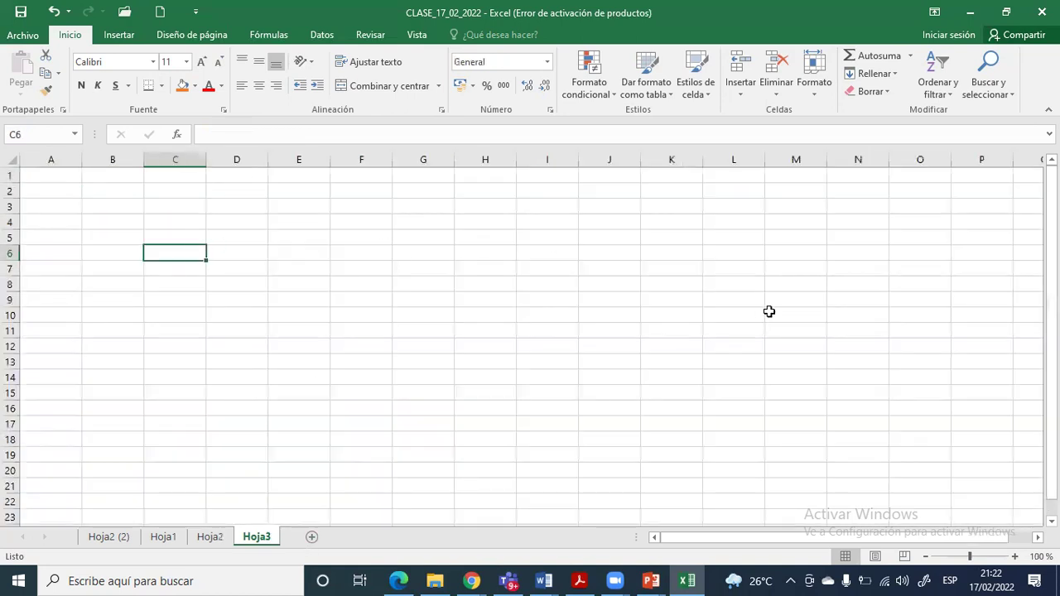
pyautogui.click(1015, 557)
pyautogui.click(1015, 557)
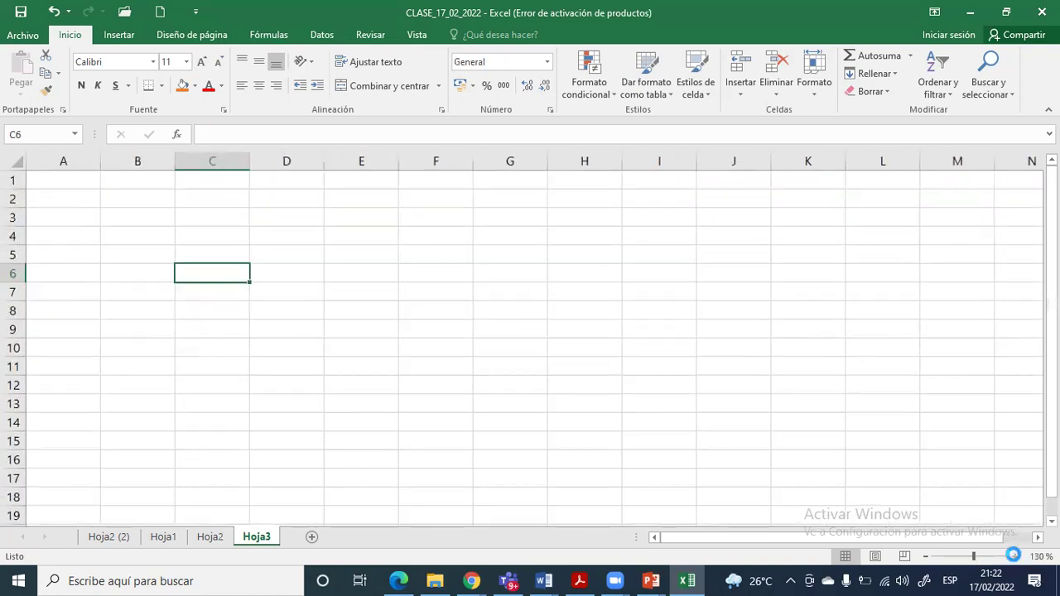
pyautogui.click(1015, 557)
pyautogui.click(1015, 557)
pyautogui.click(1015, 557)
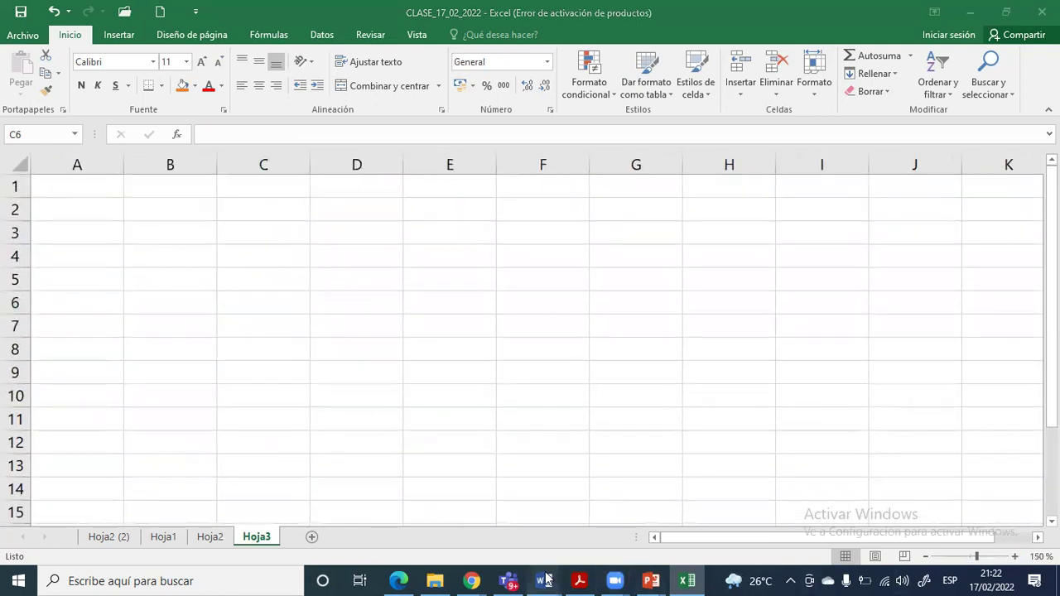
# Switch to the Word document VAN vs TIR and copy the cash flow table of problem 05 (El problema de la escala)
pyautogui.moveTo(545, 580)
pyautogui.click(596, 496)
pyautogui.scroll(-6, 567, 428)
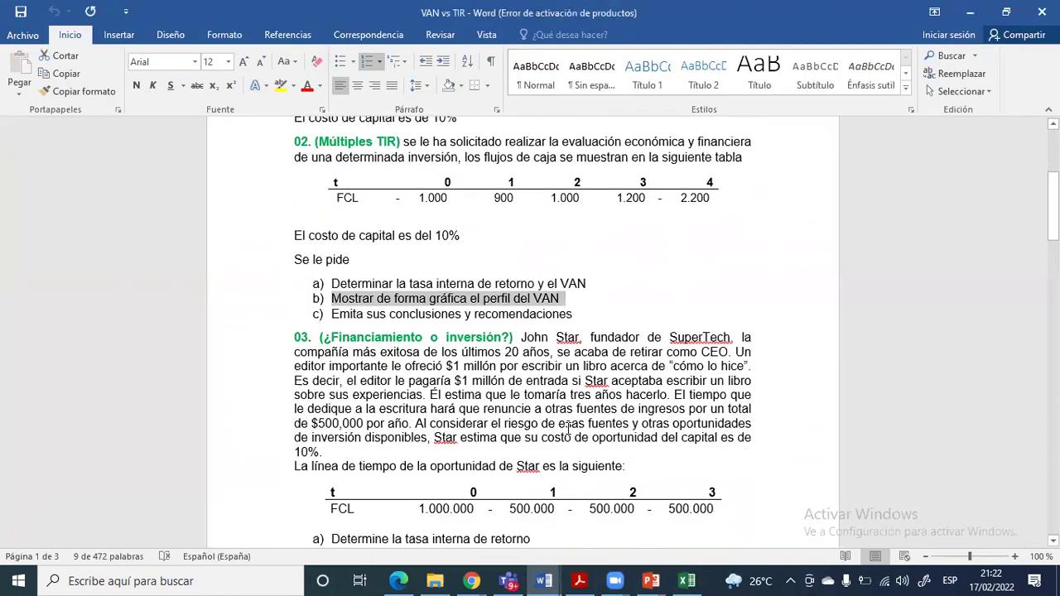
pyautogui.scroll(-6, 568, 428)
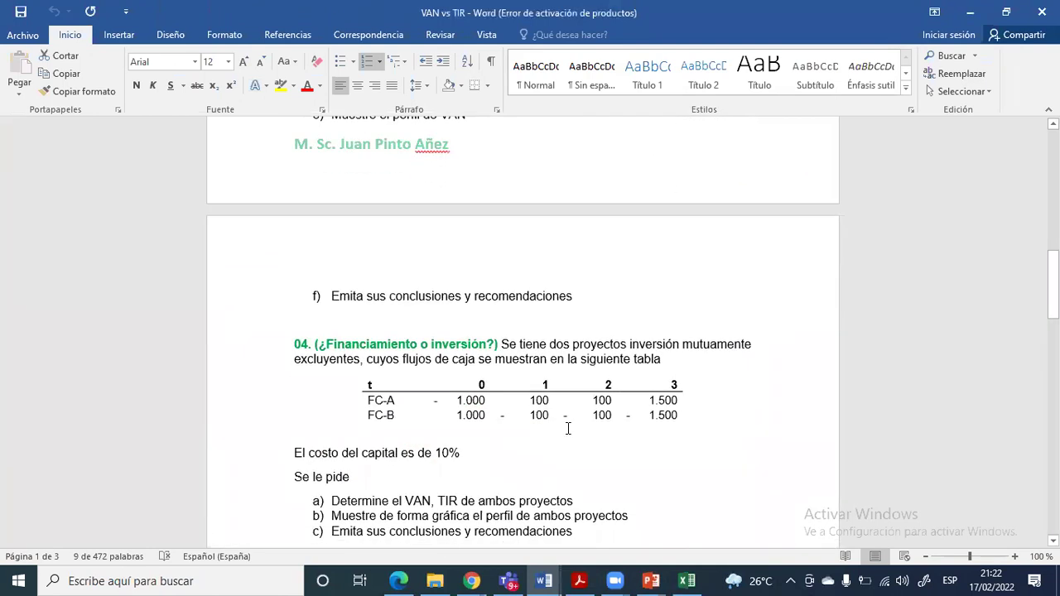
pyautogui.scroll(-2, 568, 428)
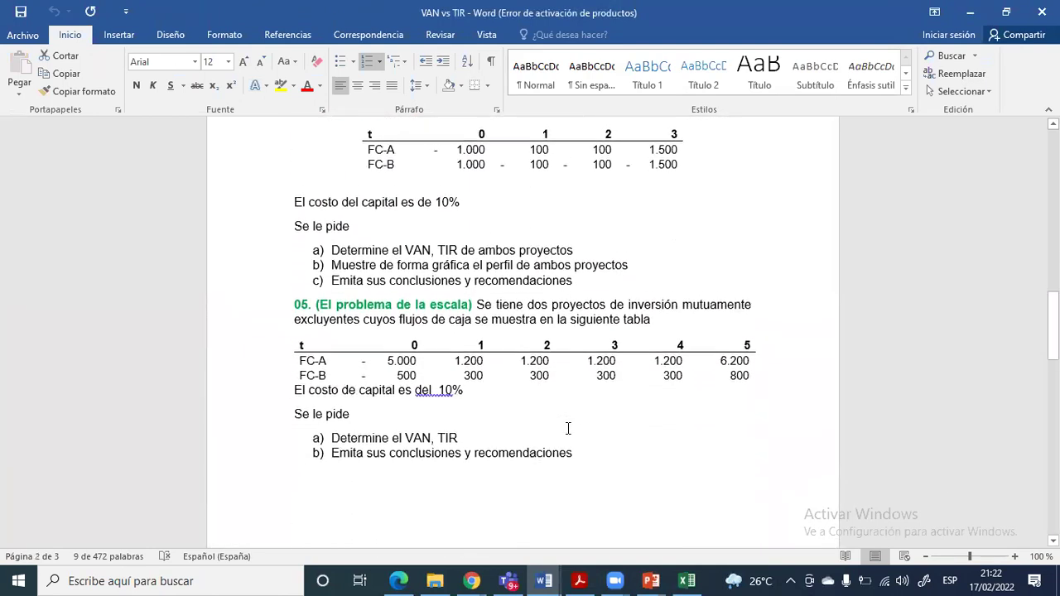
pyautogui.click(286, 323)
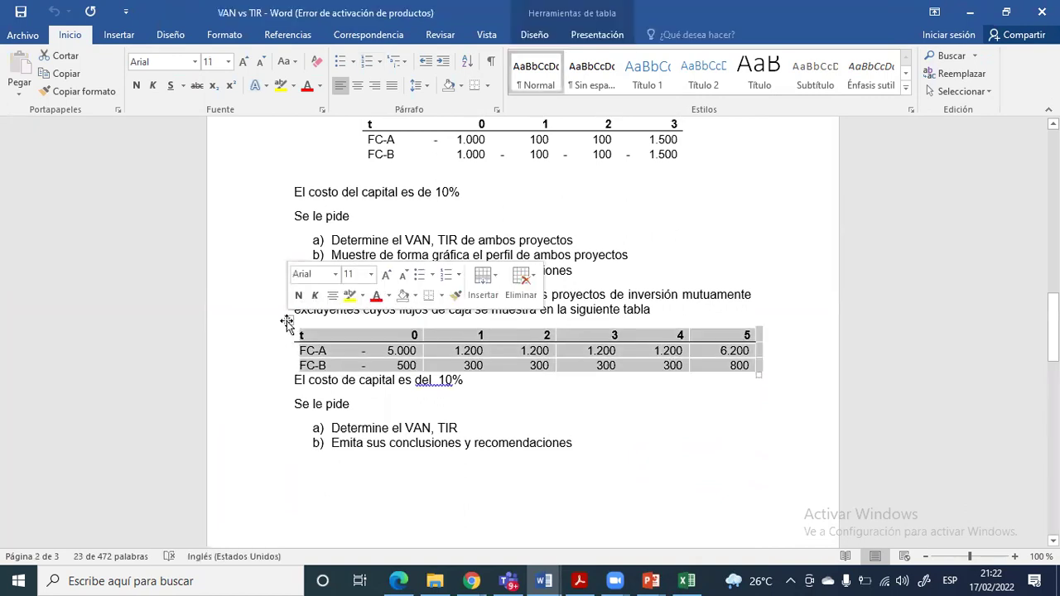
pyautogui.hotkey('ctrl', 'c')
# Return to Excel and paste the FC-A and FC-B cash flow table into Hoja3 starting at B3
pyautogui.click(686, 579)
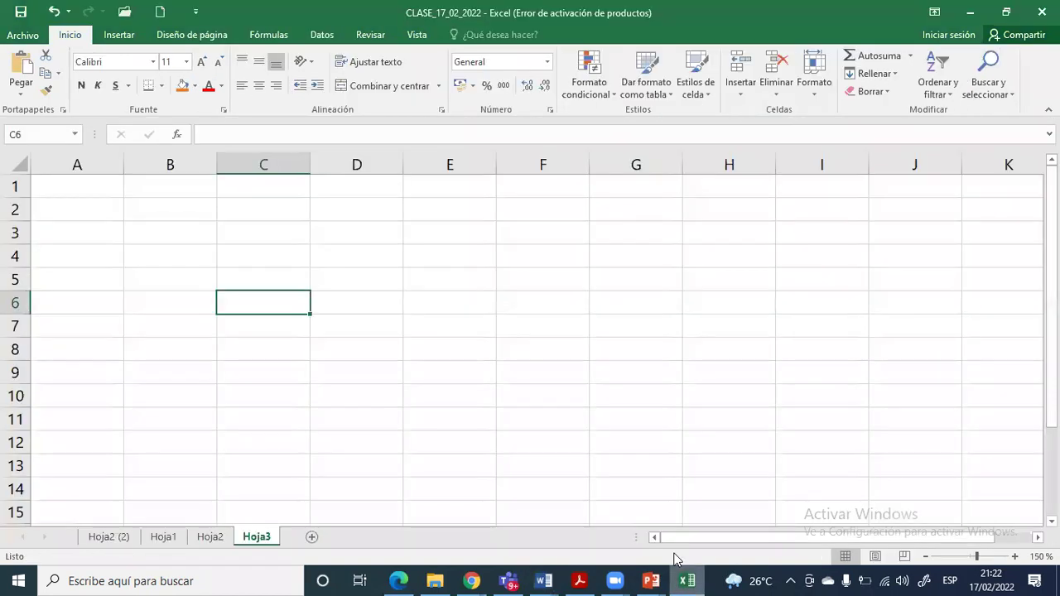
pyautogui.click(130, 232)
pyautogui.hotkey('ctrl', 'v')
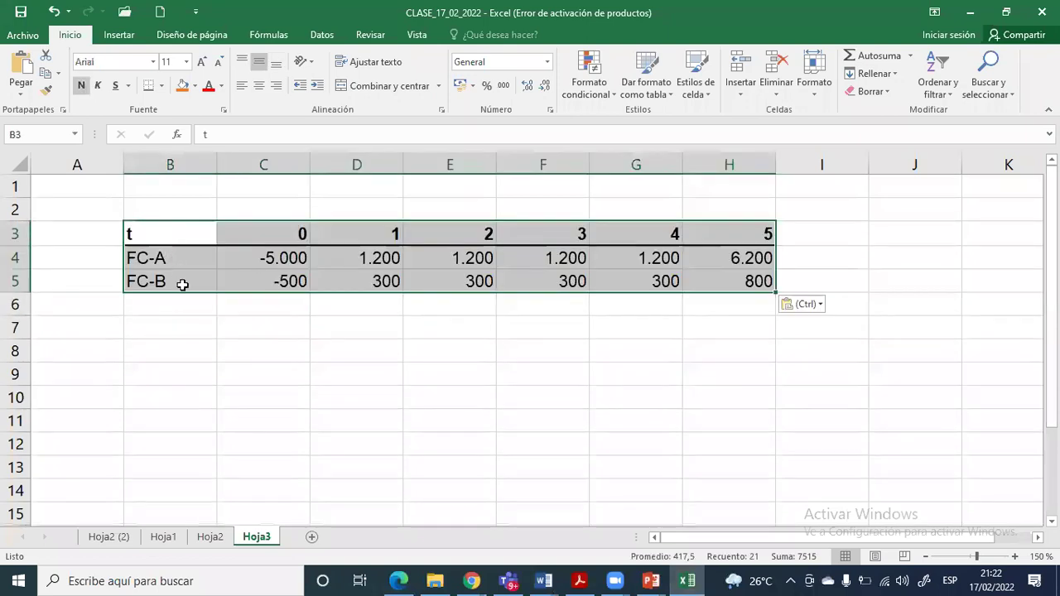
pyautogui.click(184, 319)
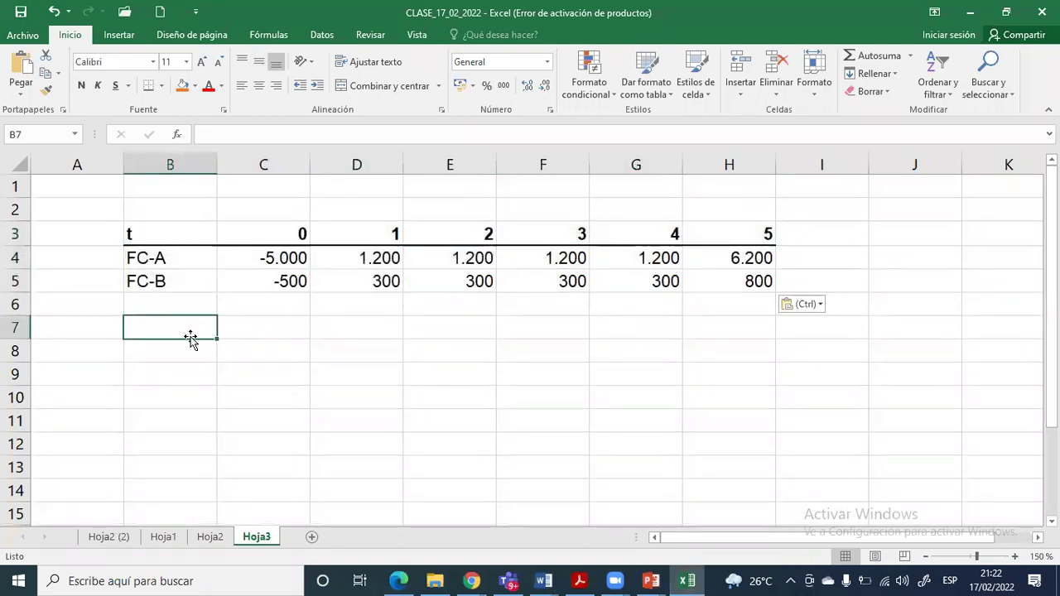
# Enter the label K= in B7 and the cost of capital 10% in C7
pyautogui.write('K=')
pyautogui.press('Tab')
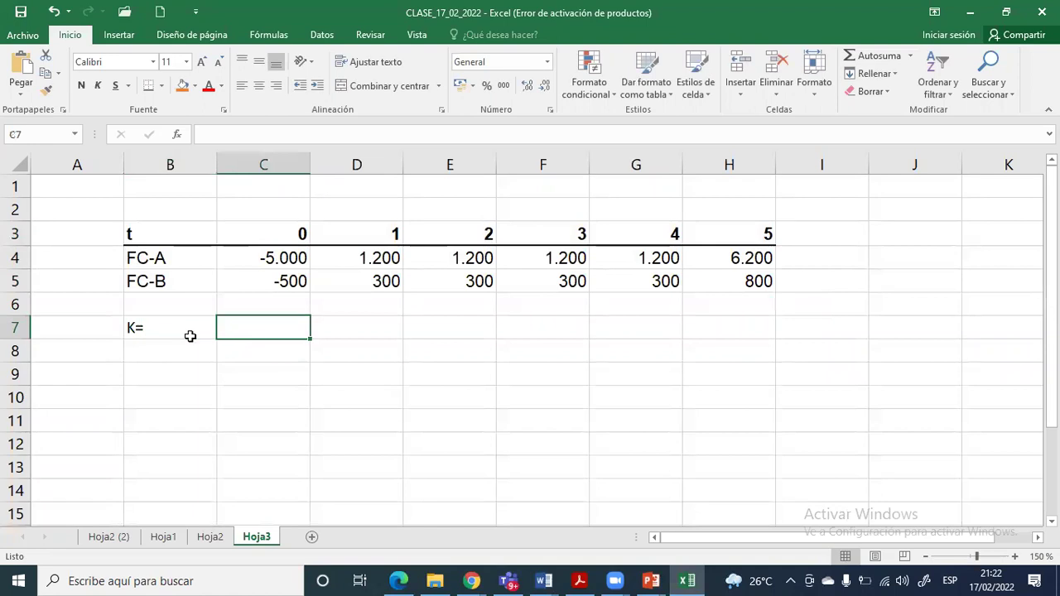
pyautogui.write('10%')
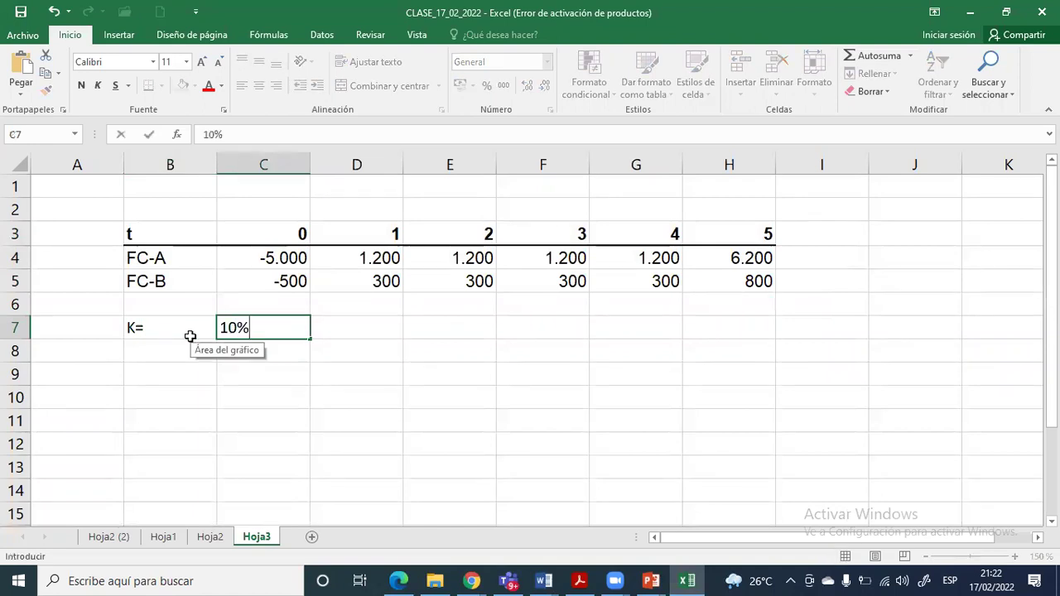
pyautogui.press('Return')
# Switch to the Word document VAN vs TIR and copy question a) Determine el VAN, TIR of problem 05
pyautogui.moveTo(165, 240); pyautogui.dragTo(750, 280)
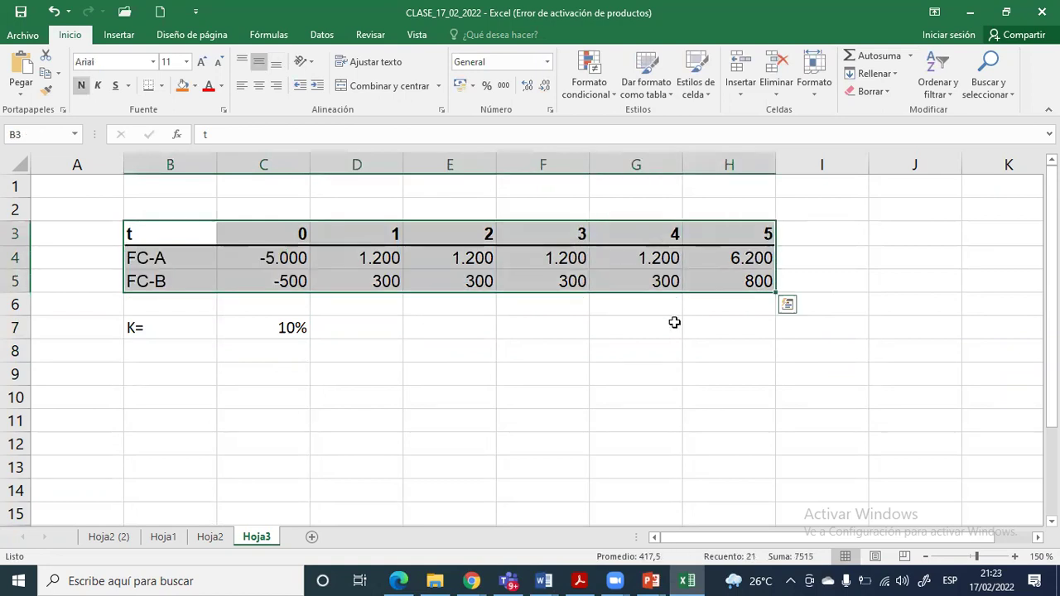
pyautogui.click(543, 580)
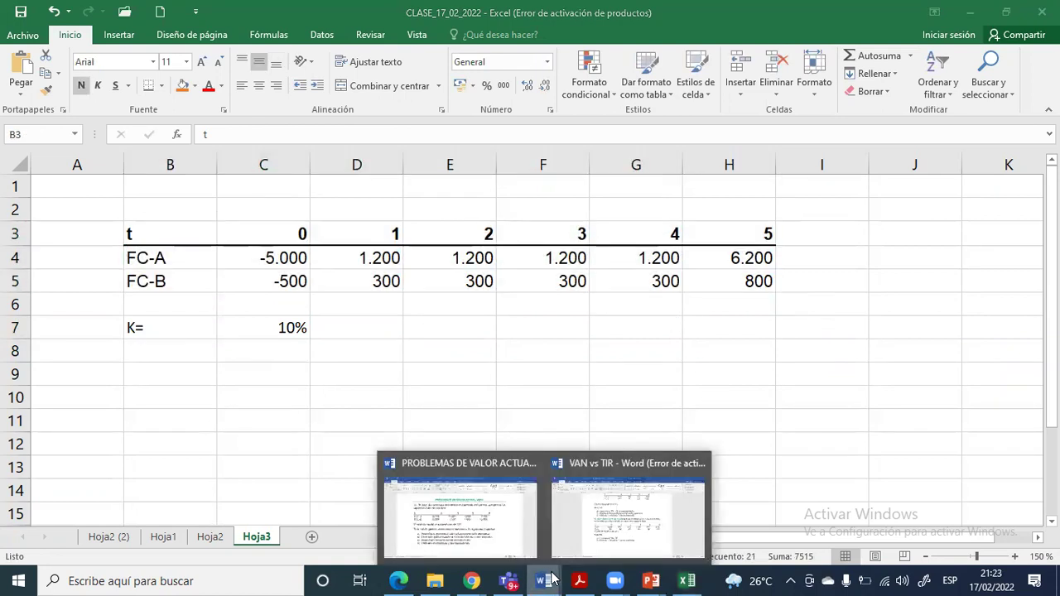
pyautogui.click(603, 525)
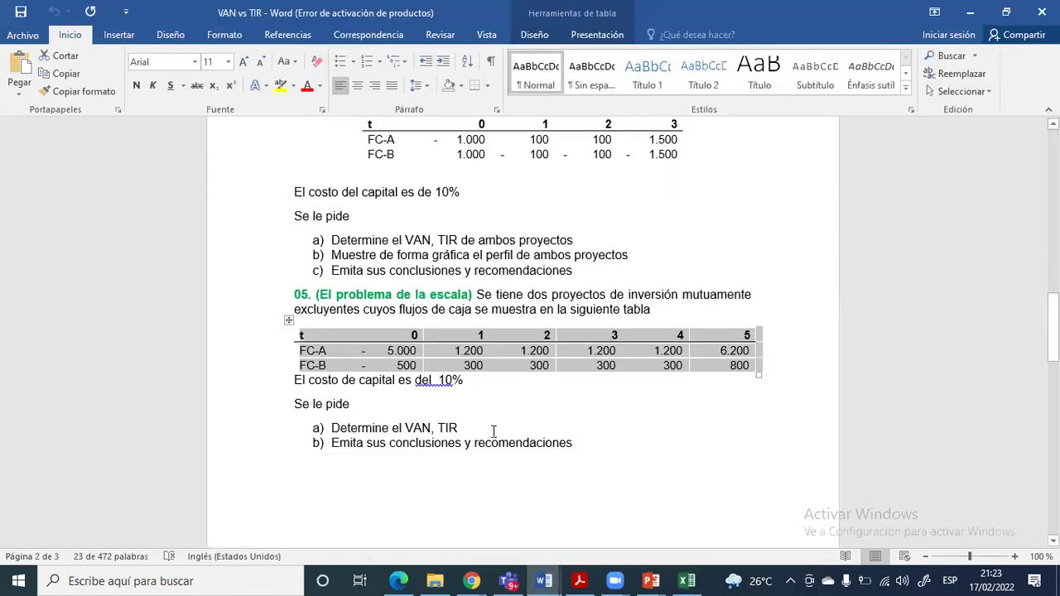
pyautogui.tripleClick(423, 428)
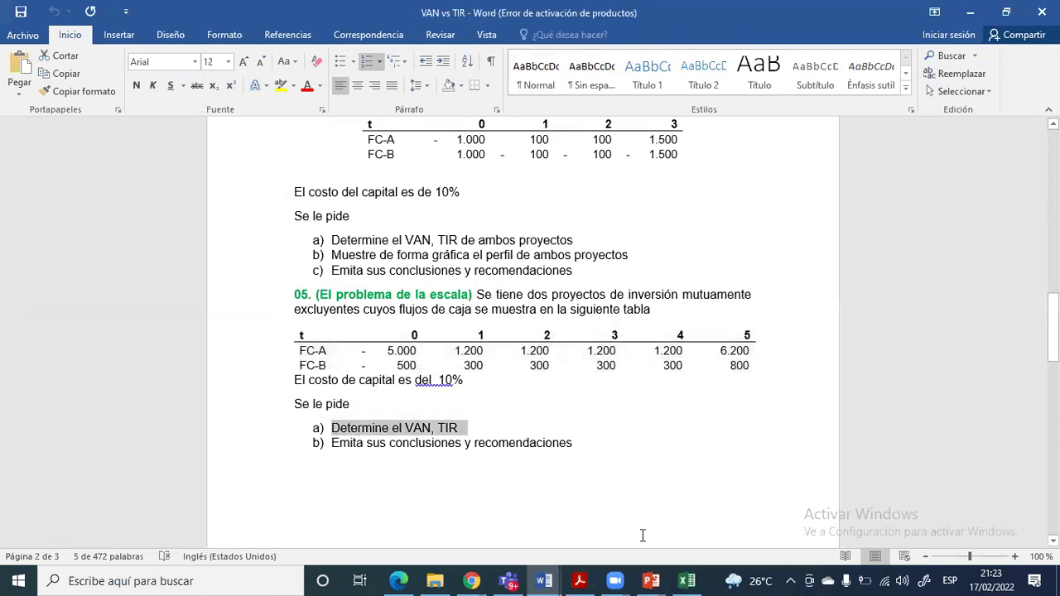
# Return to Excel and paste the question into B9 with destination formatting, making it bold and red
pyautogui.click(687, 581)
pyautogui.click(175, 371)
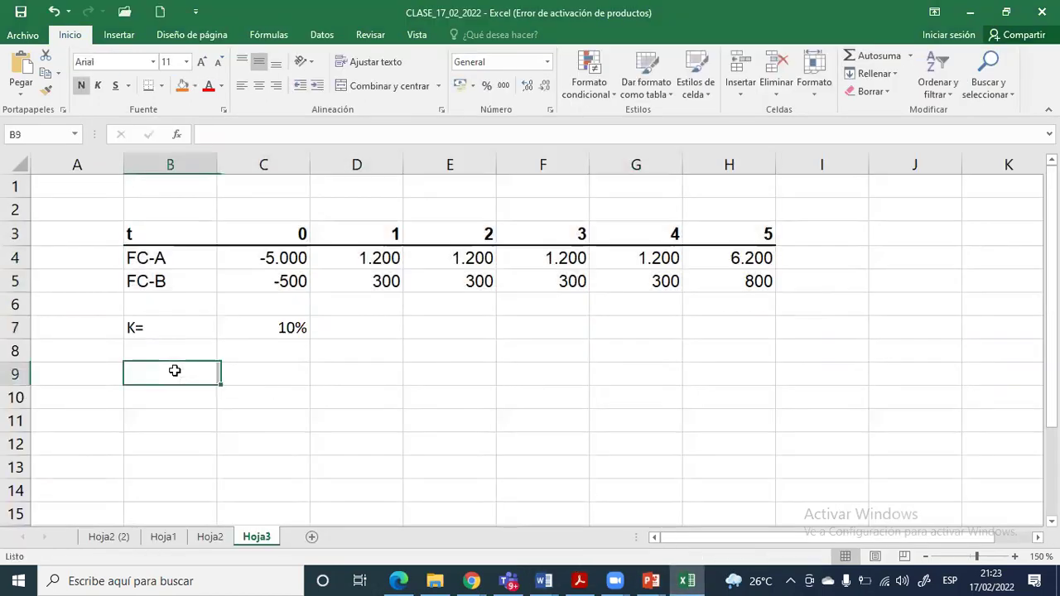
pyautogui.rightClick(174, 370)
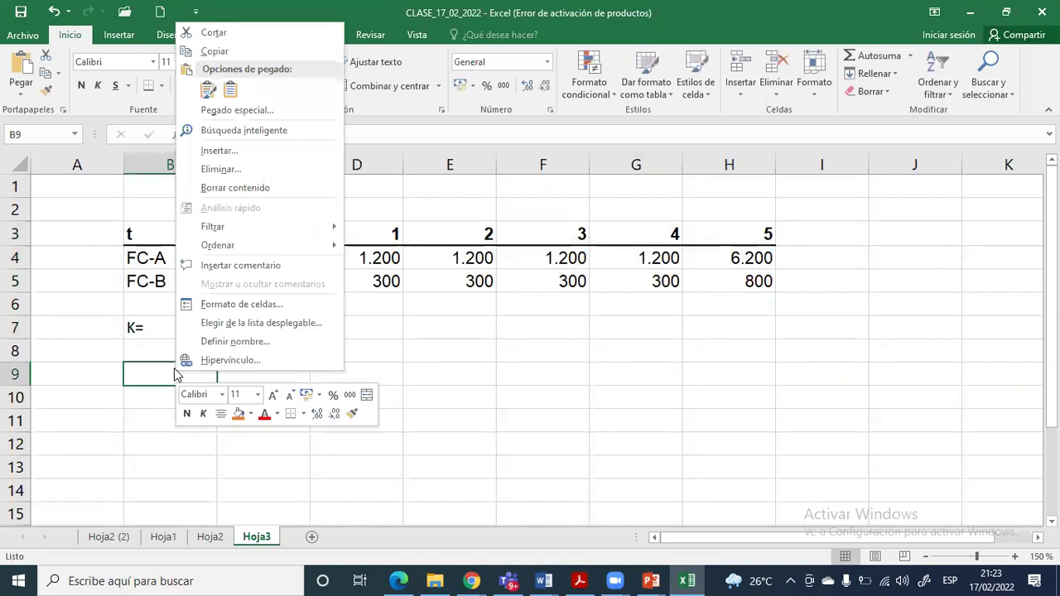
pyautogui.click(230, 90)
pyautogui.click(81, 85)
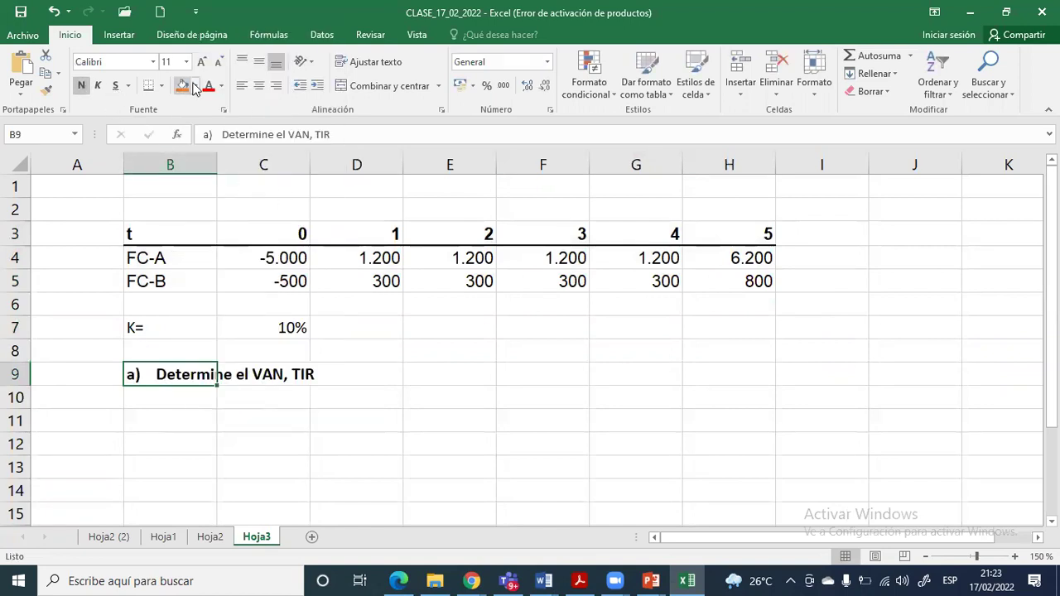
pyautogui.click(207, 86)
# Enter the results table headers Detalle, Valor, Unidad and Criterio in B11:E11
pyautogui.click(180, 422)
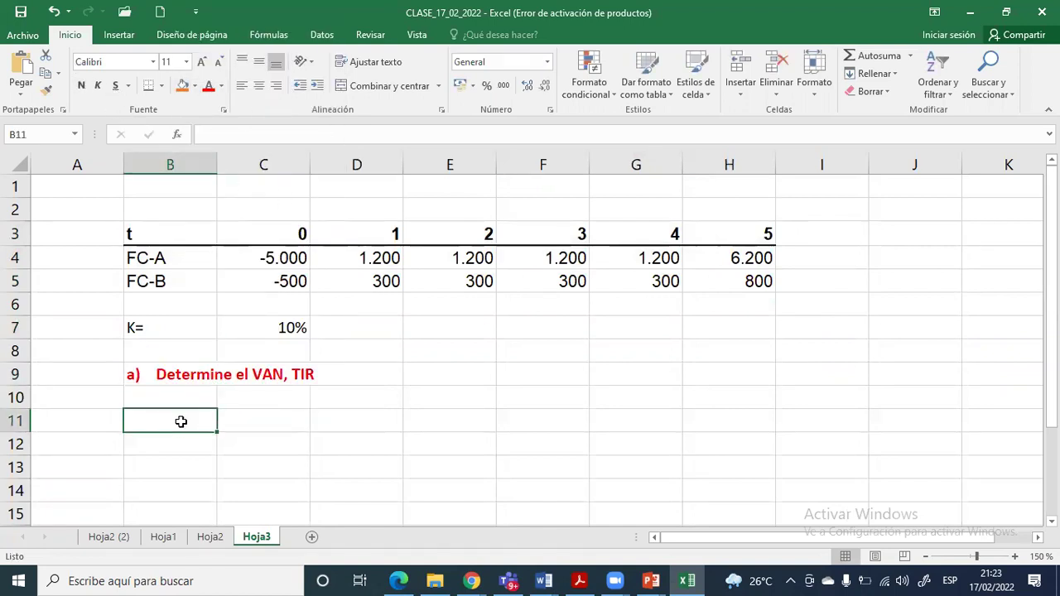
pyautogui.write('Detalle')
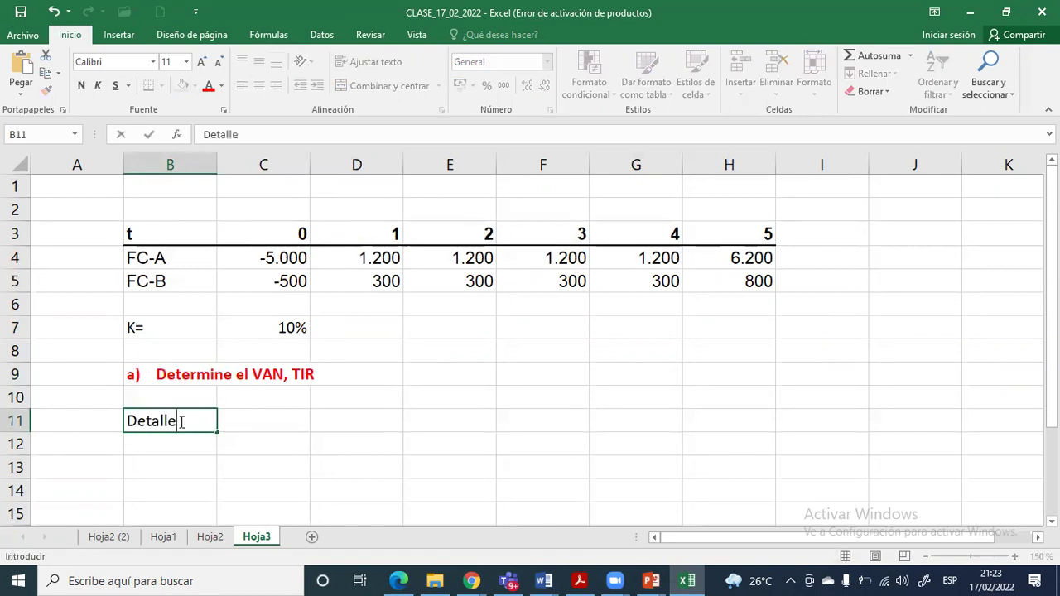
pyautogui.press('Tab')
pyautogui.write('Valor')
pyautogui.press('Tab')
pyautogui.write('Unidad')
pyautogui.press('Tab')
pyautogui.write('Cr')
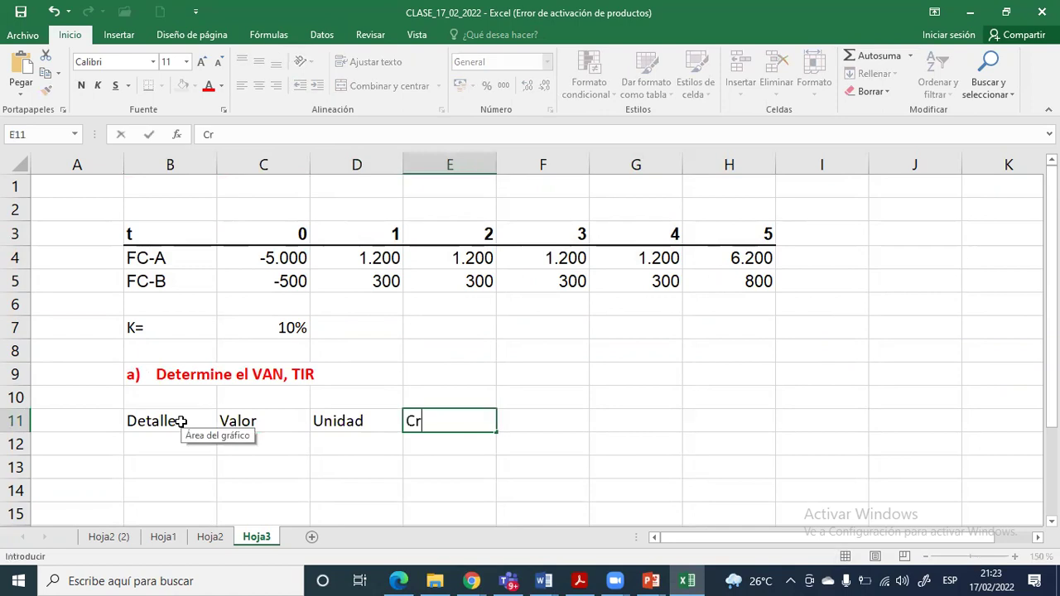
pyautogui.write('iterio')
pyautogui.press('Return')
# Add the header Interpretación in F11
pyautogui.press('Up')
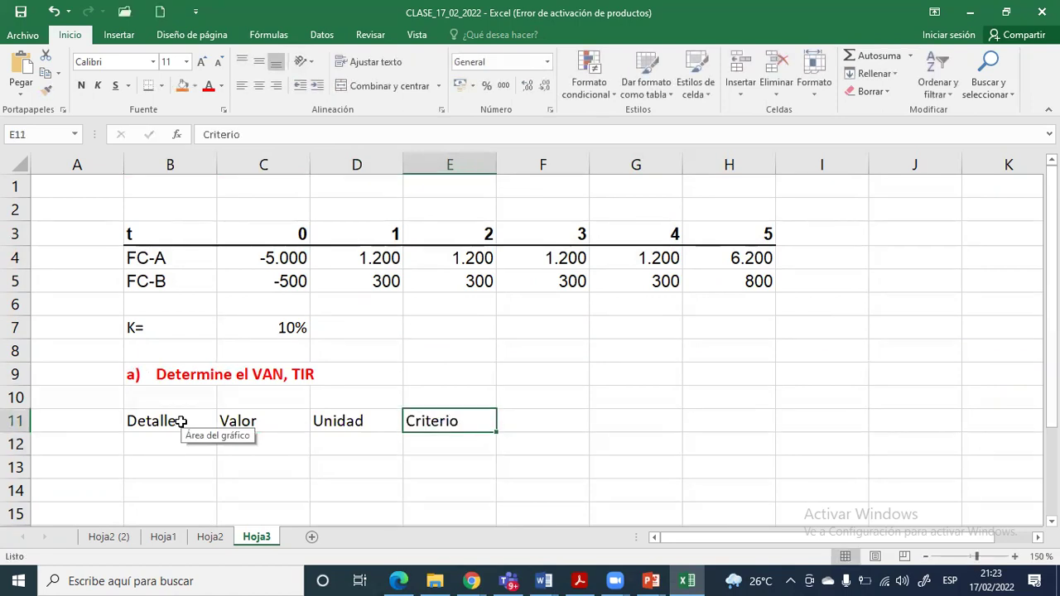
pyautogui.press('Right')
pyautogui.hotkey('shift', 'Left')
pyautogui.hotkey('shift', 'Left')
pyautogui.hotkey('shift', 'Left')
pyautogui.press('Right')
pyautogui.press('Left')
pyautogui.write('In')
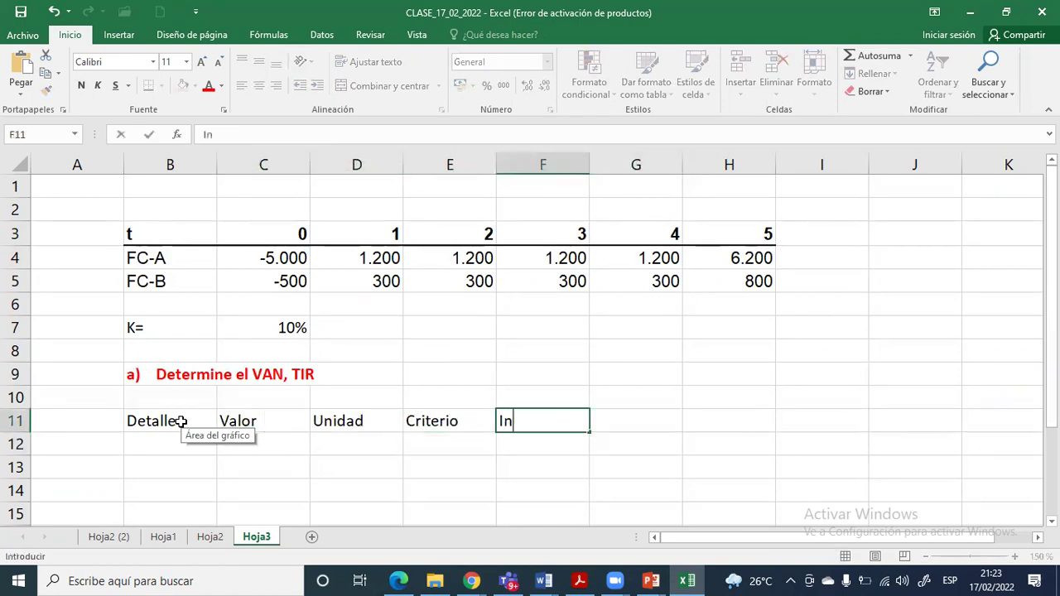
pyautogui.write('terpretación')
pyautogui.press('Return')
# Make the table headers in B11:F11 bold and give them a thick bottom border
pyautogui.press('Up')
pyautogui.hotkey('shift', 'Left')
pyautogui.hotkey('shift', 'Left')
pyautogui.hotkey('shift', 'Left')
pyautogui.hotkey('shift', 'Left')
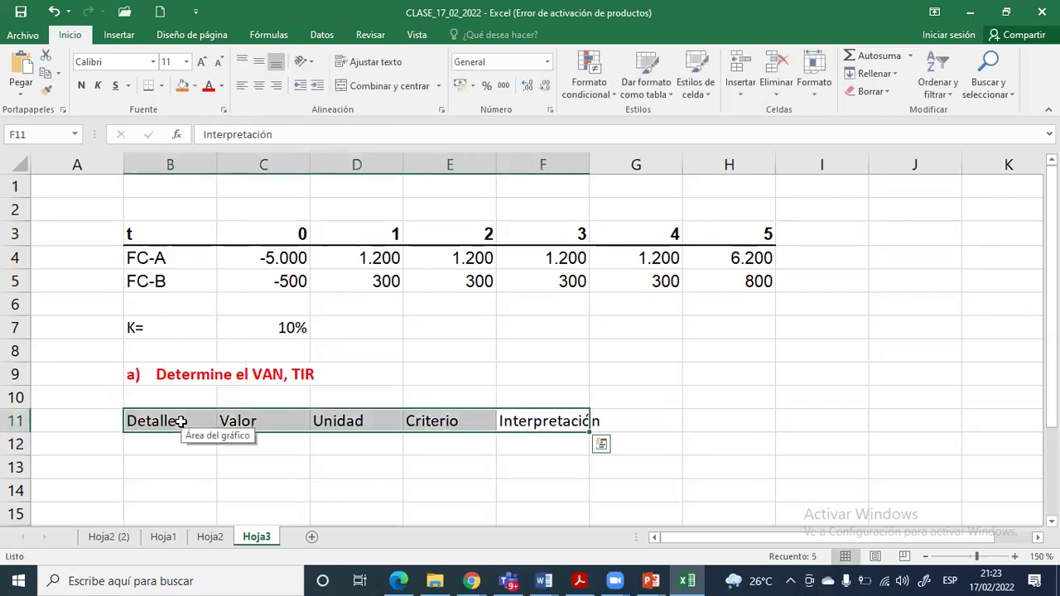
pyautogui.hotkey('ctrl', 'n')
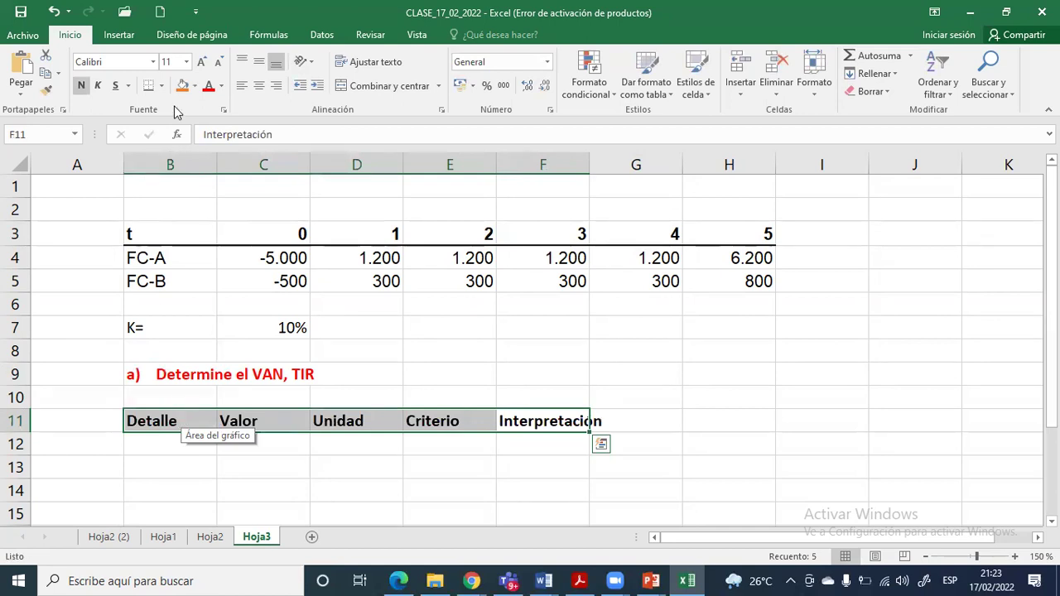
# Fill the Detalle column B12:B15 with the labels VAN-A, VAN-B, TIR-A and TIR-B
pyautogui.click(208, 441)
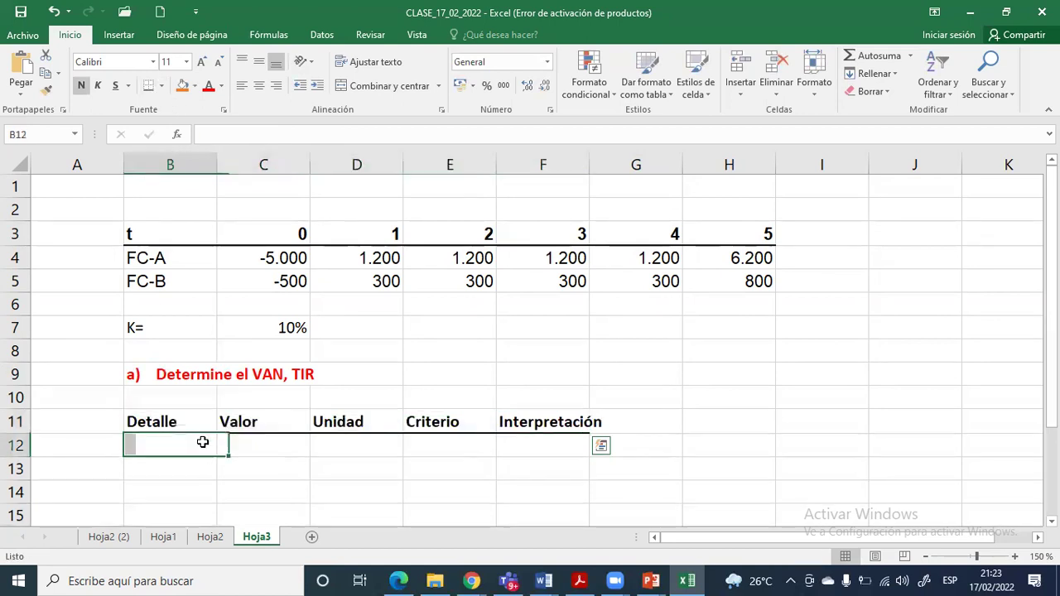
pyautogui.write('VAN-A')
pyautogui.press('Return')
pyautogui.write('VAN-')
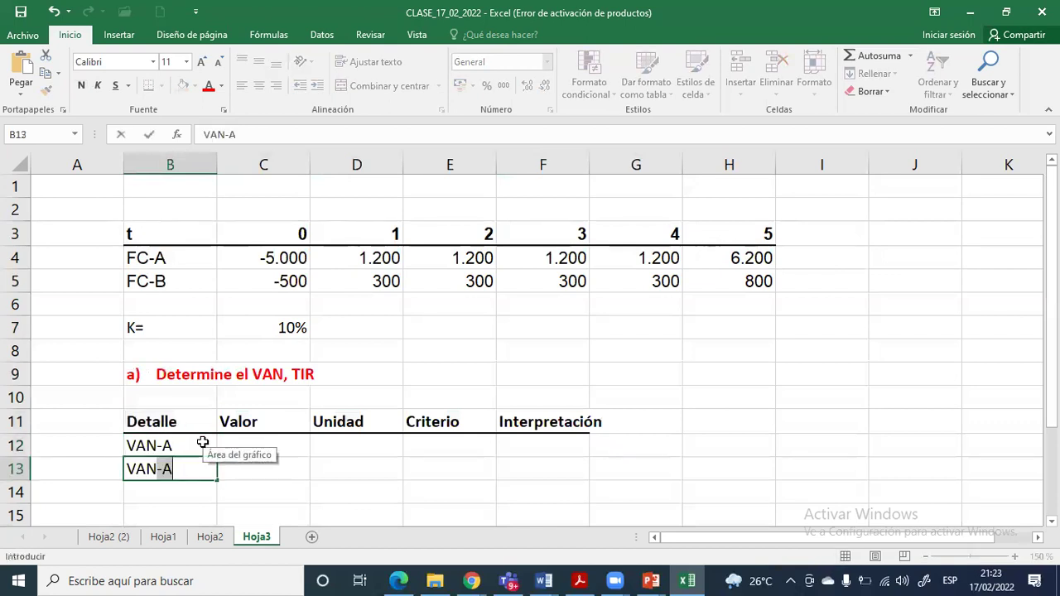
pyautogui.write('B')
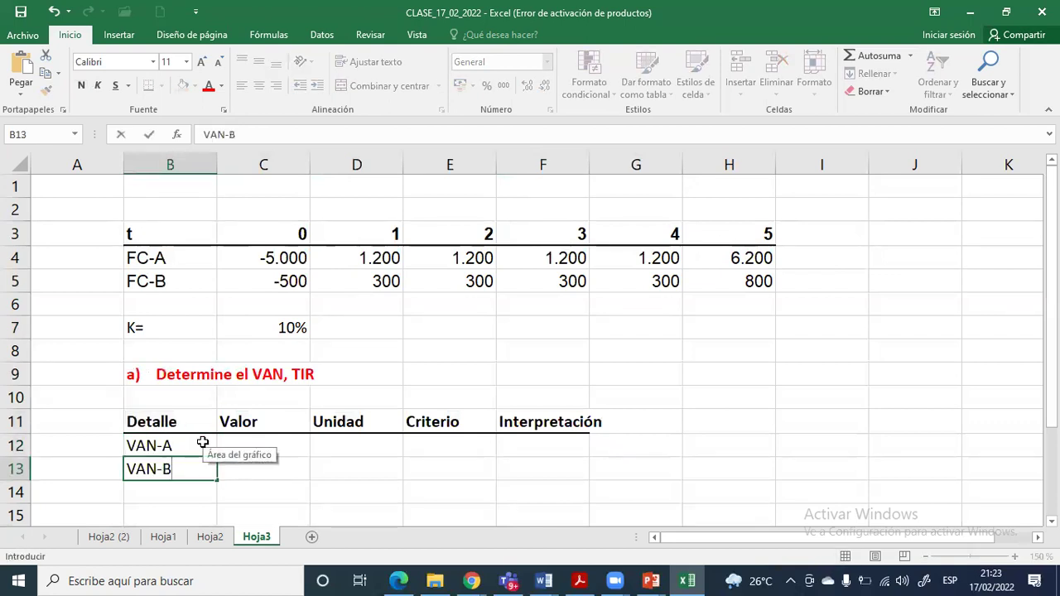
pyautogui.press('Return')
pyautogui.write('TIR-A')
pyautogui.press('Return')
pyautogui.write('TIR-A')
pyautogui.press('BackSpace')
pyautogui.write('B')
pyautogui.press('Return')
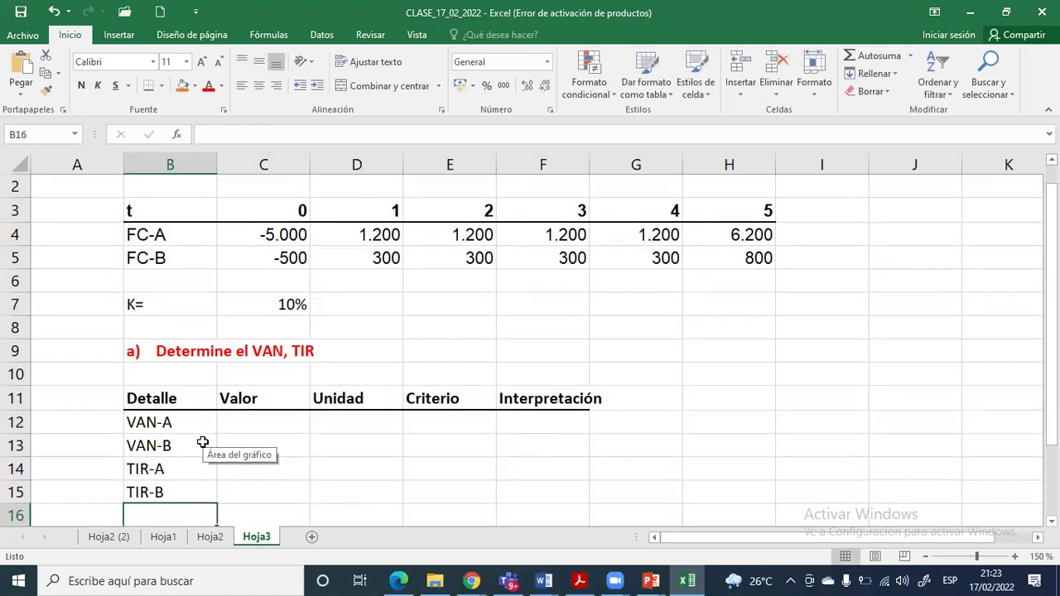
# Calculate the VAN of project A in C12 with the formula =VNA(C7;D4:H4)+C4
pyautogui.press('Right')
pyautogui.press('Up')
pyautogui.press('Up')
pyautogui.press('Up')
pyautogui.press('Up')
pyautogui.write('=vna')
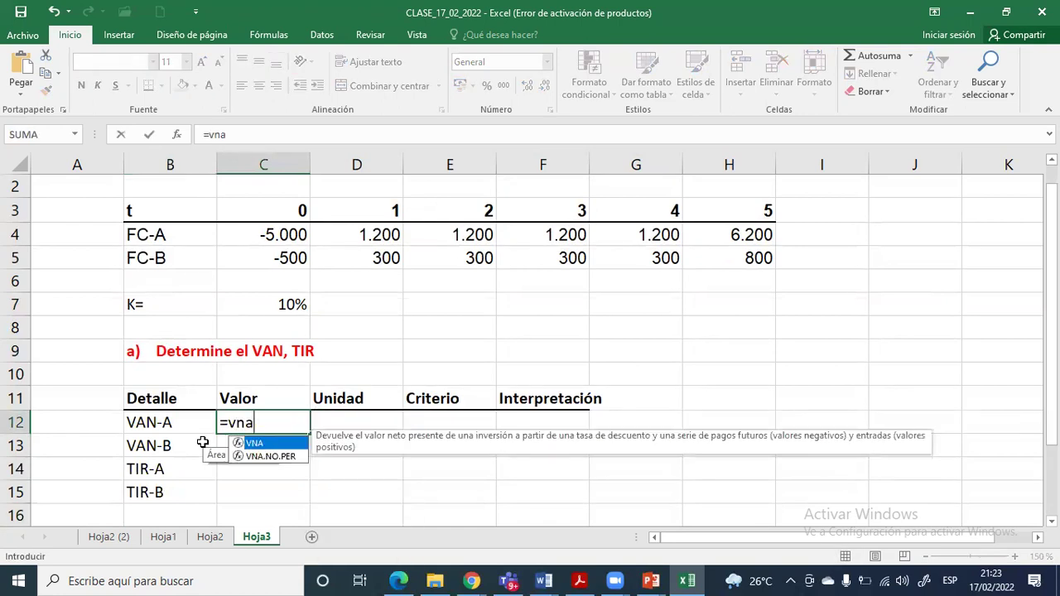
pyautogui.doubleClick(260, 444)
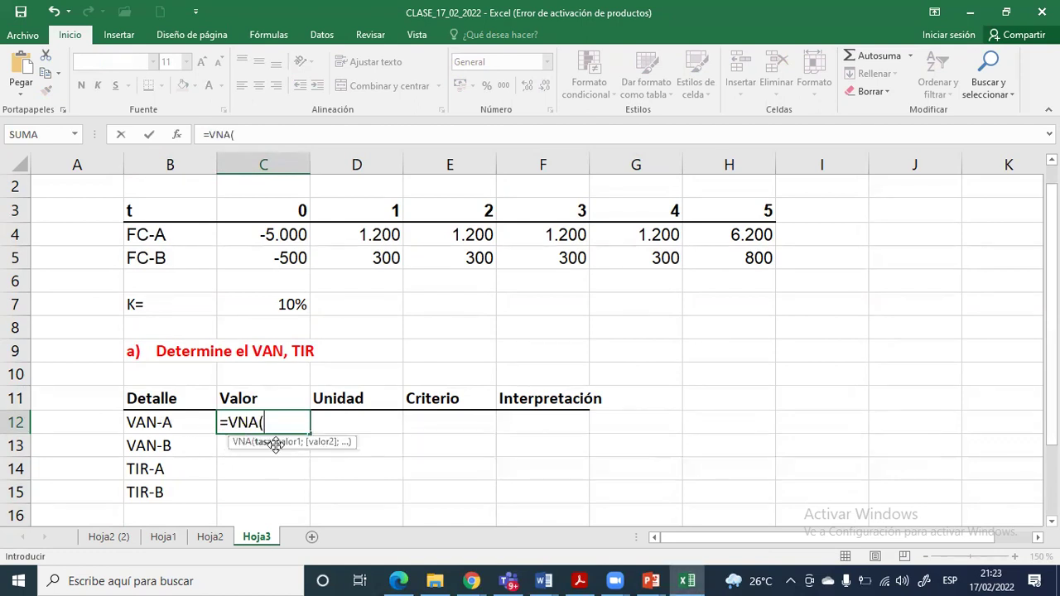
pyautogui.click(295, 312)
pyautogui.write(';')
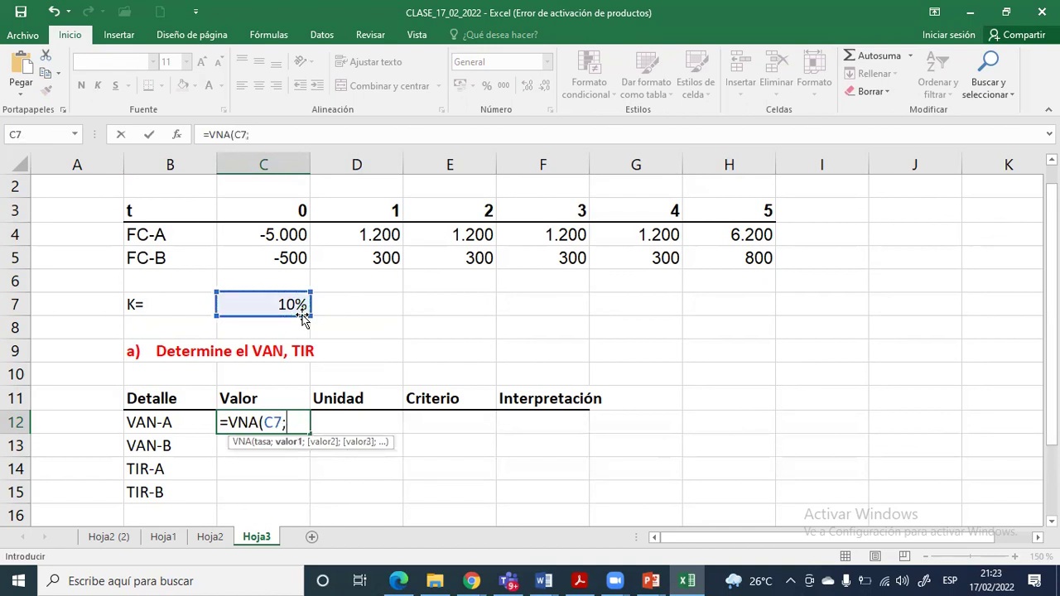
pyautogui.moveTo(355, 234); pyautogui.dragTo(696, 235)
pyautogui.write(')+')
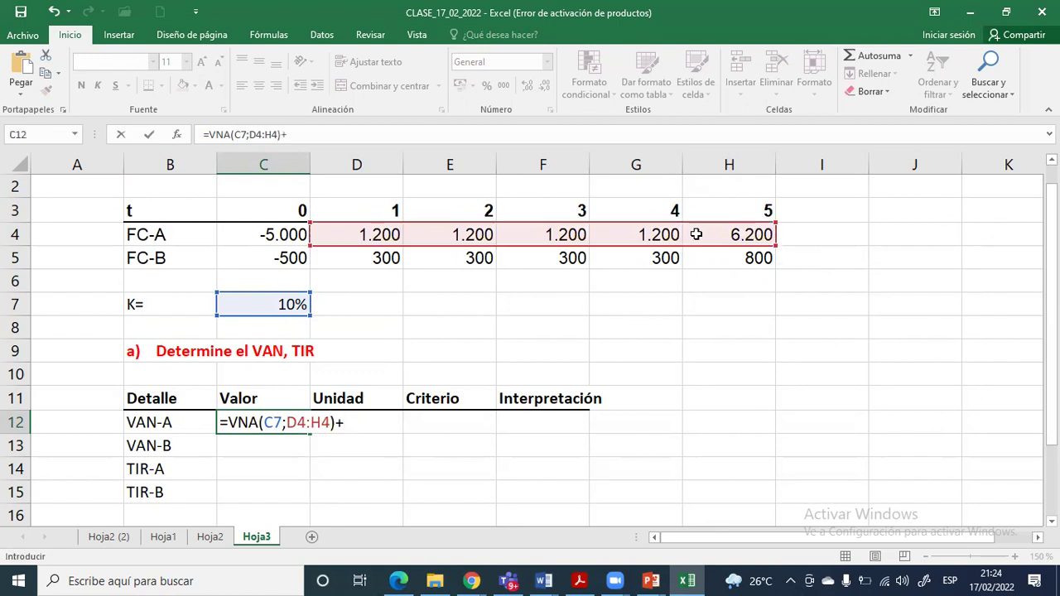
pyautogui.click(248, 239)
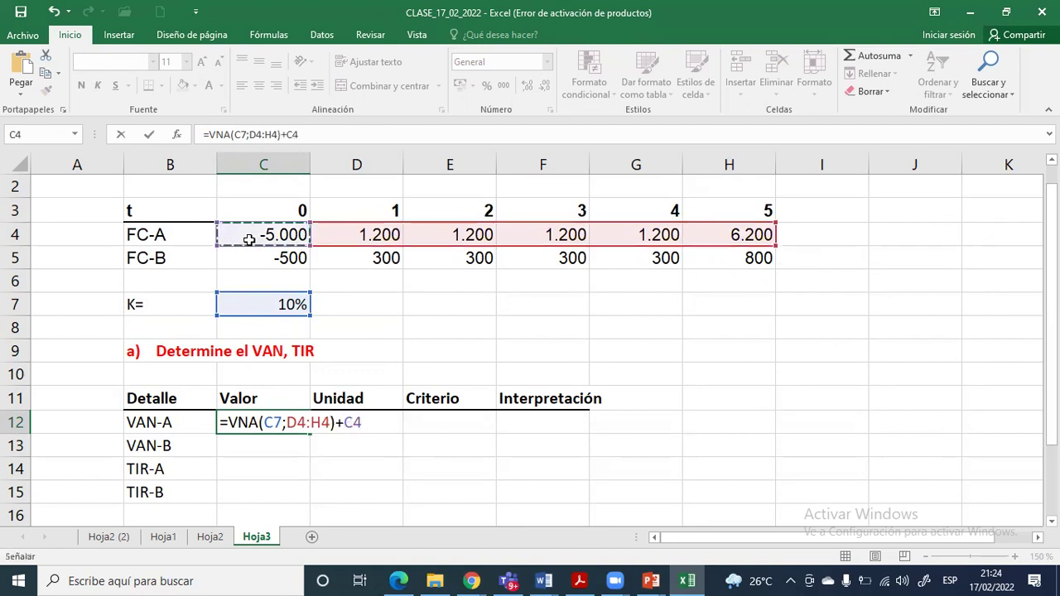
pyautogui.press('Return')
# Calculate the VAN of project B in C13 with the formula =VNA(C7;D5:H5)+C5
pyautogui.write('=')
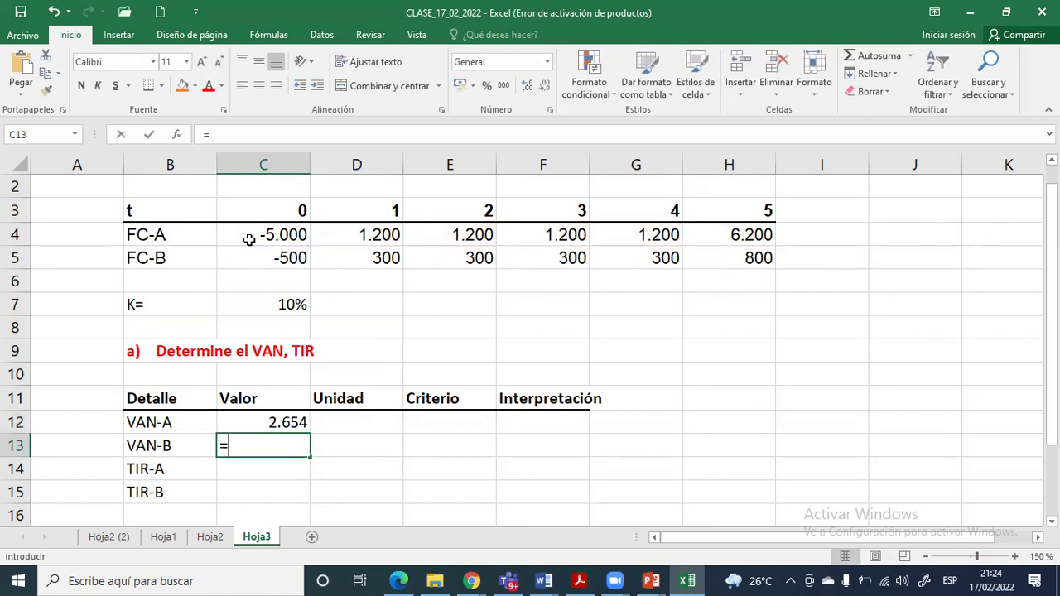
pyautogui.write('vna')
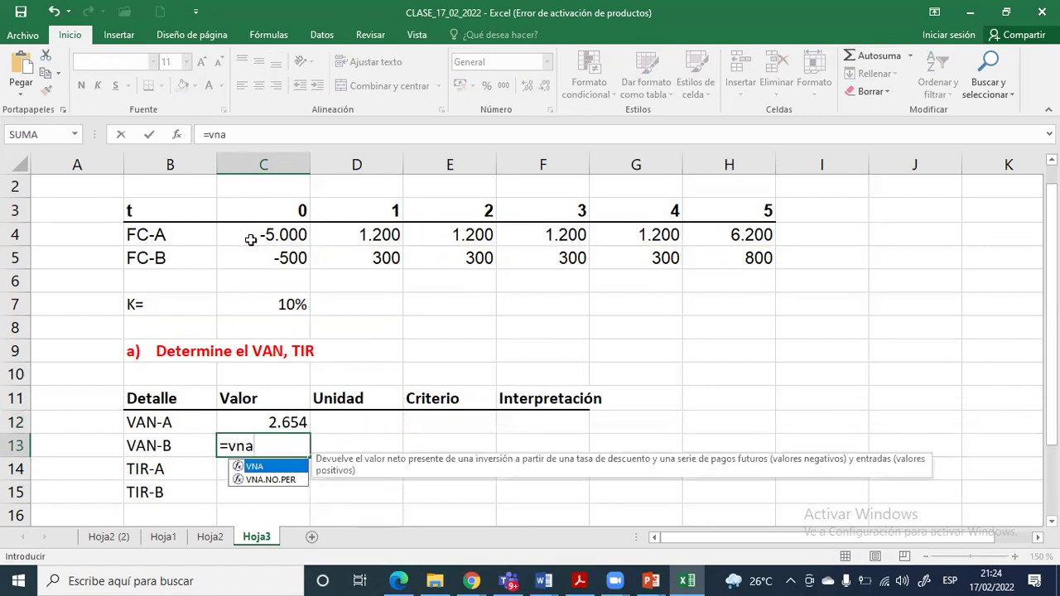
pyautogui.doubleClick(262, 467)
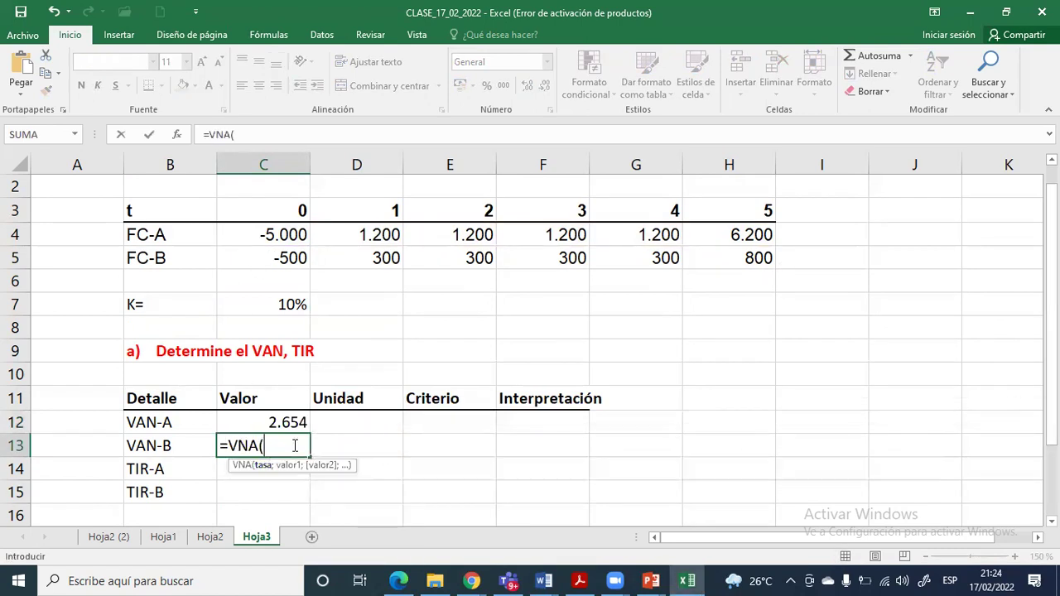
pyautogui.click(294, 309)
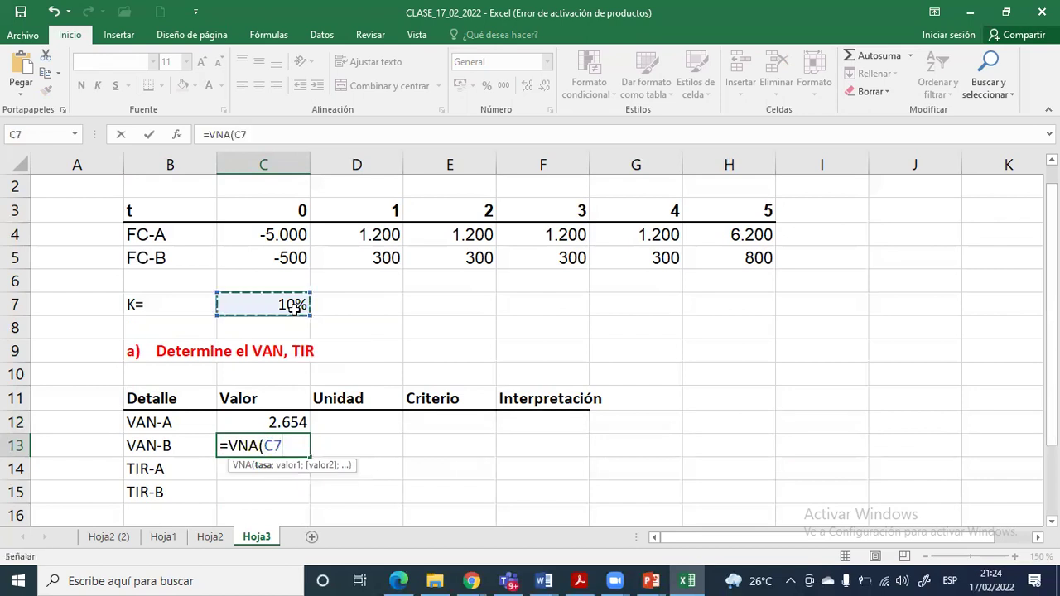
pyautogui.write(';')
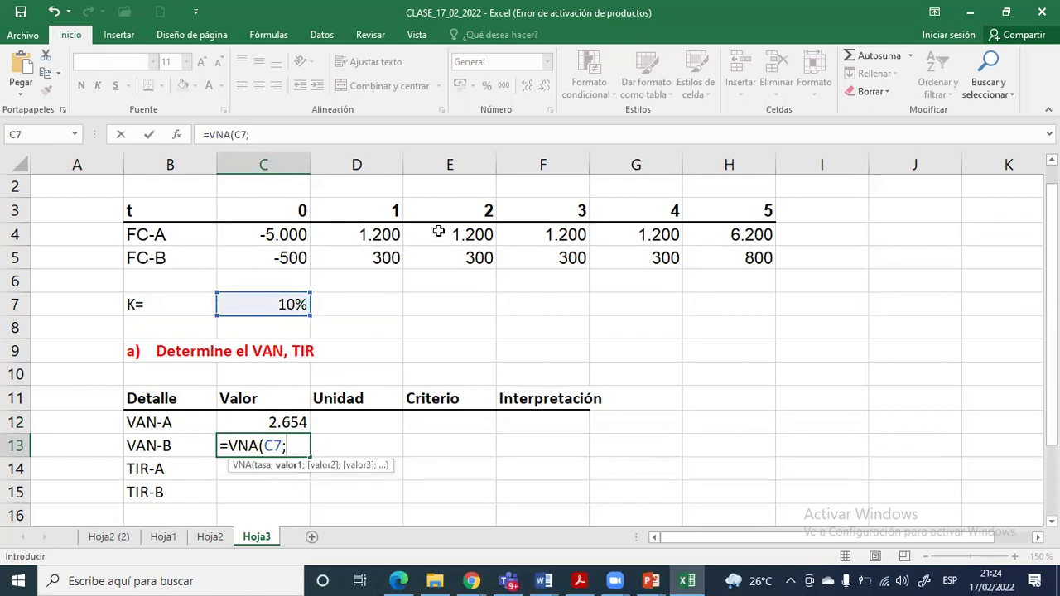
pyautogui.moveTo(368, 257); pyautogui.dragTo(691, 258)
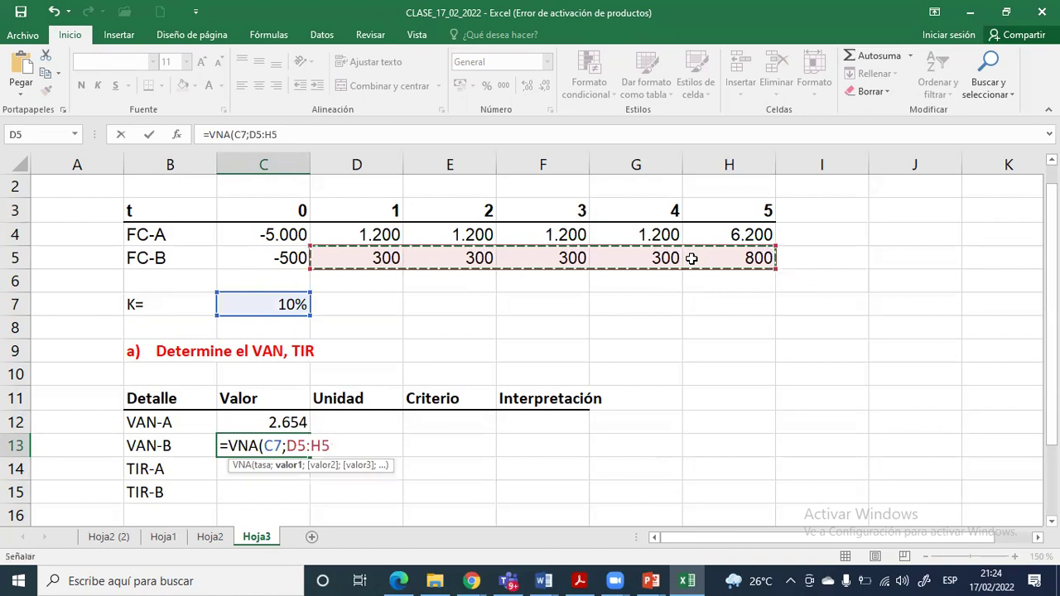
pyautogui.write(')+')
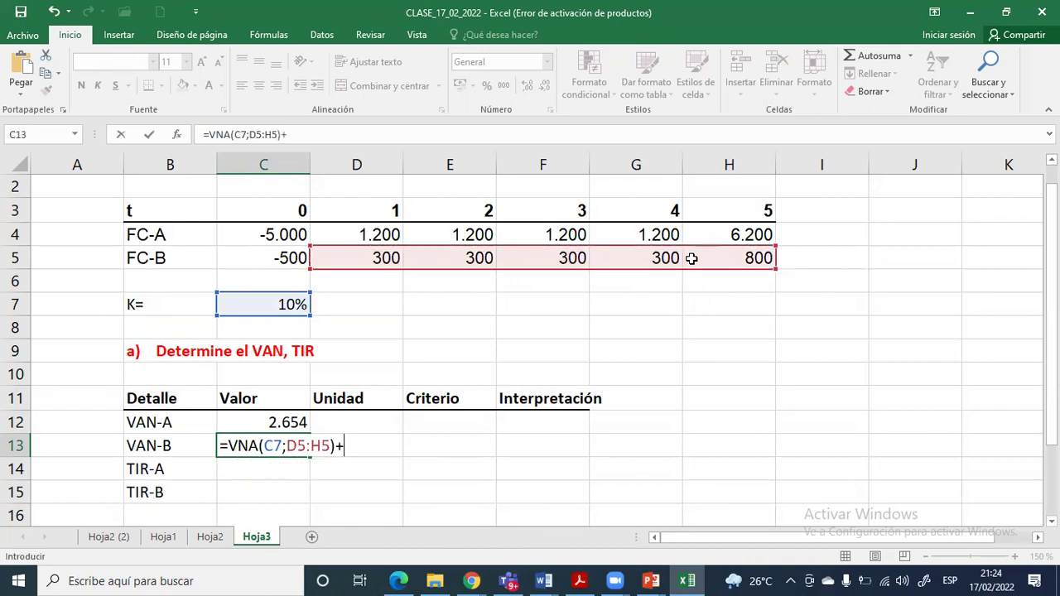
pyautogui.click(282, 258)
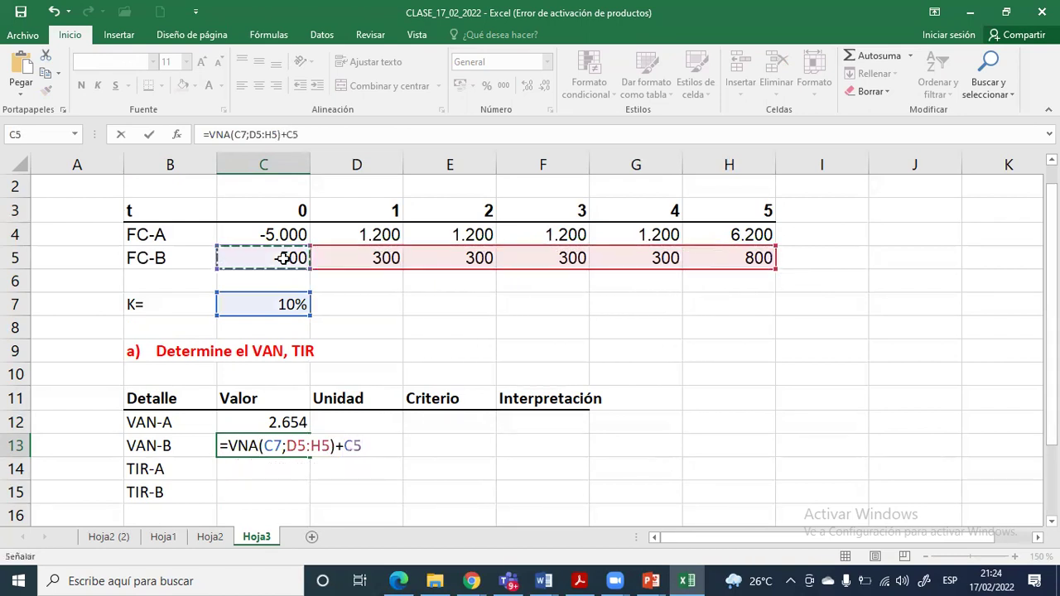
pyautogui.press('Return')
# Format the two VAN values in C12:C13 with a thousands separator and no decimals
pyautogui.press('Up')
pyautogui.press('Up')
pyautogui.hotkey('shift', 'Down')
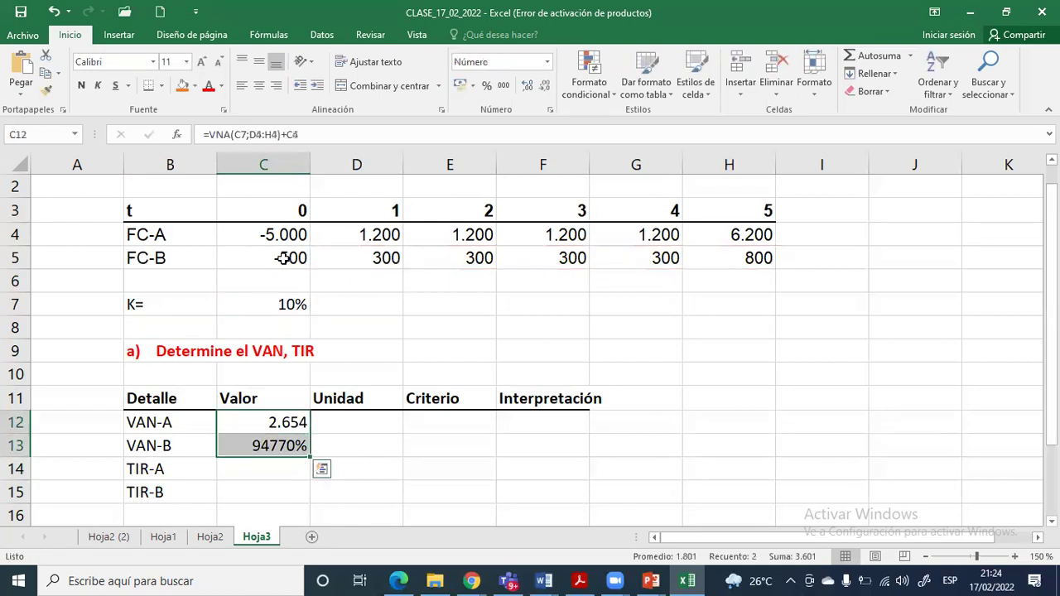
pyautogui.click(503, 86)
pyautogui.click(546, 86)
pyautogui.click(545, 86)
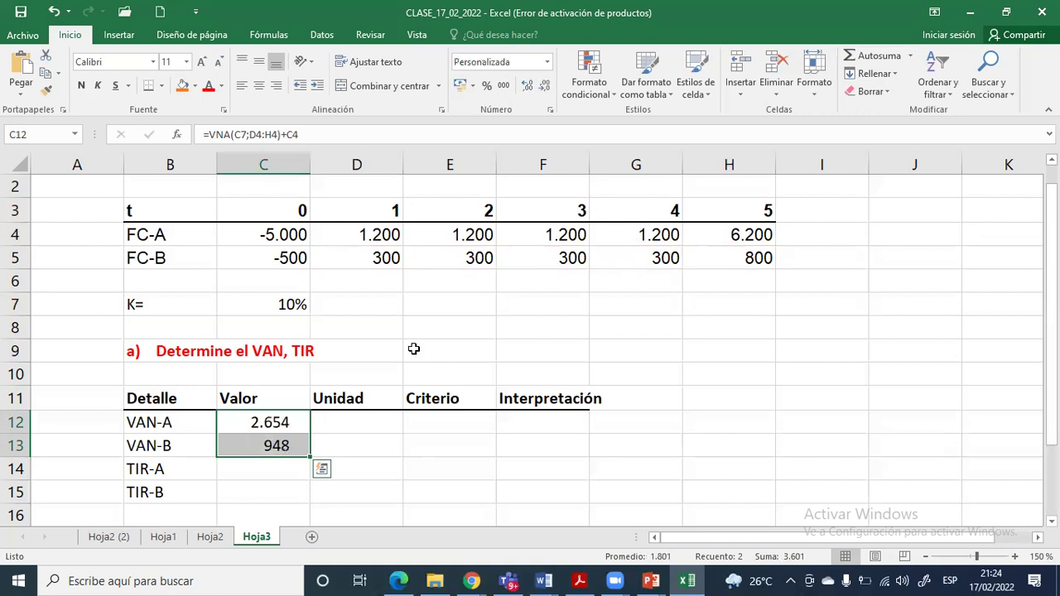
# Enter the unit Bs for both VAN rows in D12:D13
pyautogui.click(385, 431)
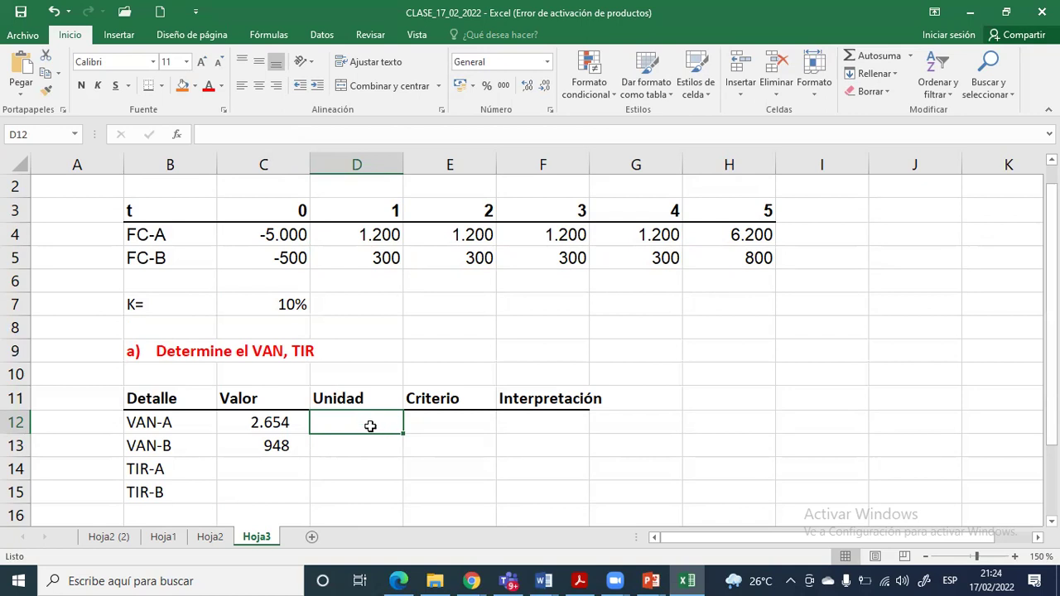
pyautogui.write('Bs')
pyautogui.press('Return')
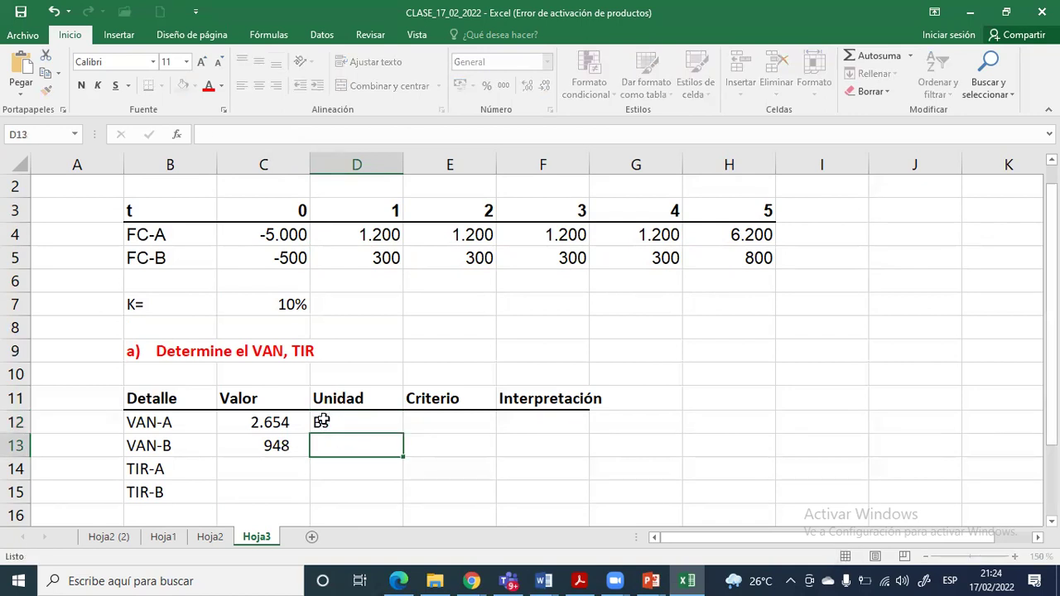
pyautogui.write('Bs')
pyautogui.press('Return')
# Calculate the TIR of project A in C14 with =TIR(C4:H4) and fill the formula down to C15 for project B
pyautogui.press('Left')
pyautogui.write('=tir')
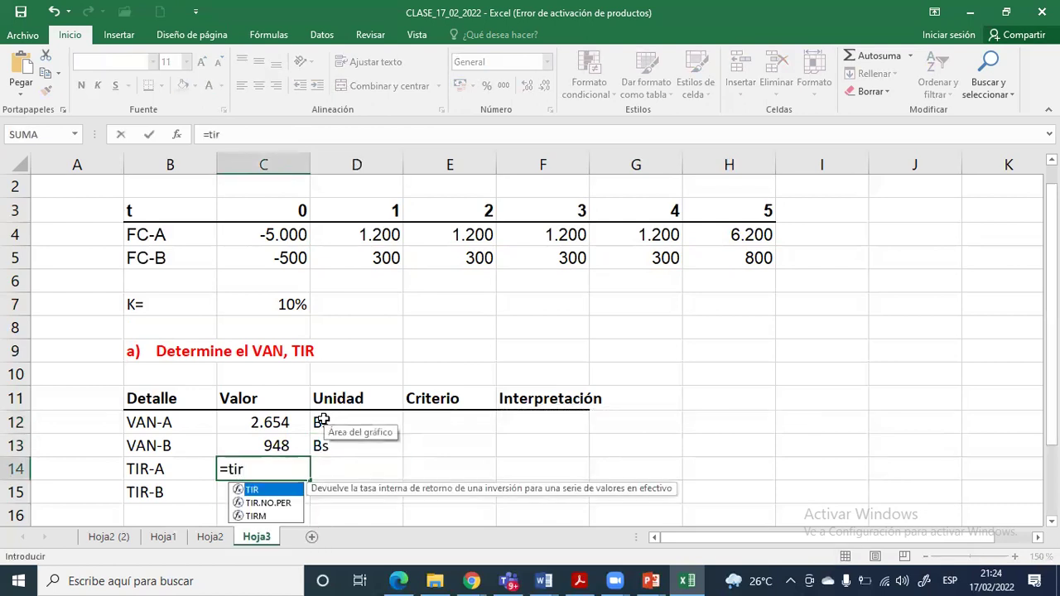
pyautogui.press('Tab')
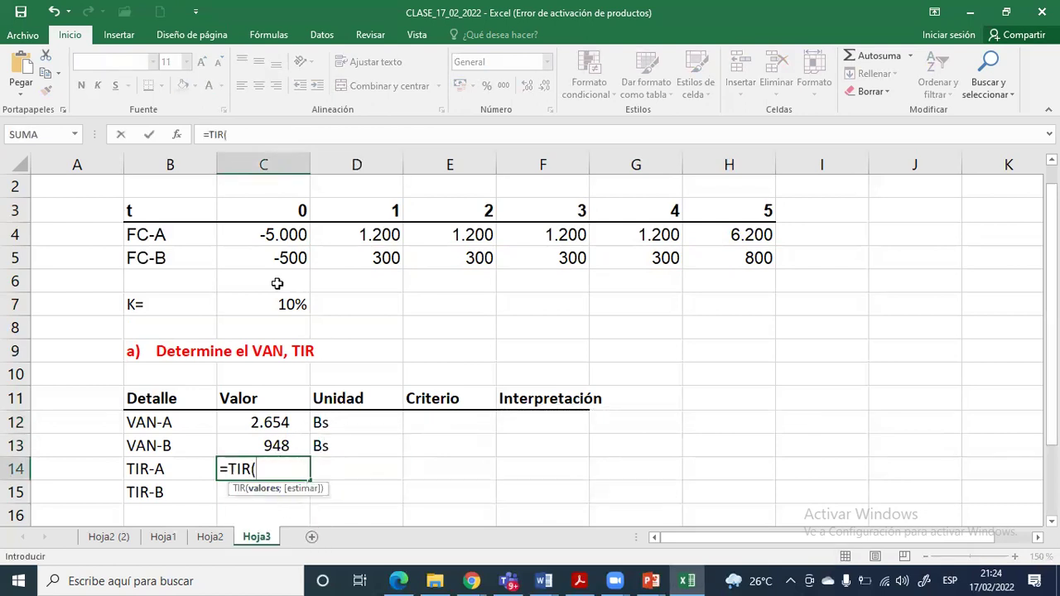
pyautogui.moveTo(274, 236); pyautogui.dragTo(689, 235)
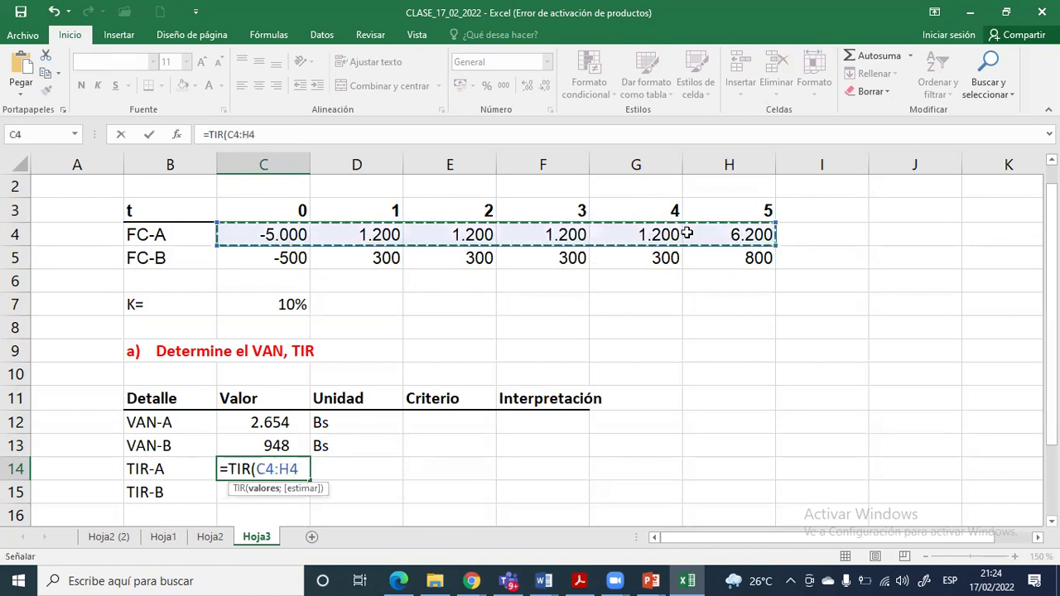
pyautogui.press('Return')
pyautogui.click(283, 468)
pyautogui.moveTo(309, 480); pyautogui.dragTo(372, 476)
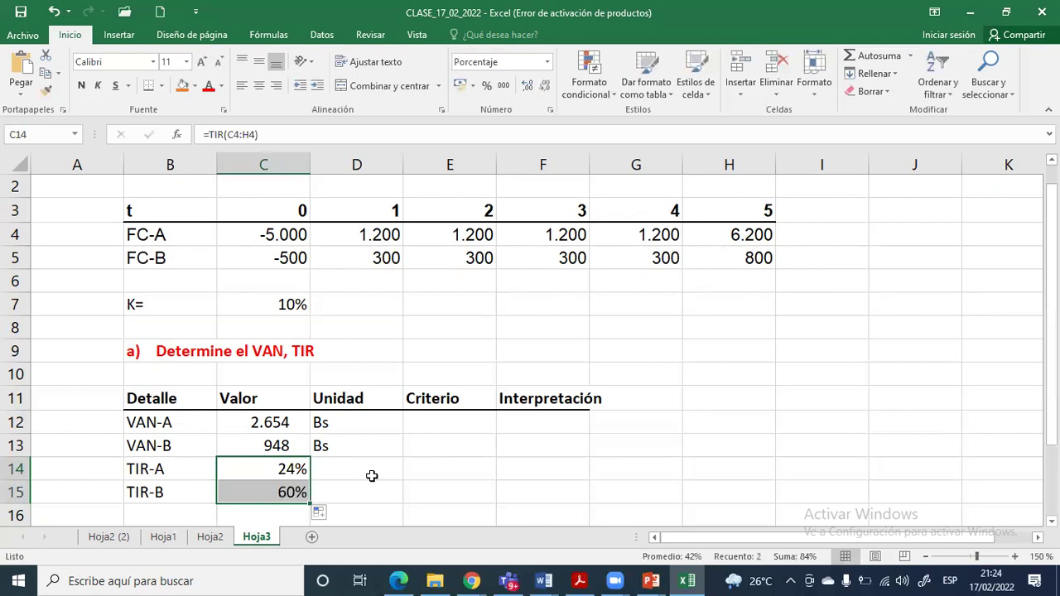
# Enter the unit %Anual for TIR-A in D14 and copy it to D15 for TIR-B
pyautogui.click(372, 476)
pyautogui.moveTo(177, 473); pyautogui.dragTo(313, 482)
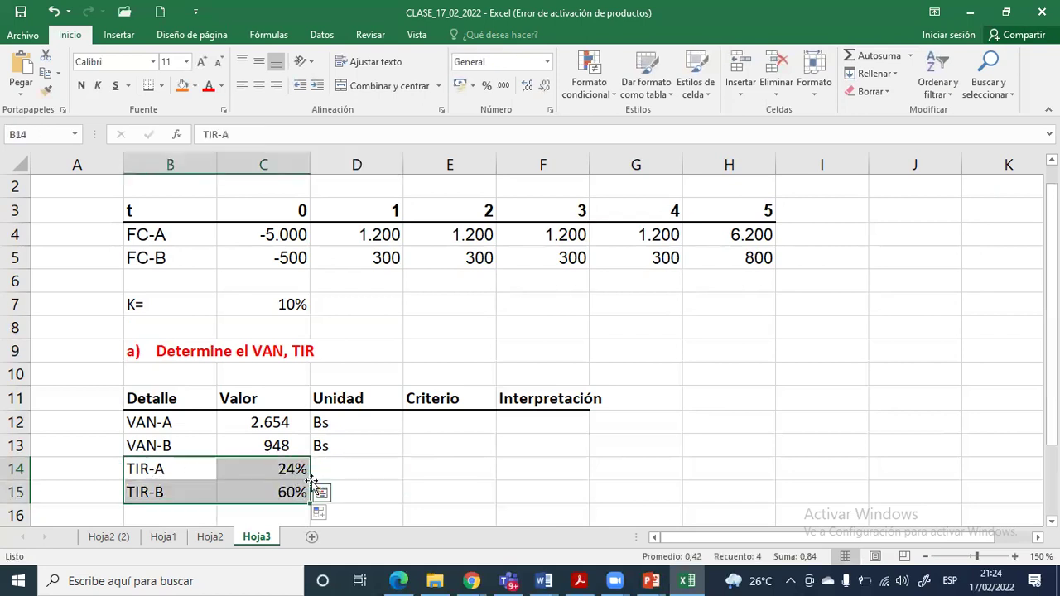
pyautogui.click(334, 469)
pyautogui.write('%Anual')
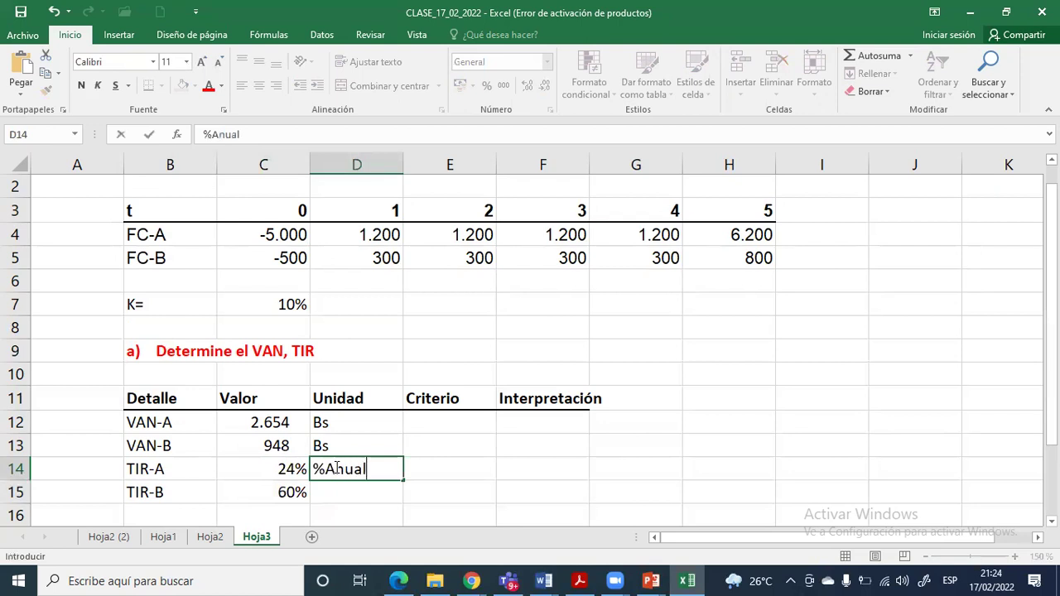
pyautogui.press('Return')
pyautogui.press('Up')
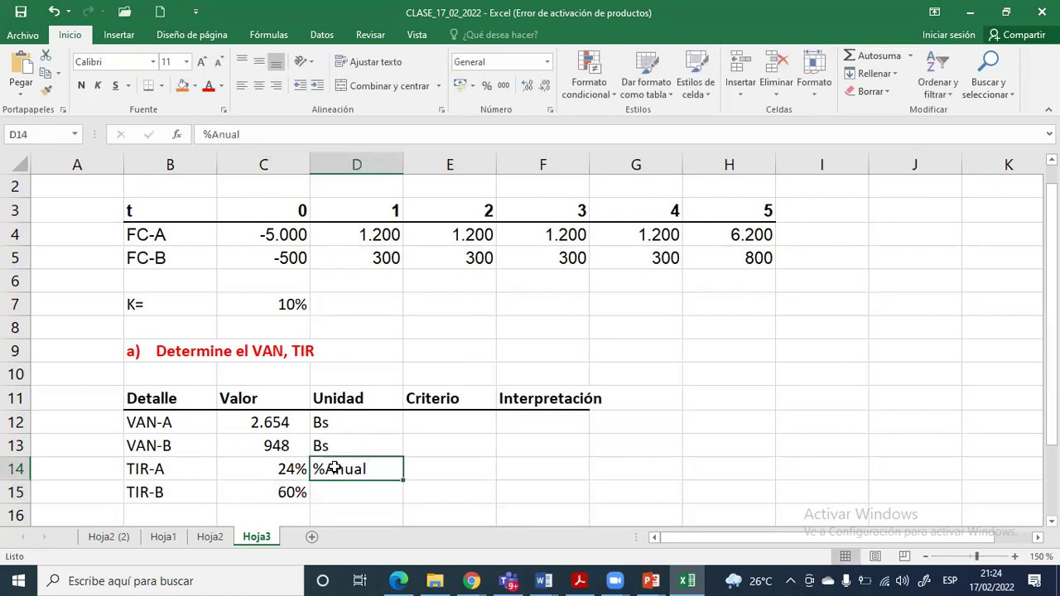
pyautogui.hotkey('ctrl', 'c')
pyautogui.hotkey('shift', 'Down')
pyautogui.press('Return')
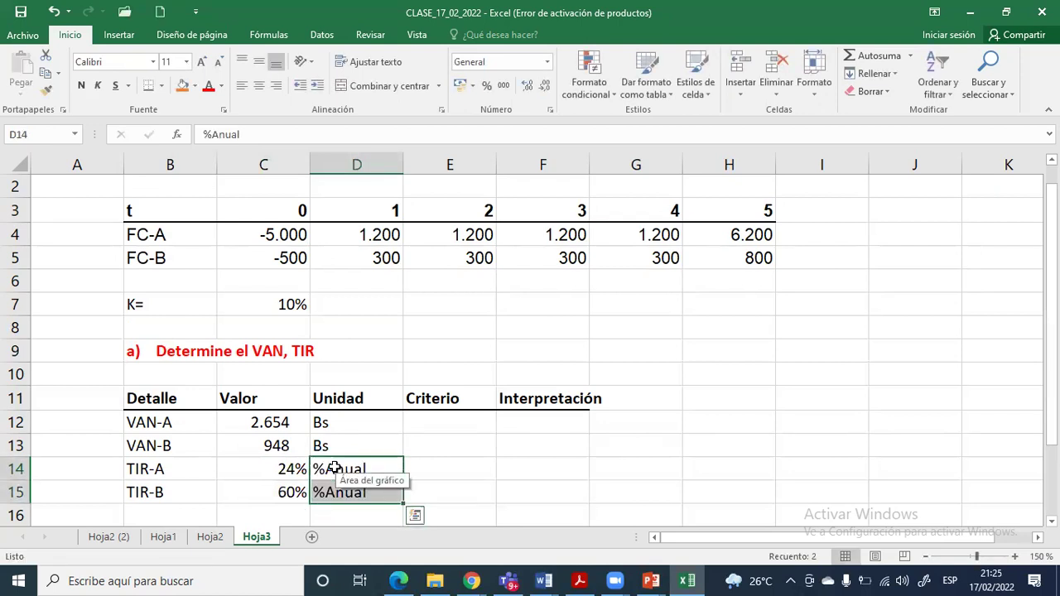
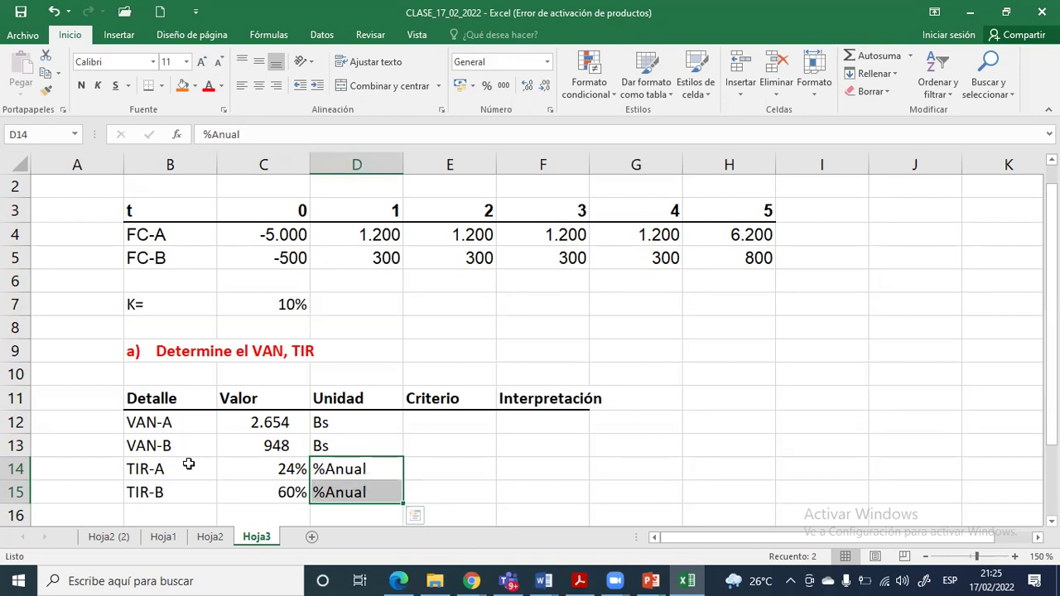
pyautogui.moveTo(139, 418); pyautogui.dragTo(294, 436)
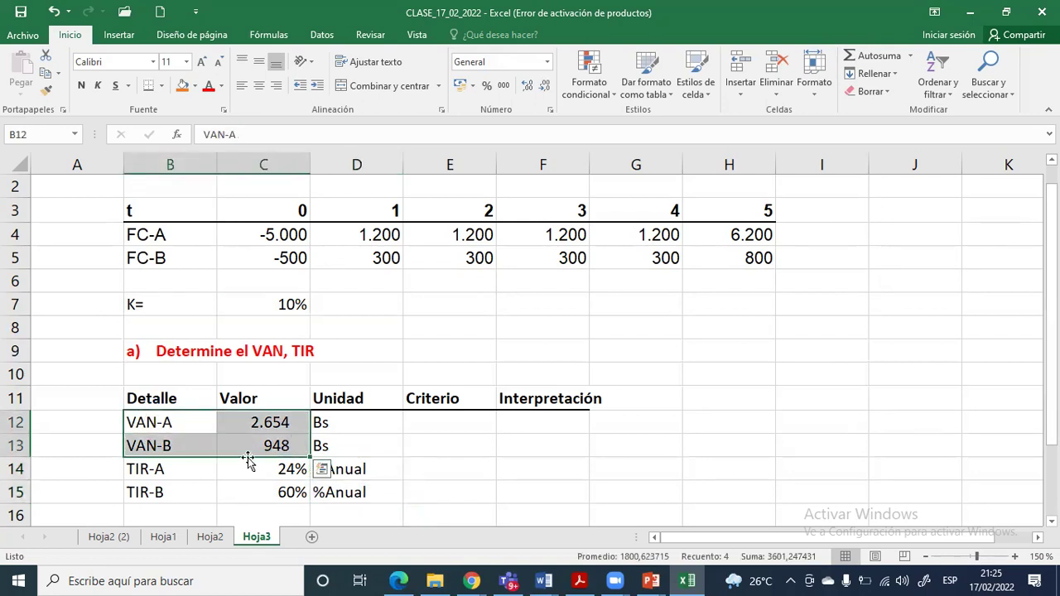
pyautogui.moveTo(147, 468); pyautogui.dragTo(294, 490)
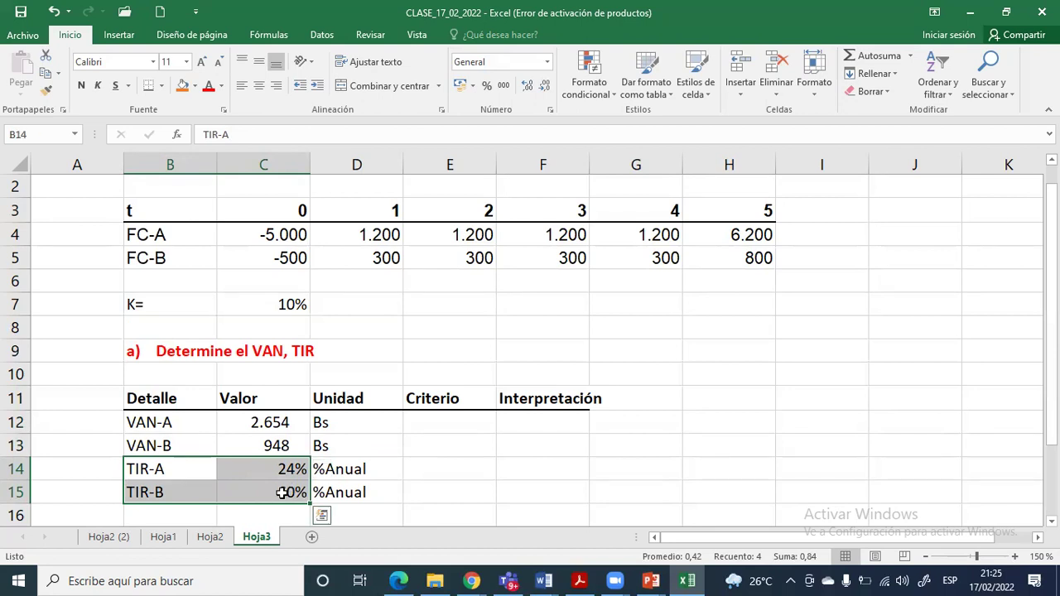
# Add the bold heading Demostración in B17 below the results table
pyautogui.scroll(-1, 204, 486)
pyautogui.click(212, 488)
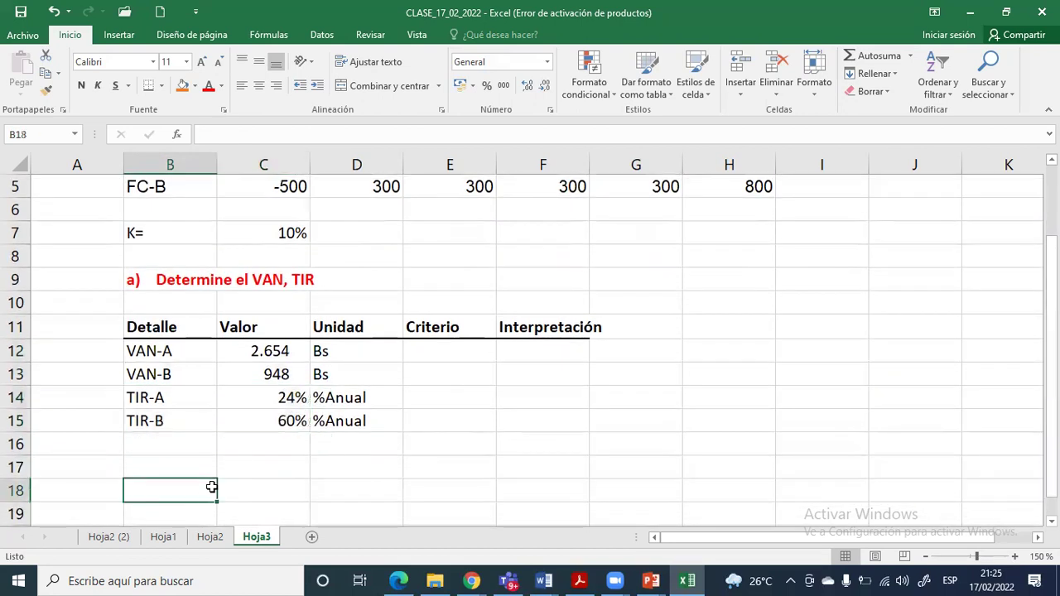
pyautogui.press('Up')
pyautogui.write('Demostración')
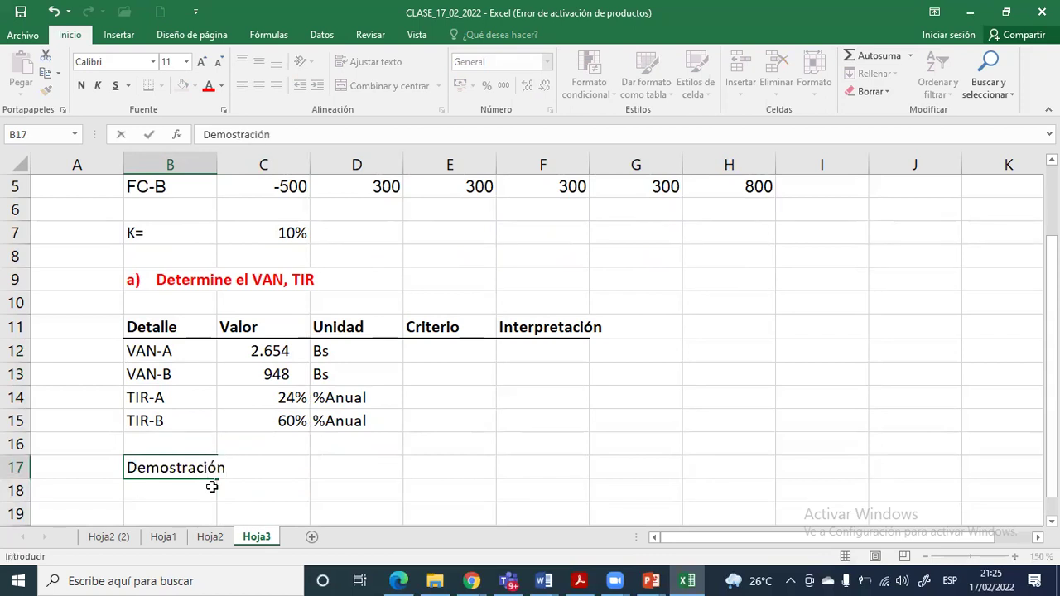
pyautogui.press('Return')
pyautogui.press('Up')
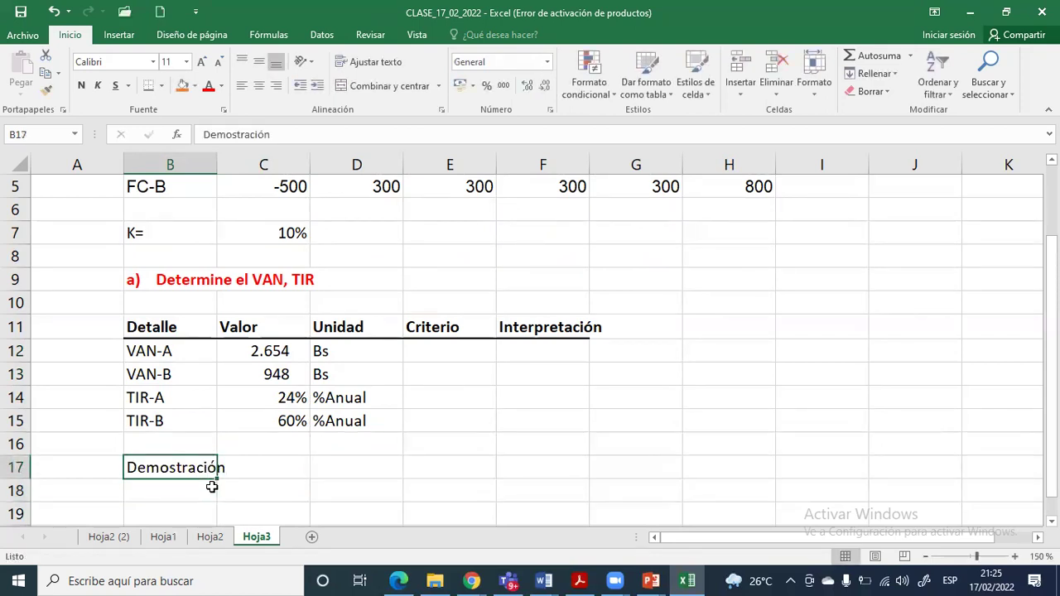
pyautogui.hotkey('ctrl', 'n')
# Go back to the t header cell B3 of the cash flow table
pyautogui.press('Up')
pyautogui.press('Up')
pyautogui.press('Up')
pyautogui.press('Up')
pyautogui.press('Up')
pyautogui.press('Up')
pyautogui.press('Up')
pyautogui.press('Up')
pyautogui.press('Up')
pyautogui.press('Up')
pyautogui.press('Up')
pyautogui.press('Up')
pyautogui.press('Up')
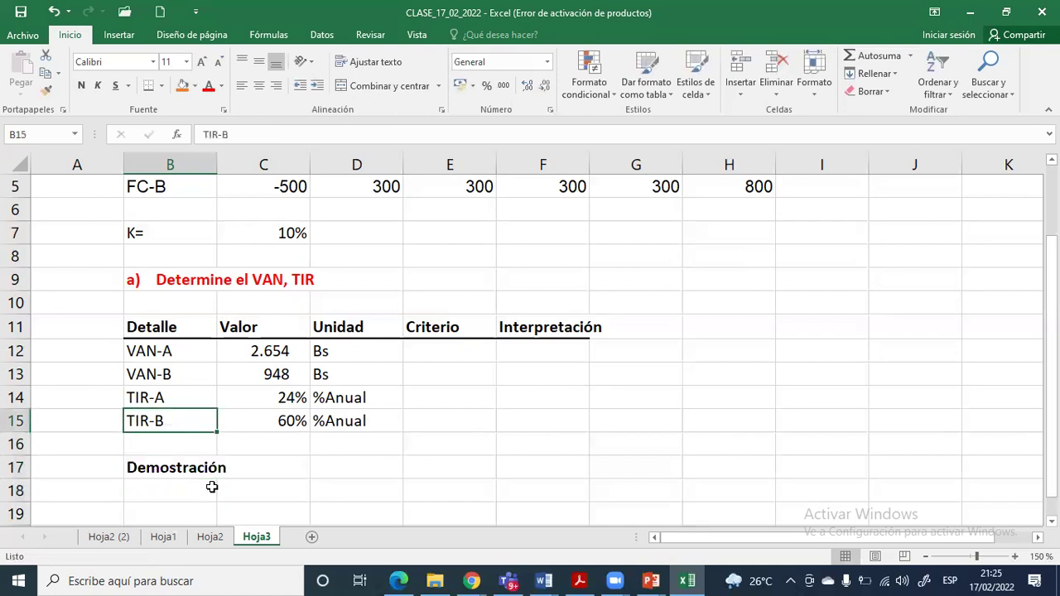
pyautogui.press('Up')
pyautogui.press('Up')
pyautogui.press('Down')
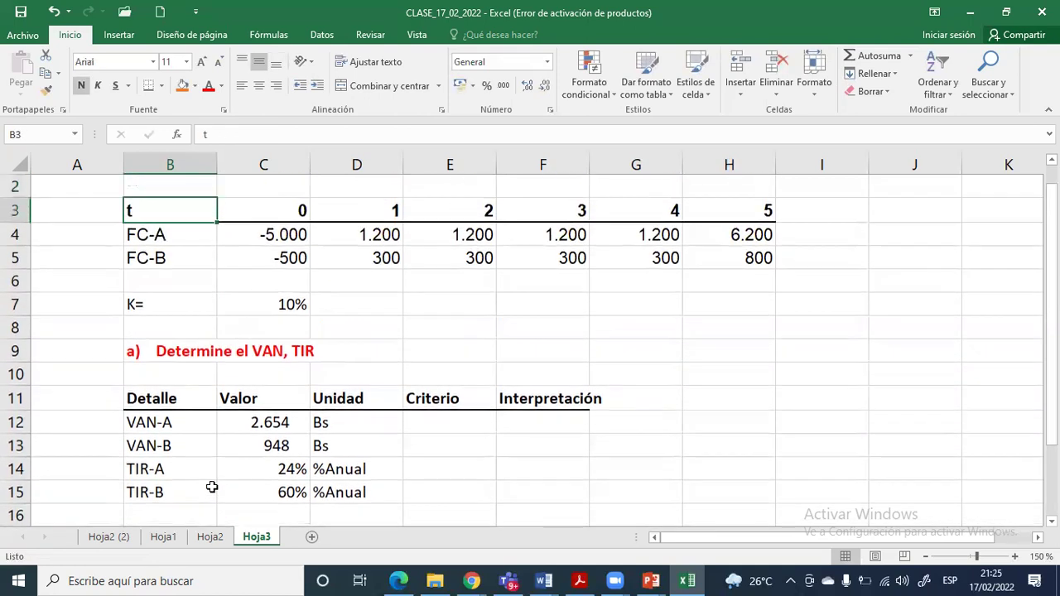
# Copy the period header row t, 0 to 5 (B3:H3) into row 18 beneath the Demostración title
pyautogui.hotkey('ctrl', 'shift', 'Right')
pyautogui.hotkey('ctrl', 'c')
pyautogui.press('Down')
pyautogui.press('Down')
pyautogui.press('Down')
pyautogui.press('Down')
pyautogui.press('Down')
pyautogui.press('Down')
pyautogui.press('Down')
pyautogui.press('Down')
pyautogui.press('Down')
pyautogui.press('Down')
pyautogui.press('Down')
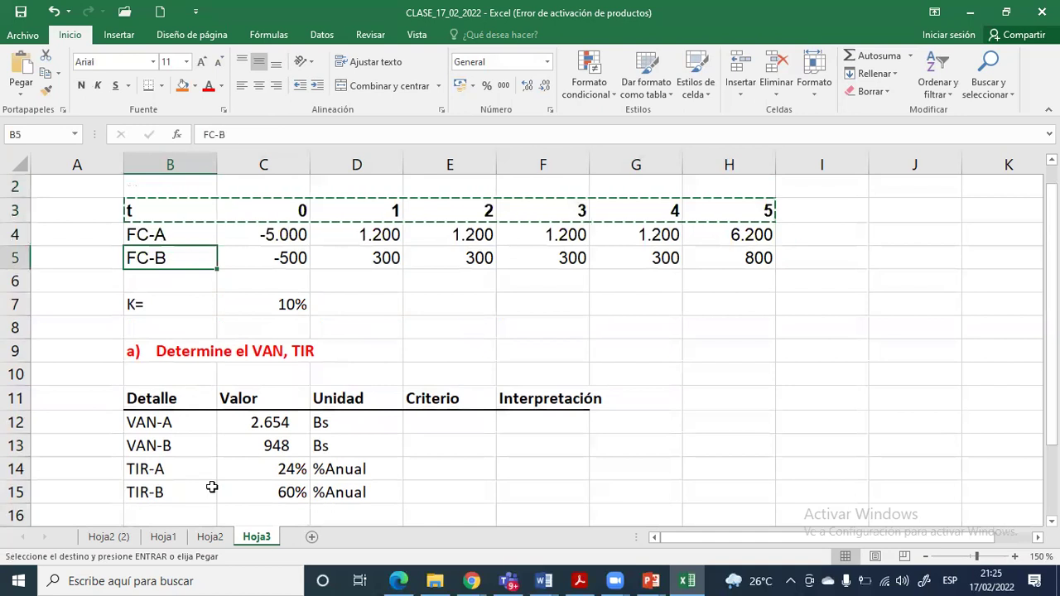
pyautogui.press('Down')
pyautogui.press('Down')
pyautogui.press('Down')
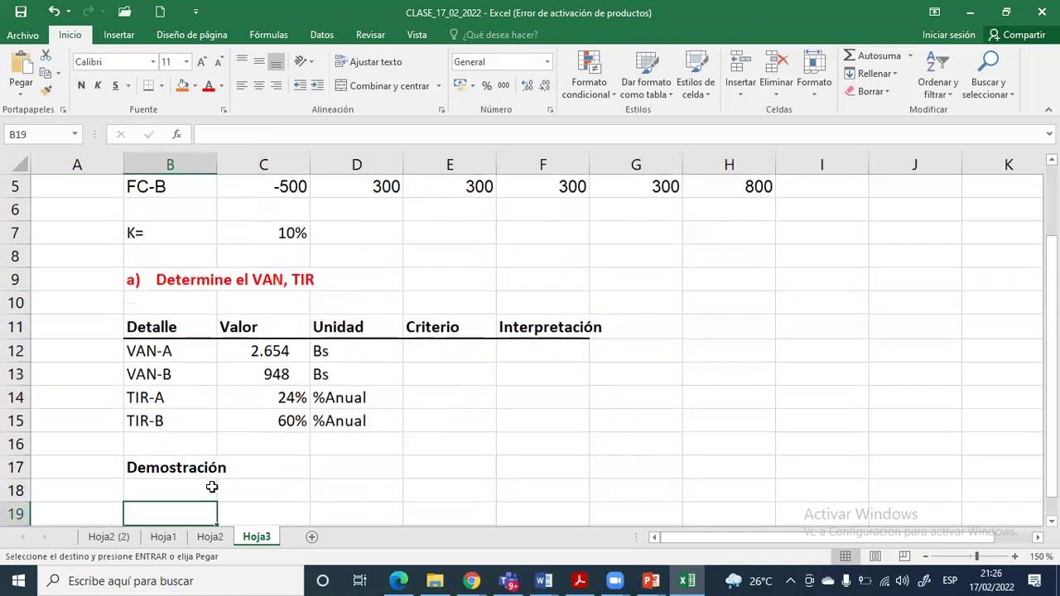
pyautogui.click(212, 487)
pyautogui.press('Return')
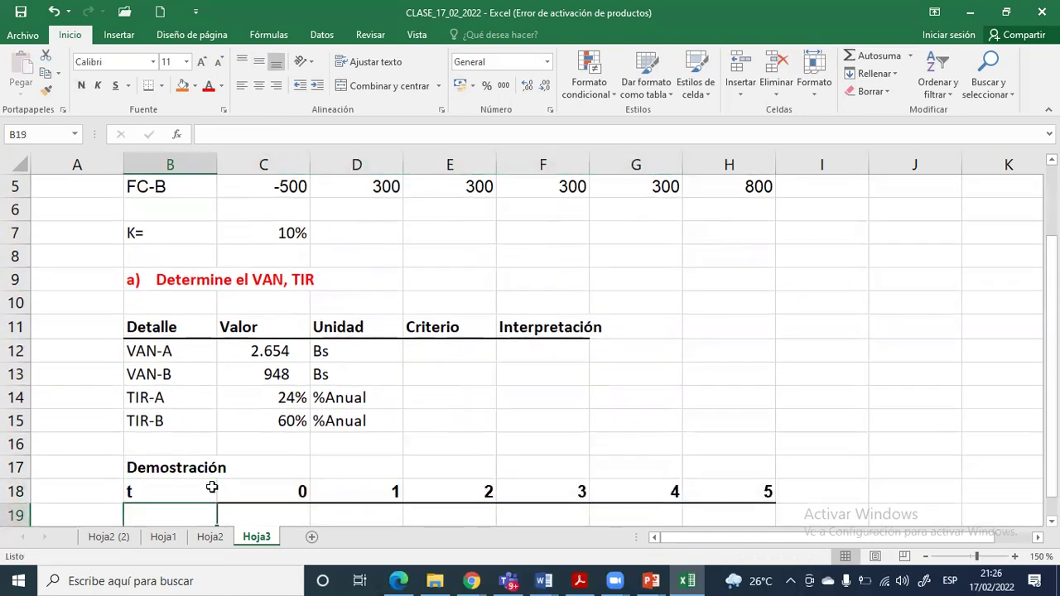
# Examine the FC-A and FC-B cash flows for periods 0 to 5 in rows 4 and 5
pyautogui.scroll(1, 223, 485)
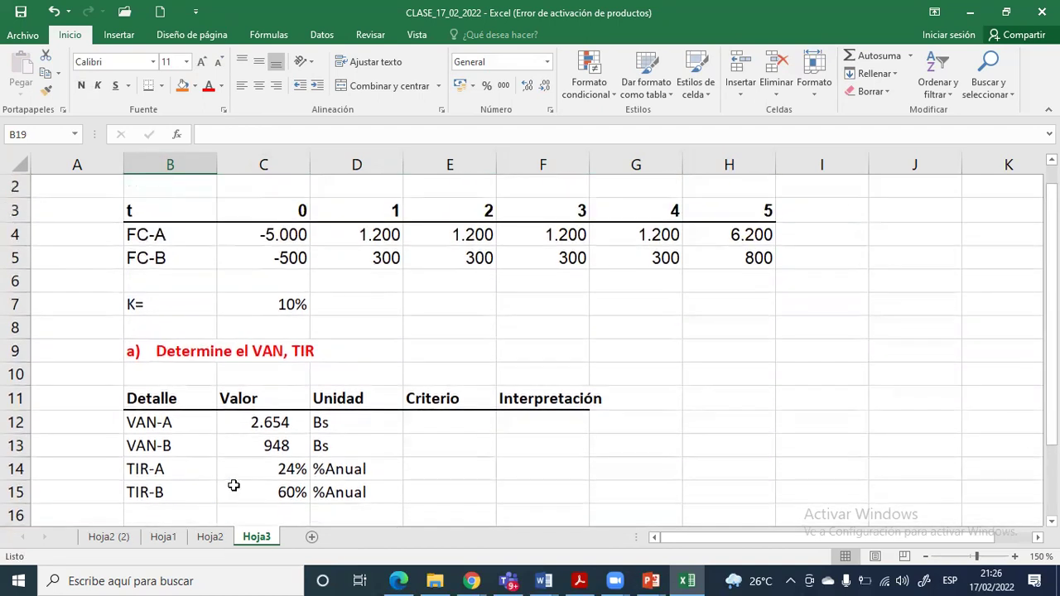
pyautogui.click(276, 236)
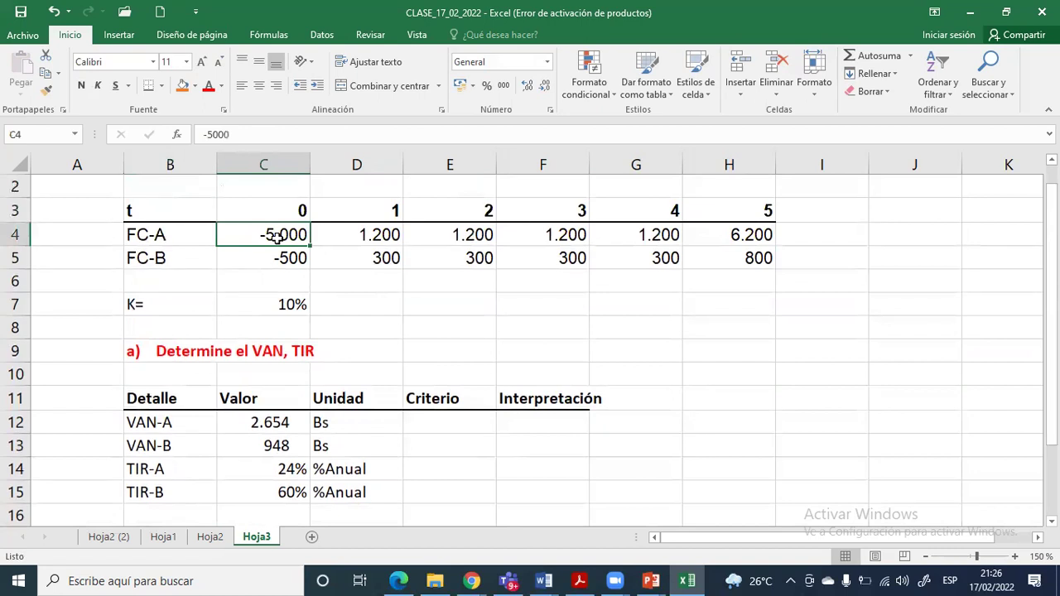
pyautogui.moveTo(276, 236); pyautogui.dragTo(760, 235)
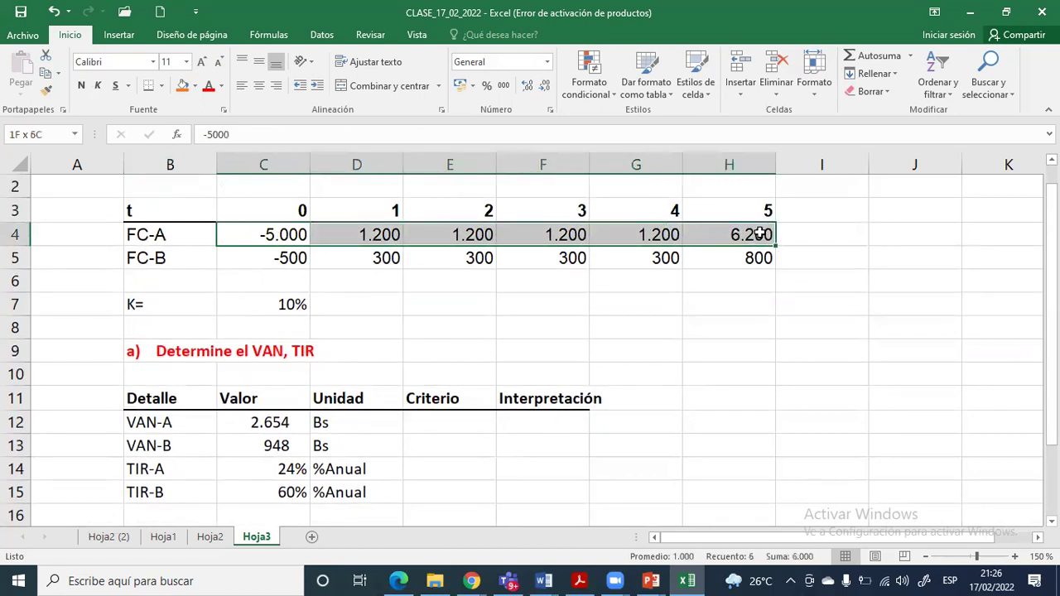
pyautogui.moveTo(291, 259); pyautogui.dragTo(740, 260)
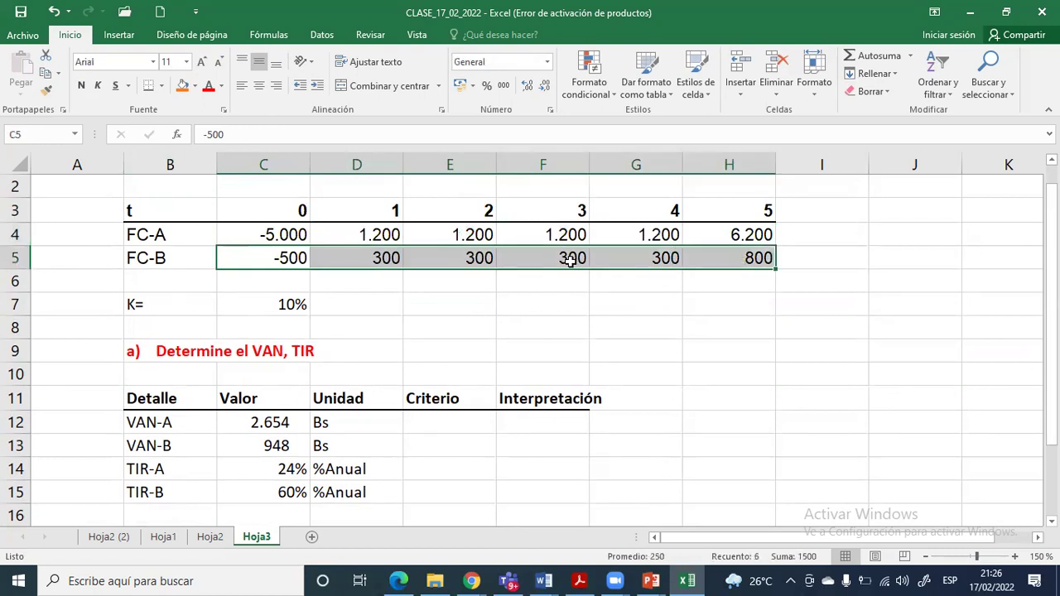
pyautogui.click(278, 258)
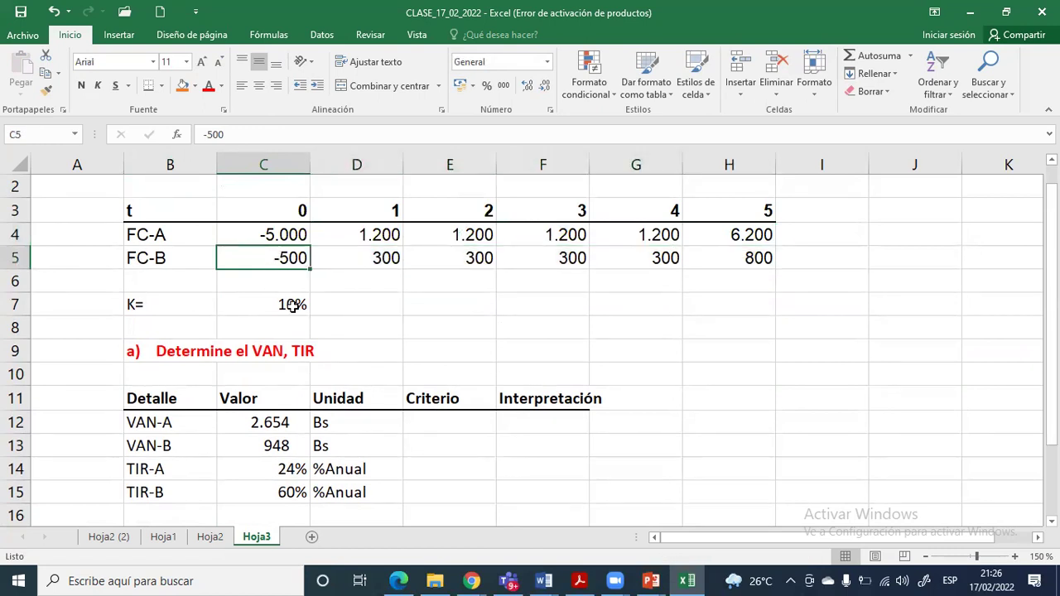
pyautogui.moveTo(274, 257); pyautogui.dragTo(760, 257)
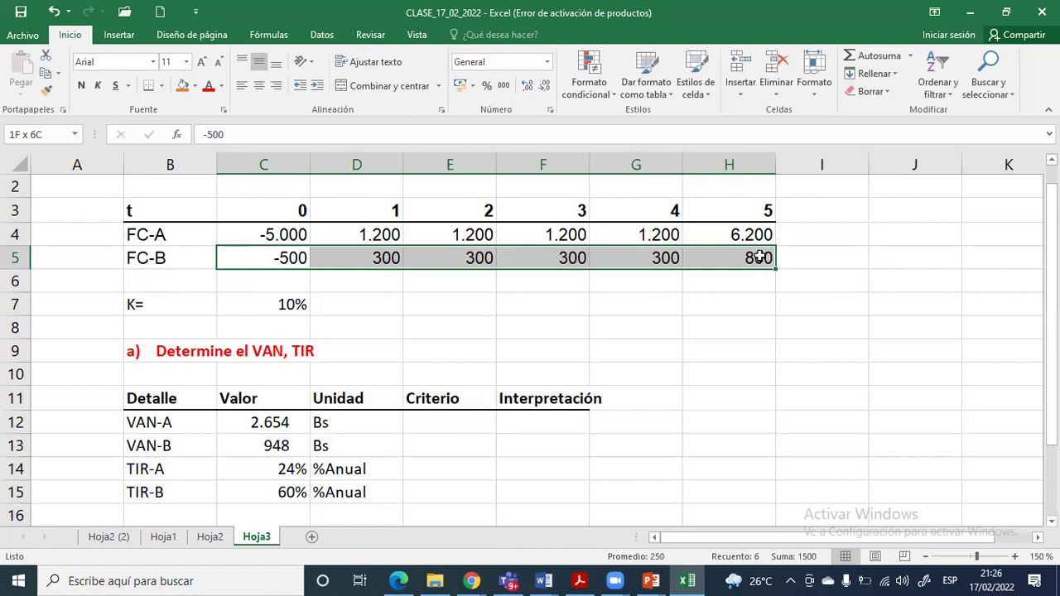
pyautogui.moveTo(759, 258); pyautogui.dragTo(759, 258)
# Copy the FC-B cash flow row, label included (B5:H5), into row 19 beneath the Demostración period headers
pyautogui.scroll(-2, 497, 389)
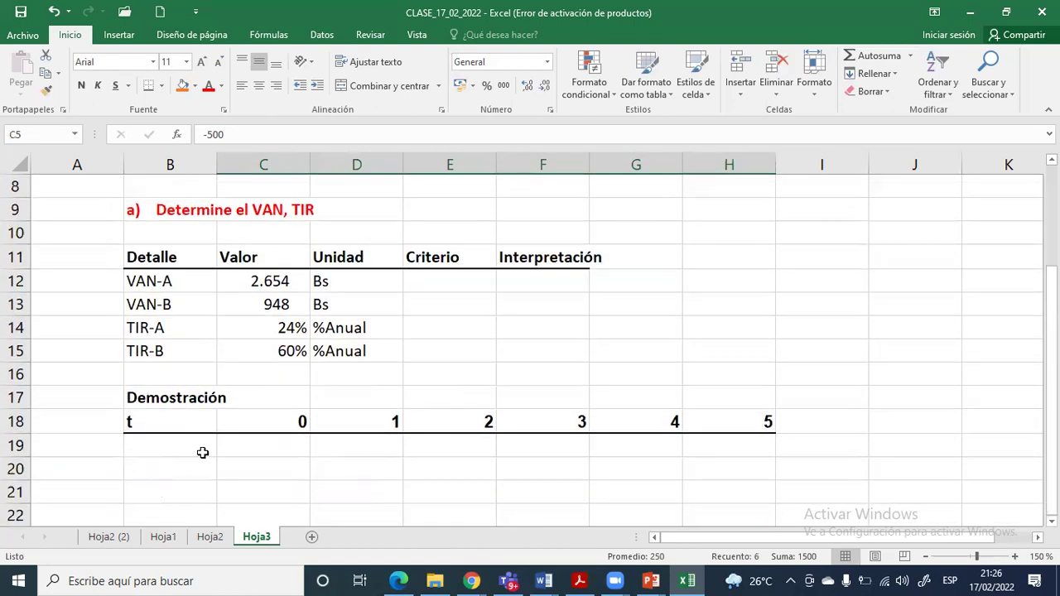
pyautogui.scroll(1, 203, 452)
pyautogui.moveTo(151, 189); pyautogui.dragTo(692, 192)
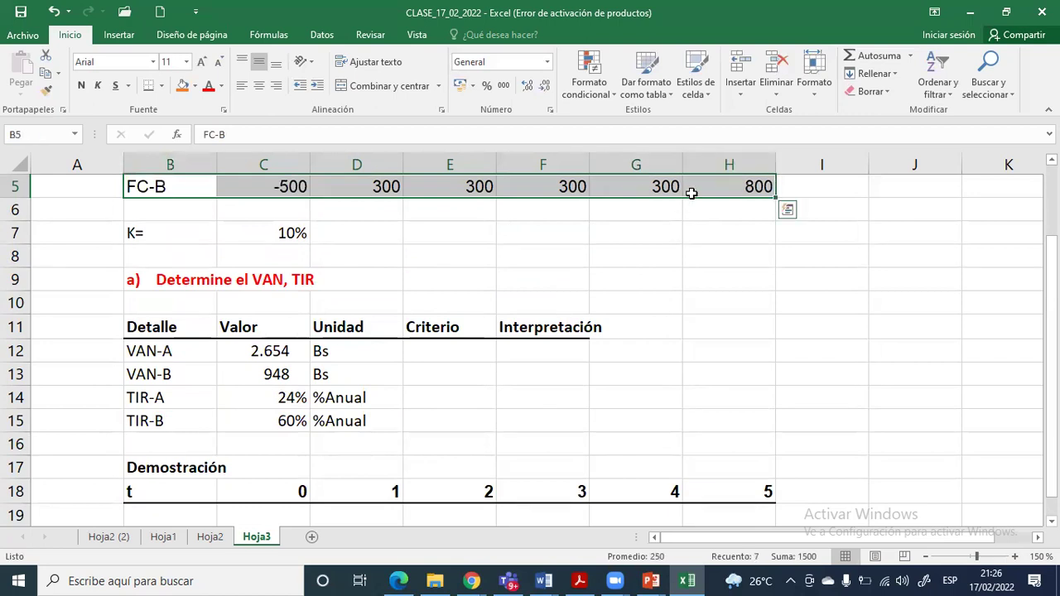
pyautogui.hotkey('ctrl', 'c')
pyautogui.scroll(-1, 282, 466)
pyautogui.click(201, 445)
pyautogui.hotkey('ctrl', 'v')
pyautogui.click(277, 467)
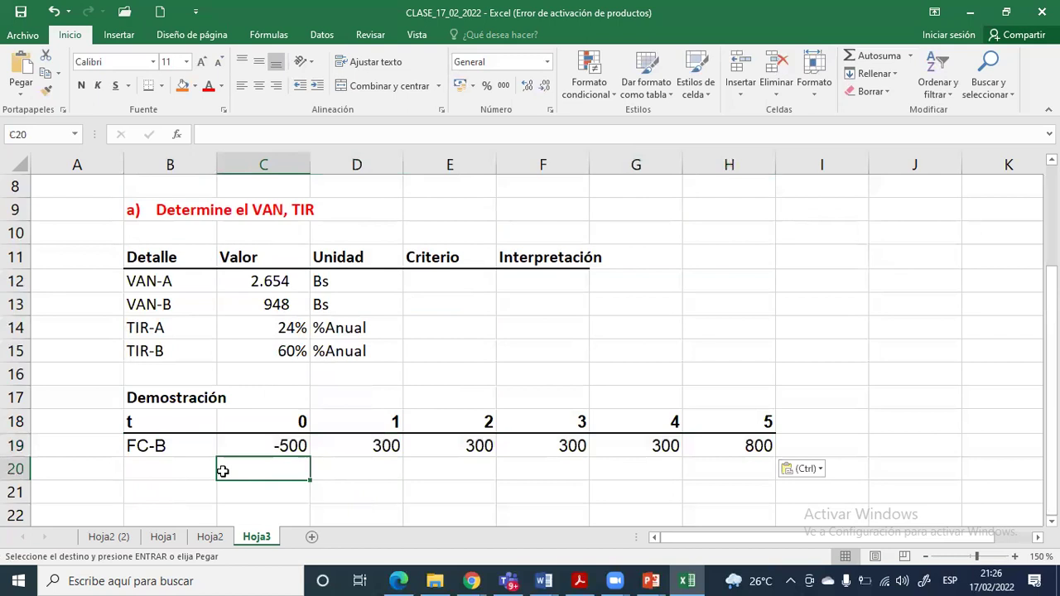
# Review the copied FC-B row and the TIR-A and TIR-B results in C14:C15
pyautogui.moveTo(175, 446); pyautogui.dragTo(737, 442)
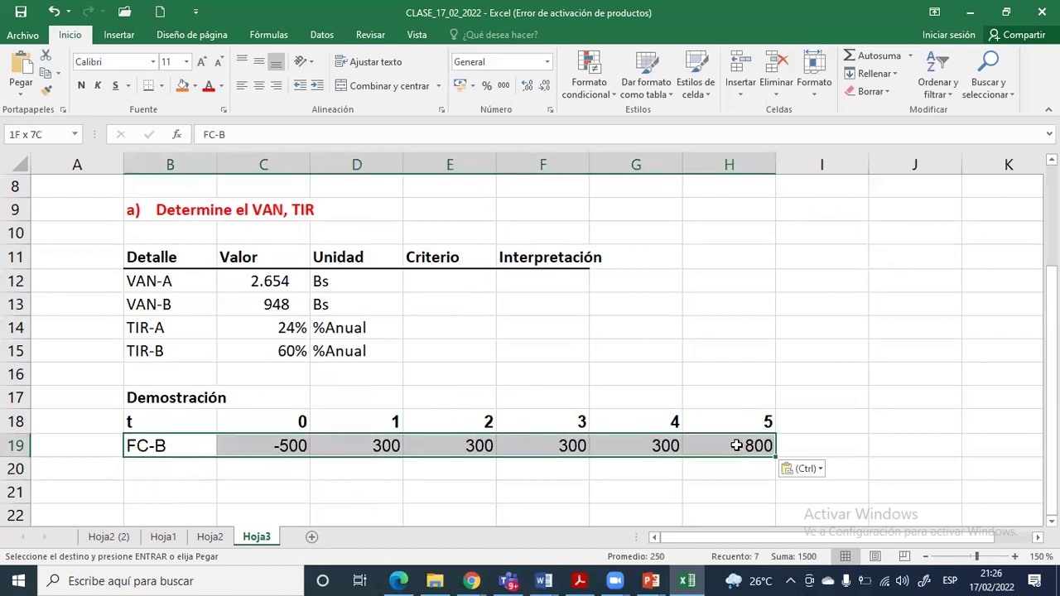
pyautogui.scroll(2, 503, 402)
pyautogui.scroll(-1, 315, 401)
pyautogui.moveTo(279, 398); pyautogui.dragTo(284, 421)
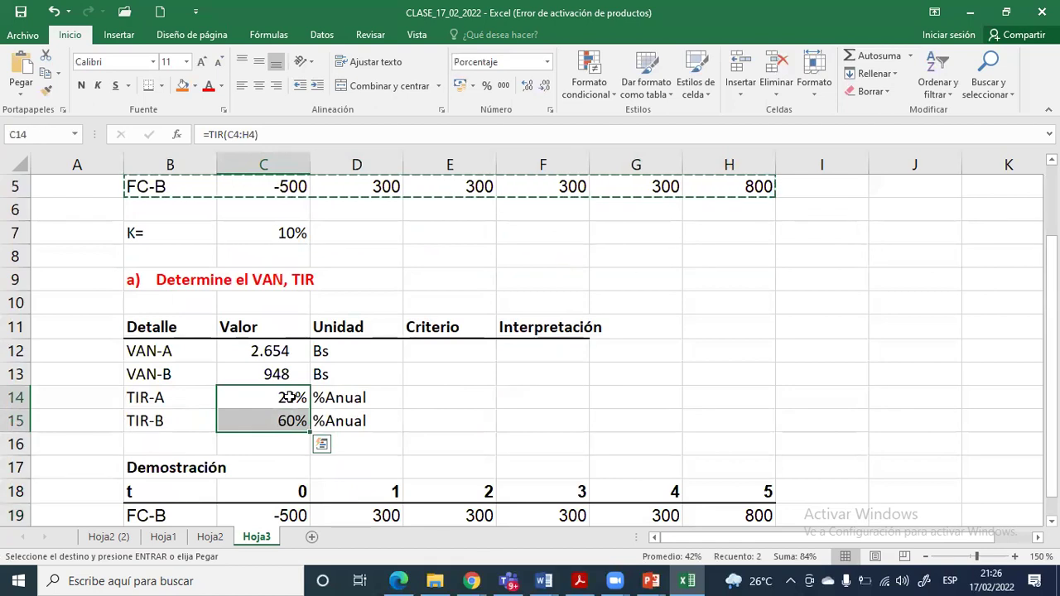
pyautogui.click(290, 397)
pyautogui.click(284, 422)
pyautogui.scroll(-2, 284, 423)
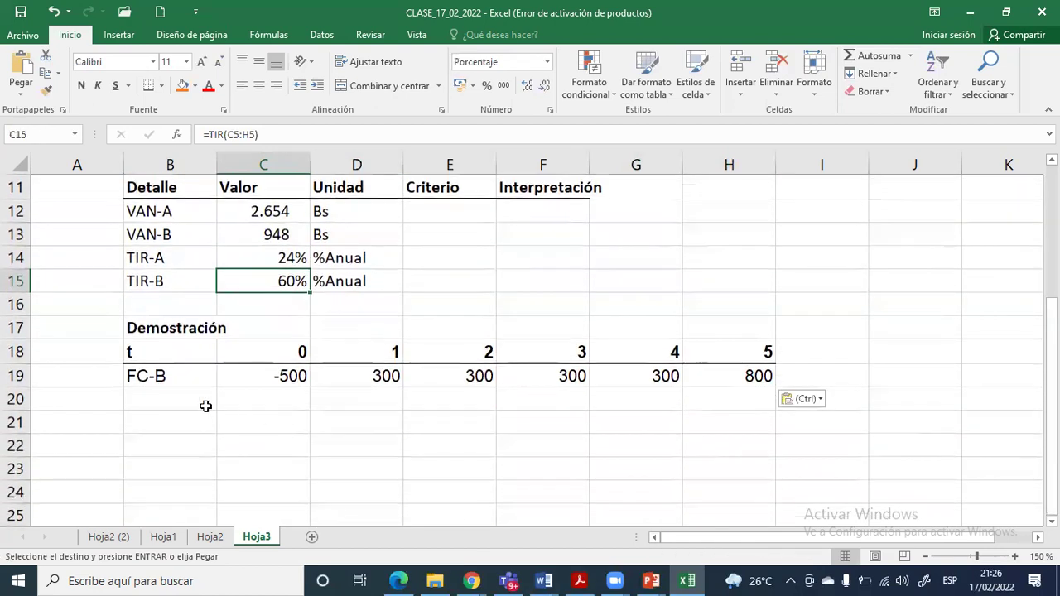
# Enter the label FC-Y in B20, directly below the copied FC-B label
pyautogui.click(196, 400)
pyautogui.press('Escape')
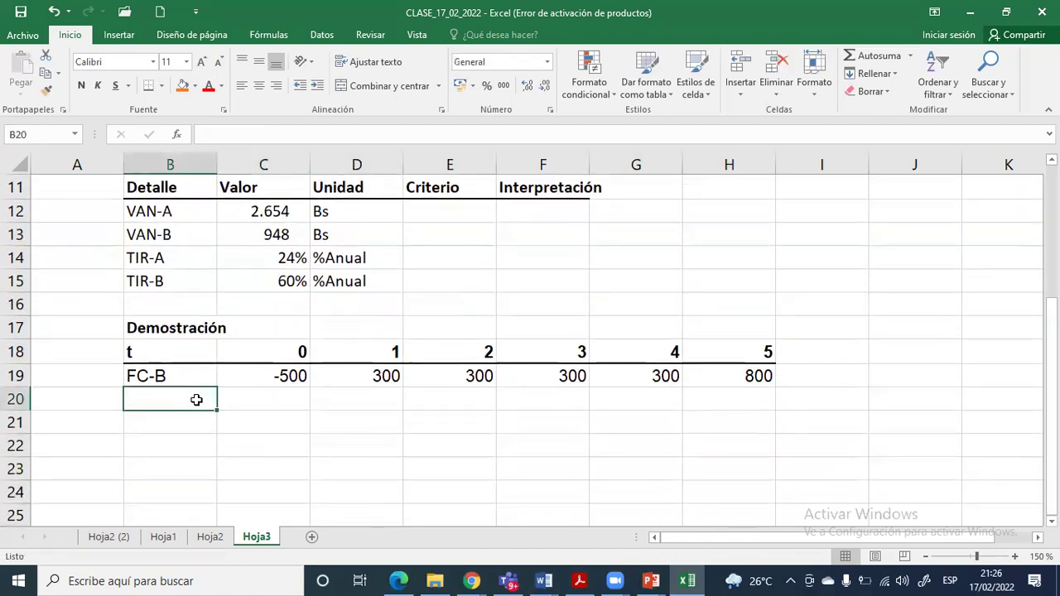
pyautogui.write('FC-')
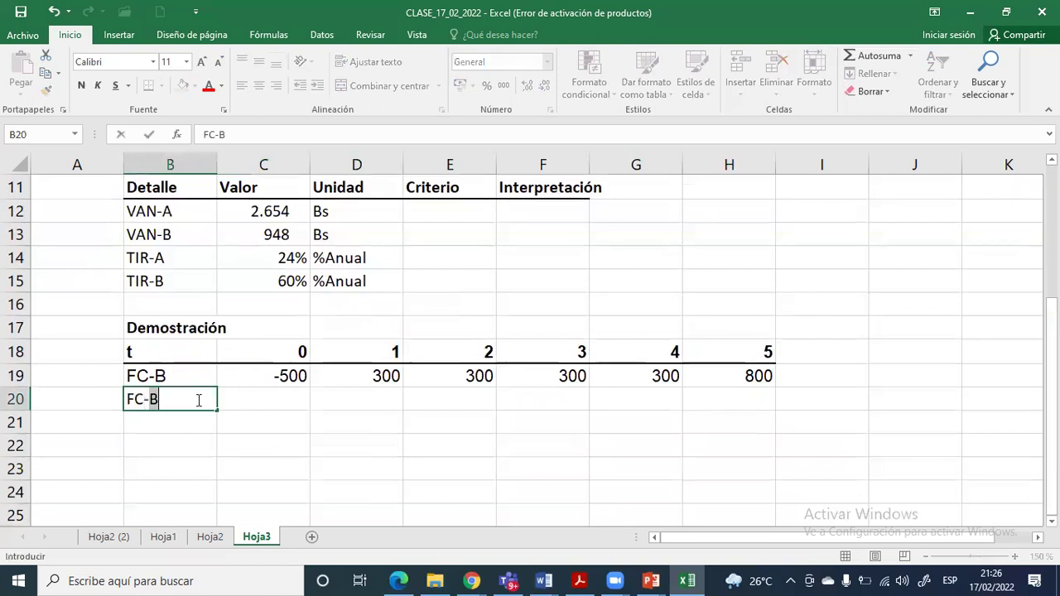
pyautogui.write('Y')
pyautogui.press('Return')
pyautogui.click(196, 400)
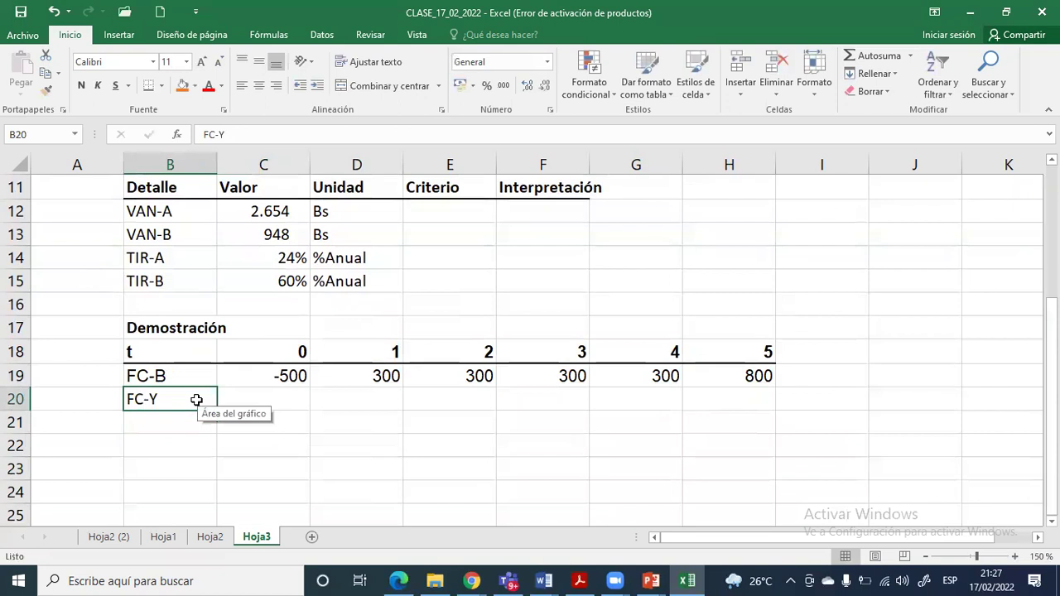
# Apply the FC-B row's formatting to row 20 and change the label in B20 to FC-T
pyautogui.moveTo(195, 377); pyautogui.dragTo(698, 379)
pyautogui.click(47, 89)
pyautogui.click(191, 399)
pyautogui.doubleClick(191, 399)
pyautogui.press('BackSpace')
pyautogui.write('T')
pyautogui.press('Tab')
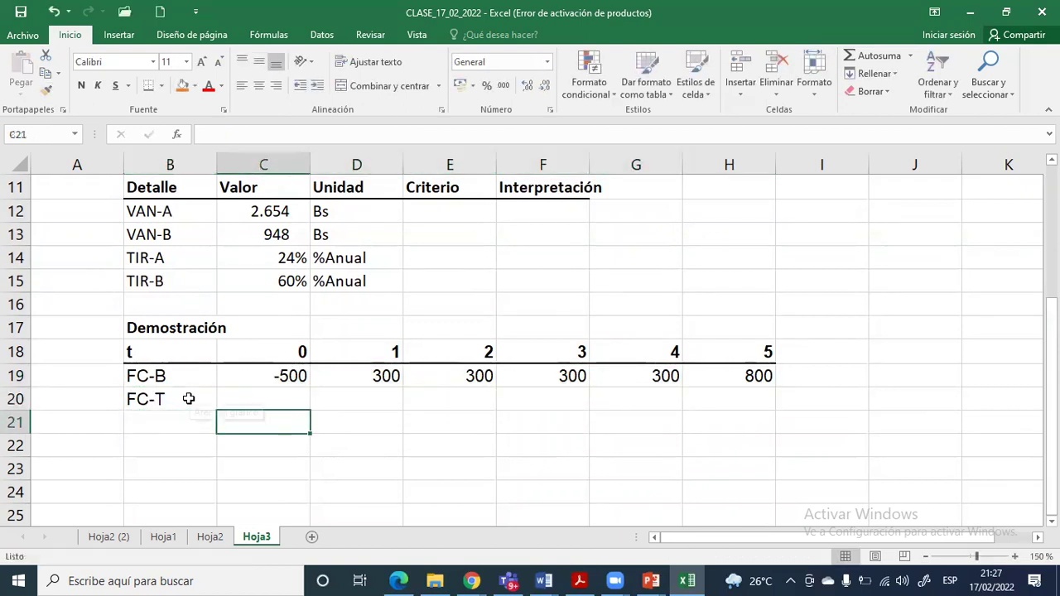
# Enter the formula =-4500 as the period 0 cash flow of FC-T in C20
pyautogui.write('=')
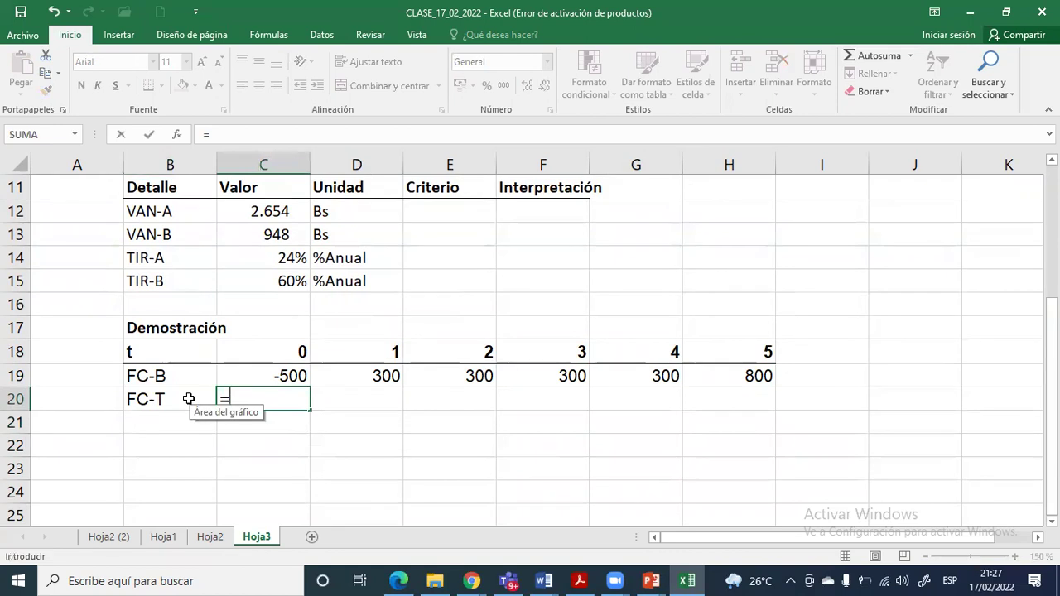
pyautogui.write('-4500')
pyautogui.press('Return')
pyautogui.press('Up')
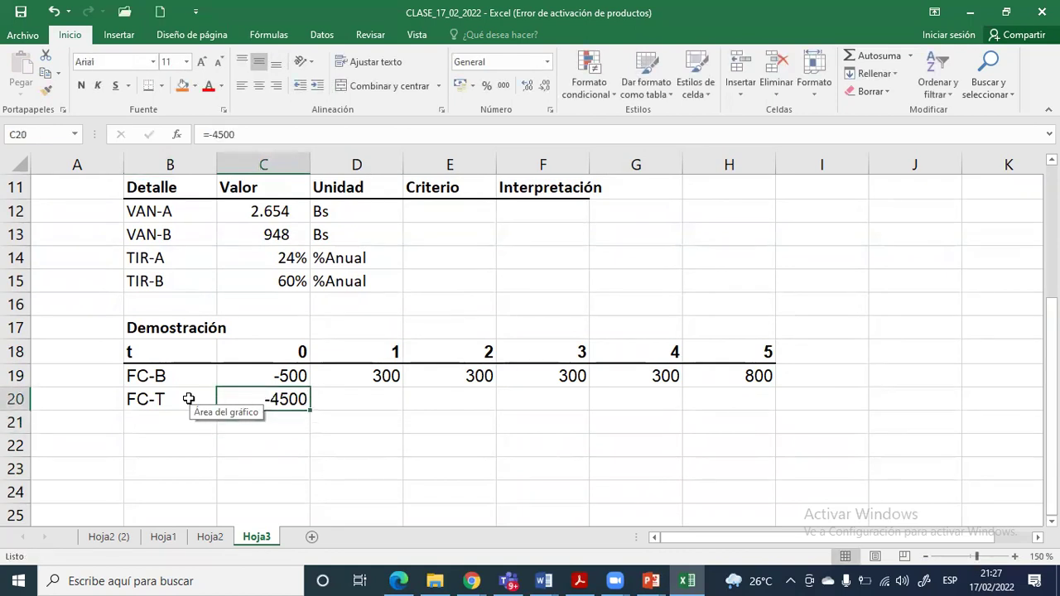
pyautogui.press('Right')
pyautogui.press('Right')
pyautogui.press('Right')
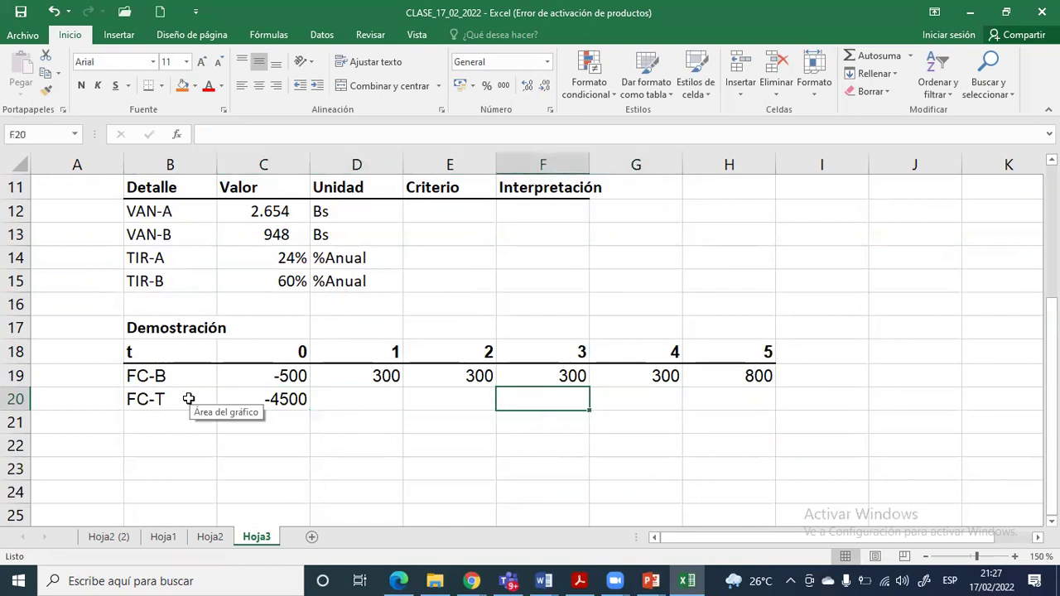
pyautogui.press('Left')
pyautogui.press('Left')
pyautogui.press('Left')
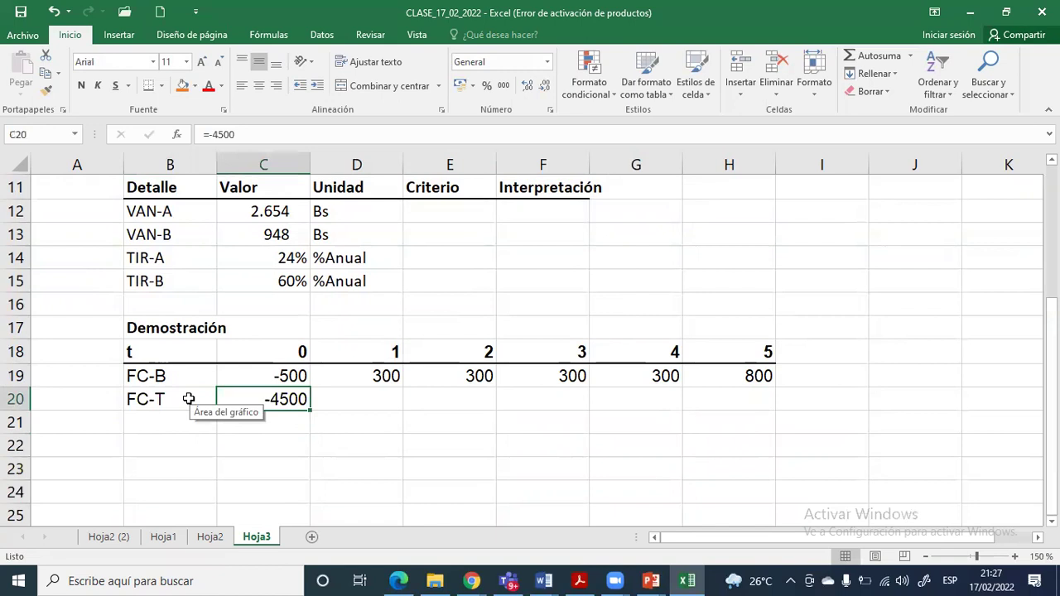
pyautogui.press('Up')
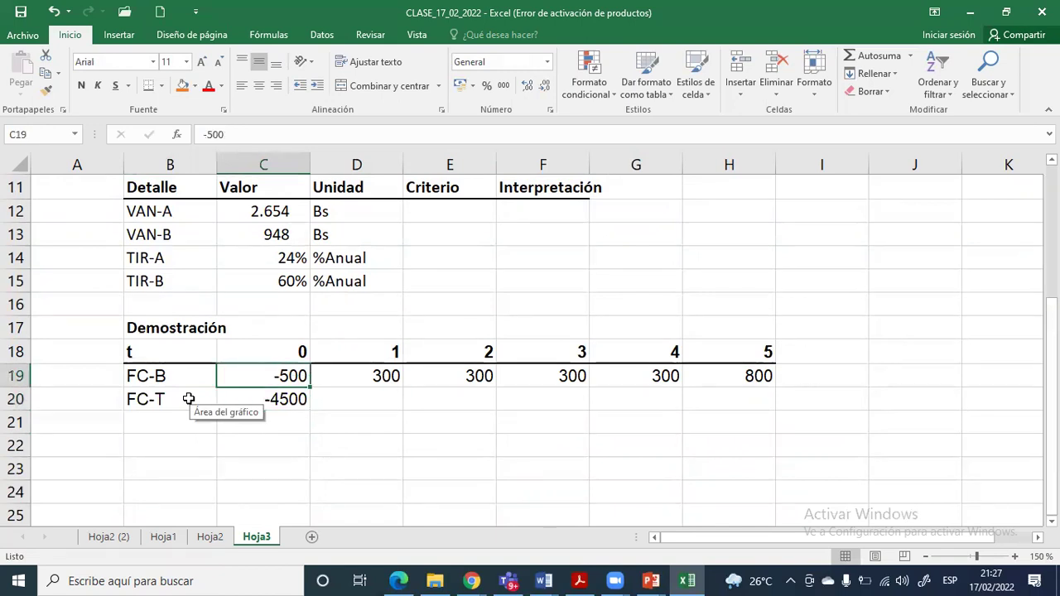
pyautogui.press('Down')
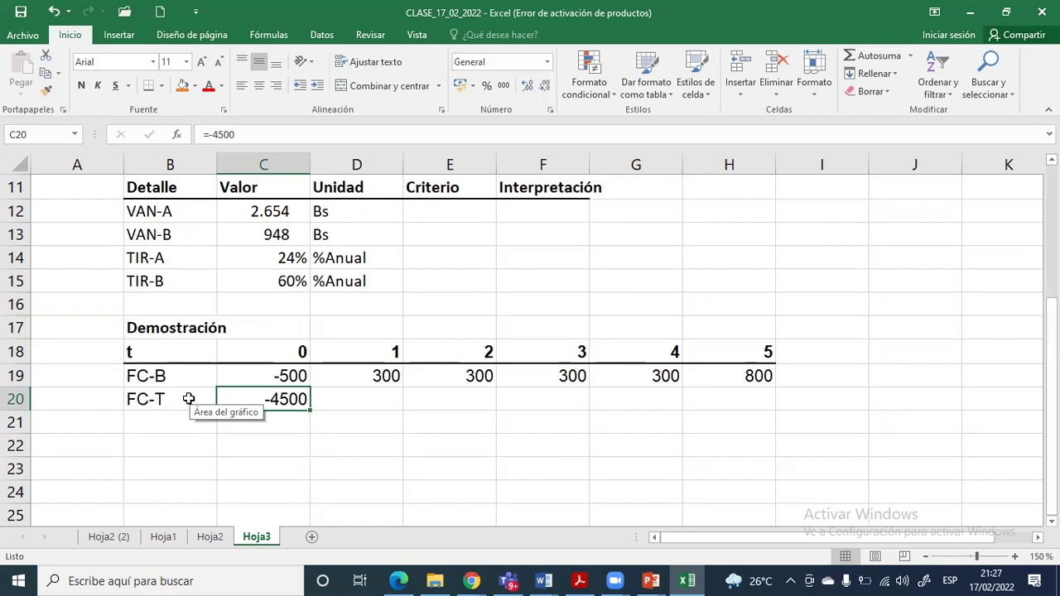
# Enter the headers Detalle and Valor in G15 and H15 for a small table above the Demostración rows
pyautogui.press('Right')
pyautogui.press('Right')
pyautogui.press('Right')
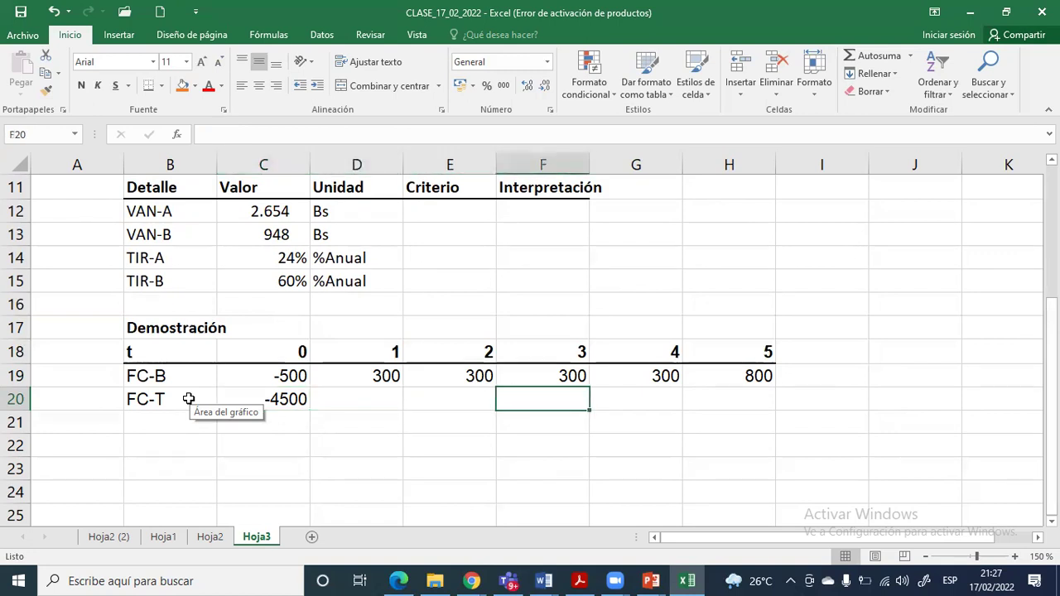
pyautogui.press('Up')
pyautogui.press('Up')
pyautogui.press('Right')
pyautogui.press('Up')
pyautogui.press('Up')
pyautogui.press('Up')
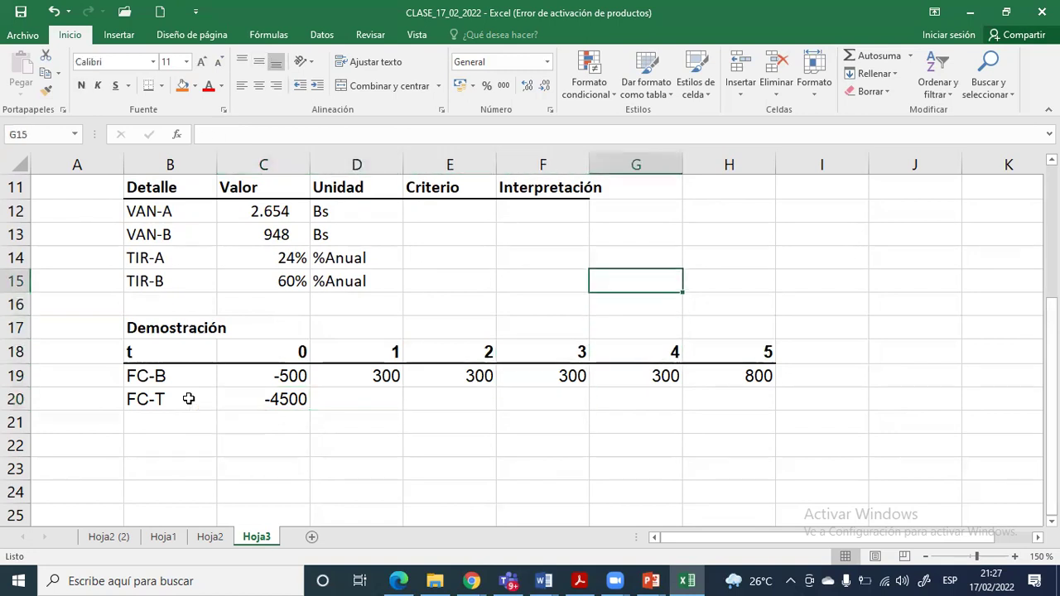
pyautogui.write('Detalle')
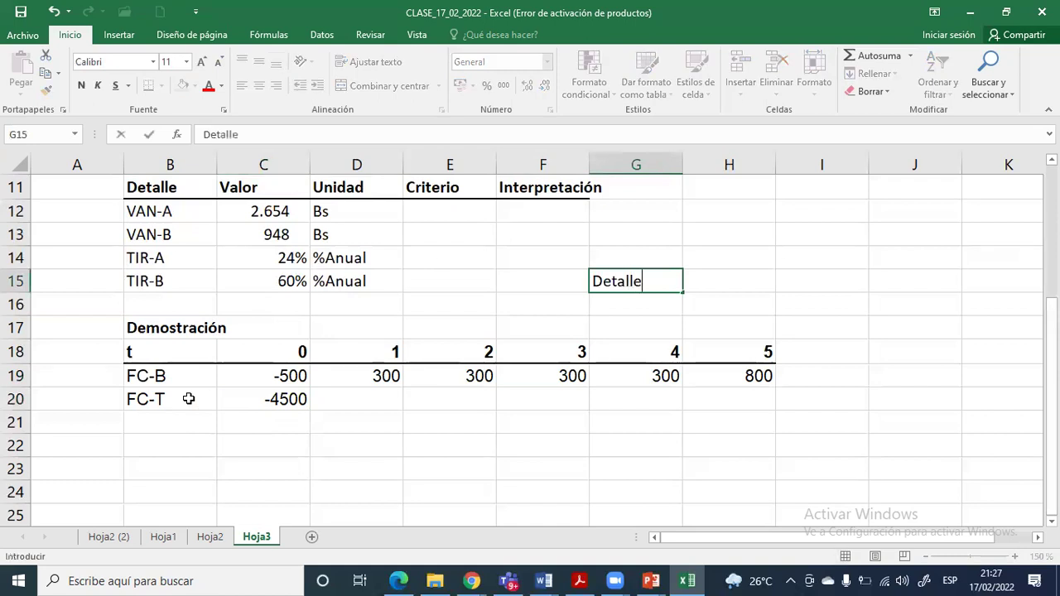
pyautogui.press('Tab')
pyautogui.write('Valor')
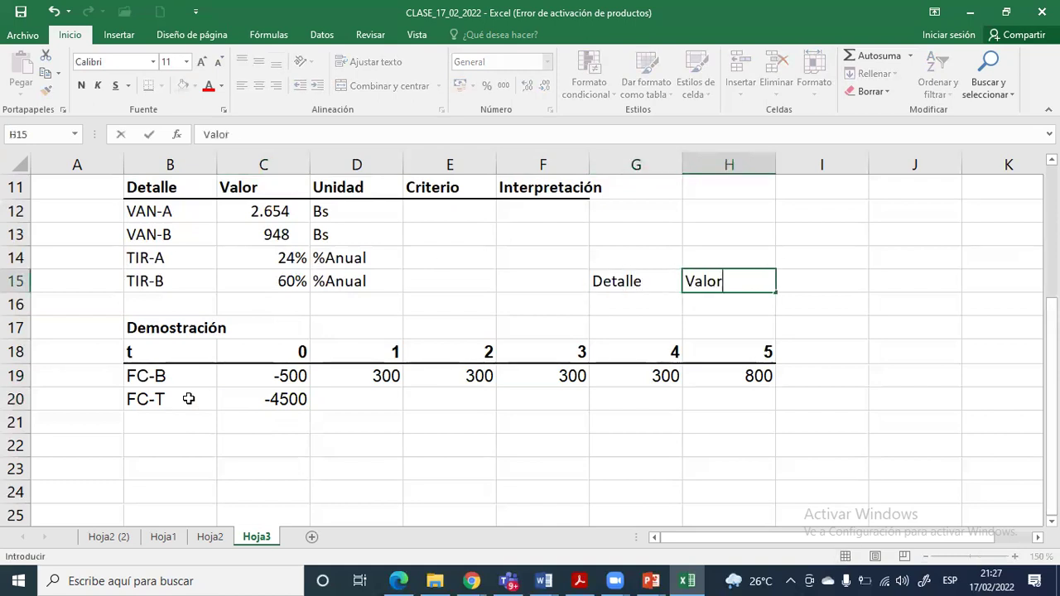
# Make the Detalle and Valor headers in G15:H15 bold with a bottom border
pyautogui.hotkey('shift', 'Tab')
pyautogui.hotkey('shift', 'Right')
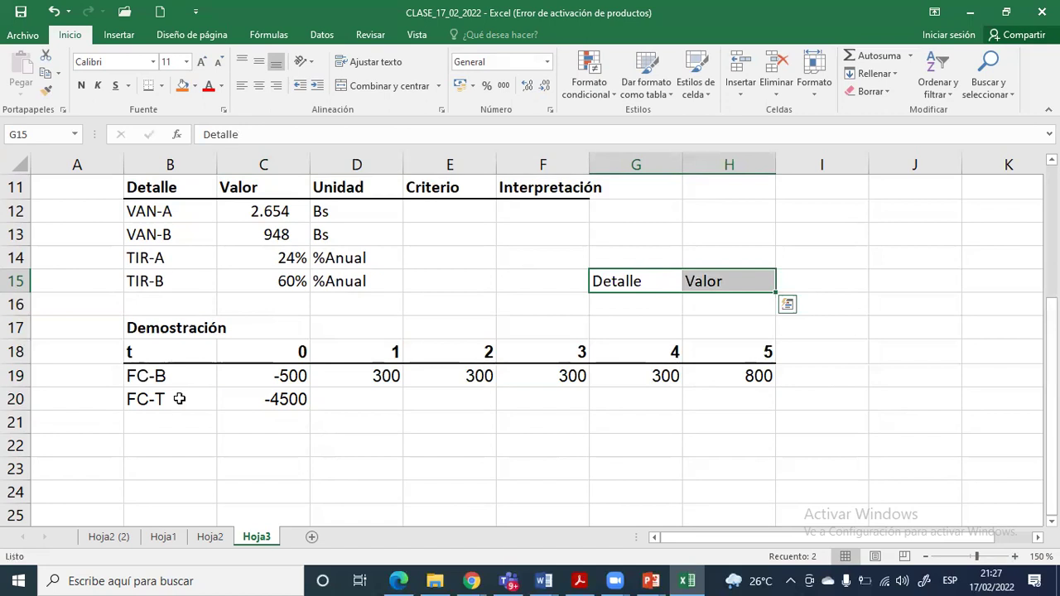
pyautogui.click(147, 86)
pyautogui.click(82, 85)
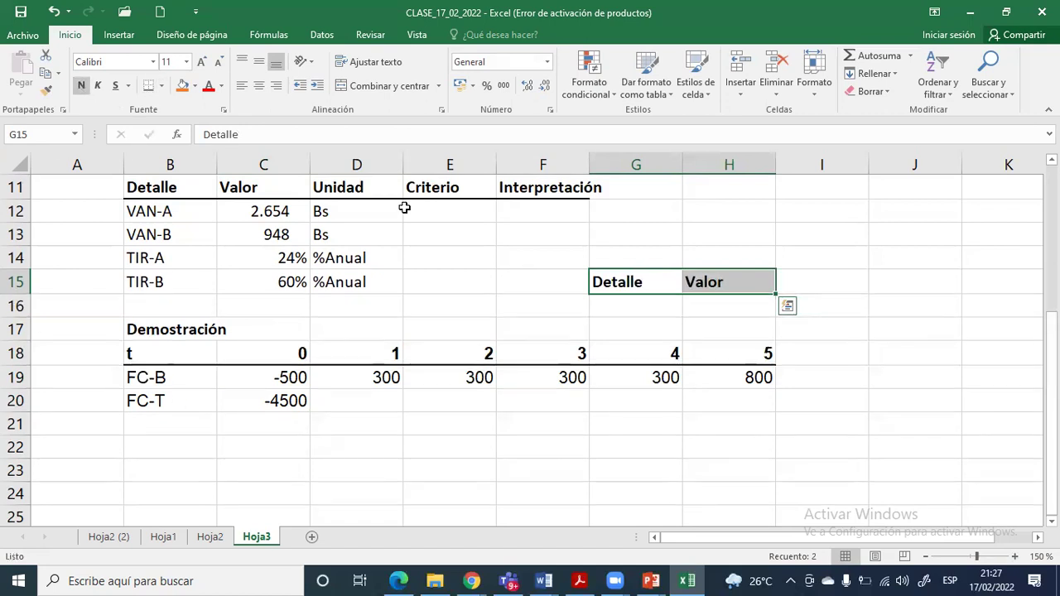
pyautogui.click(636, 310)
pyautogui.write('Ren')
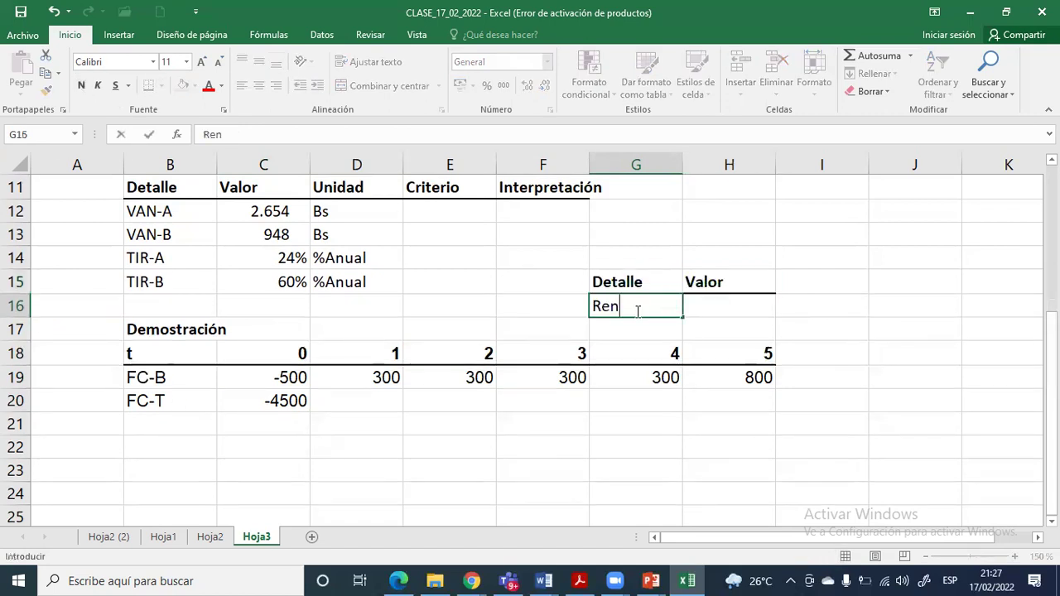
pyautogui.write('tabildaid')
pyautogui.press('BackSpace')
pyautogui.press('BackSpace')
pyautogui.press('BackSpace')
pyautogui.press('BackSpace')
pyautogui.press('BackSpace')
pyautogui.press('BackSpace')
pyautogui.press('BackSpace')
pyautogui.press('BackSpace')
pyautogui.press('BackSpace')
pyautogui.press('BackSpace')
pyautogui.press('BackSpace')
pyautogui.press('BackSpace')
# Enter the label R (esperada) in G16 under the Detalle header
pyautogui.write('R I(esperad')
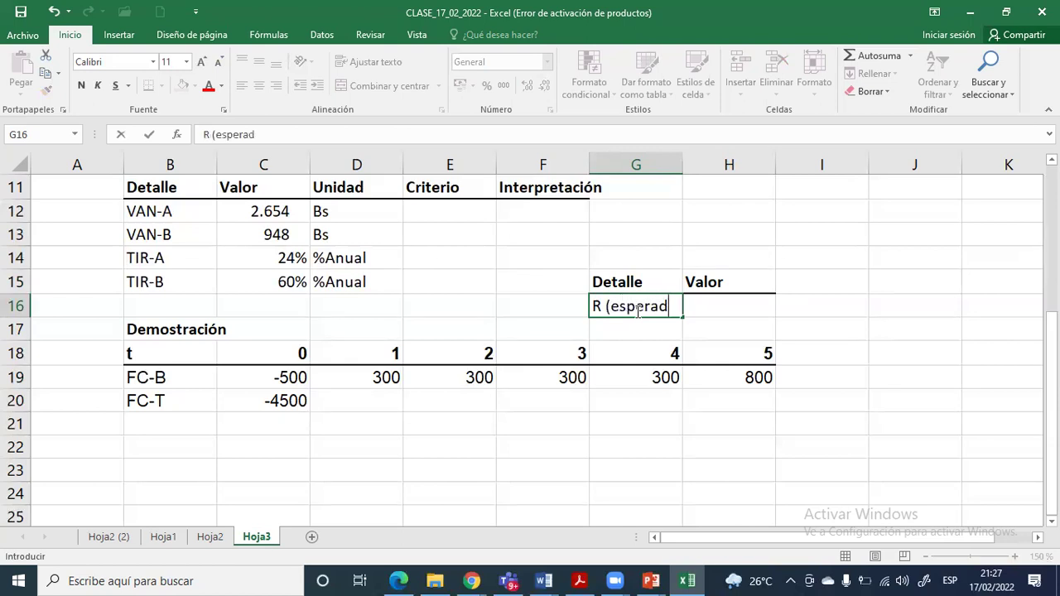
pyautogui.write('a)')
pyautogui.press('Return')
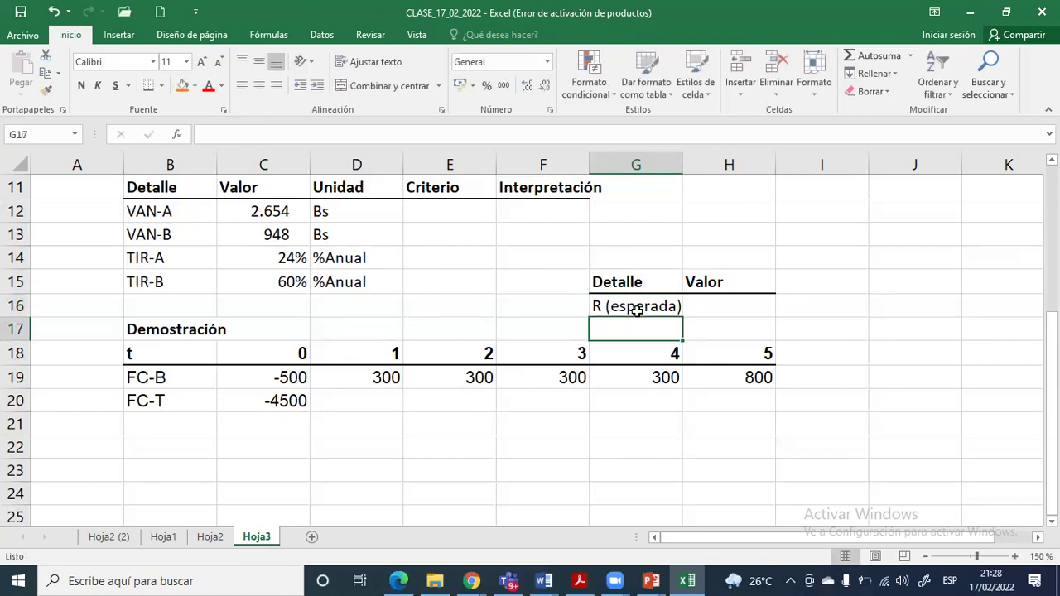
# Make the R (esperada) label and its value cell in G16:H16 bold
pyautogui.press('Up')
pyautogui.press('Right')
pyautogui.click(636, 308)
pyautogui.hotkey('shift', 'Right')
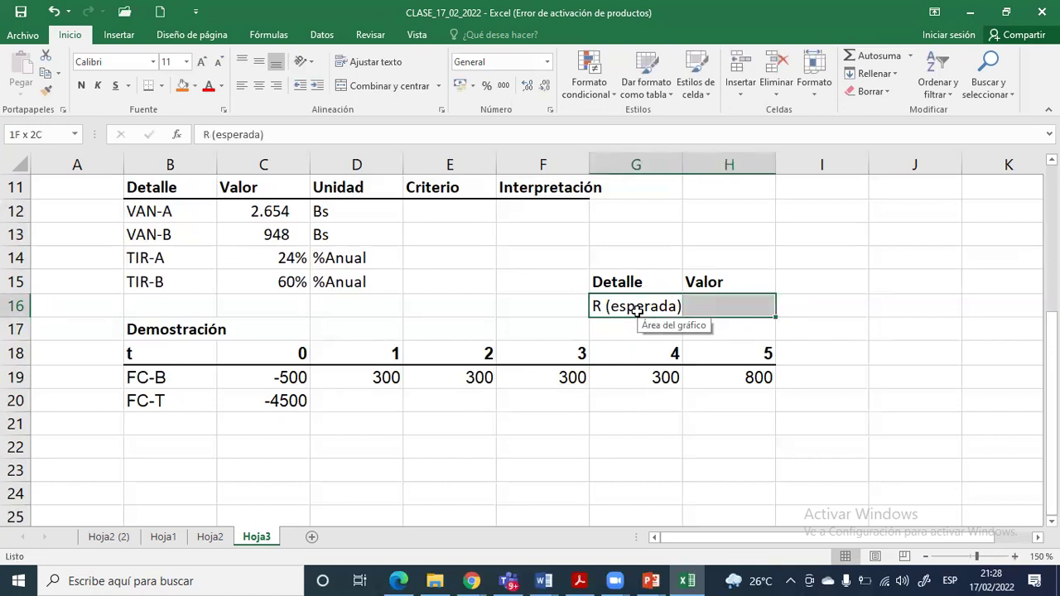
pyautogui.click(81, 85)
# Check the K= rate in row 7 and enter 10% as the expected return in H16
pyautogui.click(713, 308)
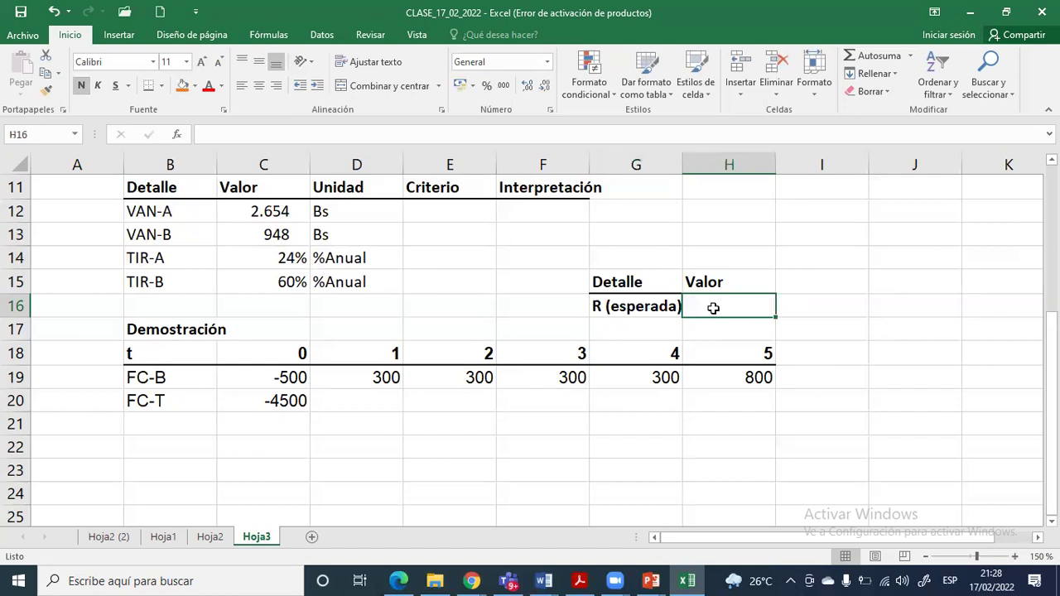
pyautogui.scroll(2, 713, 308)
pyautogui.moveTo(153, 240); pyautogui.dragTo(257, 230)
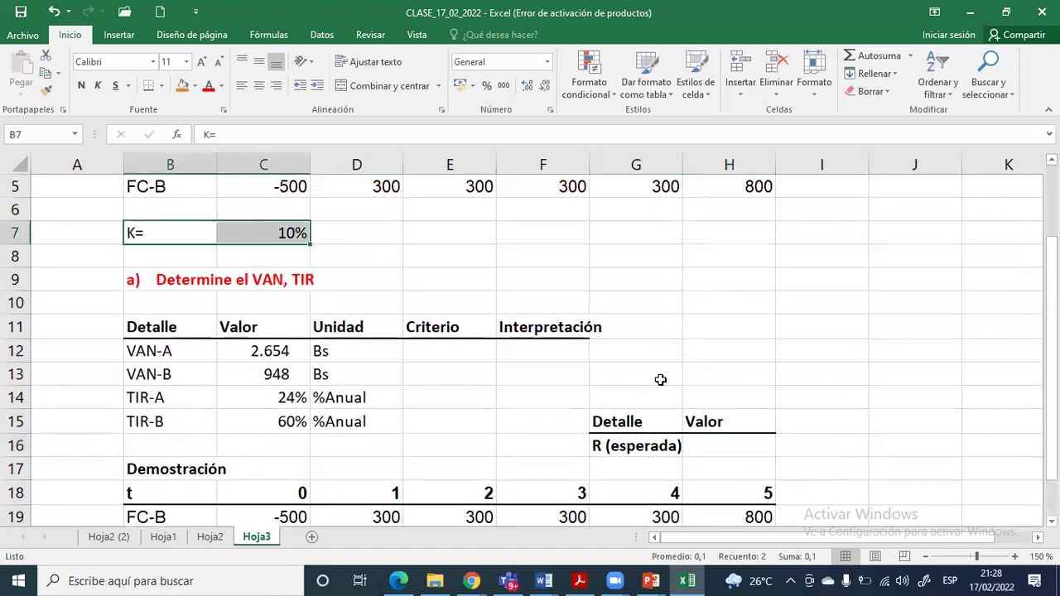
pyautogui.scroll(-1, 660, 379)
pyautogui.click(735, 376)
pyautogui.write('10%')
pyautogui.press('Return')
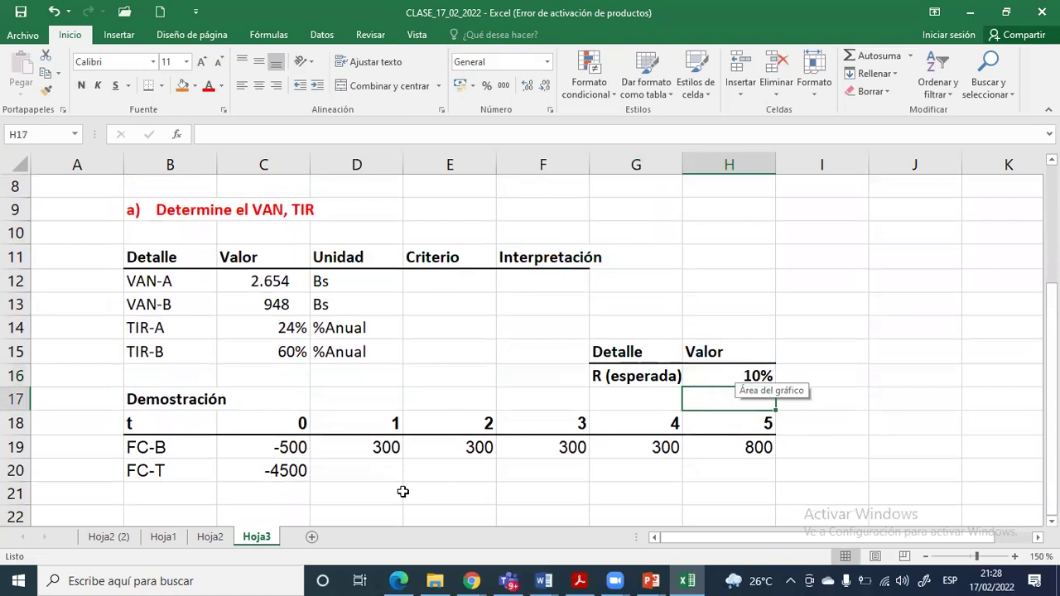
pyautogui.click(283, 470)
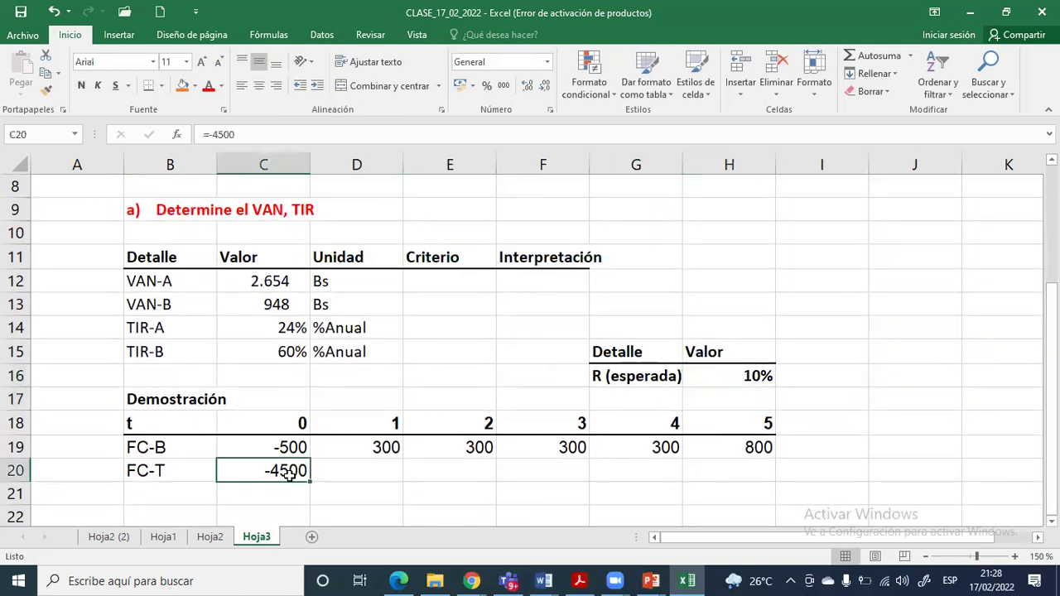
pyautogui.moveTo(365, 469); pyautogui.dragTo(733, 470)
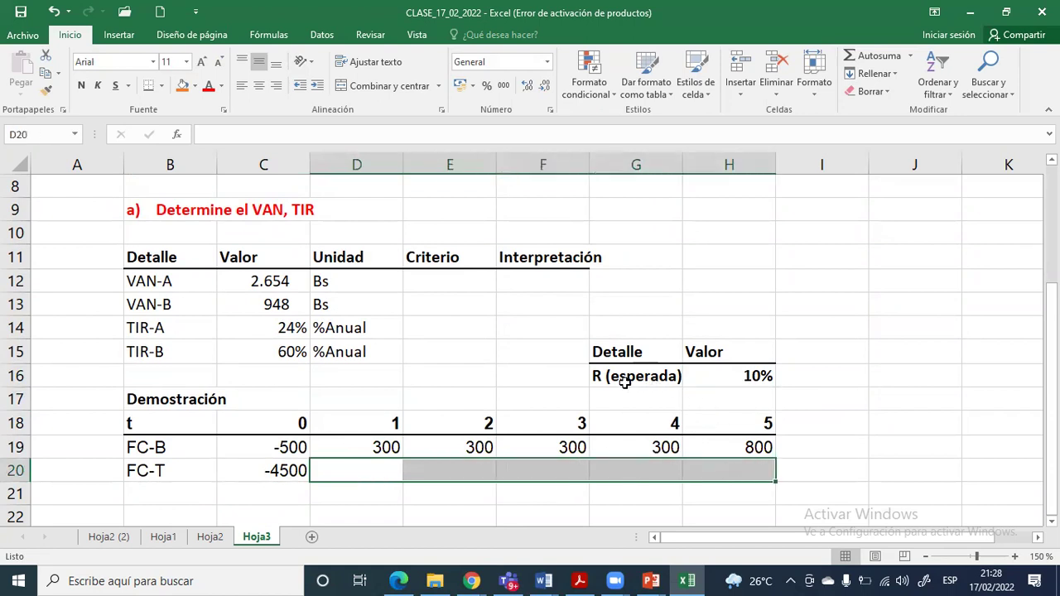
pyautogui.moveTo(611, 378); pyautogui.dragTo(766, 375)
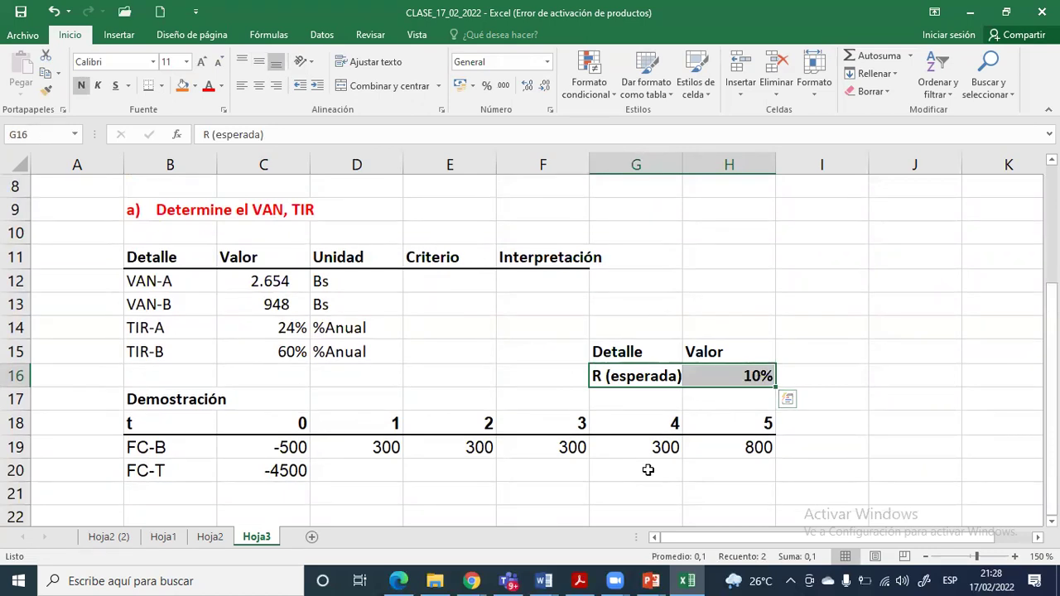
pyautogui.click(395, 473)
pyautogui.moveTo(399, 472); pyautogui.dragTo(712, 472)
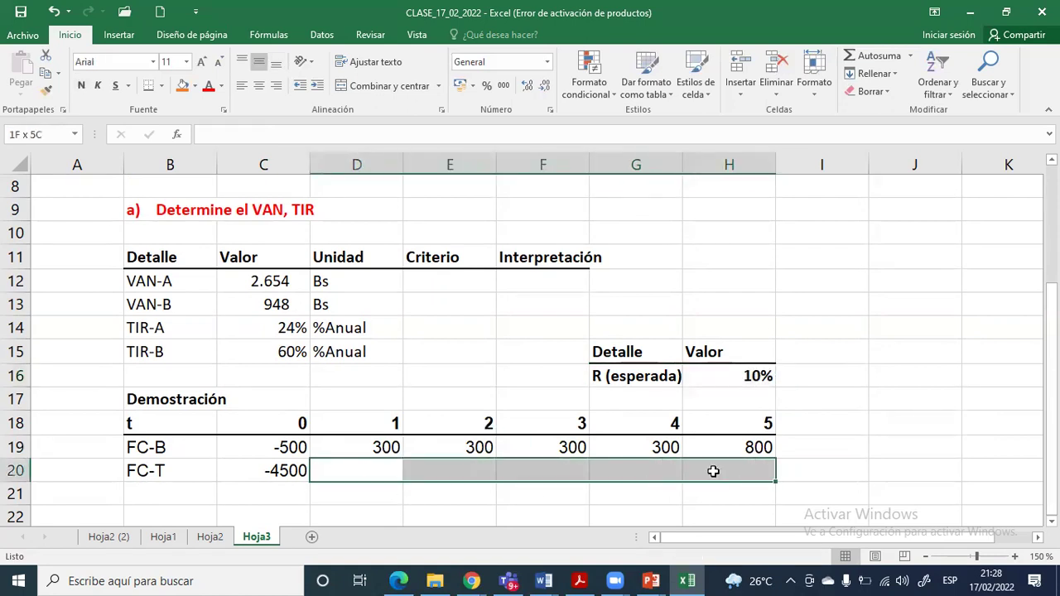
# Start the period 1 cash flow formula of FC-T in D20 as =PAGO(H16;5;C20
pyautogui.click(367, 477)
pyautogui.write('=pago')
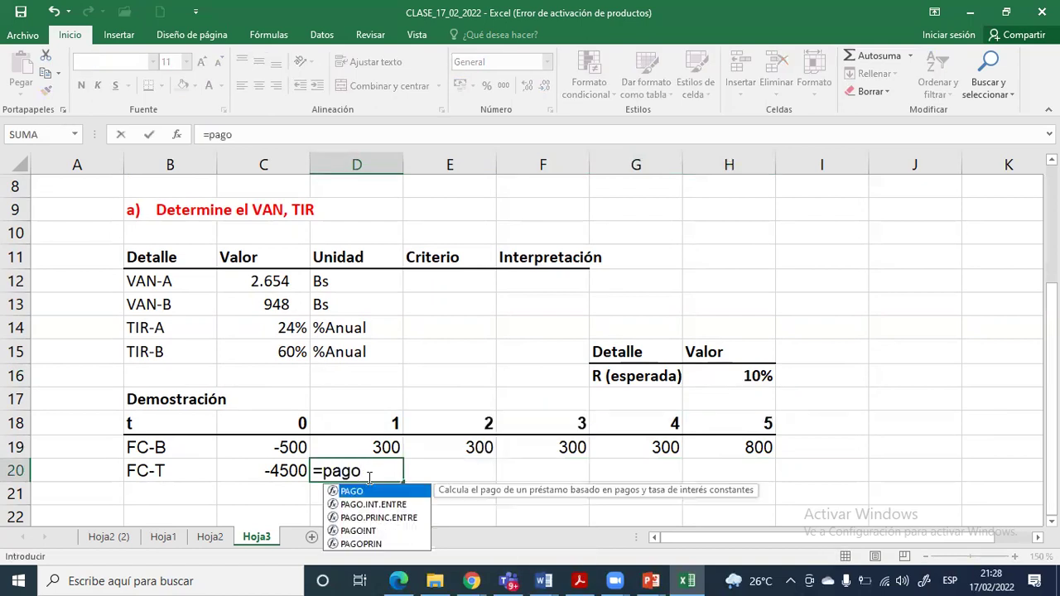
pyautogui.doubleClick(365, 492)
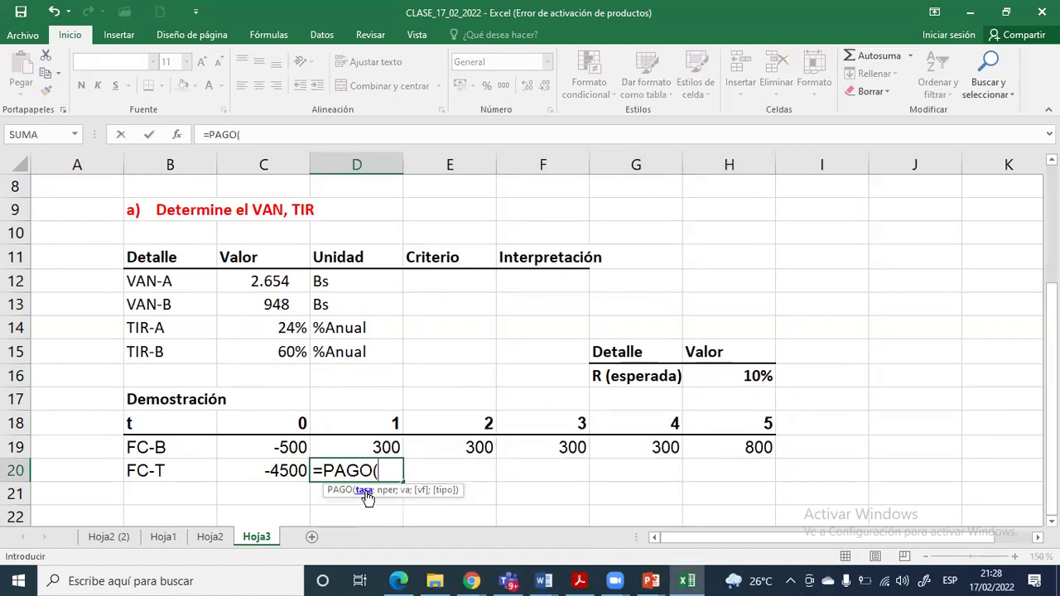
pyautogui.click(732, 376)
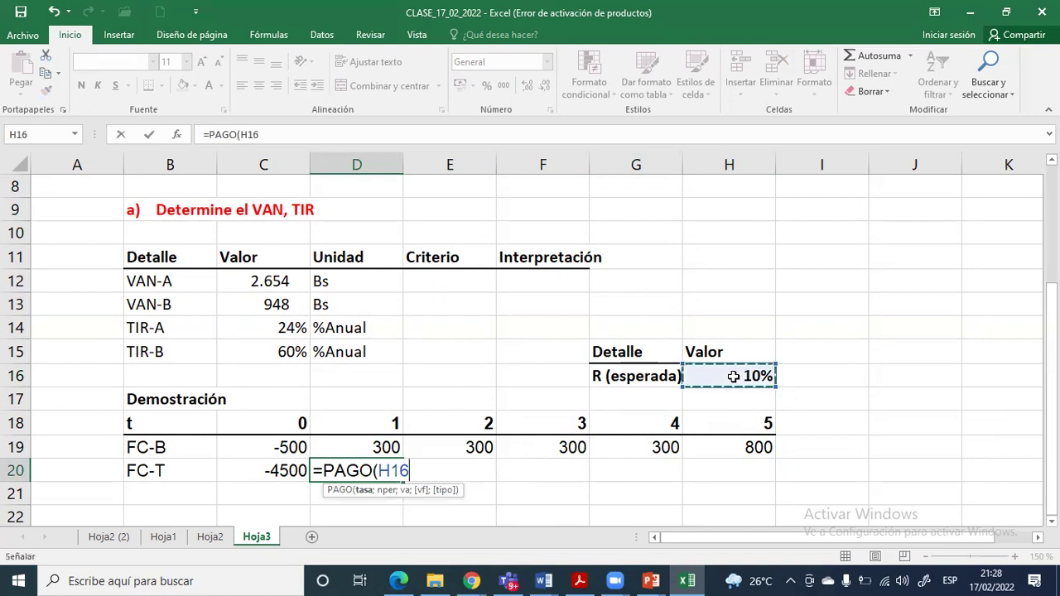
pyautogui.write(';')
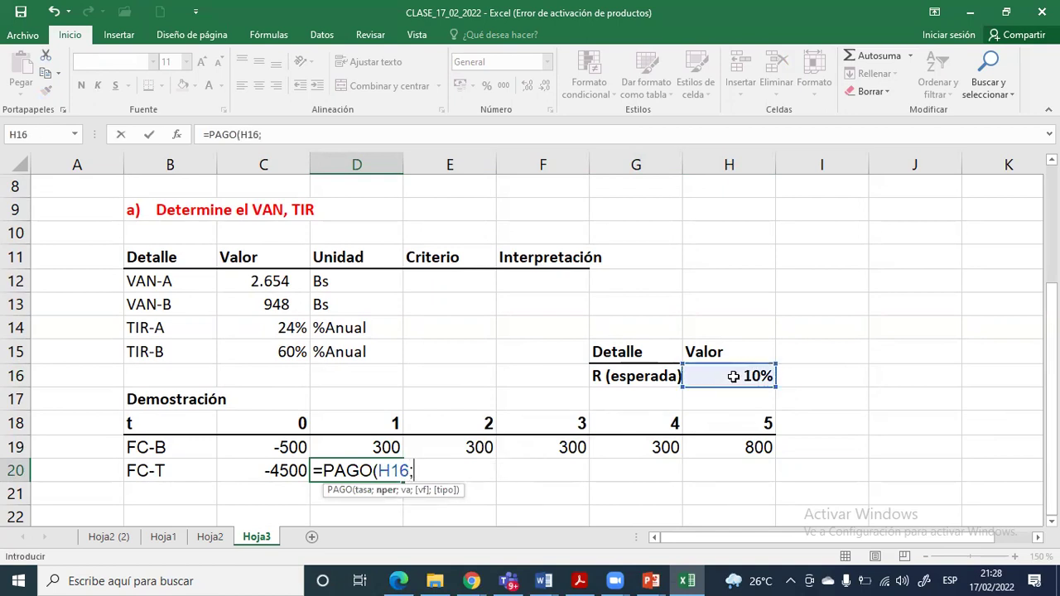
pyautogui.write('5;')
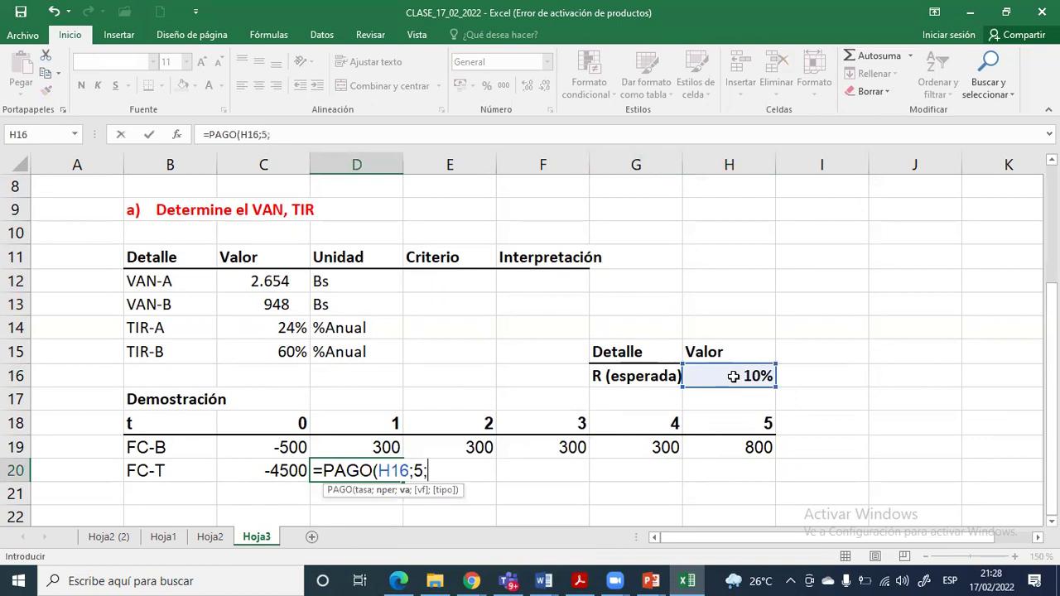
pyautogui.click(282, 470)
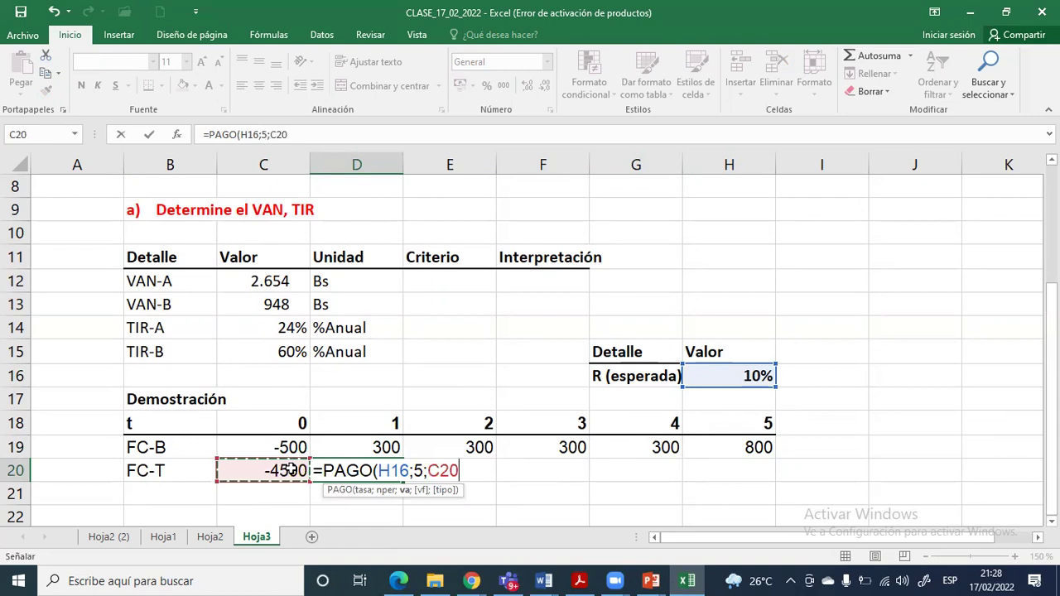
# Make both cell references in the D20 formula absolute and complete it as =PAGO($H$16;5;$C$20)
pyautogui.click(409, 469)
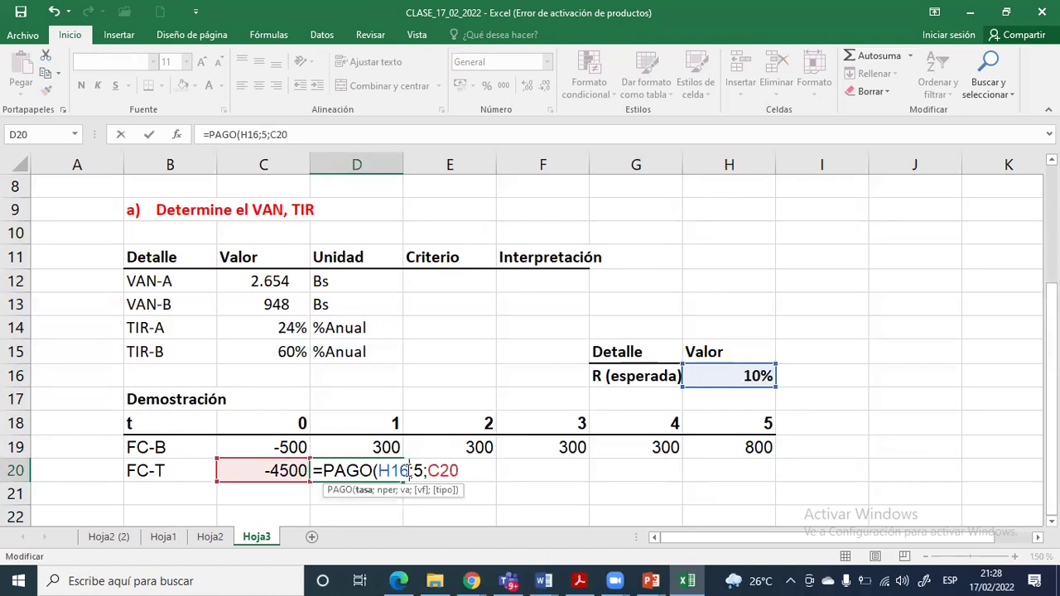
pyautogui.press('F4')
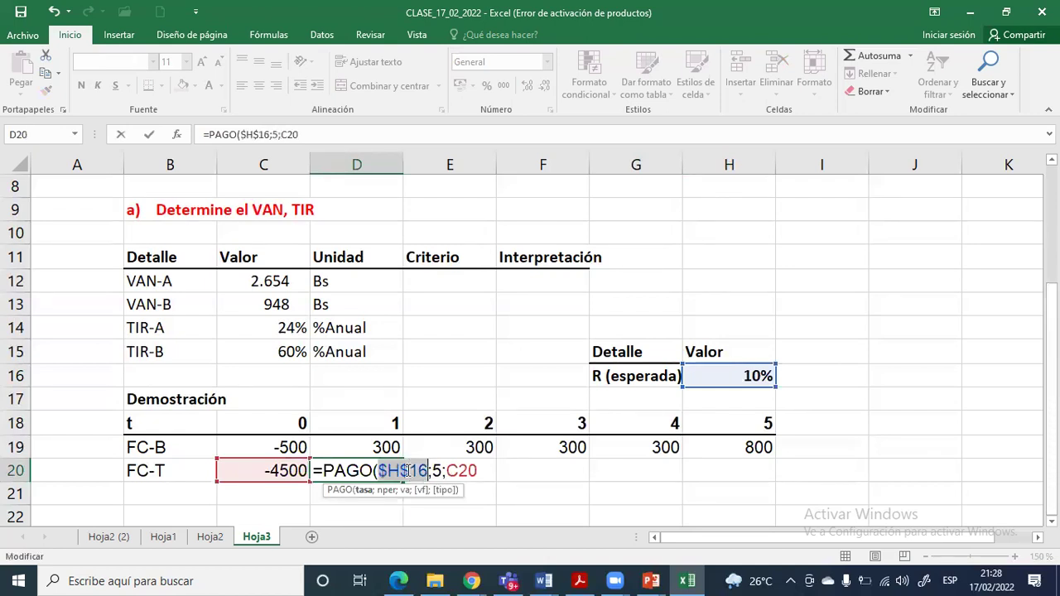
pyautogui.click(474, 471)
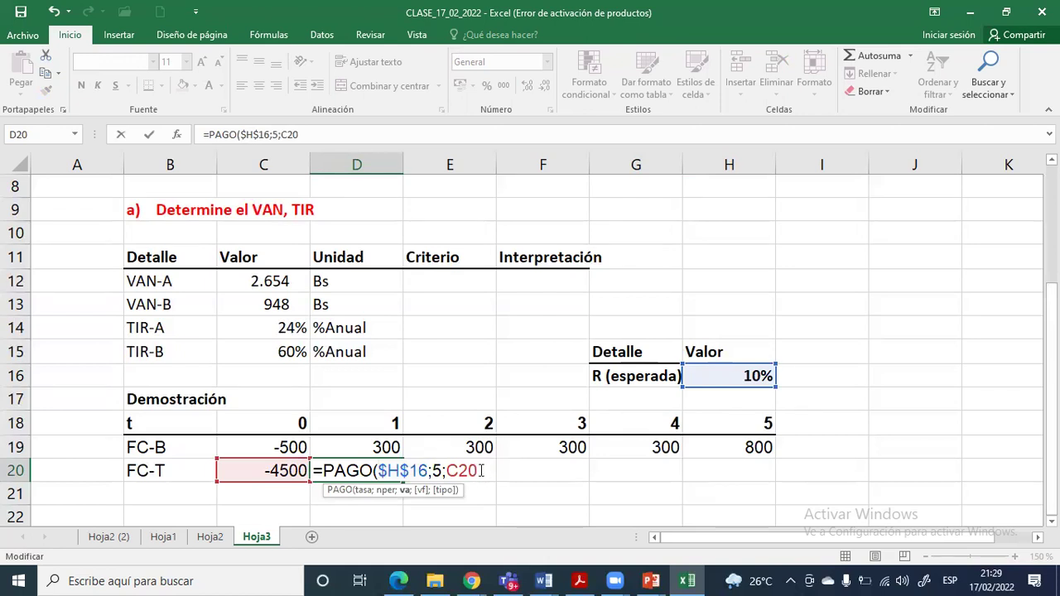
pyautogui.press('F4')
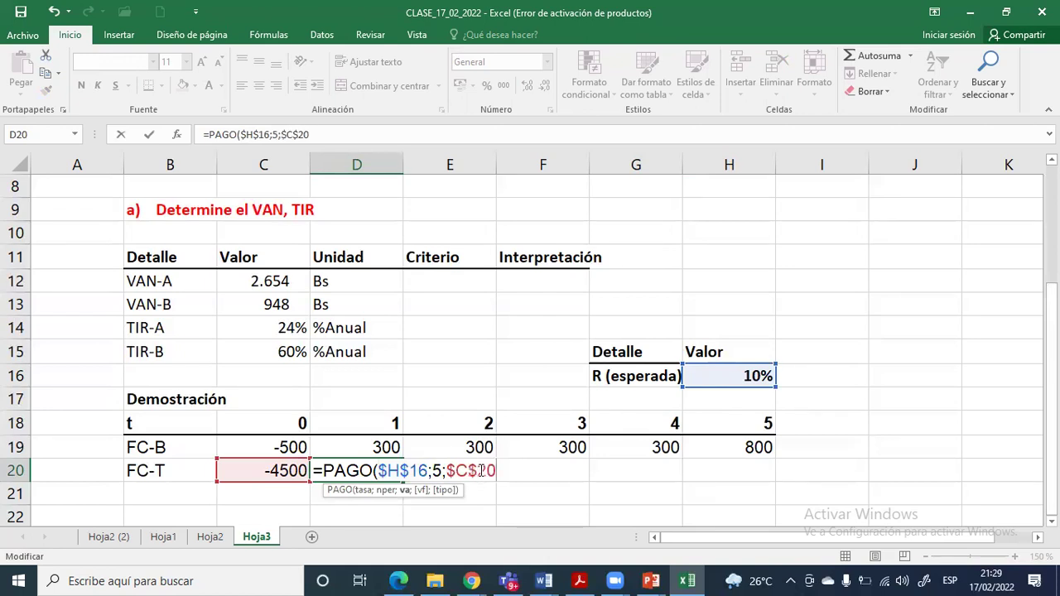
pyautogui.write(')')
pyautogui.hotkey('ctrl', 'Return')
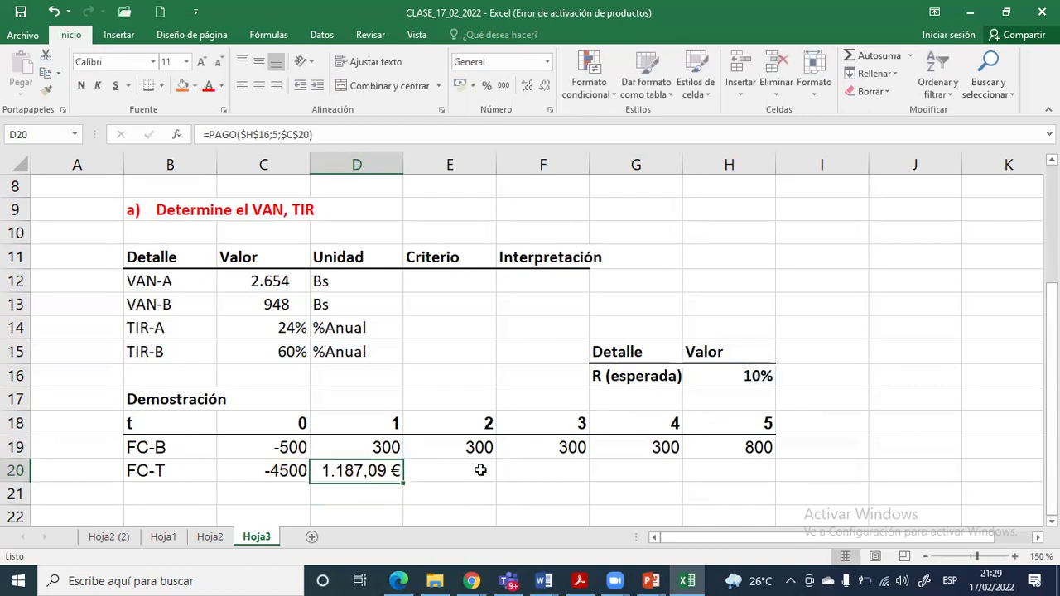
# Copy the PAGO formula from D20 across to H20 for periods 2 to 5
pyautogui.hotkey('shift', 'Right')
pyautogui.hotkey('shift', 'Right')
pyautogui.hotkey('shift', 'Right')
pyautogui.hotkey('shift', 'Right')
pyautogui.hotkey('ctrl', 'r')
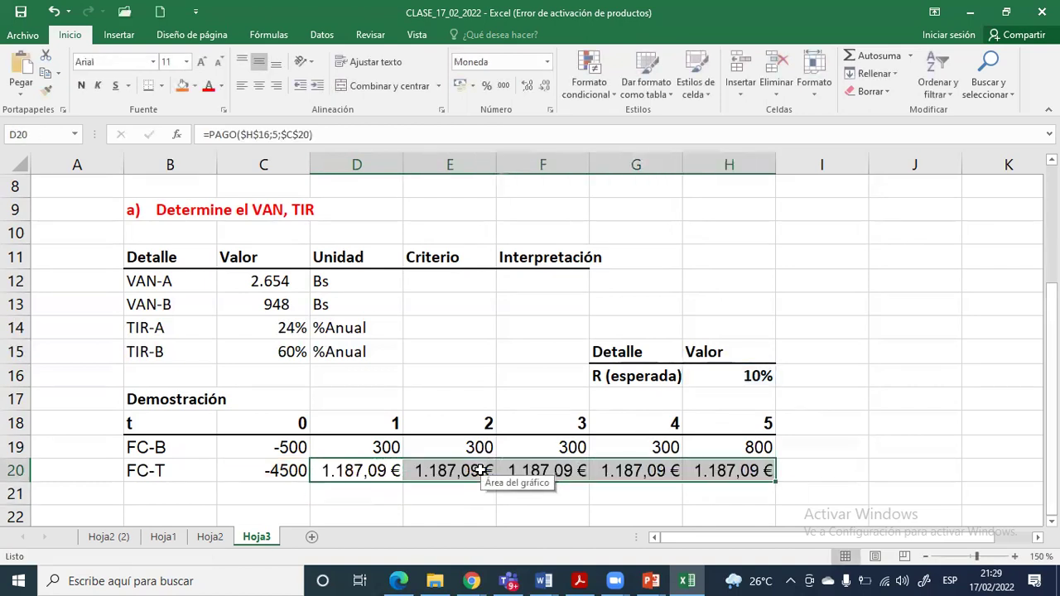
# Format the FC-T payments in D20:H20 with thousands separators, no currency symbol and no decimals
pyautogui.click(503, 85)
pyautogui.click(543, 85)
pyautogui.click(543, 86)
pyautogui.click(300, 471)
pyautogui.moveTo(343, 470); pyautogui.dragTo(770, 470)
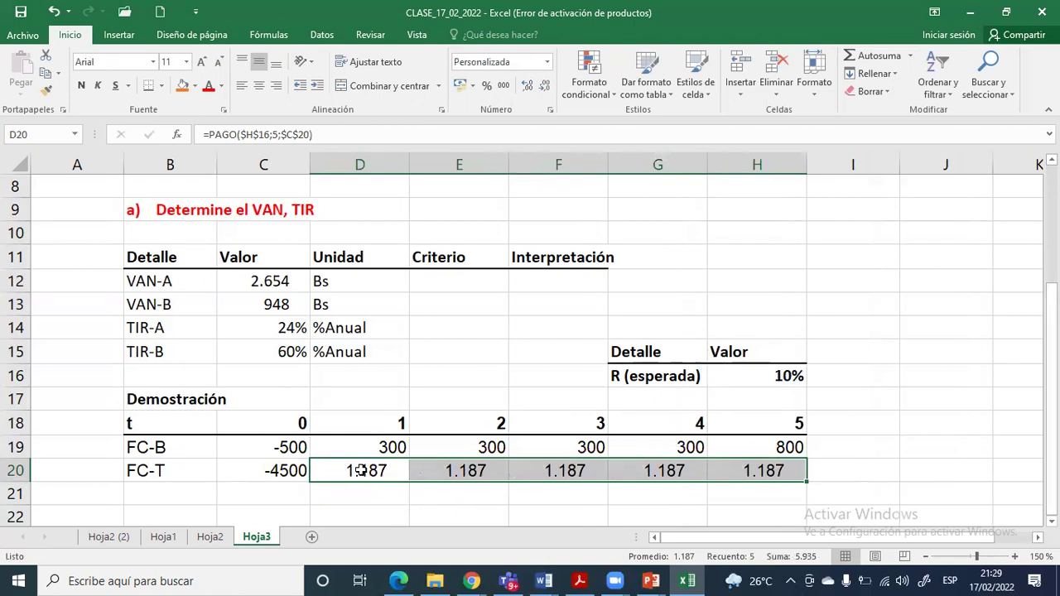
pyautogui.moveTo(362, 470); pyautogui.dragTo(732, 470)
# Enter the header TIR in I18, beside the period 5 column
pyautogui.click(834, 427)
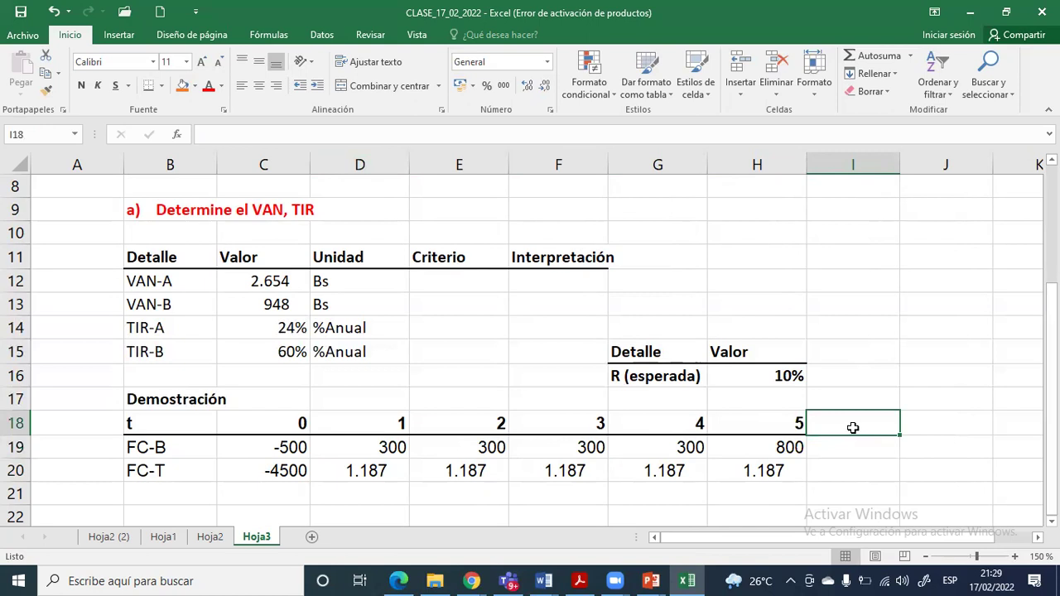
pyautogui.write('TIR')
pyautogui.press('Return')
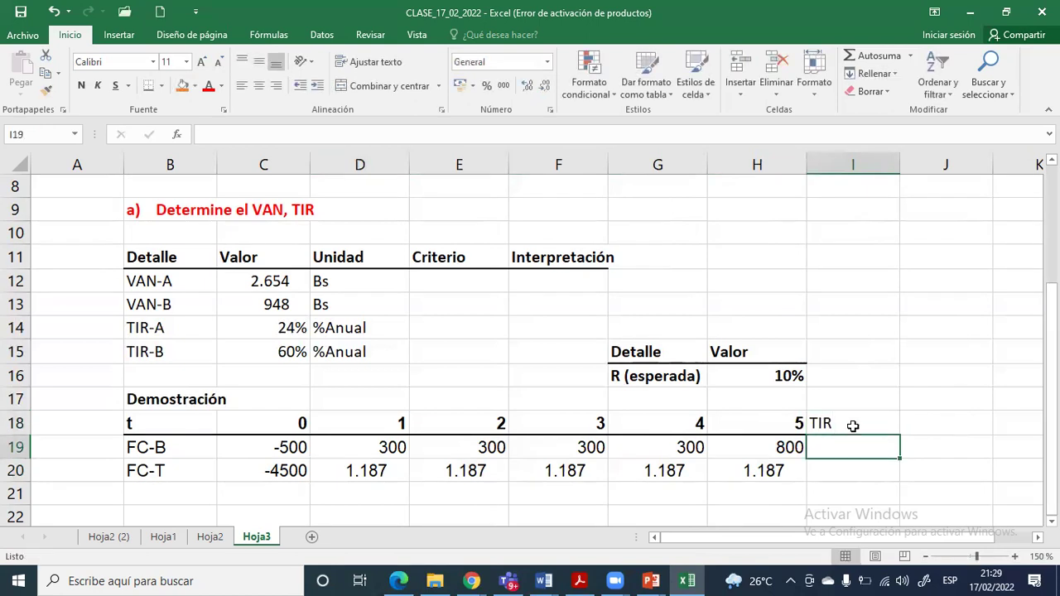
# Calculate the TIR of FC-B in I19 with =TIR(C19:H19) and copy the formula down to I20 for FC-T
pyautogui.write('=tir')
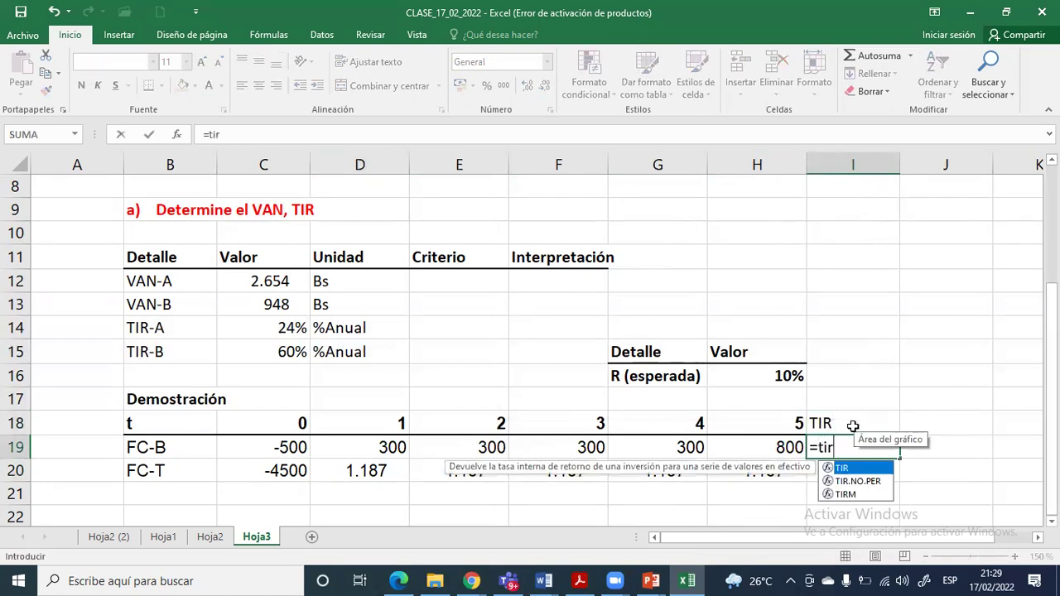
pyautogui.doubleClick(850, 471)
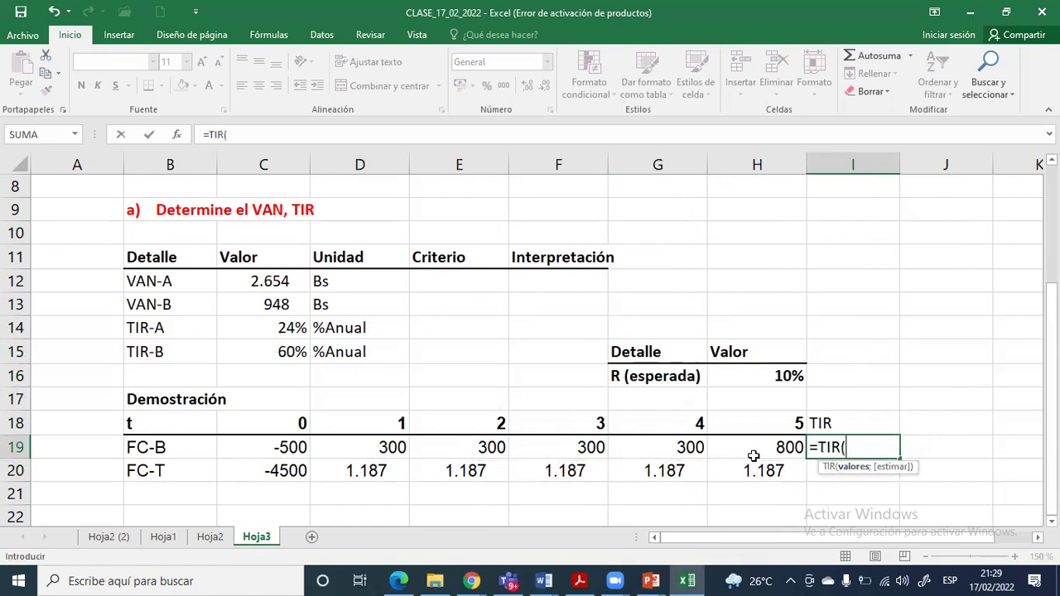
pyautogui.moveTo(763, 447); pyautogui.dragTo(301, 447)
pyautogui.press('Return')
pyautogui.click(882, 448)
pyautogui.moveTo(899, 458); pyautogui.dragTo(257, 472)
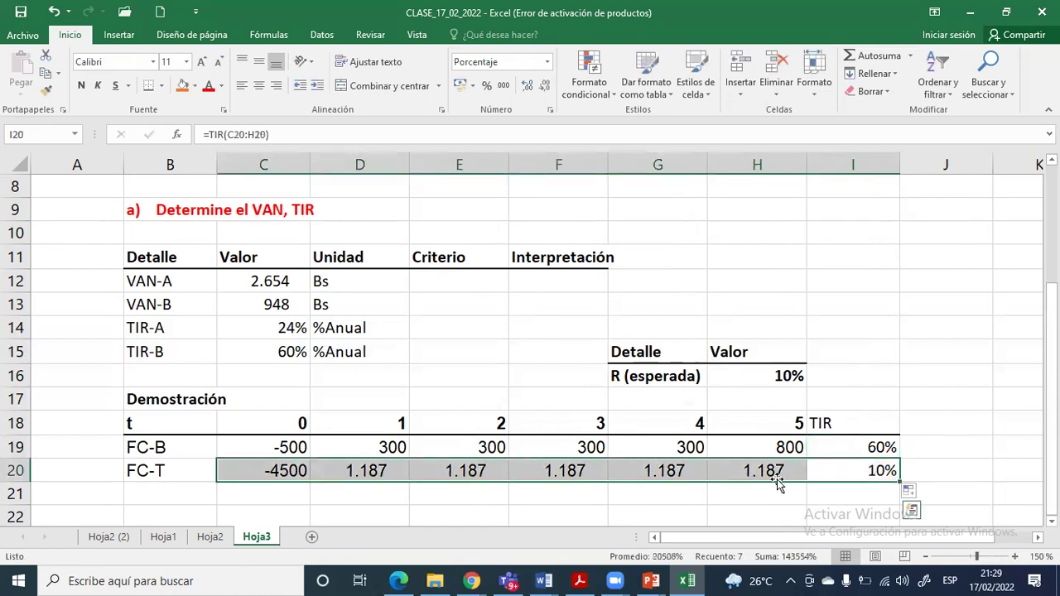
pyautogui.click(845, 475)
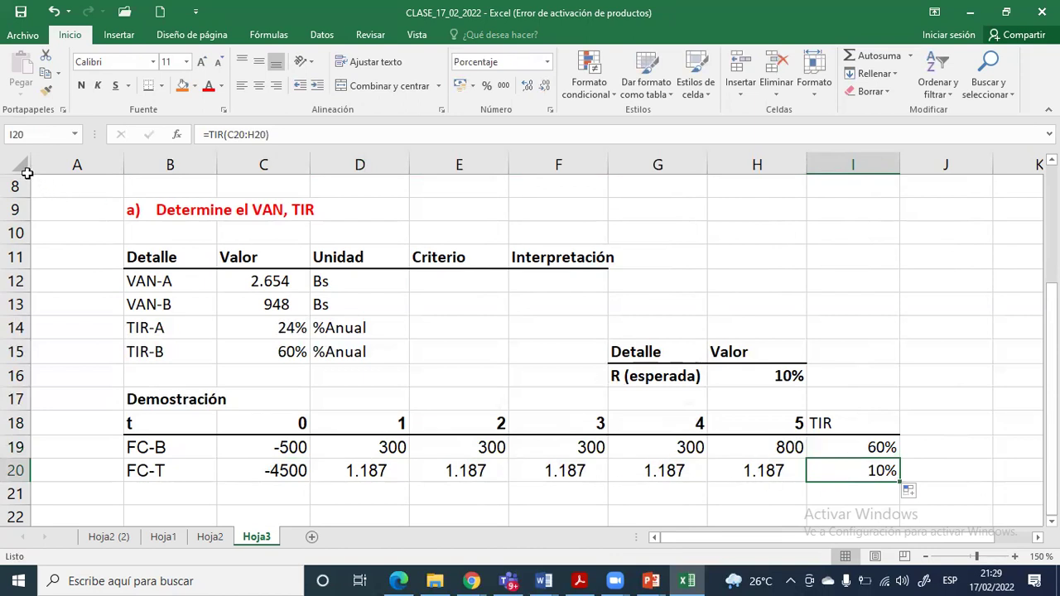
# Set the font of the entire worksheet to Arial
pyautogui.click(26, 168)
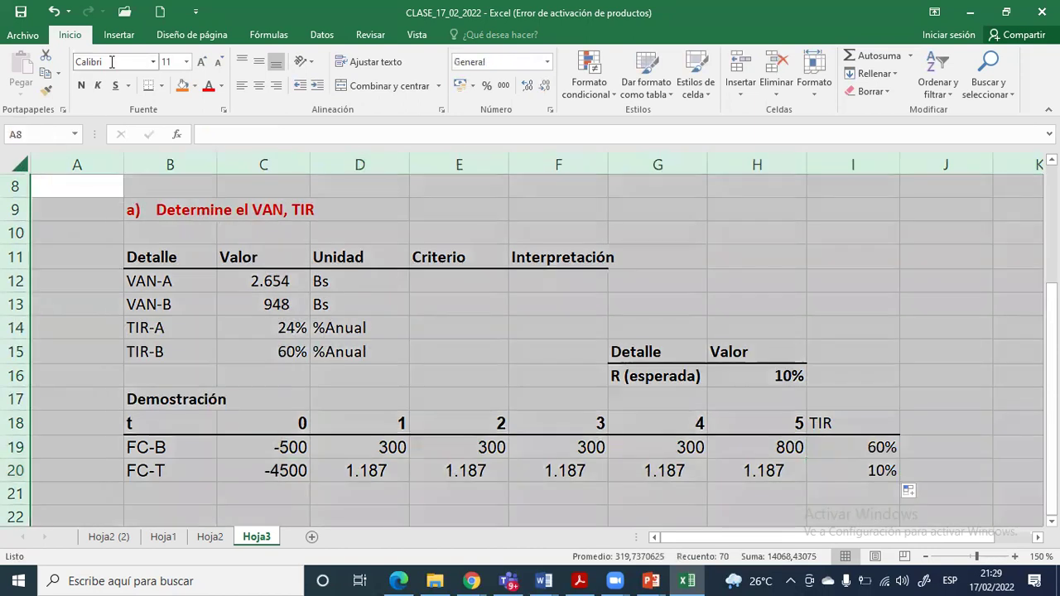
pyautogui.click(112, 62)
pyautogui.write('Arial')
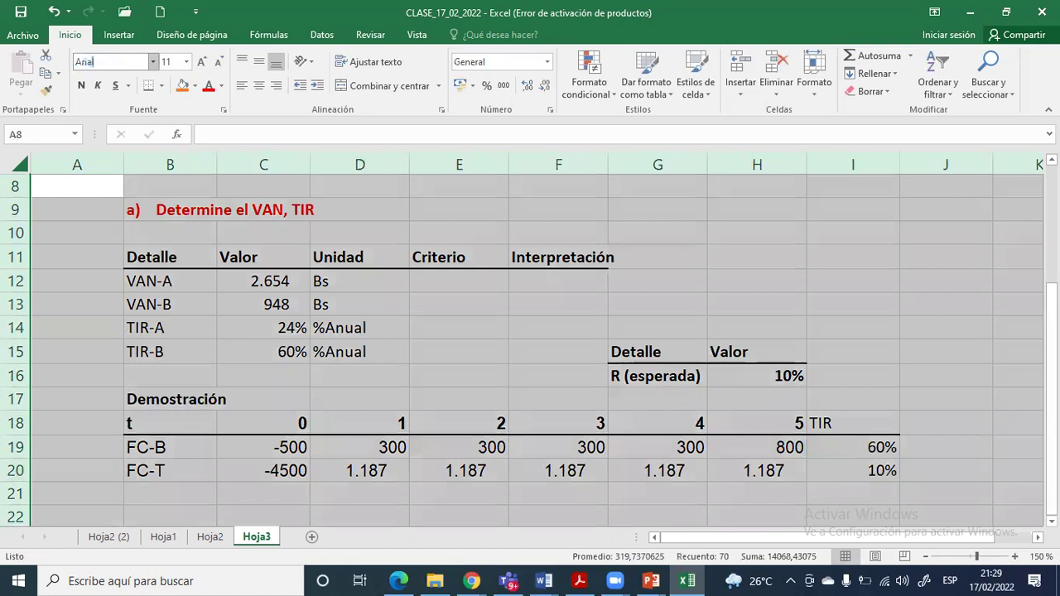
pyautogui.press('Return')
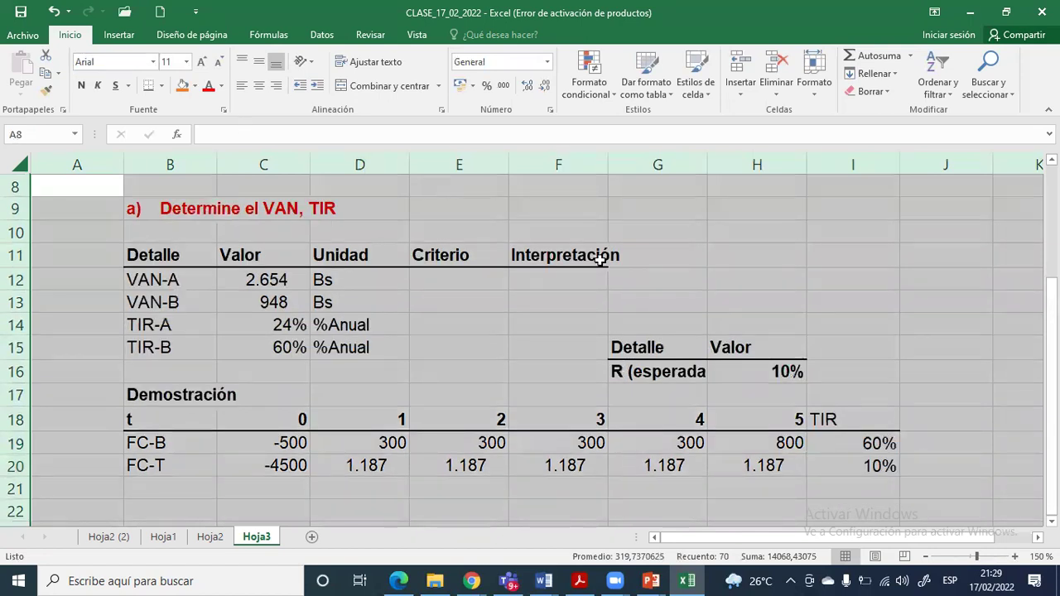
# Make the TIR header in I18 bold
pyautogui.click(853, 419)
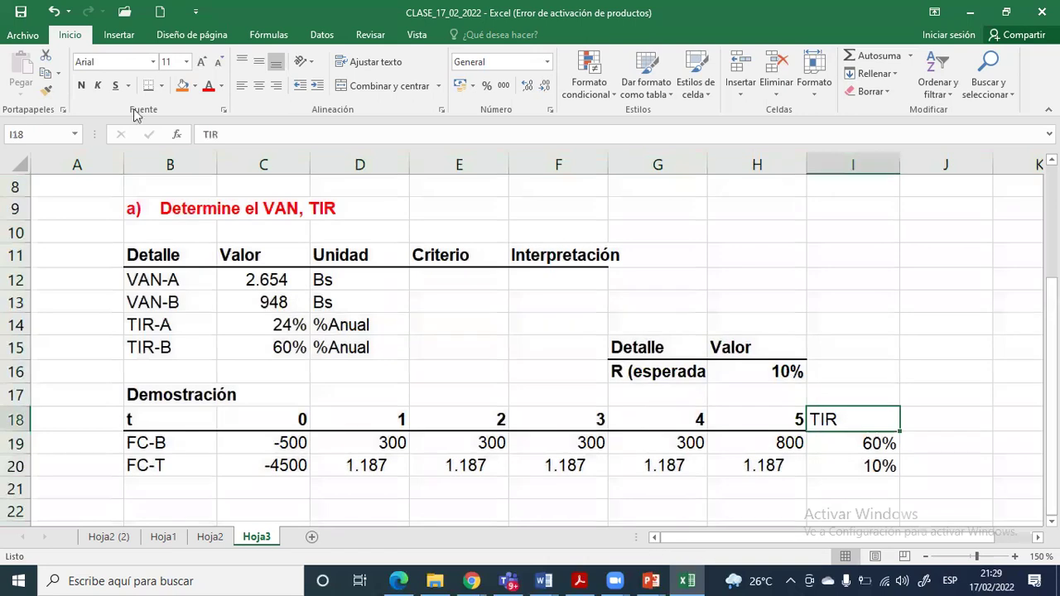
pyautogui.click(81, 85)
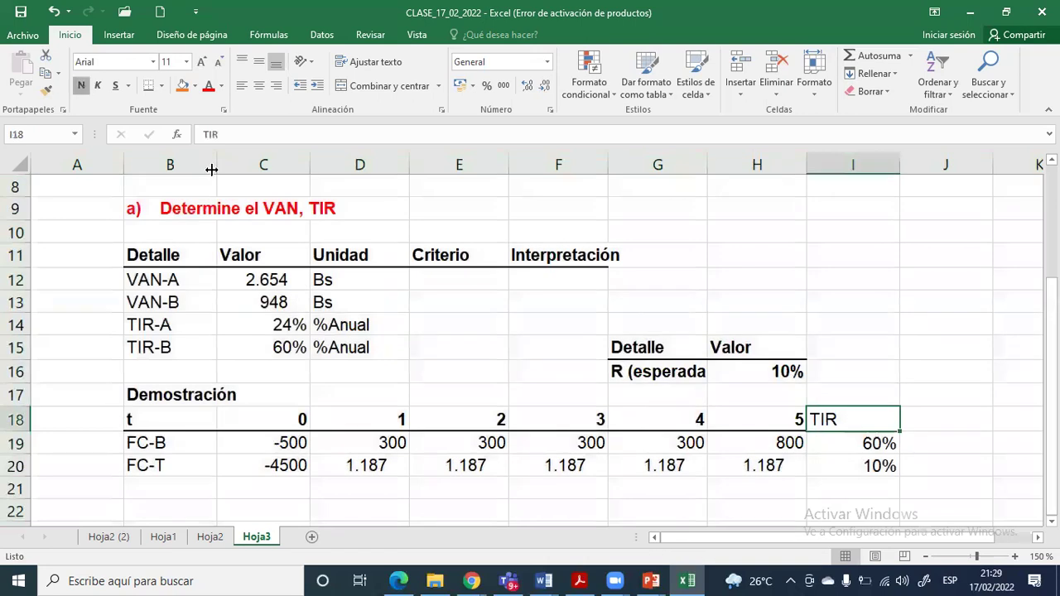
pyautogui.click(884, 466)
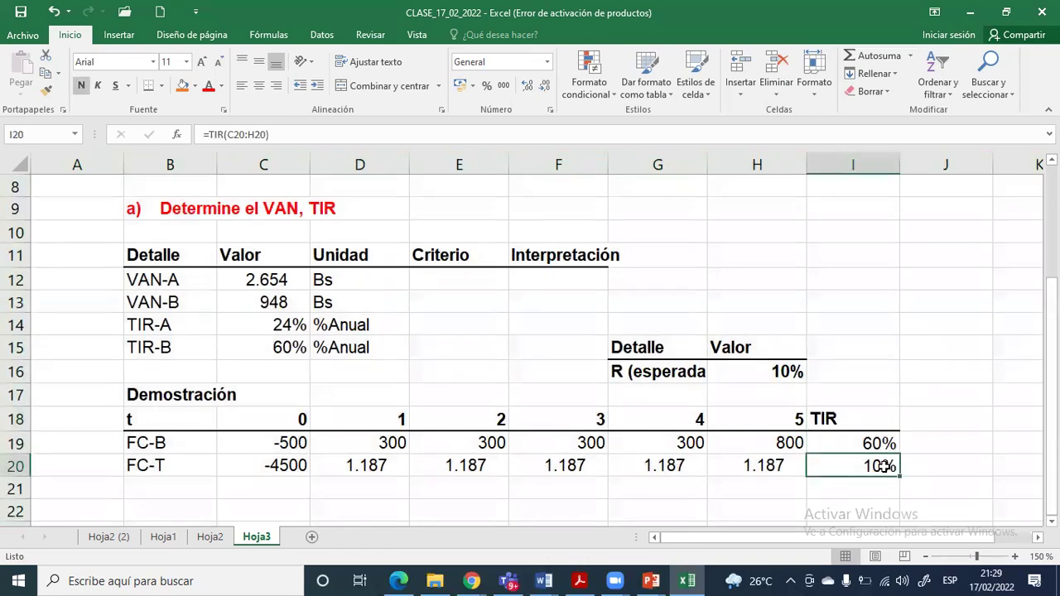
# Hide the gridlines of the Hoja3 worksheet
pyautogui.click(776, 381)
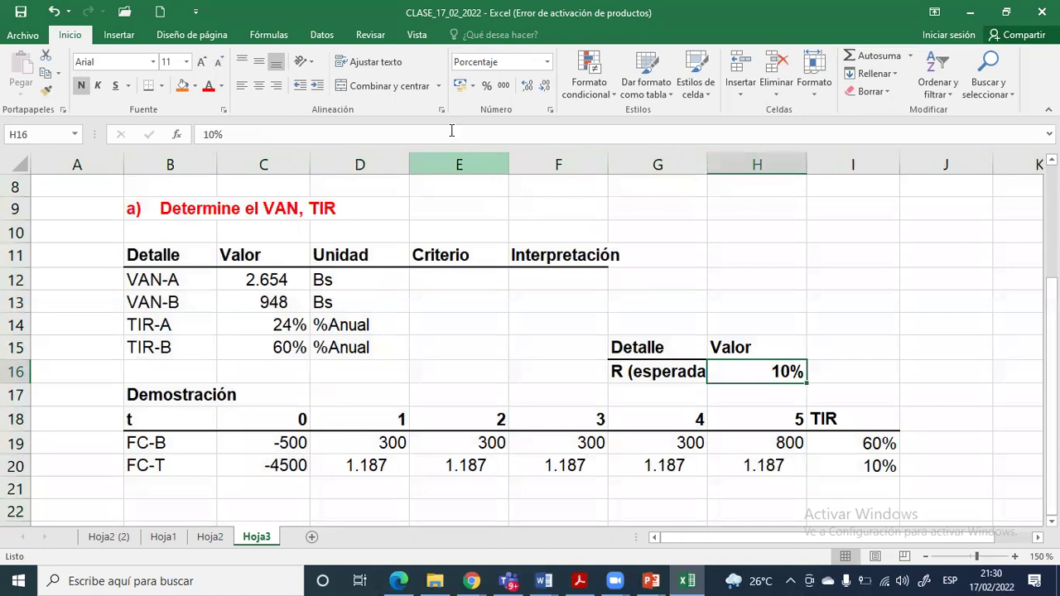
pyautogui.click(417, 34)
pyautogui.click(195, 86)
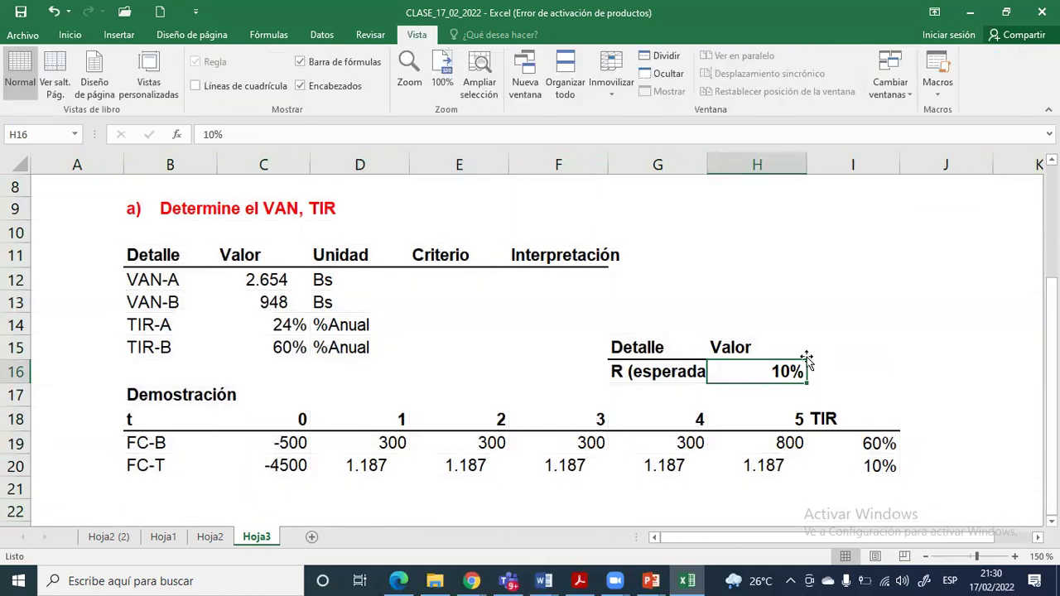
# Test the expected return in H16 at 20% and set it back to 10%
pyautogui.write('20')
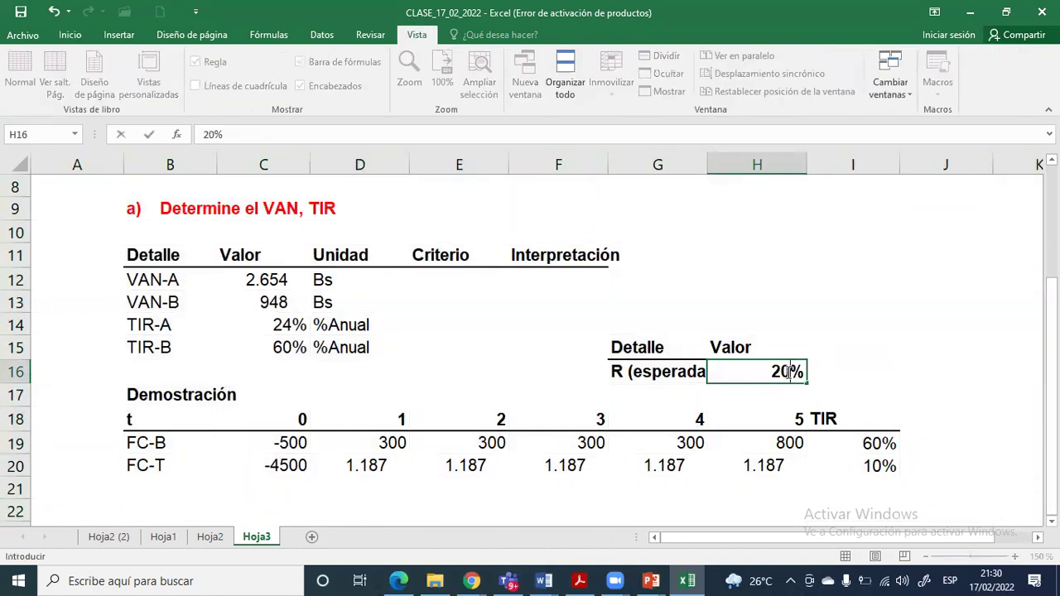
pyautogui.press('Return')
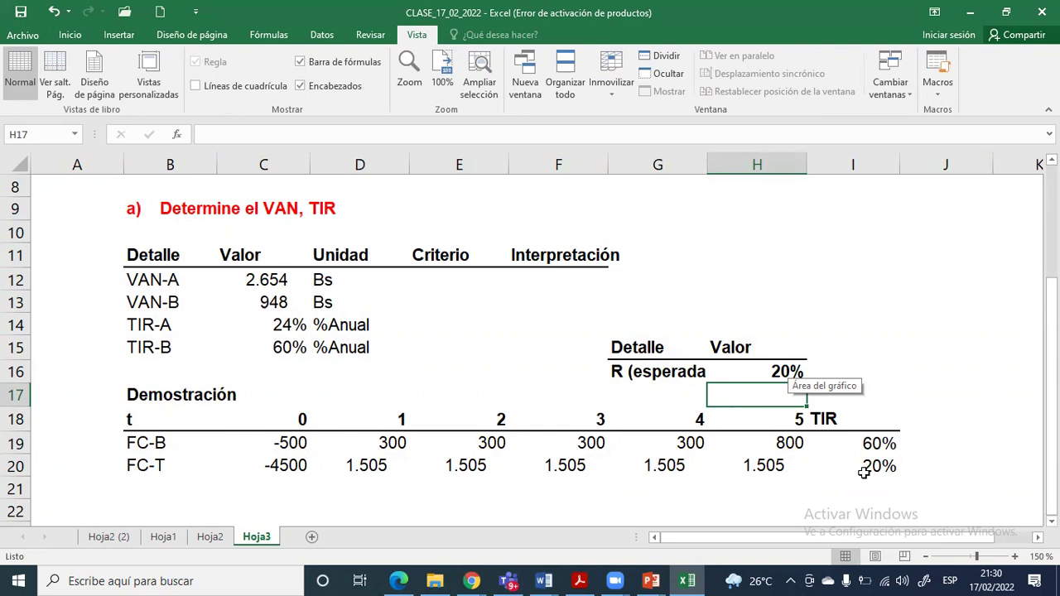
pyautogui.click(789, 367)
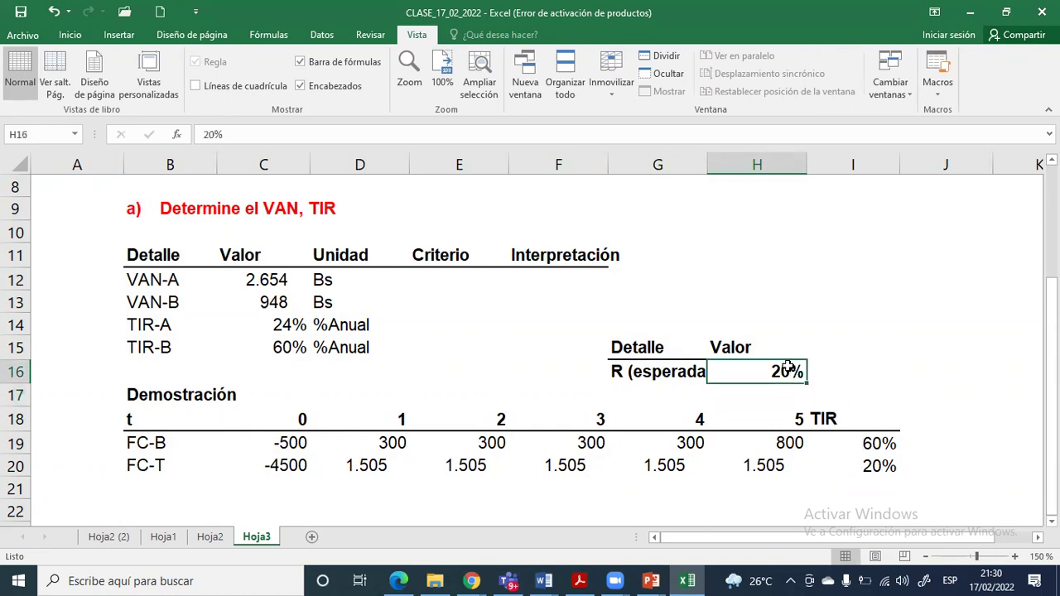
pyautogui.write('10')
pyautogui.press('Return')
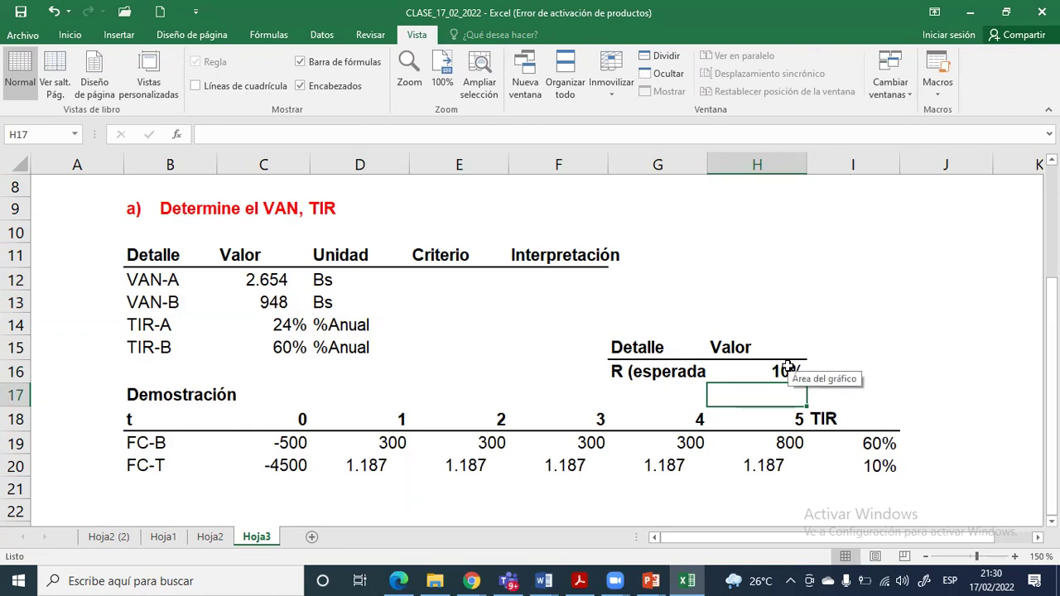
# Examine the FC-T row of the Demostración table and its TIR against the expected return
pyautogui.press('Left')
pyautogui.press('Left')
pyautogui.press('Left')
pyautogui.press('Left')
pyautogui.press('Left')
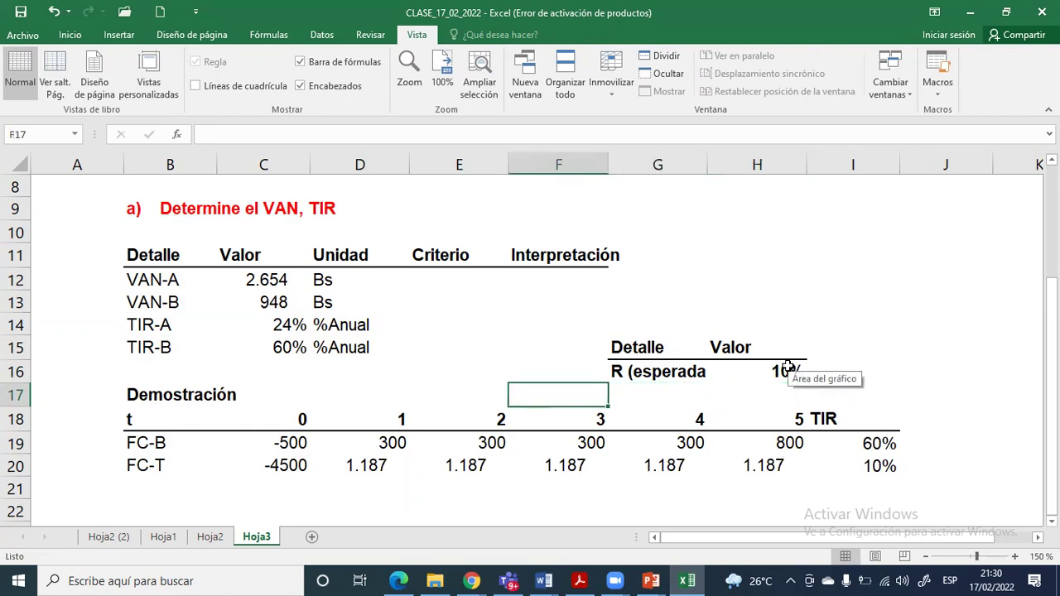
pyautogui.press('Down')
pyautogui.press('Down')
pyautogui.press('Down')
pyautogui.press('Left')
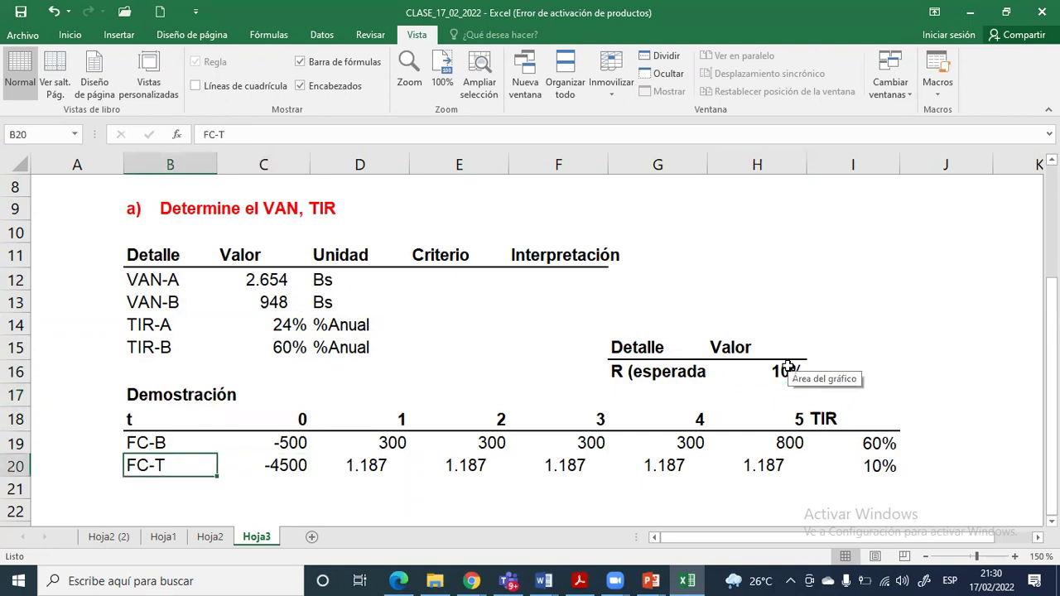
pyautogui.press('Right')
pyautogui.press('Right')
pyautogui.press('Right')
pyautogui.press('Right')
pyautogui.press('Right')
pyautogui.press('Right')
pyautogui.press('Right')
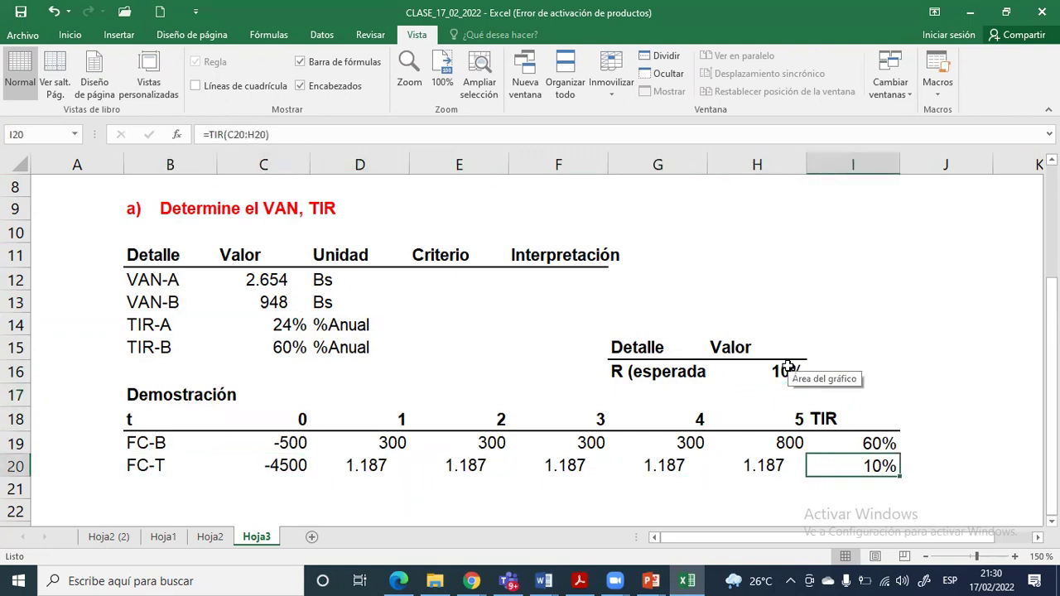
pyautogui.press('Left')
pyautogui.press('Up')
pyautogui.press('Up')
pyautogui.press('Up')
pyautogui.press('Up')
pyautogui.press('Down')
pyautogui.press('Down')
pyautogui.press('Right')
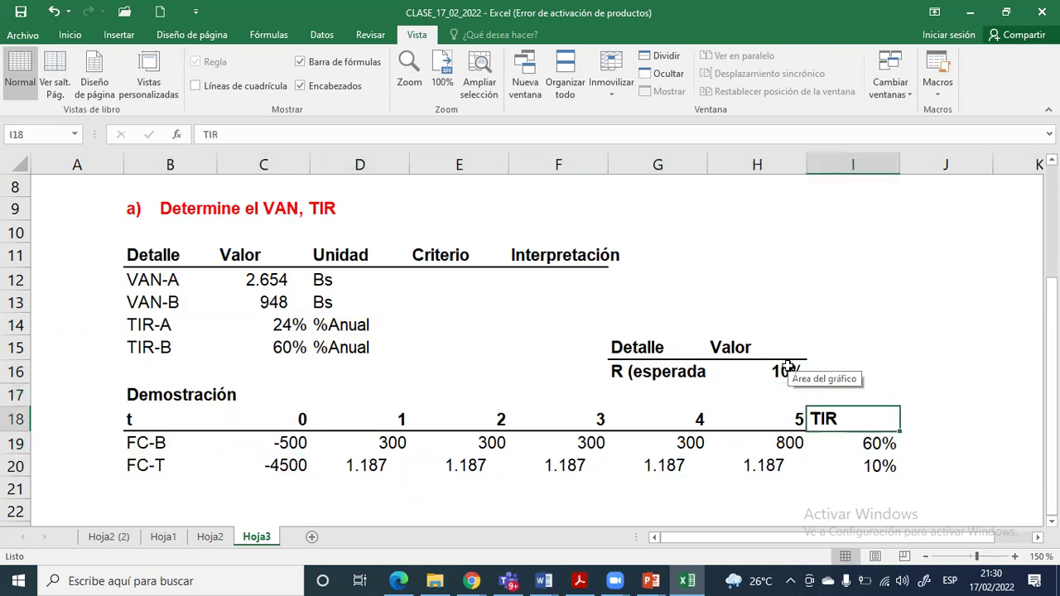
# Add a bold VAN header in J18, beside the TIR header of the Demostración table
pyautogui.press('Right')
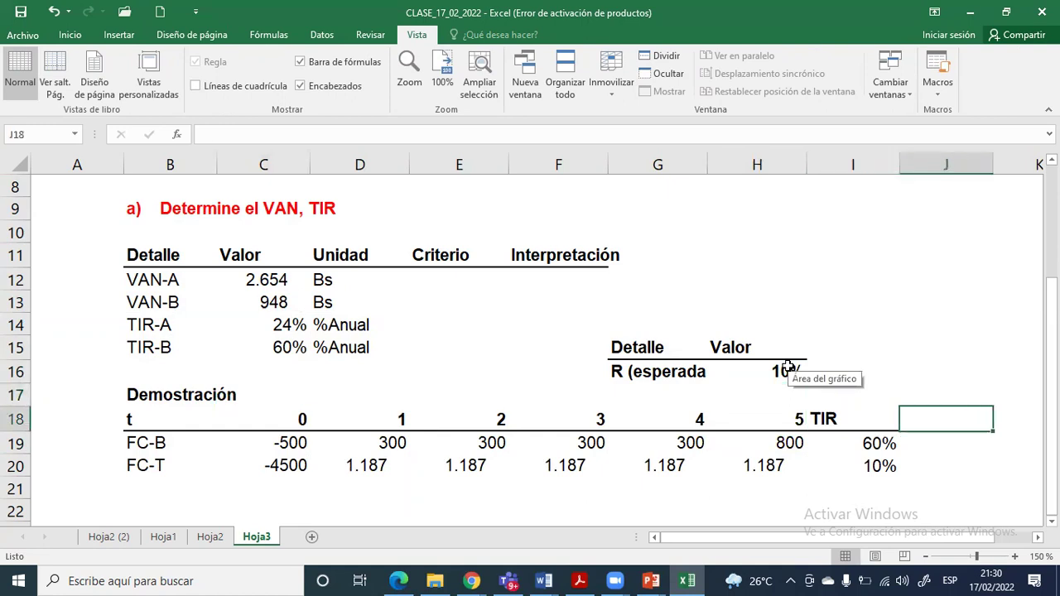
pyautogui.click(70, 34)
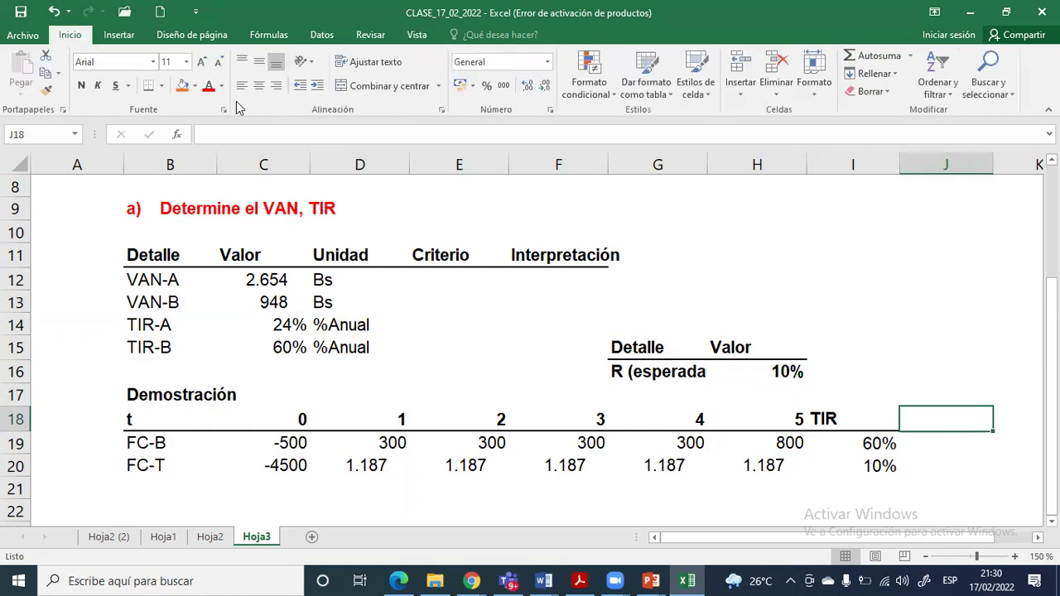
pyautogui.press('Down')
pyautogui.press('Down')
pyautogui.click(938, 424)
pyautogui.write('VAN')
pyautogui.press('Return')
pyautogui.click(938, 424)
pyautogui.hotkey('ctrl', 'n')
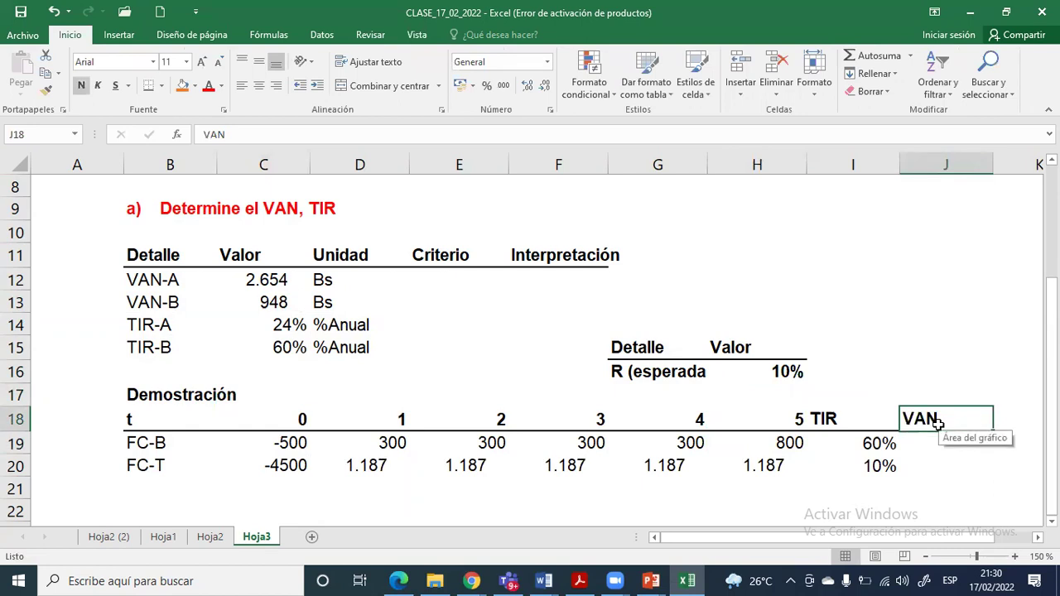
# Calculate the VAN of FC-B in J19 with =VNA(C7;D19:H19)+C19 and apply the thousands-separator accounting format (Contabilidad)
pyautogui.press('Down')
pyautogui.write('=v')
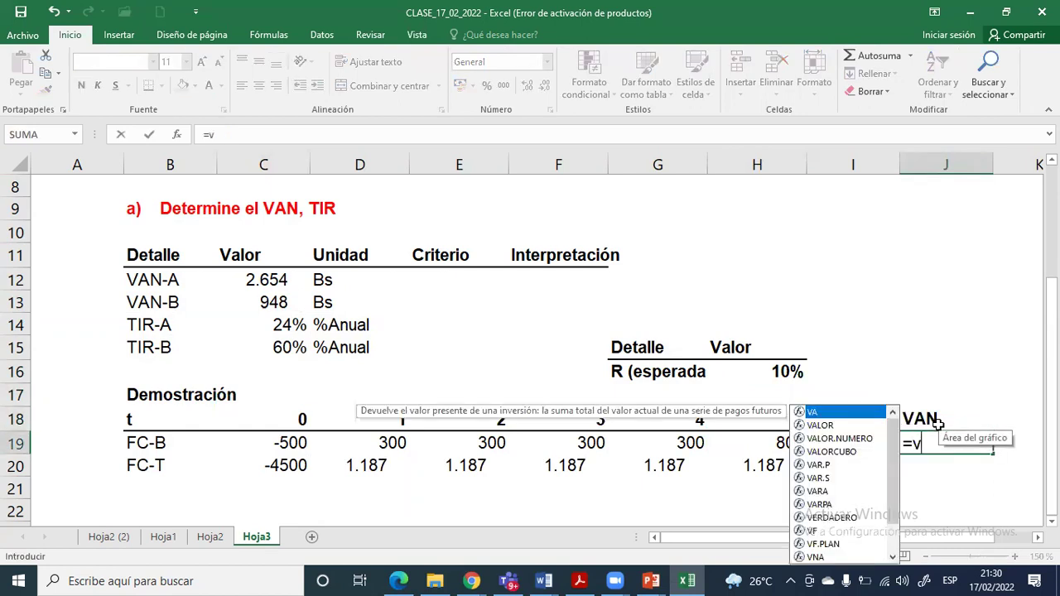
pyautogui.write('na')
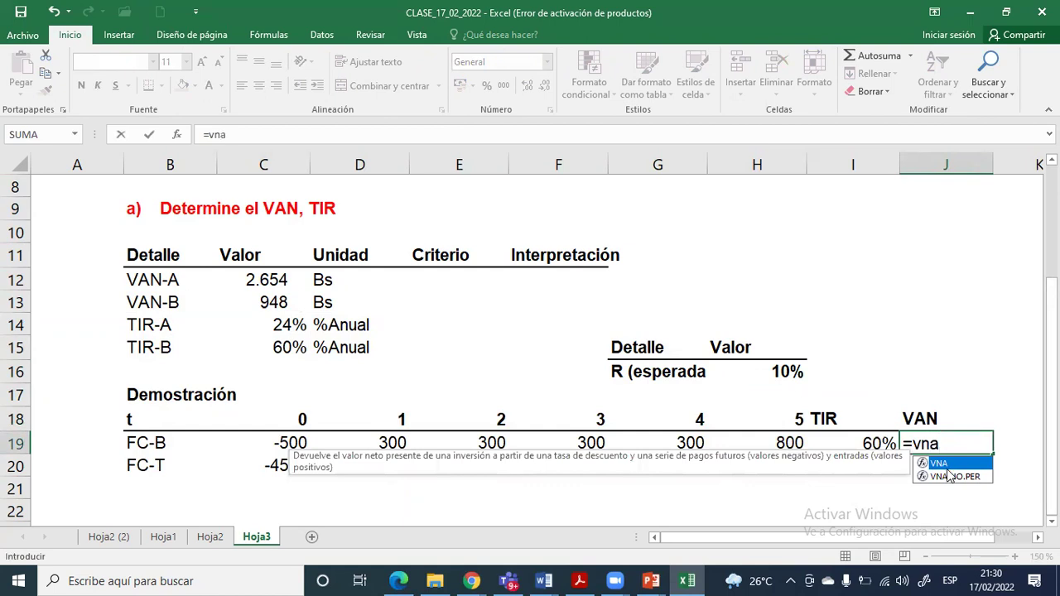
pyautogui.press('Tab')
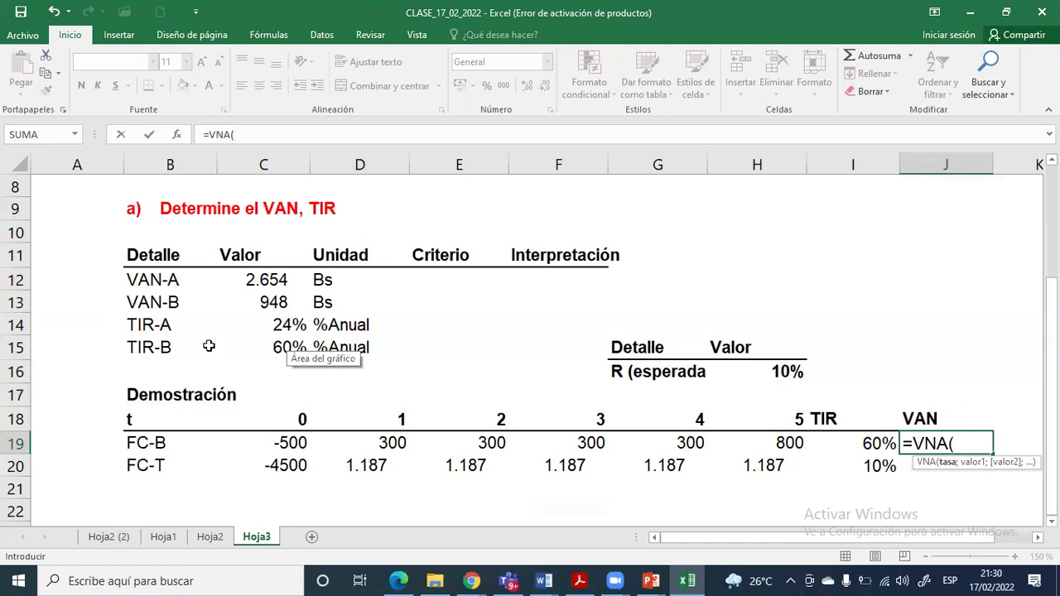
pyautogui.scroll(2, 211, 343)
pyautogui.click(261, 275)
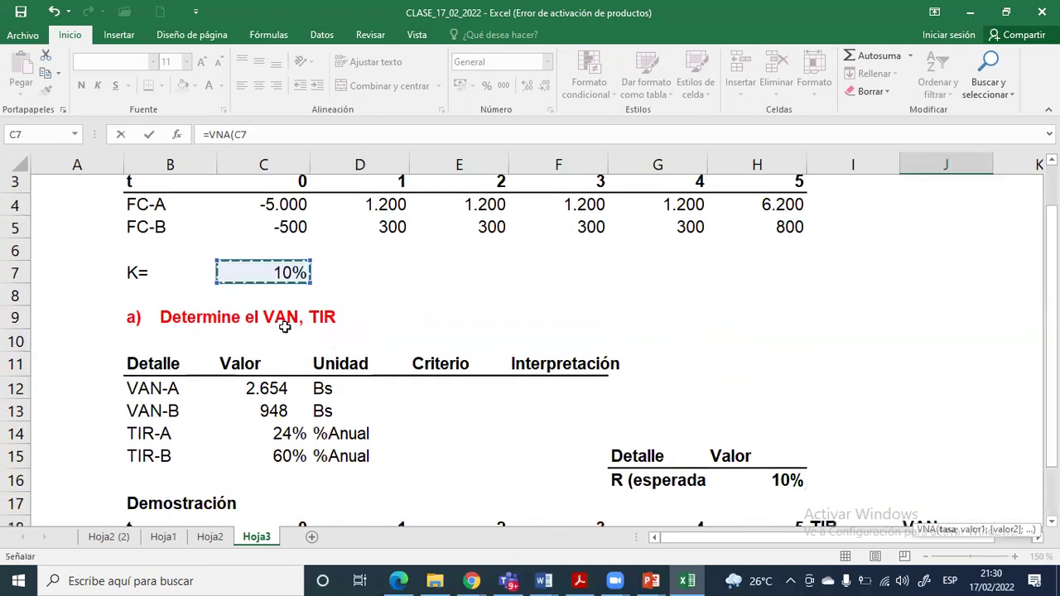
pyautogui.scroll(-2, 284, 327)
pyautogui.write(';')
pyautogui.moveTo(386, 443); pyautogui.dragTo(762, 441)
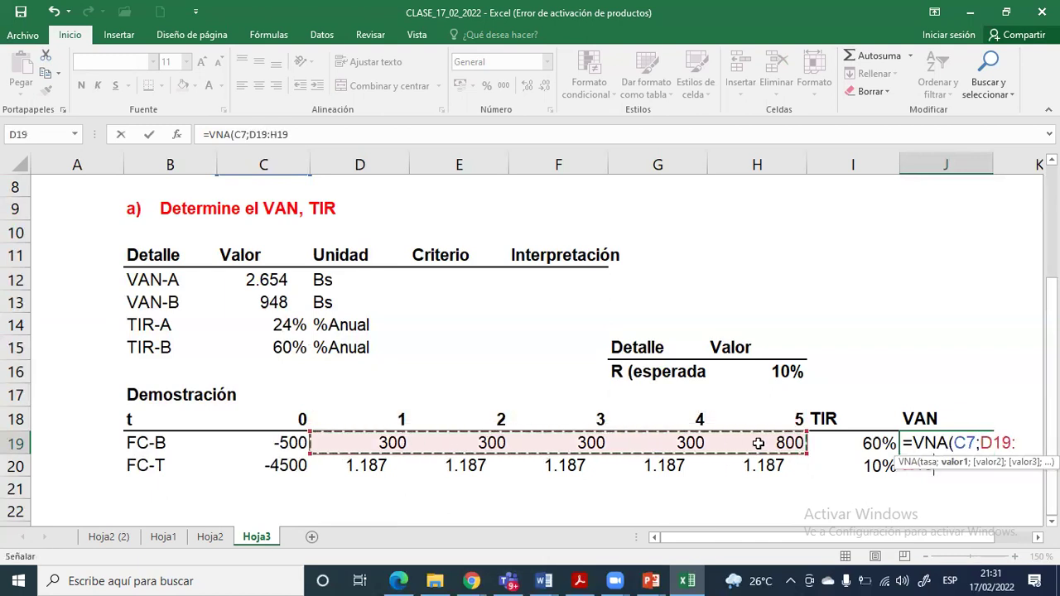
pyautogui.write(')+')
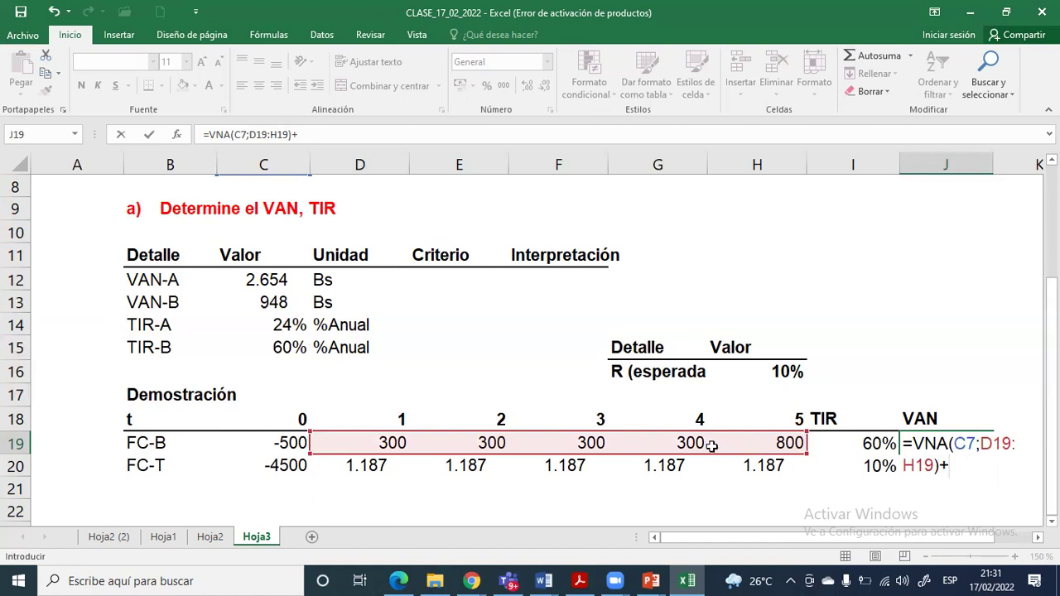
pyautogui.click(289, 445)
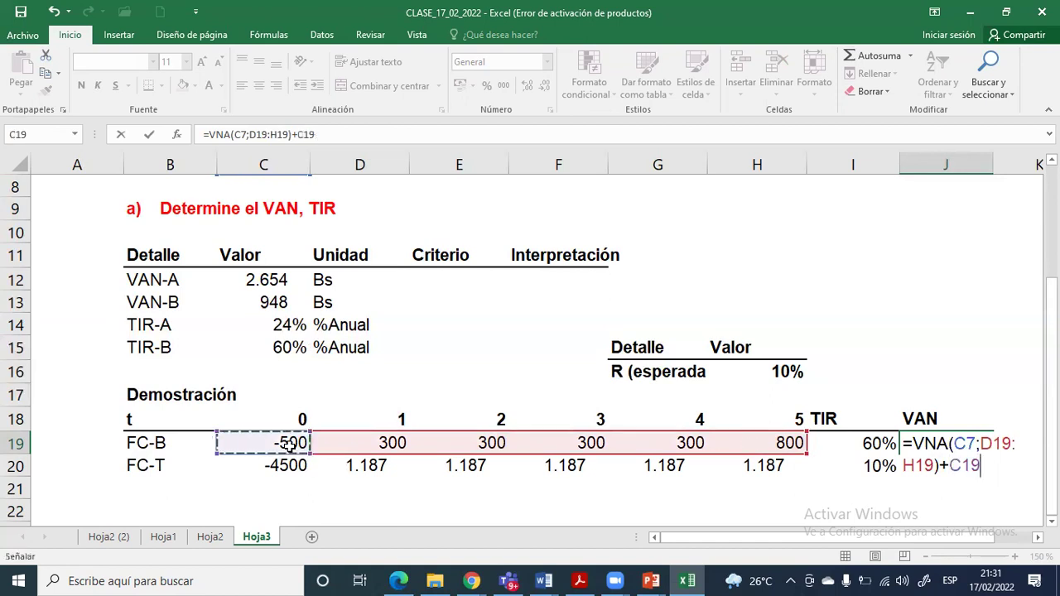
pyautogui.press('Return')
pyautogui.press('Up')
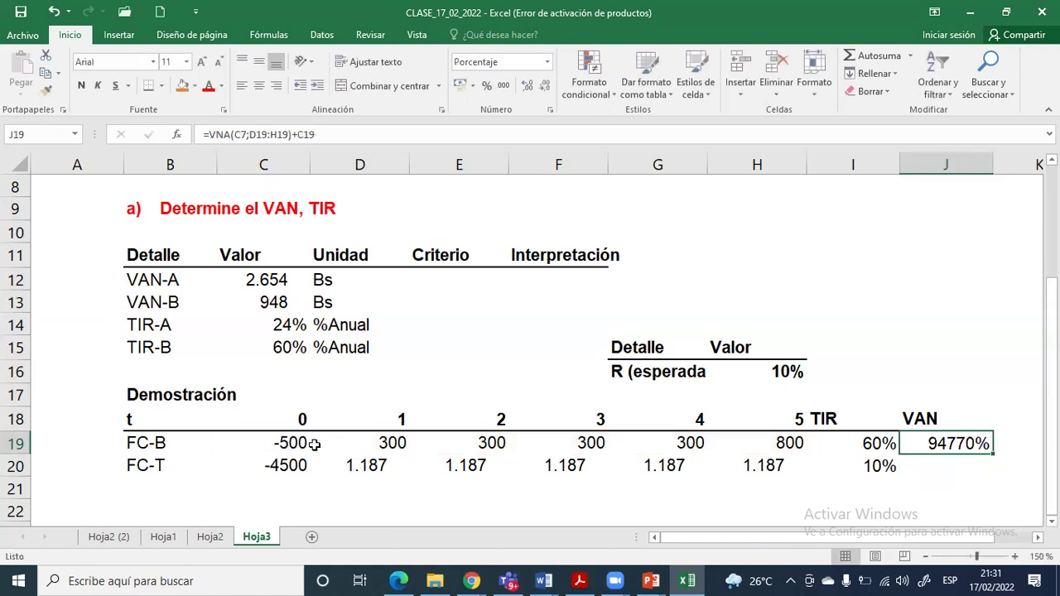
pyautogui.click(506, 85)
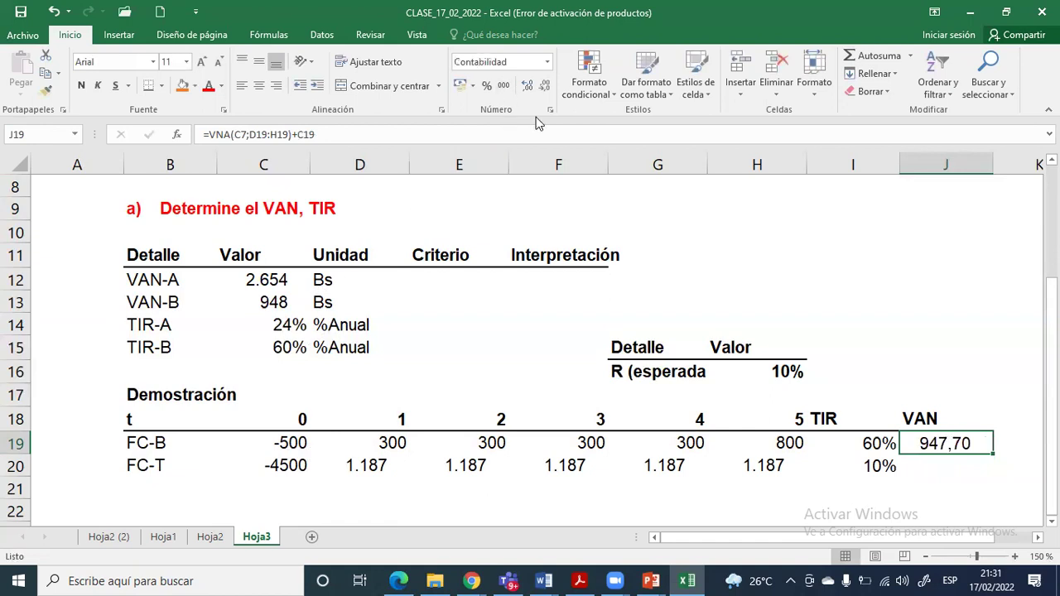
# Calculate the VAN of FC-T in J20 with =VNA(C7;D20:H20)+C20 and apply the thousands-separator accounting format (Contabilidad)
pyautogui.click(927, 466)
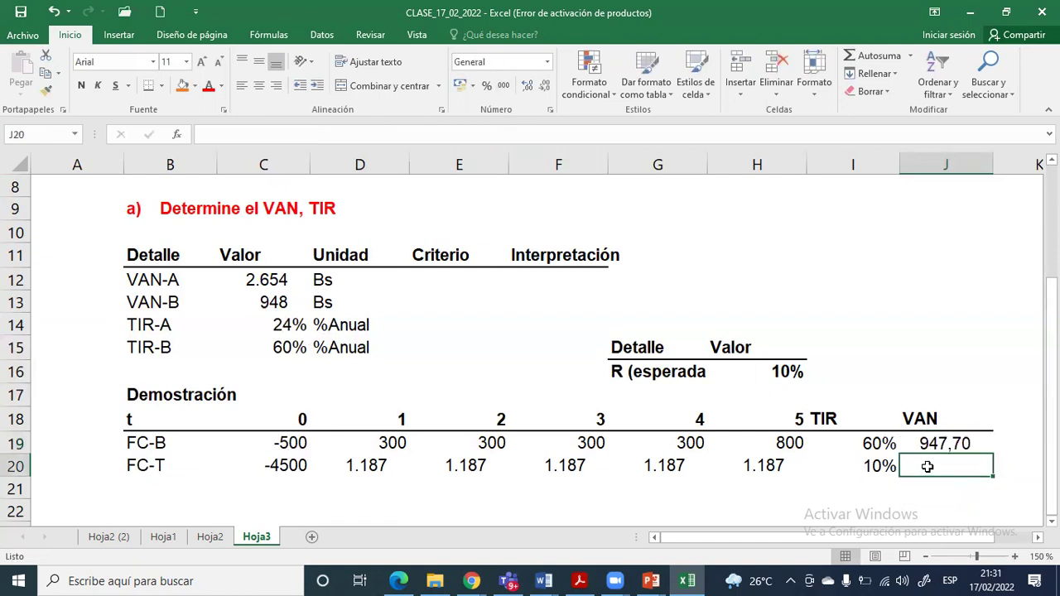
pyautogui.write('=')
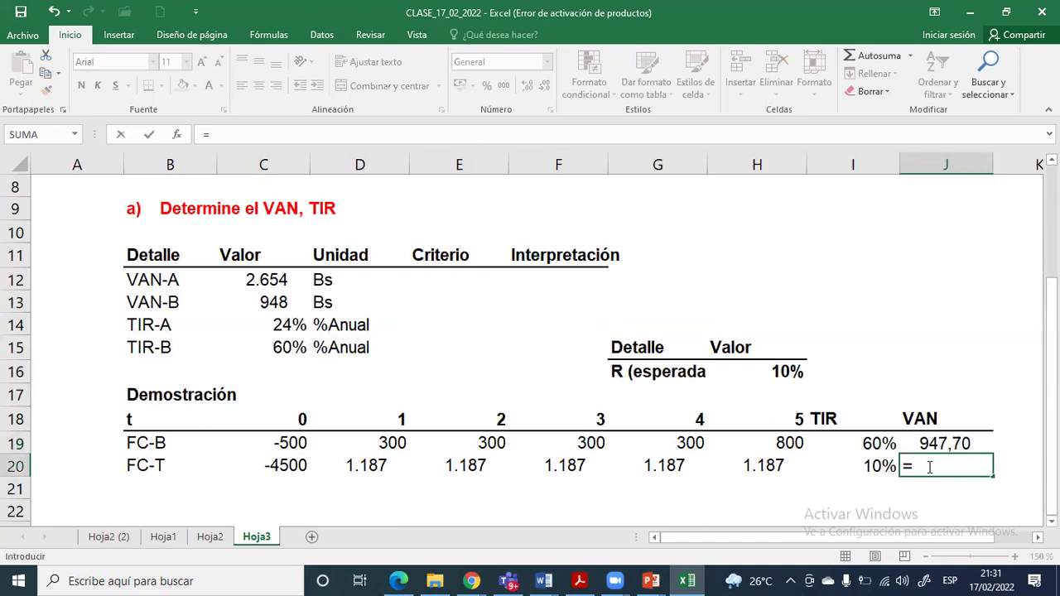
pyautogui.write('vna')
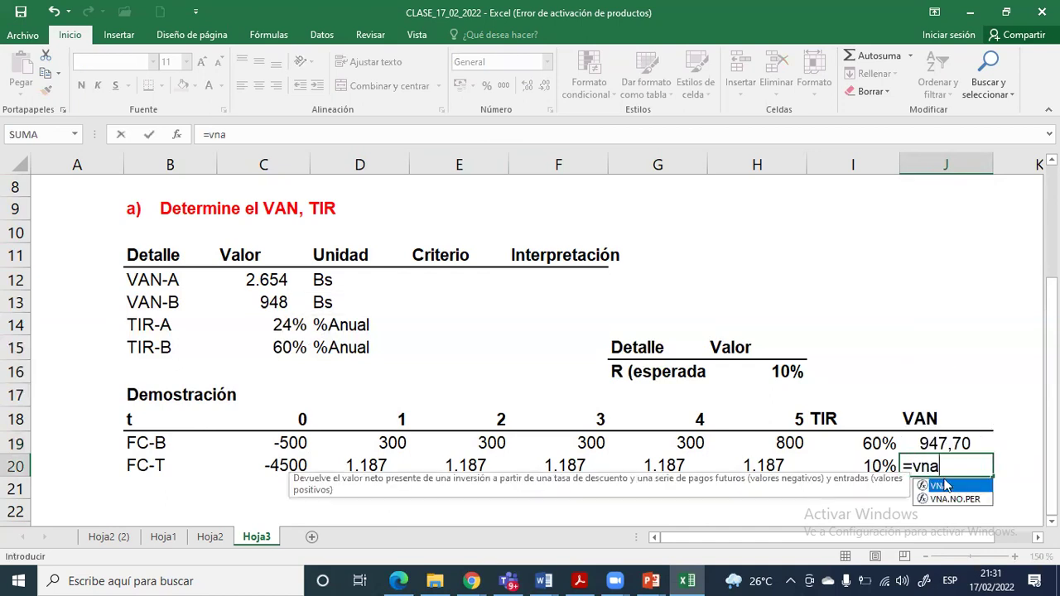
pyautogui.doubleClick(948, 488)
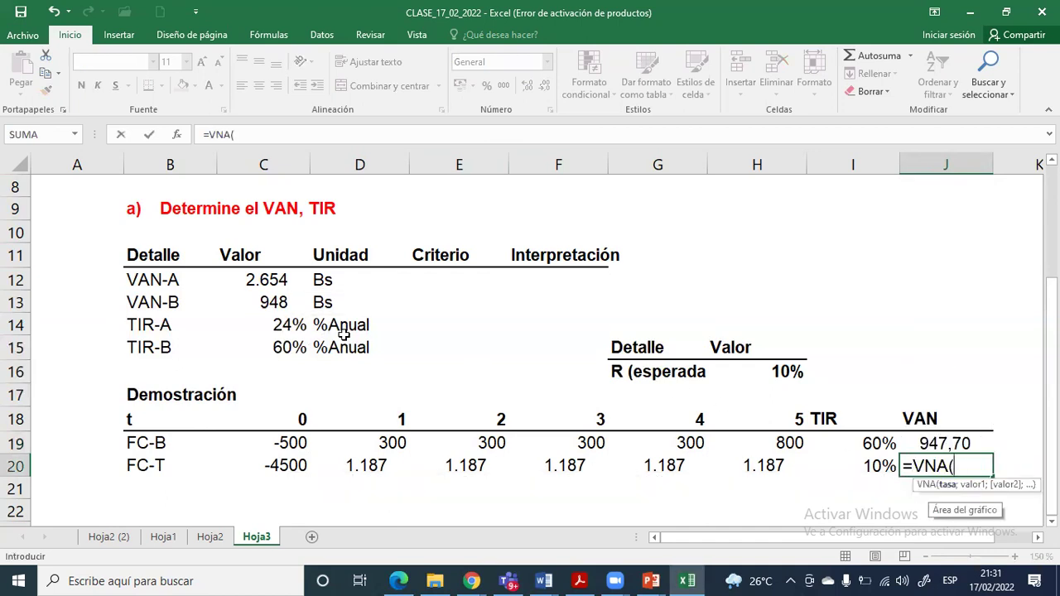
pyautogui.scroll(2, 300, 296)
pyautogui.click(300, 295)
pyautogui.scroll(-3, 389, 364)
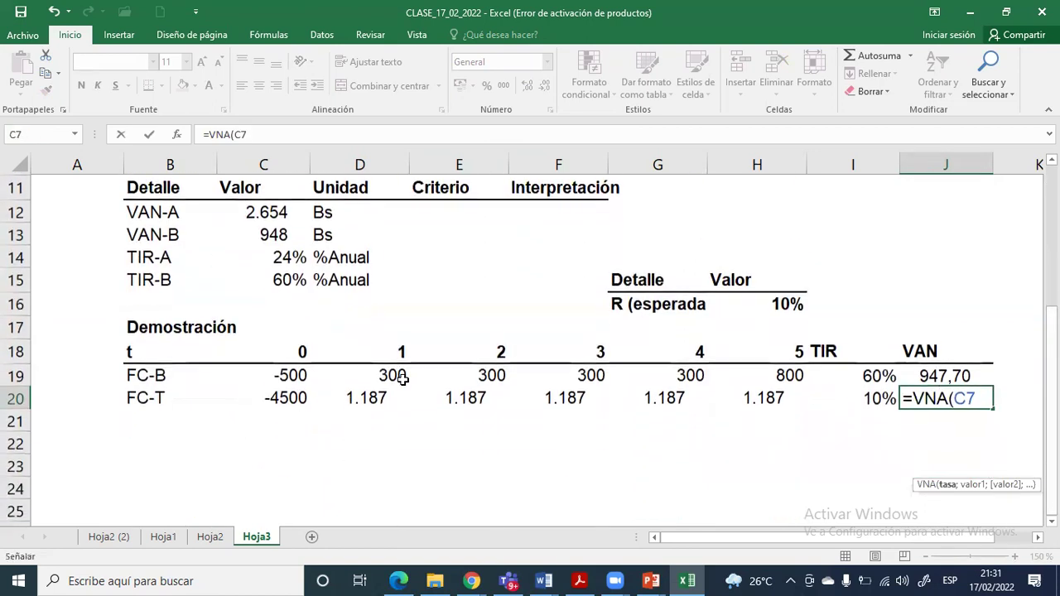
pyautogui.write(';')
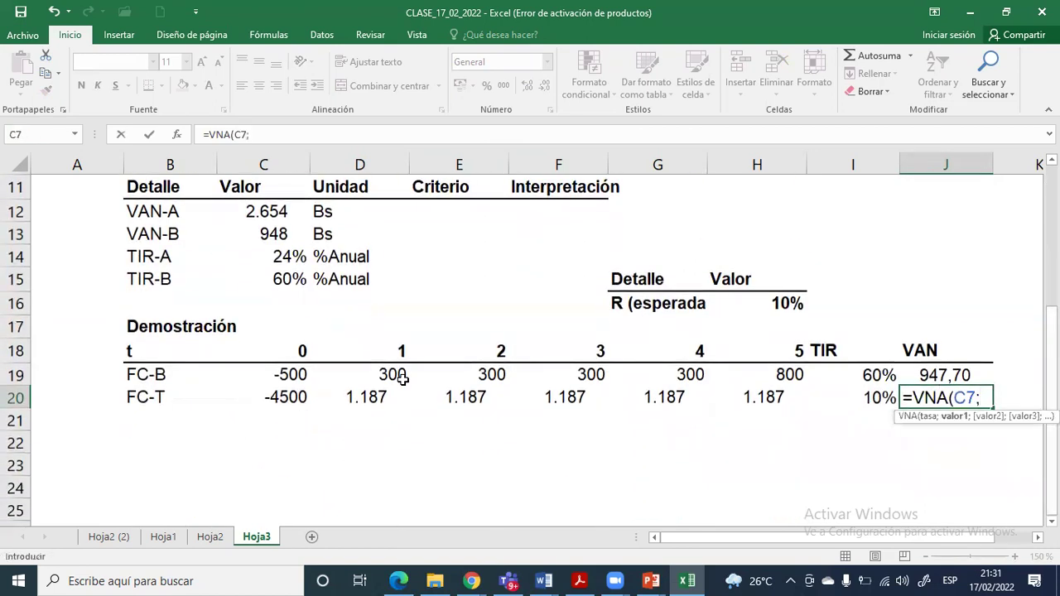
pyautogui.click(723, 398)
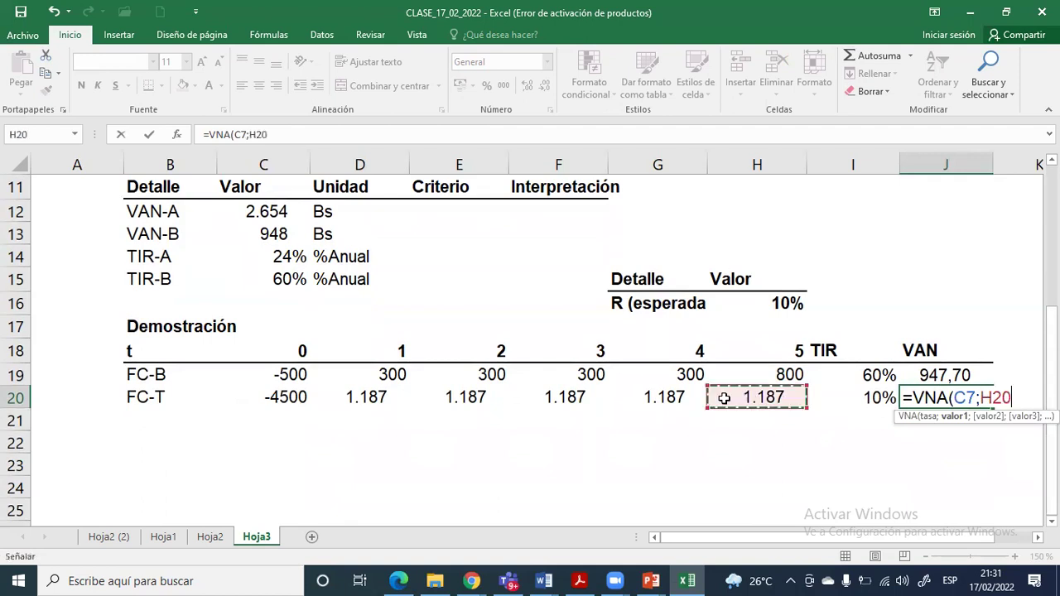
pyautogui.moveTo(723, 398); pyautogui.dragTo(358, 399)
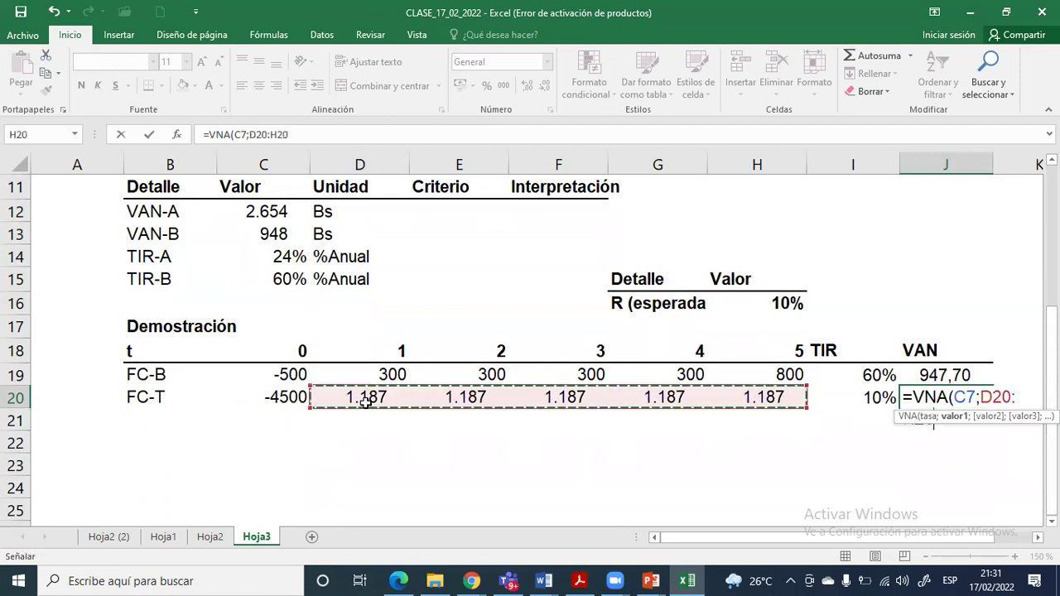
pyautogui.write(')+')
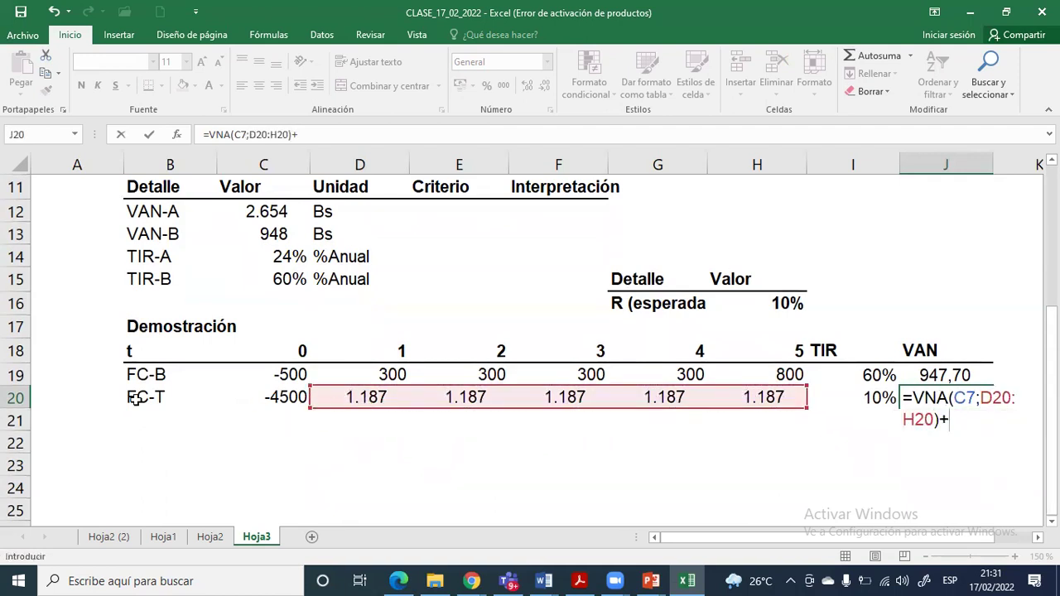
pyautogui.click(249, 395)
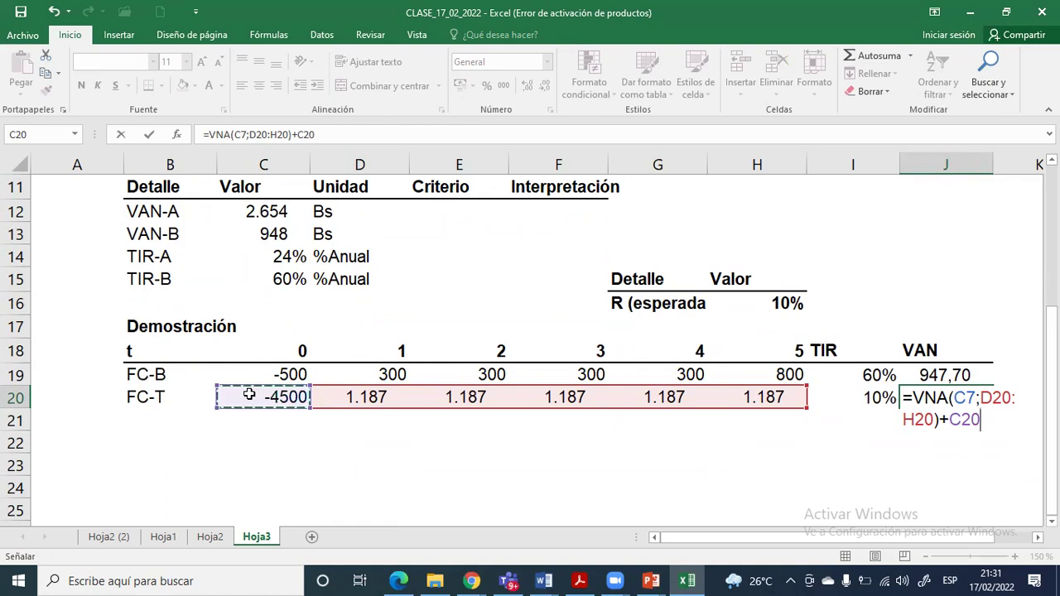
pyautogui.press('Return')
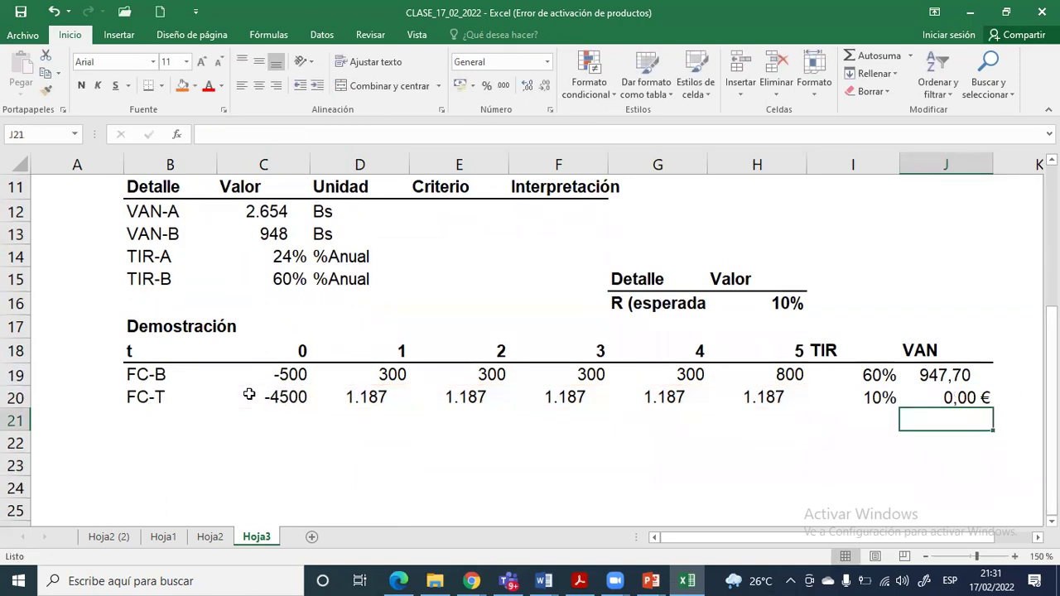
pyautogui.click(931, 398)
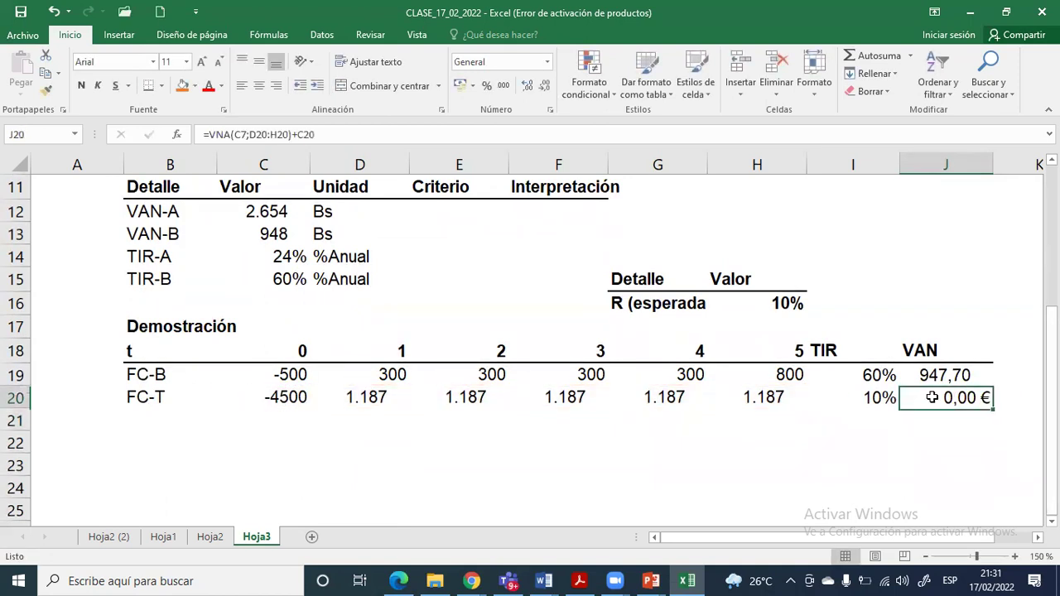
pyautogui.click(505, 85)
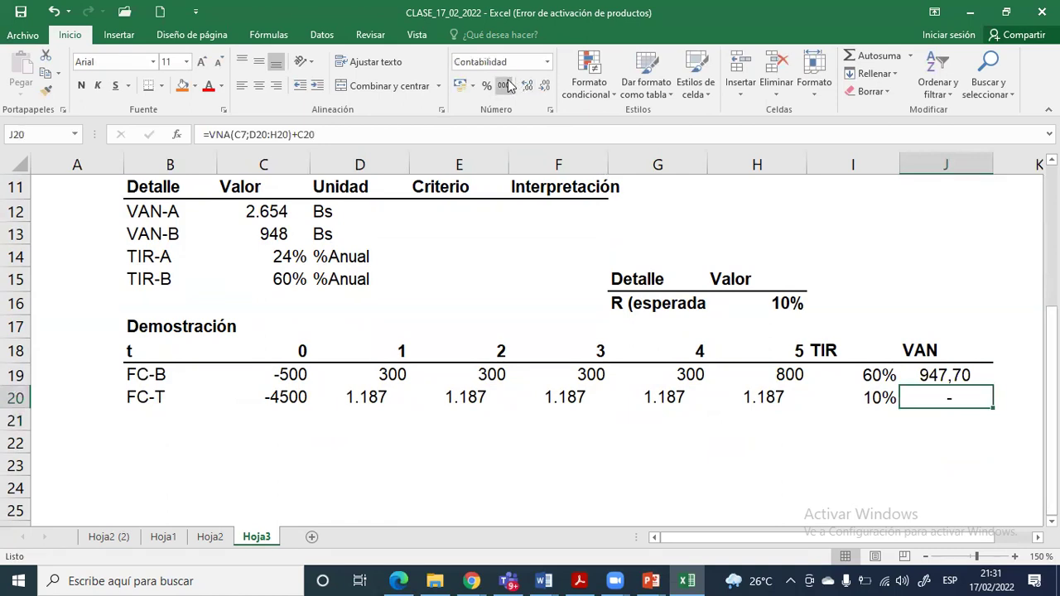
pyautogui.click(759, 303)
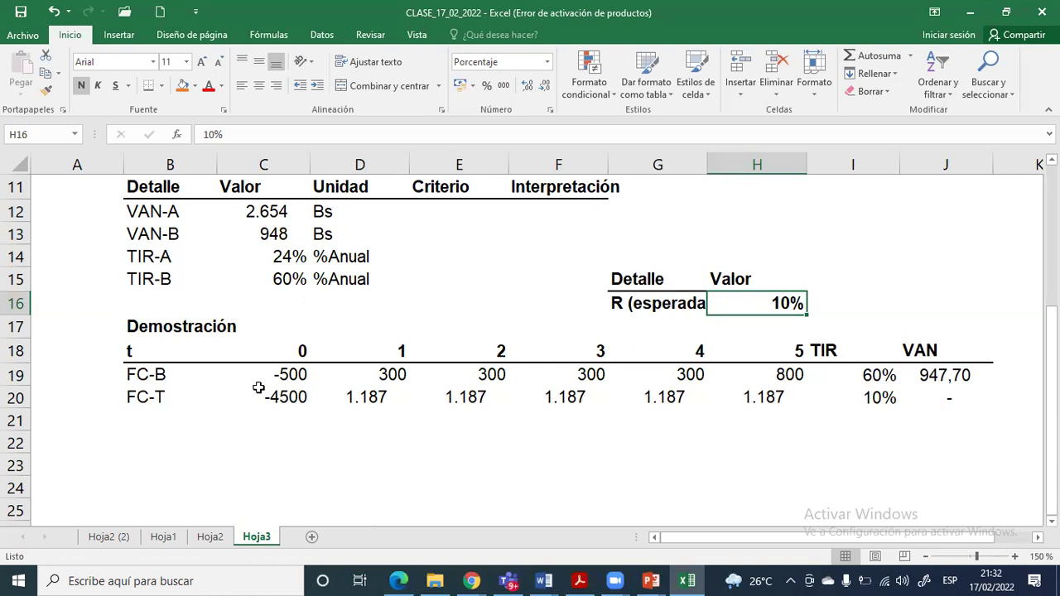
pyautogui.click(181, 440)
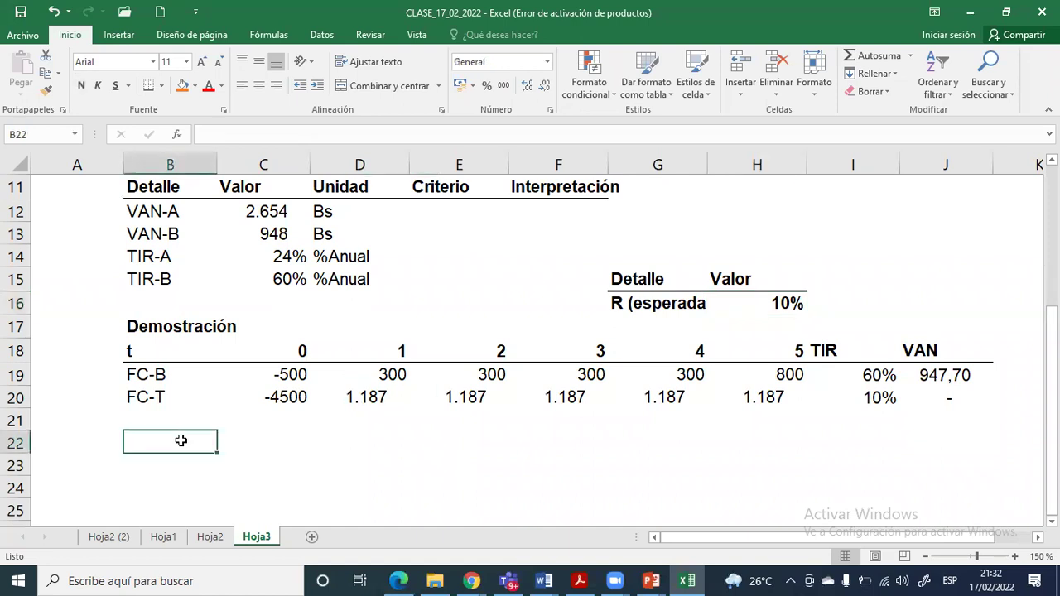
# Add the bold headers Detalle, Valor and Unidad in B22:D22 below the Demostración table, with a bottom border
pyautogui.write('Detalle')
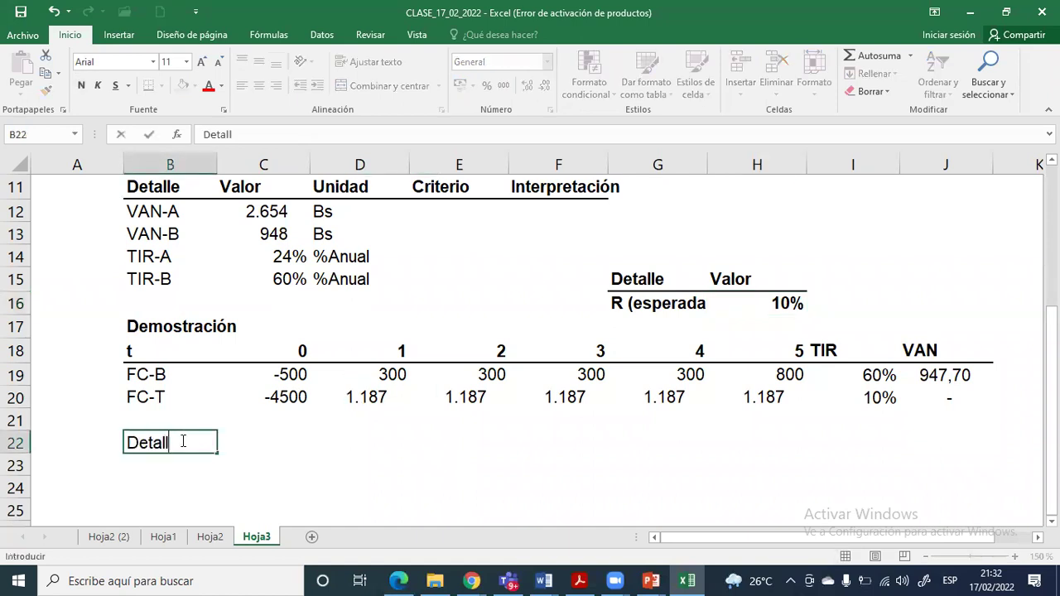
pyautogui.press('Tab')
pyautogui.write('Valor')
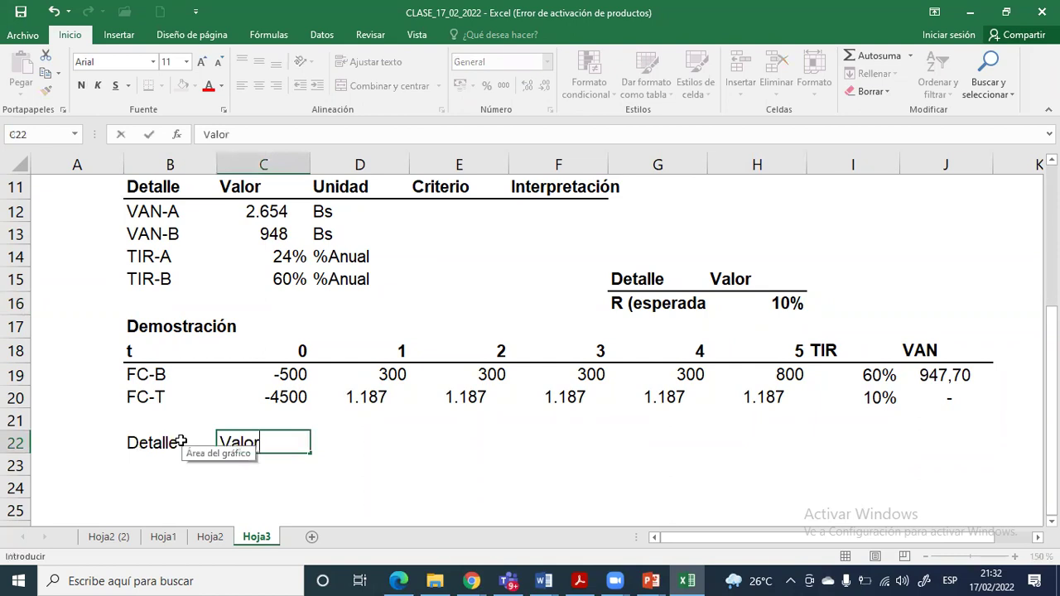
pyautogui.press('Tab')
pyautogui.write('Unidad')
pyautogui.press('Return')
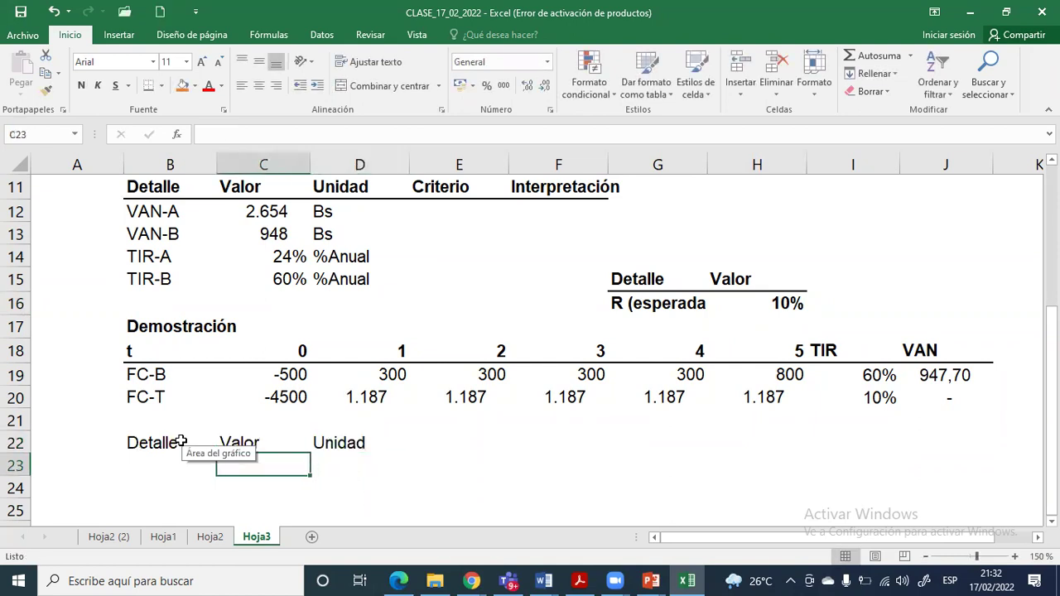
pyautogui.press('Up')
pyautogui.hotkey('shift', 'Right')
pyautogui.hotkey('shift', 'Right')
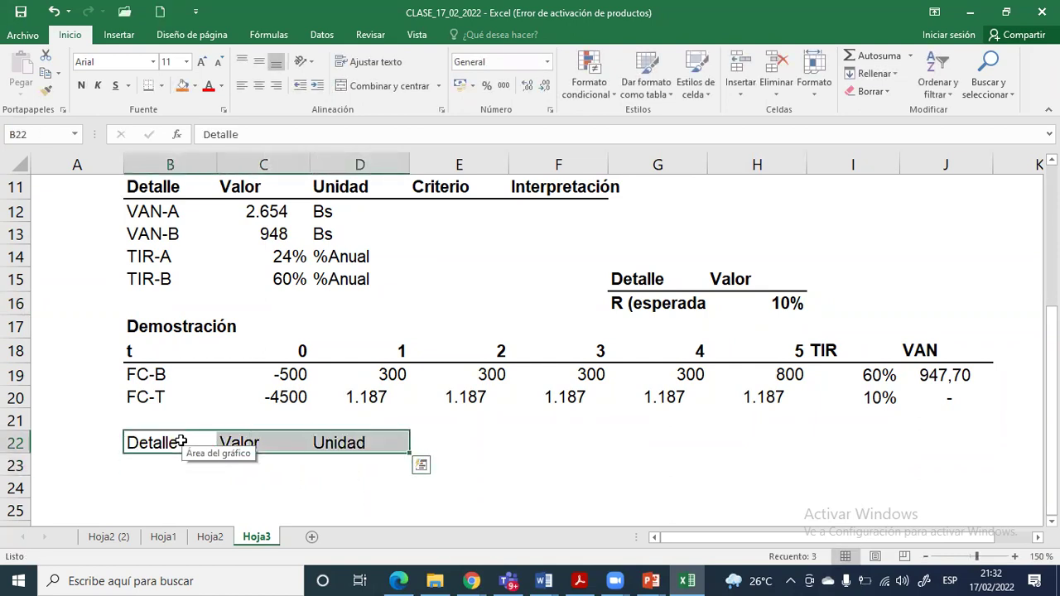
pyautogui.click(81, 90)
# Label B23 as VAN global and enter Bs as its unit in D23
pyautogui.click(181, 462)
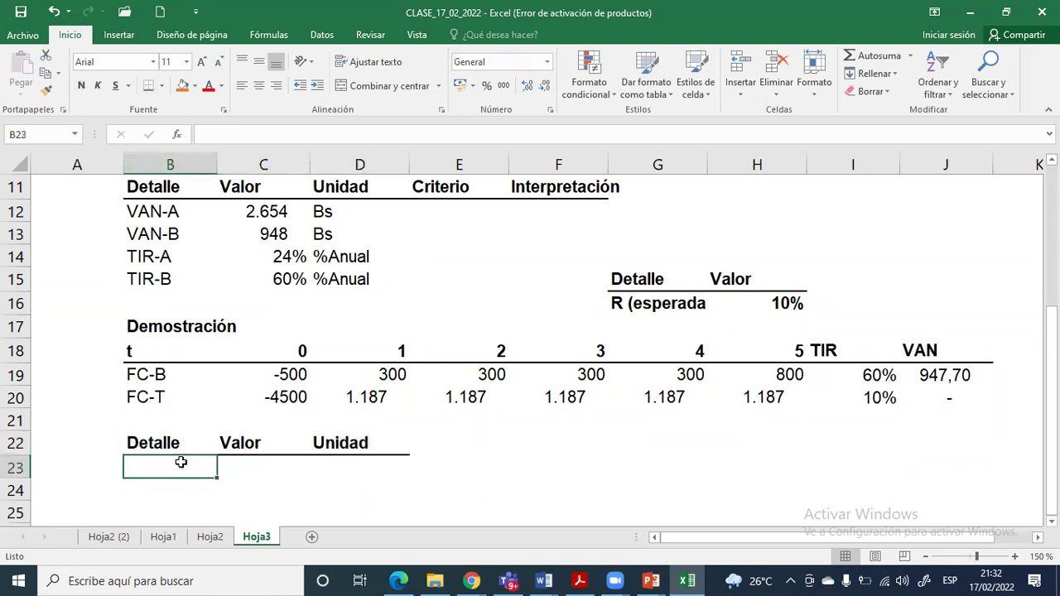
pyautogui.write('VAN glob')
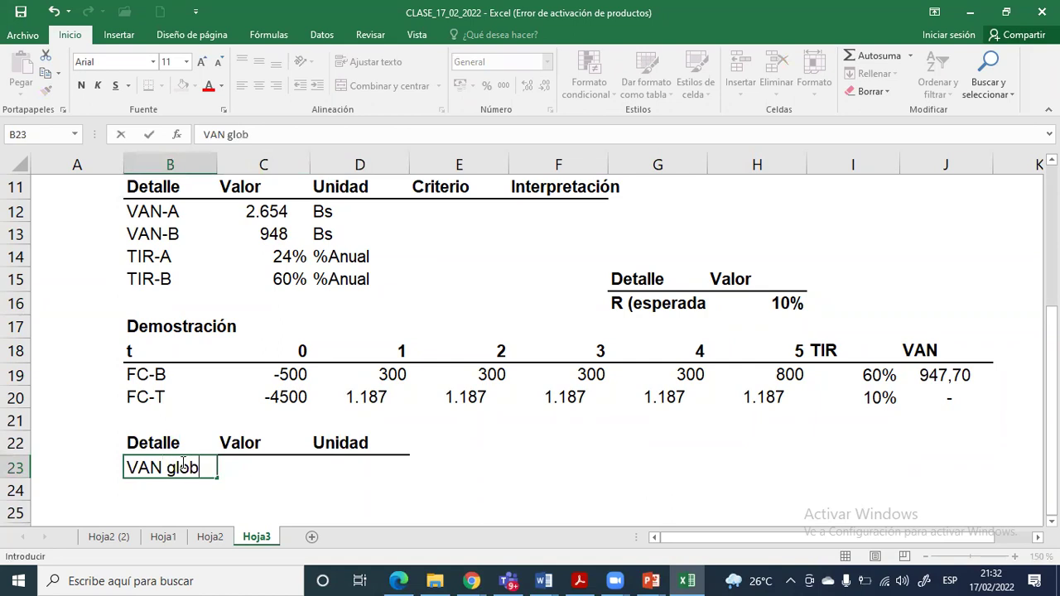
pyautogui.press('Return')
pyautogui.press('Up')
pyautogui.press('Right')
pyautogui.press('Right')
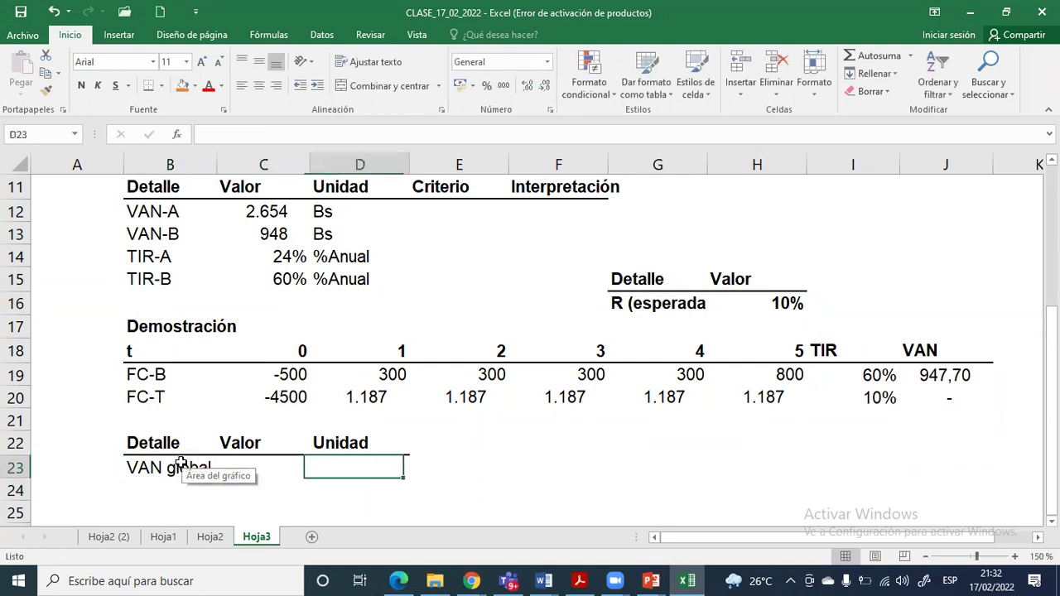
pyautogui.write('Bs')
pyautogui.press('Left')
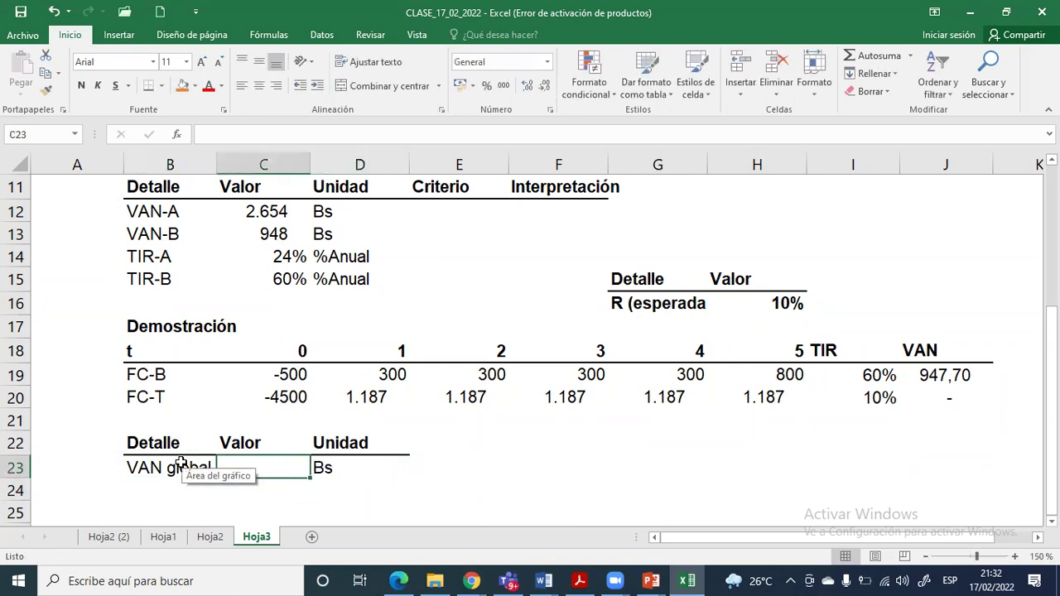
# Calculate the VAN global in C23 with =J19+J20
pyautogui.write('=')
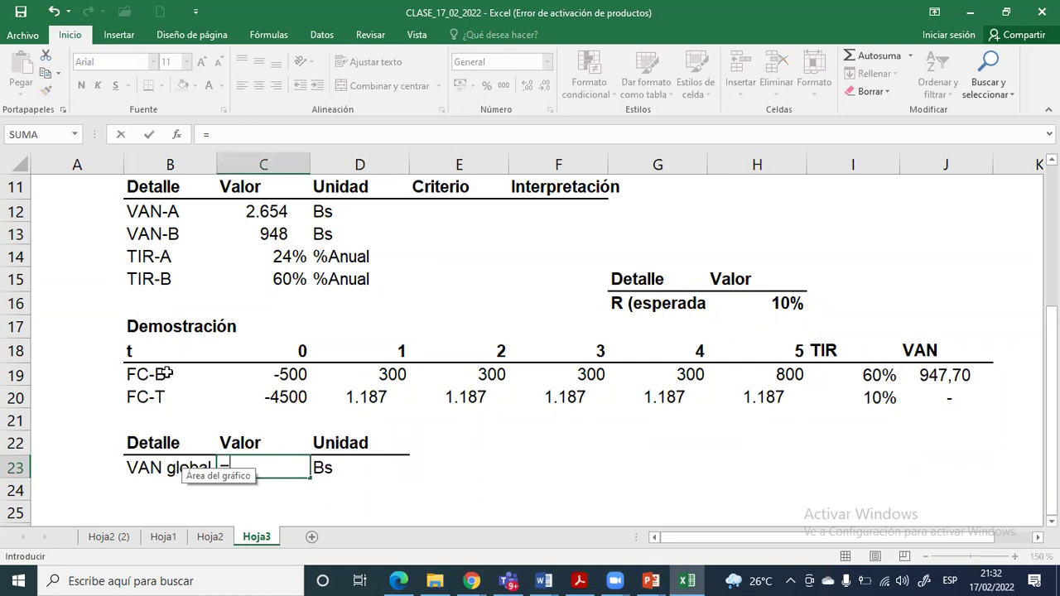
pyautogui.click(926, 376)
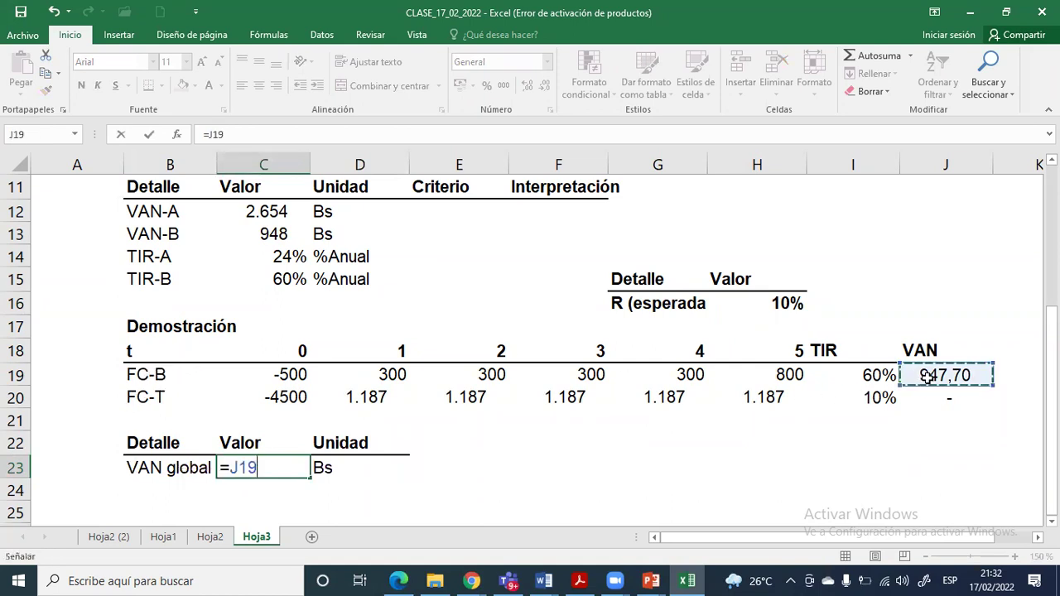
pyautogui.write('+')
pyautogui.click(941, 392)
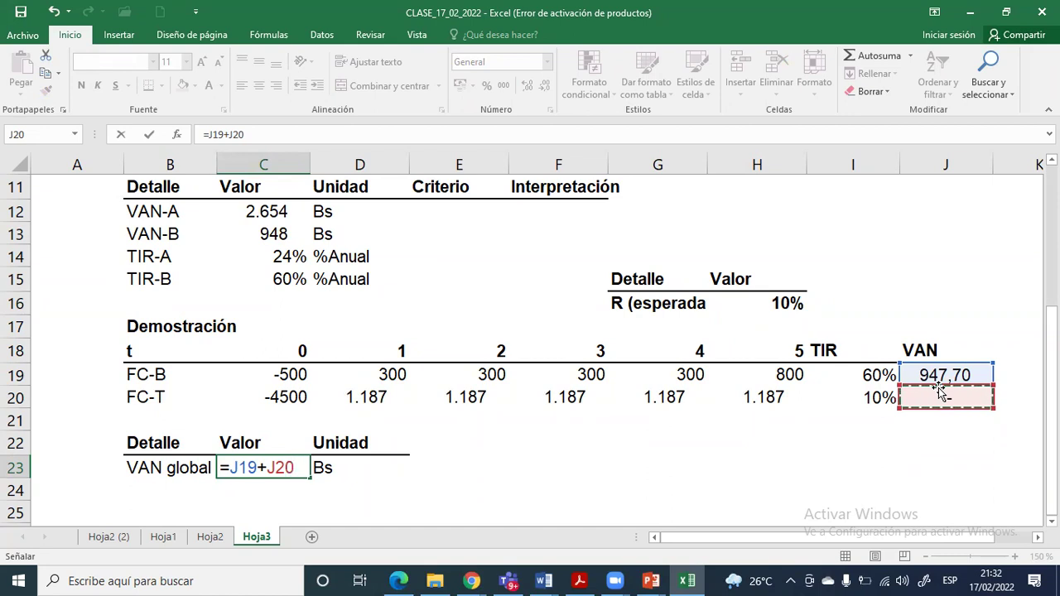
pyautogui.press('Return')
pyautogui.press('Up')
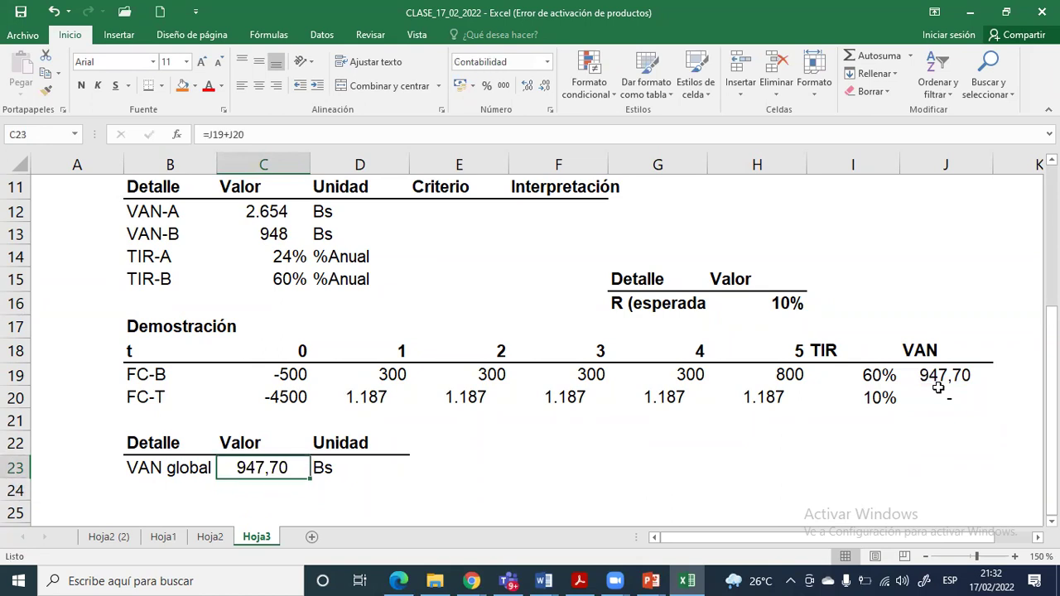
# Examine the FC-B and FC-T rows of the Demostración table, from their labels through to their VAN
pyautogui.press('Left')
pyautogui.press('Up')
pyautogui.press('Up')
pyautogui.press('Up')
pyautogui.press('Up')
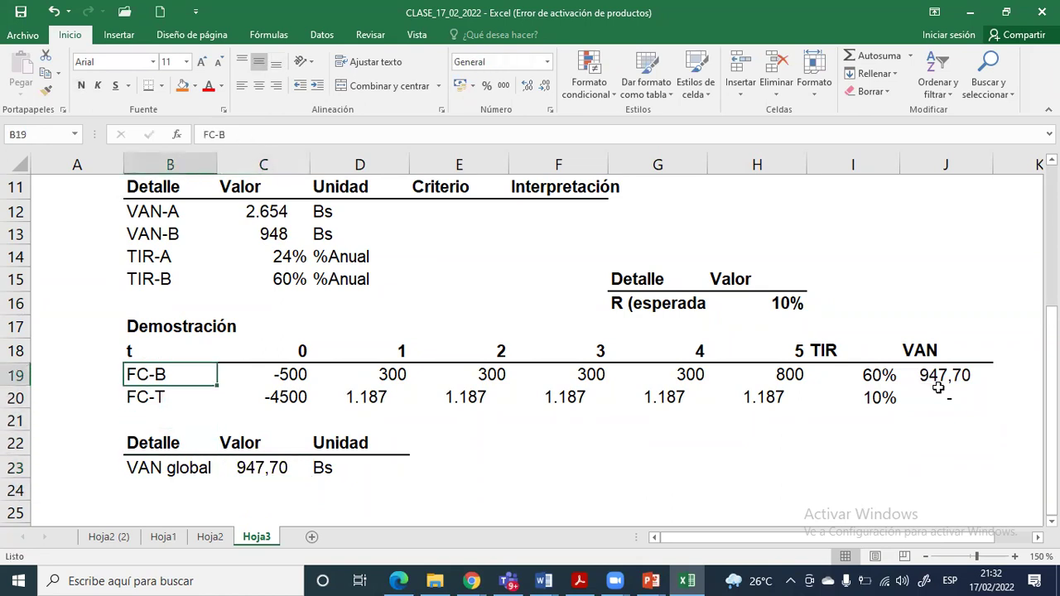
pyautogui.hotkey('shift', 'Right')
pyautogui.hotkey('shift', 'Right')
pyautogui.hotkey('shift', 'Right')
pyautogui.hotkey('shift', 'Right')
pyautogui.hotkey('shift', 'Right')
pyautogui.hotkey('shift', 'Right')
pyautogui.hotkey('shift', 'Right')
pyautogui.hotkey('shift', 'Right')
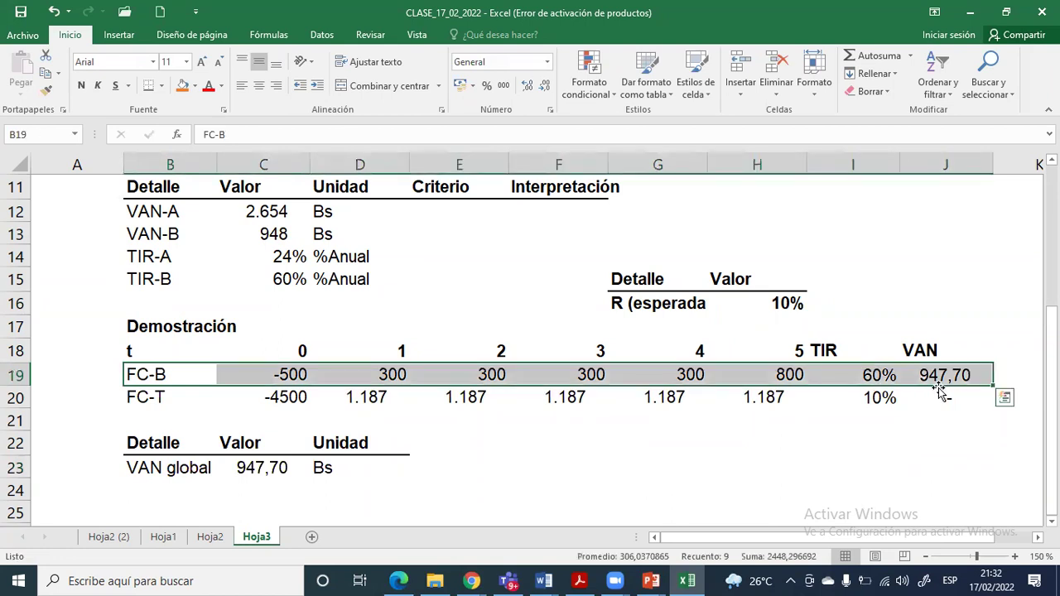
pyautogui.hotkey('shift', 'Down')
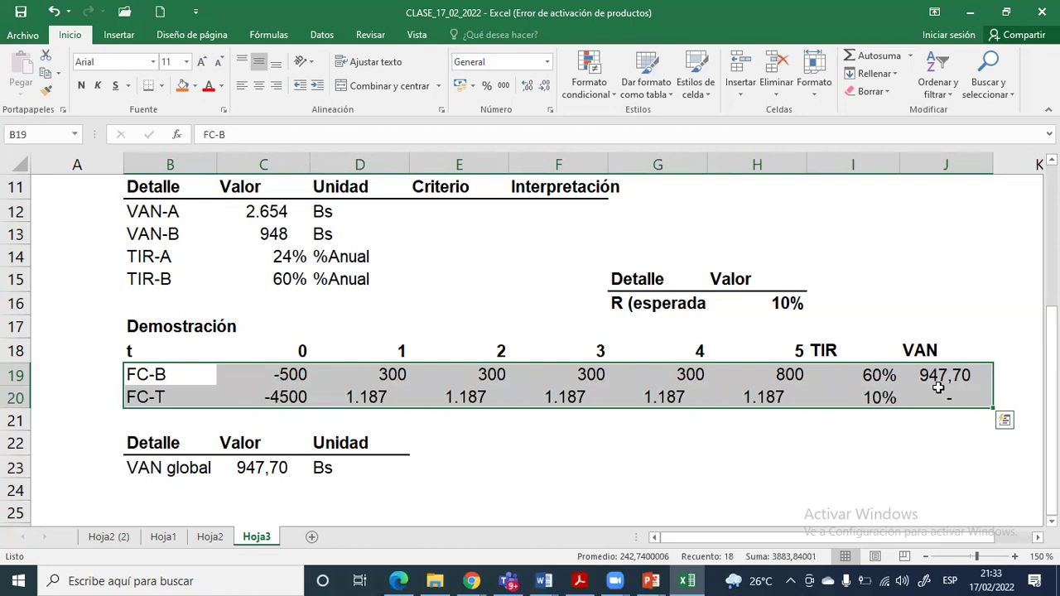
# Format the VAN global value in C23 to show no decimals
pyautogui.press('Down')
pyautogui.press('Down')
pyautogui.press('Down')
pyautogui.press('Down')
pyautogui.press('Right')
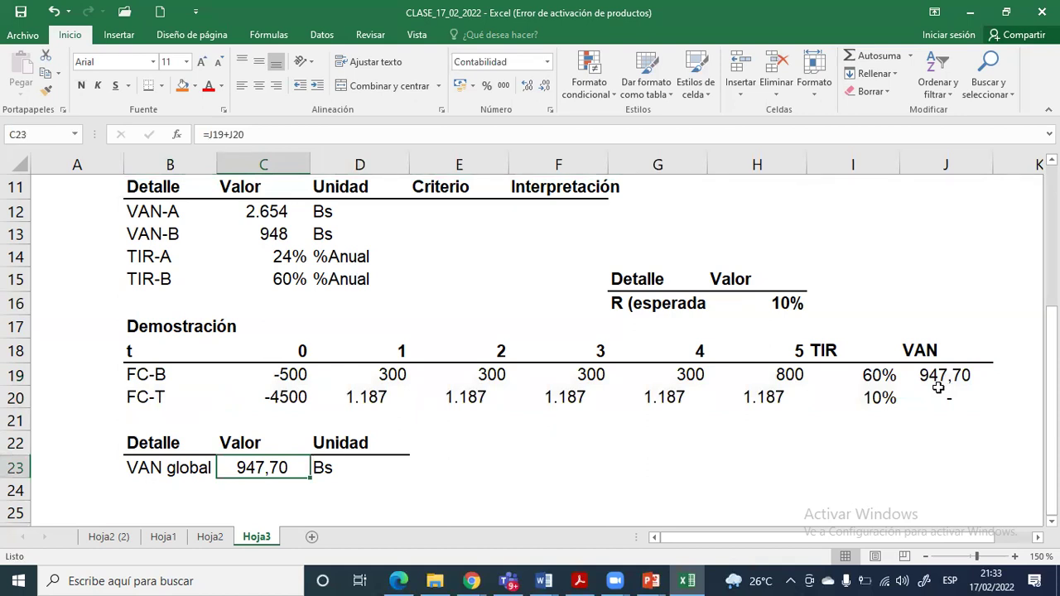
pyautogui.click(545, 86)
pyautogui.click(545, 86)
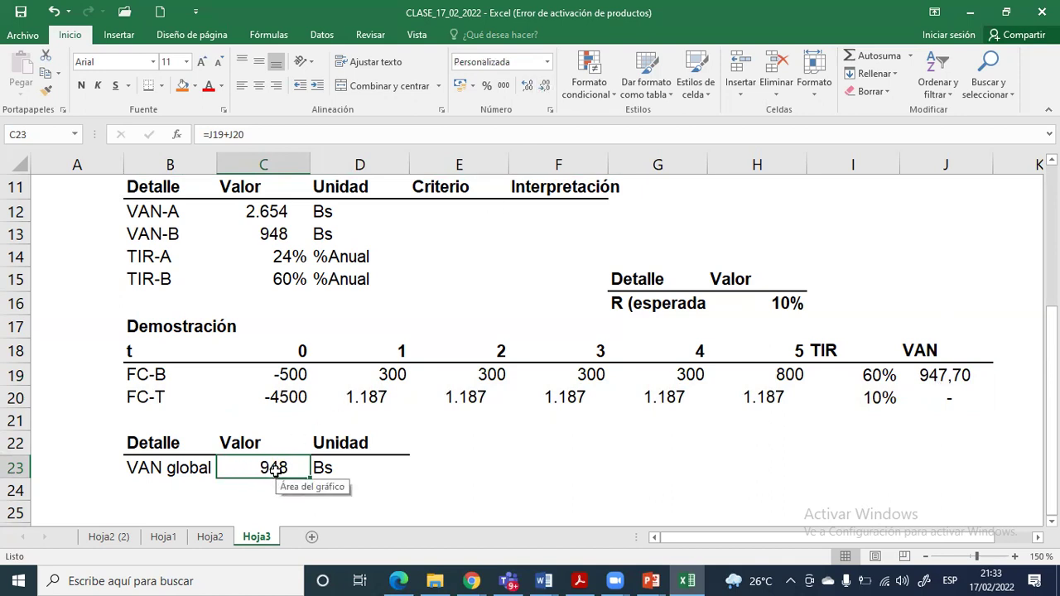
# Set the expected return R (esperada) in H16 to 30% to test its effect on the FC-T payments and VAN global
pyautogui.click(783, 304)
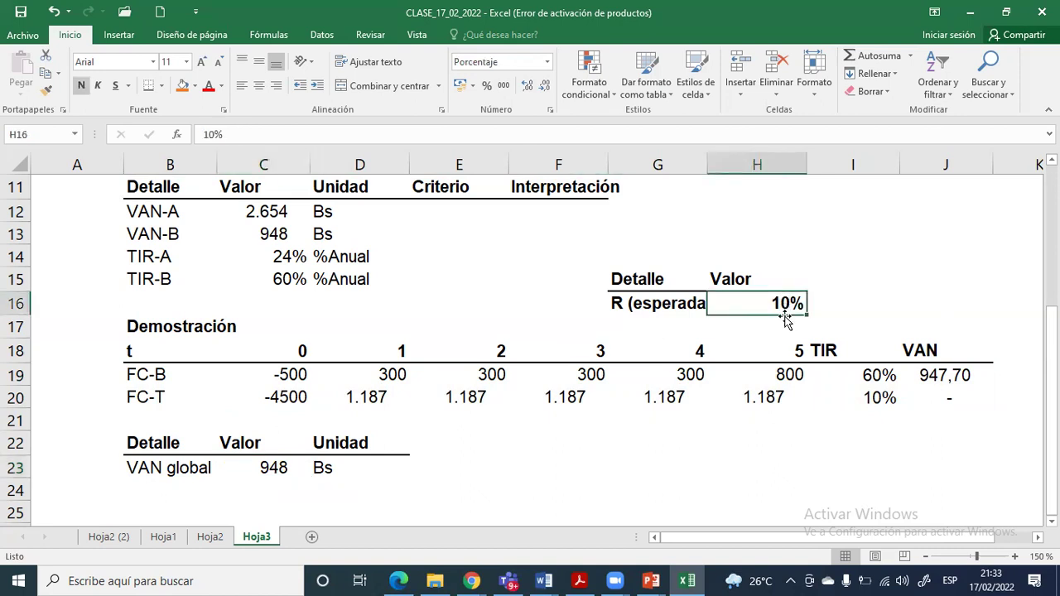
pyautogui.moveTo(273, 396); pyautogui.dragTo(743, 397)
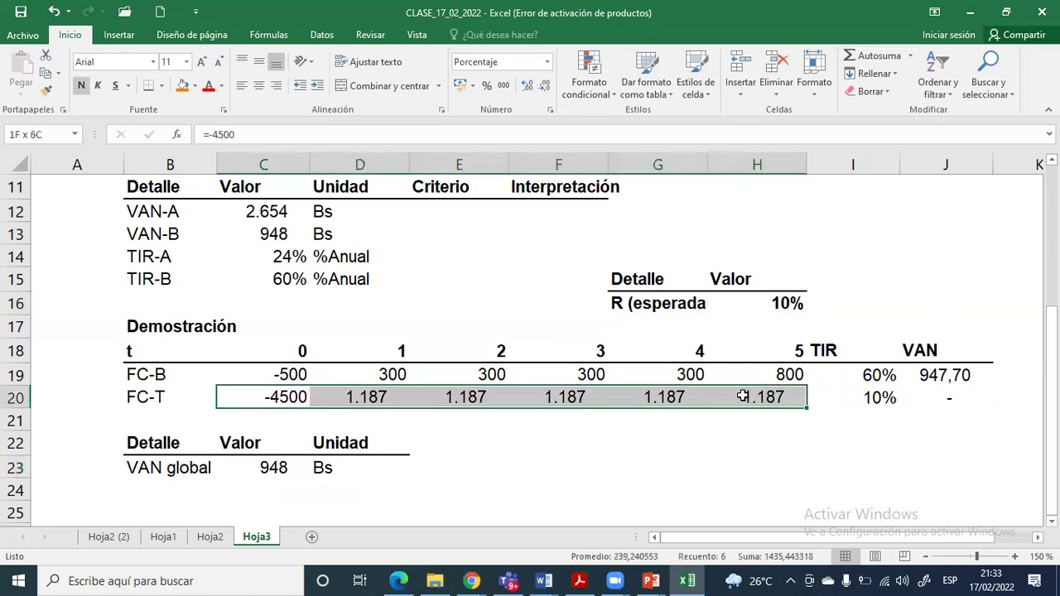
pyautogui.click(780, 303)
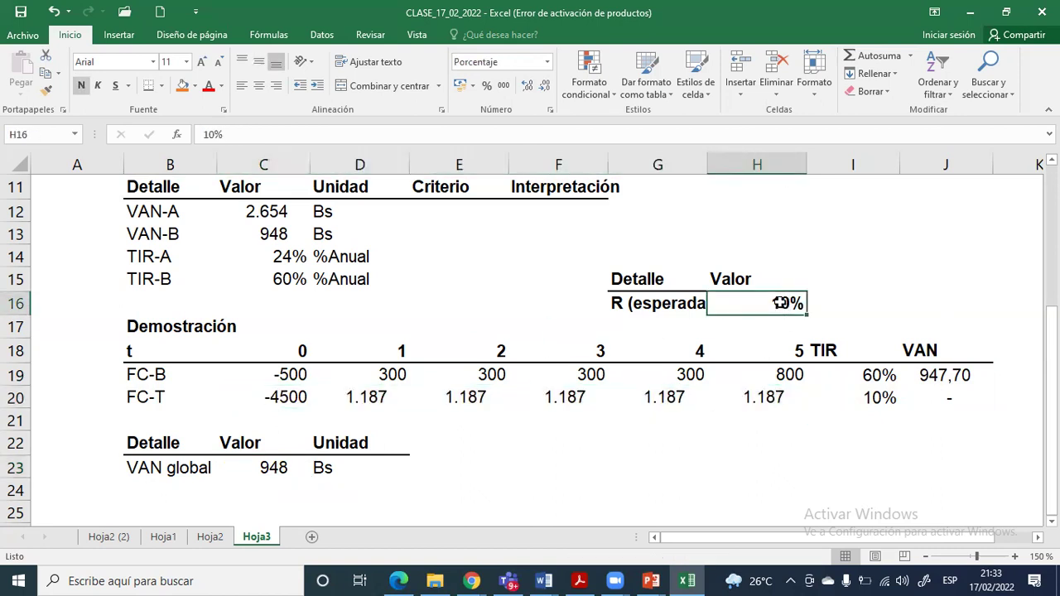
pyautogui.write('30')
pyautogui.press('Return')
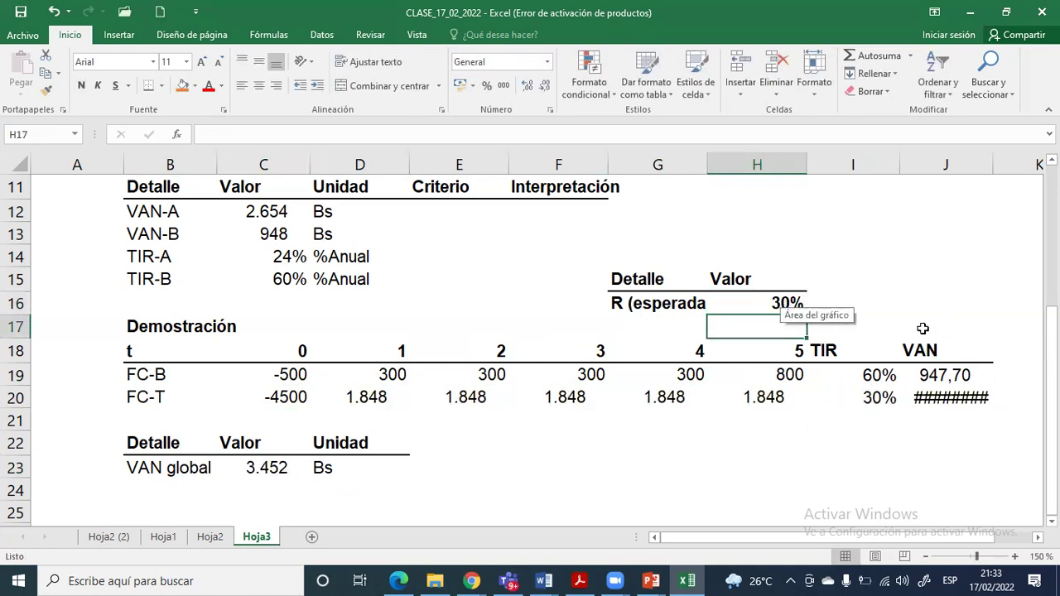
# Format the VAN of FC-T in J20 with the thousands separator and no decimals
pyautogui.click(946, 396)
pyautogui.click(503, 87)
pyautogui.click(544, 85)
pyautogui.click(544, 85)
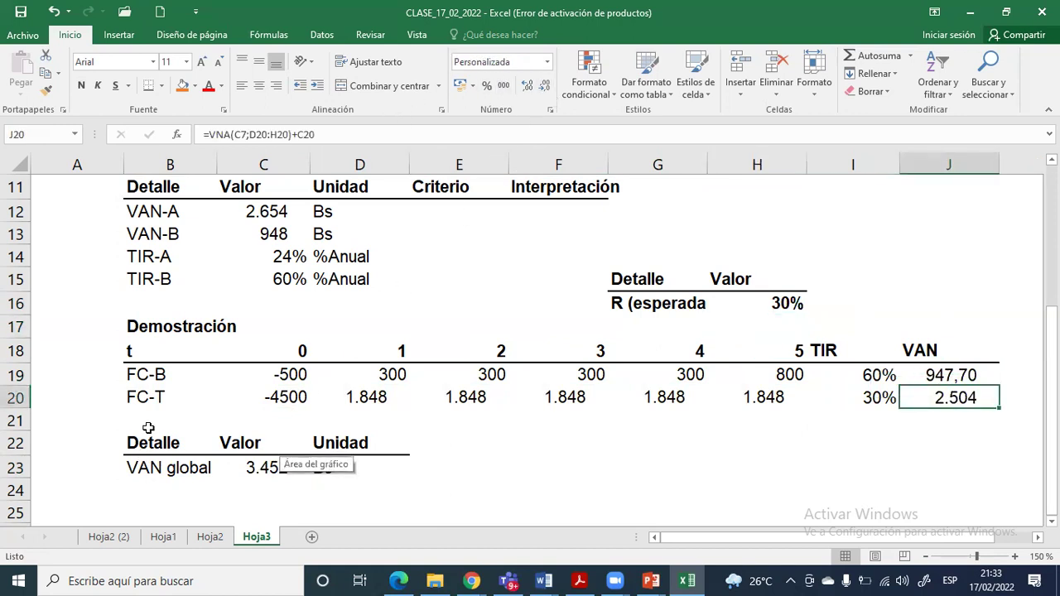
# Compare the FC-B flows, VAN global, VAN-A and FC-T flows, and set R (esperada) in H16 to 10%
pyautogui.moveTo(151, 378); pyautogui.dragTo(488, 376)
pyautogui.moveTo(157, 472); pyautogui.dragTo(311, 464)
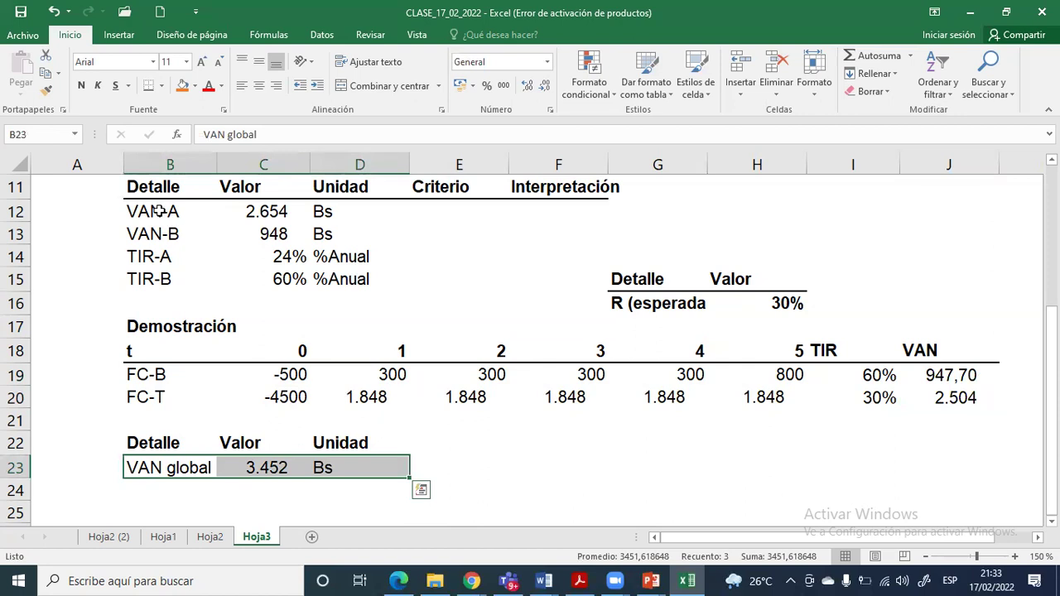
pyautogui.moveTo(154, 209); pyautogui.dragTo(259, 201)
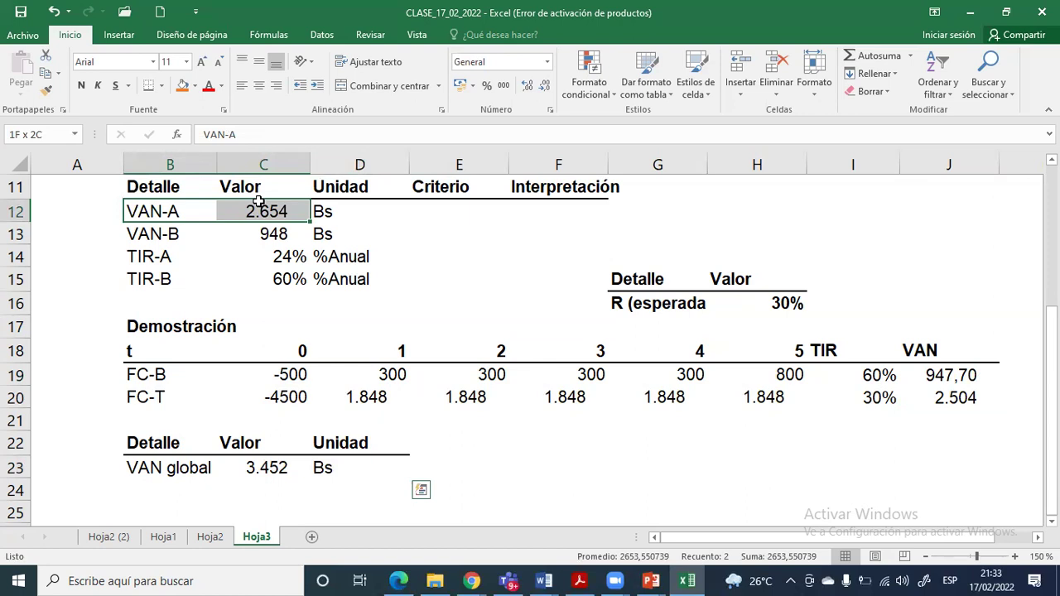
pyautogui.moveTo(259, 201); pyautogui.dragTo(259, 202)
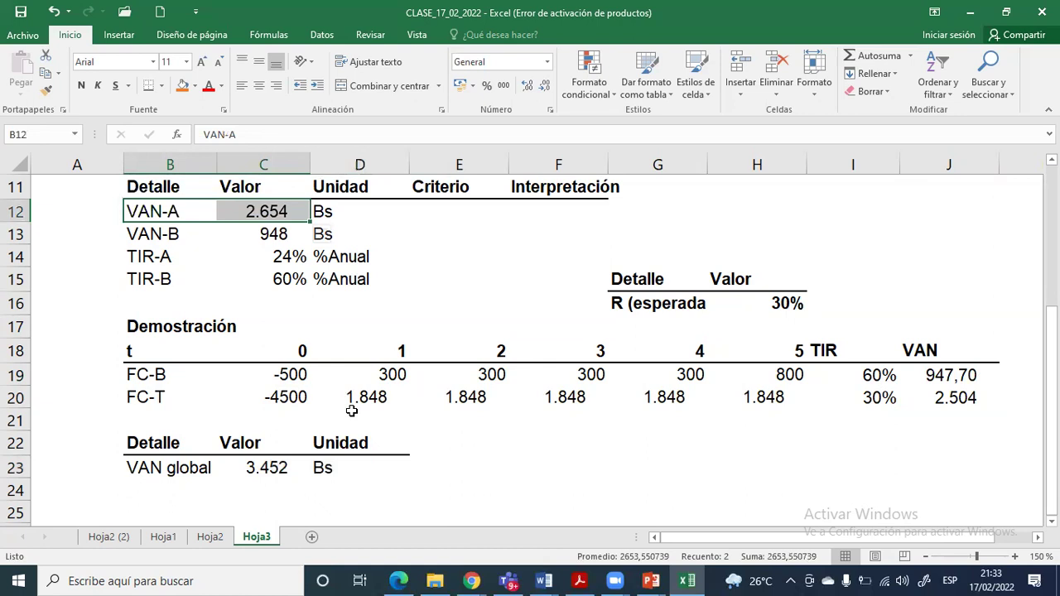
pyautogui.moveTo(257, 399); pyautogui.dragTo(768, 399)
pyautogui.click(792, 303)
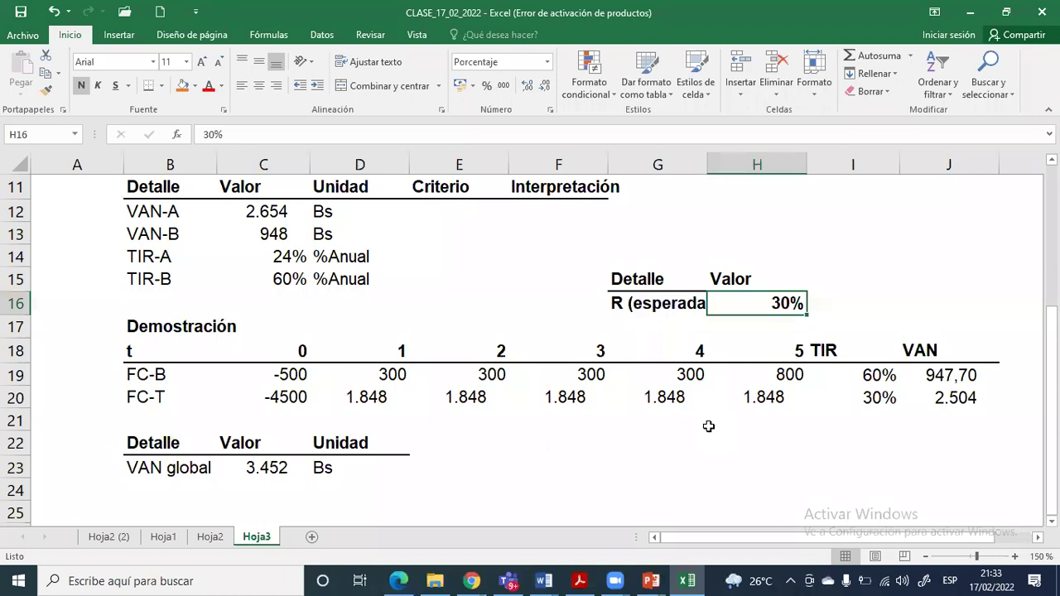
pyautogui.write('10')
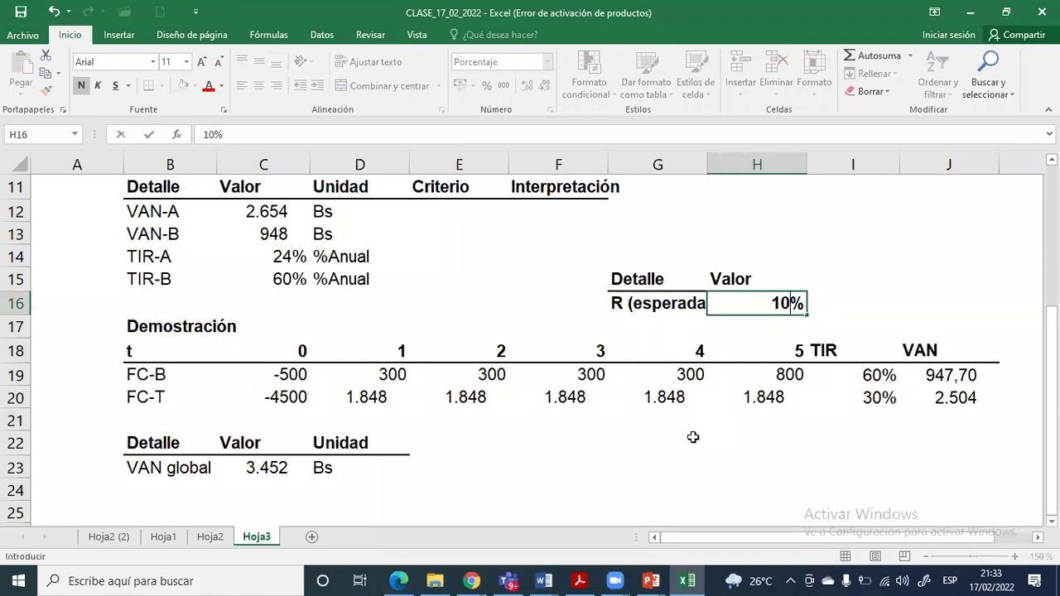
pyautogui.press('Return')
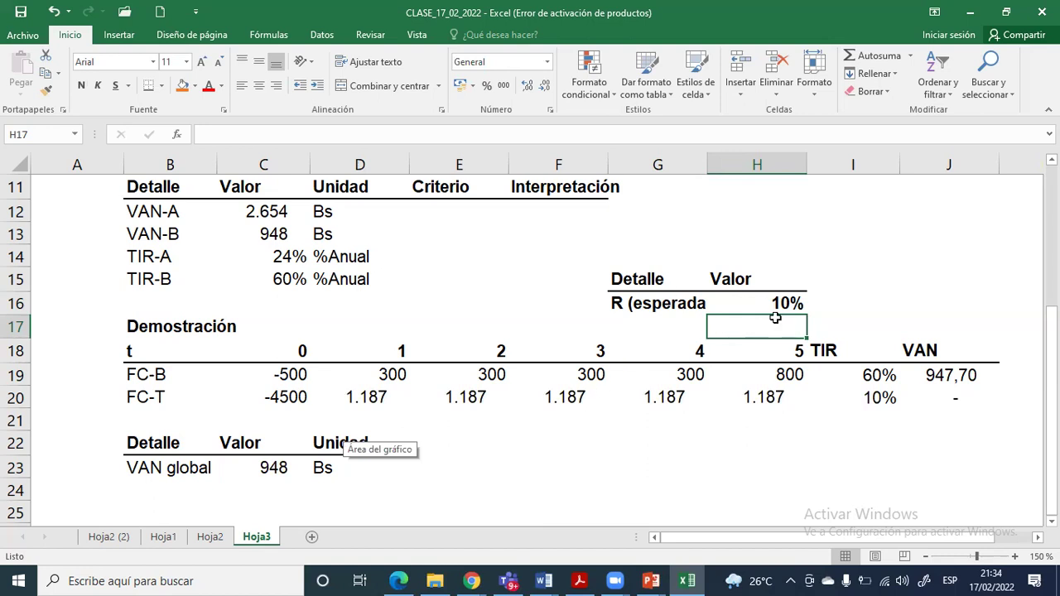
# Review the FC-T row, the expected return table and the VAN global formula in C23
pyautogui.moveTo(149, 392); pyautogui.dragTo(871, 396)
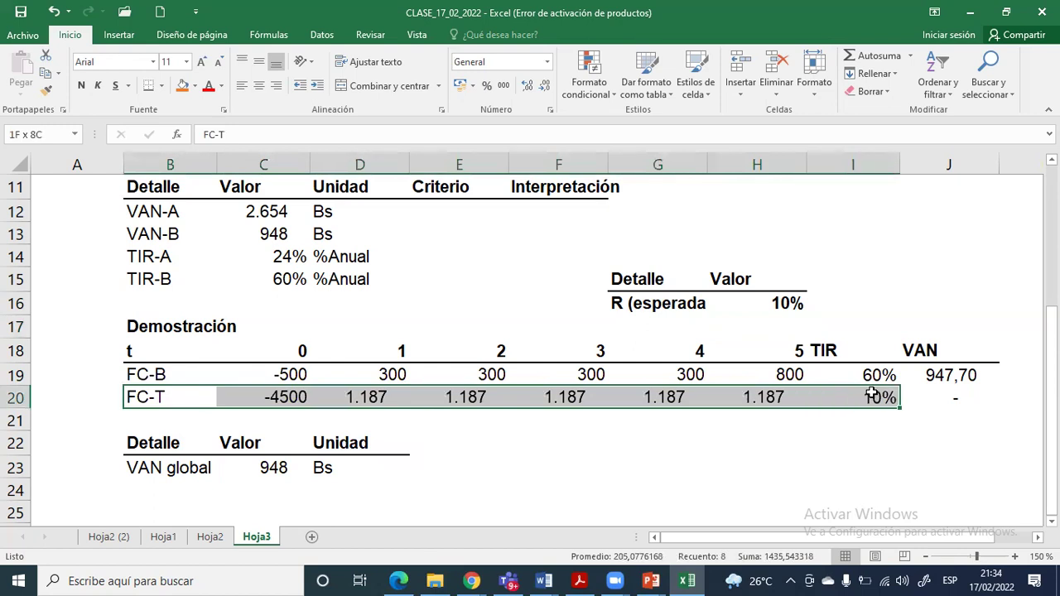
pyautogui.moveTo(871, 395); pyautogui.dragTo(871, 396)
pyautogui.moveTo(635, 279); pyautogui.dragTo(802, 304)
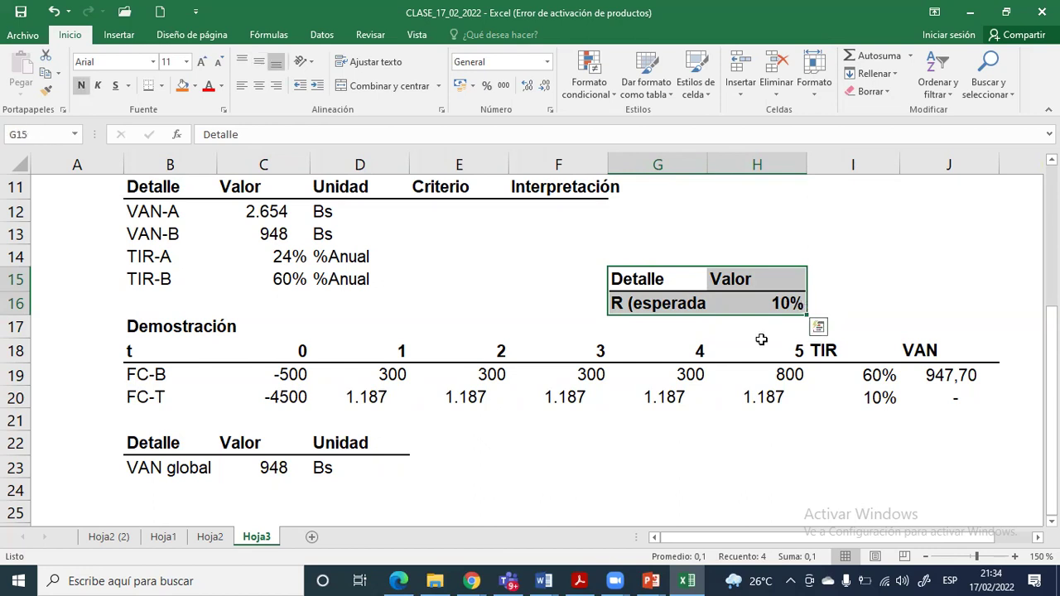
pyautogui.doubleClick(274, 469)
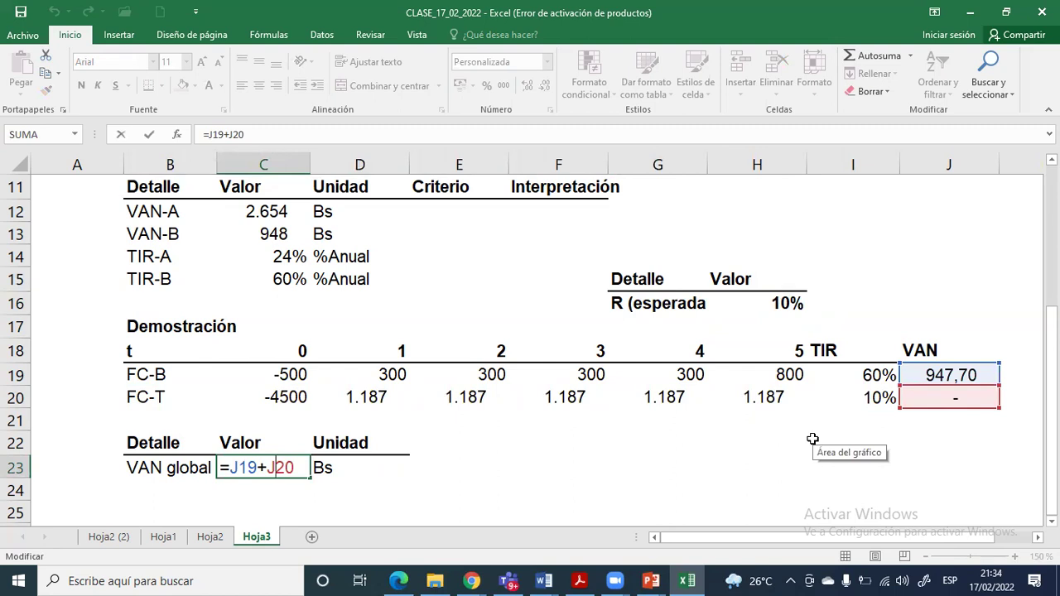
pyautogui.press('Return')
# Leave the VAN global formula as it is and enter the label TIR global in B24
pyautogui.press('Left')
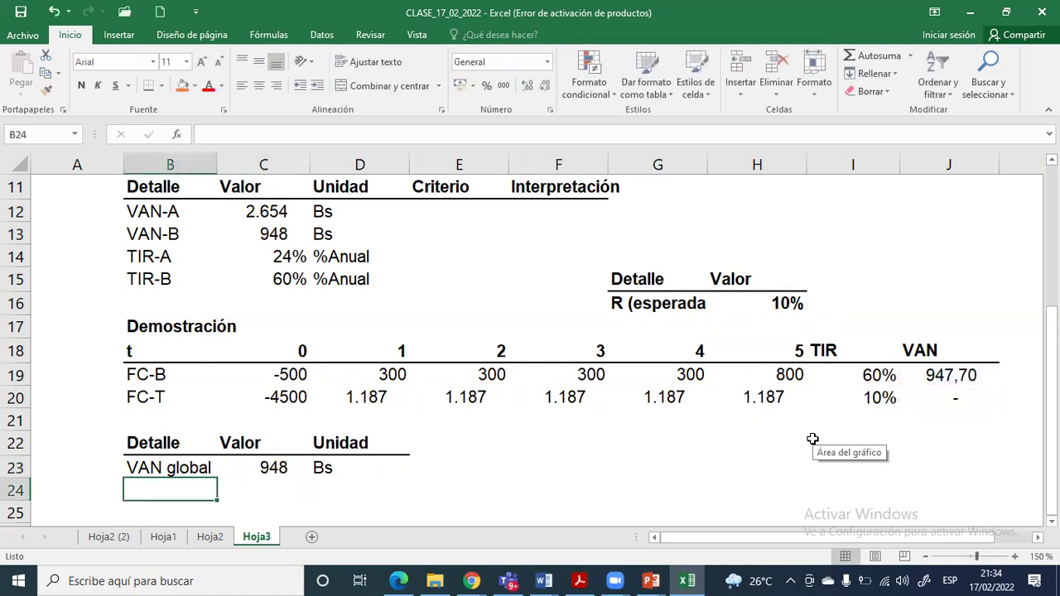
pyautogui.write('TIR gl')
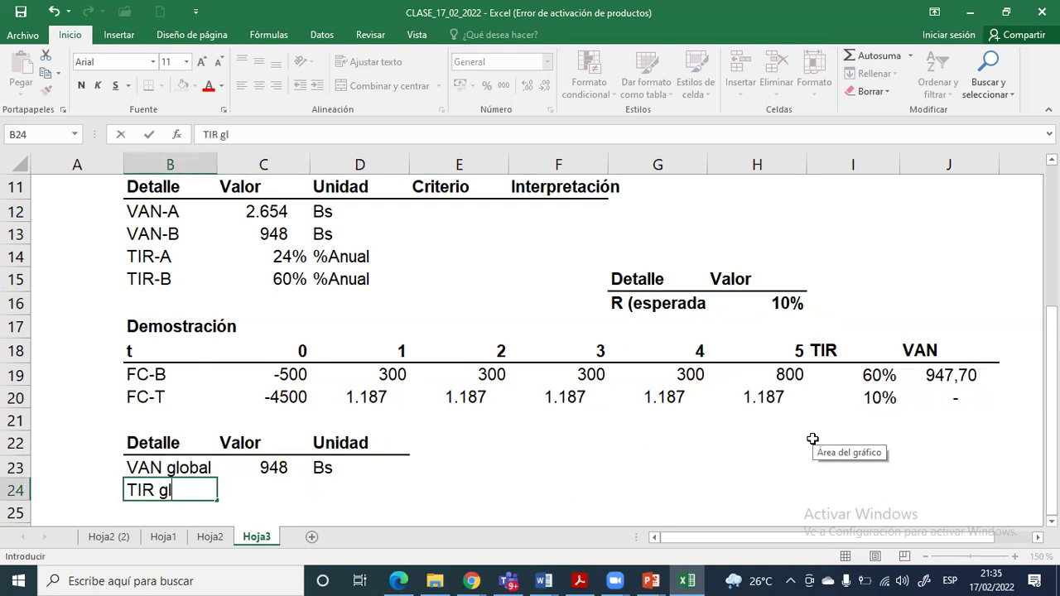
pyautogui.write('obal')
# Try to calculate TIR global in C24 as the sum of both TIR values with =I19+I20
pyautogui.click(255, 488)
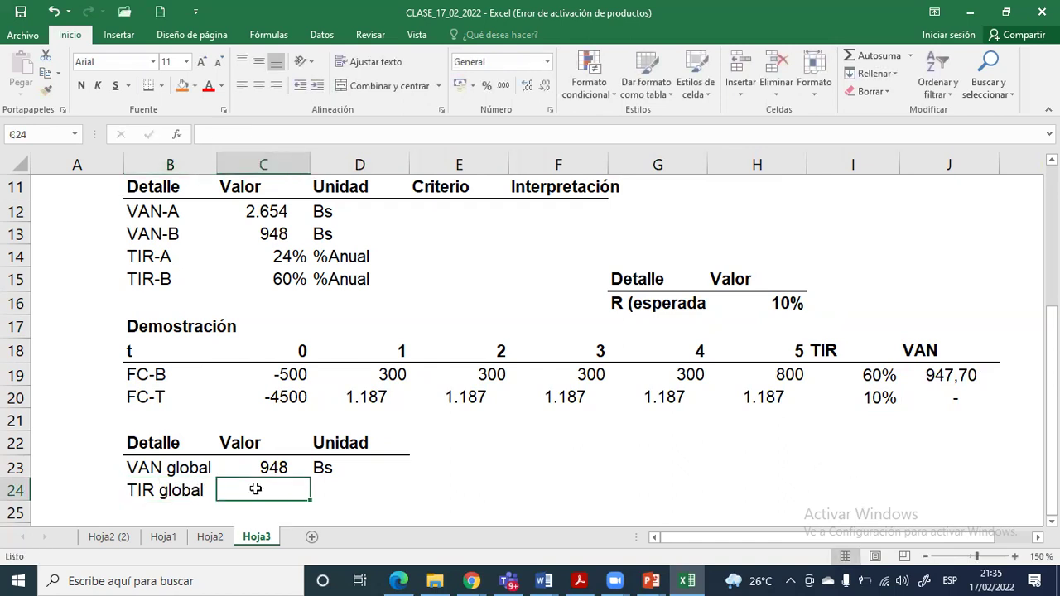
pyautogui.write('=')
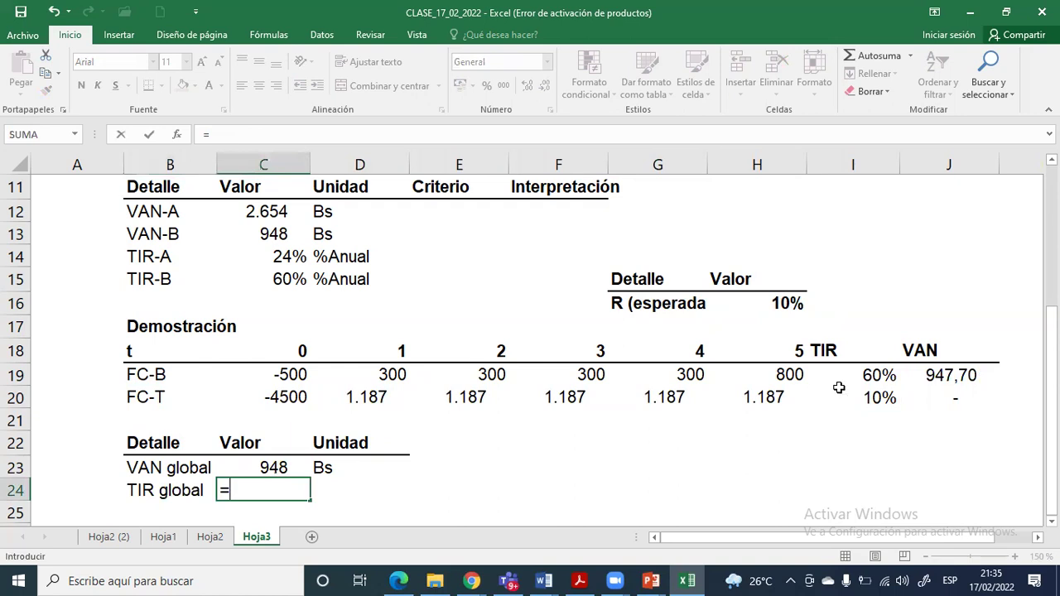
pyautogui.click(861, 375)
pyautogui.write('+')
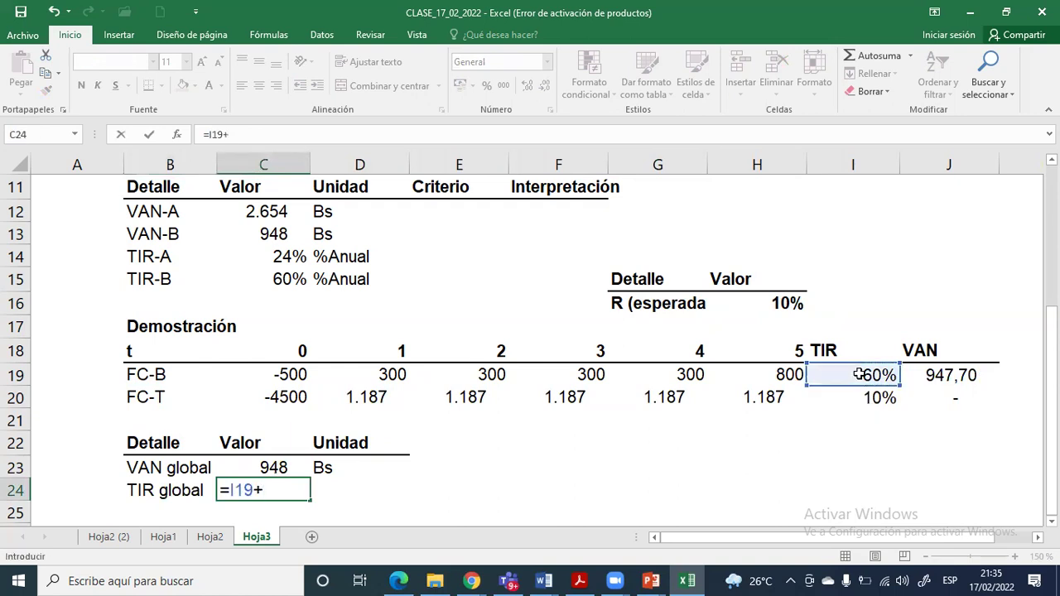
pyautogui.click(865, 396)
pyautogui.press('Return')
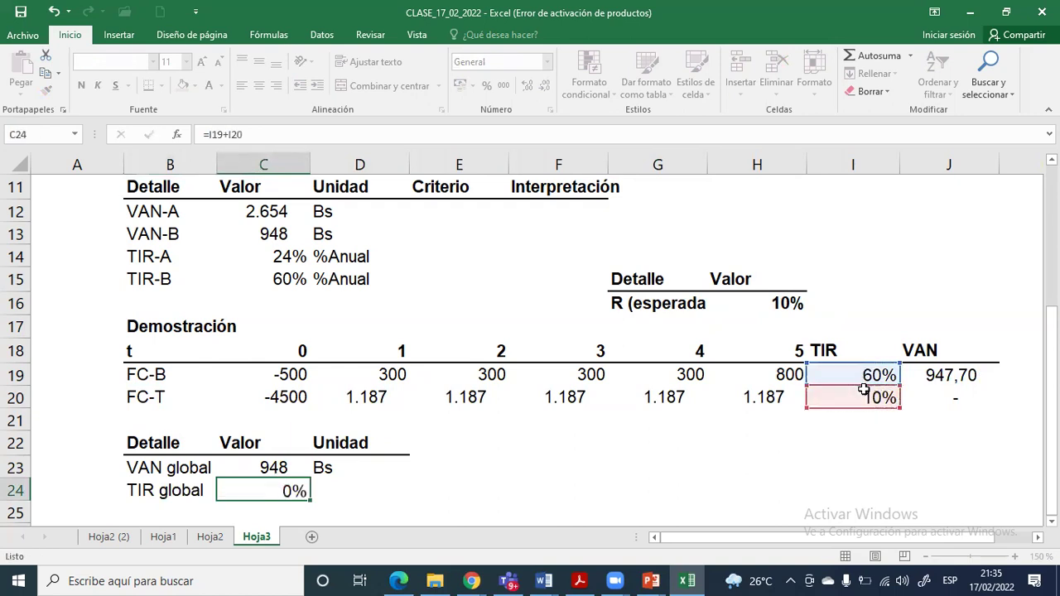
# Mark the summed TIR as NO in E24, and clear both that mark and the TIR global value in C24
pyautogui.click(461, 490)
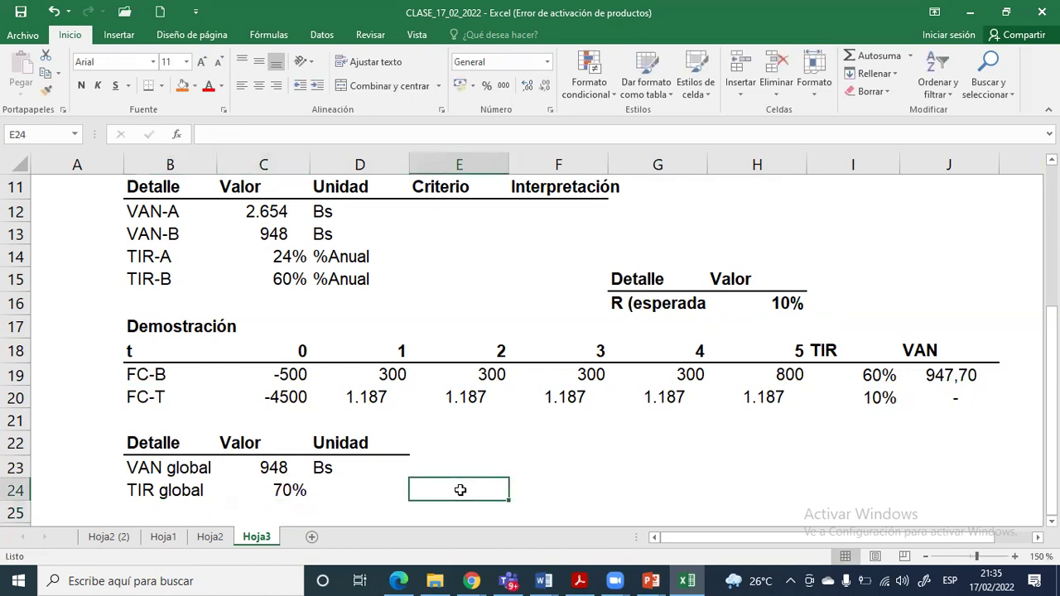
pyautogui.write('NO')
pyautogui.press('Return')
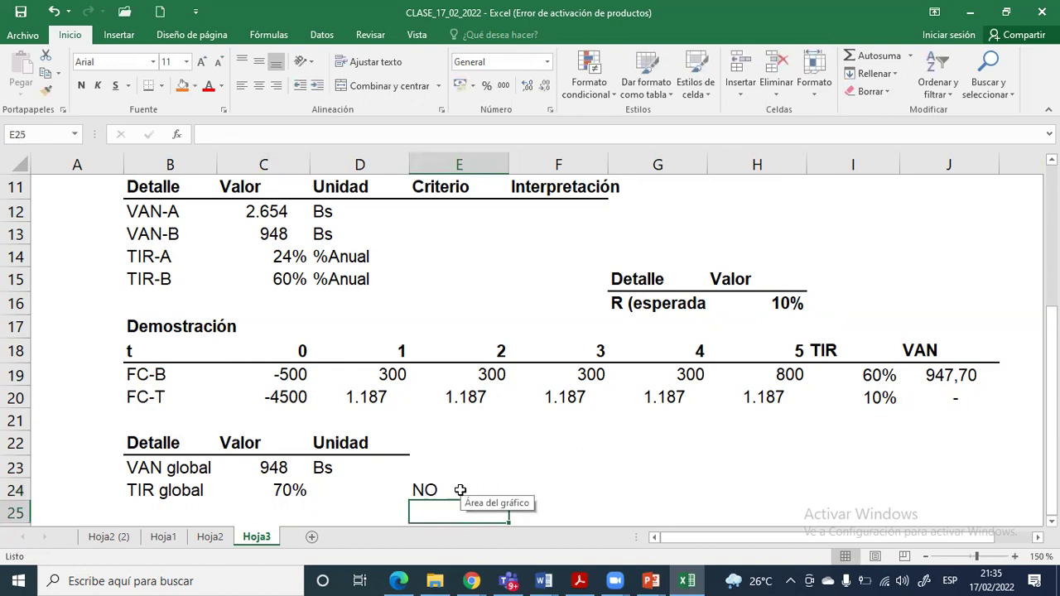
pyautogui.click(460, 490)
pyautogui.press('Delete')
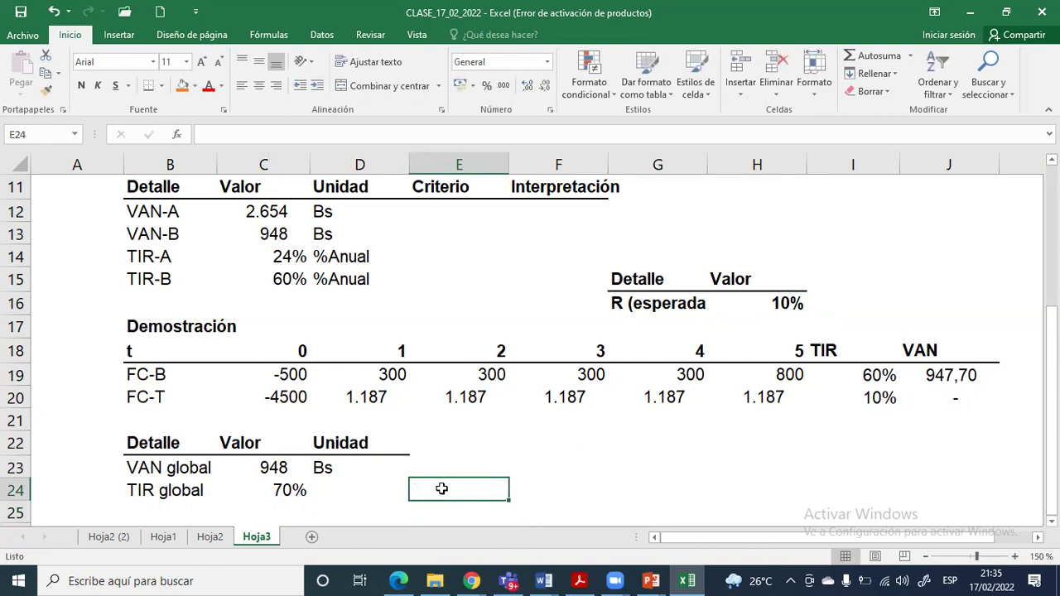
pyautogui.click(282, 488)
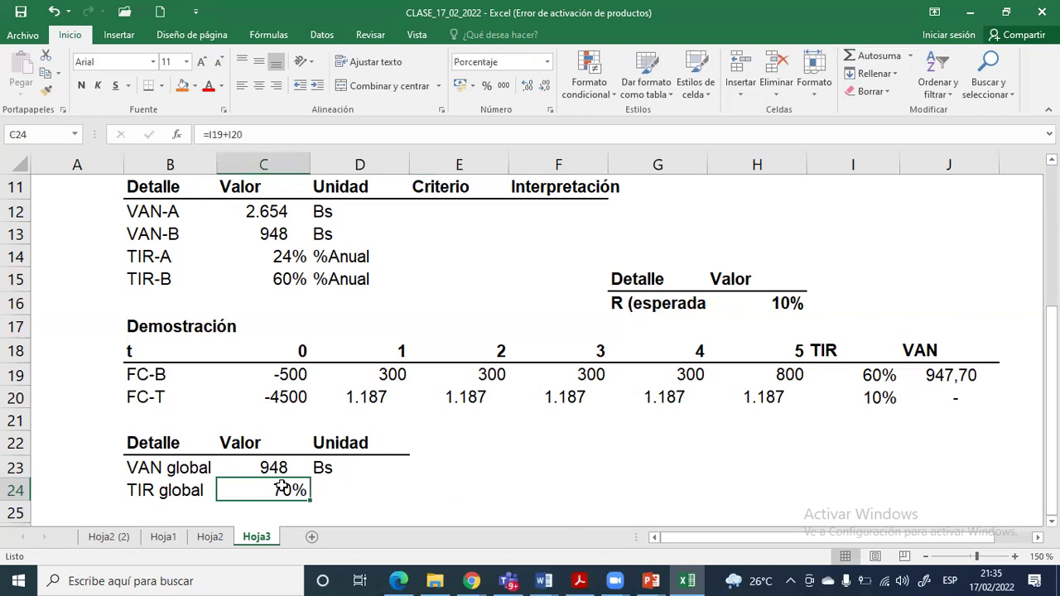
pyautogui.press('Delete')
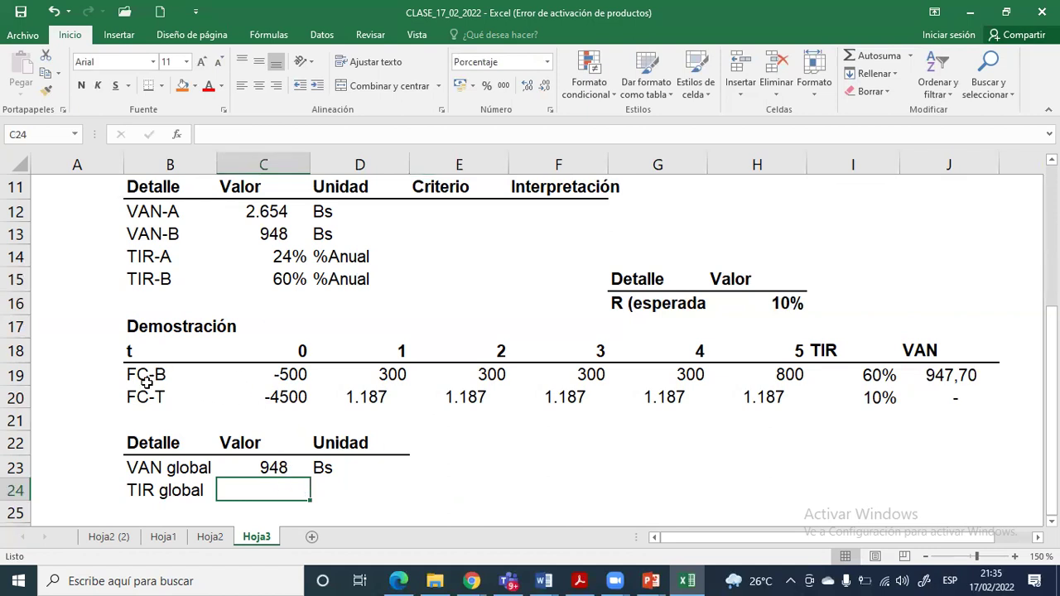
# Review the VAN global formula in C23 and the VAN cells it adds
pyautogui.click(175, 466)
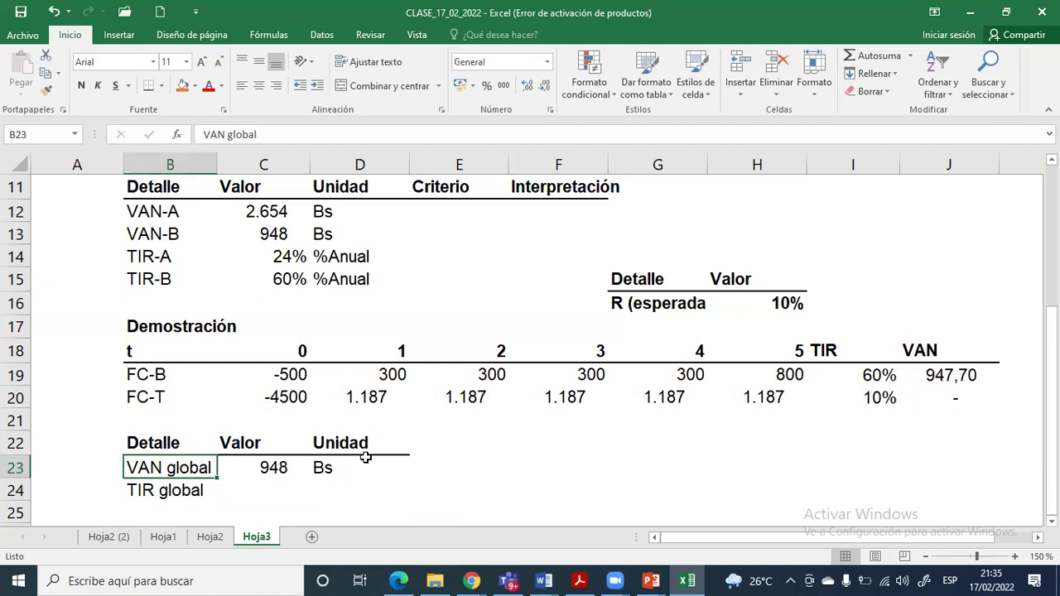
pyautogui.doubleClick(273, 466)
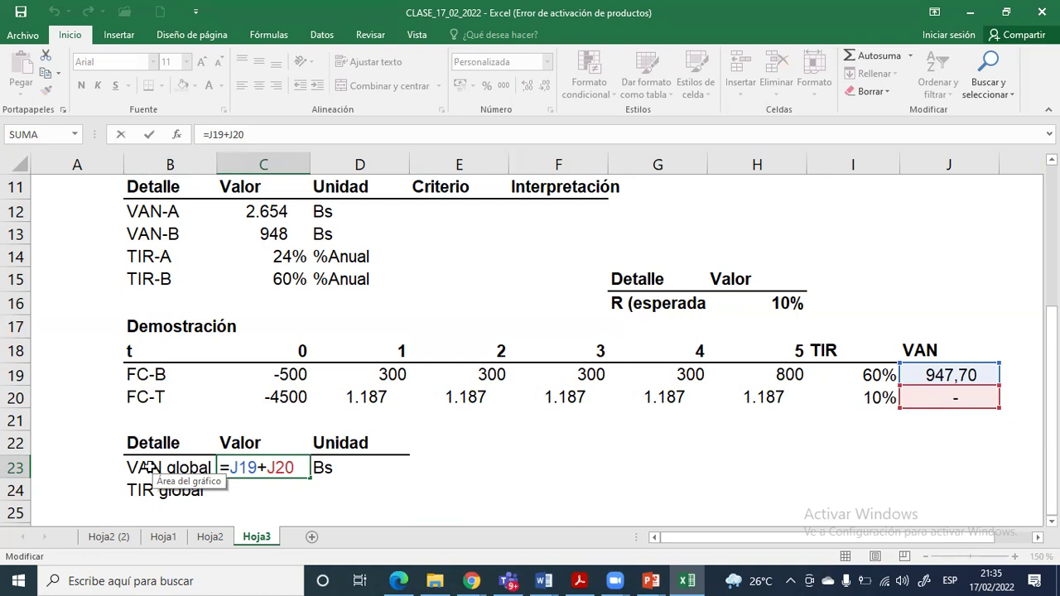
pyautogui.click(267, 489)
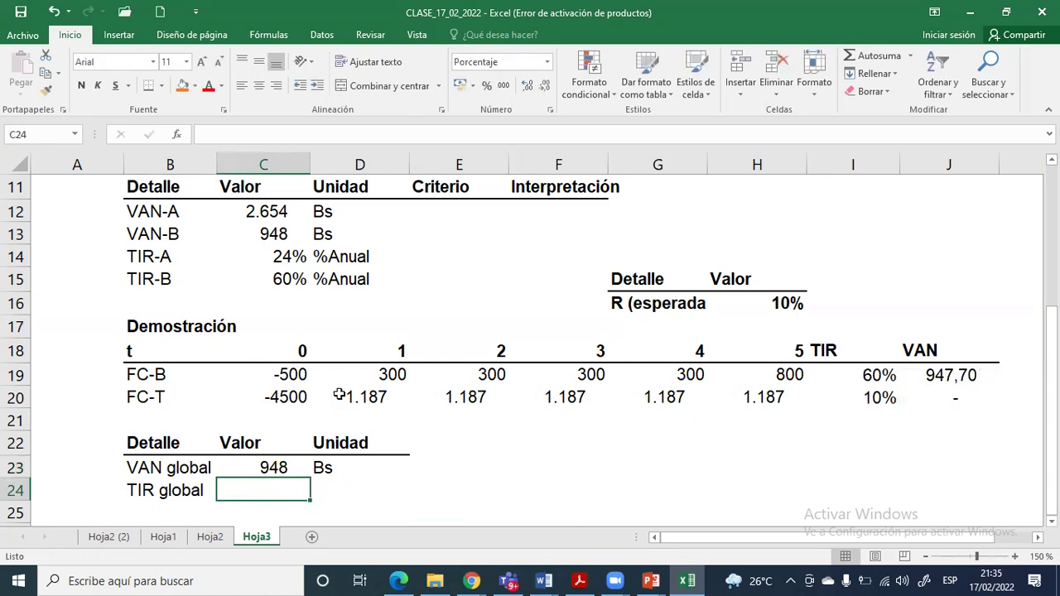
# Add a bottom border under the FC-T row B20:H20 and start a bold row 21 labelled Flujo global
pyautogui.moveTo(142, 396); pyautogui.dragTo(282, 398)
pyautogui.moveTo(558, 390); pyautogui.dragTo(804, 399)
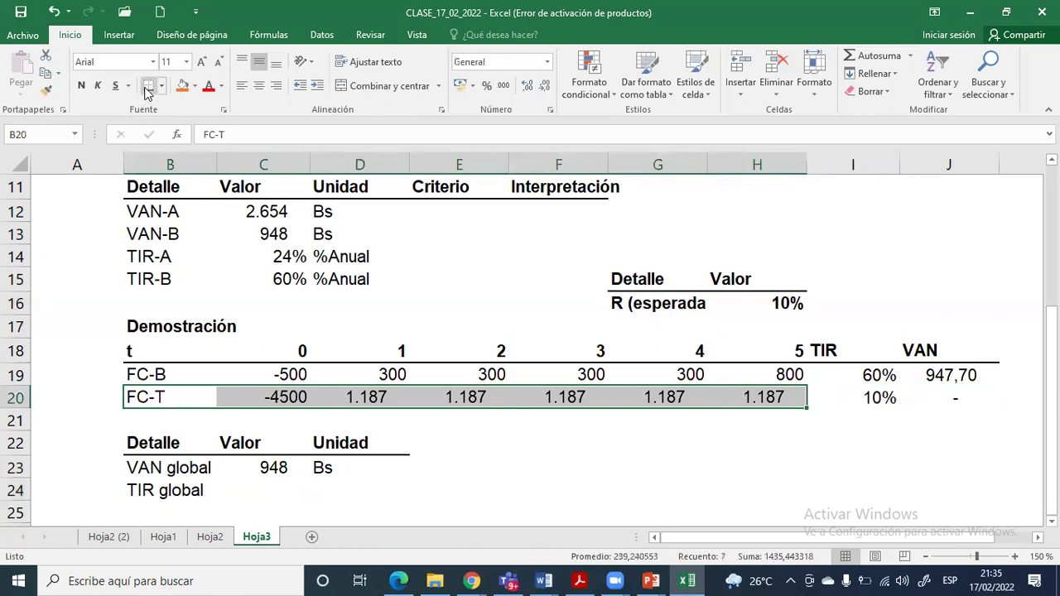
pyautogui.click(171, 414)
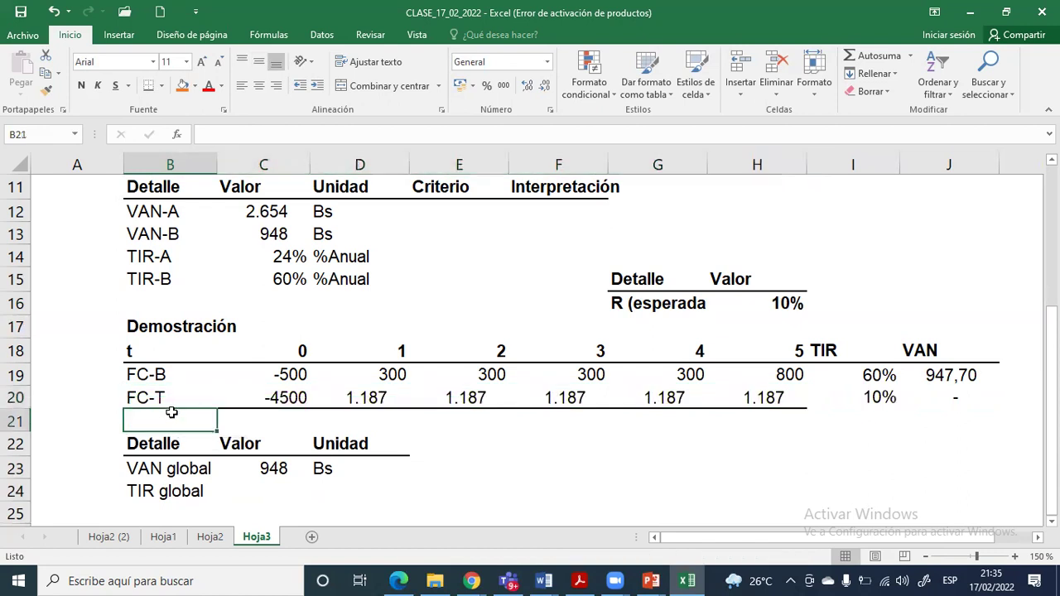
pyautogui.write('Flujo')
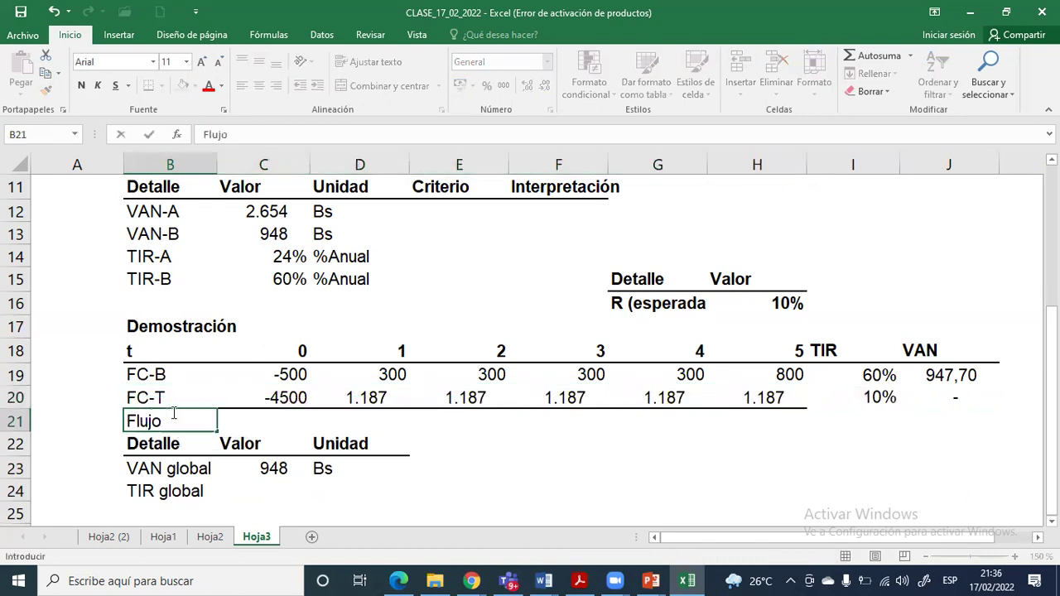
pyautogui.write('global')
pyautogui.press('Return')
pyautogui.moveTo(171, 418); pyautogui.dragTo(787, 420)
pyautogui.hotkey('ctrl', 'n')
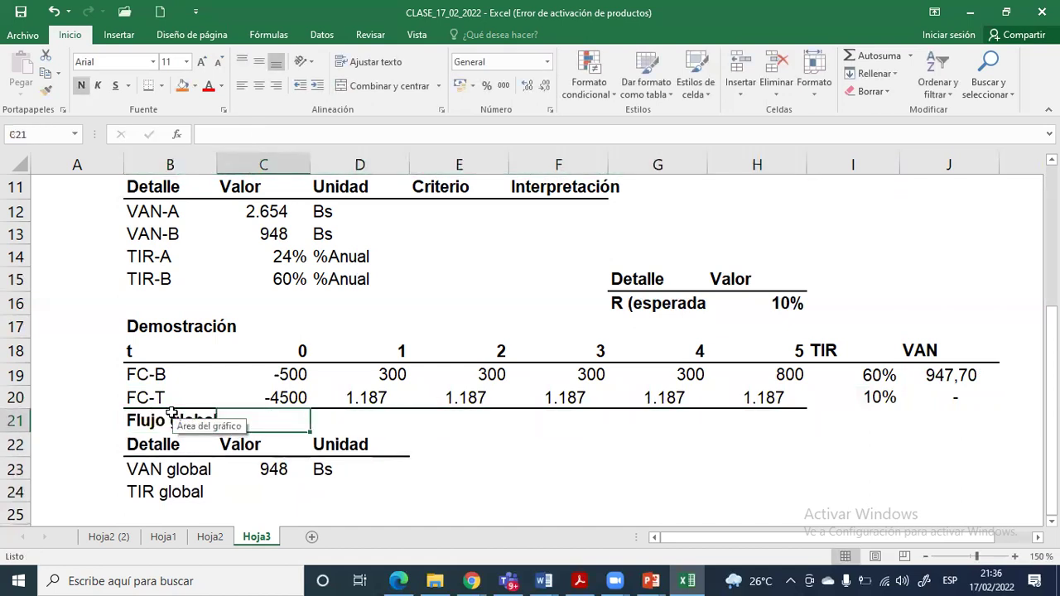
# Calculate Flujo global in C21 as =C19+C20 and copy the formula across to H21
pyautogui.write('=')
pyautogui.press('Up')
pyautogui.press('Up')
pyautogui.write('+')
pyautogui.press('Up')
pyautogui.hotkey('ctrl', 'Return')
pyautogui.hotkey('shift', 'Right')
pyautogui.hotkey('shift', 'Right')
pyautogui.hotkey('shift', 'Right')
pyautogui.hotkey('shift', 'Right')
pyautogui.hotkey('shift', 'Right')
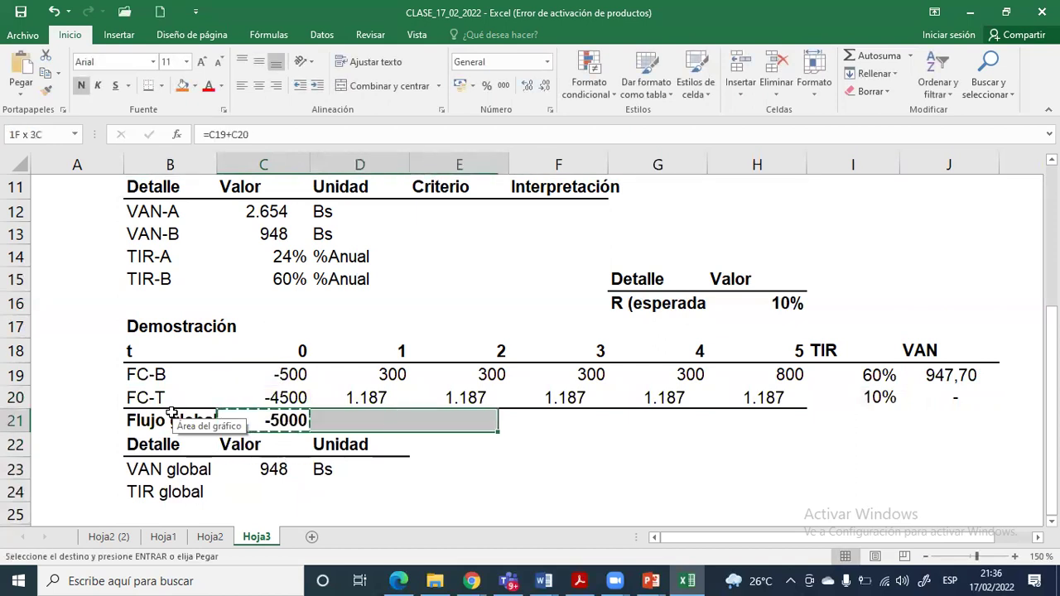
pyautogui.hotkey('ctrl', 'd')
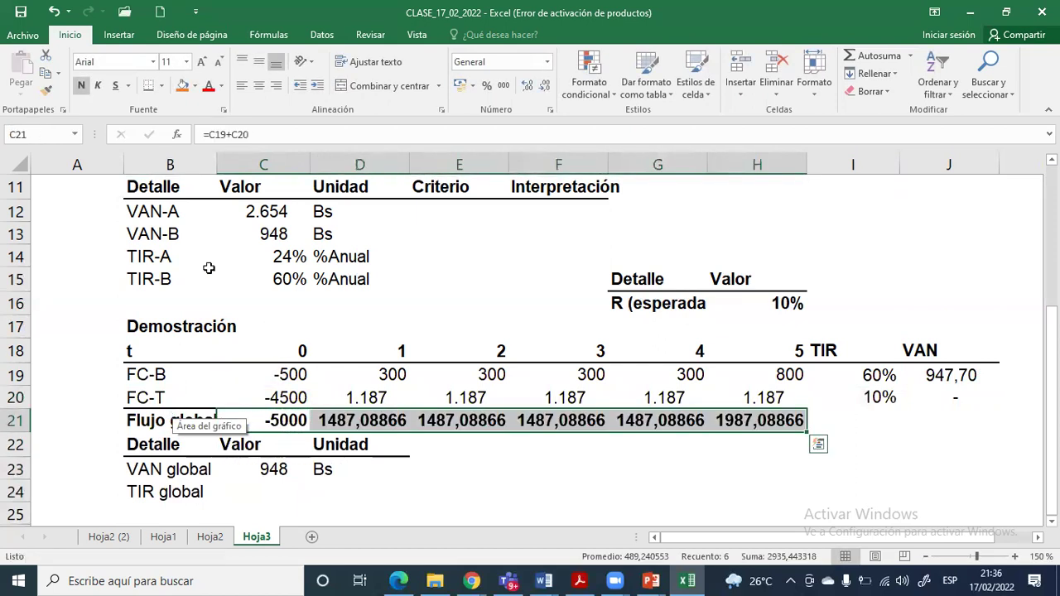
# Format the Flujo global values C21:H21 with the thousands separator and no decimals, and autofit column B
pyautogui.click(504, 86)
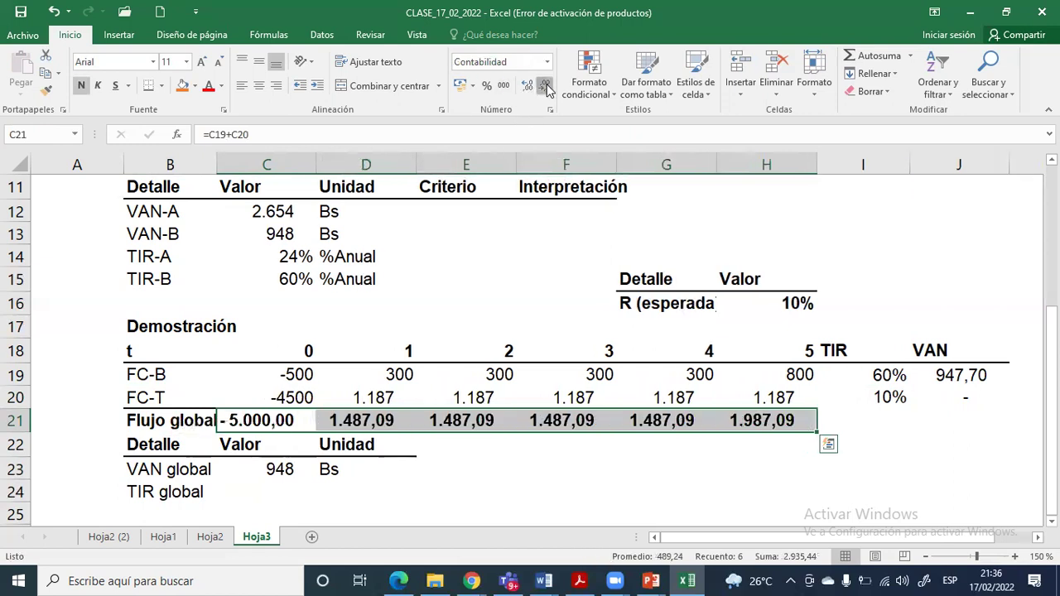
pyautogui.click(544, 86)
pyautogui.click(544, 86)
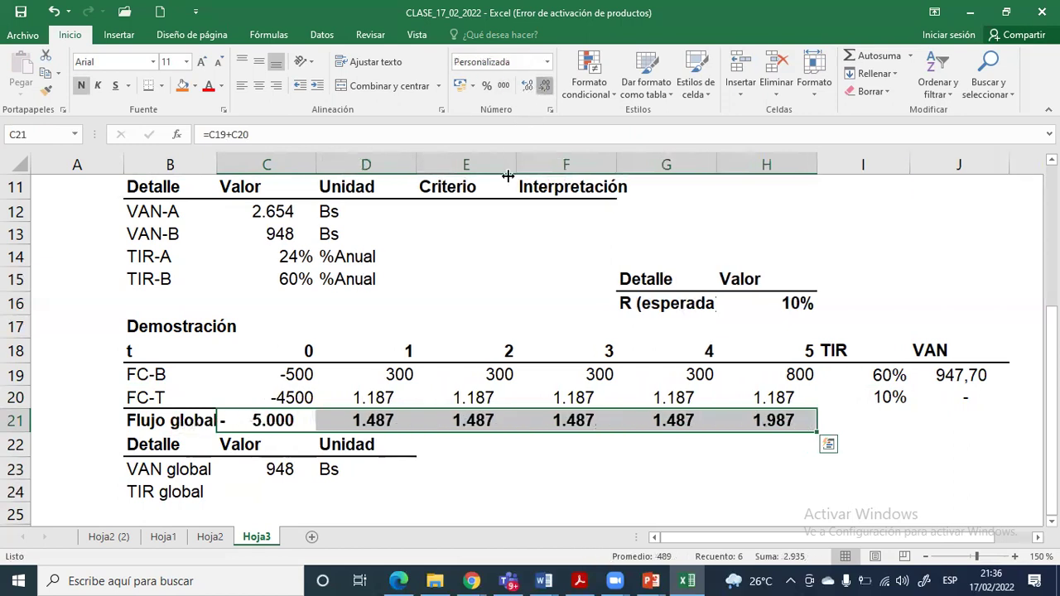
pyautogui.doubleClick(219, 164)
# Check the C21 formula and format the FC-B and FC-T flows C19:H20 with the thousands separator and no decimals
pyautogui.doubleClick(323, 420)
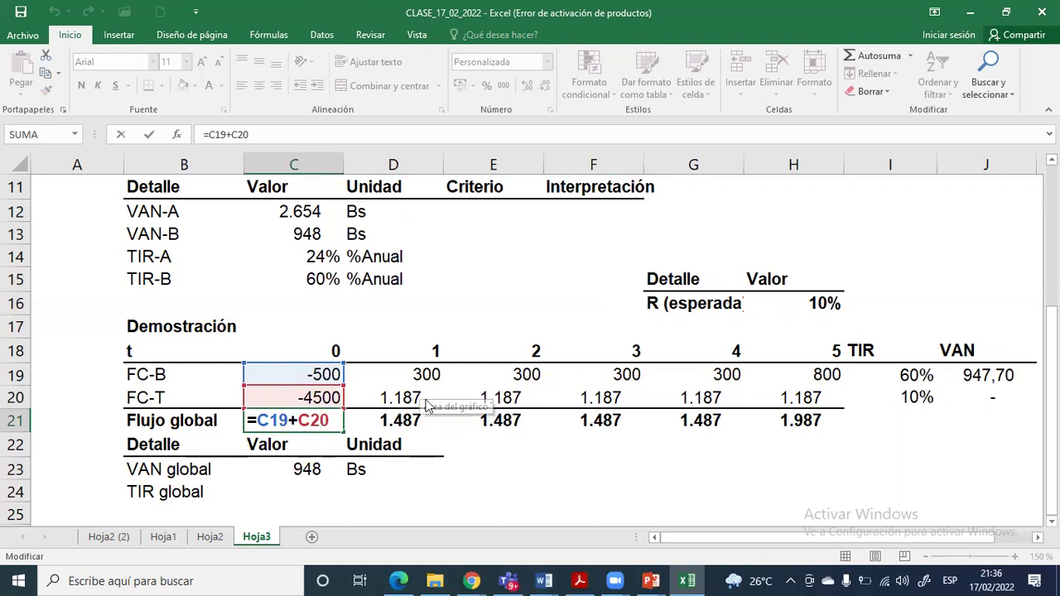
pyautogui.moveTo(335, 381); pyautogui.dragTo(778, 395)
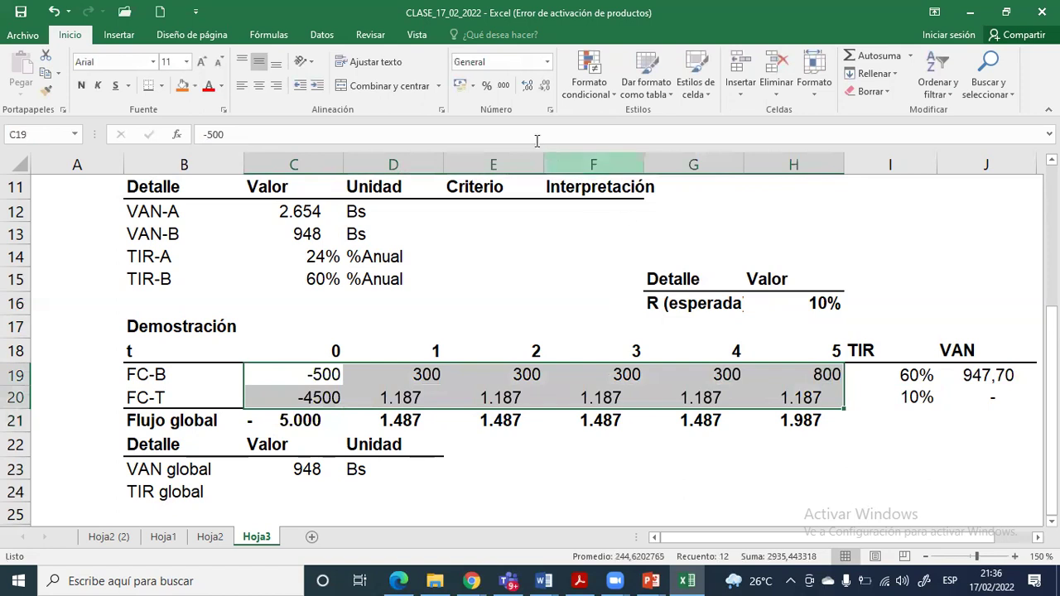
pyautogui.click(503, 86)
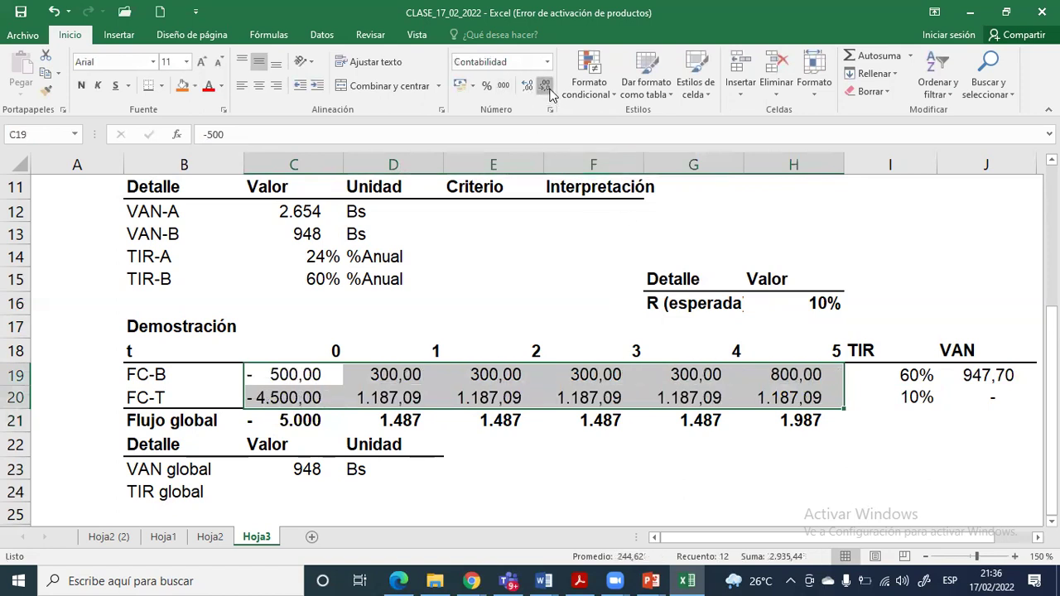
pyautogui.doubleClick(547, 87)
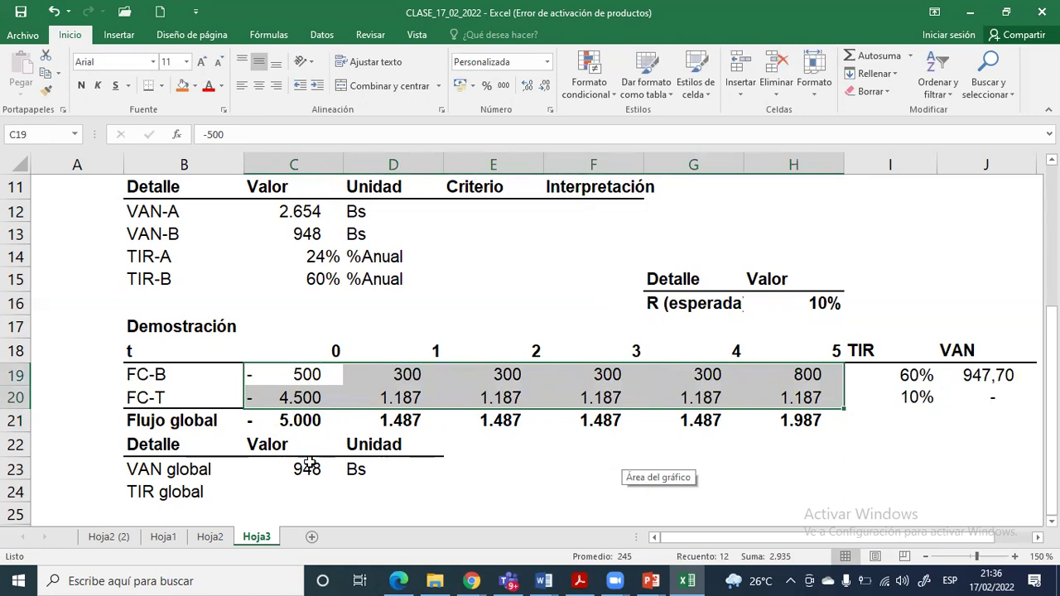
# Calculate TIR global in C24 from the Flujo global row with =TIR(C21:H21)
pyautogui.click(262, 490)
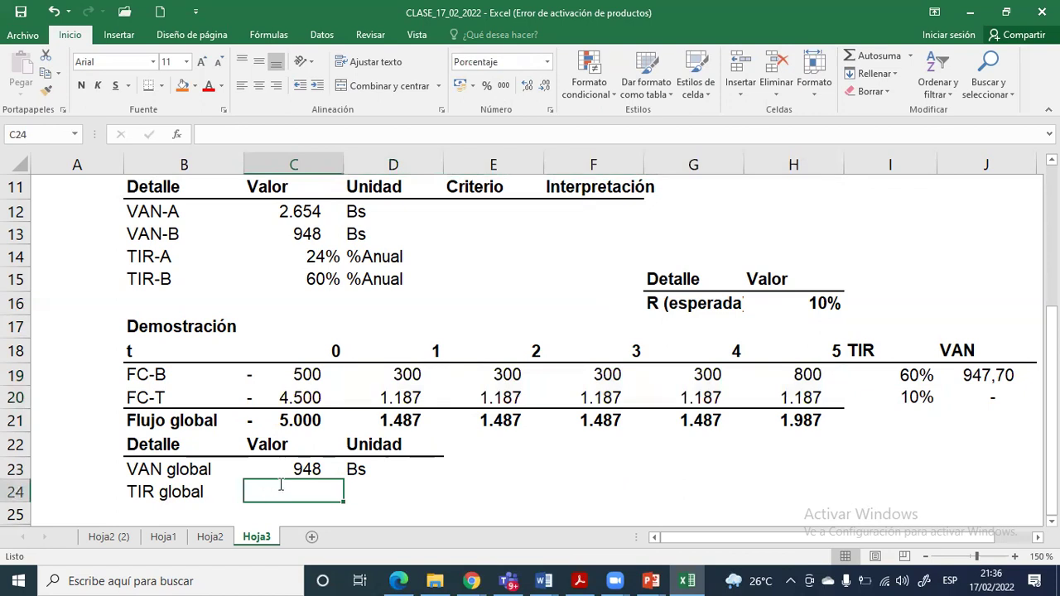
pyautogui.write('TIr')
pyautogui.press('BackSpace')
pyautogui.press('BackSpace')
pyautogui.write('=')
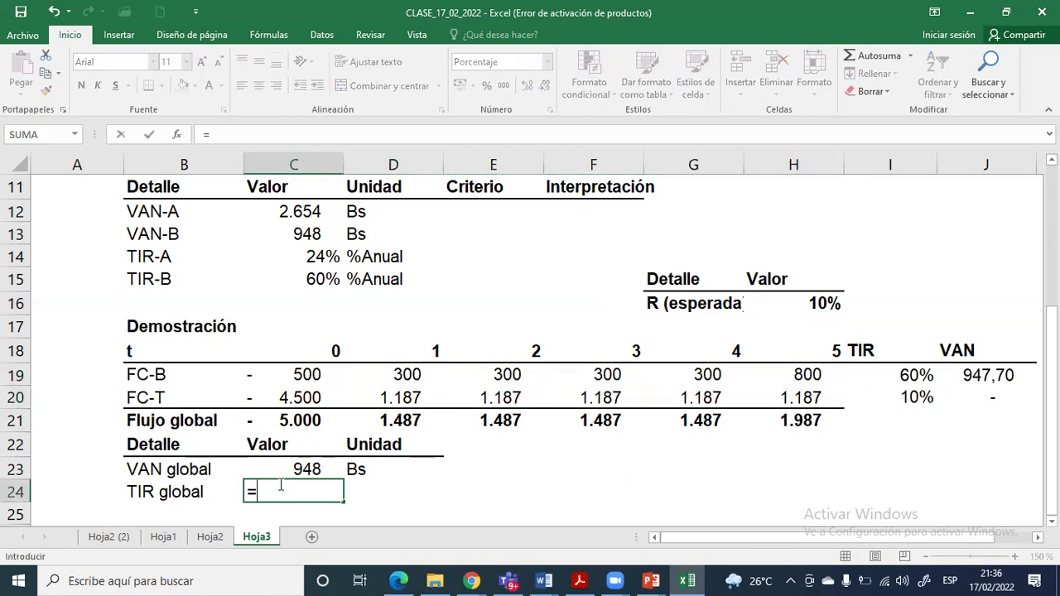
pyautogui.write('tir')
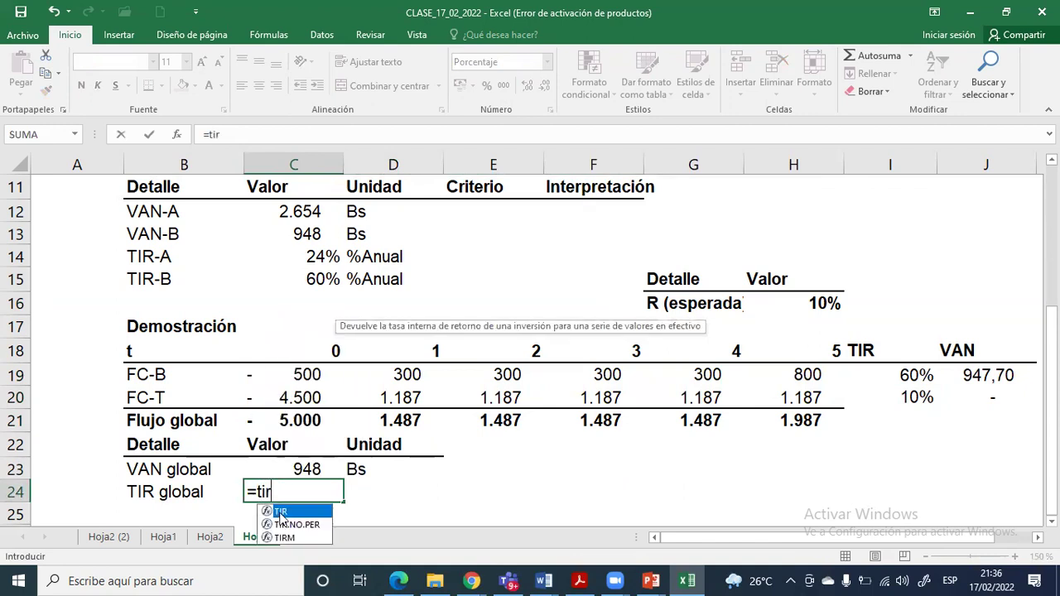
pyautogui.doubleClick(281, 511)
pyautogui.click(299, 421)
pyautogui.moveTo(300, 421); pyautogui.dragTo(749, 421)
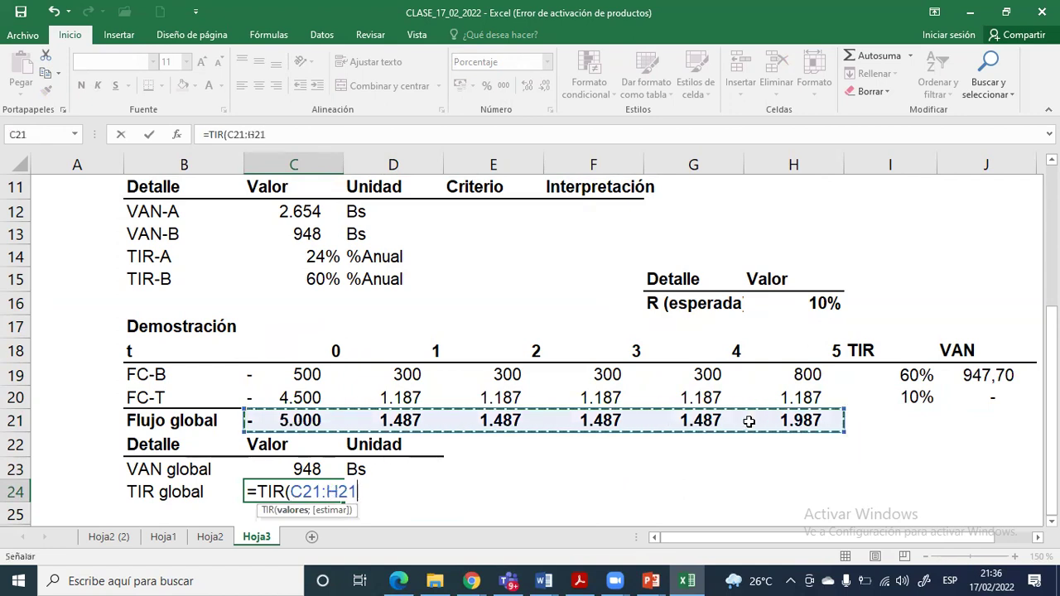
pyautogui.press('Return')
# Show TIR global in C24 with one decimal and return it to a whole percentage
pyautogui.click(311, 494)
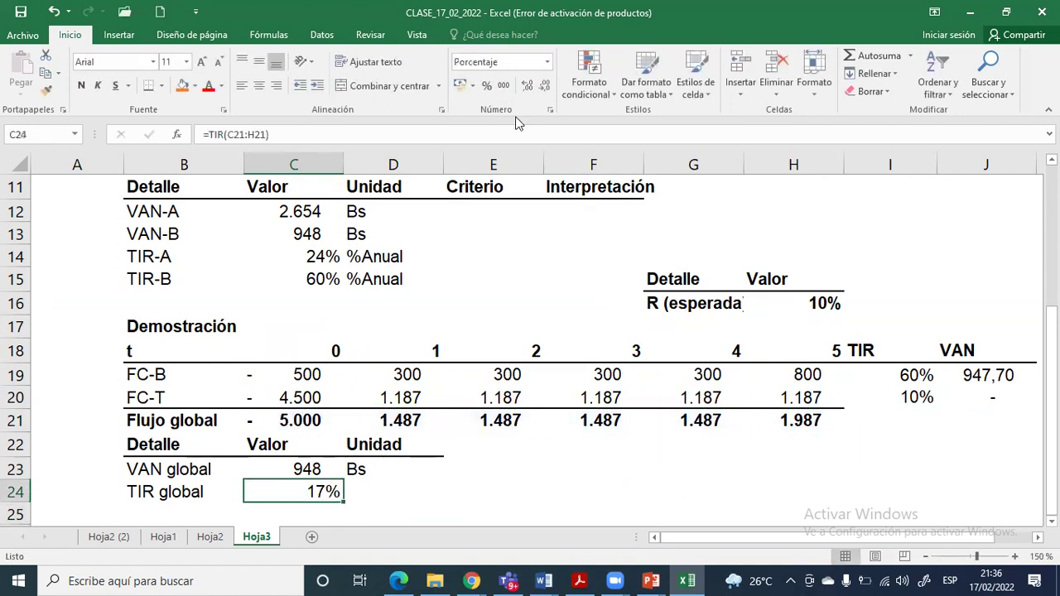
pyautogui.click(525, 88)
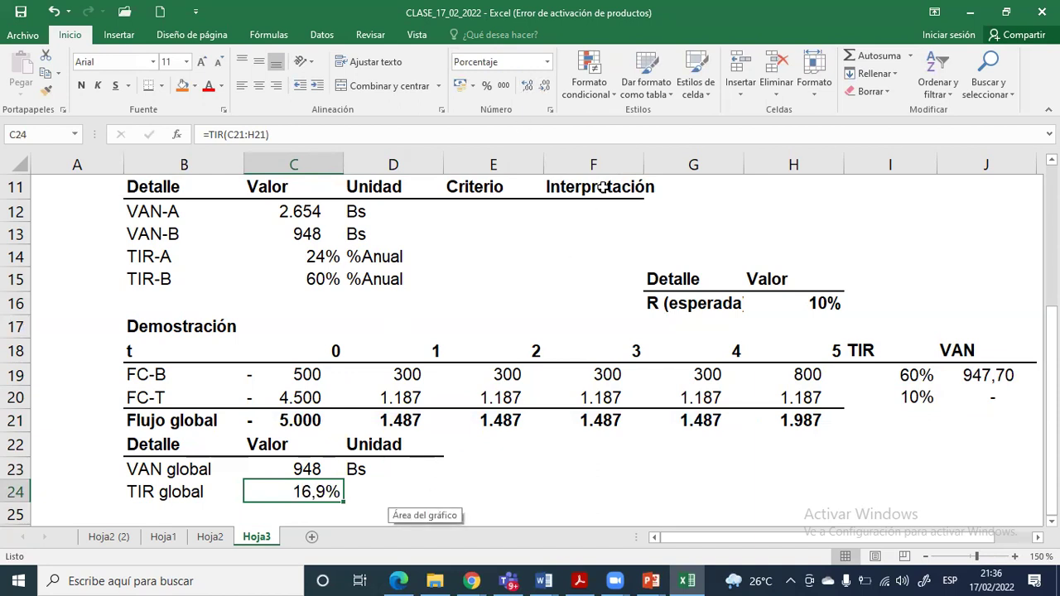
pyautogui.click(545, 87)
# Compare the FC-B flows and the TIR global in C24 with the TIR-A in C14
pyautogui.moveTo(147, 378); pyautogui.dragTo(788, 367)
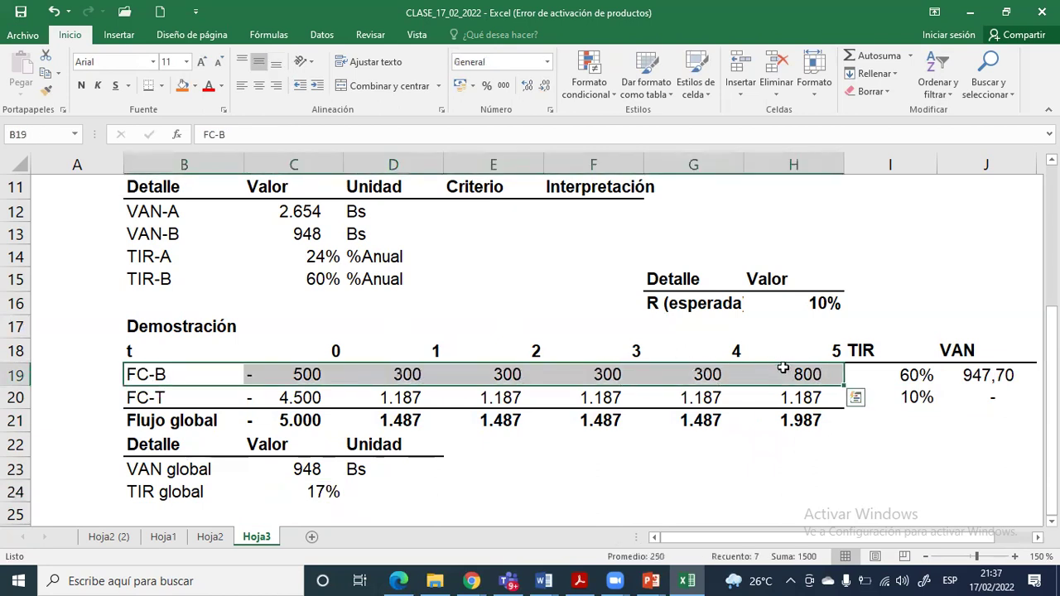
pyautogui.click(273, 491)
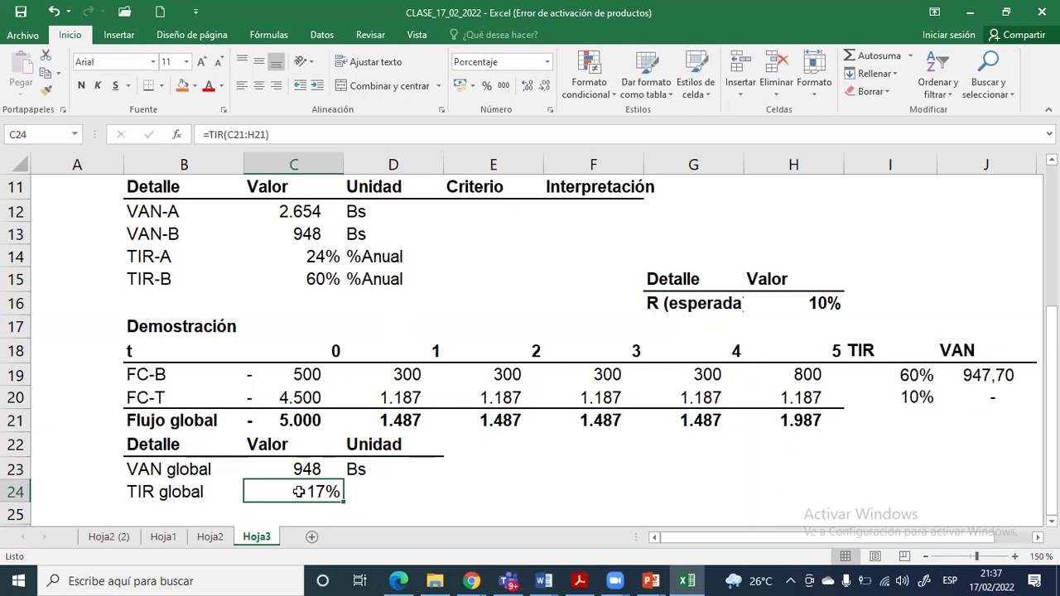
pyautogui.click(310, 259)
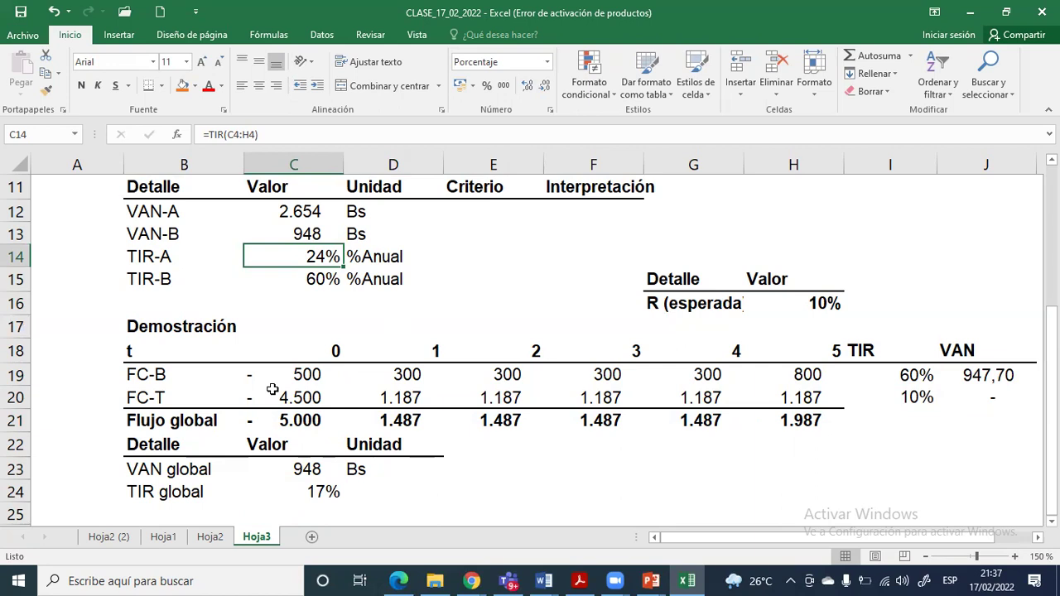
# Compare the TIR global in C24 and the Flujo global row C21:H21 with TIR-A and TIR-B in C14:C15
pyautogui.click(315, 491)
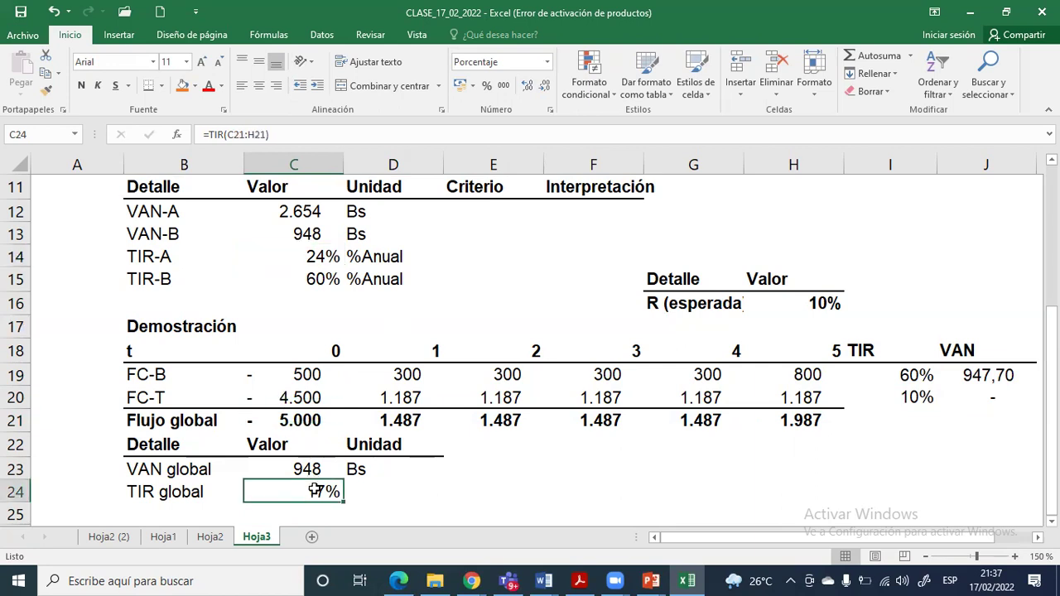
pyautogui.moveTo(184, 419); pyautogui.dragTo(815, 416)
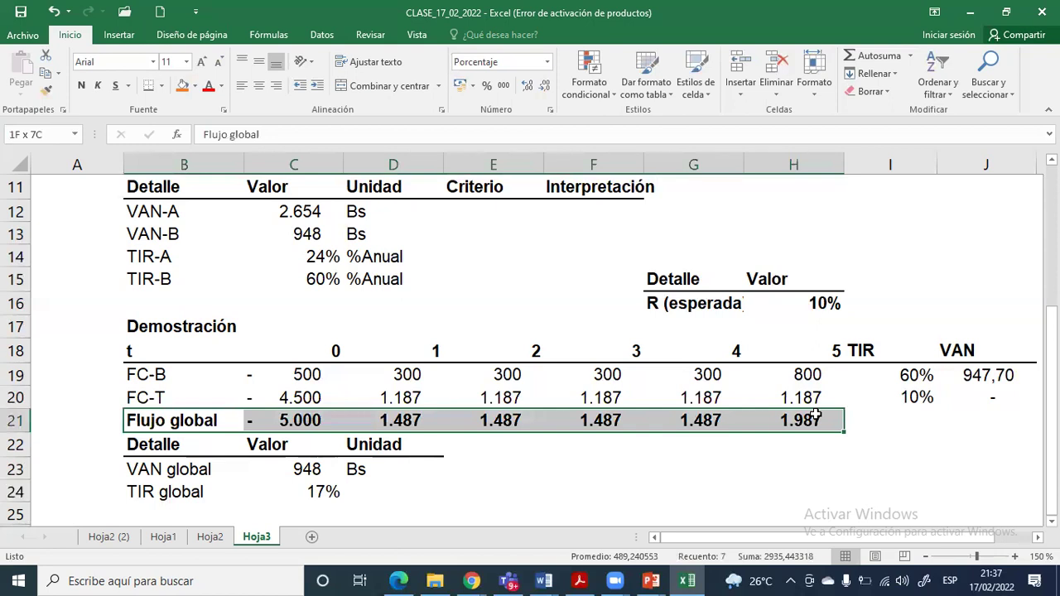
pyautogui.moveTo(815, 416); pyautogui.dragTo(815, 416)
pyautogui.moveTo(300, 420); pyautogui.dragTo(756, 421)
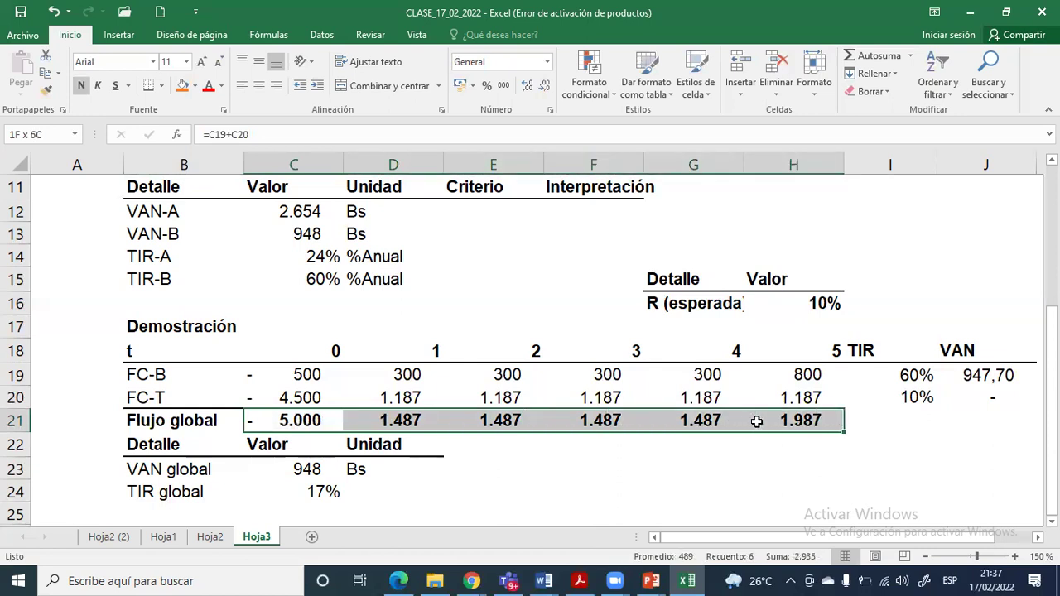
pyautogui.moveTo(756, 422); pyautogui.dragTo(755, 421)
pyautogui.moveTo(312, 259); pyautogui.dragTo(316, 273)
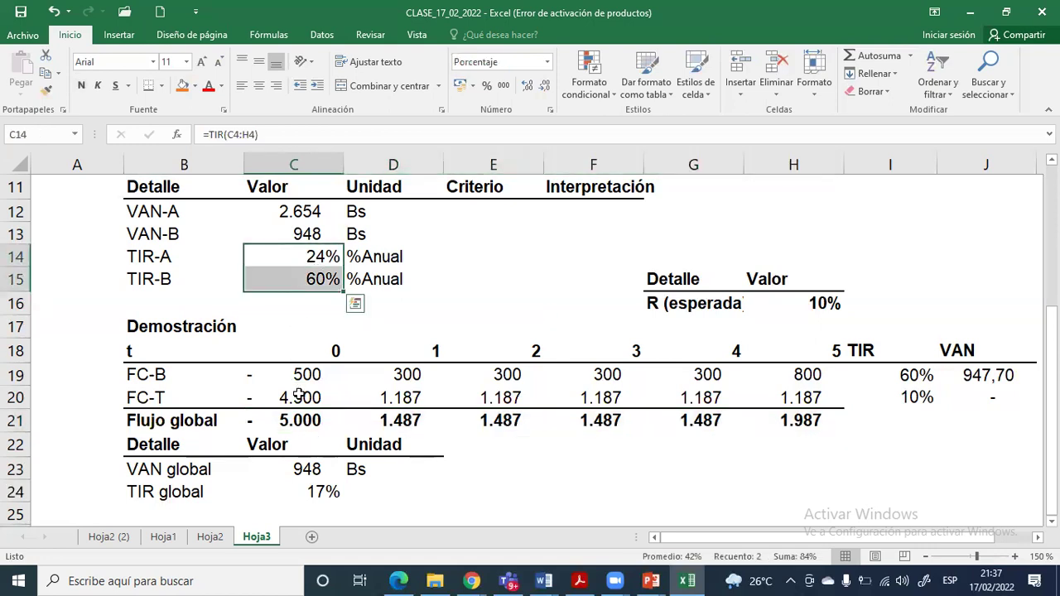
# Compare the initial investments in C4:C5 and the FC-A flows in D4:H4 with the Flujo global row over periods 0 to 5
pyautogui.scroll(1, 298, 397)
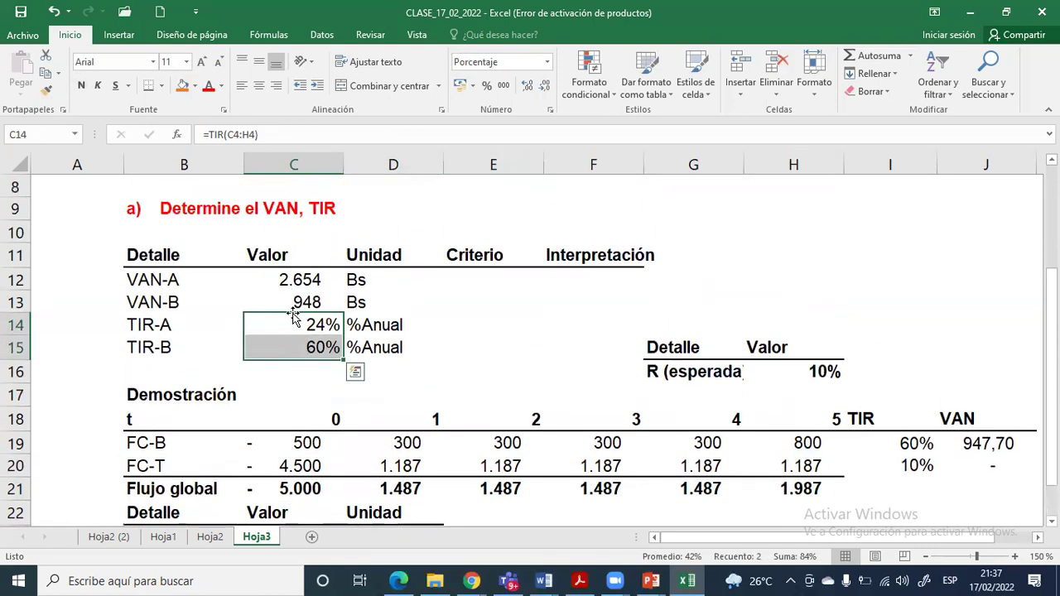
pyautogui.scroll(2, 277, 373)
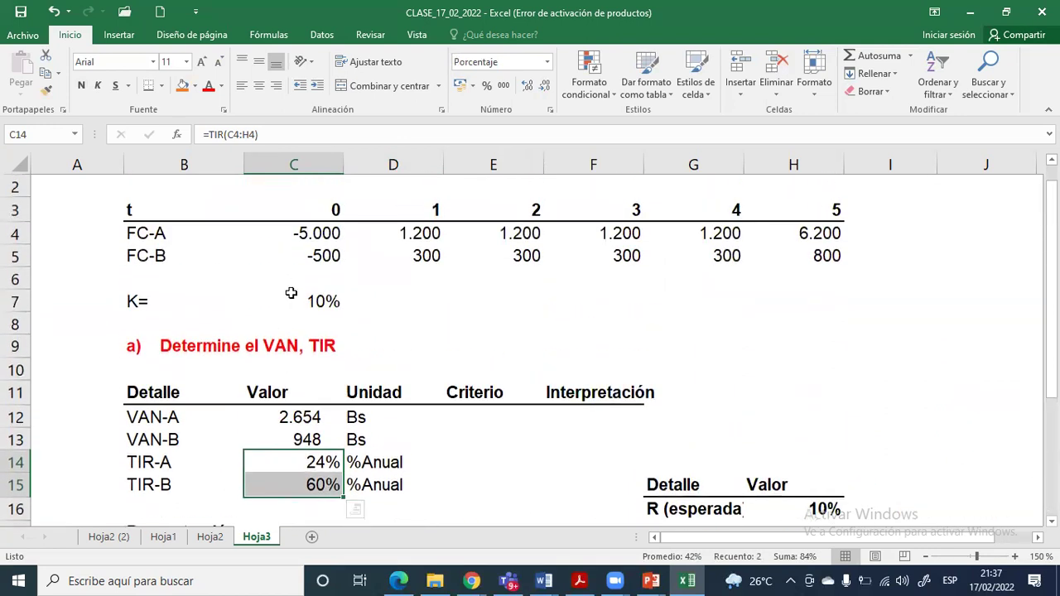
pyautogui.moveTo(327, 234); pyautogui.dragTo(336, 273)
pyautogui.scroll(-3, 337, 273)
pyautogui.click(338, 420)
pyautogui.moveTo(338, 420); pyautogui.dragTo(792, 419)
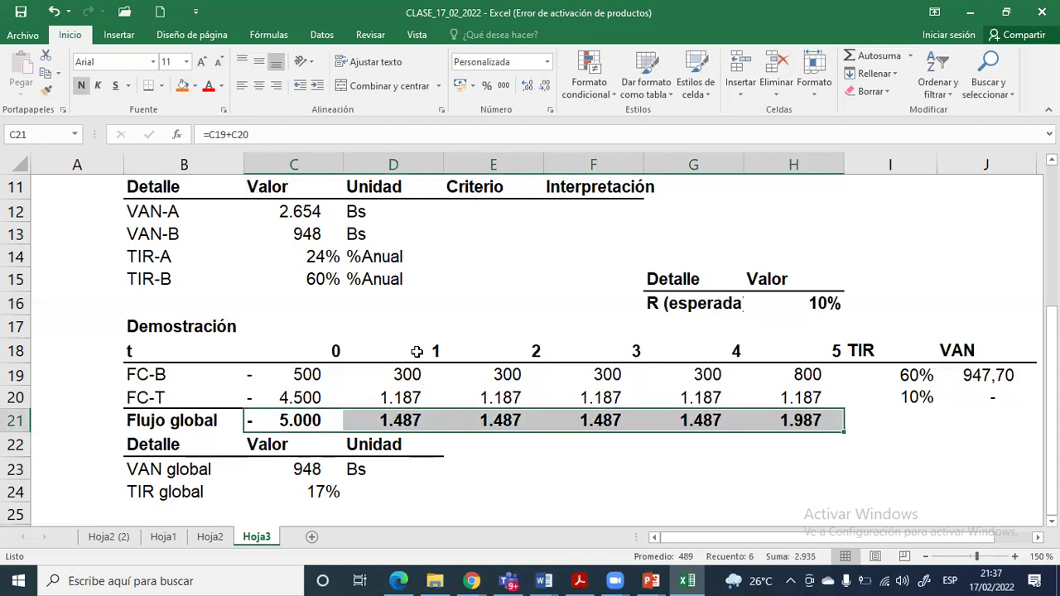
pyautogui.moveTo(416, 351); pyautogui.dragTo(840, 351)
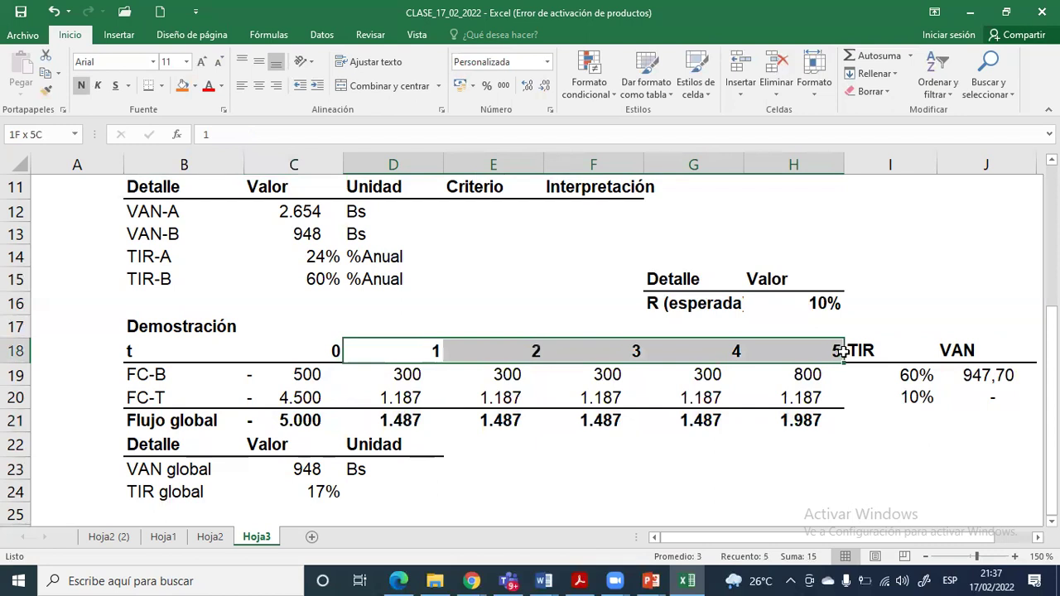
pyautogui.moveTo(403, 424); pyautogui.dragTo(793, 422)
pyautogui.scroll(3, 733, 490)
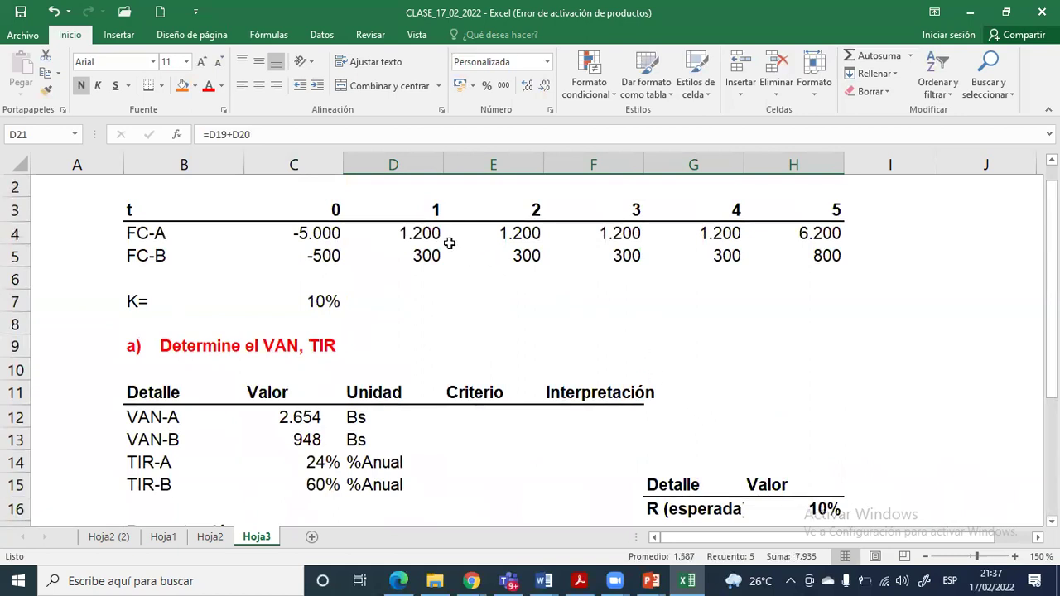
pyautogui.click(409, 236)
pyautogui.moveTo(409, 236); pyautogui.dragTo(737, 235)
pyautogui.click(797, 235)
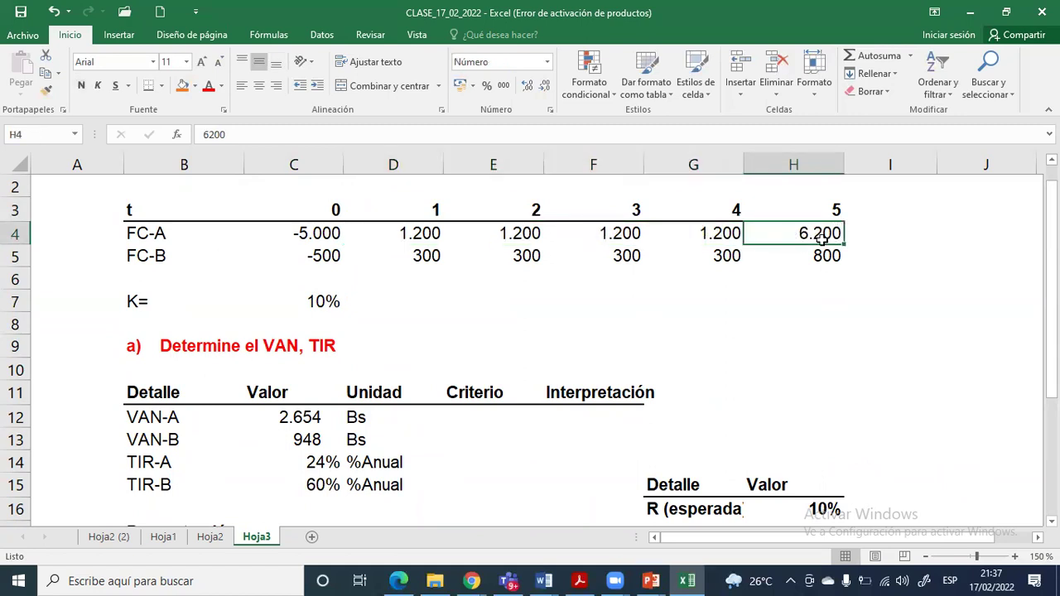
# Check the TIR global in row 24 against the TIR-B result in row 15
pyautogui.scroll(-2, 793, 304)
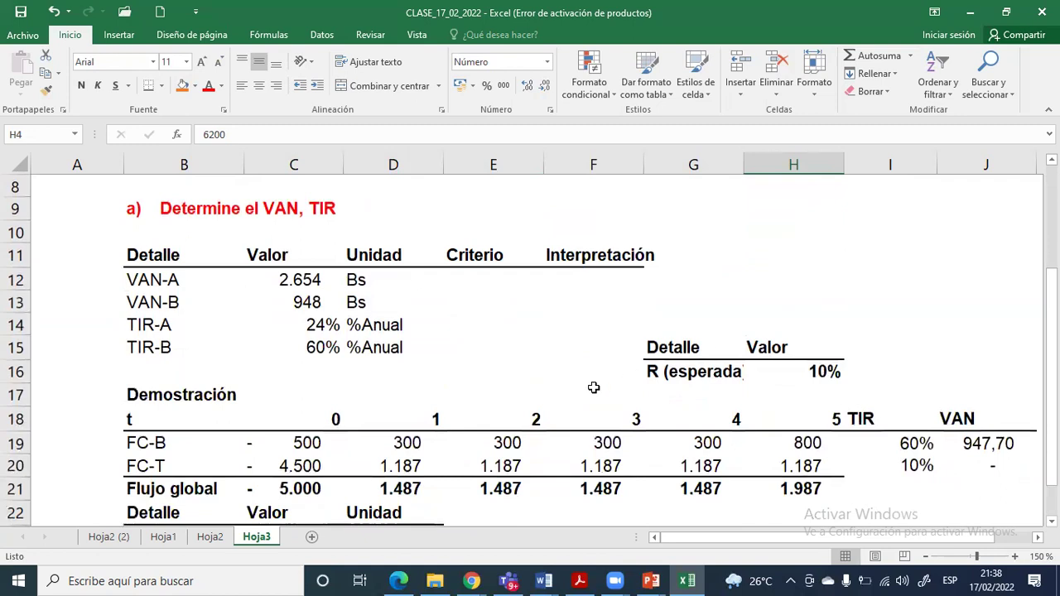
pyautogui.scroll(-1, 439, 405)
pyautogui.scroll(-1, 428, 364)
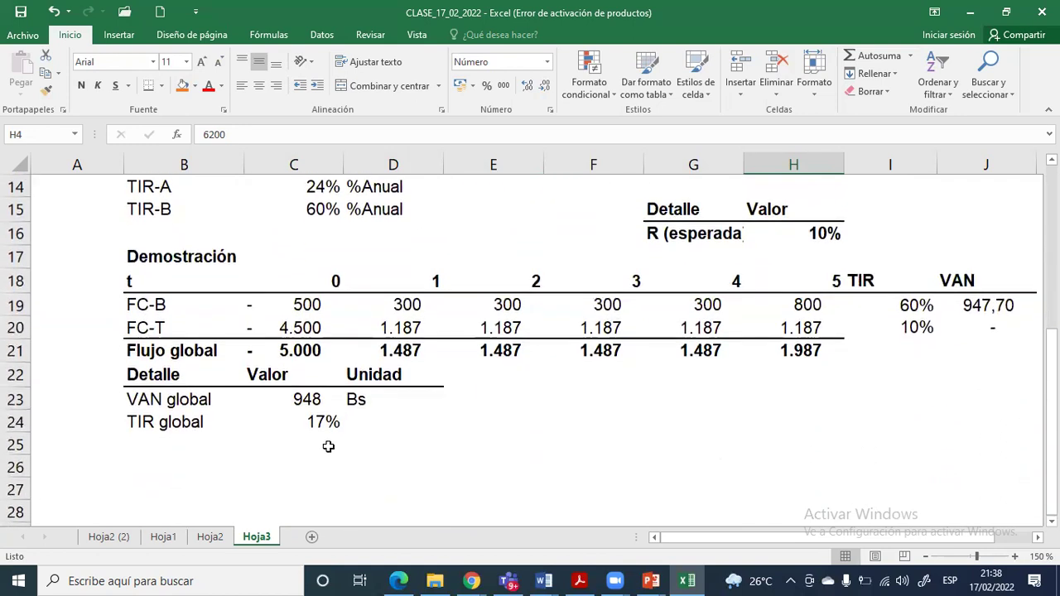
pyautogui.scroll(1, 292, 398)
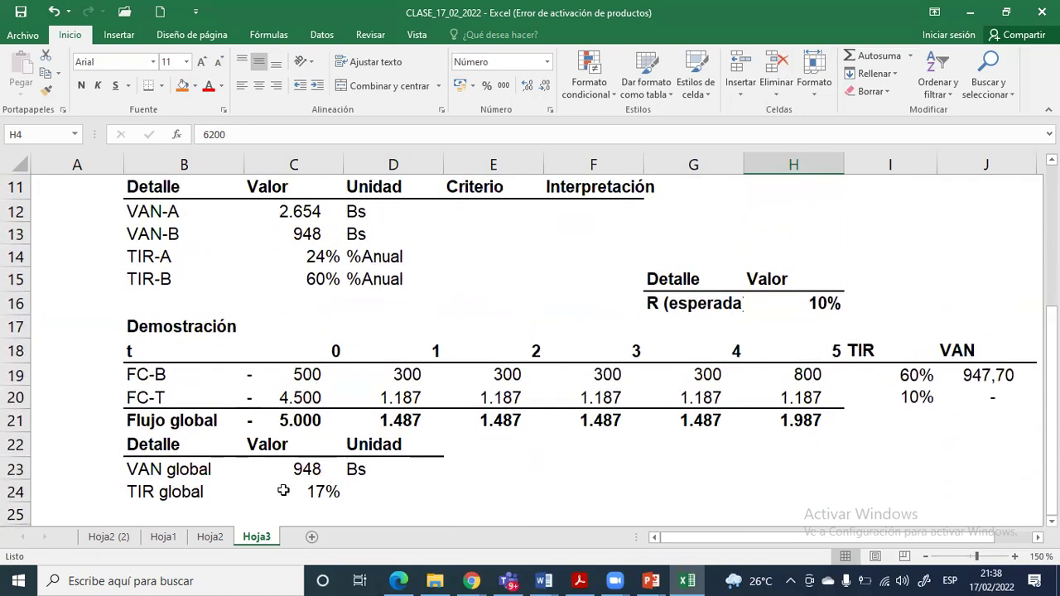
pyautogui.moveTo(148, 492); pyautogui.dragTo(292, 493)
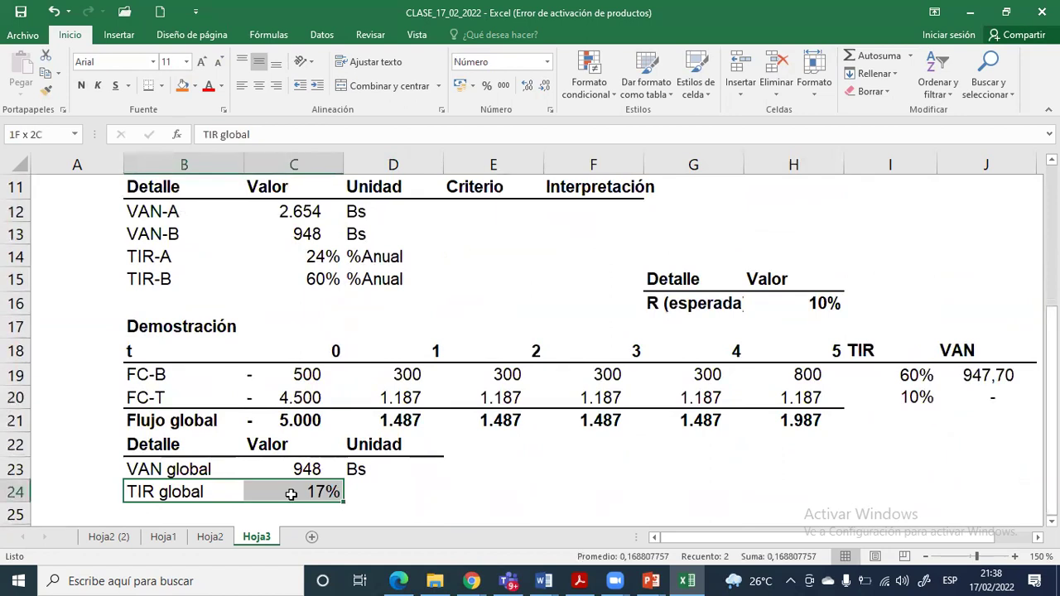
pyautogui.moveTo(156, 282); pyautogui.dragTo(358, 279)
pyautogui.click(317, 493)
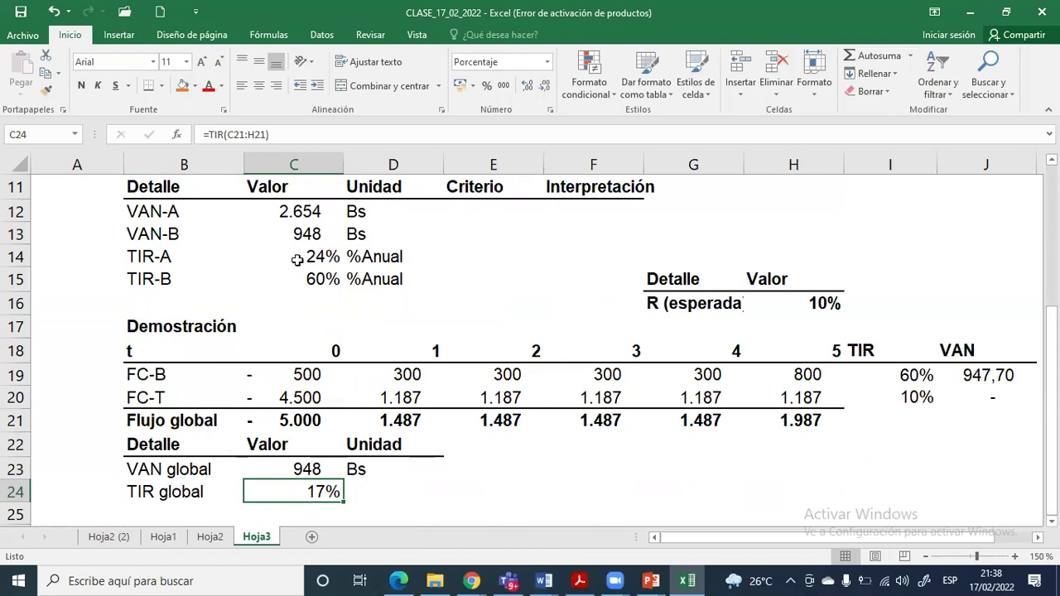
# Review the initial investments of FC-A and FC-B in C4:C5 alongside the VAN-A result and both projects' TIR values
pyautogui.scroll(3, 365, 488)
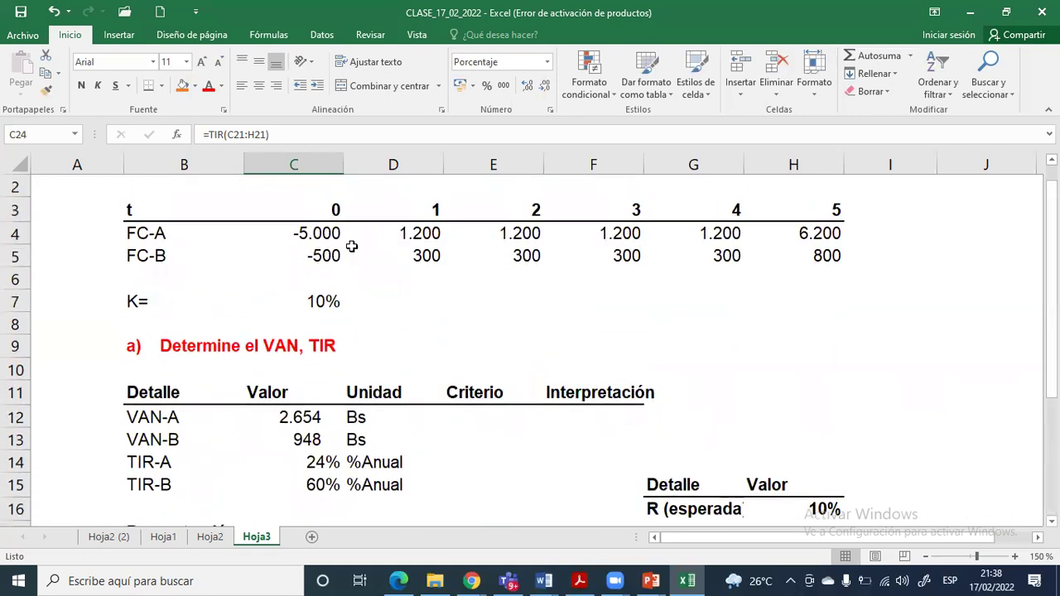
pyautogui.click(329, 256)
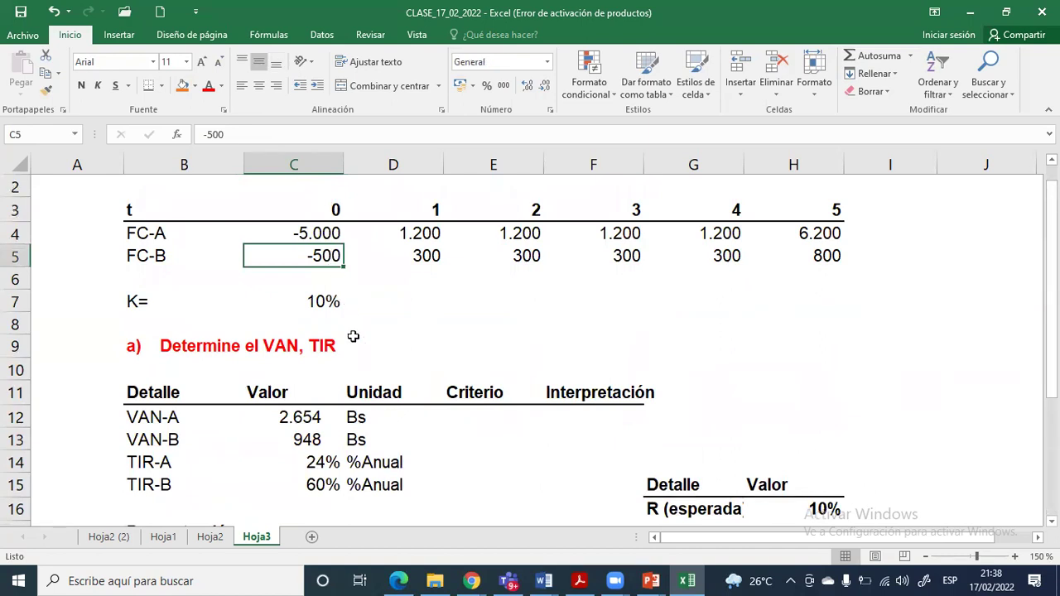
pyautogui.scroll(-1, 356, 350)
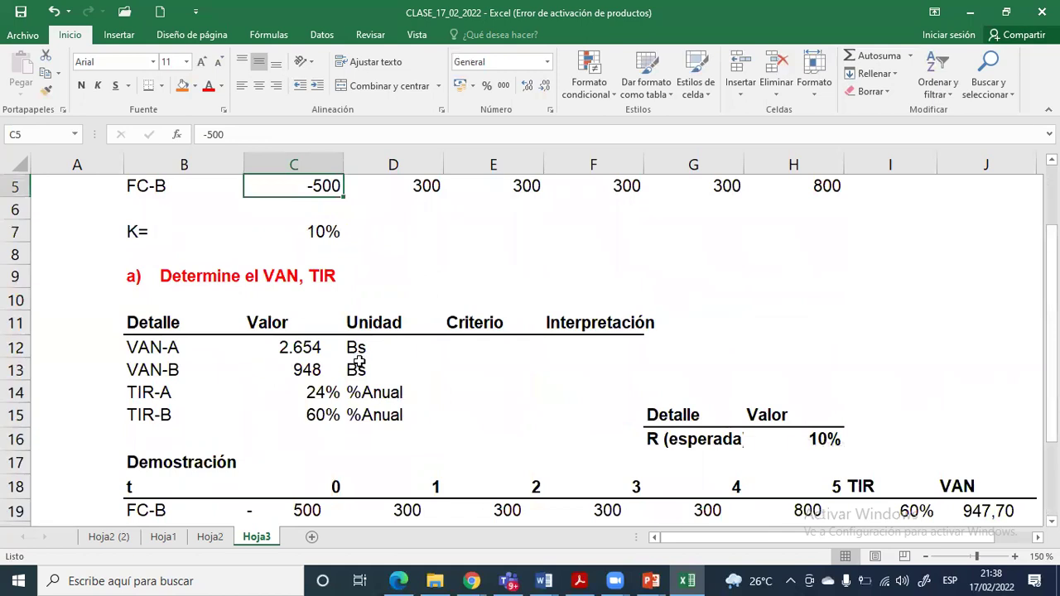
pyautogui.scroll(-1, 356, 361)
pyautogui.moveTo(145, 281); pyautogui.dragTo(280, 281)
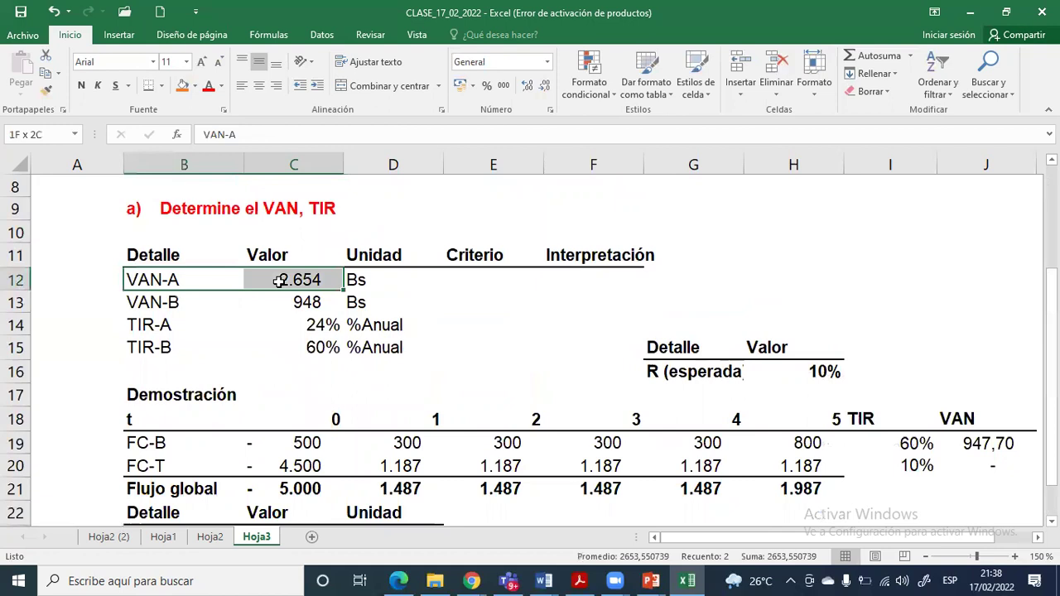
pyautogui.moveTo(280, 281); pyautogui.dragTo(280, 281)
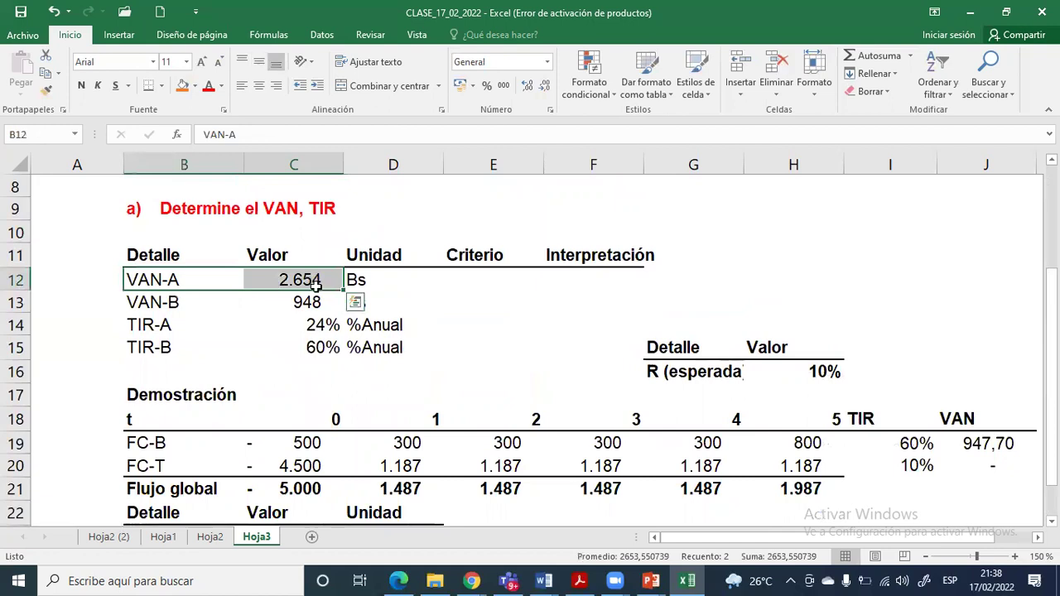
pyautogui.moveTo(313, 324); pyautogui.dragTo(315, 348)
pyautogui.scroll(2, 323, 331)
pyautogui.moveTo(332, 231); pyautogui.dragTo(331, 258)
pyautogui.moveTo(331, 231); pyautogui.dragTo(331, 257)
# Review the Demostración block from its heading in row 17 down through the VAN global row
pyautogui.scroll(-4, 371, 339)
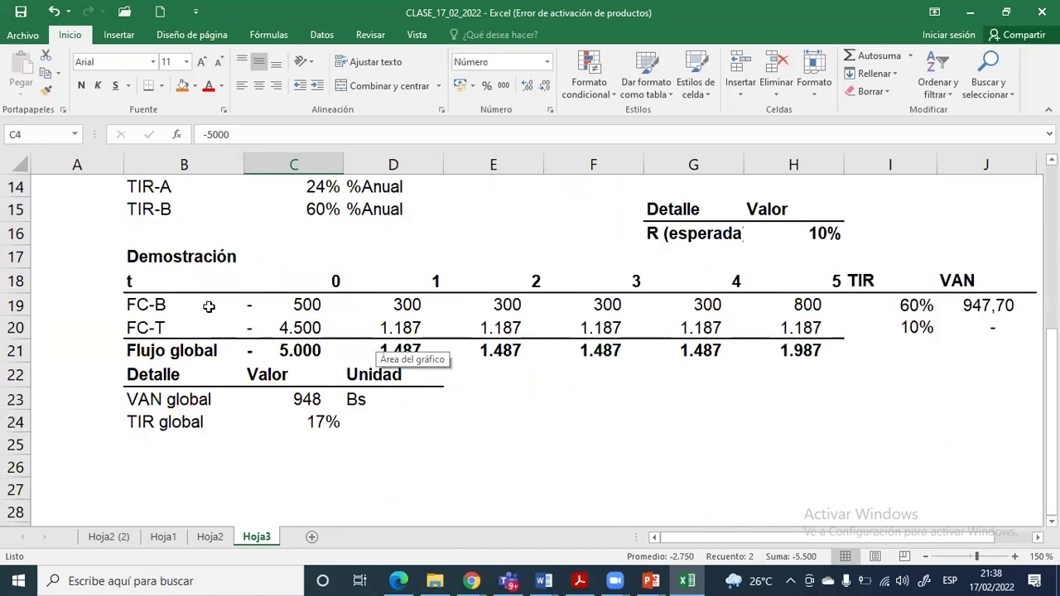
pyautogui.moveTo(141, 250); pyautogui.dragTo(613, 404)
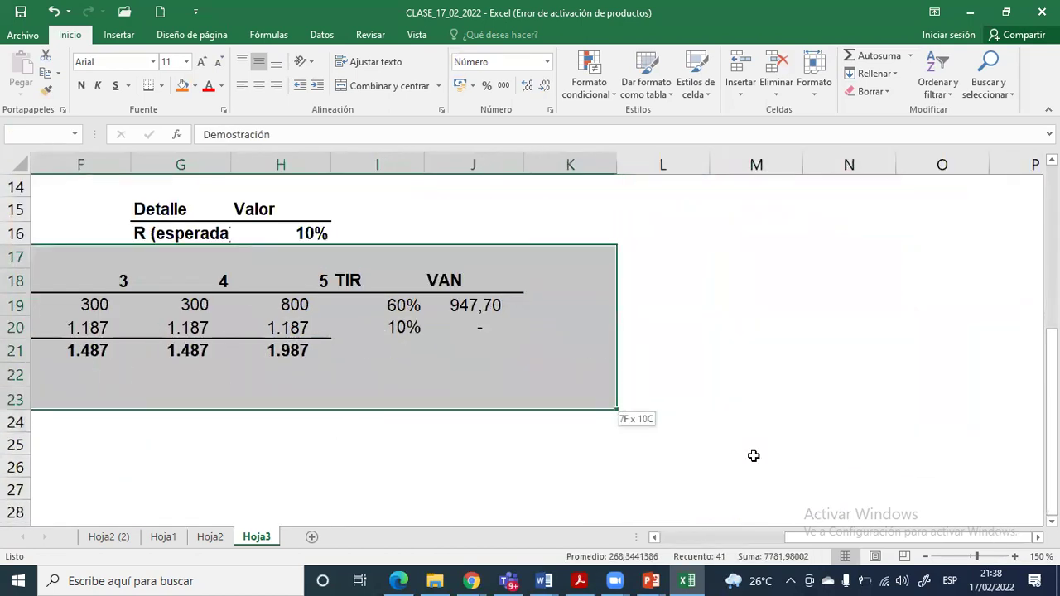
pyautogui.moveTo(877, 539); pyautogui.dragTo(480, 499)
pyautogui.click(393, 457)
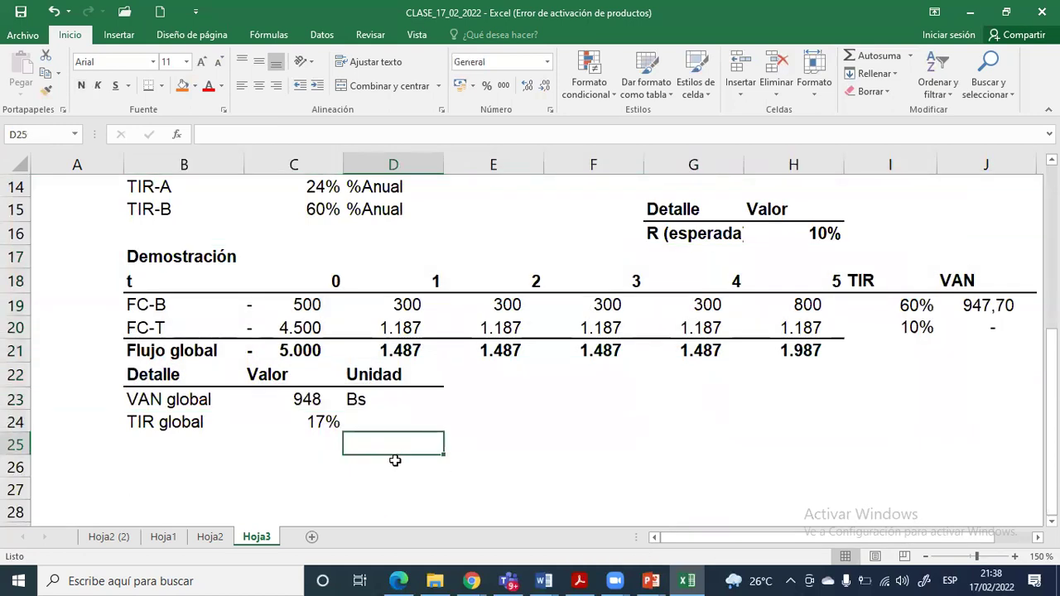
# Examine how the expected return R in H16 and the FC-T flows in row 20 relate to VAN-A and VAN-B
pyautogui.scroll(2, 395, 460)
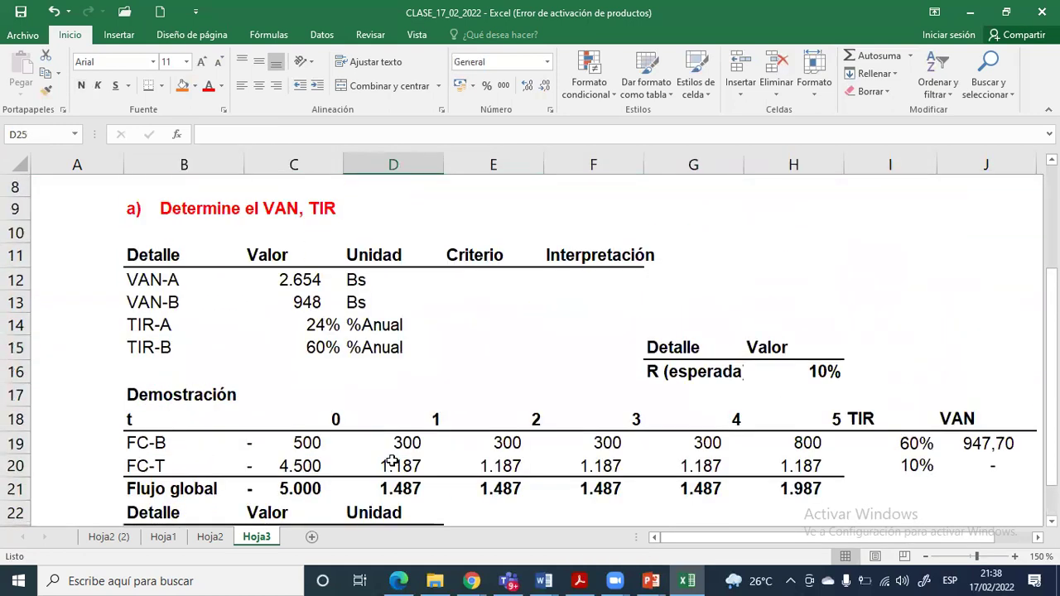
pyautogui.moveTo(159, 282)
pyautogui.mouseDown()
pyautogui.moveTo(295, 282)
pyautogui.moveTo(166, 282)
pyautogui.mouseUp()
pyautogui.moveTo(283, 279); pyautogui.dragTo(282, 280)
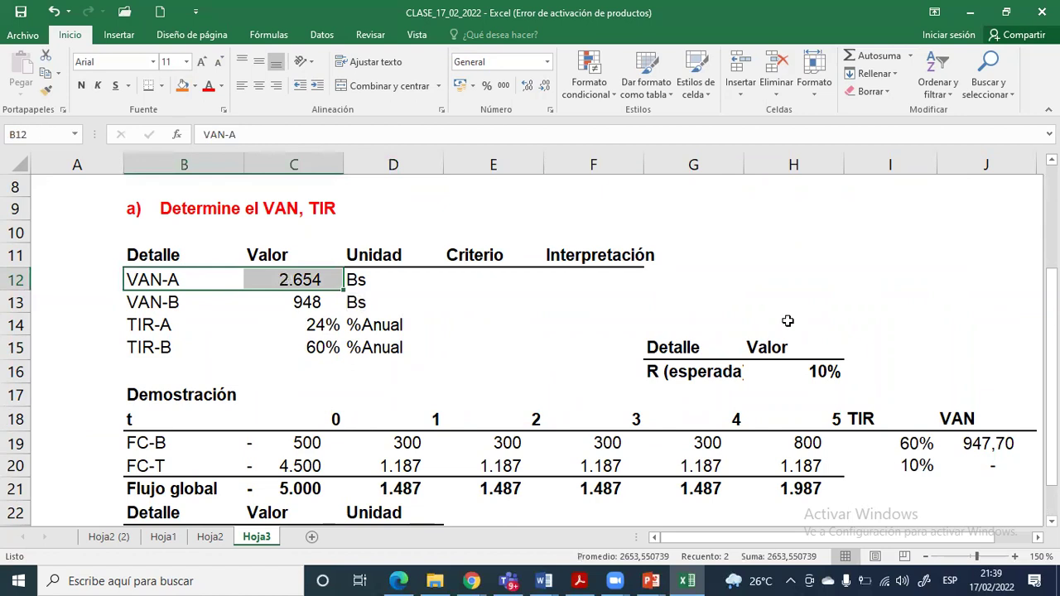
pyautogui.click(797, 373)
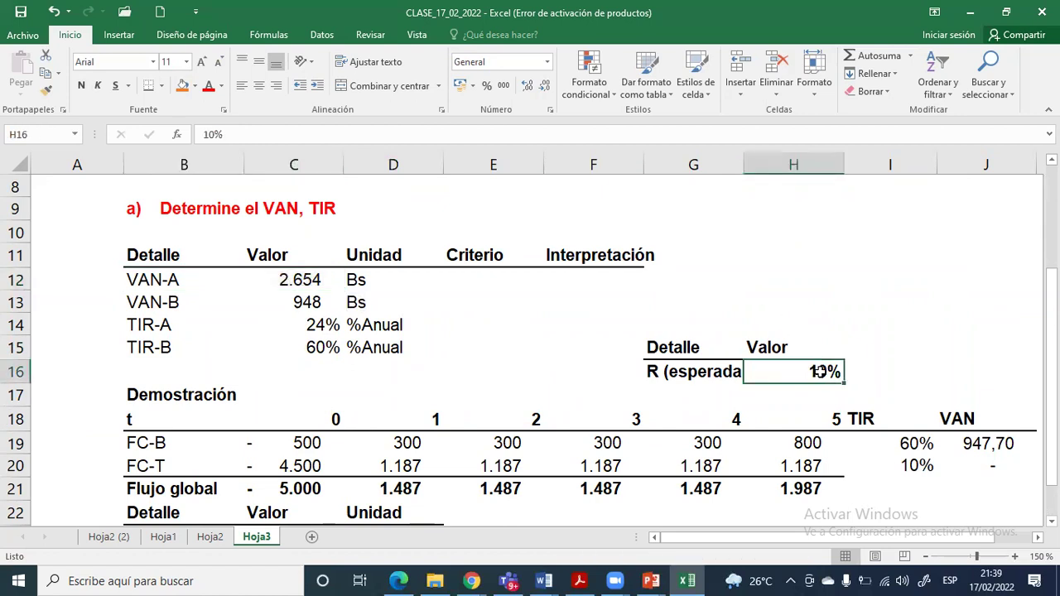
pyautogui.moveTo(181, 468); pyautogui.dragTo(764, 467)
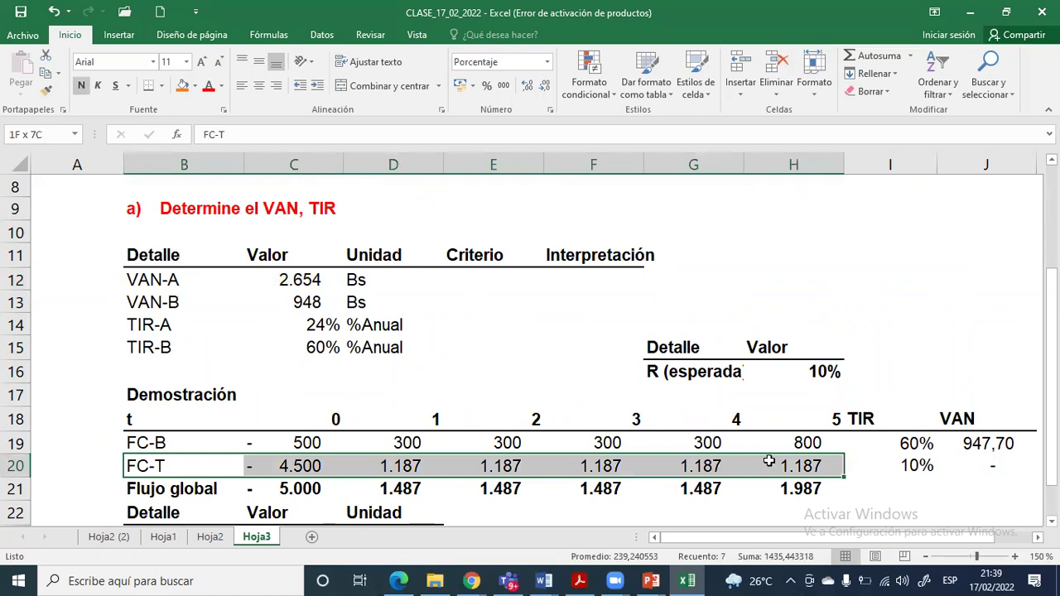
pyautogui.moveTo(769, 460); pyautogui.dragTo(768, 458)
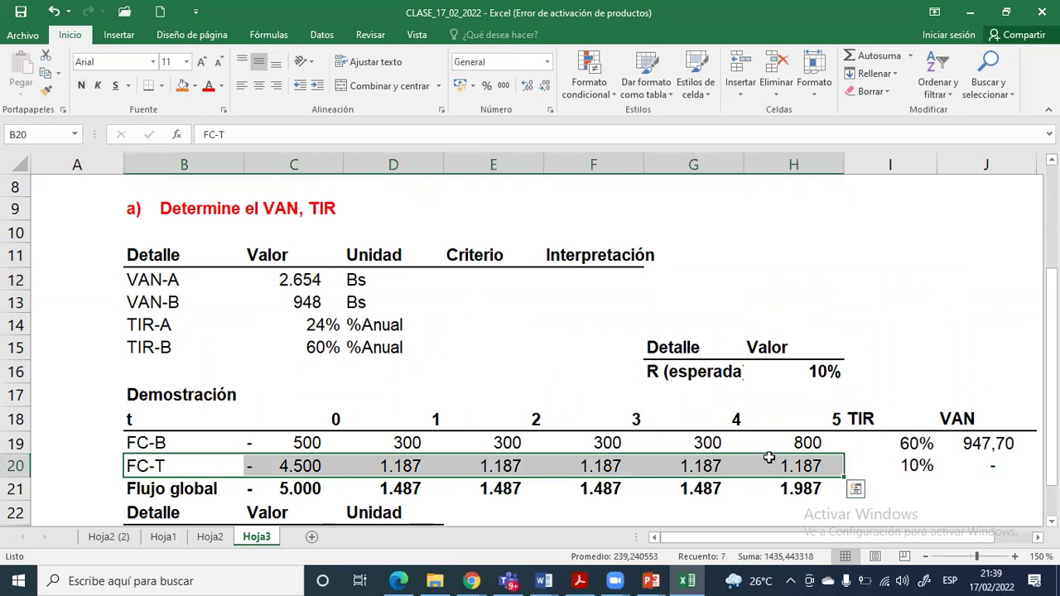
pyautogui.click(821, 373)
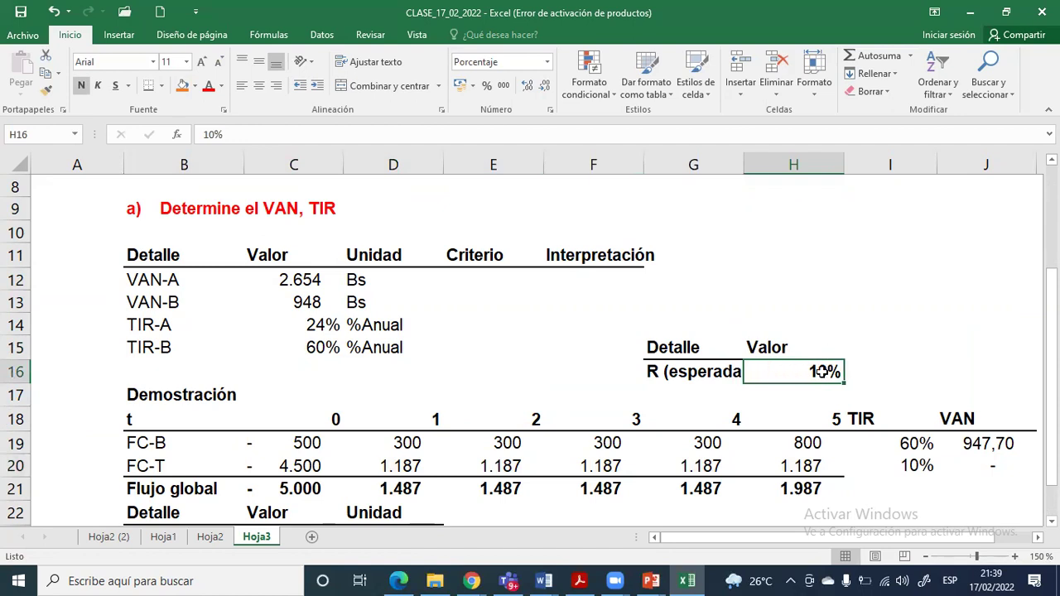
pyautogui.moveTo(153, 464); pyautogui.dragTo(769, 463)
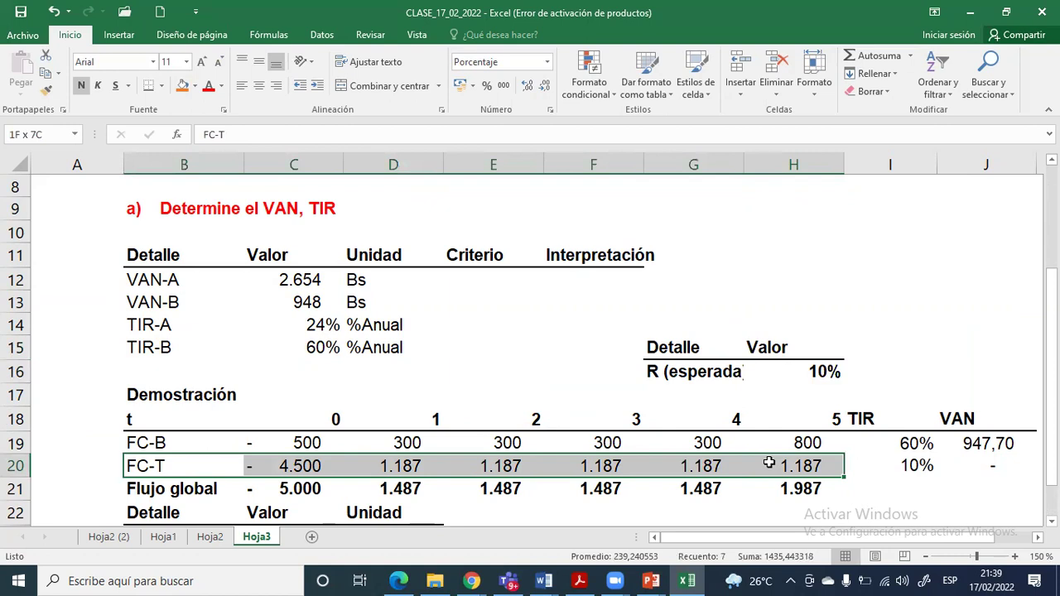
pyautogui.moveTo(149, 279); pyautogui.dragTo(315, 279)
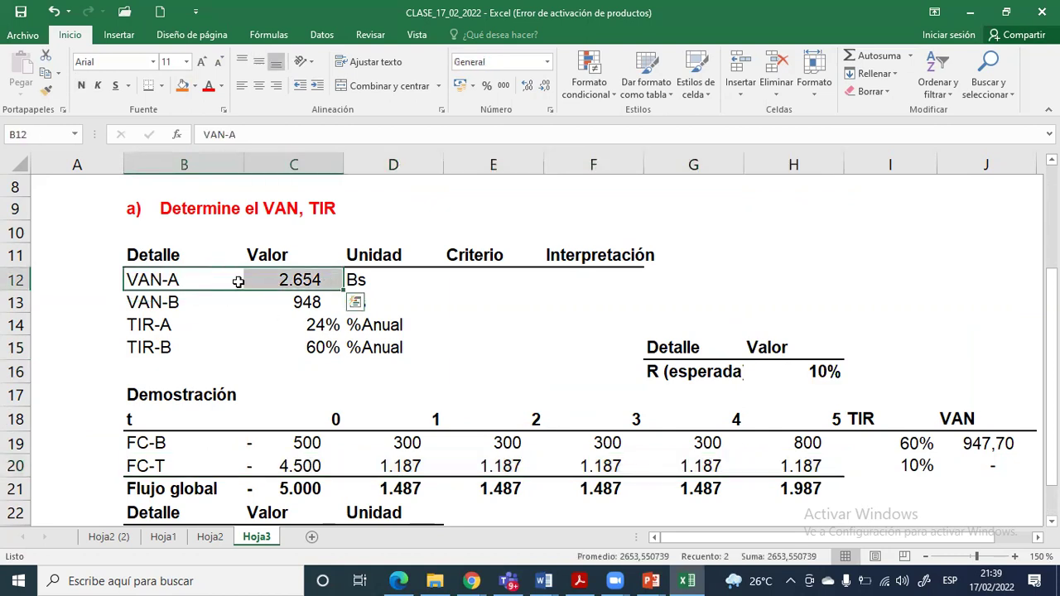
pyautogui.moveTo(187, 302); pyautogui.dragTo(322, 306)
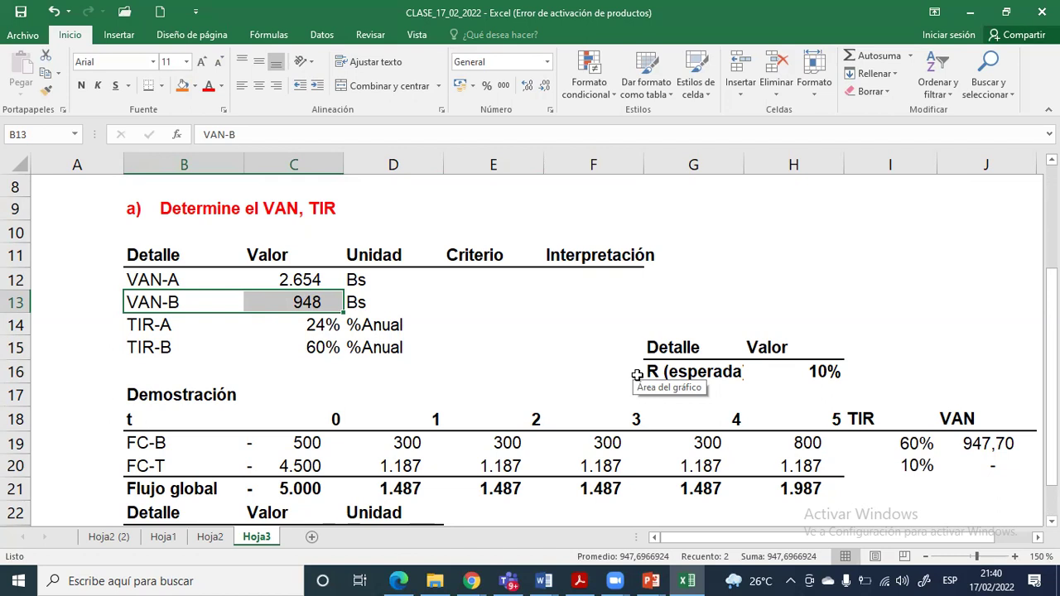
# Look over the what-if analysis options and Solver, along with the VAN global and TIR global rows in the Demostración block
pyautogui.click(538, 346)
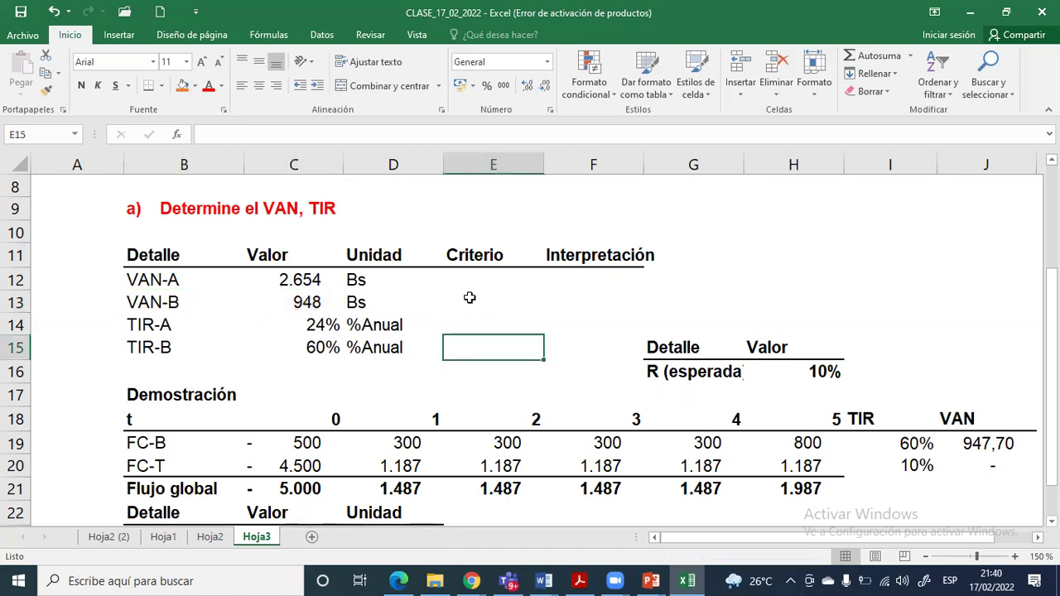
pyautogui.click(325, 36)
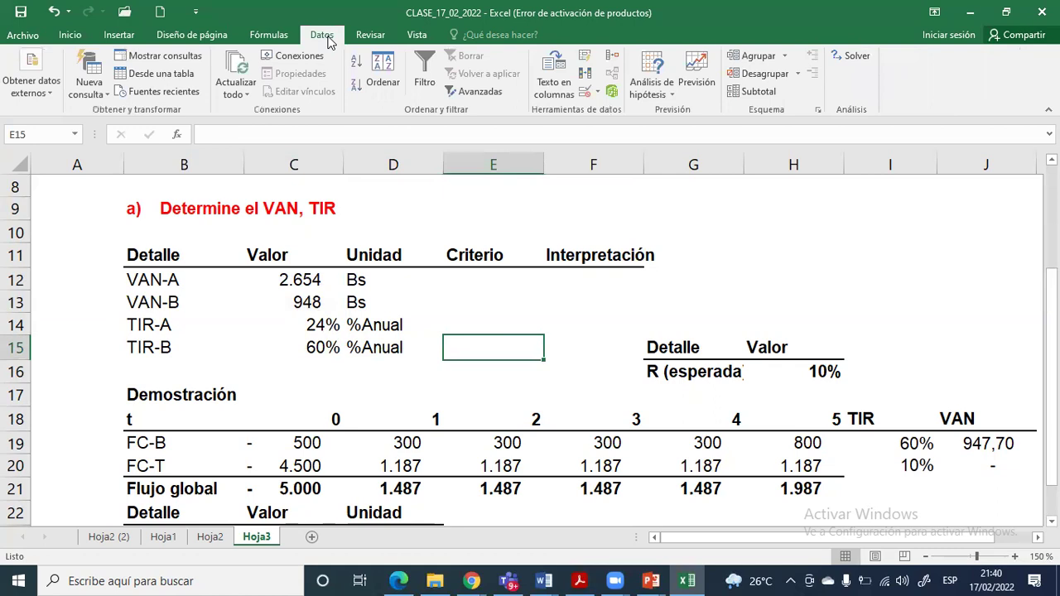
pyautogui.click(663, 103)
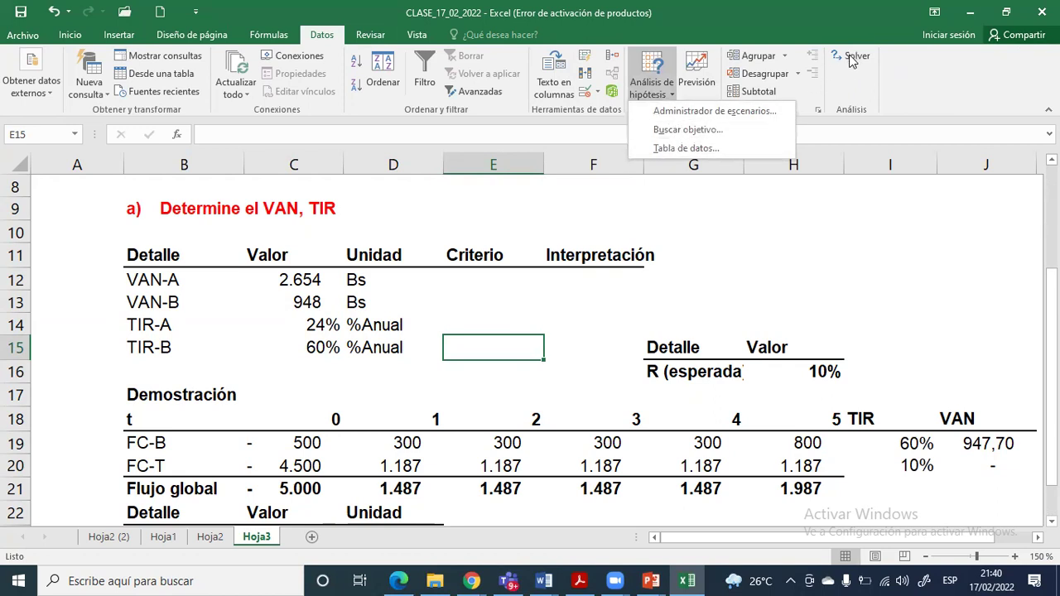
pyautogui.click(727, 240)
pyautogui.scroll(-2, 745, 323)
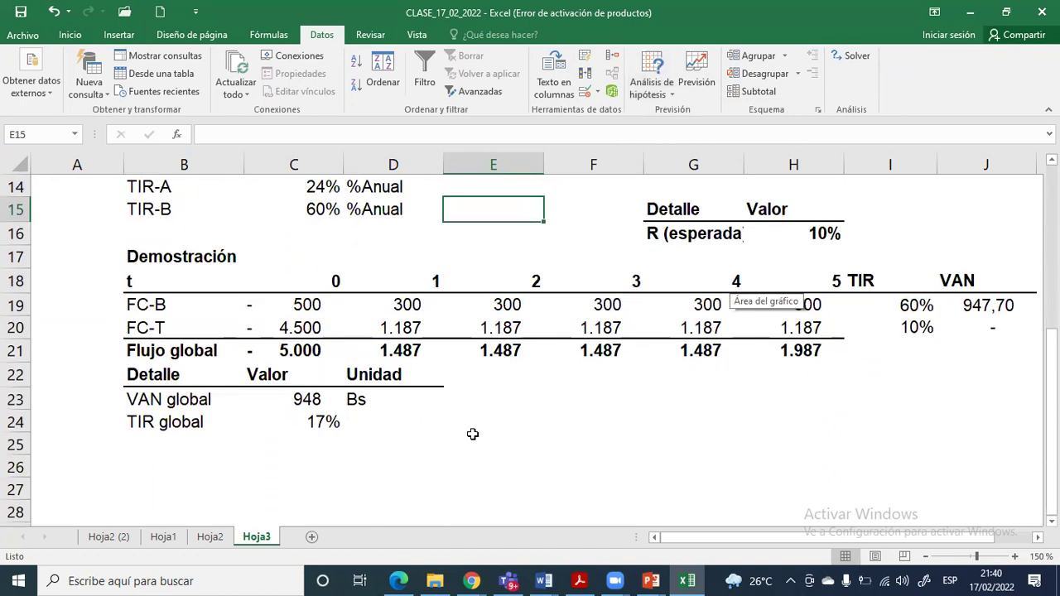
pyautogui.scroll(1, 513, 432)
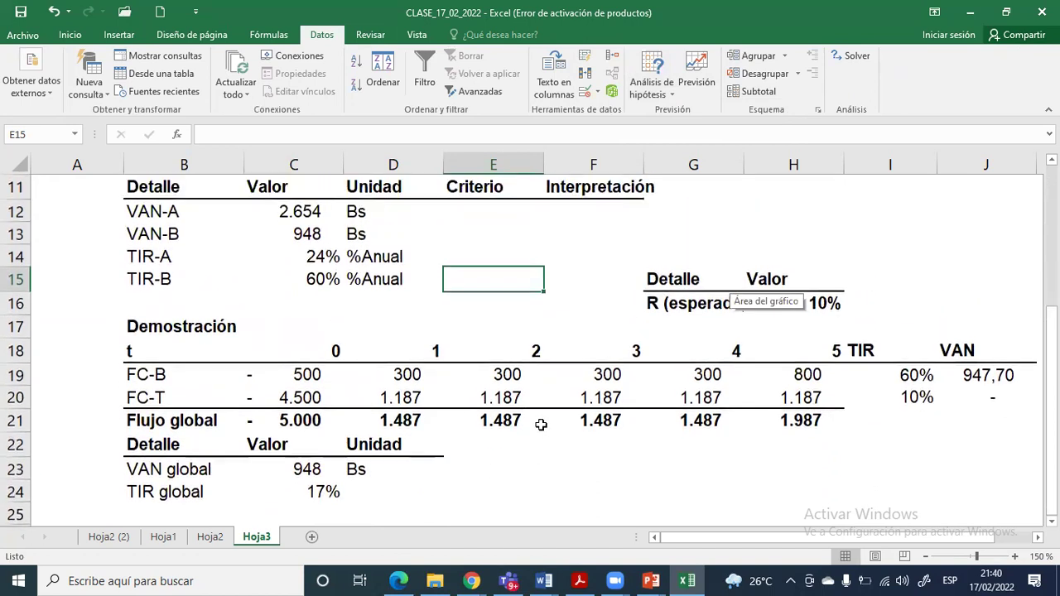
# Start a Goal Seek on the VAN global cell C23 with a target value of 2654
pyautogui.click(308, 468)
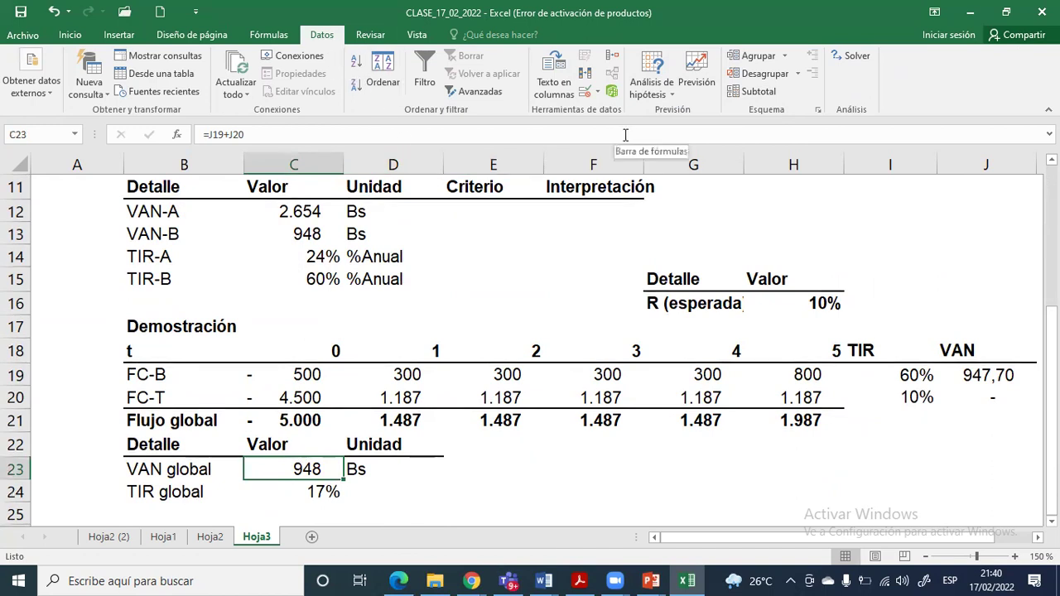
pyautogui.click(696, 76)
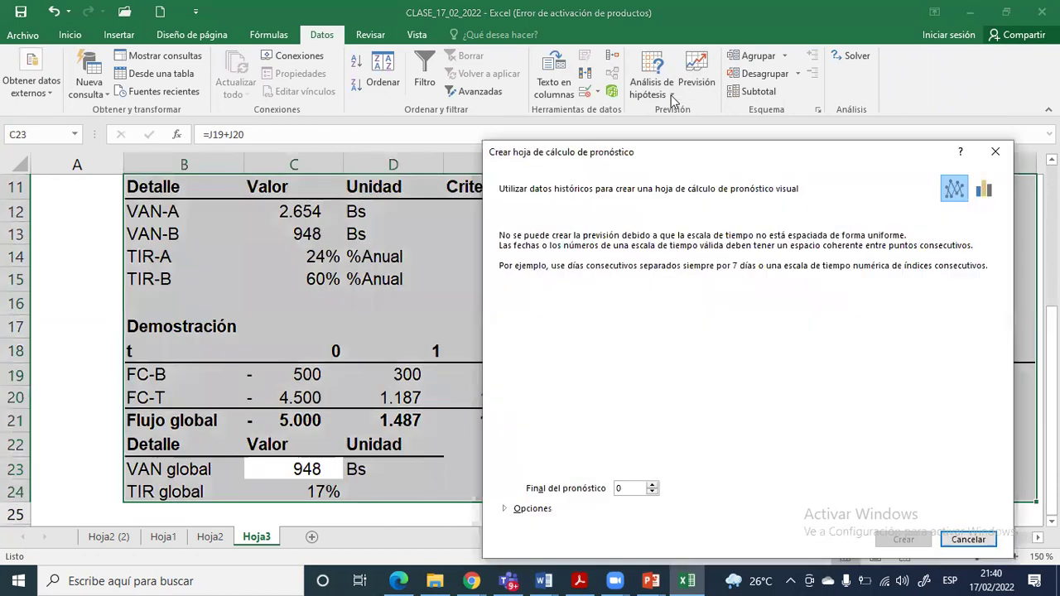
pyautogui.click(995, 152)
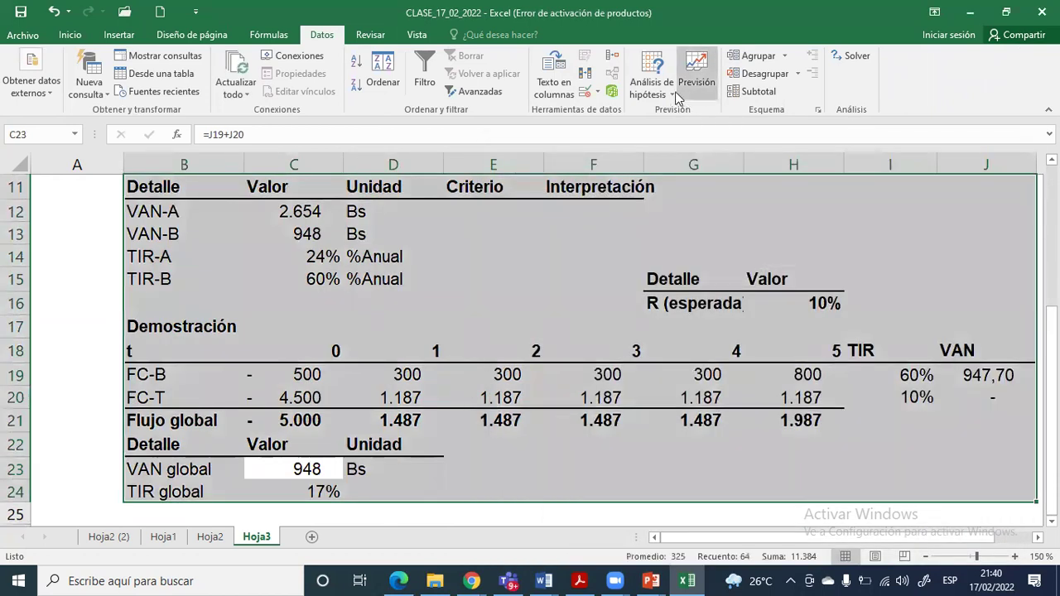
pyautogui.click(653, 89)
pyautogui.click(687, 130)
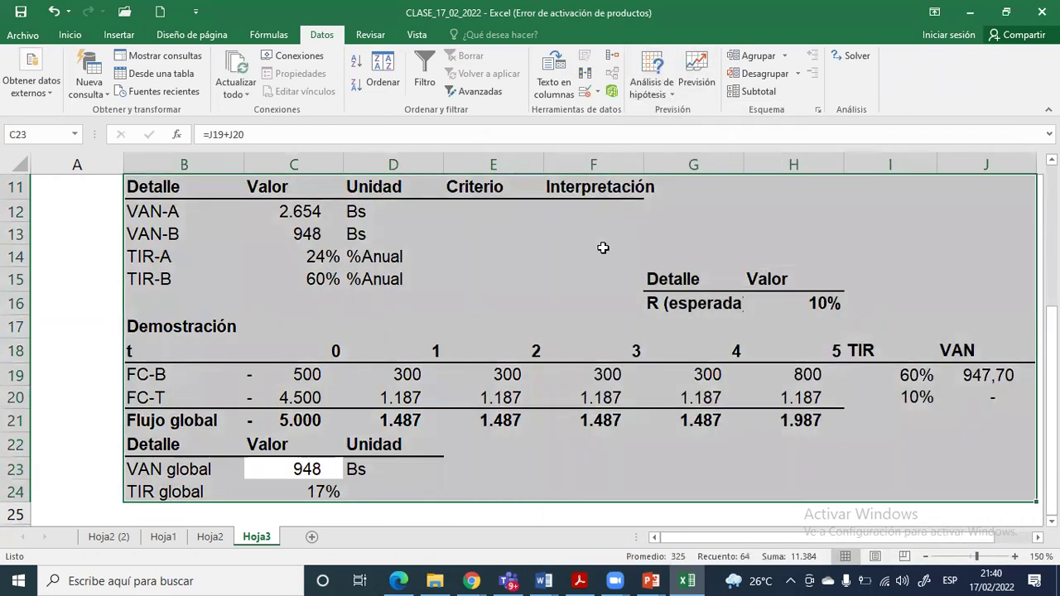
pyautogui.click(303, 468)
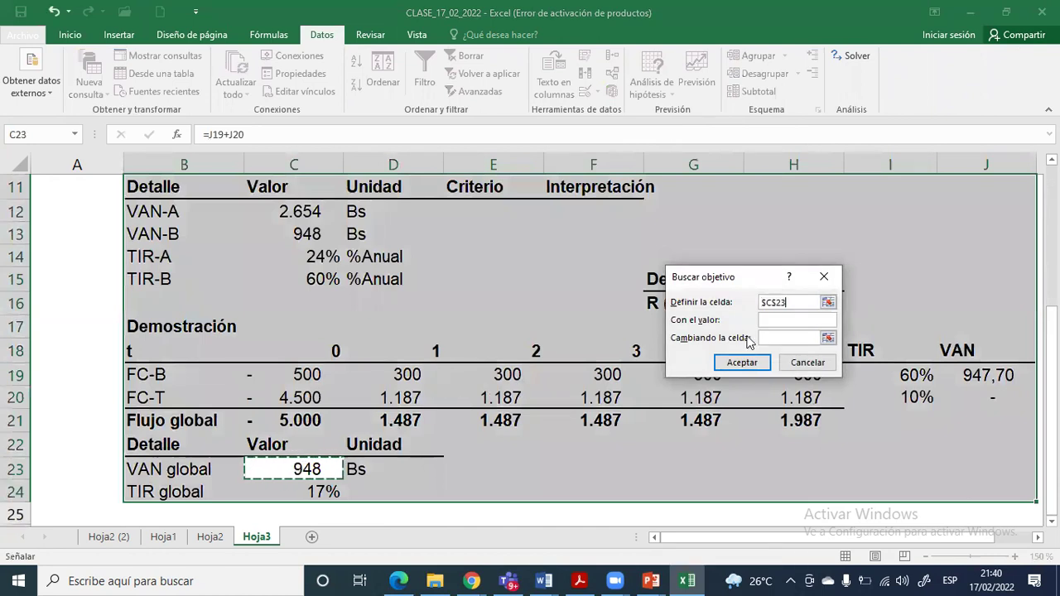
pyautogui.click(774, 320)
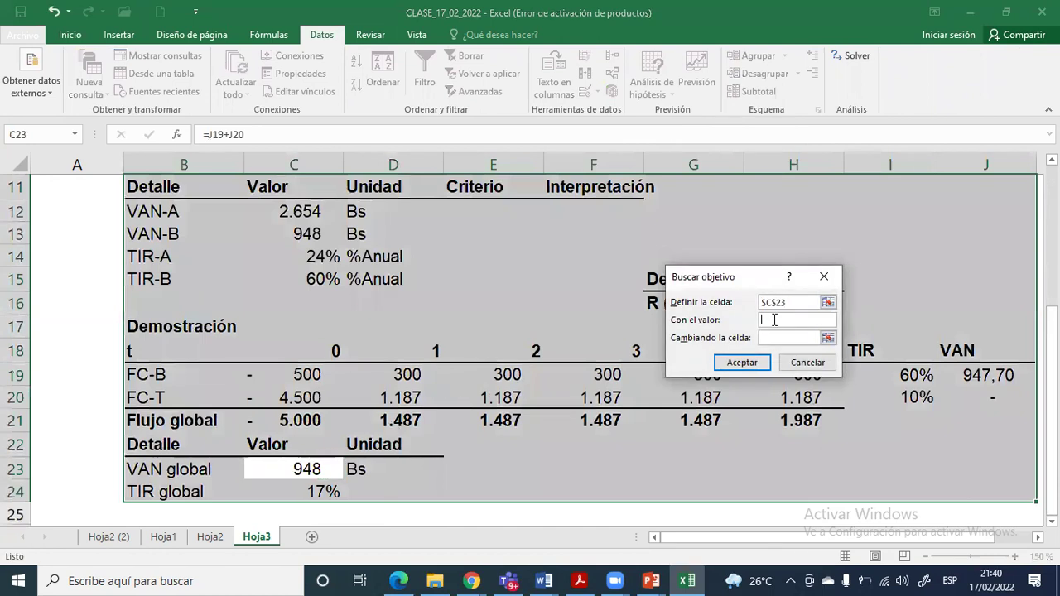
pyautogui.write('2654')
# Set the expected return R in H16 as the changing cell, run the Goal Seek and accept its solution
pyautogui.click(794, 337)
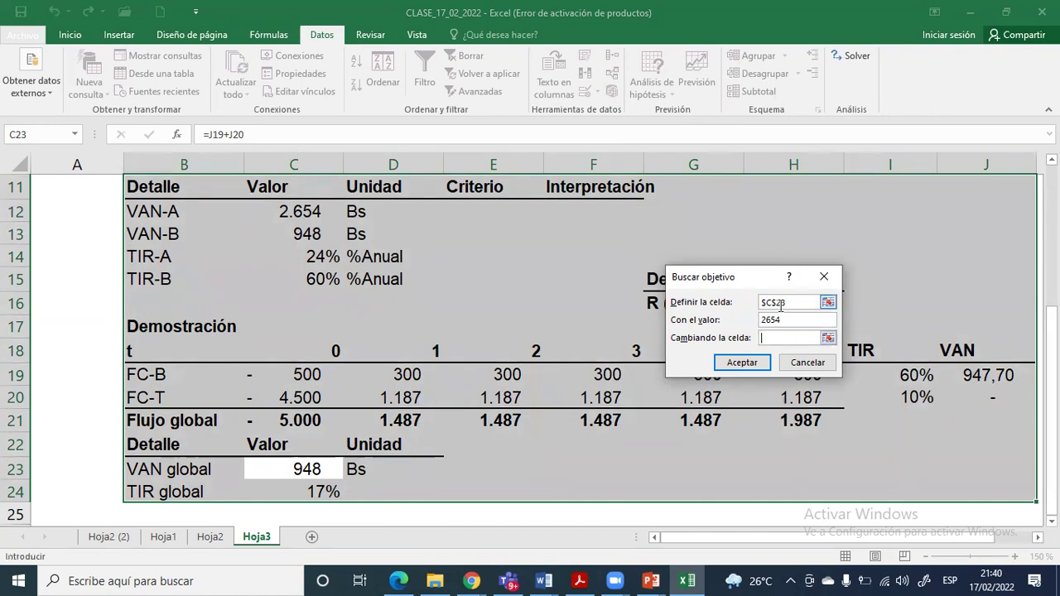
pyautogui.moveTo(749, 280); pyautogui.dragTo(537, 224)
pyautogui.click(817, 304)
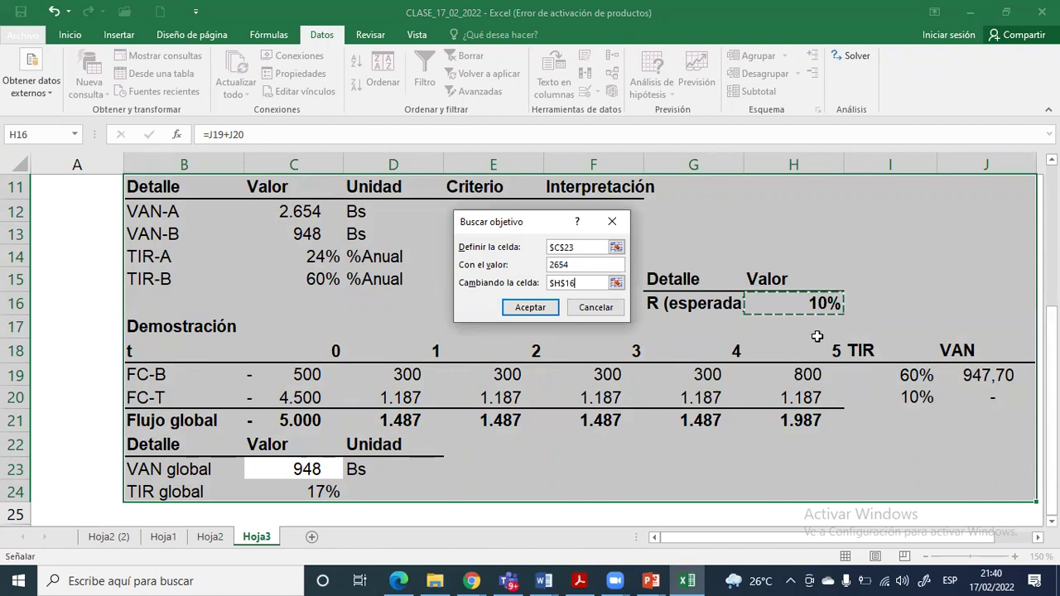
pyautogui.click(530, 307)
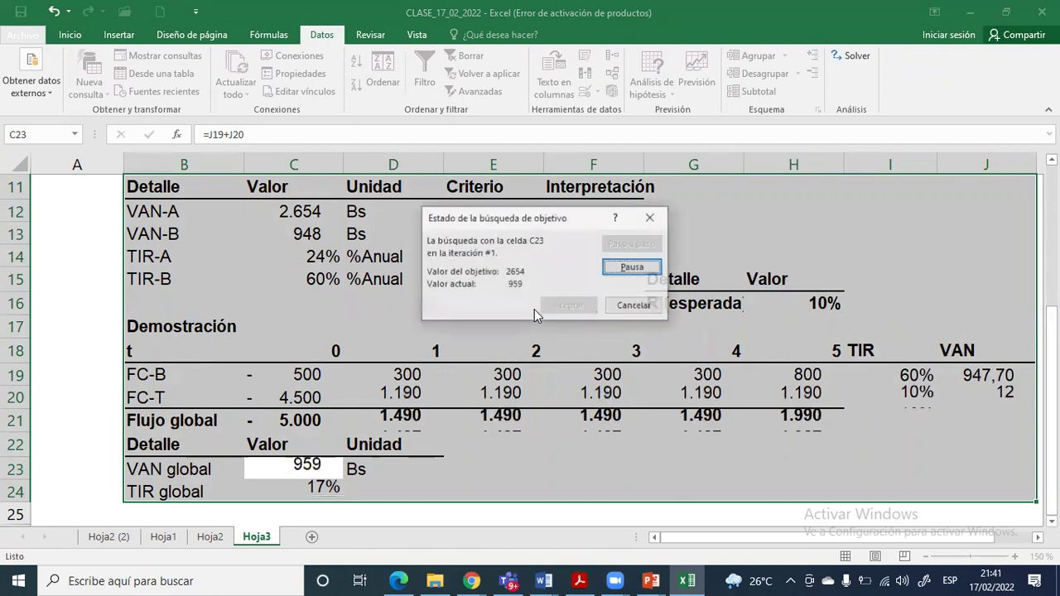
pyautogui.click(563, 307)
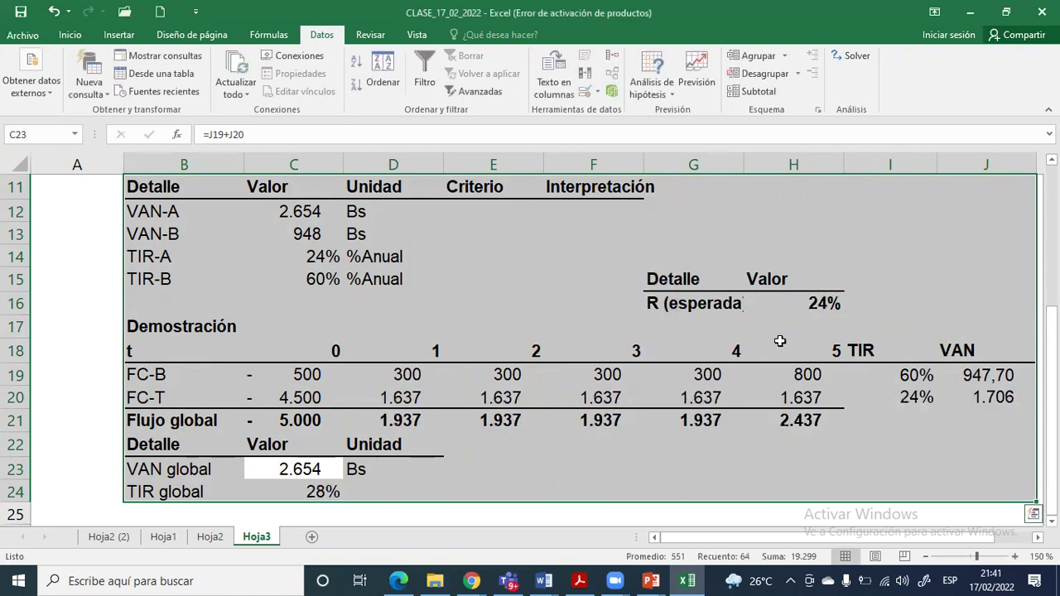
# Format the expected return R in H16 as a percentage with two decimal places
pyautogui.click(815, 306)
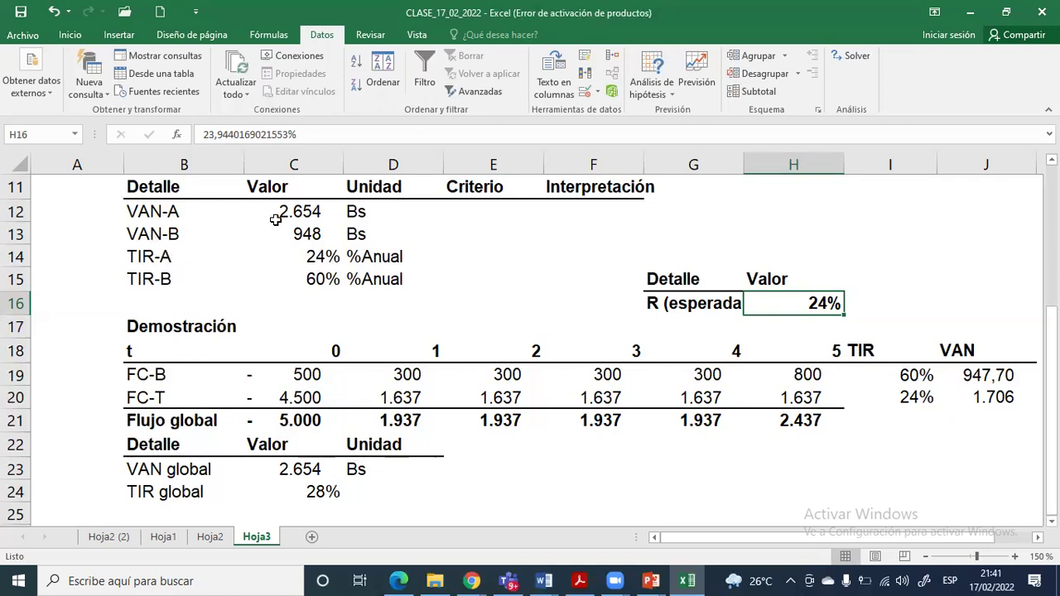
pyautogui.click(69, 34)
pyautogui.click(527, 86)
pyautogui.click(527, 85)
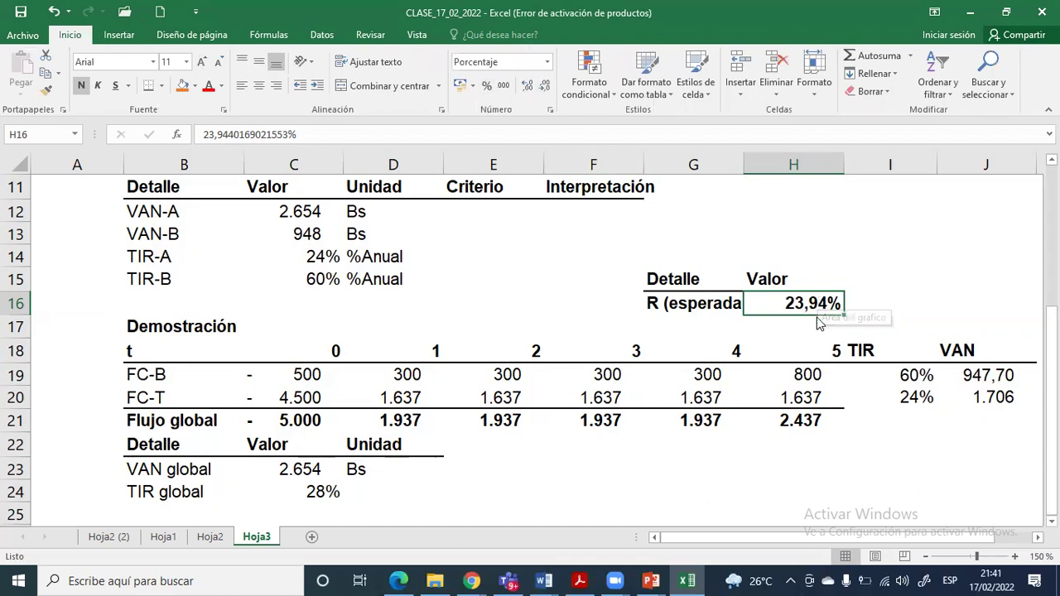
# Compare the VAN-A result in row 12 with the FC-T flows in row 20 and the expected return R in H16
pyautogui.moveTo(149, 213); pyautogui.dragTo(324, 213)
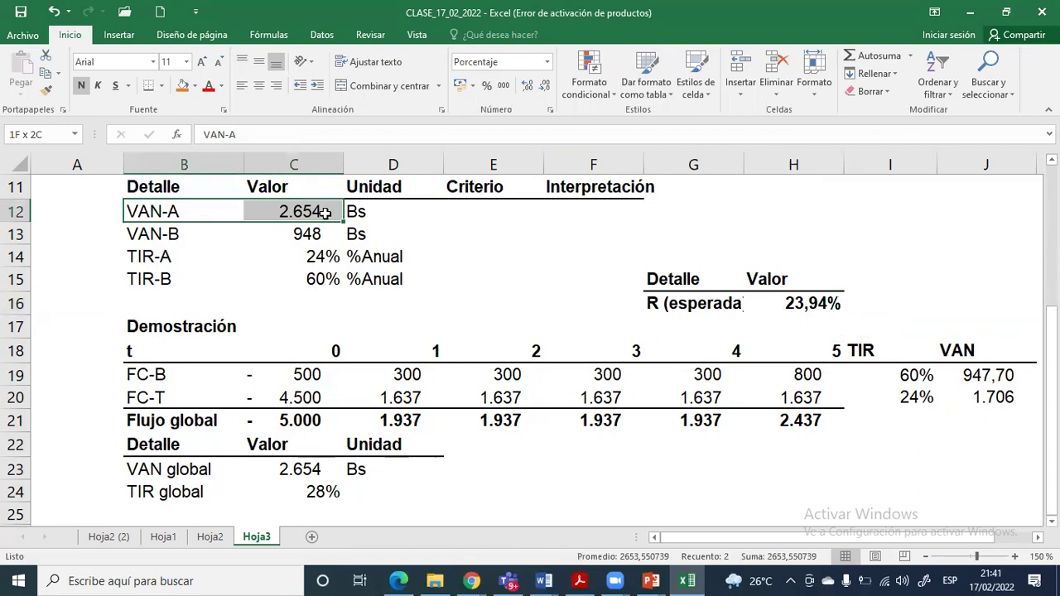
pyautogui.moveTo(325, 212); pyautogui.dragTo(324, 213)
pyautogui.moveTo(154, 399); pyautogui.dragTo(764, 396)
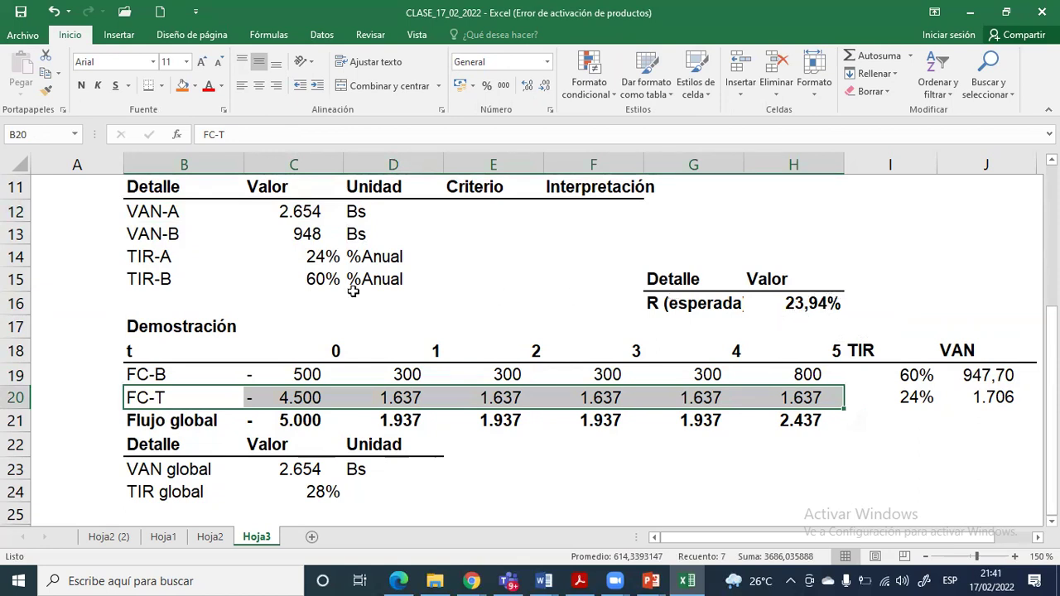
pyautogui.moveTo(149, 212); pyautogui.dragTo(307, 211)
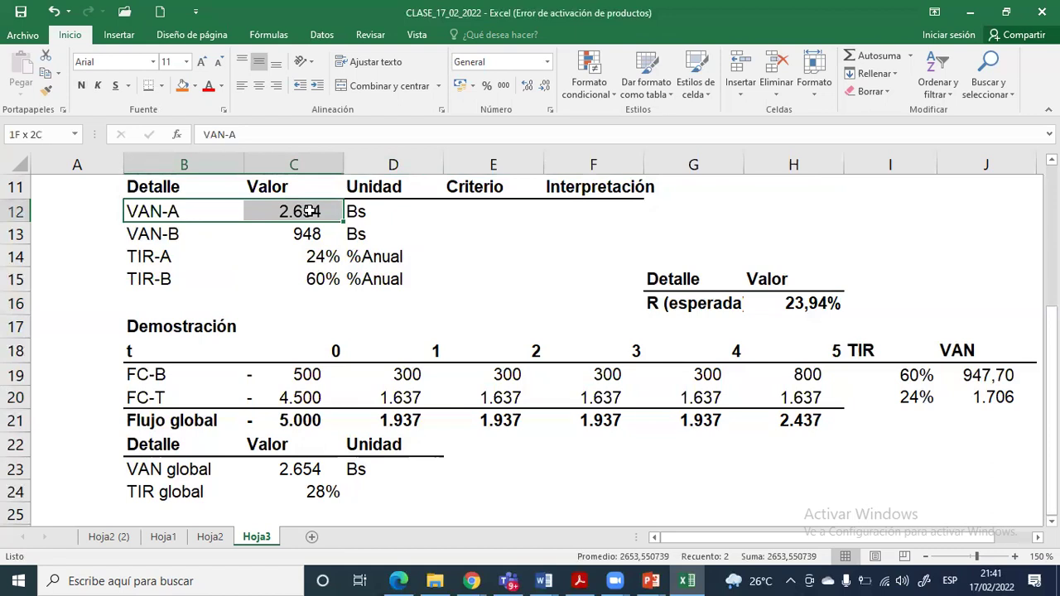
pyautogui.click(190, 397)
pyautogui.moveTo(251, 391); pyautogui.dragTo(791, 393)
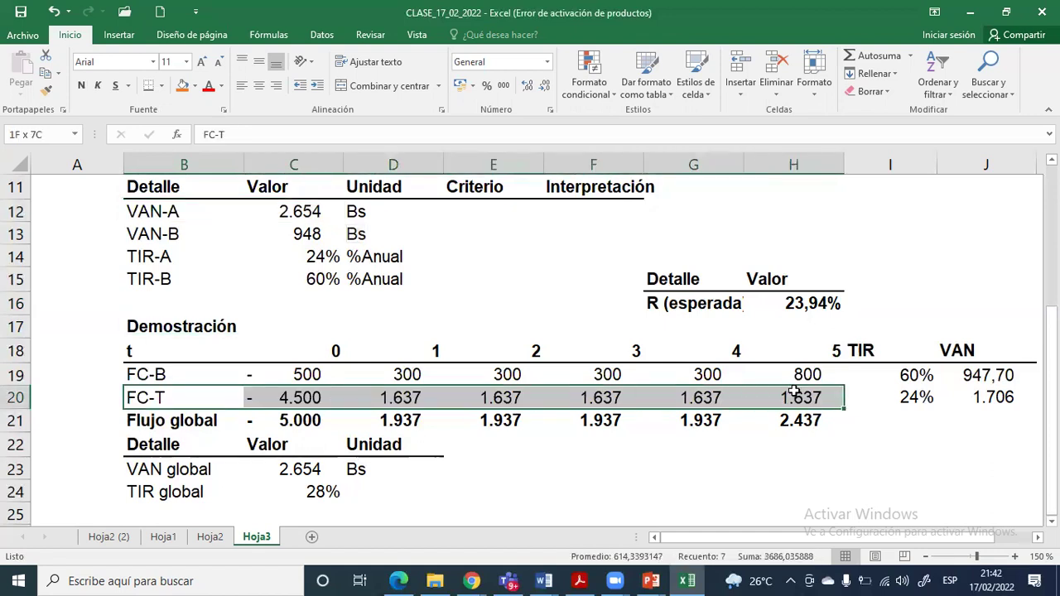
pyautogui.click(813, 308)
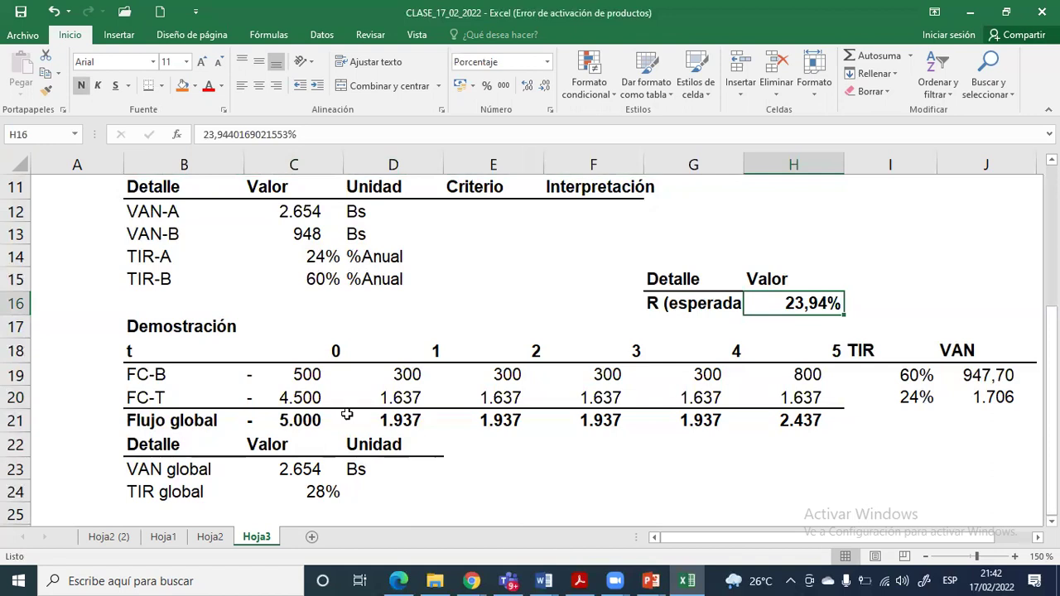
pyautogui.moveTo(129, 398); pyautogui.dragTo(731, 398)
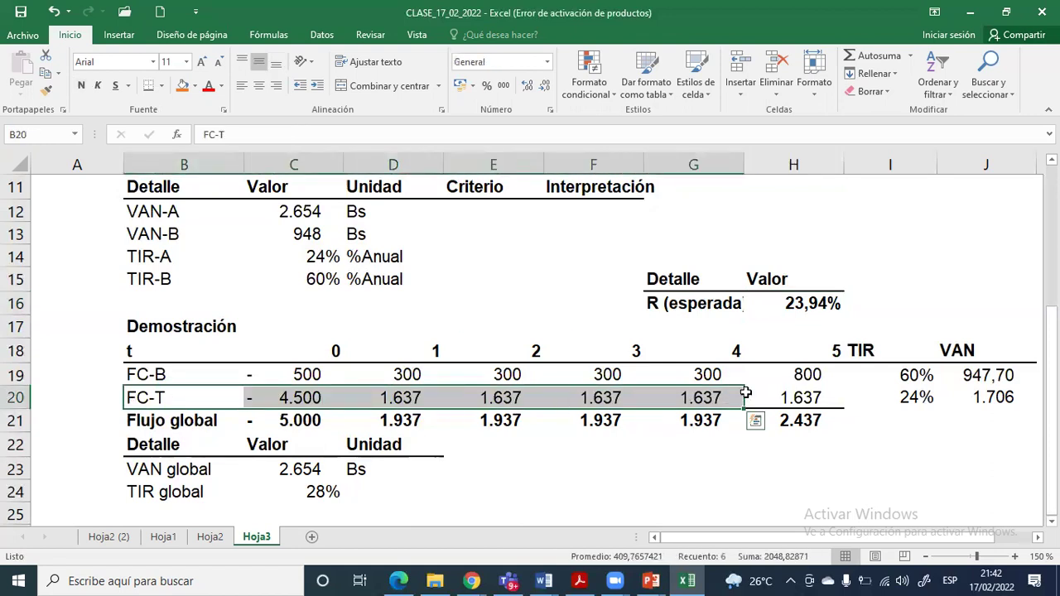
# Set the expected return R in H16 to 25%
pyautogui.click(818, 304)
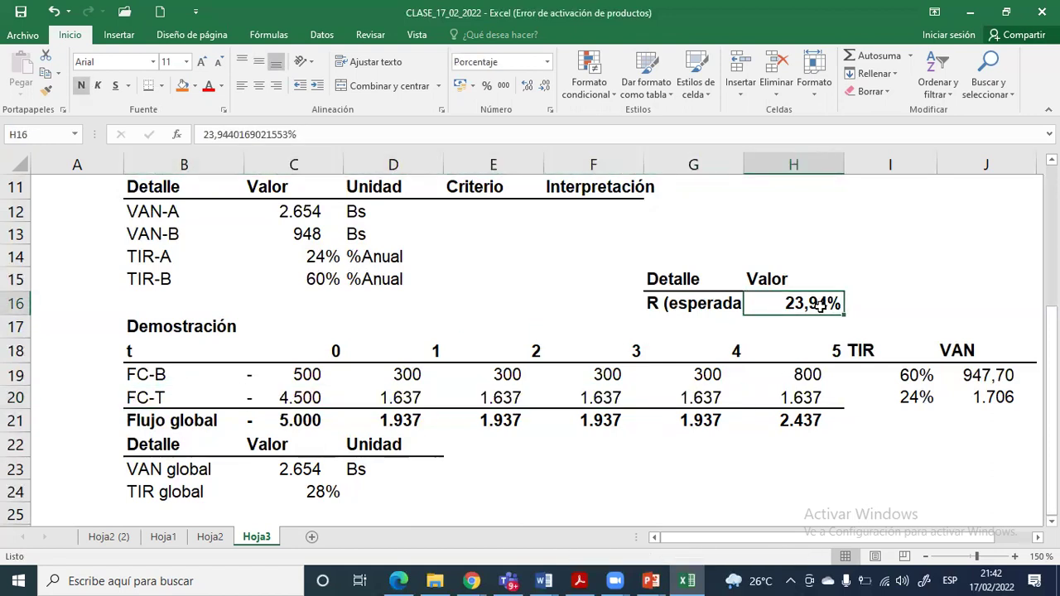
pyautogui.write('25')
pyautogui.press('Return')
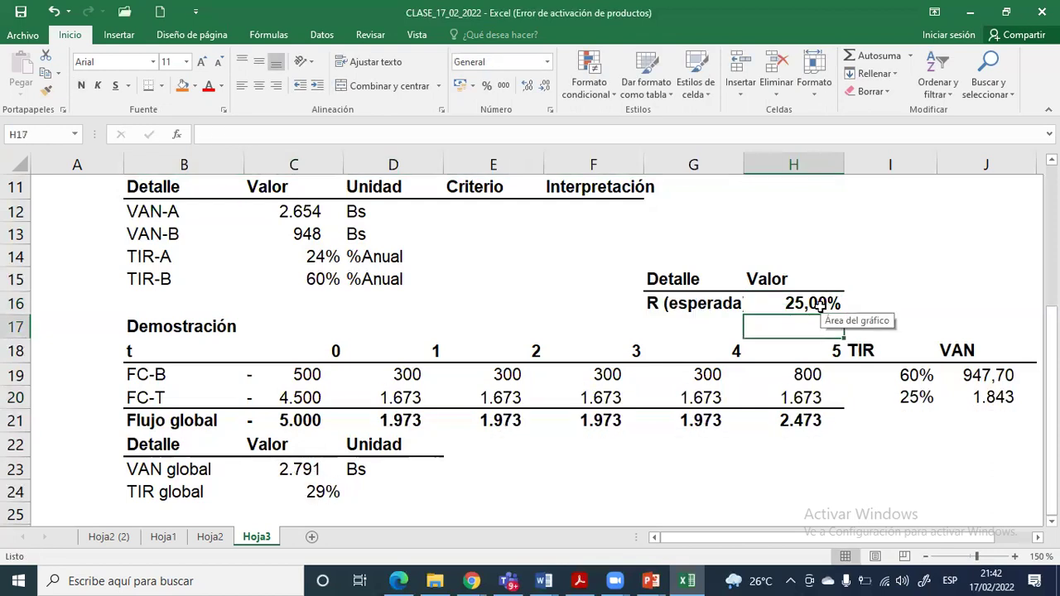
# Review project B's results and the FC-T flows in row 20 alongside the VAN global in C23 and the expected return R
pyautogui.click(142, 370)
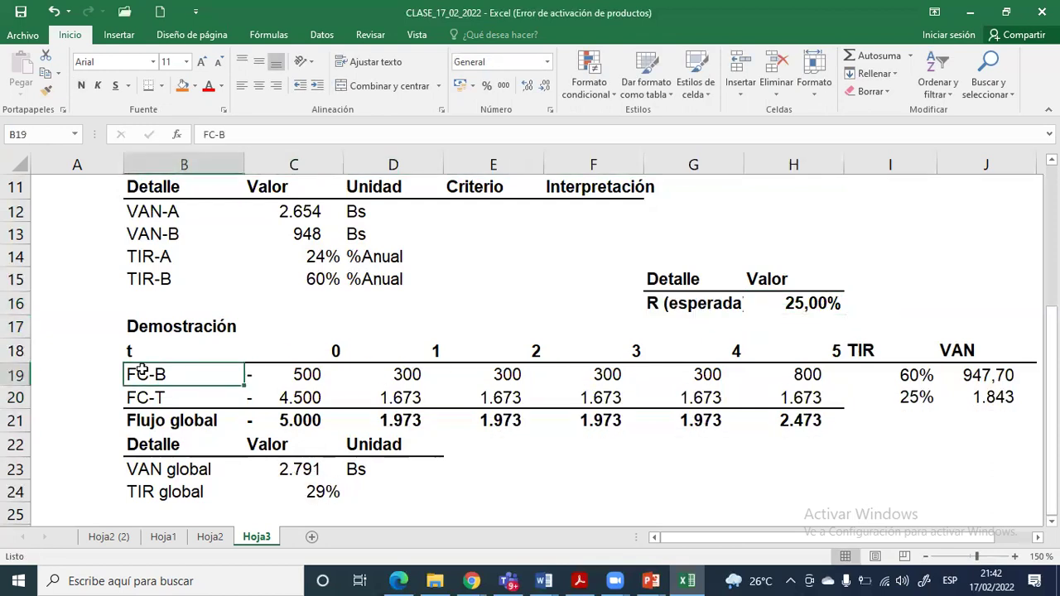
pyautogui.click(156, 279)
pyautogui.click(151, 239)
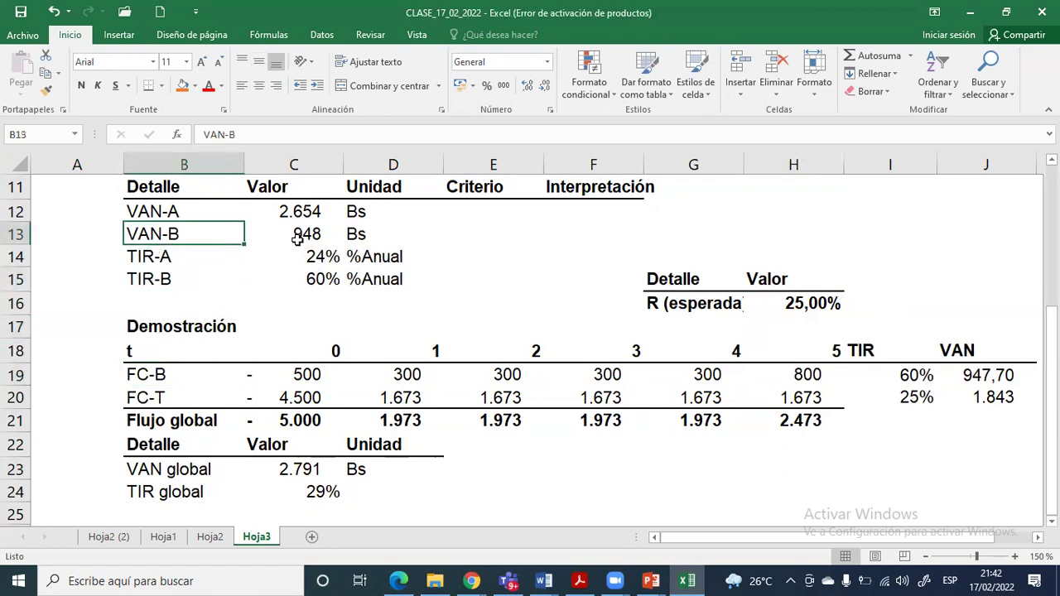
pyautogui.moveTo(296, 240); pyautogui.dragTo(377, 236)
pyautogui.click(186, 395)
pyautogui.moveTo(186, 395); pyautogui.dragTo(778, 399)
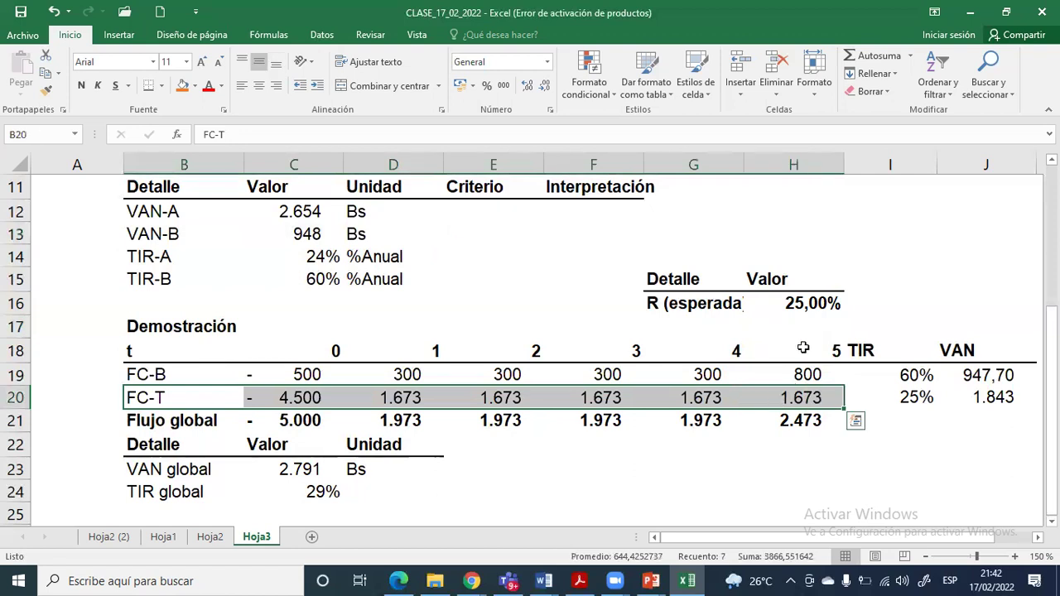
pyautogui.click(288, 468)
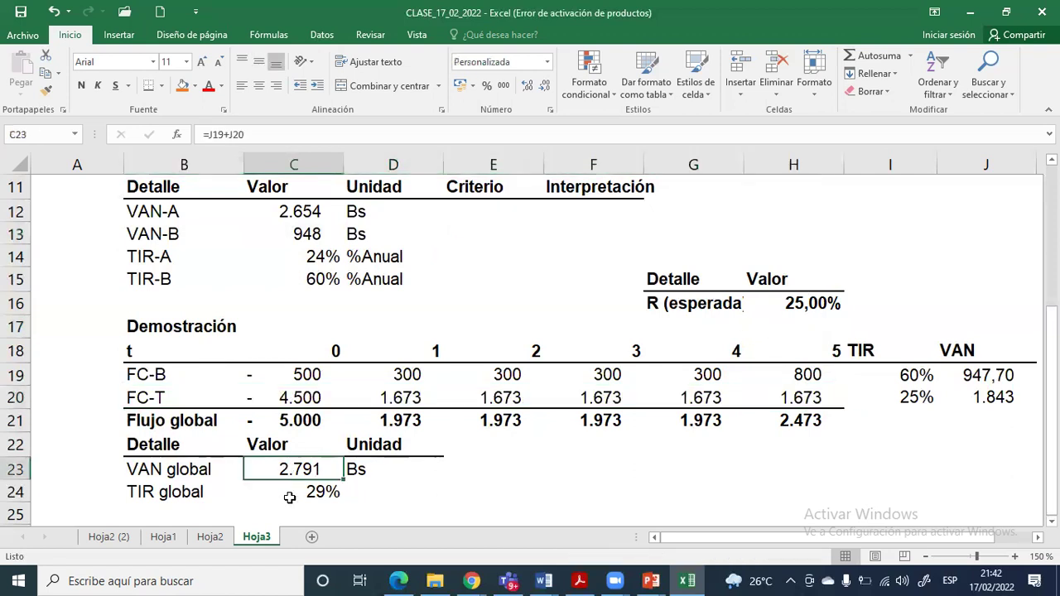
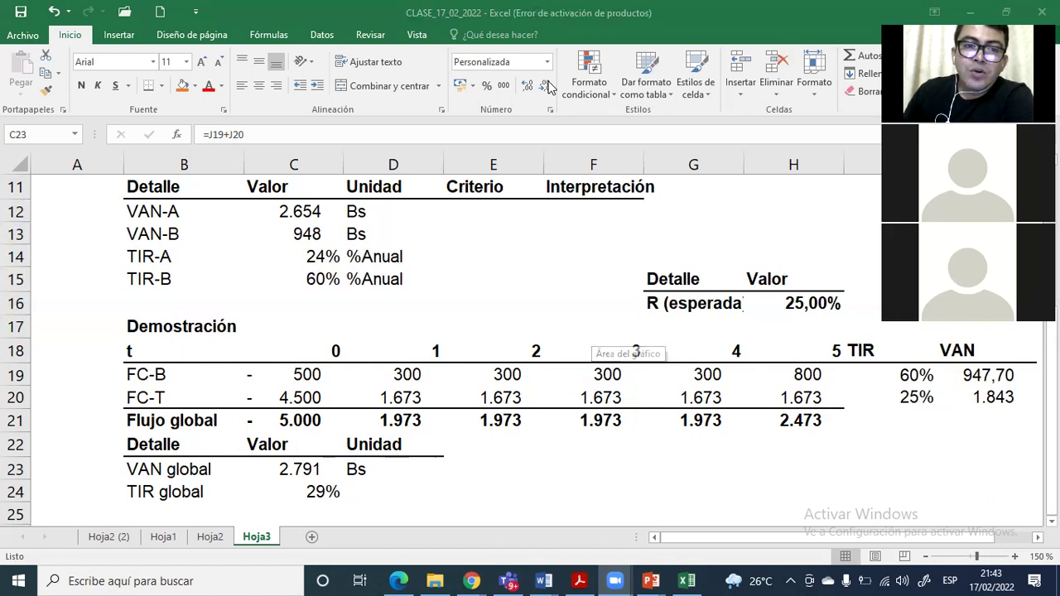
pyautogui.moveTo(687, 304); pyautogui.dragTo(782, 305)
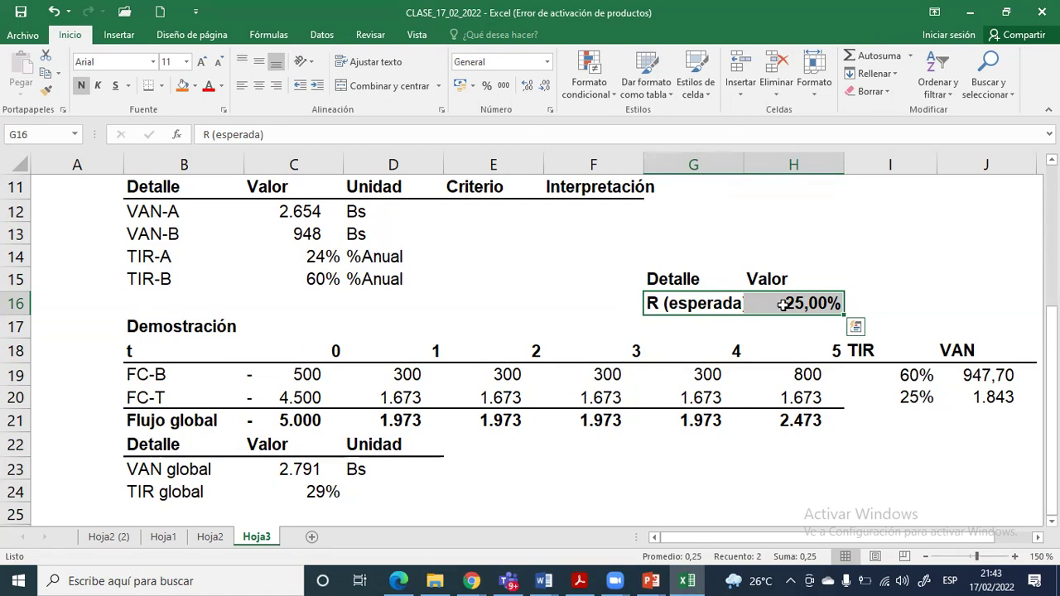
pyautogui.click(432, 351)
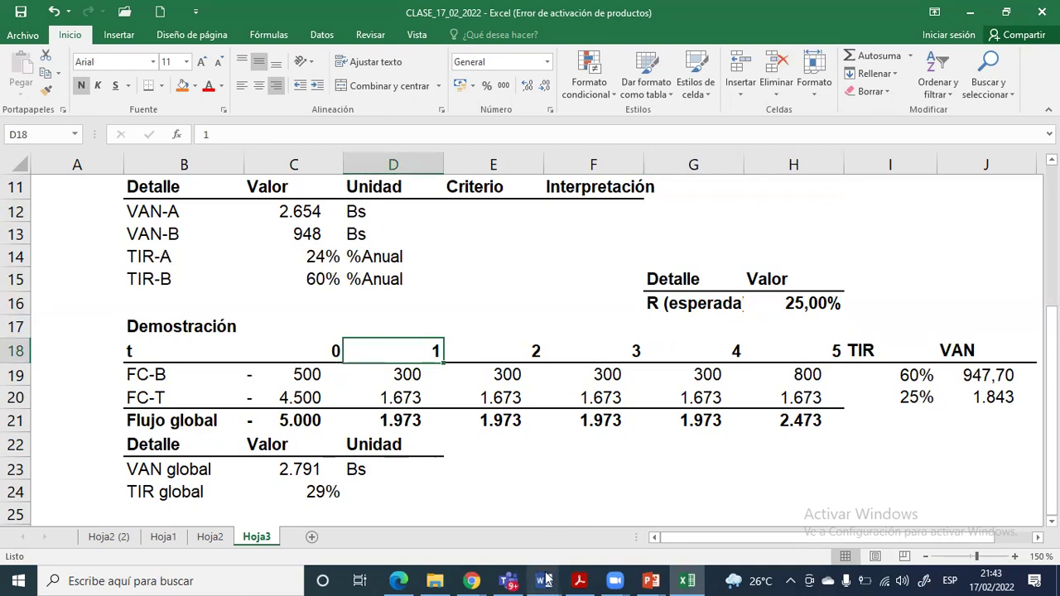
# Switch to the Word document VAN vs TIR and view problem 04 on financing or investment above problem 05
pyautogui.moveTo(545, 579)
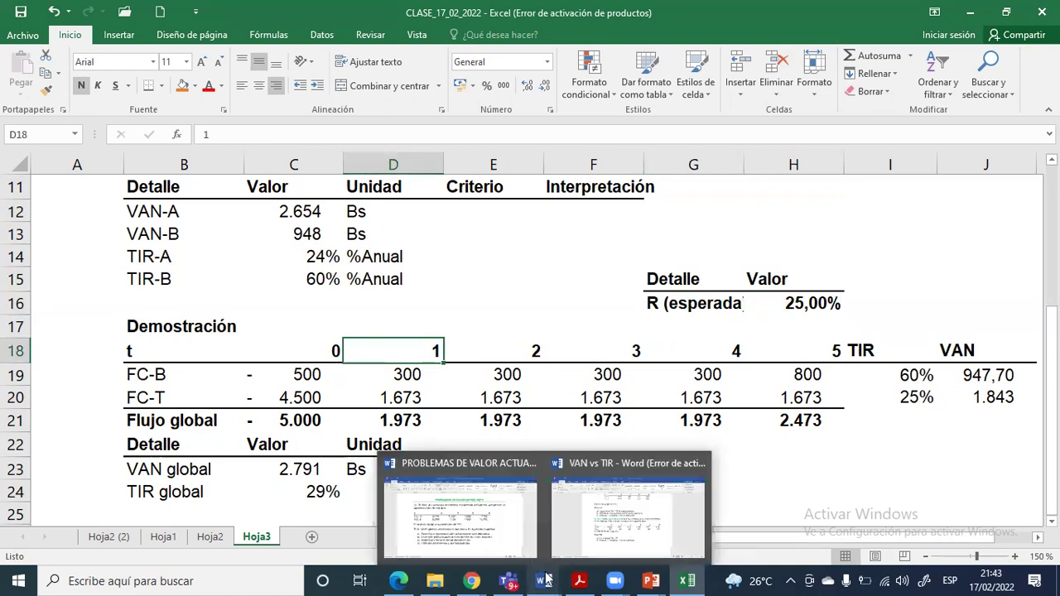
pyautogui.click(606, 491)
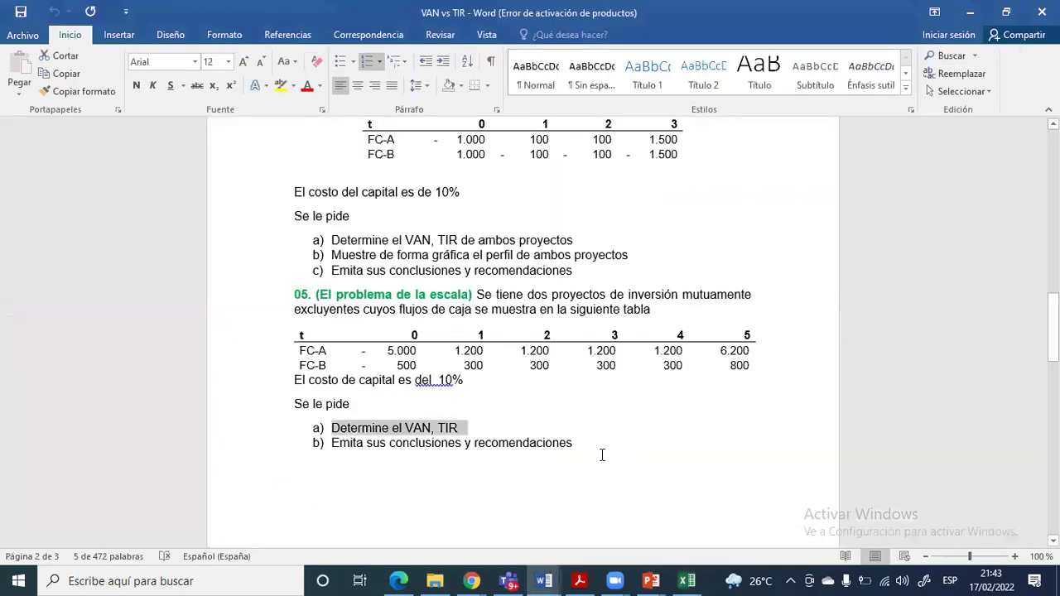
pyautogui.scroll(3, 601, 455)
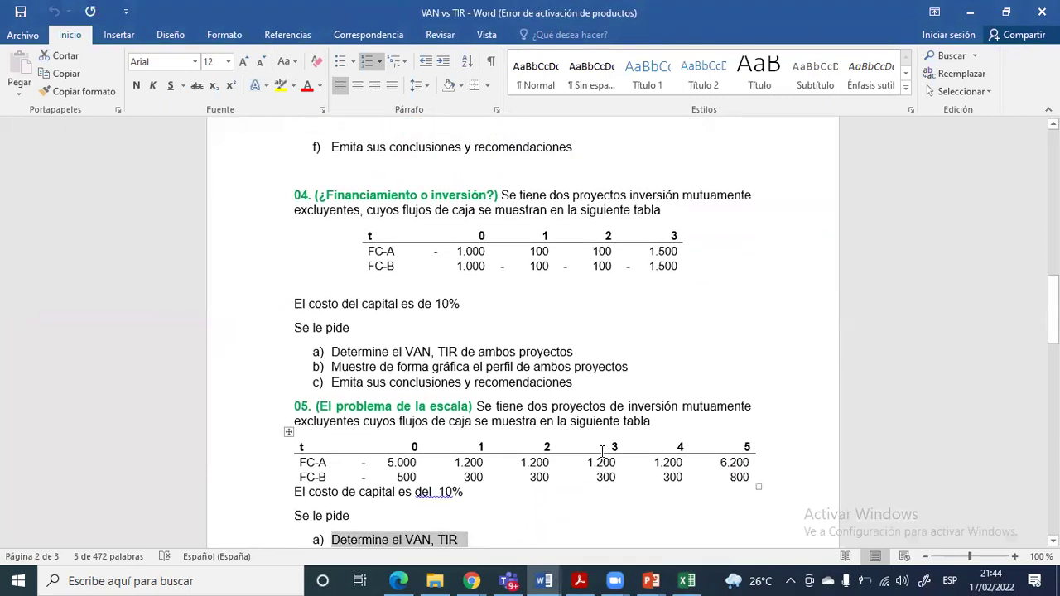
# Copy the FC-A and FC-B cash flow table of problem 04 into cell B3 of a new sheet in the Excel workbook
pyautogui.scroll(1, 602, 455)
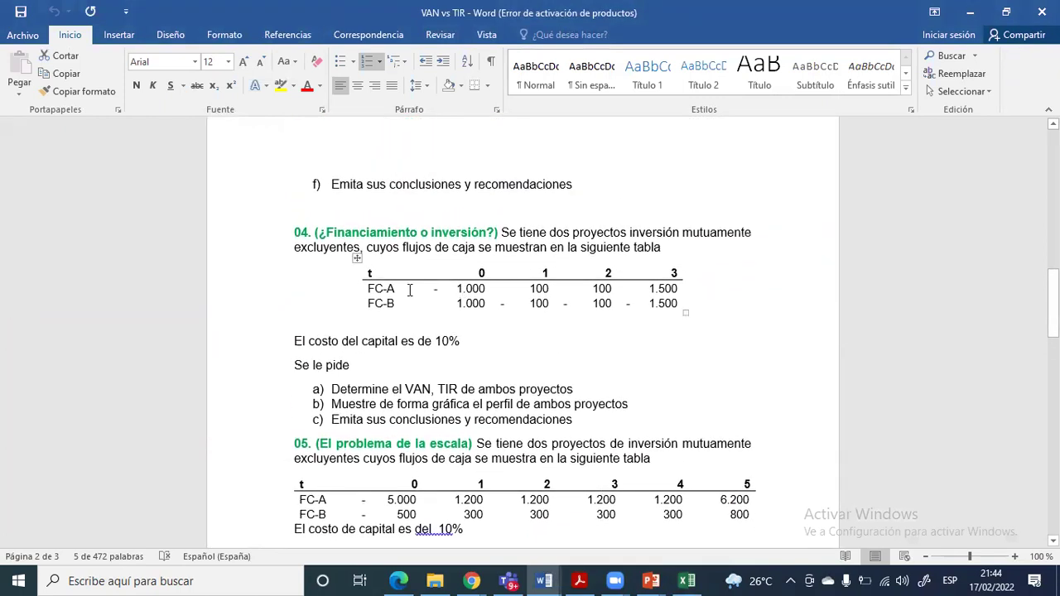
pyautogui.click(356, 259)
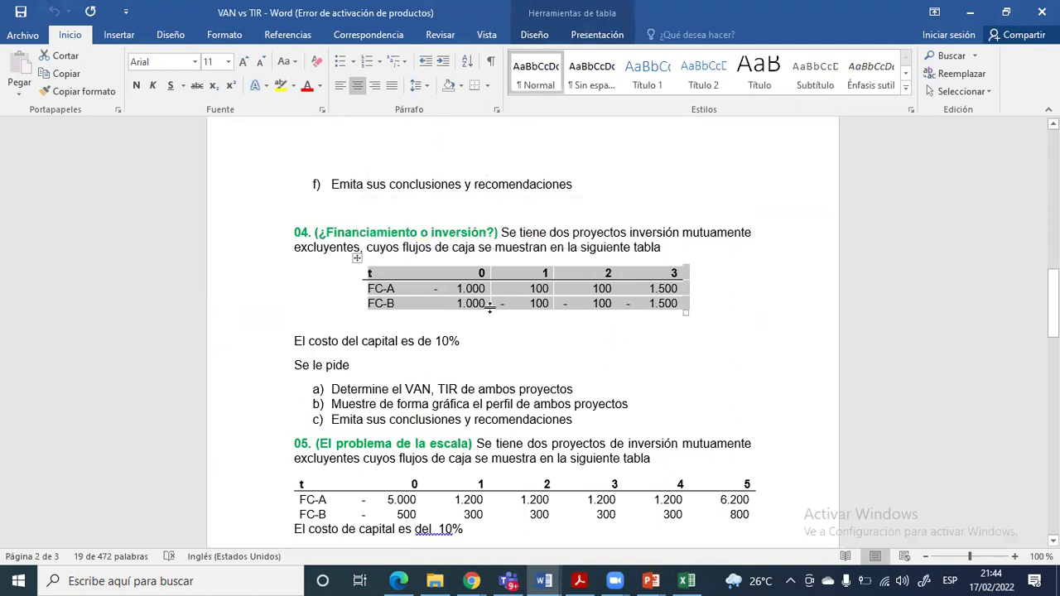
pyautogui.click(687, 581)
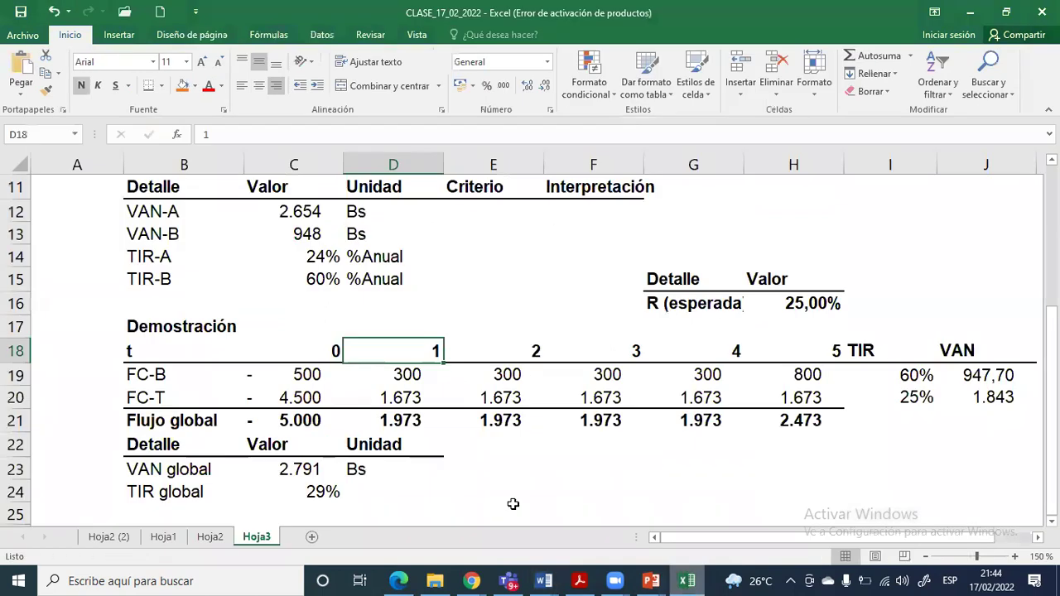
pyautogui.click(311, 536)
pyautogui.click(123, 201)
pyautogui.write('t\t0\t1\t2\t3 FC-A\t-1.000\t100\t100\t1.500 FC-B\t1.000\t-100\t-100\t-1.500')
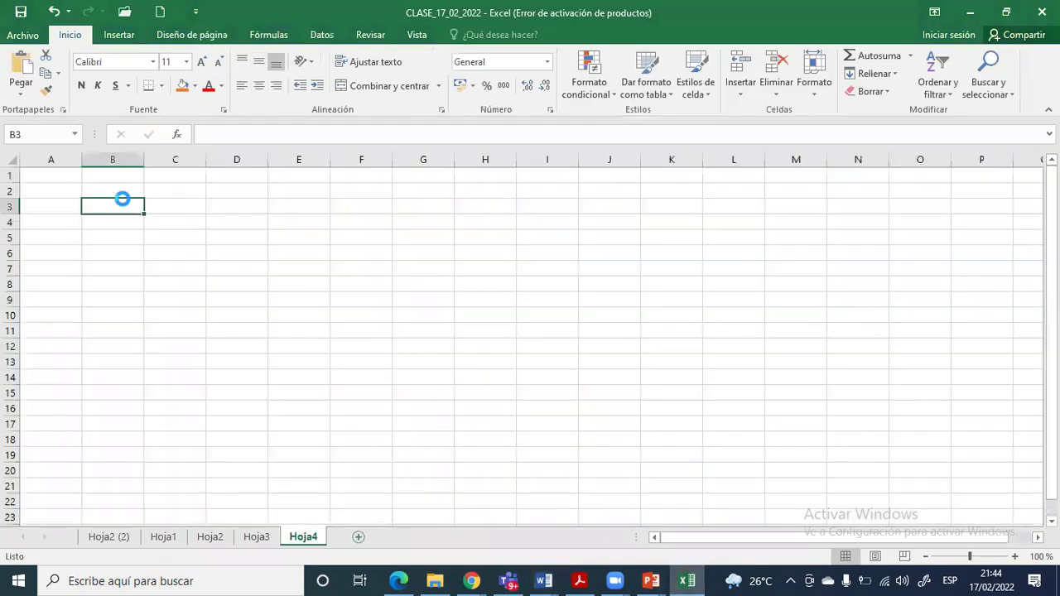
# Extend the header row's bottom border to cells G3 and H3
pyautogui.click(1013, 557)
pyautogui.click(1014, 556)
pyautogui.click(1013, 556)
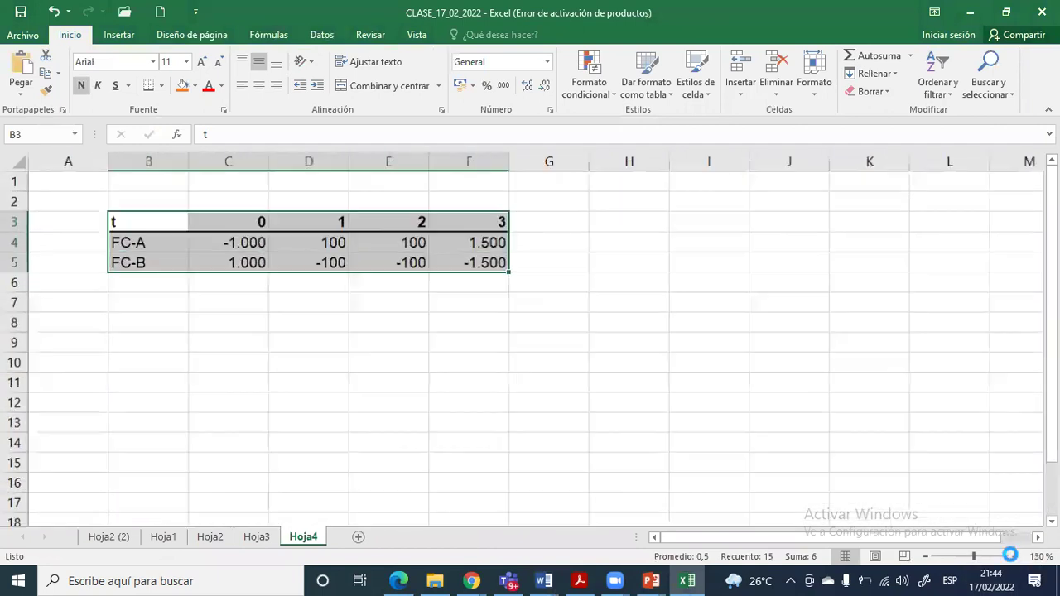
pyautogui.click(1013, 556)
pyautogui.click(1014, 556)
pyautogui.click(1013, 557)
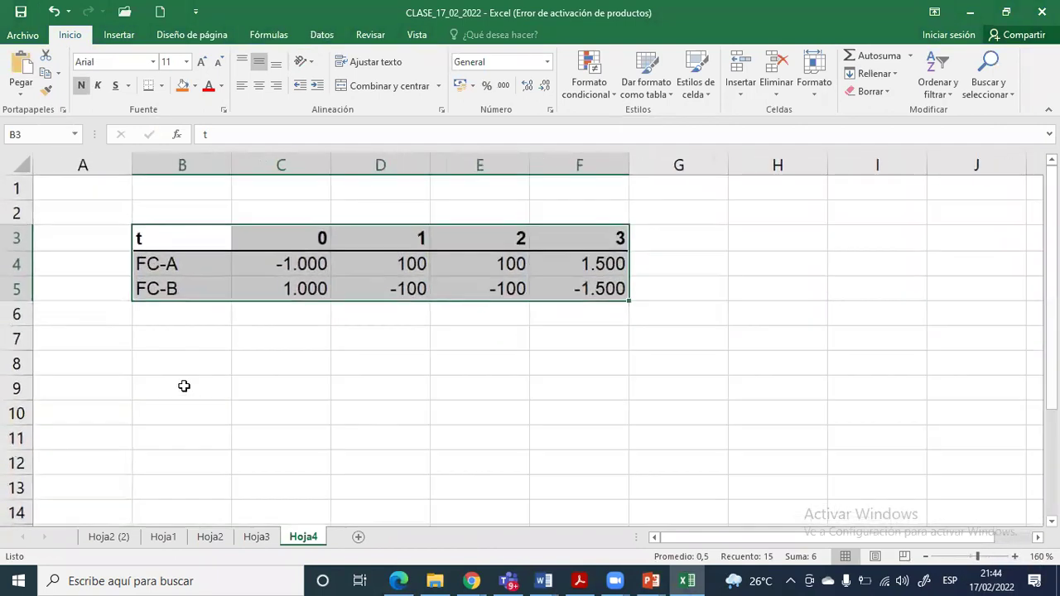
pyautogui.click(191, 358)
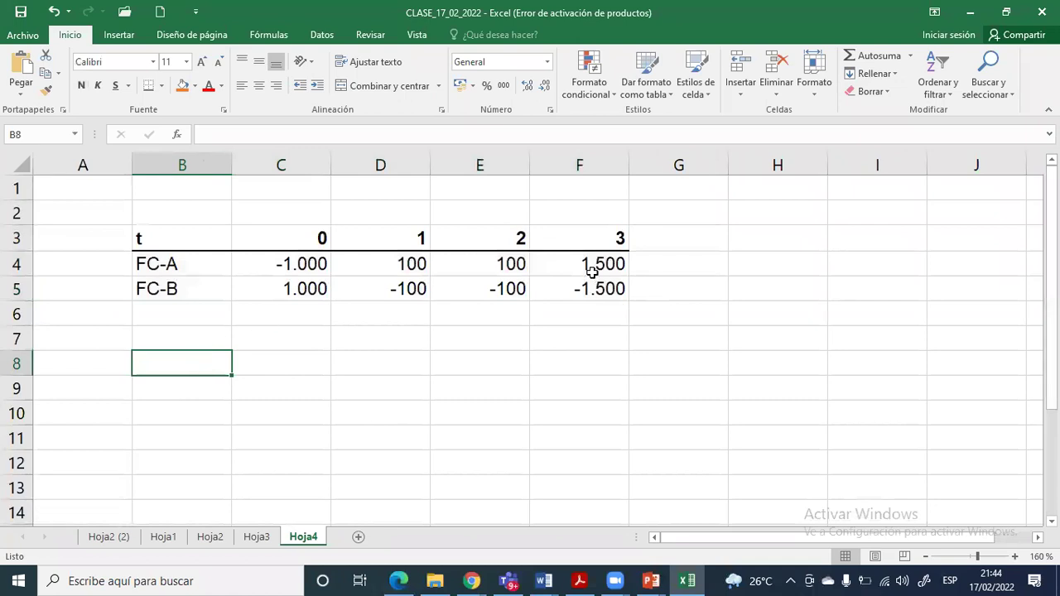
pyautogui.click(649, 241)
pyautogui.click(148, 85)
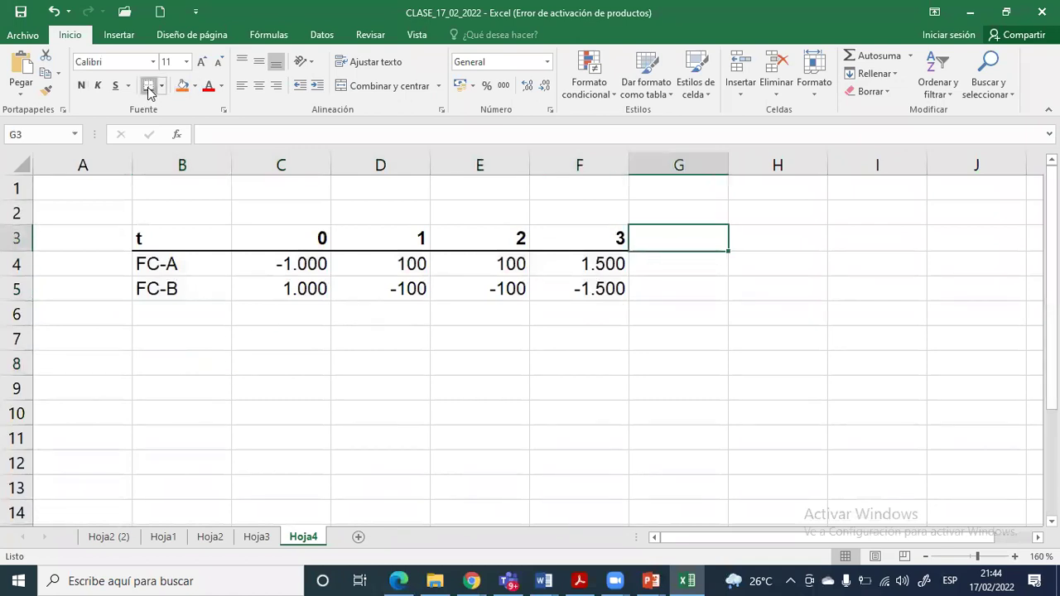
pyautogui.click(778, 236)
pyautogui.click(148, 85)
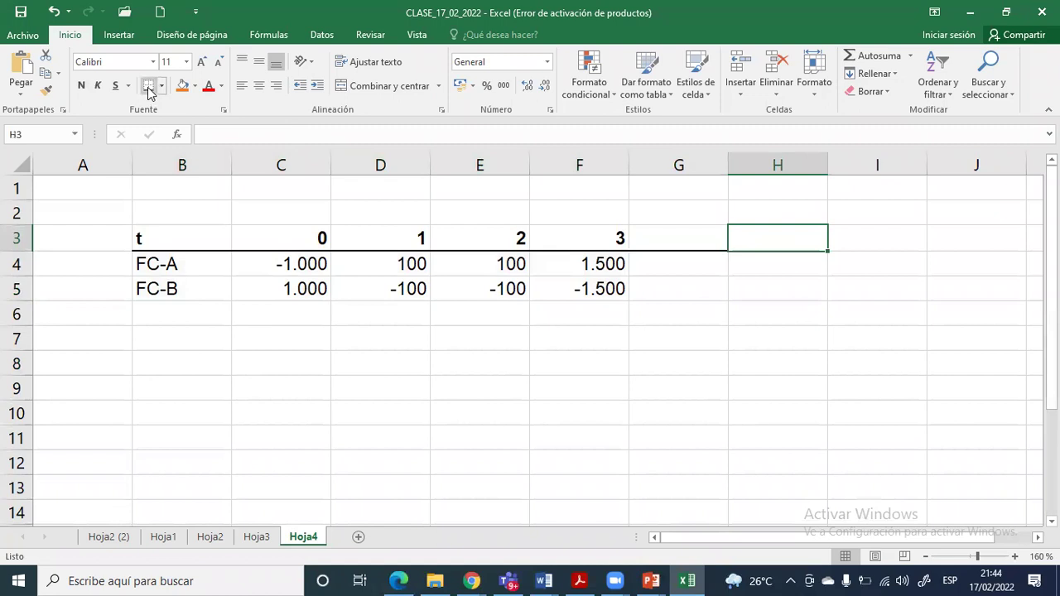
# Enter the label K= in B7 and the cost of capital 10% in C7
pyautogui.click(192, 334)
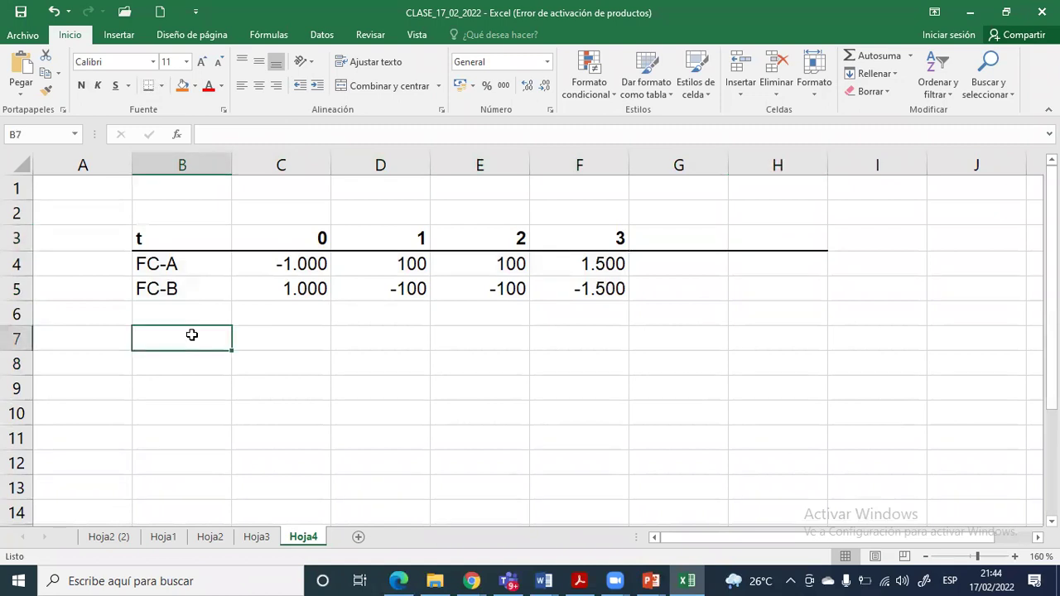
pyautogui.write('K=')
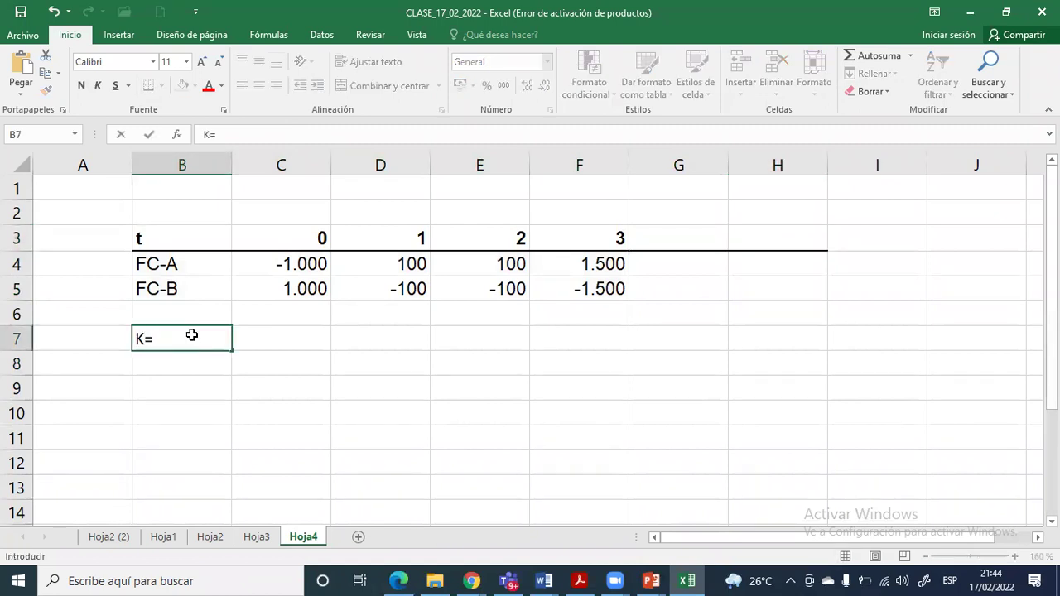
pyautogui.press('Tab')
pyautogui.write('10%')
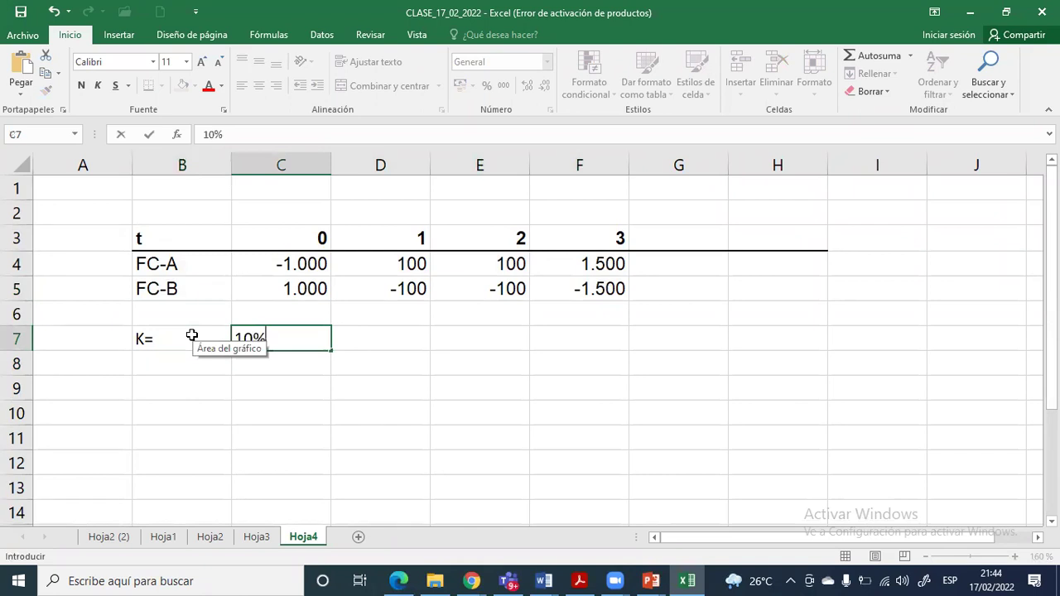
pyautogui.press('Return')
# Examine project A's cash flows for periods 0 to 3 in C4:F4
pyautogui.press('Right')
pyautogui.press('Up')
pyautogui.press('Left')
pyautogui.press('Up')
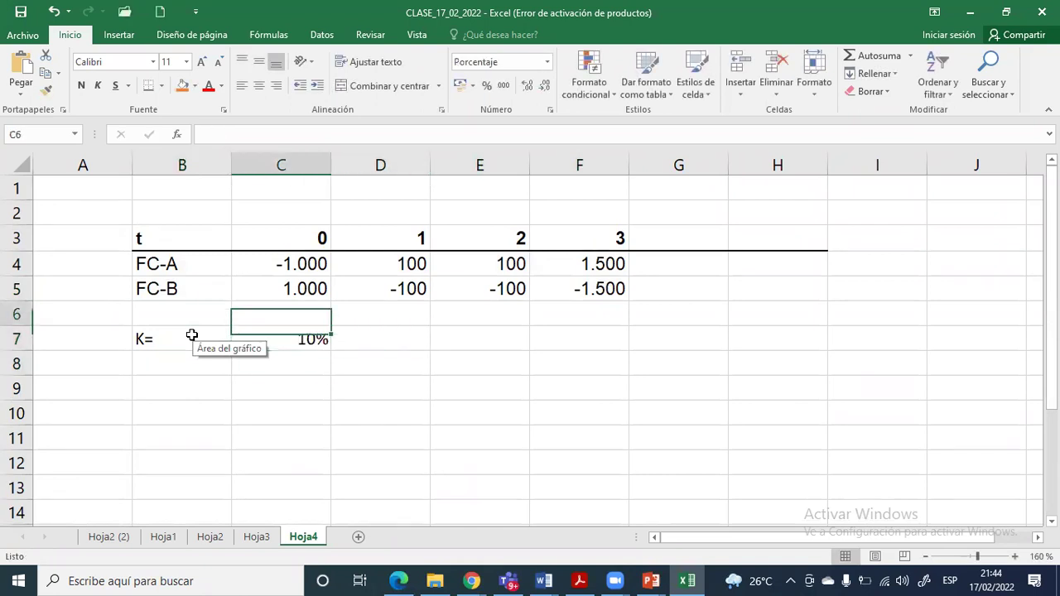
pyautogui.press('Up')
pyautogui.press('Up')
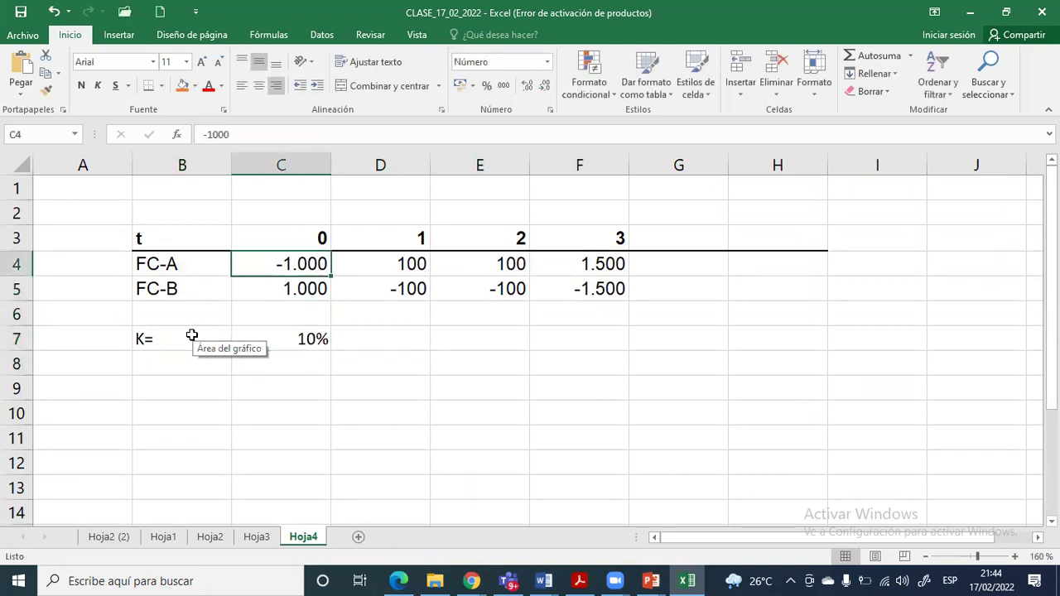
pyautogui.hotkey('shift', 'Right')
pyautogui.hotkey('shift', 'Right')
pyautogui.hotkey('shift', 'Right')
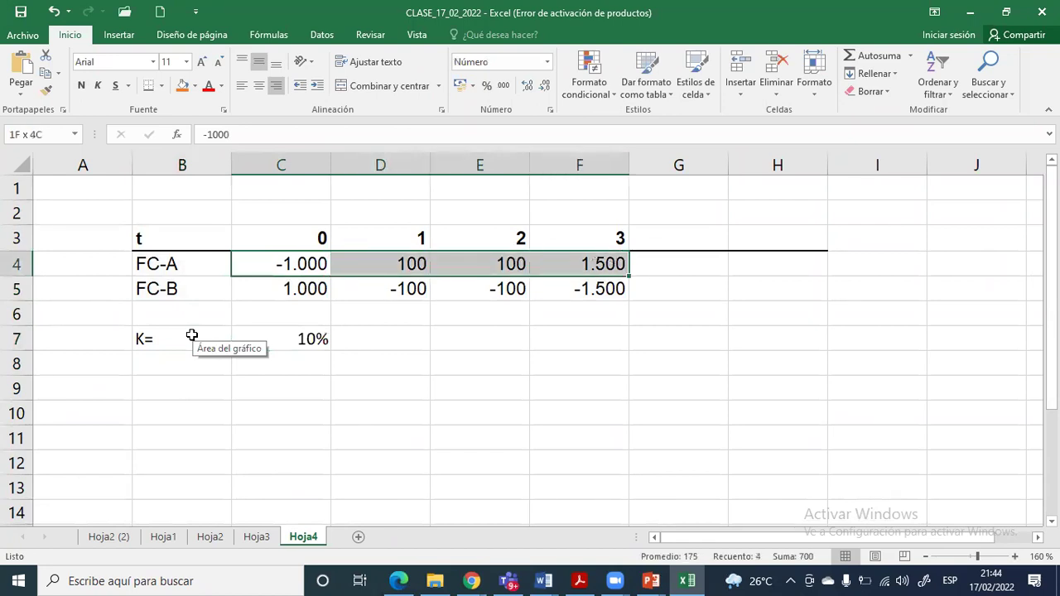
# Examine project B's cash flows in row 5, comparing the initial amount with those of periods 1 to 3
pyautogui.press('Down')
pyautogui.hotkey('shift', 'Right')
pyautogui.hotkey('shift', 'Right')
pyautogui.hotkey('shift', 'Right')
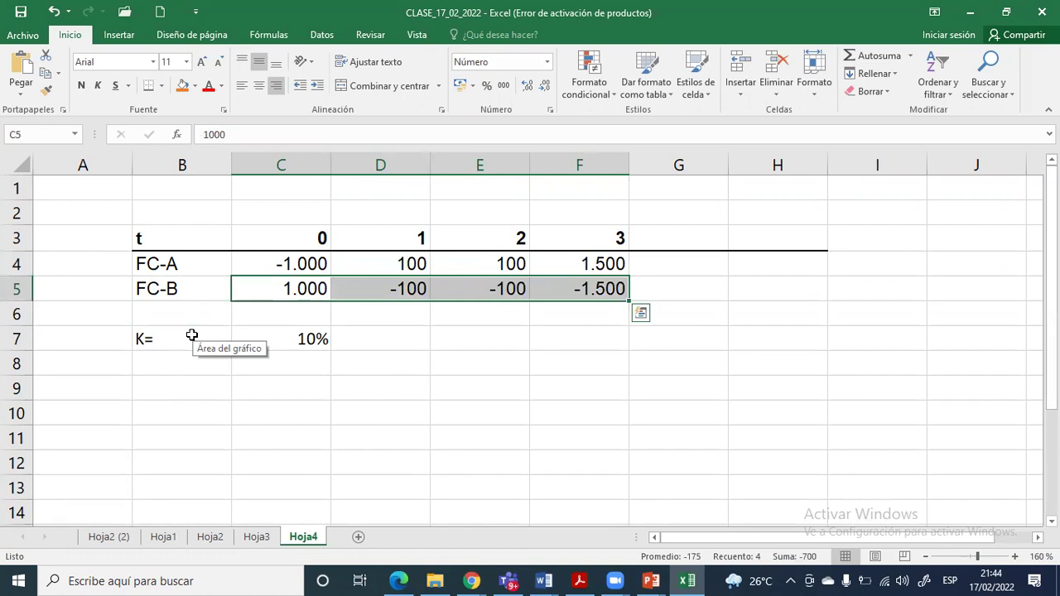
pyautogui.press('Left')
pyautogui.press('Right')
pyautogui.press('Right')
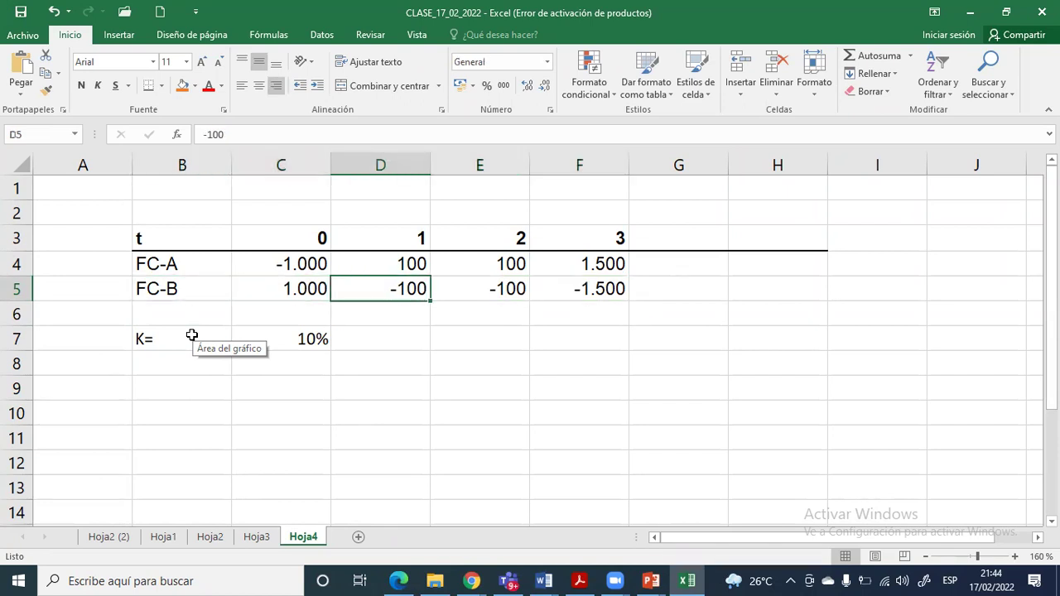
pyautogui.hotkey('shift', 'Right')
pyautogui.hotkey('shift', 'Right')
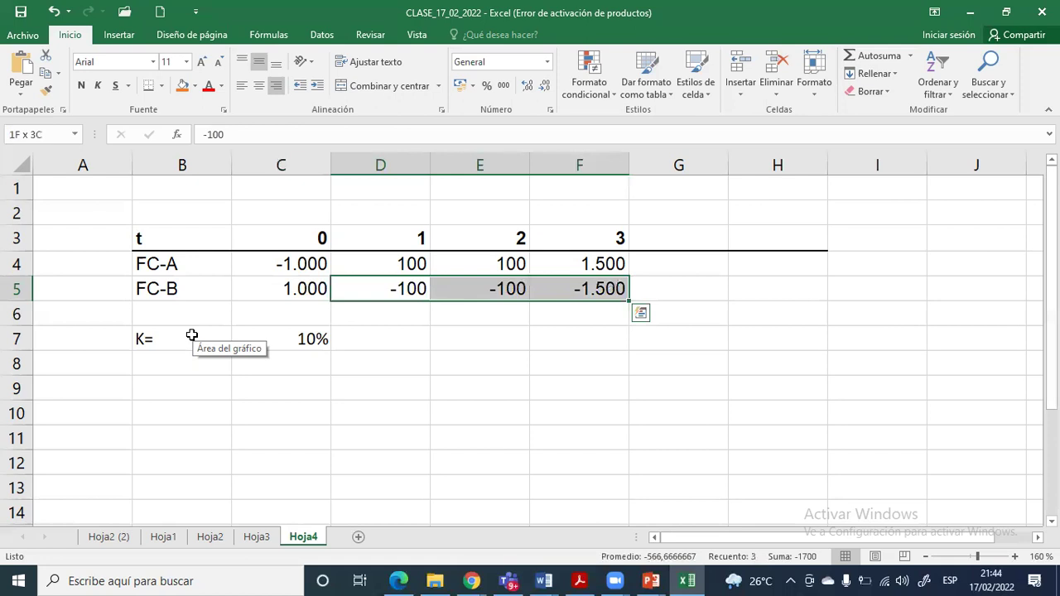
pyautogui.hotkey('shift', 'Left')
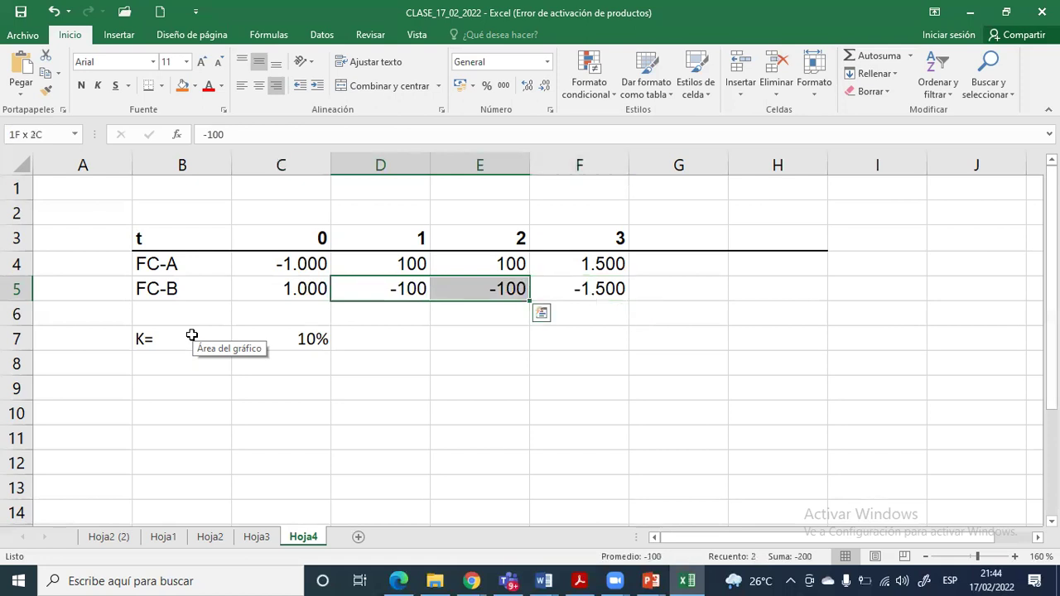
# Sketch a green timeline arrow below the table labelled 0, 1, 2 and 3, with an upward arrow and circled $ at period 0
pyautogui.scroll(-1, 249, 313)
pyautogui.scroll(1, 274, 293)
pyautogui.scroll(-1, 493, 281)
pyautogui.scroll(1, 485, 284)
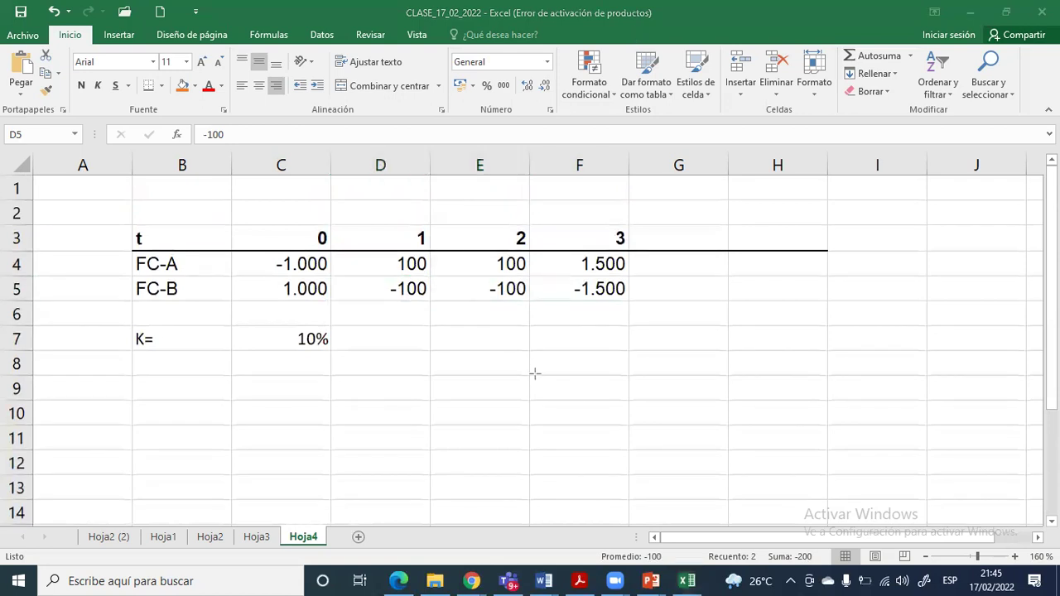
pyautogui.moveTo(526, 375); pyautogui.dragTo(906, 376)
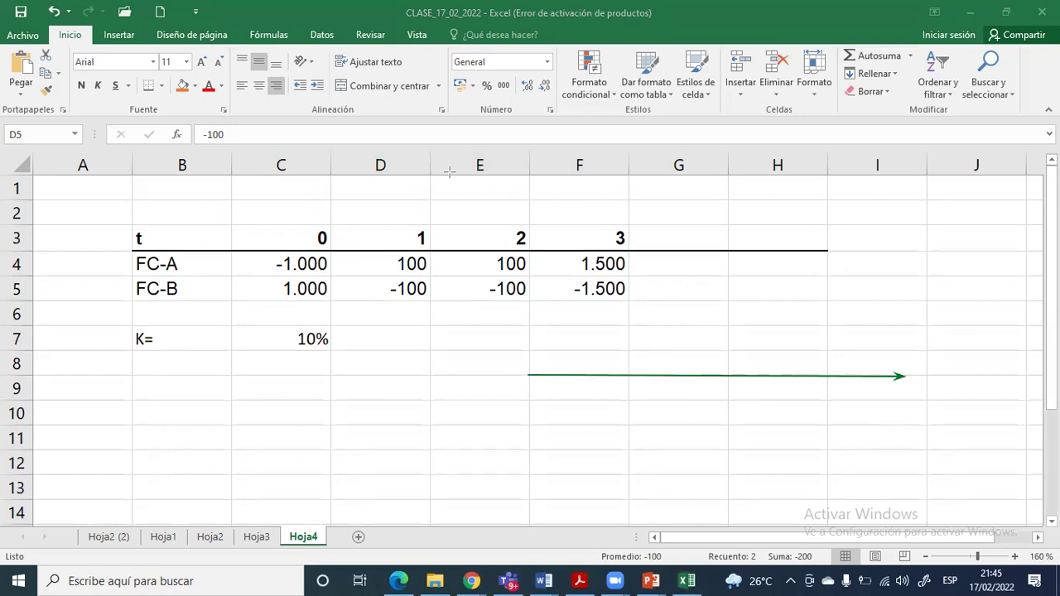
pyautogui.moveTo(526, 385)
pyautogui.mouseDown()
pyautogui.moveTo(535, 395)
pyautogui.moveTo(535, 385)
pyautogui.mouseUp()
pyautogui.moveTo(629, 384); pyautogui.dragTo(630, 399)
pyautogui.moveTo(725, 385); pyautogui.dragTo(738, 397)
pyautogui.moveTo(822, 383); pyautogui.dragTo(827, 398)
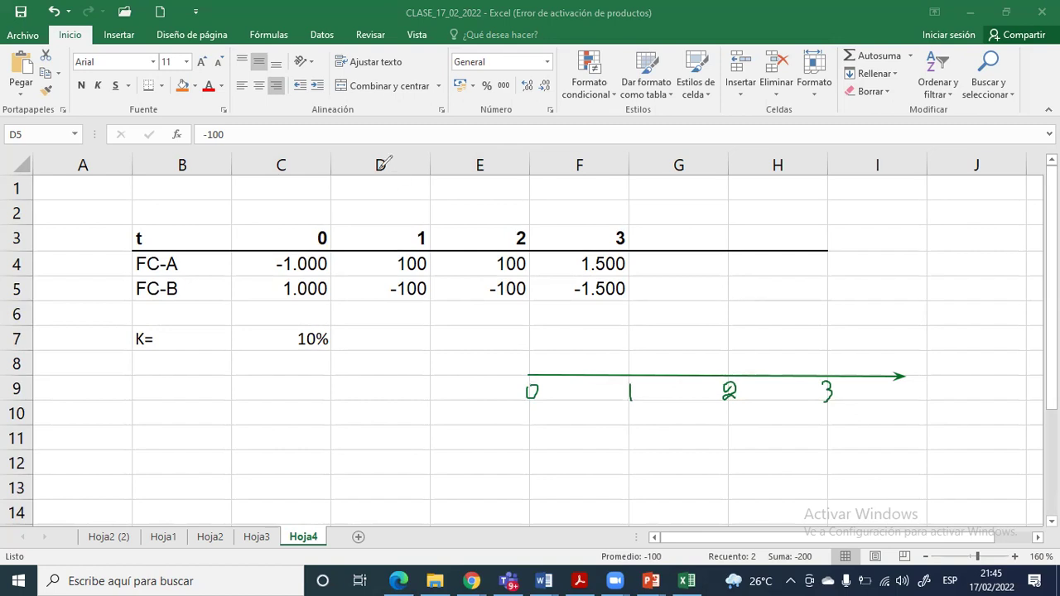
pyautogui.moveTo(532, 372); pyautogui.dragTo(534, 304)
pyautogui.moveTo(539, 271)
pyautogui.mouseDown()
pyautogui.moveTo(534, 293)
pyautogui.moveTo(520, 278)
pyautogui.moveTo(535, 296)
pyautogui.moveTo(539, 253)
pyautogui.moveTo(542, 280)
pyautogui.mouseUp()
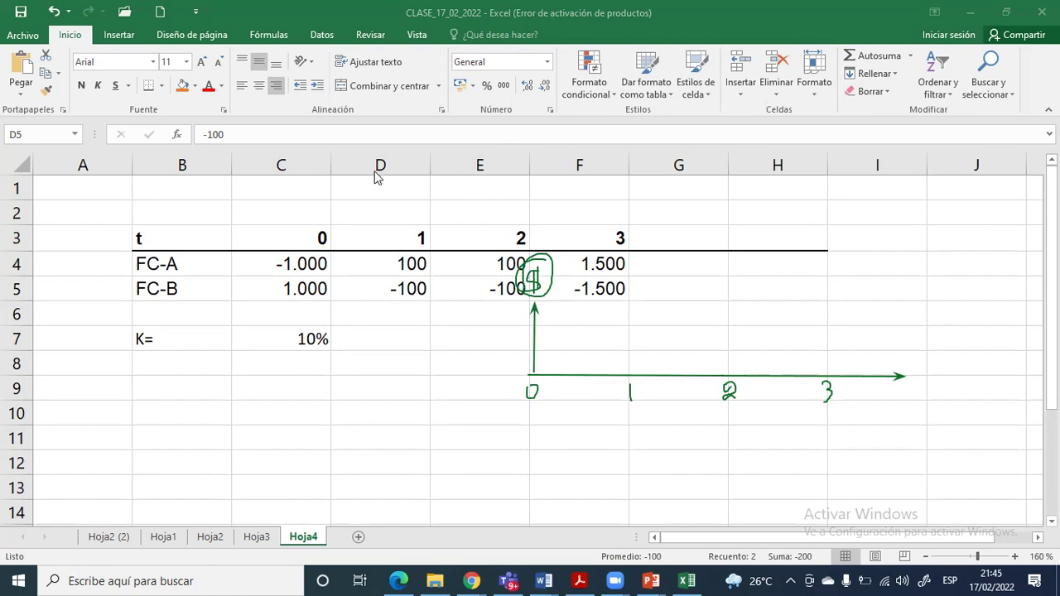
# Sketch downward arrows with $ signs at periods 1, 2 and 3 of the timeline, and erase the whole drawing
pyautogui.moveTo(631, 375); pyautogui.dragTo(631, 426)
pyautogui.moveTo(730, 376)
pyautogui.mouseDown()
pyautogui.moveTo(730, 429)
pyautogui.moveTo(735, 415)
pyautogui.mouseUp()
pyautogui.moveTo(830, 377); pyautogui.dragTo(830, 422)
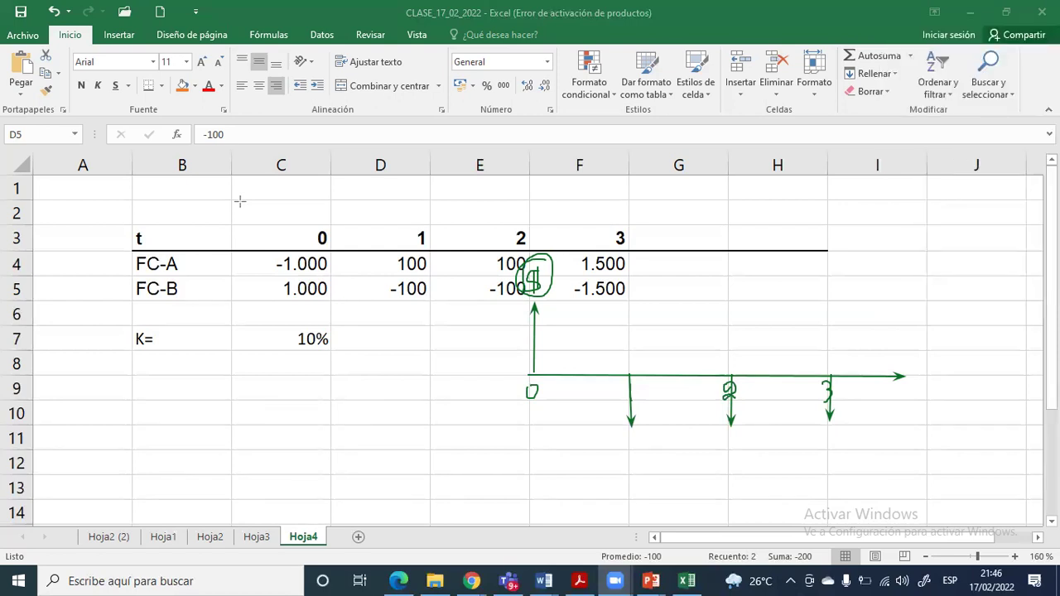
pyautogui.moveTo(636, 438); pyautogui.dragTo(629, 467)
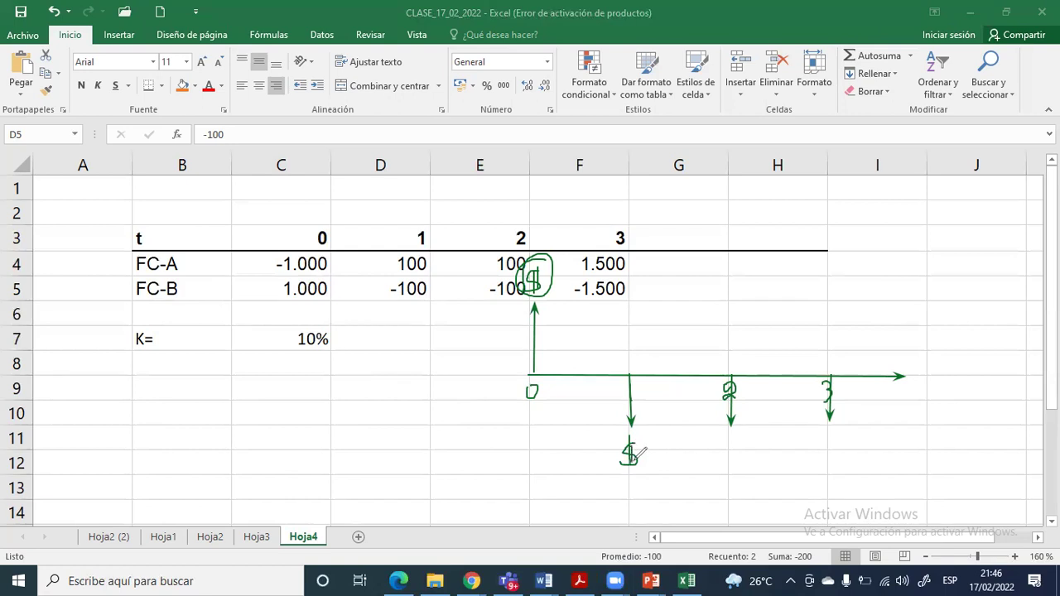
pyautogui.moveTo(730, 441); pyautogui.dragTo(732, 462)
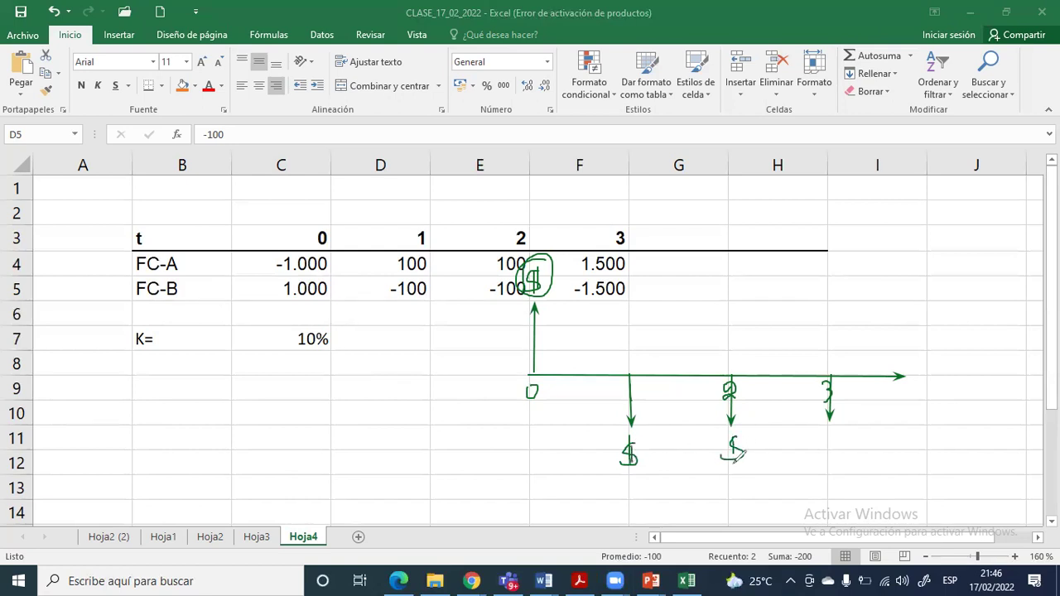
pyautogui.moveTo(837, 428)
pyautogui.mouseDown()
pyautogui.moveTo(828, 457)
pyautogui.moveTo(840, 444)
pyautogui.moveTo(840, 457)
pyautogui.mouseUp()
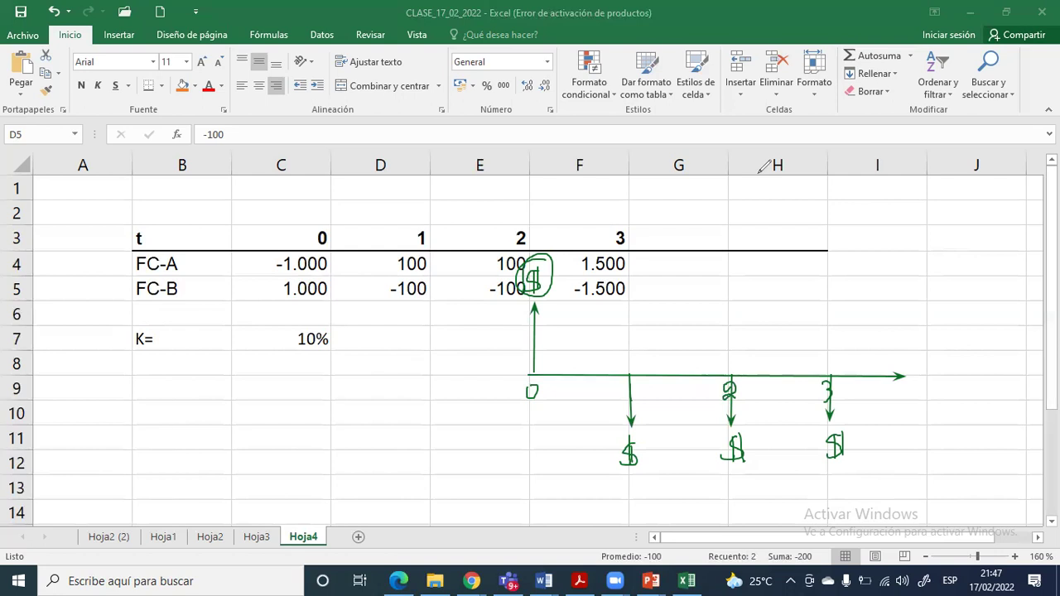
pyautogui.press('e')
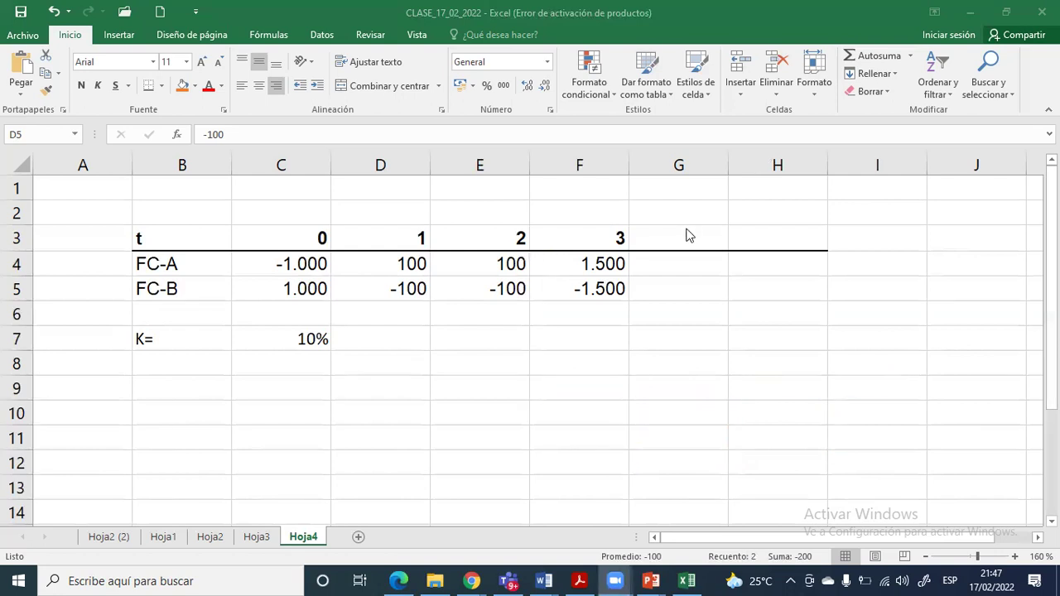
# Add the bold column heading TIR in G3
pyautogui.click(683, 237)
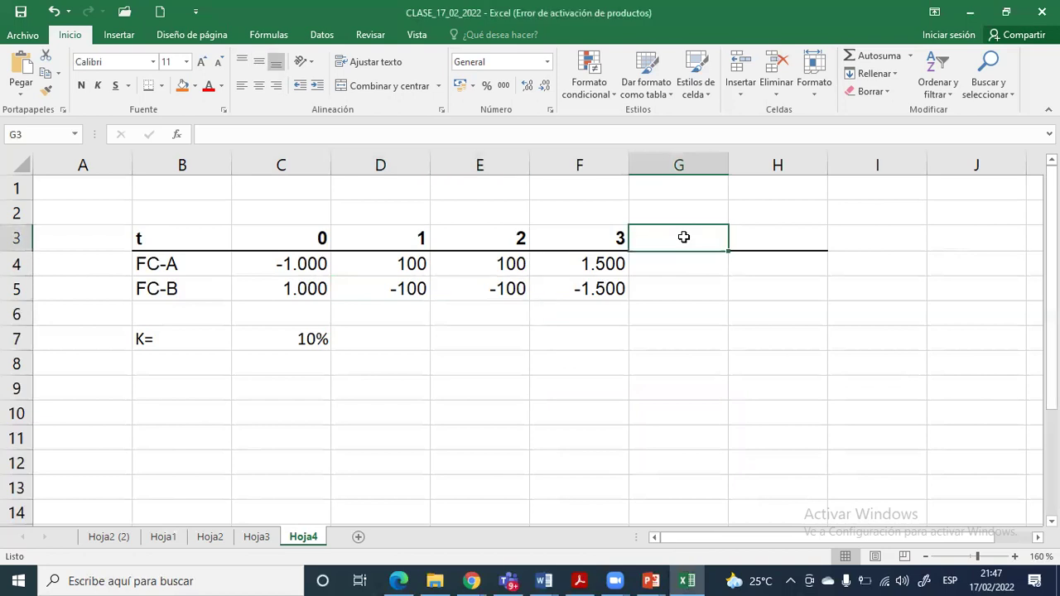
pyautogui.write('TIR')
pyautogui.press('Return')
pyautogui.click(684, 238)
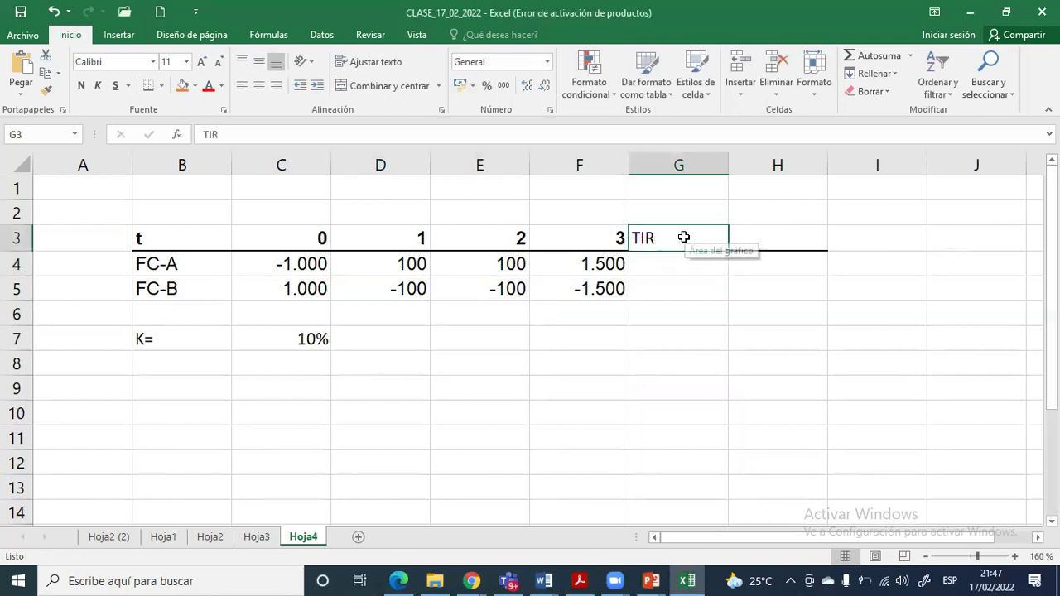
pyautogui.hotkey('ctrl', 'n')
pyautogui.press('Return')
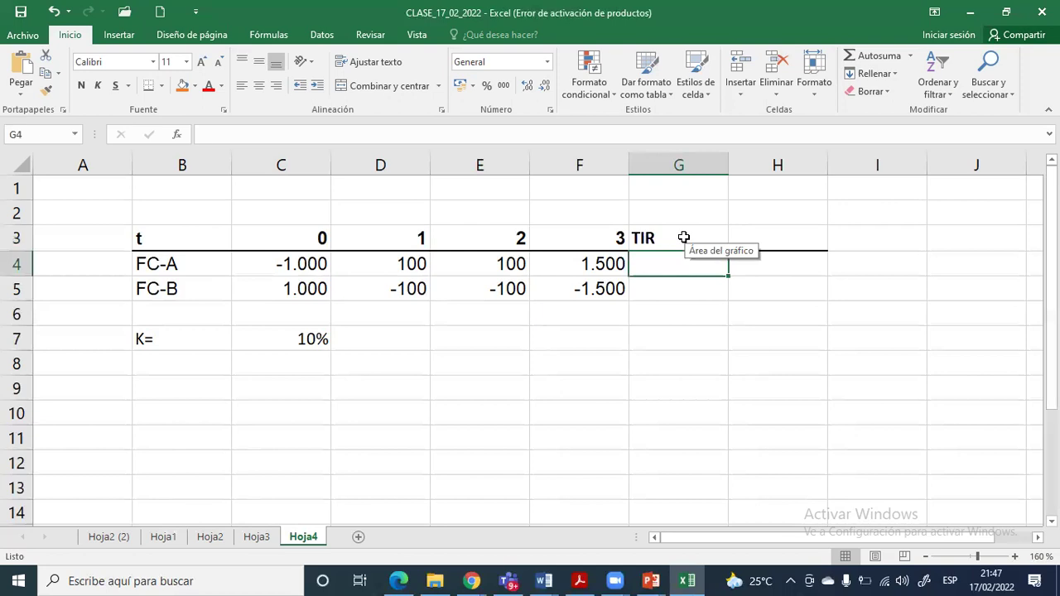
# Calculate project A's internal rate of return in G4 with =TIR(C4:F4)
pyautogui.write('=tor')
pyautogui.press('BackSpace')
pyautogui.press('BackSpace')
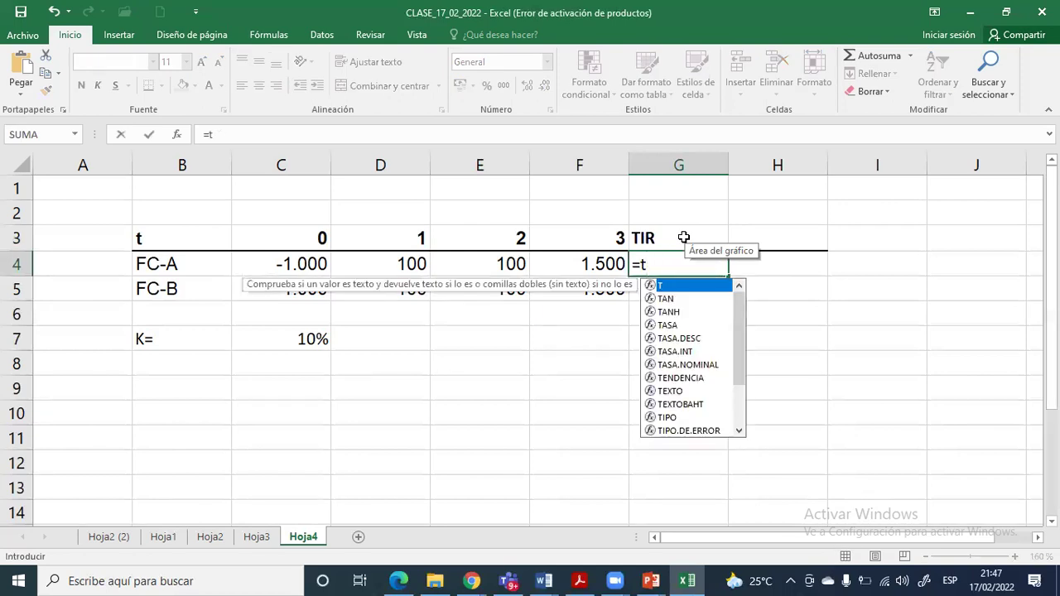
pyautogui.write('o')
pyautogui.press('BackSpace')
pyautogui.write('ir')
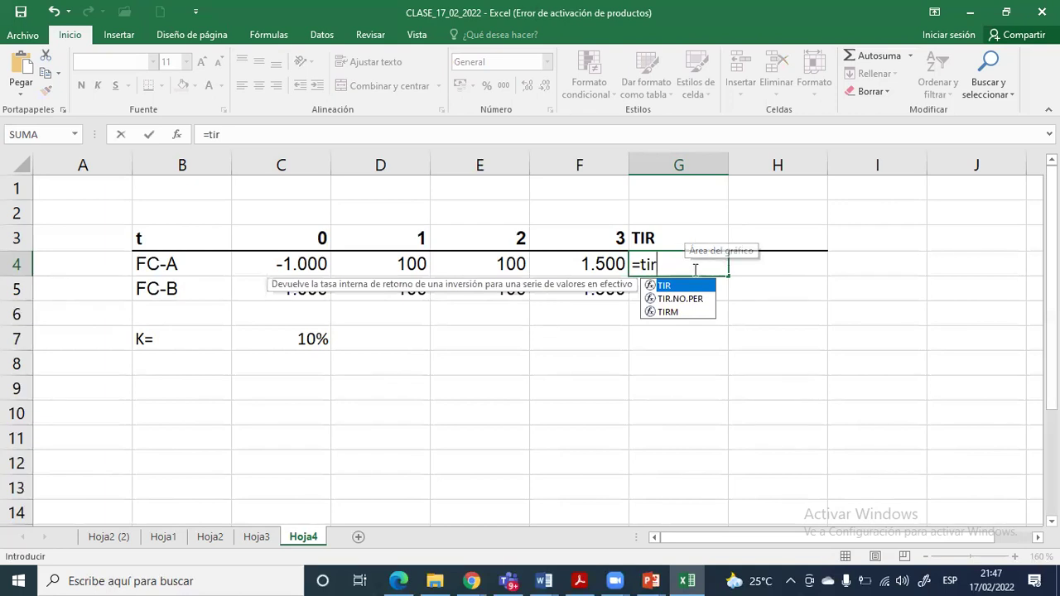
pyautogui.press('Tab')
pyautogui.moveTo(313, 265); pyautogui.dragTo(558, 266)
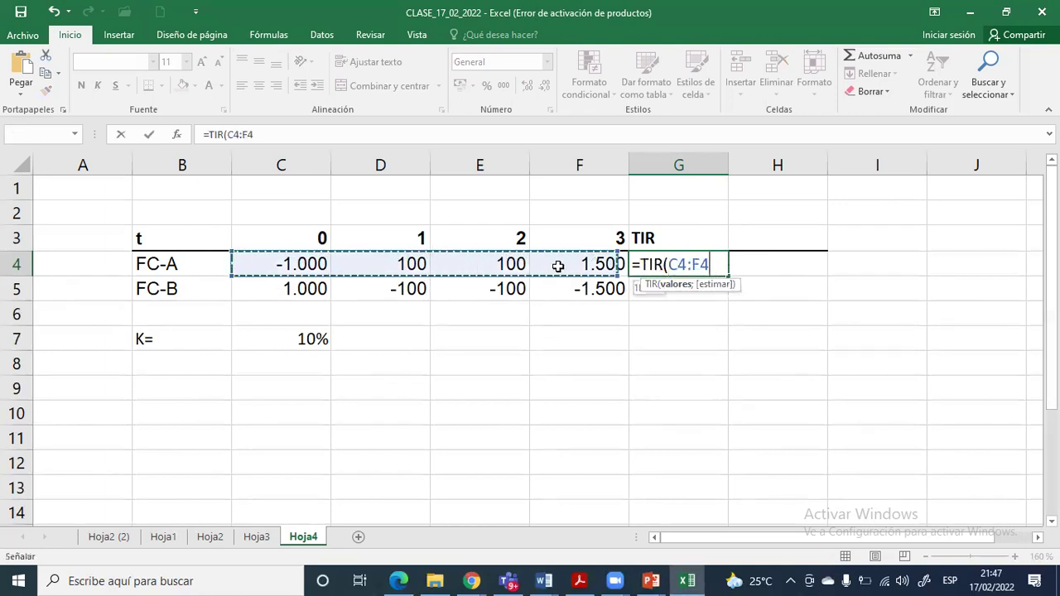
pyautogui.press('Return')
pyautogui.click(702, 266)
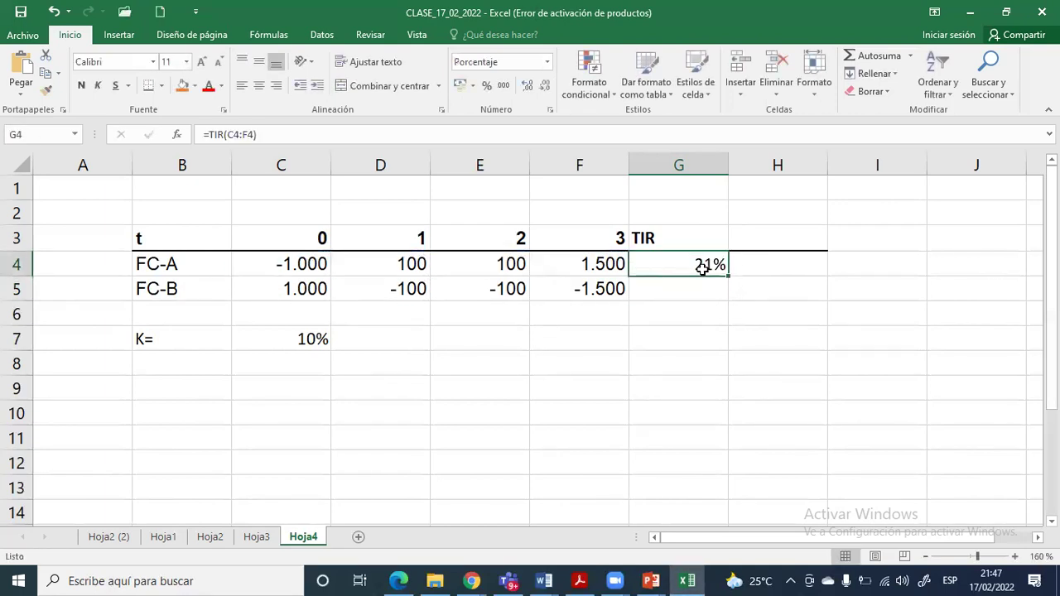
# Copy the TIR formula from G4 down to G5 and show both rates with two decimals
pyautogui.moveTo(728, 275); pyautogui.dragTo(727, 296)
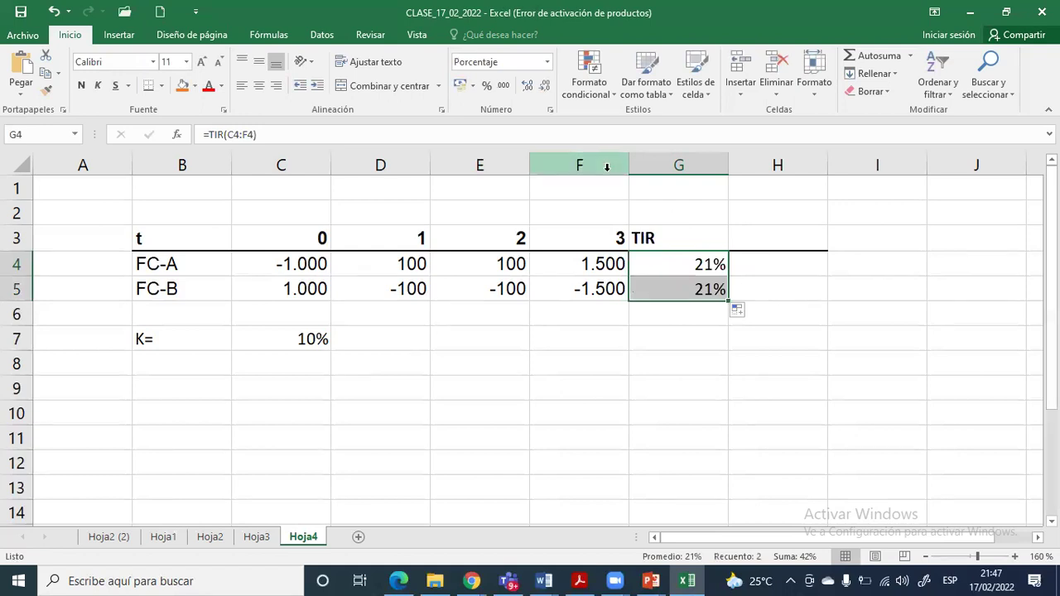
pyautogui.click(520, 85)
pyautogui.click(520, 85)
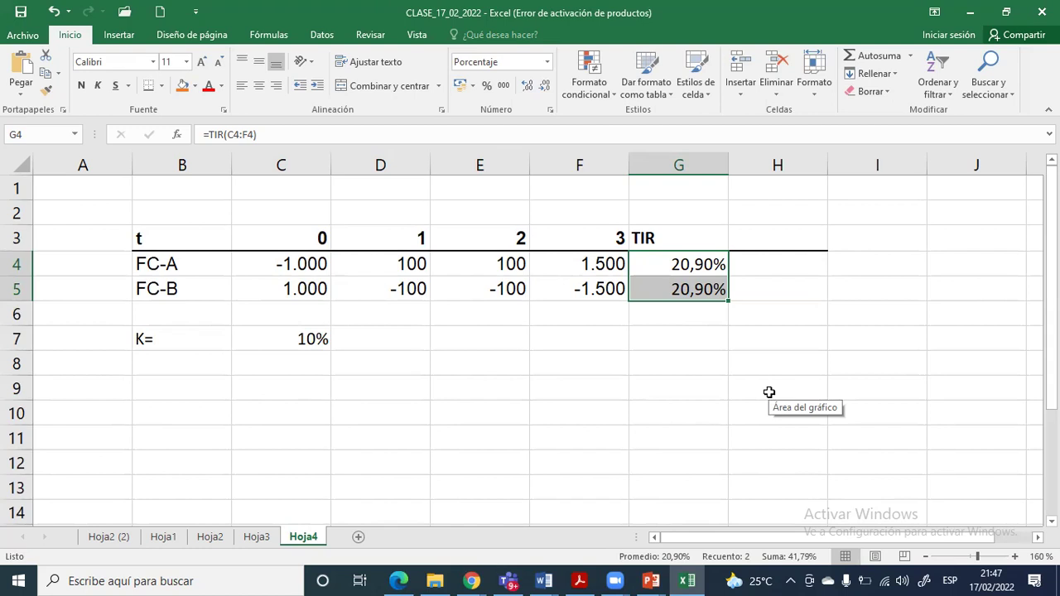
# Add the bold column heading VAN in H3
pyautogui.press('Up')
pyautogui.press('Right')
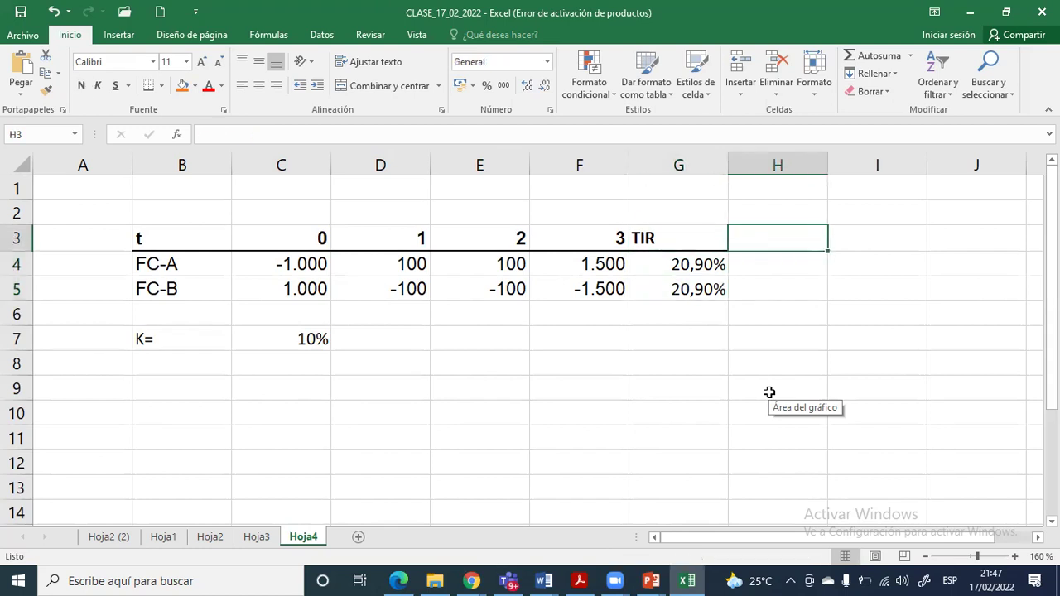
pyautogui.write('VAN')
pyautogui.press('Return')
pyautogui.press('Up')
pyautogui.click(81, 86)
# Calculate project A's net present value in H4 with =VNA($C$7;D4:F4)+C4
pyautogui.click(758, 260)
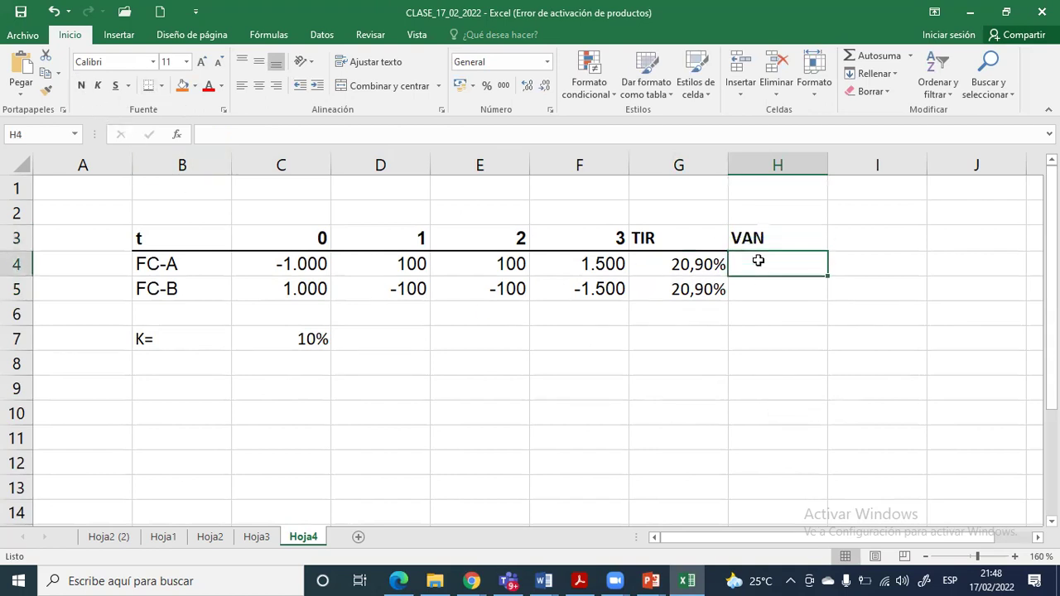
pyautogui.write('=vna')
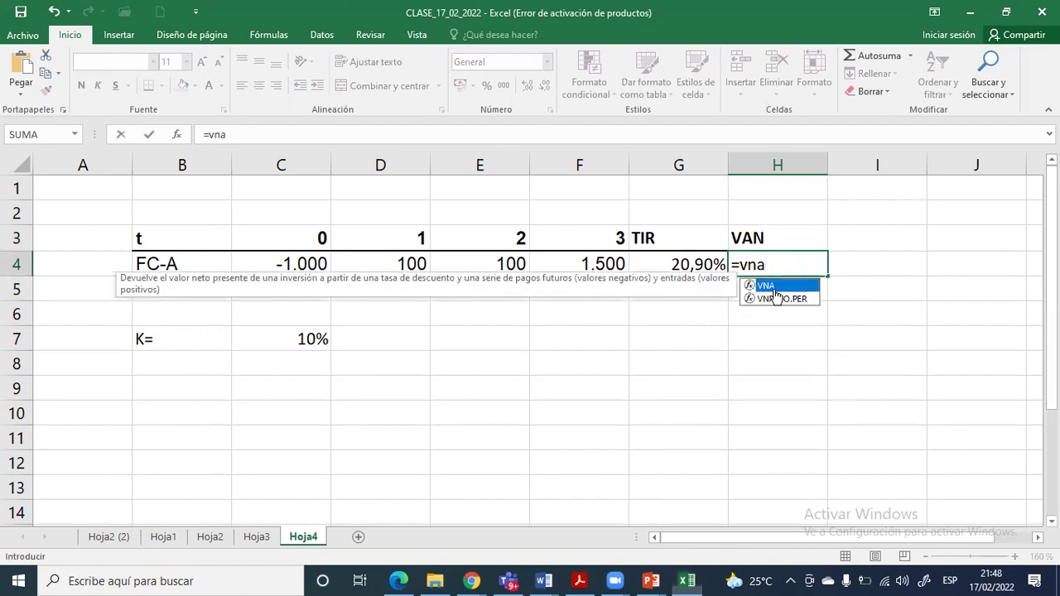
pyautogui.doubleClick(770, 287)
pyautogui.click(315, 345)
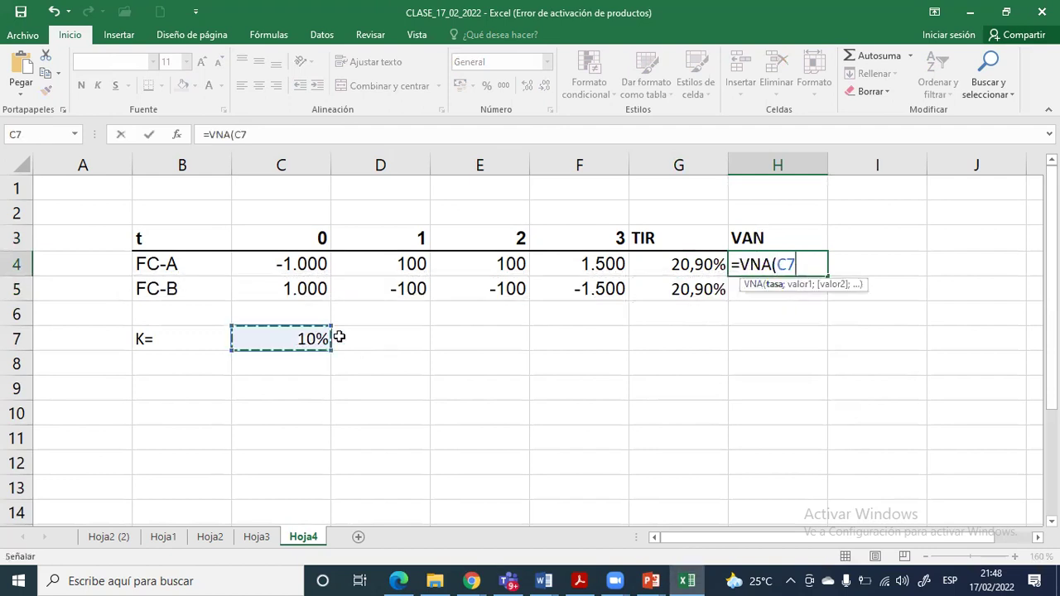
pyautogui.press('F4')
pyautogui.write(';')
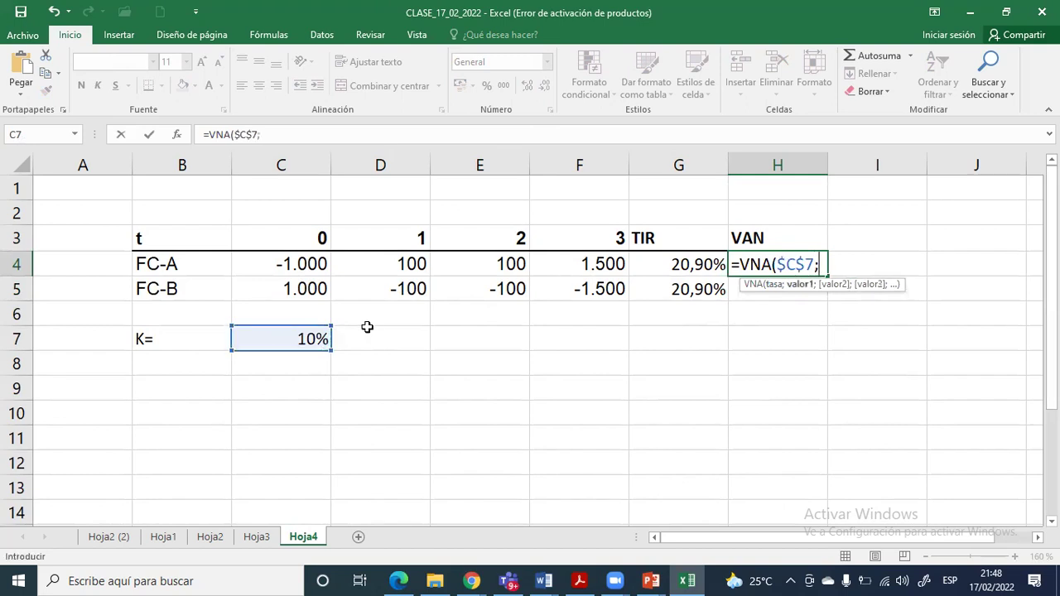
pyautogui.moveTo(403, 265); pyautogui.dragTo(551, 264)
pyautogui.write(')+')
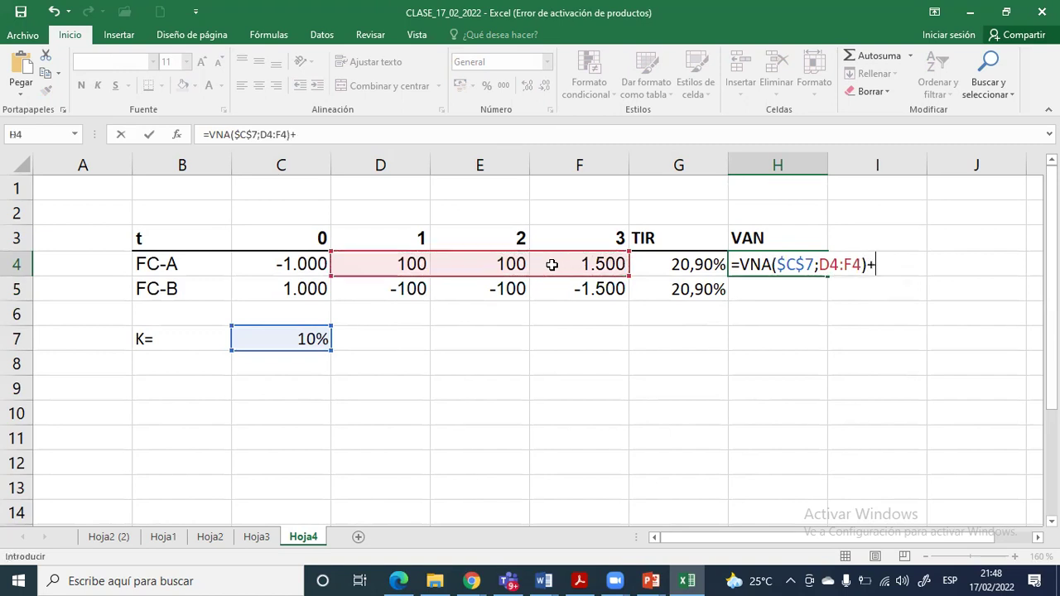
pyautogui.click(300, 261)
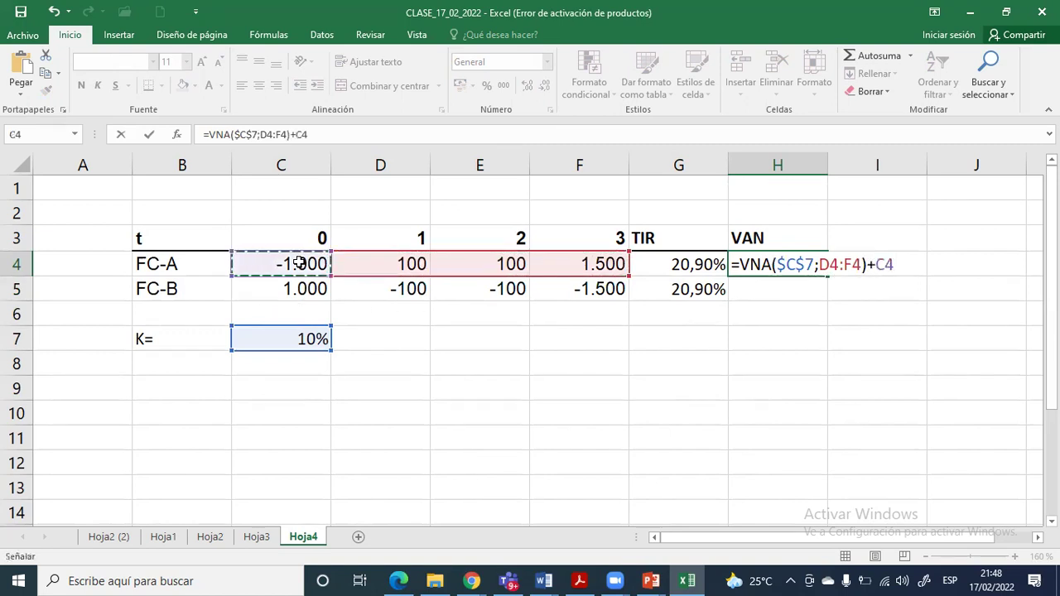
pyautogui.press('Return')
# Copy the VAN formula from H4 to H5 and format both cells in thousands style without decimals
pyautogui.press('Up')
pyautogui.hotkey('ctrl', 'c')
pyautogui.hotkey('shift', 'Down')
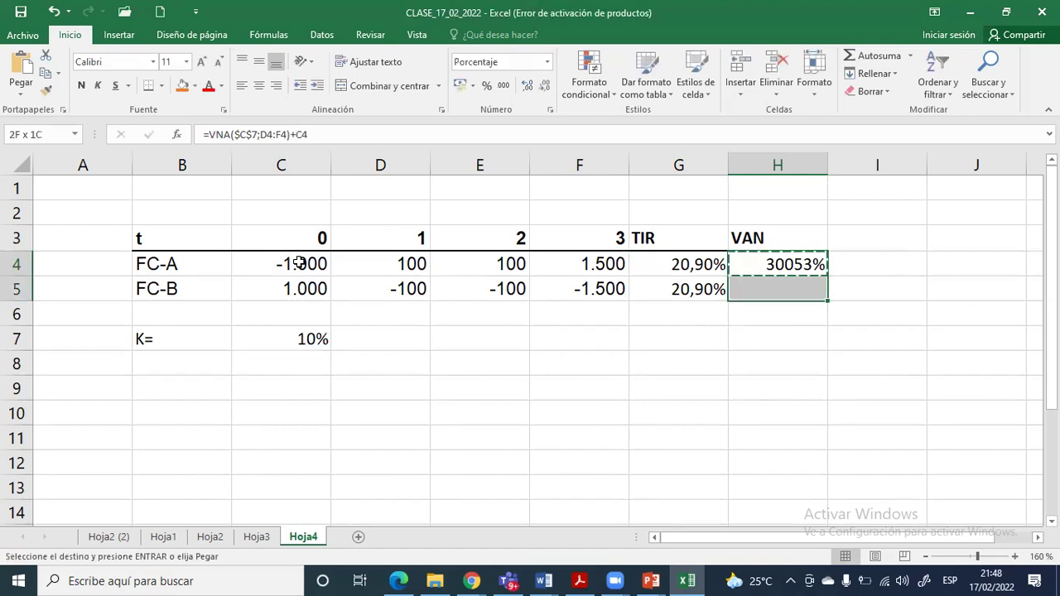
pyautogui.press('Return')
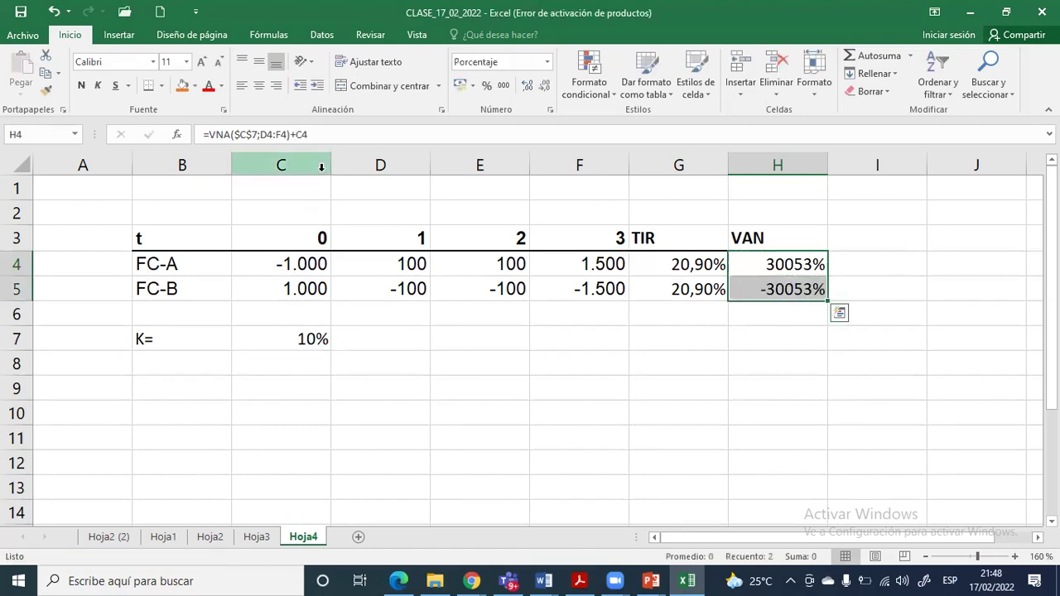
pyautogui.click(502, 85)
pyautogui.click(545, 86)
pyautogui.click(545, 86)
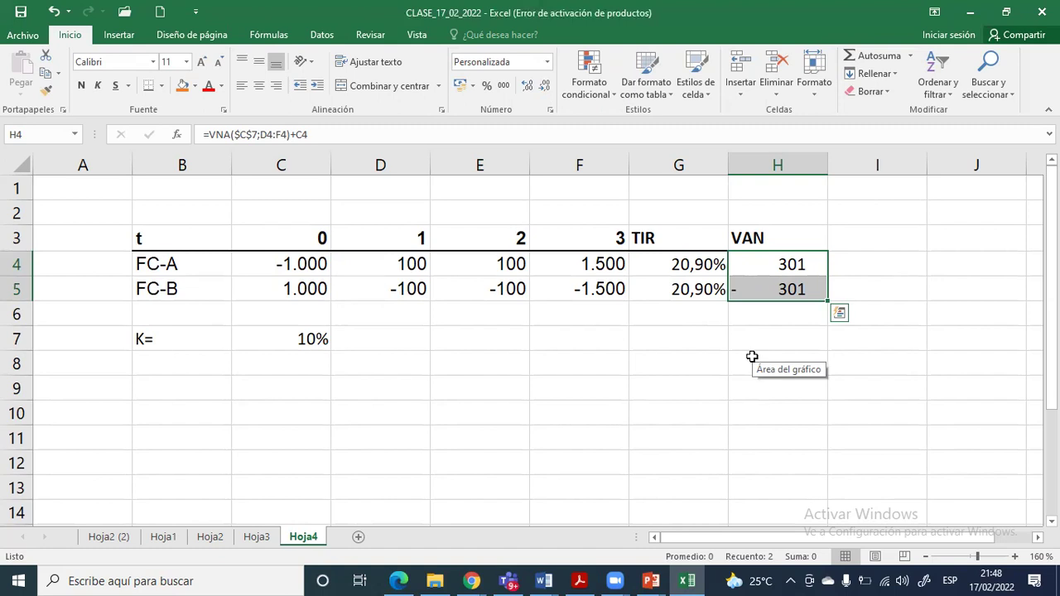
# Add the bold column heading TIRM in I3 with a bottom border like the other headings
pyautogui.click(848, 246)
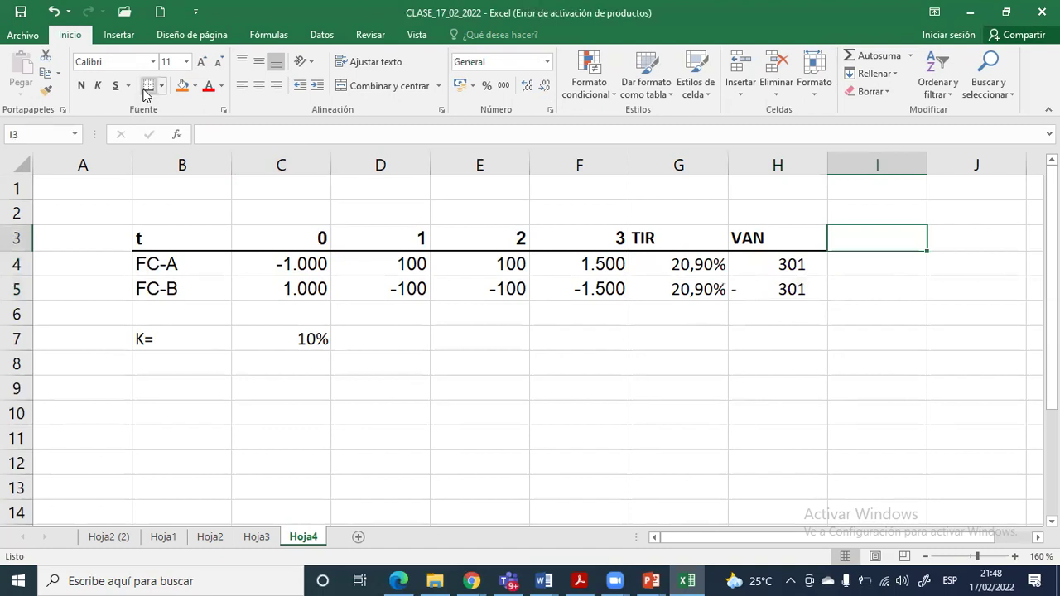
pyautogui.click(813, 291)
pyautogui.click(853, 241)
pyautogui.write('TIRM')
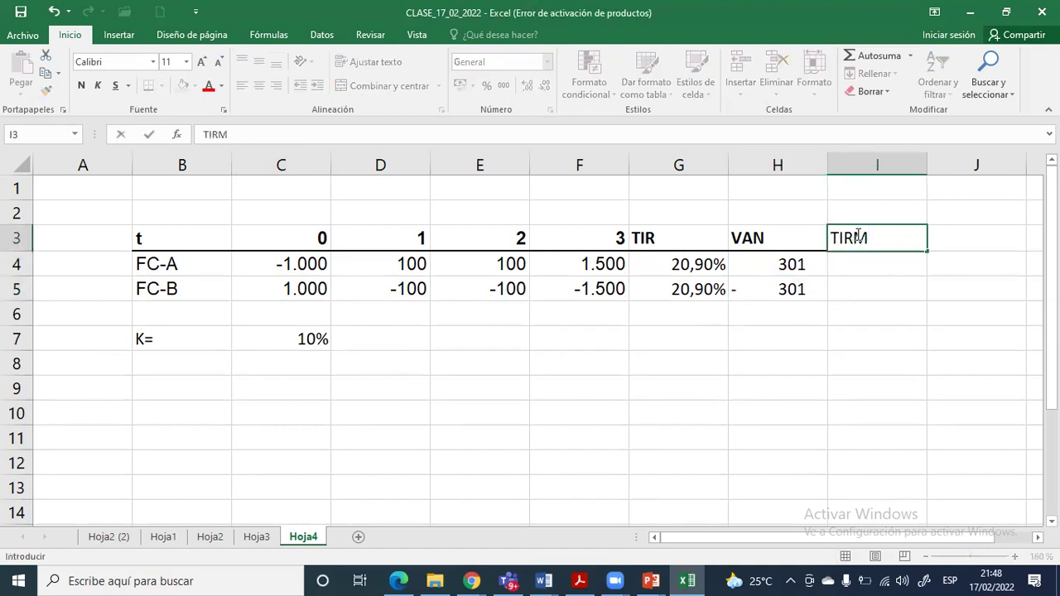
pyautogui.press('Return')
pyautogui.click(857, 236)
pyautogui.hotkey('ctrl', 'n')
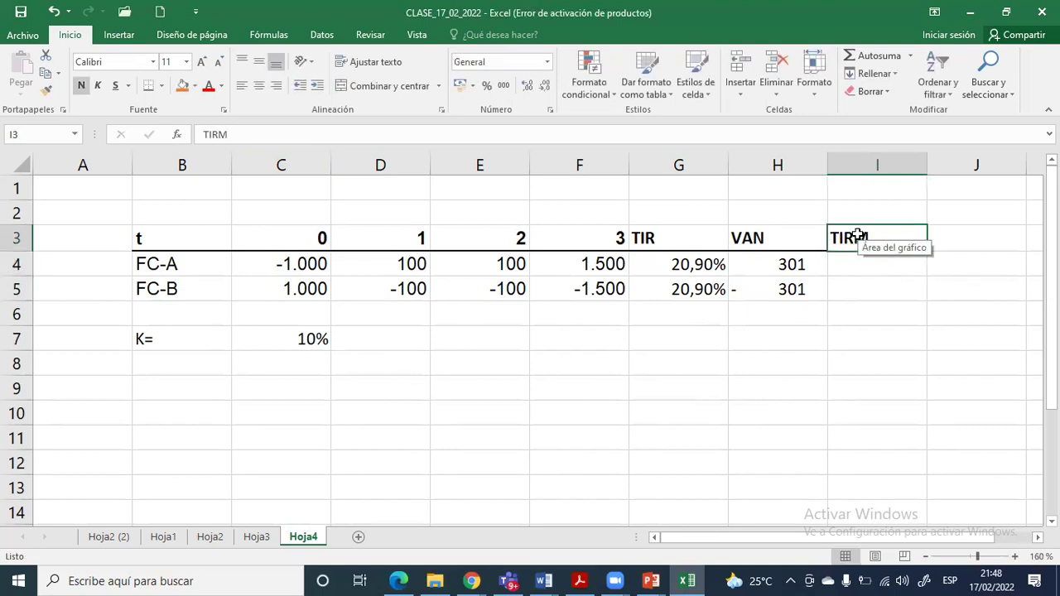
# Calculate project A's modified internal rate of return in I4 with =TIRM(C4:F4;$C$7;$C$7)
pyautogui.press('Return')
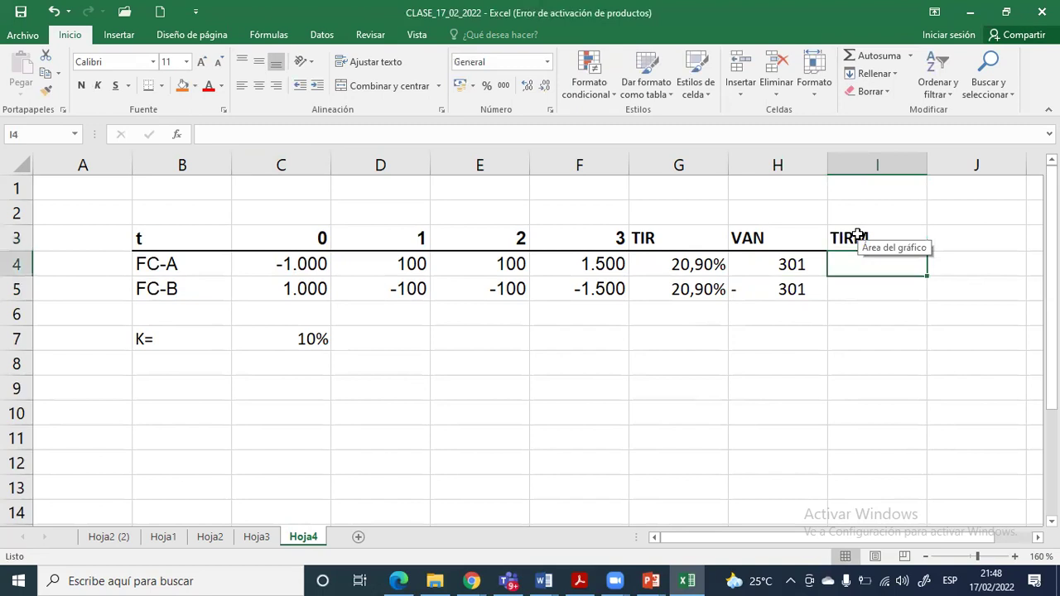
pyautogui.write('=ti')
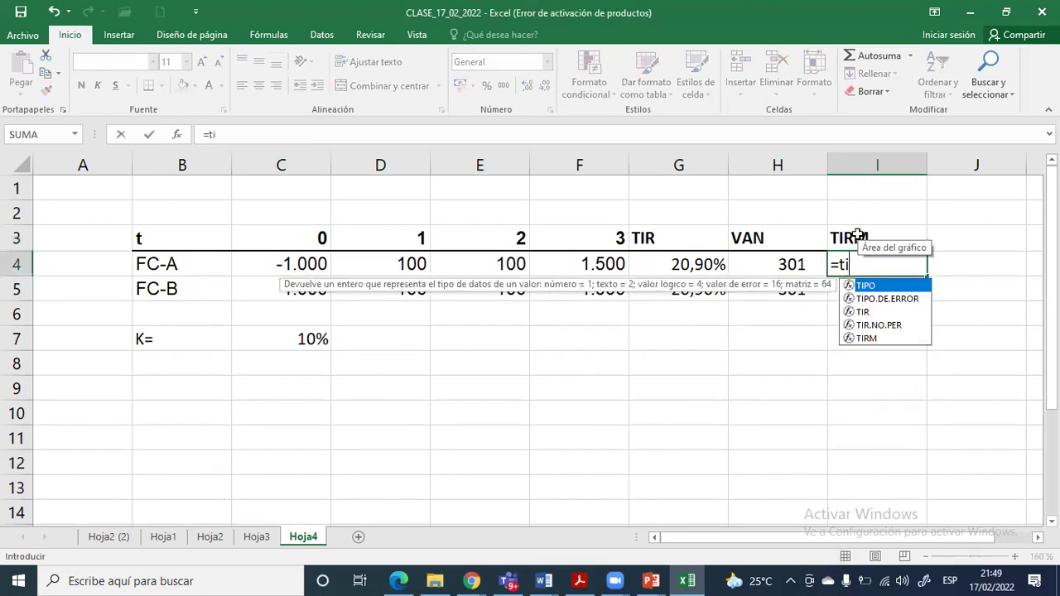
pyautogui.write('rm')
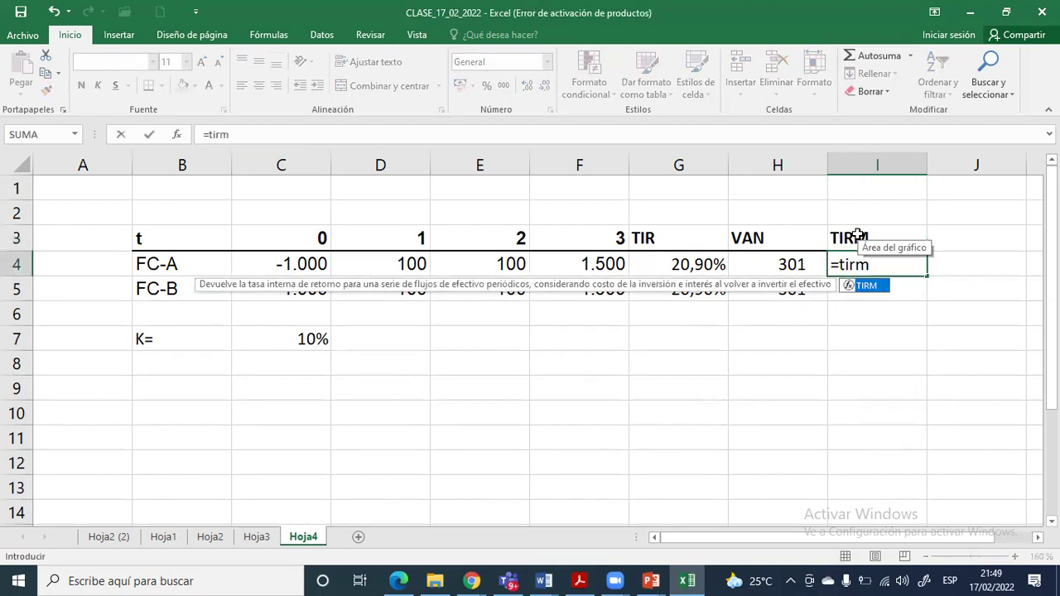
pyautogui.doubleClick(870, 285)
pyautogui.moveTo(301, 261); pyautogui.dragTo(631, 263)
pyautogui.write(';')
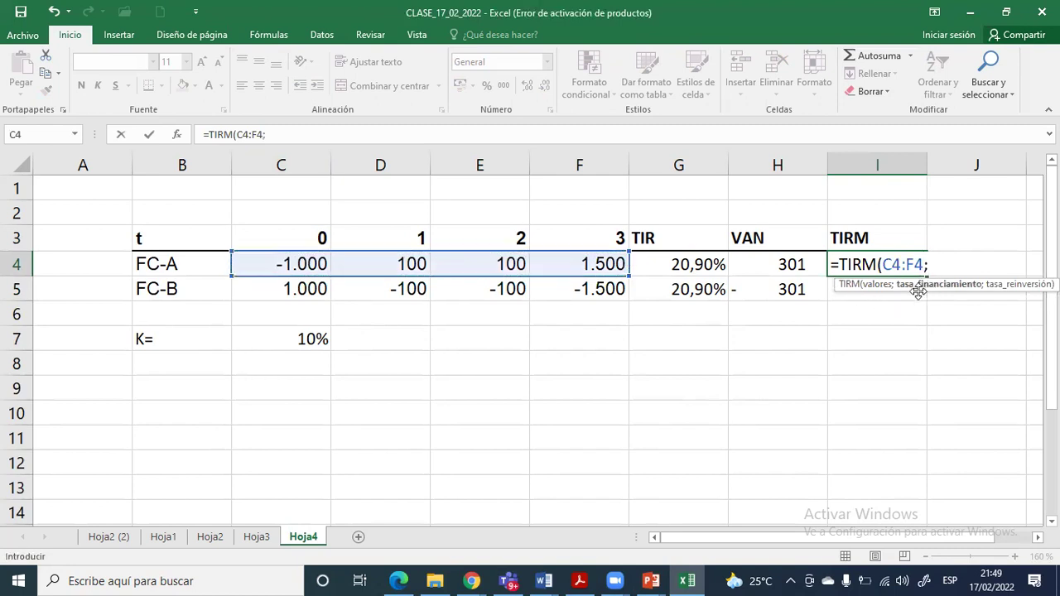
pyautogui.click(299, 342)
pyautogui.press('F4')
pyautogui.write(';')
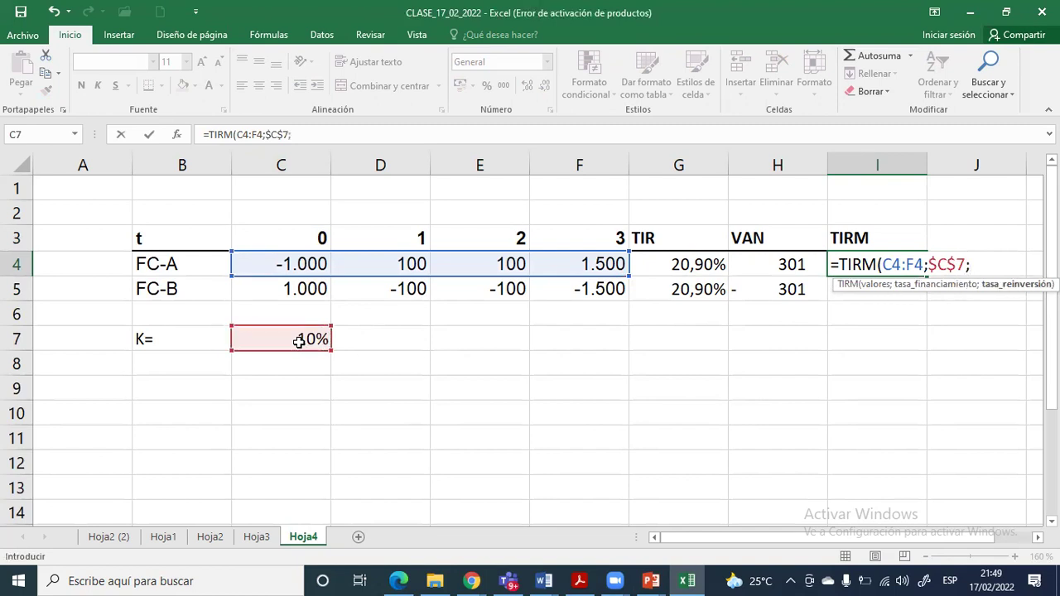
pyautogui.click(299, 341)
pyautogui.press('F4')
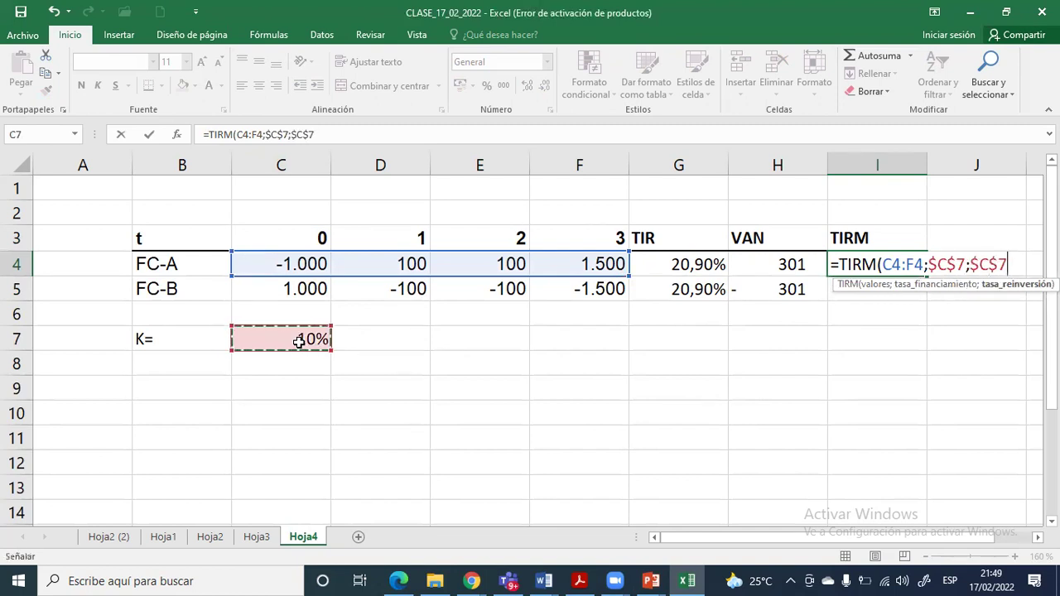
pyautogui.write(')')
pyautogui.press('Return')
# Copy the TIRM formula from I4 to I5 and show both rates with two decimals
pyautogui.press('Up')
pyautogui.hotkey('ctrl', 'c')
pyautogui.hotkey('shift', 'Down')
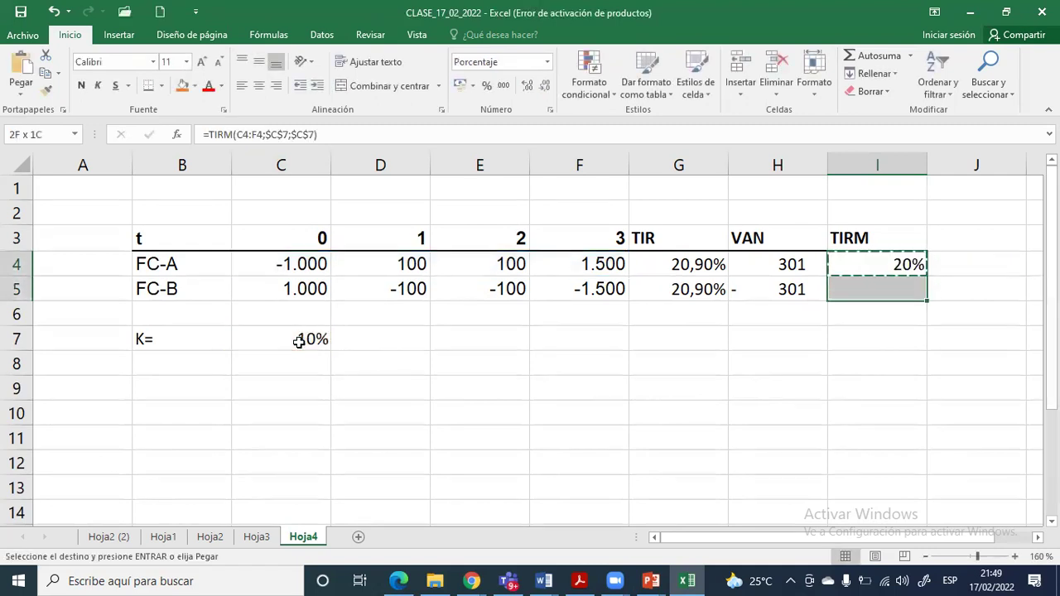
pyautogui.hotkey('ctrl', 'v')
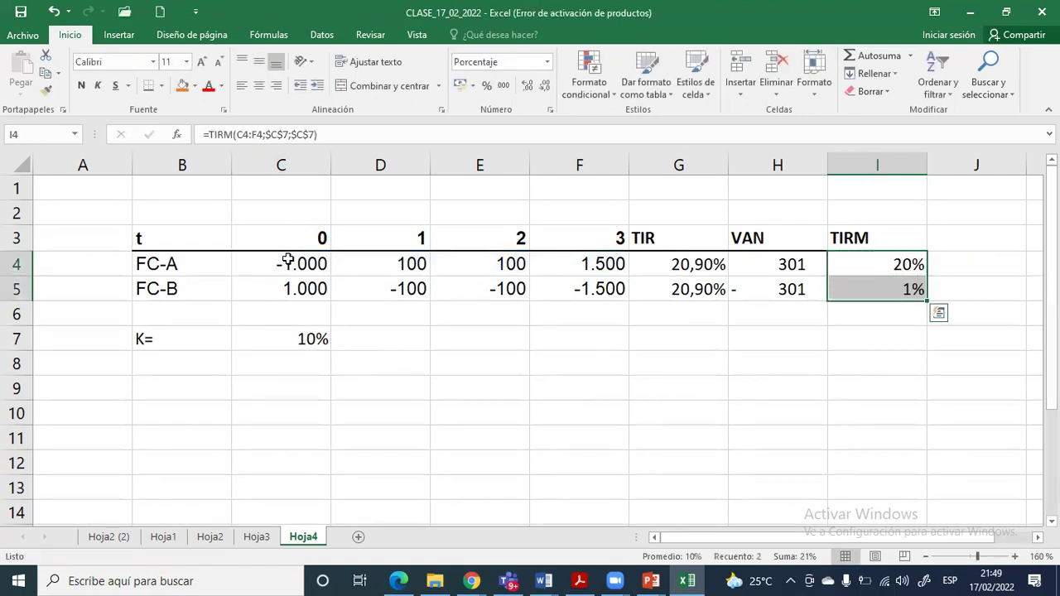
pyautogui.click(528, 86)
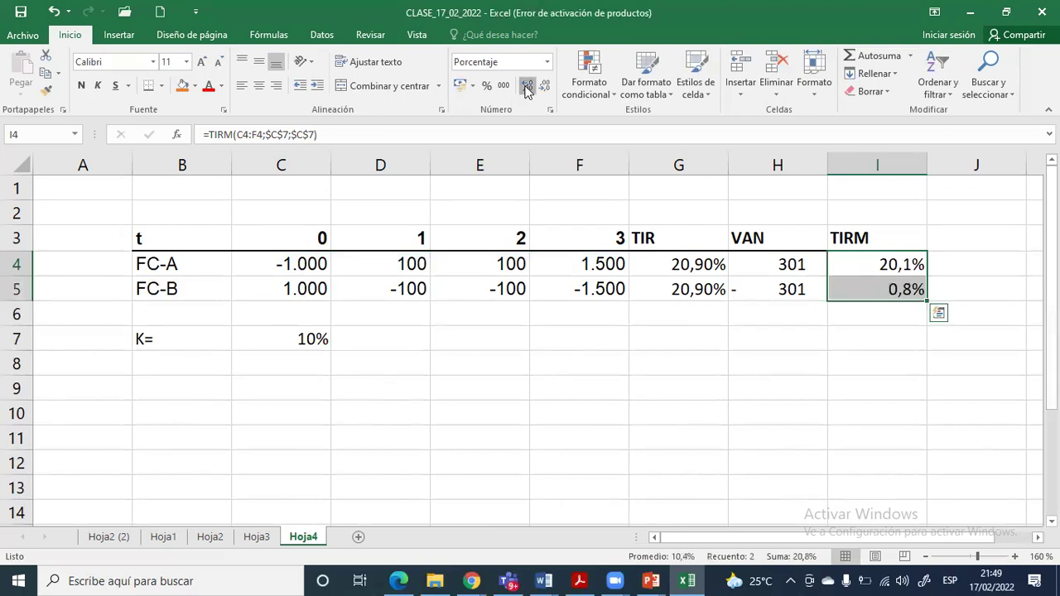
pyautogui.click(528, 86)
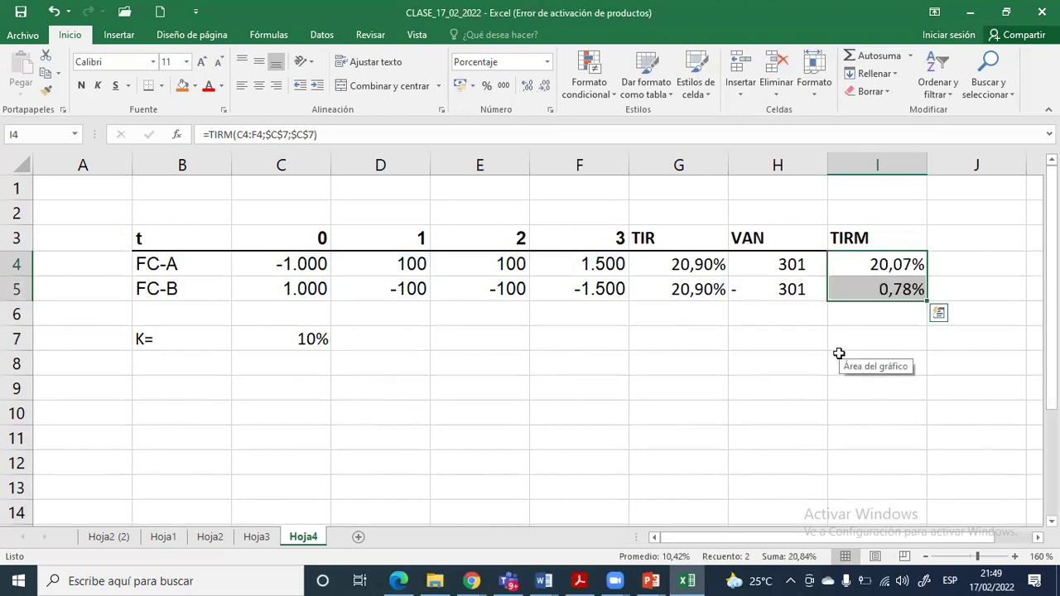
pyautogui.moveTo(886, 241); pyautogui.dragTo(883, 291)
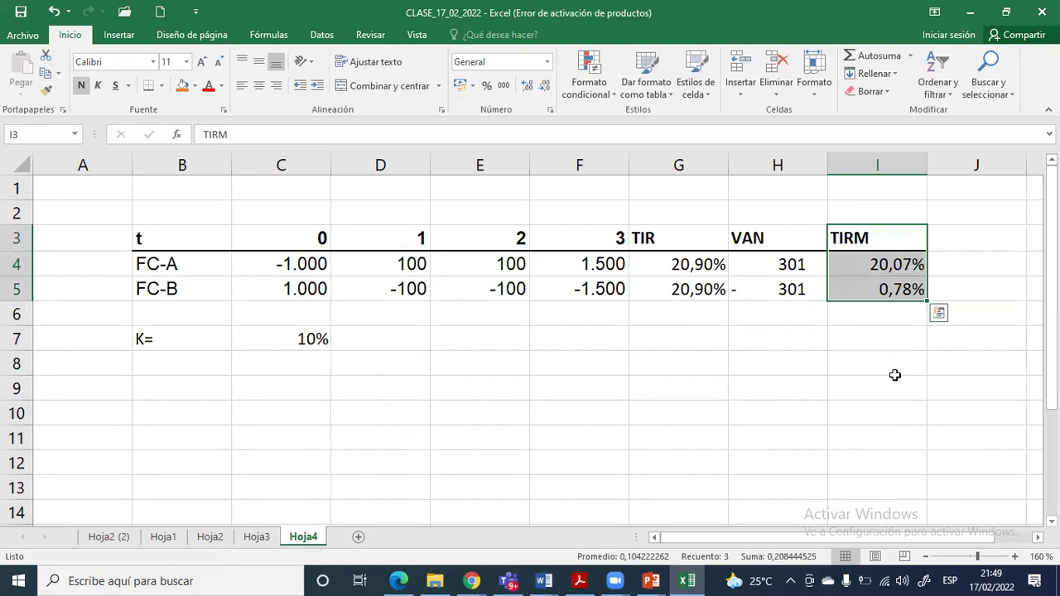
pyautogui.click(803, 269)
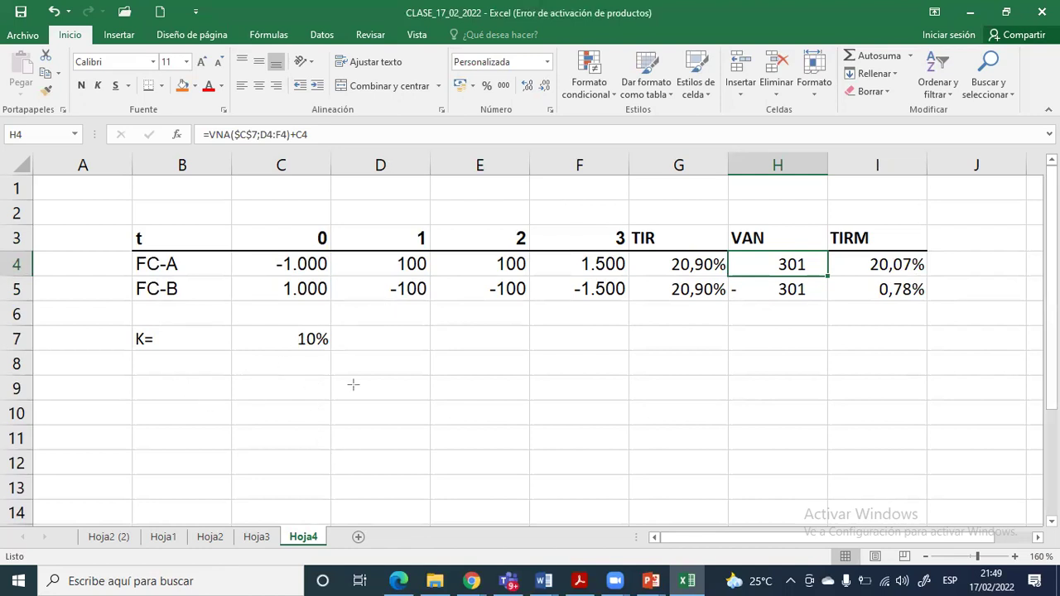
# Draw a blue timeline arrow below the table with a downward arrow at its start and three upward arrows along it
pyautogui.moveTo(428, 372); pyautogui.dragTo(726, 372)
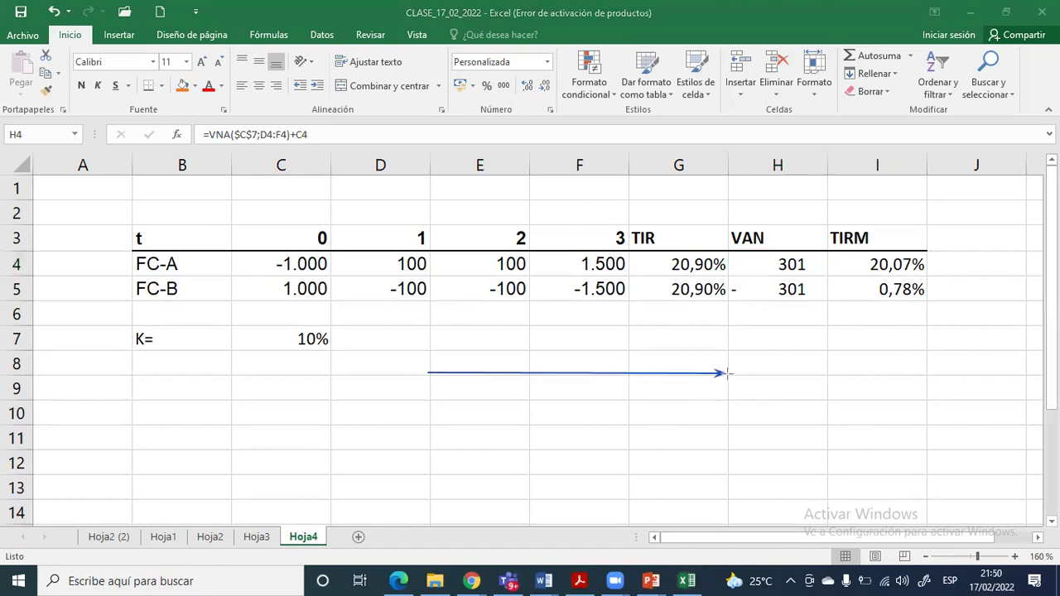
pyautogui.moveTo(430, 374); pyautogui.dragTo(429, 427)
pyautogui.moveTo(495, 372); pyautogui.dragTo(496, 328)
pyautogui.moveTo(562, 369); pyautogui.dragTo(563, 328)
pyautogui.moveTo(632, 372); pyautogui.dragTo(632, 330)
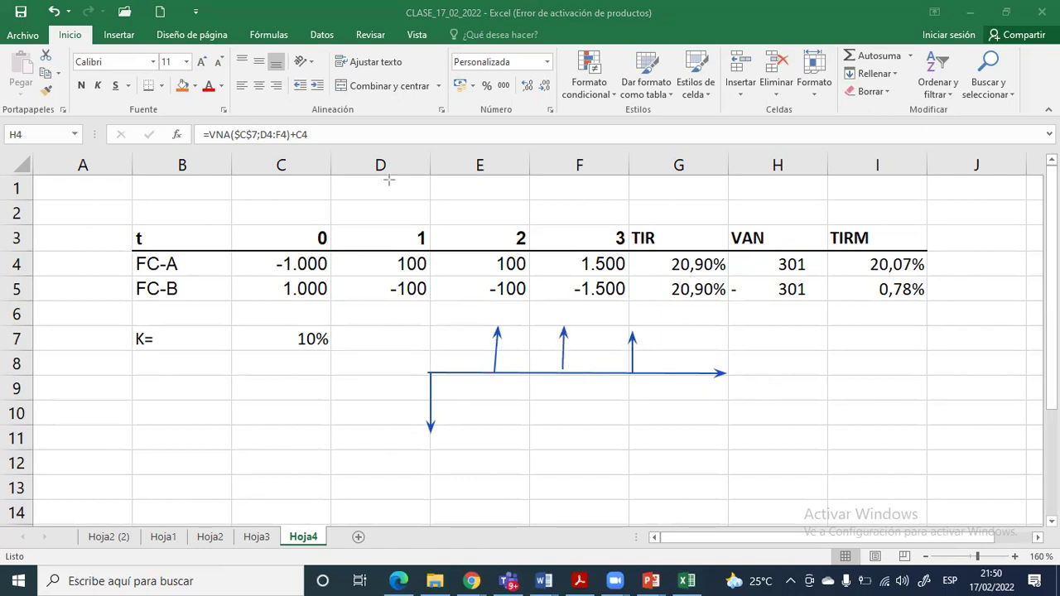
# Label the timeline with the text TIR=Rentabilidad beyond its arrowhead
pyautogui.click(742, 370)
pyautogui.write('TIR')
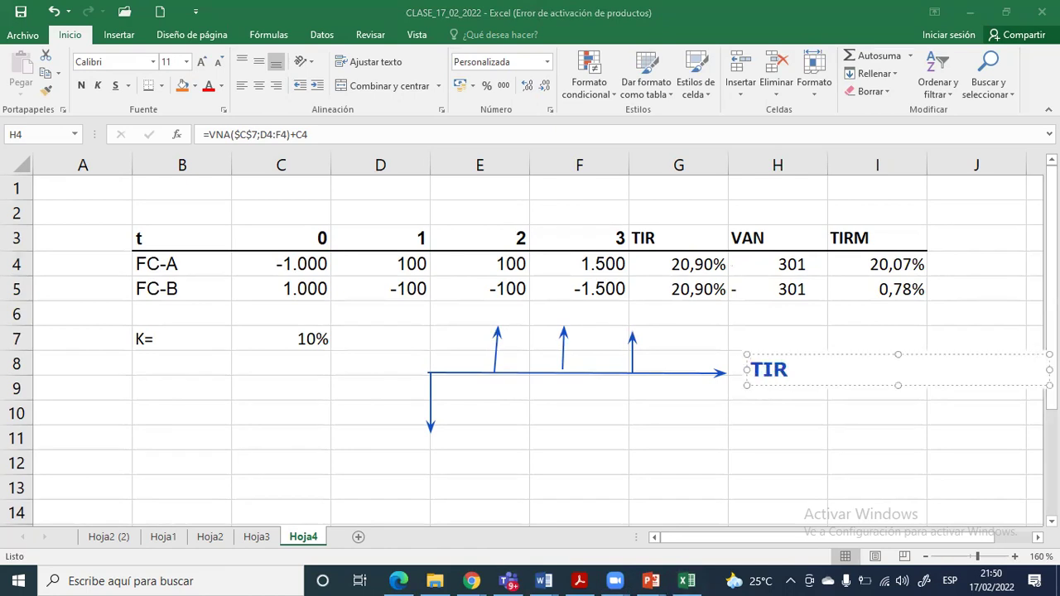
pyautogui.write('=Rentabilidad')
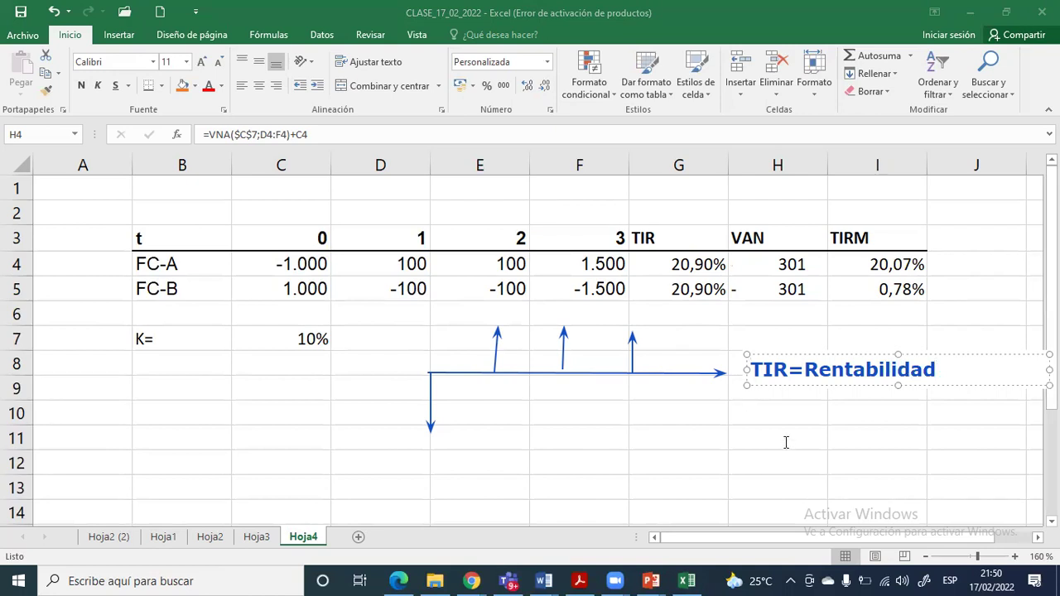
pyautogui.click(785, 444)
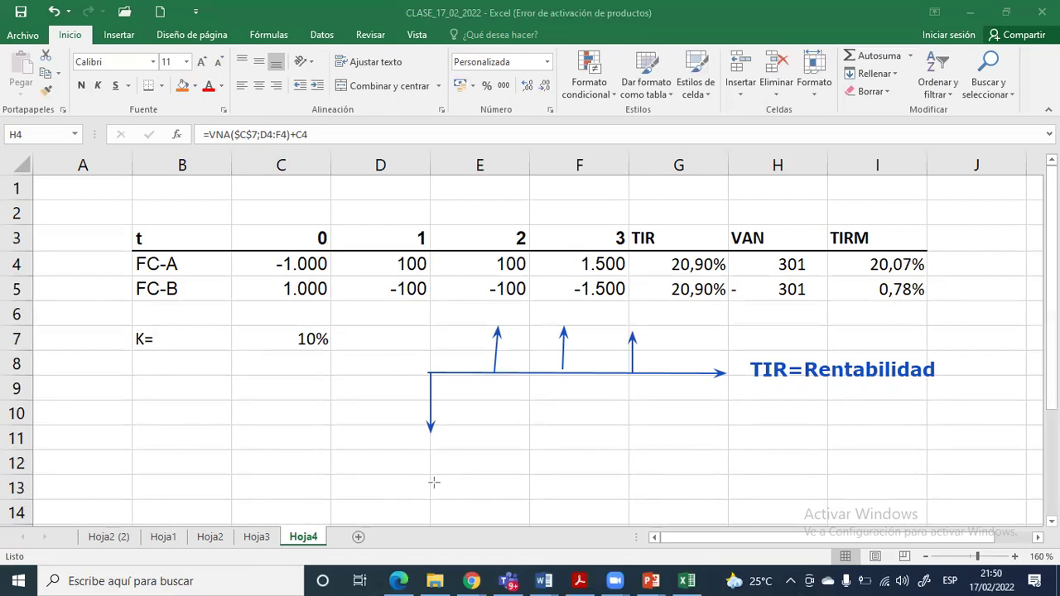
# Draw a second timeline below with an upward arrow at its start and three downward arrows, and label it TIR=Costo
pyautogui.moveTo(429, 475); pyautogui.dragTo(708, 475)
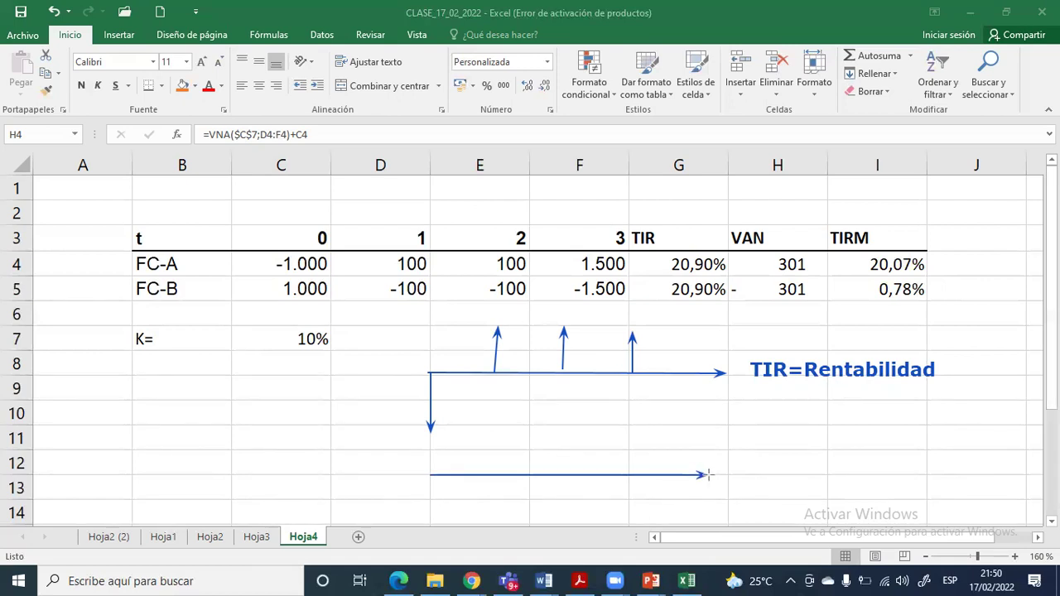
pyautogui.moveTo(431, 471); pyautogui.dragTo(431, 437)
pyautogui.moveTo(499, 474); pyautogui.dragTo(499, 509)
pyautogui.moveTo(569, 474); pyautogui.dragTo(569, 508)
pyautogui.moveTo(621, 476); pyautogui.dragTo(620, 514)
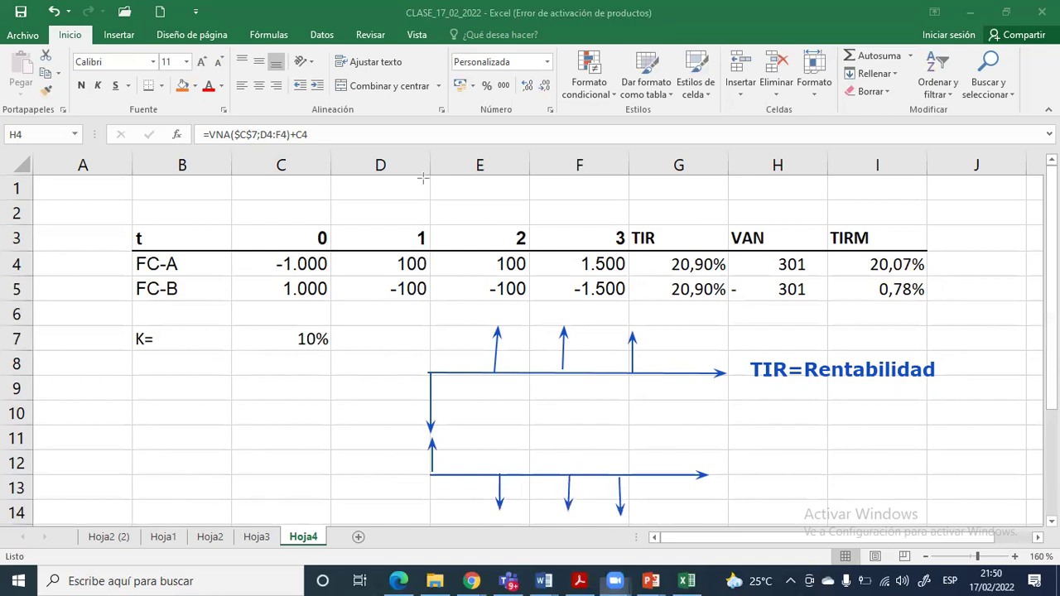
pyautogui.click(724, 472)
pyautogui.write('TIR=Costo')
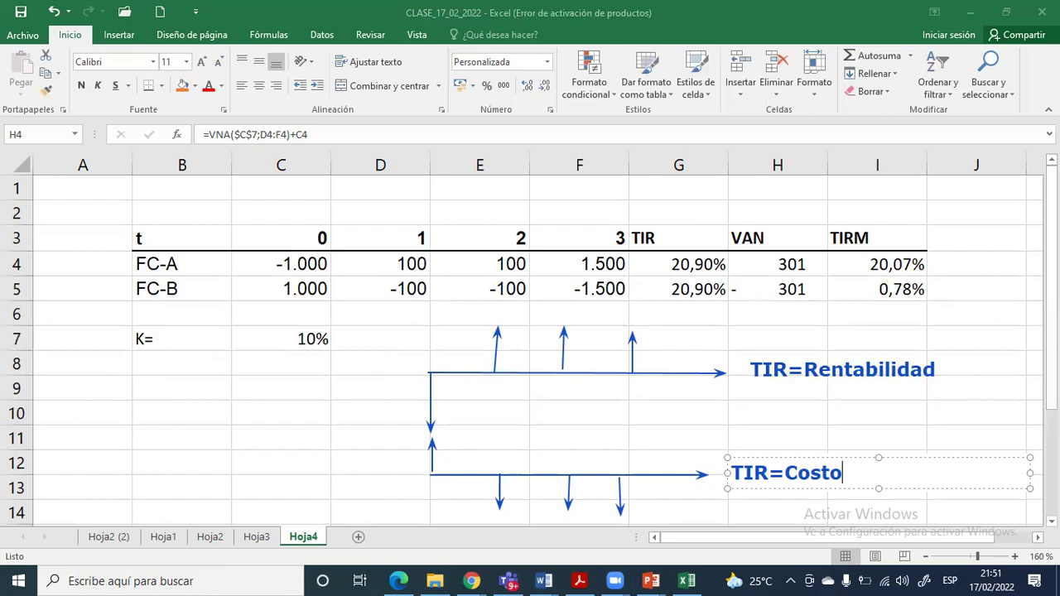
# Move the TIR=Costo label slightly farther from the lower timeline's arrowhead and finish editing its text
pyautogui.moveTo(773, 489); pyautogui.dragTo(782, 489)
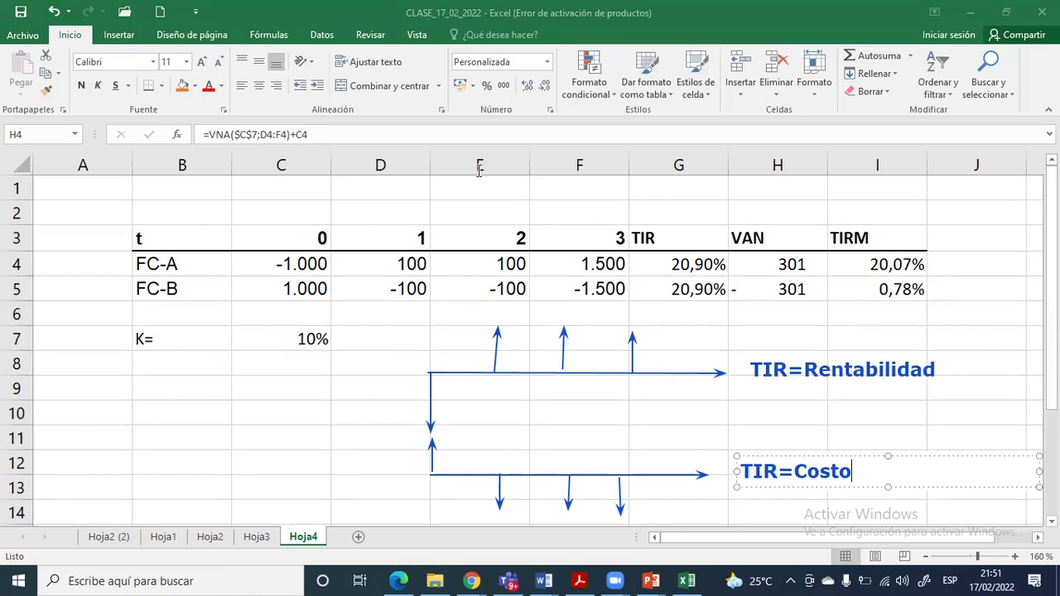
pyautogui.press('Escape')
pyautogui.press('Escape')
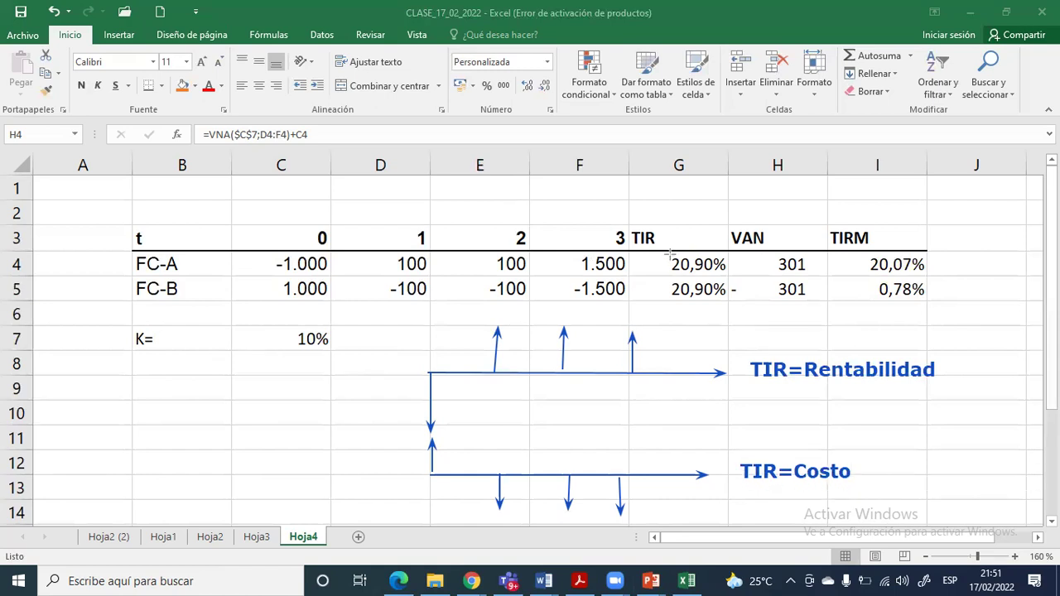
# Highlight FC-B's TIR, the K rate and the FC-B cash-flow row with translucent blue ellipses, and frame the TIR=Costo timeline with a blue rectangle
pyautogui.moveTo(659, 282)
pyautogui.mouseDown()
pyautogui.moveTo(683, 300)
pyautogui.moveTo(726, 304)
pyautogui.mouseUp()
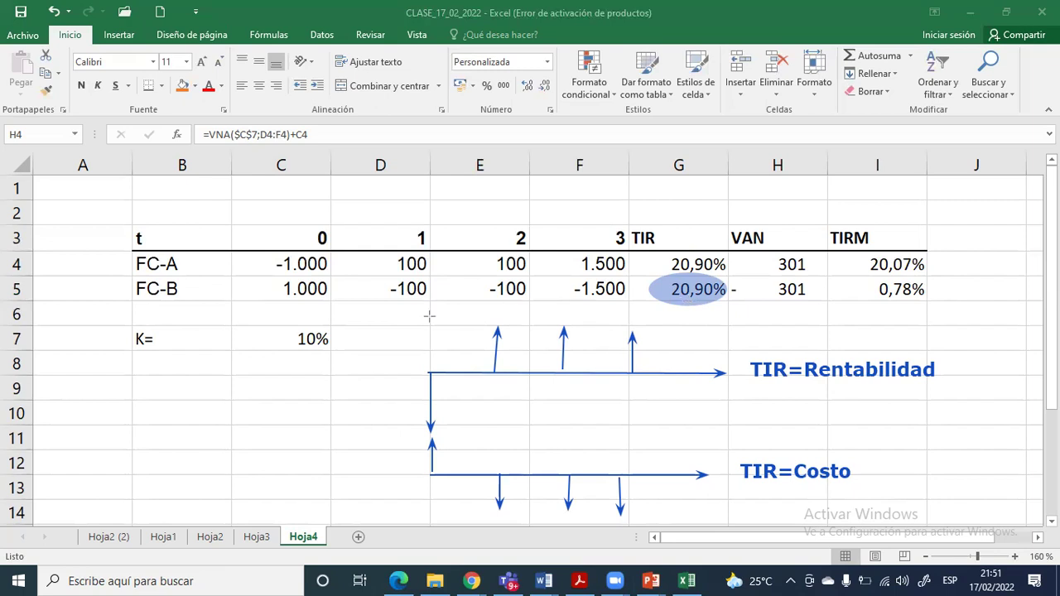
pyautogui.moveTo(200, 321); pyautogui.dragTo(348, 360)
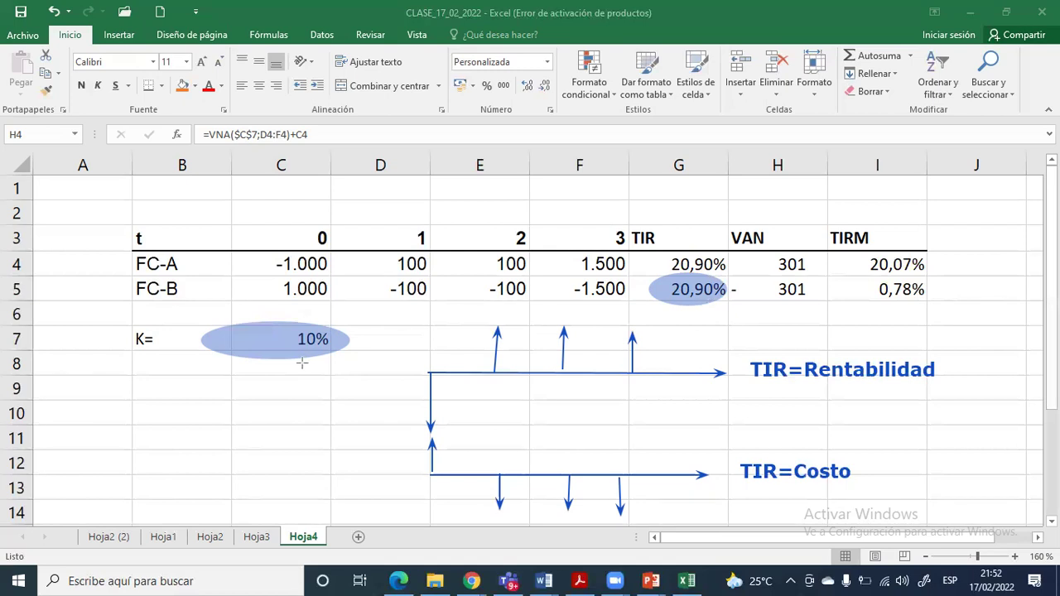
pyautogui.moveTo(132, 273)
pyautogui.mouseDown()
pyautogui.moveTo(220, 295)
pyautogui.moveTo(619, 303)
pyautogui.mouseUp()
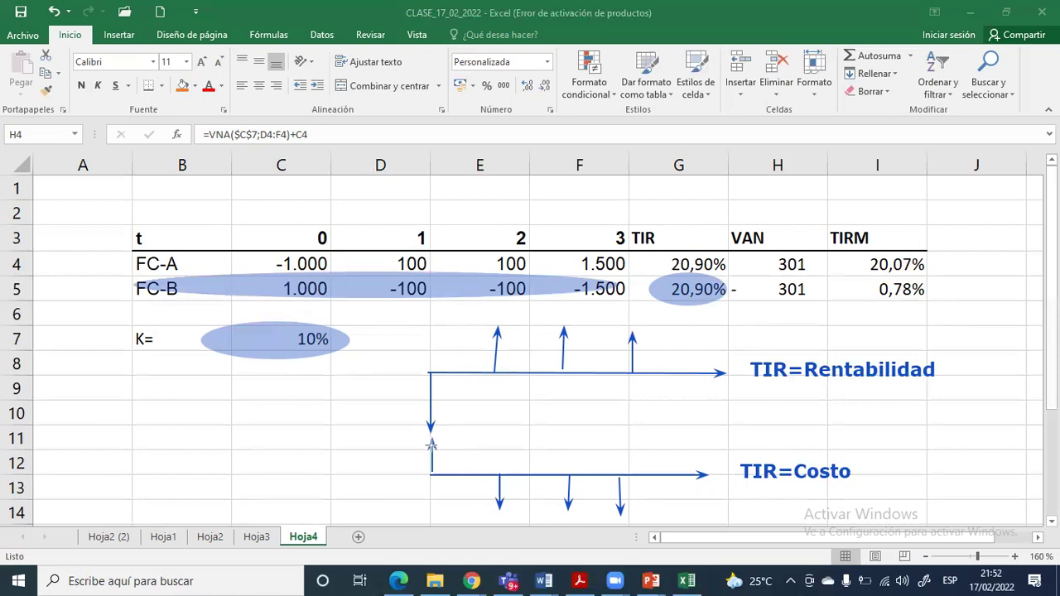
pyautogui.moveTo(414, 430)
pyautogui.mouseDown()
pyautogui.moveTo(530, 495)
pyautogui.moveTo(806, 500)
pyautogui.moveTo(880, 505)
pyautogui.moveTo(877, 513)
pyautogui.mouseUp()
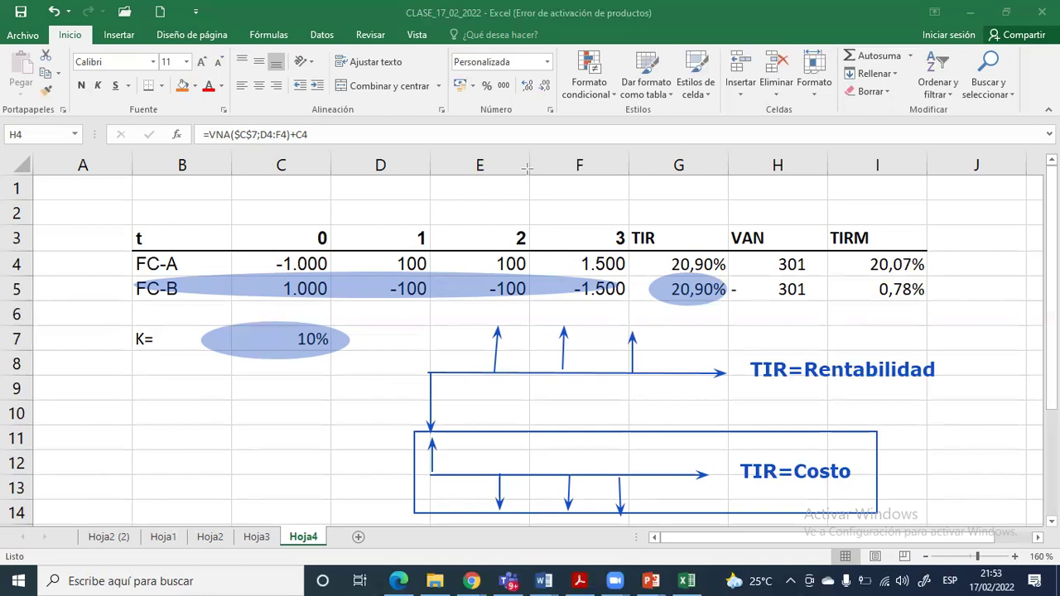
# Handwrite a $ sign at each of the lower timeline's four vertical arrows and circle the TIR=Costo label freehand
pyautogui.moveTo(434, 422)
pyautogui.mouseDown()
pyautogui.moveTo(437, 444)
pyautogui.moveTo(451, 435)
pyautogui.mouseUp()
pyautogui.moveTo(504, 502); pyautogui.dragTo(499, 530)
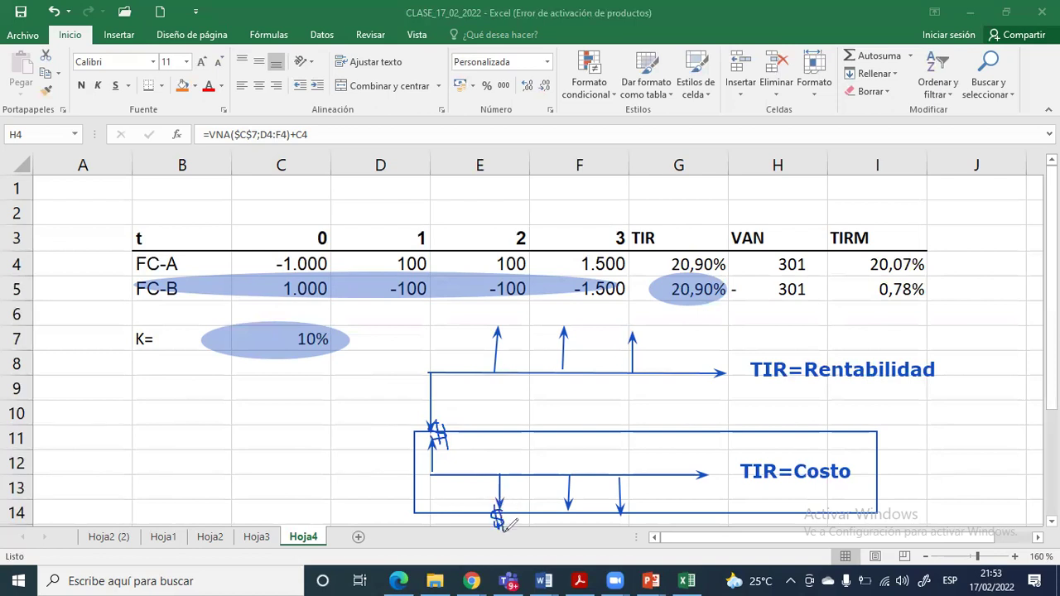
pyautogui.moveTo(576, 500)
pyautogui.mouseDown()
pyautogui.moveTo(567, 525)
pyautogui.moveTo(620, 535)
pyautogui.mouseUp()
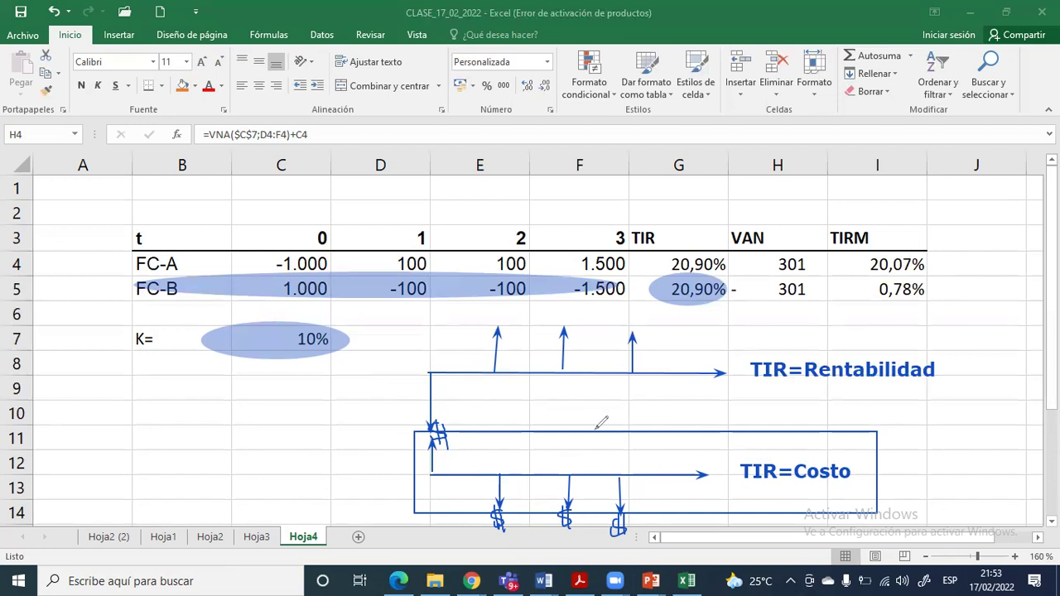
pyautogui.moveTo(852, 457)
pyautogui.mouseDown()
pyautogui.moveTo(856, 469)
pyautogui.moveTo(734, 476)
pyautogui.moveTo(865, 457)
pyautogui.moveTo(804, 431)
pyautogui.mouseUp()
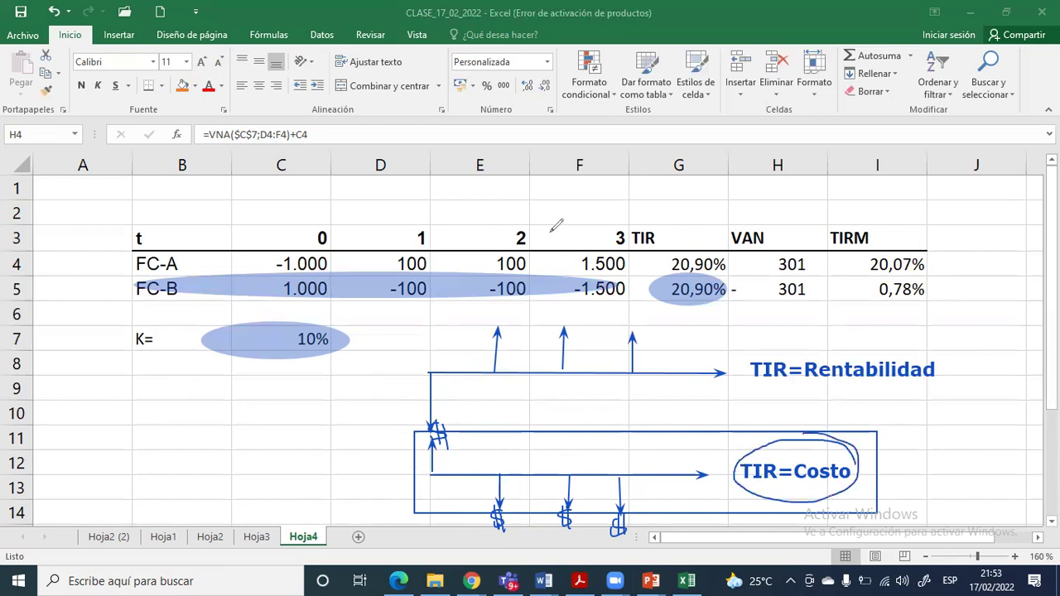